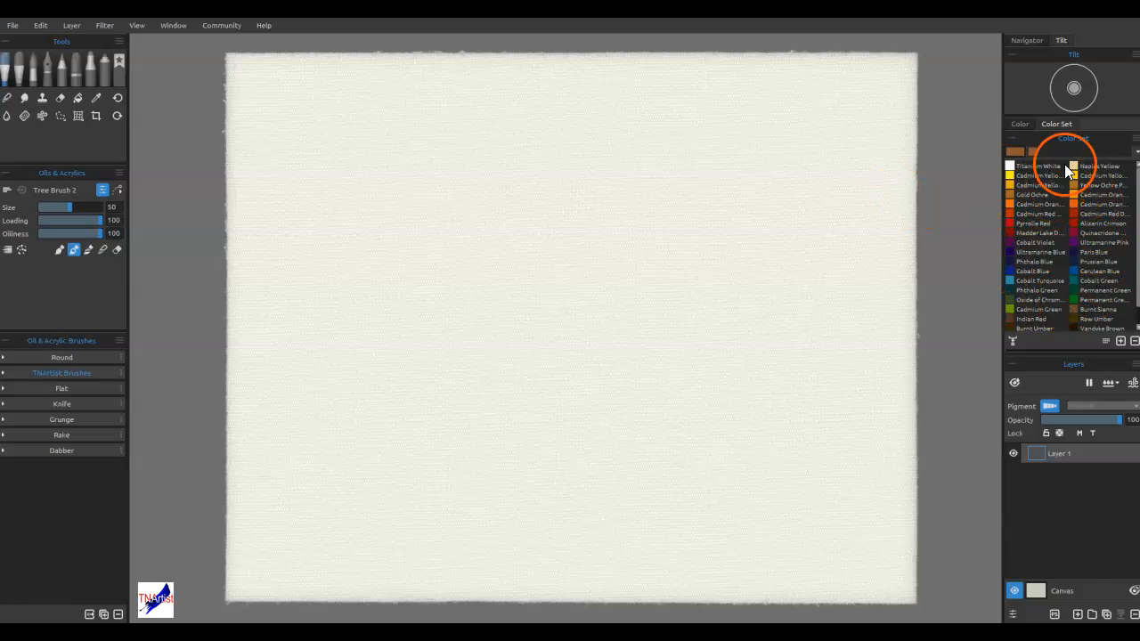
Look through the oil paint colour set and the brushes in the TNArtist Brushes group
{"action": "scroll", "coordinate": [1092, 230], "scroll_direction": "down", "scroll_amount": 1}
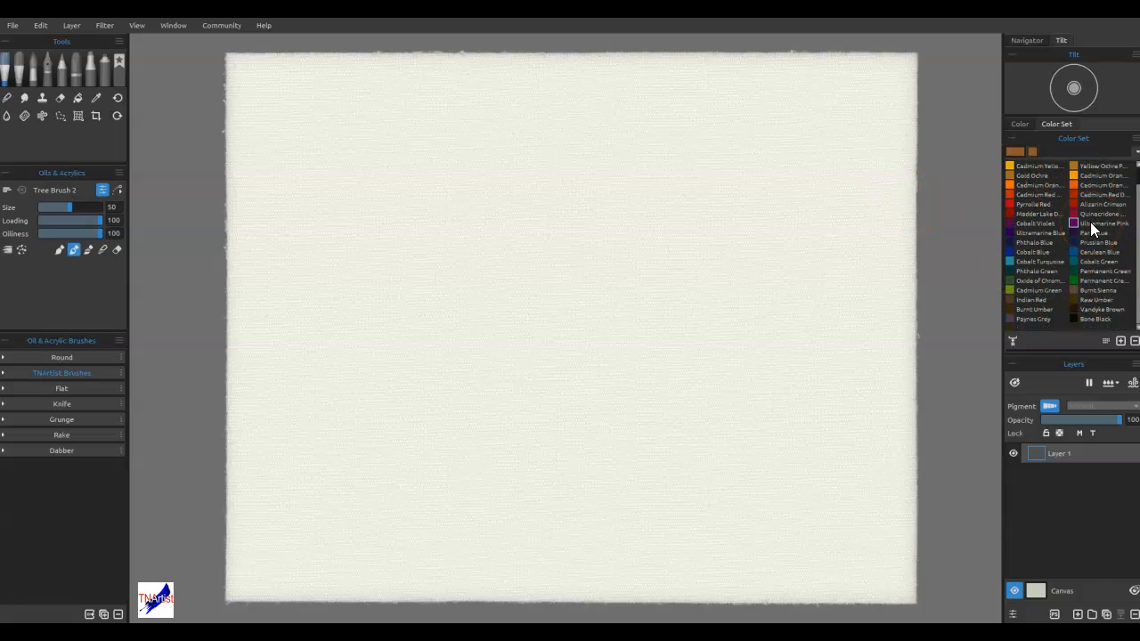
{"action": "scroll", "coordinate": [1090, 229], "scroll_direction": "up", "scroll_amount": 1}
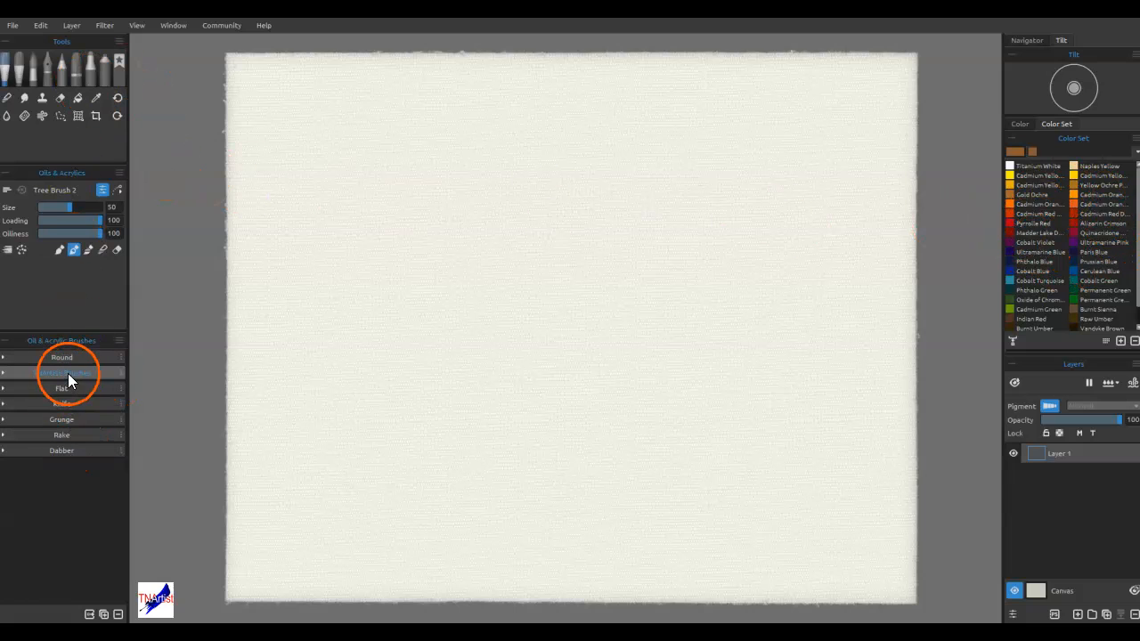
{"action": "left_click", "coordinate": [7, 372]}
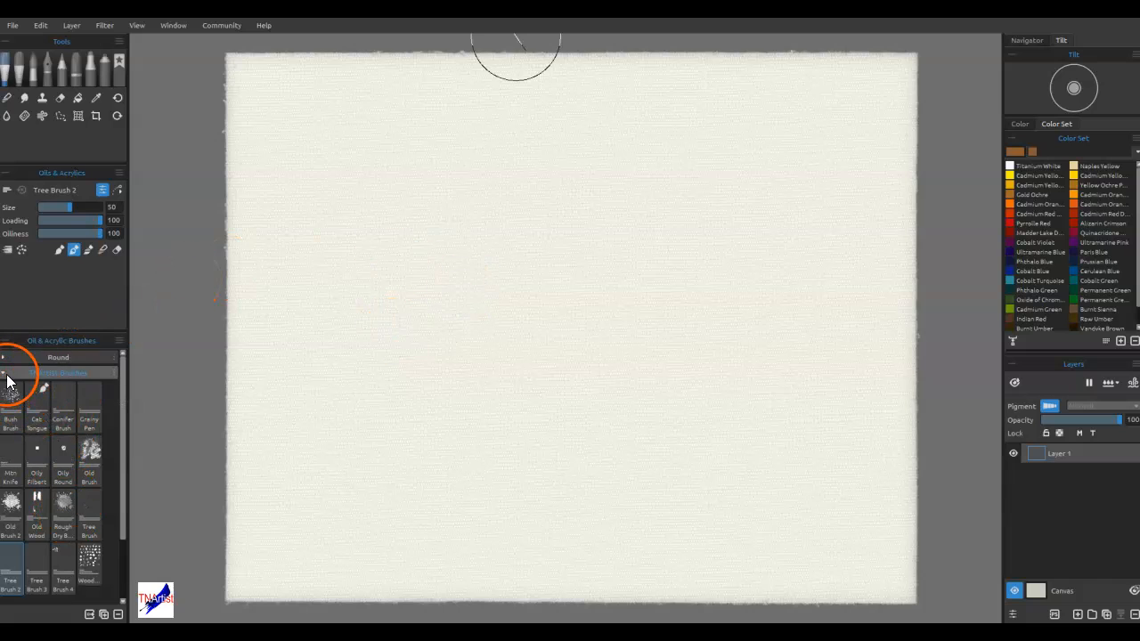
{"action": "left_click", "coordinate": [7, 372]}
Look over the favorite brushes and the Express Oils brush groups, and return to the Oils & Acrylics brushes
{"action": "left_click", "coordinate": [119, 71]}
{"action": "left_click", "coordinate": [45, 473]}
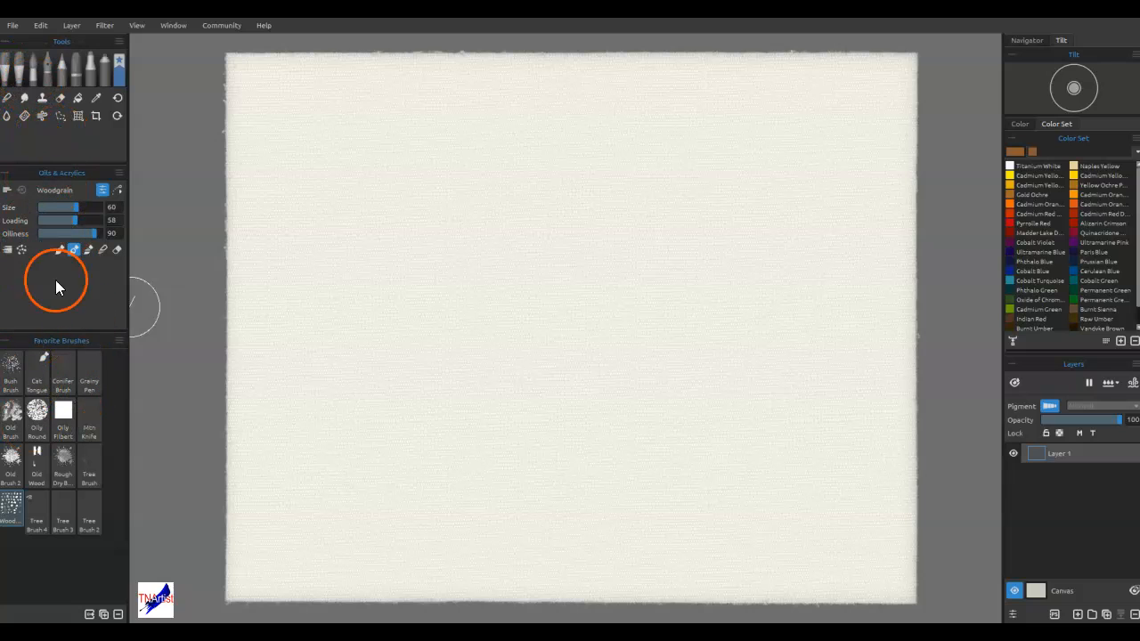
{"action": "left_click", "coordinate": [7, 77]}
{"action": "left_click", "coordinate": [23, 375]}
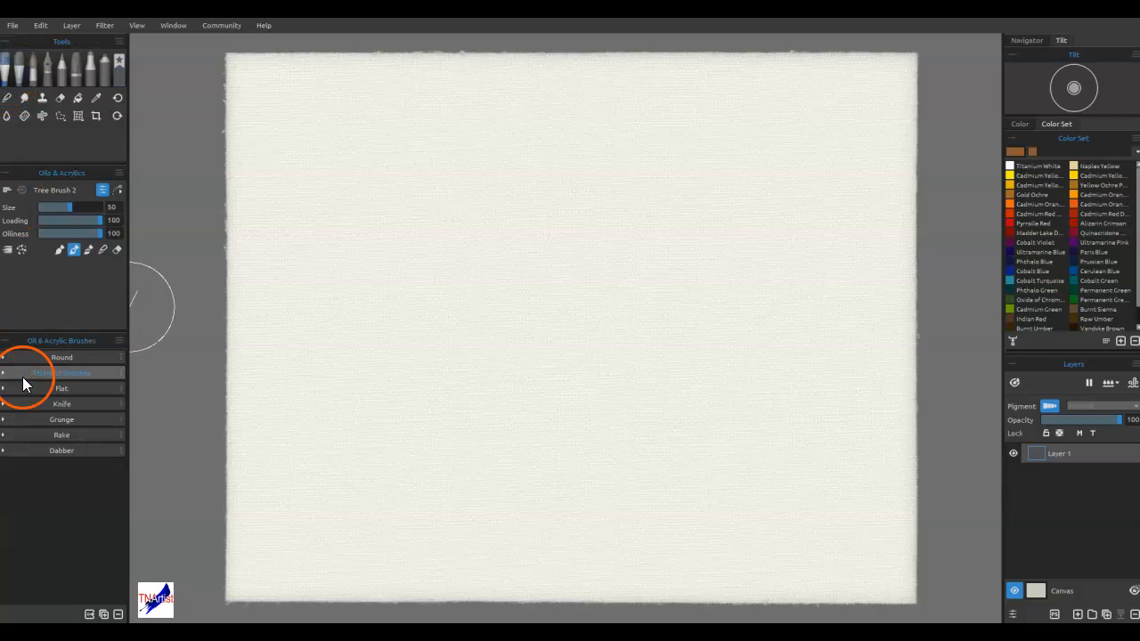
{"action": "left_click", "coordinate": [21, 80]}
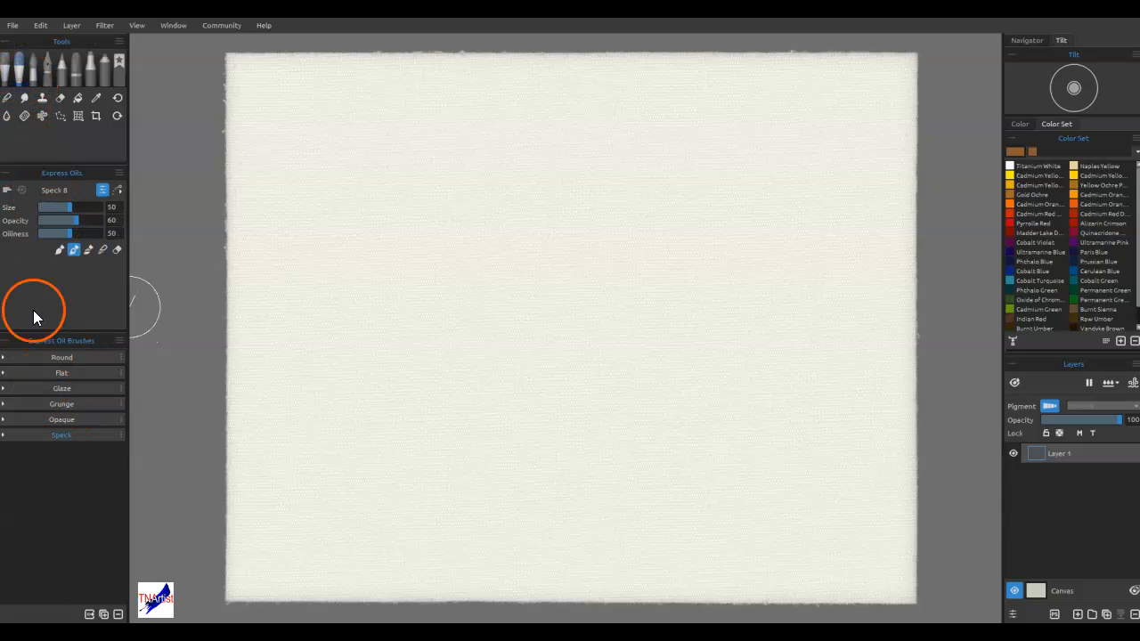
{"action": "left_click", "coordinate": [4, 76]}
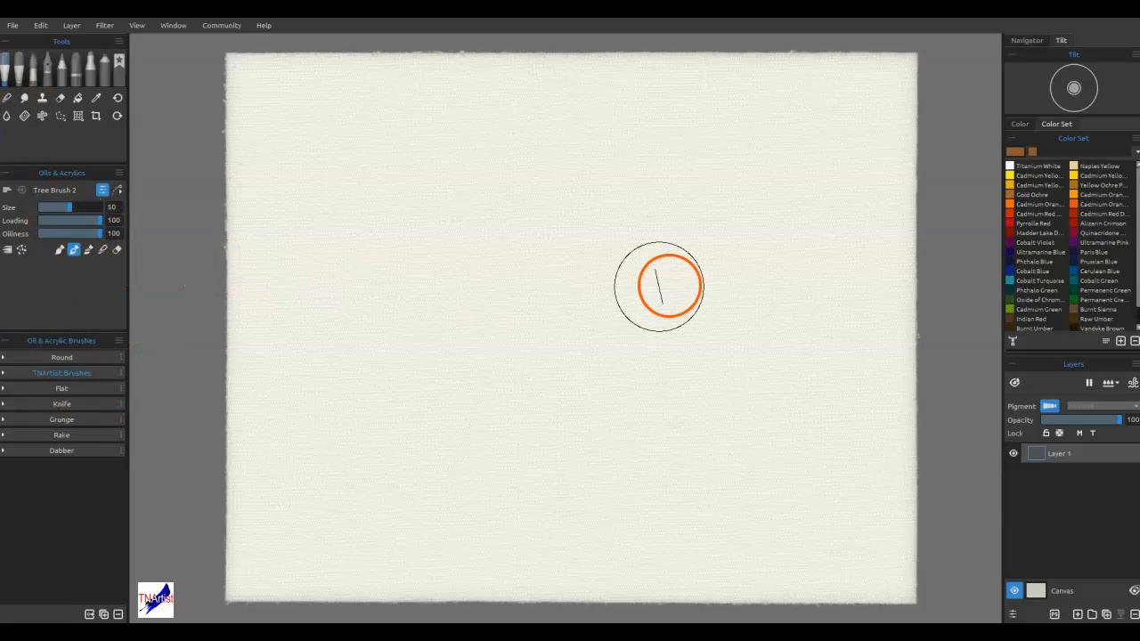
Bring the Stencils panel over the canvas and examine the Water, People & Animal Stuff and Rocks groups
{"action": "left_click_drag", "start_coordinate": [1139, 162], "coordinate": [373, 170]}
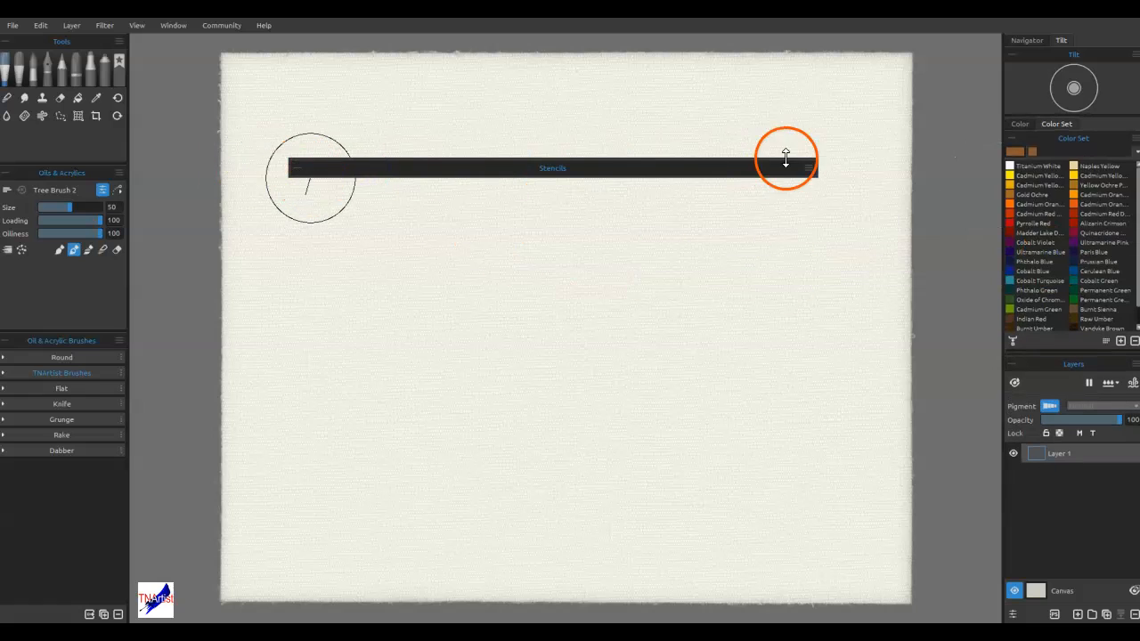
{"action": "left_click", "coordinate": [296, 168]}
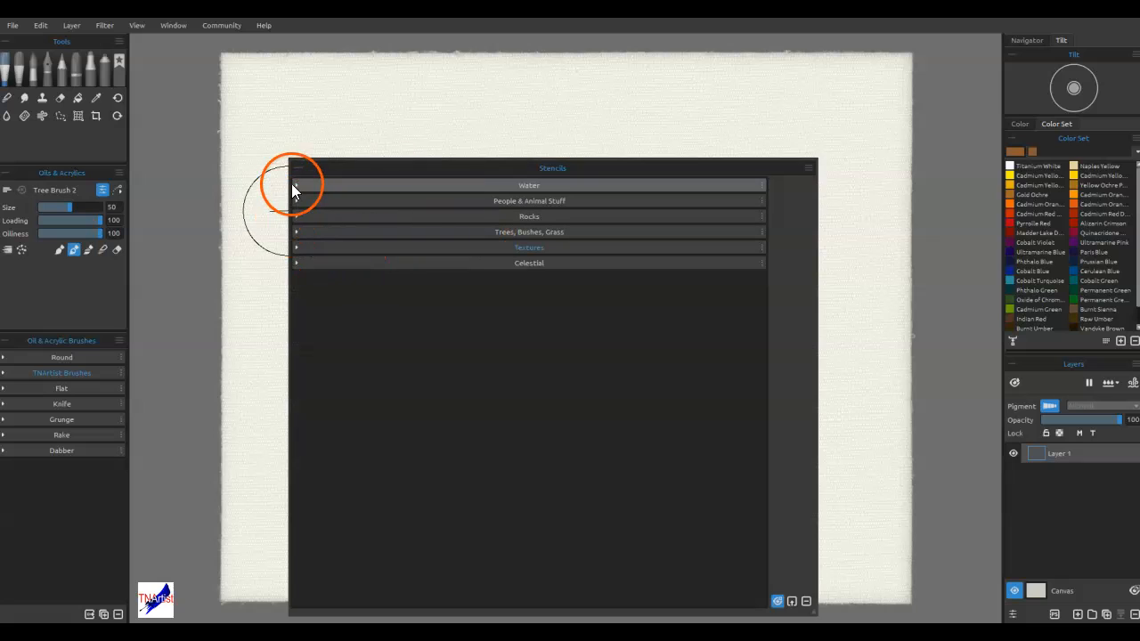
{"action": "left_click", "coordinate": [296, 184]}
{"action": "left_click", "coordinate": [301, 188]}
{"action": "left_click", "coordinate": [300, 200]}
{"action": "left_click", "coordinate": [300, 199]}
{"action": "left_click", "coordinate": [301, 216]}
{"action": "left_click", "coordinate": [301, 216]}
Examine the Trees, Bushes, Grass, Textures and Celestial stencil groups, and put the Stencils panel away
{"action": "left_click", "coordinate": [296, 229]}
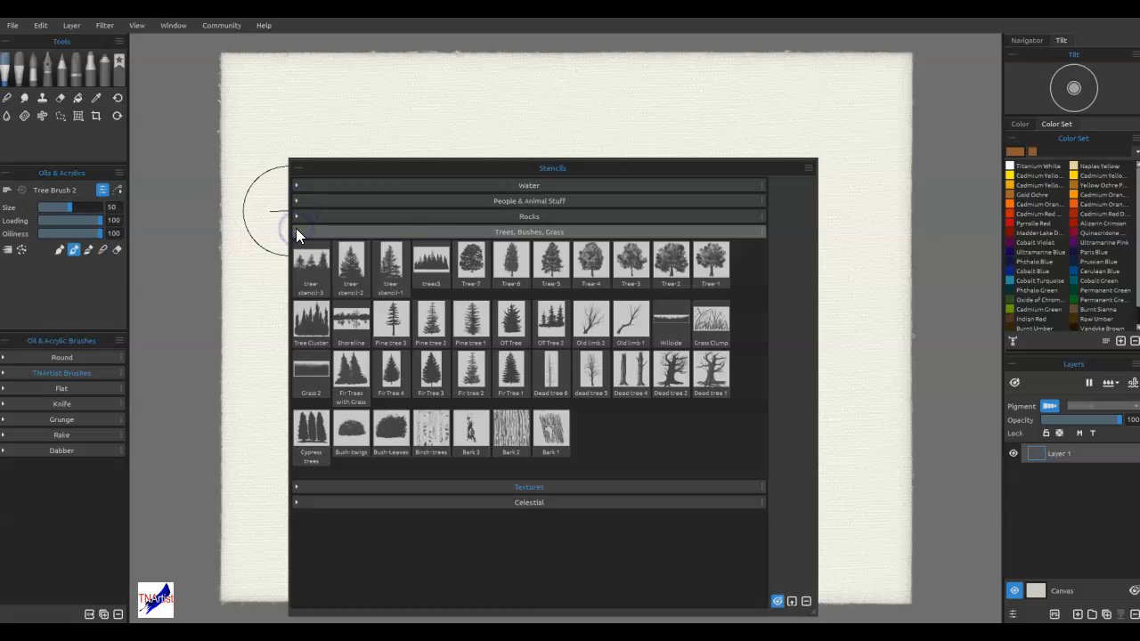
{"action": "left_click", "coordinate": [296, 230]}
{"action": "left_click", "coordinate": [299, 247]}
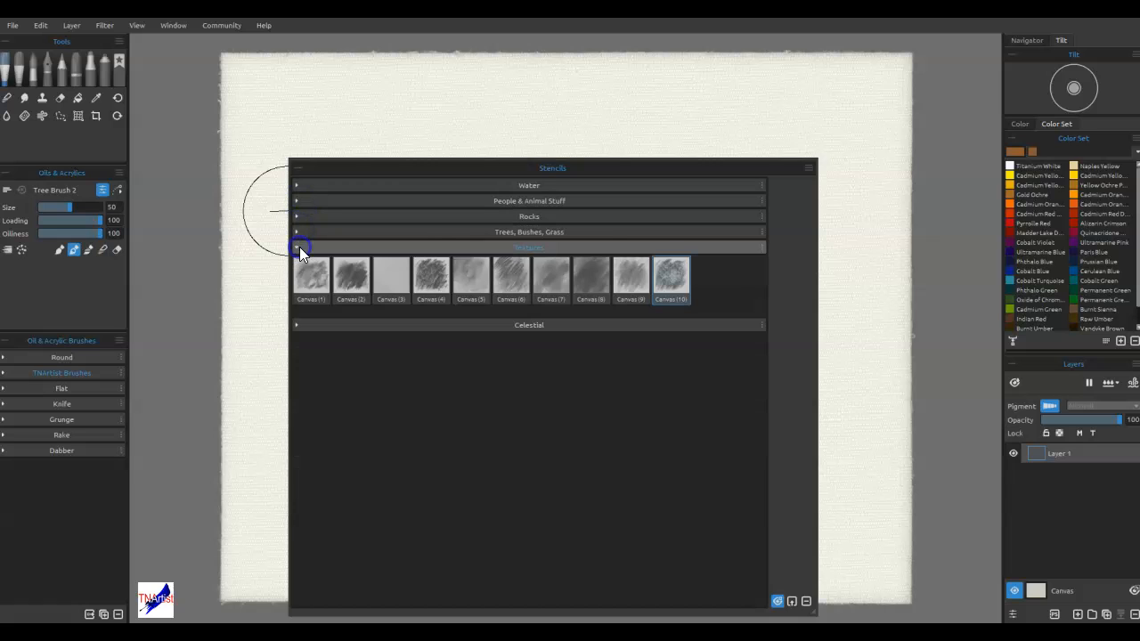
{"action": "left_click", "coordinate": [299, 247]}
{"action": "left_click", "coordinate": [296, 262]}
{"action": "left_click", "coordinate": [296, 262]}
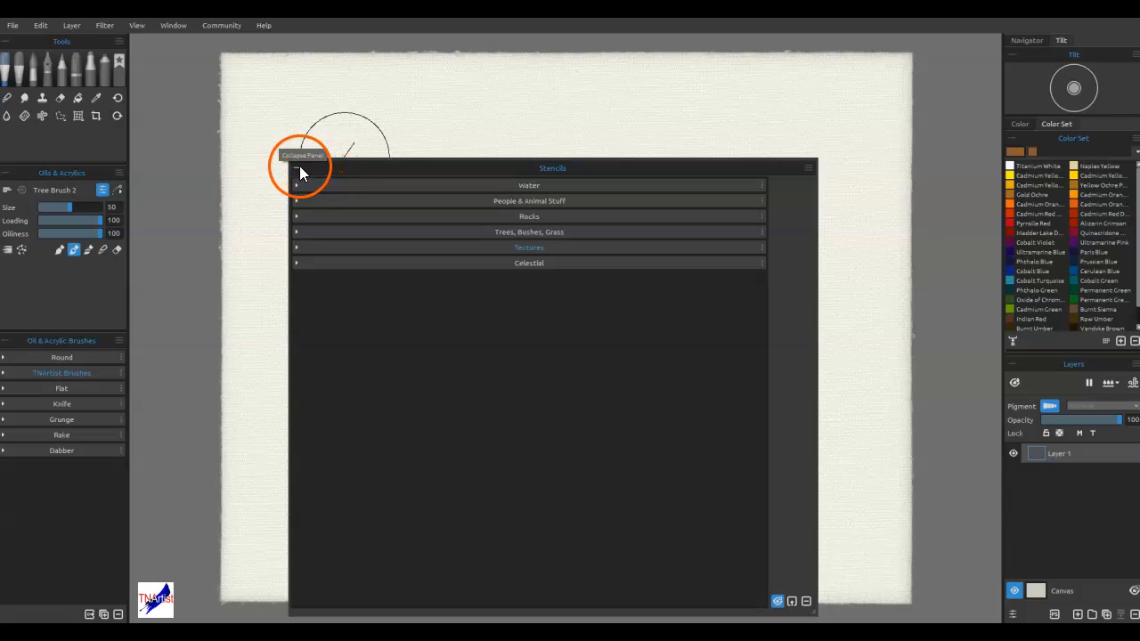
{"action": "left_click", "coordinate": [297, 169]}
{"action": "left_click_drag", "start_coordinate": [389, 169], "coordinate": [1139, 169]}
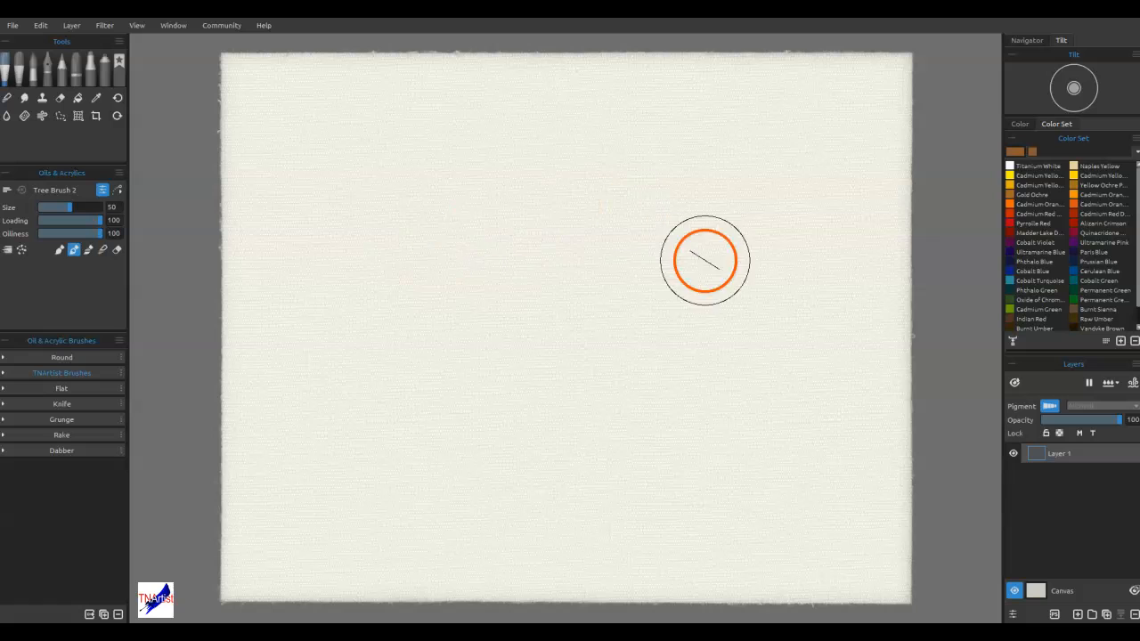
Choose Prussian Blue with the Flat Oily brush at size 34, clearing the test stroke from the canvas
{"action": "left_click", "coordinate": [1075, 263]}
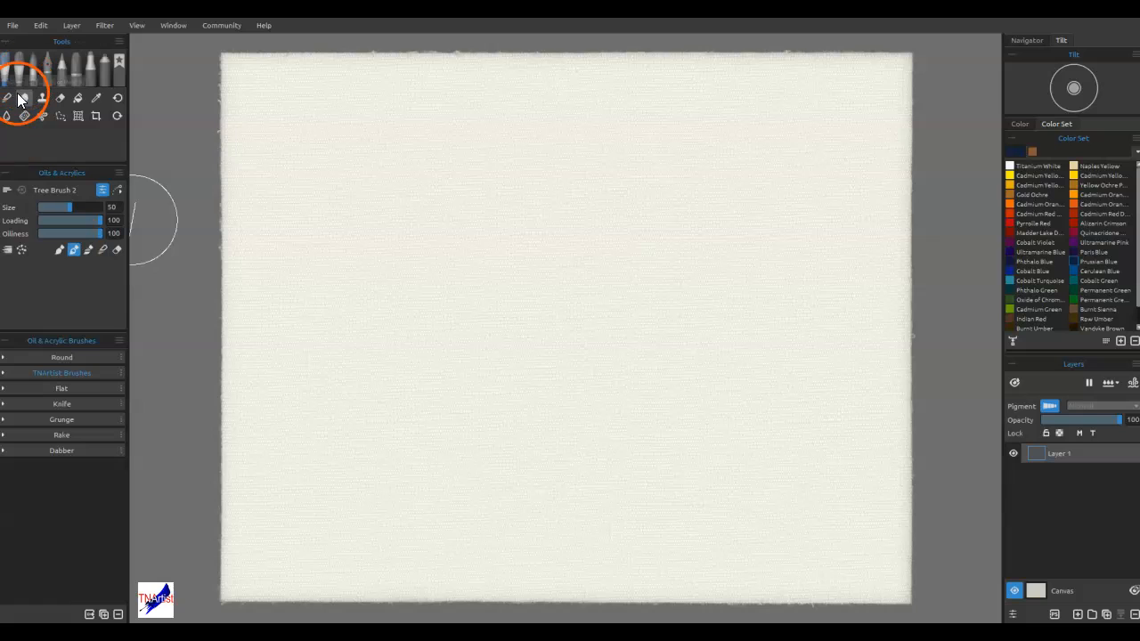
{"action": "left_click", "coordinate": [7, 390]}
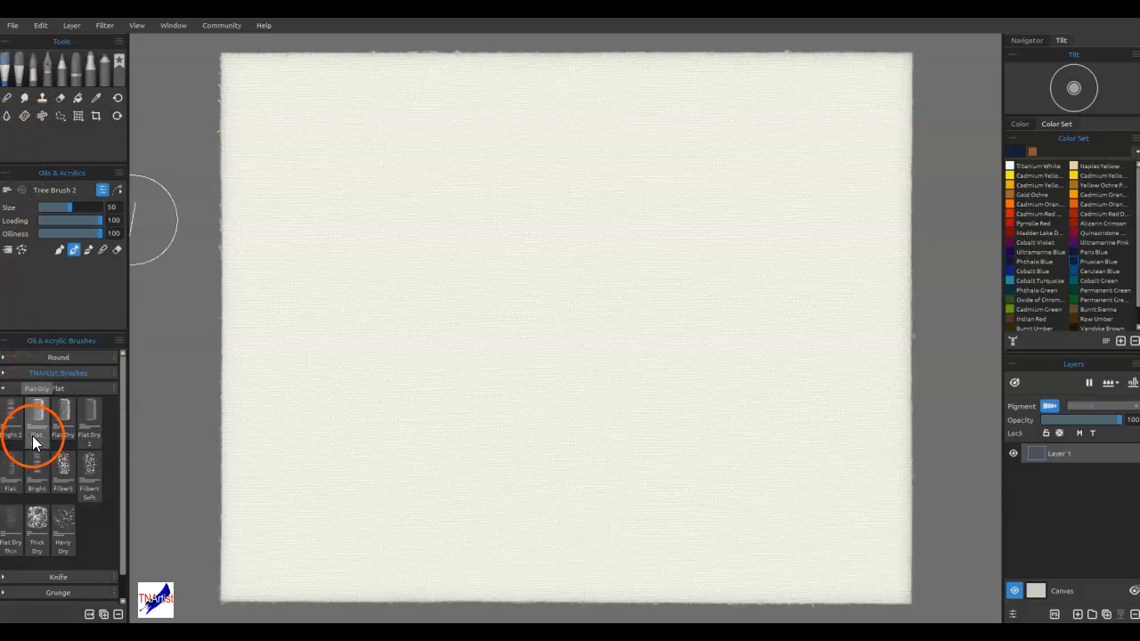
{"action": "left_click", "coordinate": [38, 410]}
{"action": "left_click_drag", "start_coordinate": [342, 212], "coordinate": [411, 203]}
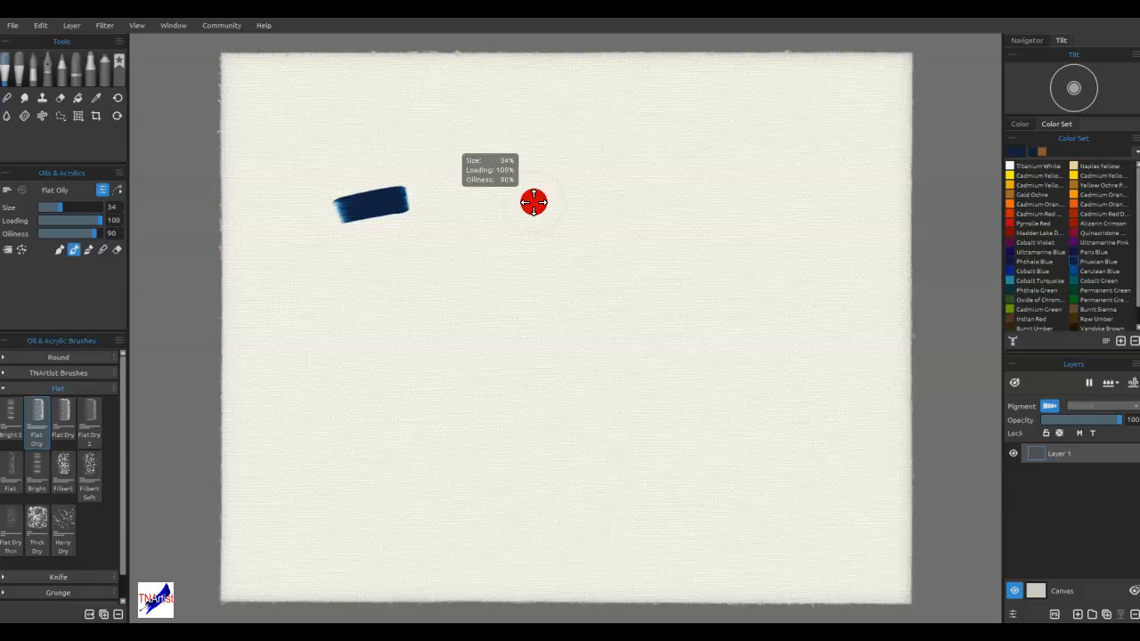
{"action": "key", "text": "ctrl+z"}
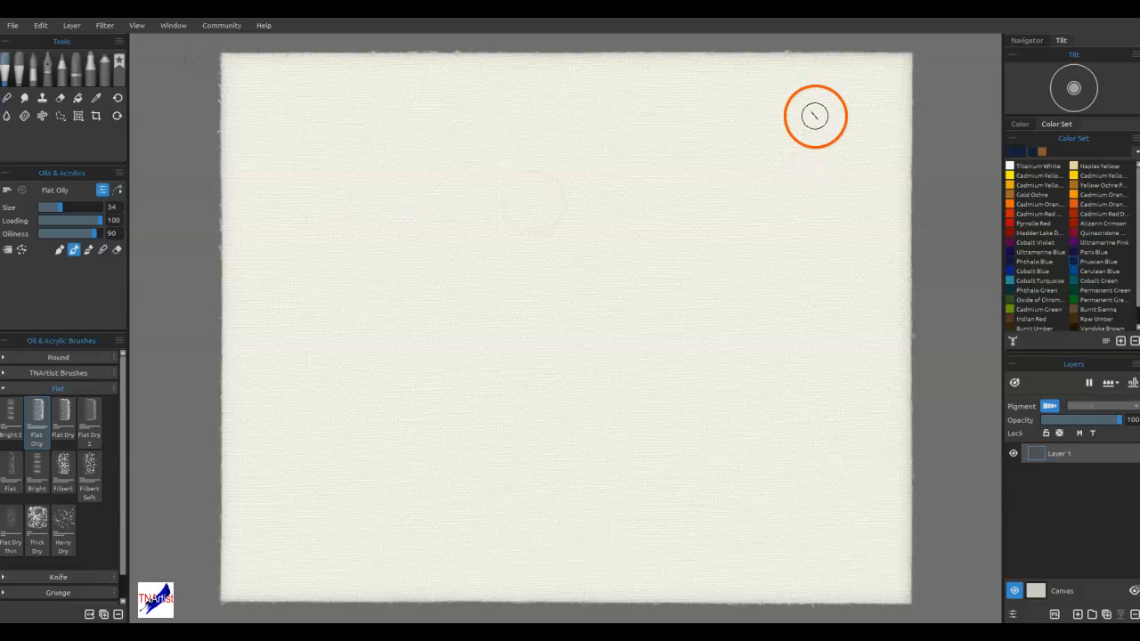
Paint Prussian Blue strokes in both upper corners and in patches along the canvas's upper edge
{"action": "mouse_move", "coordinate": [871, 71]}
{"action": "left_mouse_down"}
{"action": "mouse_move", "coordinate": [847, 81]}
{"action": "mouse_move", "coordinate": [896, 98]}
{"action": "mouse_move", "coordinate": [891, 75]}
{"action": "left_mouse_up"}
{"action": "left_click_drag", "start_coordinate": [255, 68], "coordinate": [549, 50]}
{"action": "mouse_move", "coordinate": [227, 159]}
{"action": "left_mouse_down"}
{"action": "mouse_move", "coordinate": [249, 144]}
{"action": "mouse_move", "coordinate": [246, 96]}
{"action": "left_mouse_up"}
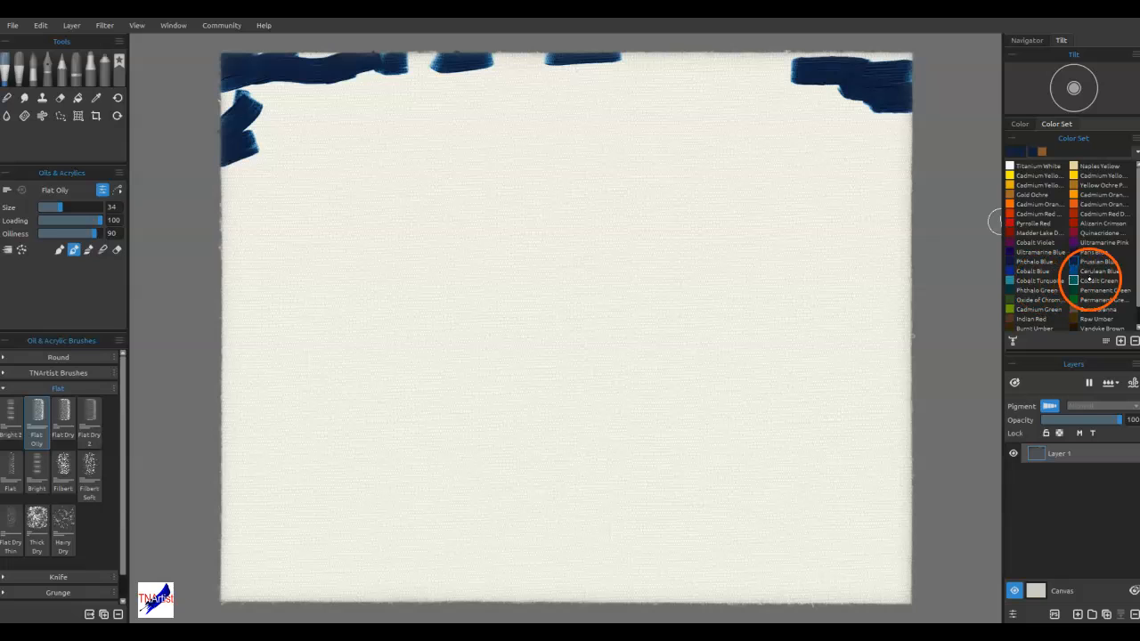
Paint an arc of Cerulean Blue strokes below the dark patches, and layer Paris Blue along the canvas's upper edge and corners
{"action": "left_click", "coordinate": [1096, 271]}
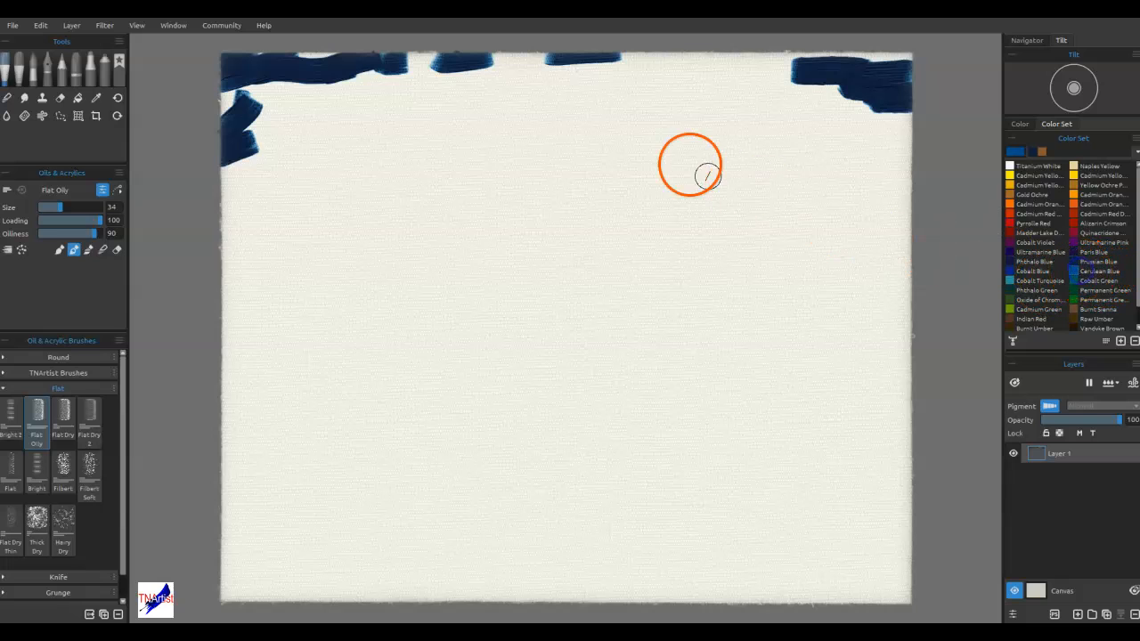
{"action": "left_click_drag", "start_coordinate": [703, 93], "coordinate": [876, 98]}
{"action": "mouse_move", "coordinate": [740, 61]}
{"action": "left_mouse_down"}
{"action": "mouse_move", "coordinate": [644, 62]}
{"action": "mouse_move", "coordinate": [621, 82]}
{"action": "mouse_move", "coordinate": [500, 70]}
{"action": "mouse_move", "coordinate": [324, 103]}
{"action": "mouse_move", "coordinate": [294, 134]}
{"action": "mouse_move", "coordinate": [397, 123]}
{"action": "left_mouse_up"}
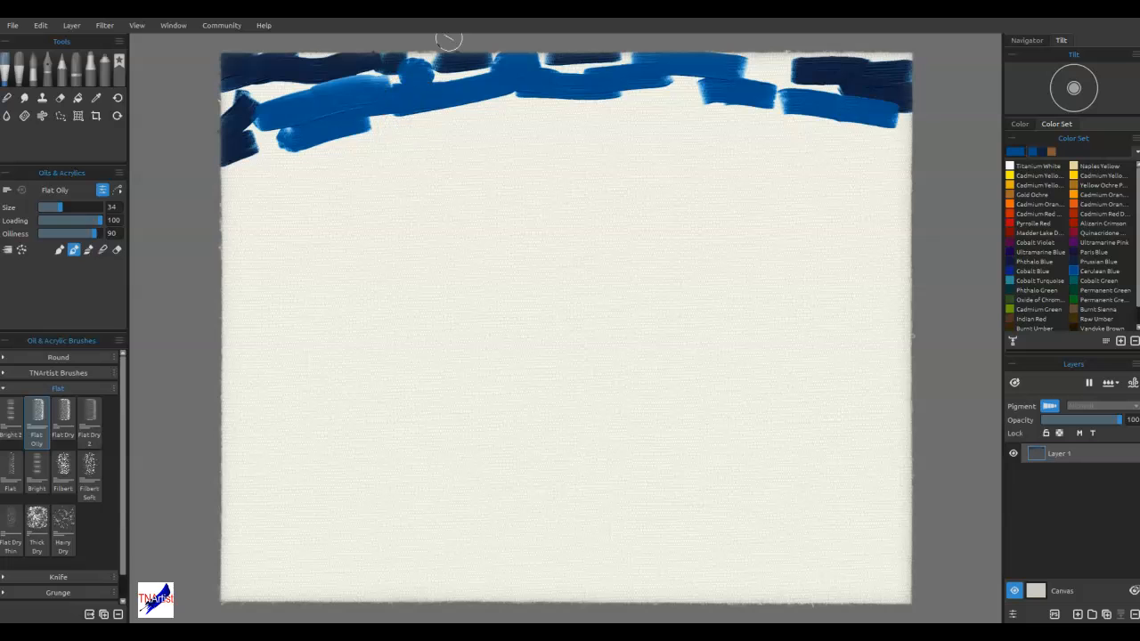
{"action": "left_click_drag", "start_coordinate": [666, 0], "coordinate": [623, 0]}
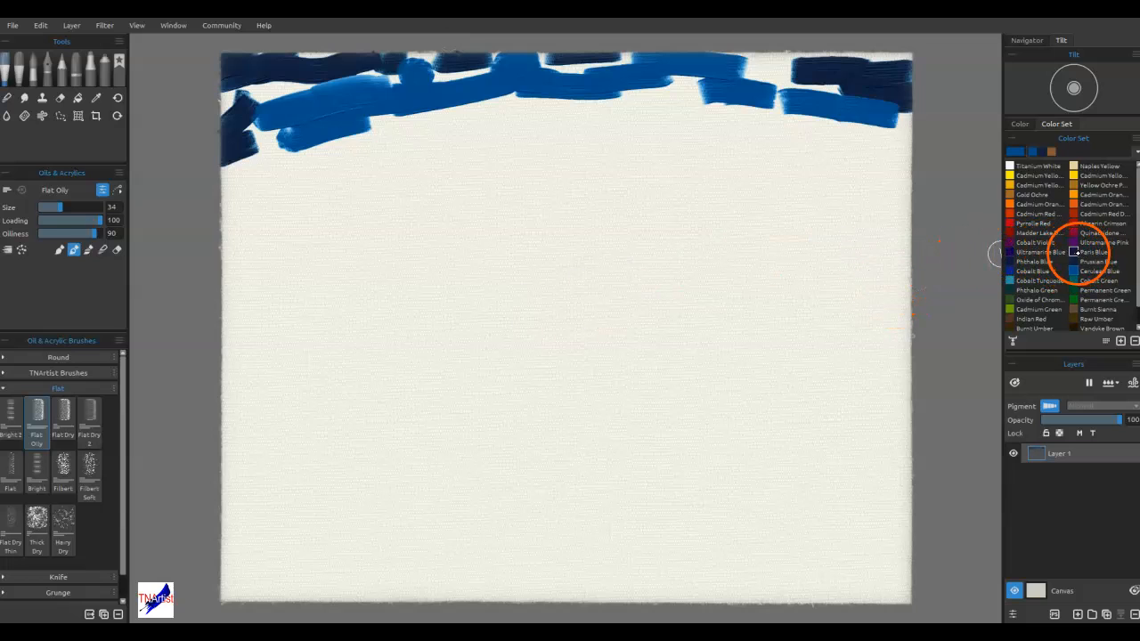
{"action": "mouse_move", "coordinate": [895, 55]}
{"action": "left_mouse_down"}
{"action": "mouse_move", "coordinate": [762, 58]}
{"action": "mouse_move", "coordinate": [798, 67]}
{"action": "mouse_move", "coordinate": [438, 48]}
{"action": "mouse_move", "coordinate": [345, 61]}
{"action": "mouse_move", "coordinate": [276, 45]}
{"action": "left_mouse_up"}
{"action": "left_click_drag", "start_coordinate": [233, 101], "coordinate": [198, 116]}
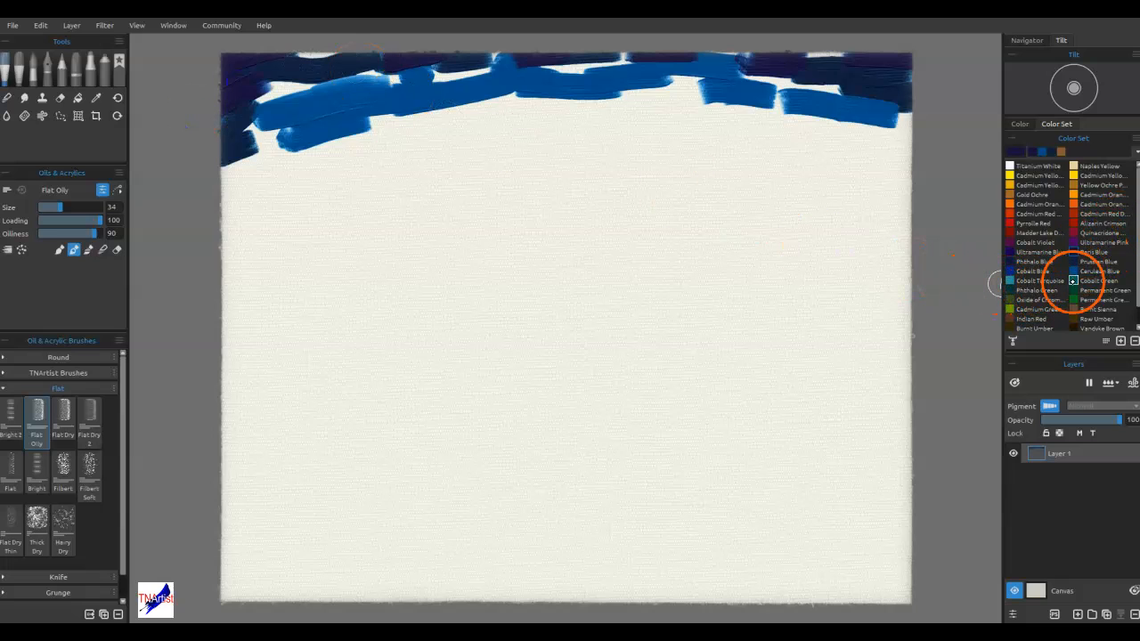
Paint a Cobalt Blue arc across the canvas below the Cerulean Blue, and a broken band of Cobalt Turquoise beneath it
{"action": "mouse_move", "coordinate": [621, 135]}
{"action": "left_mouse_down"}
{"action": "mouse_move", "coordinate": [768, 145]}
{"action": "mouse_move", "coordinate": [832, 133]}
{"action": "mouse_move", "coordinate": [403, 135]}
{"action": "mouse_move", "coordinate": [735, 169]}
{"action": "left_mouse_up"}
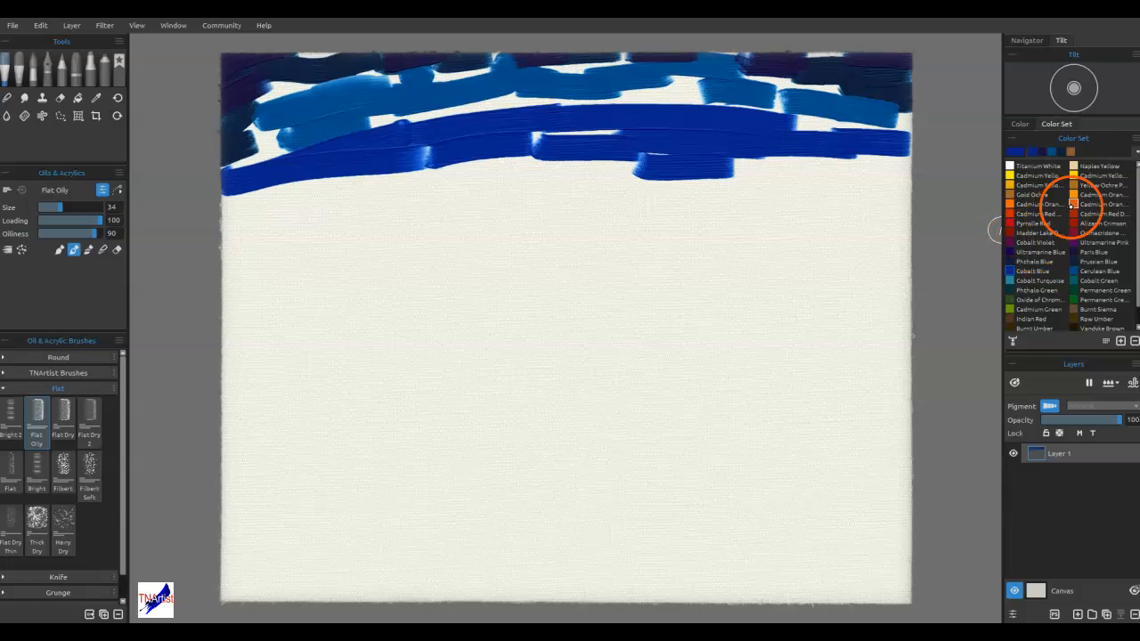
{"action": "left_click", "coordinate": [1025, 283]}
{"action": "mouse_move", "coordinate": [751, 187]}
{"action": "left_mouse_down"}
{"action": "mouse_move", "coordinate": [876, 191]}
{"action": "mouse_move", "coordinate": [400, 190]}
{"action": "mouse_move", "coordinate": [251, 218]}
{"action": "mouse_move", "coordinate": [588, 175]}
{"action": "left_mouse_up"}
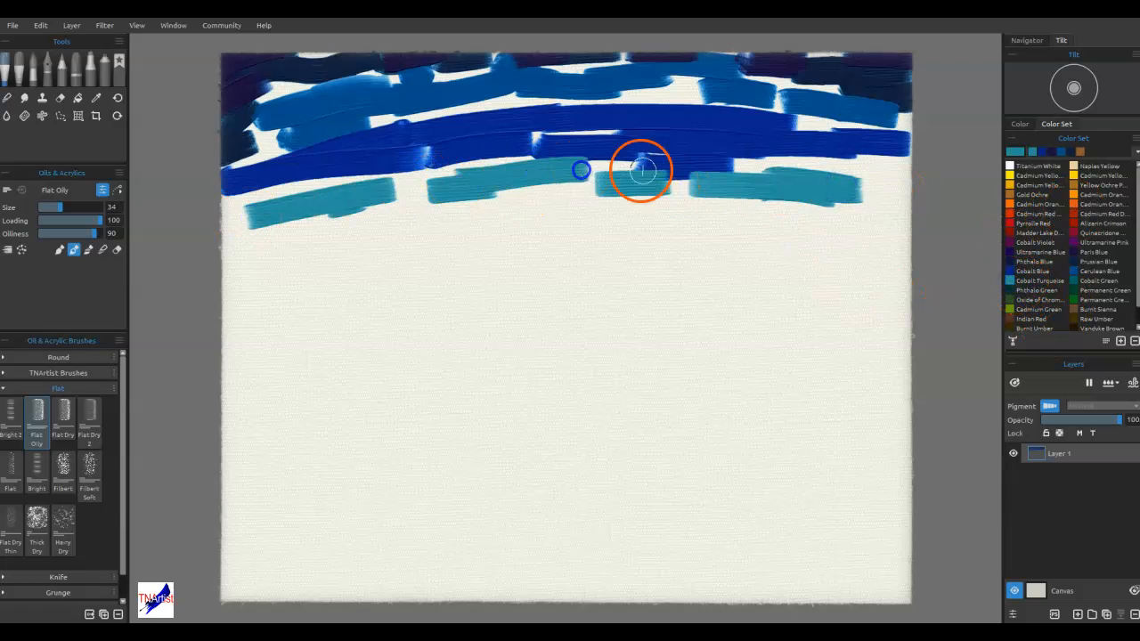
Paint a Naples Yellow band across the middle of the canvas and broken Cadmium Orange strokes along its upper edge
{"action": "left_click", "coordinate": [1072, 166]}
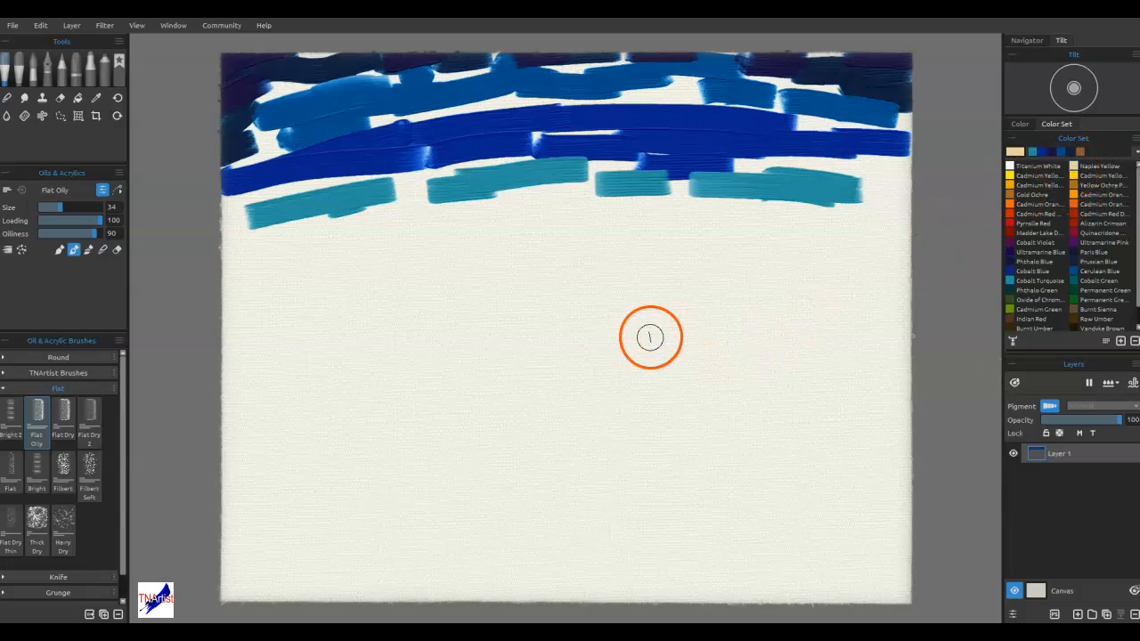
{"action": "mouse_move", "coordinate": [601, 325]}
{"action": "left_mouse_down"}
{"action": "mouse_move", "coordinate": [894, 320]}
{"action": "mouse_move", "coordinate": [512, 313]}
{"action": "mouse_move", "coordinate": [215, 325]}
{"action": "mouse_move", "coordinate": [527, 305]}
{"action": "mouse_move", "coordinate": [926, 311]}
{"action": "mouse_move", "coordinate": [642, 296]}
{"action": "mouse_move", "coordinate": [226, 313]}
{"action": "left_mouse_up"}
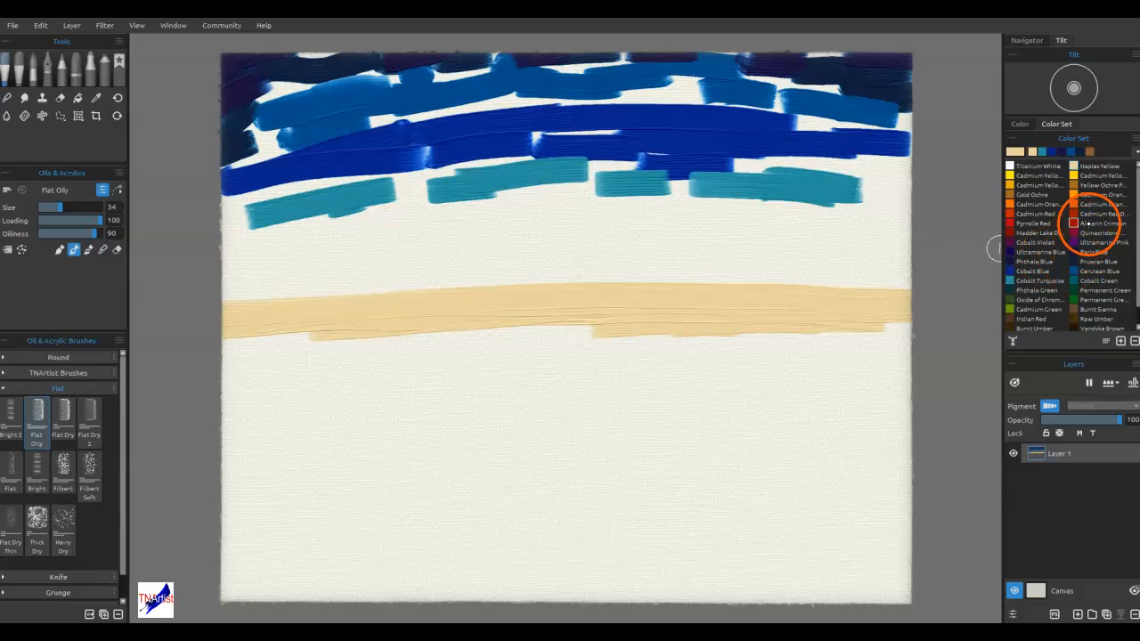
{"action": "left_click", "coordinate": [1077, 200]}
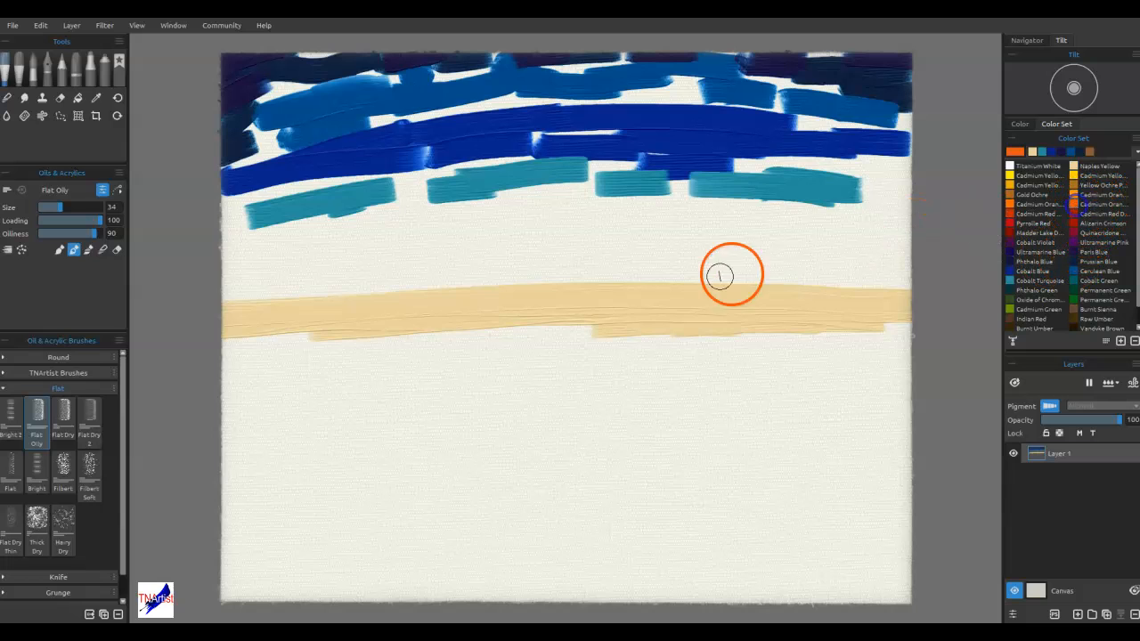
{"action": "left_click_drag", "start_coordinate": [618, 289], "coordinate": [405, 290]}
{"action": "left_click_drag", "start_coordinate": [374, 285], "coordinate": [298, 290]}
{"action": "left_click_drag", "start_coordinate": [248, 292], "coordinate": [214, 300]}
{"action": "left_click_drag", "start_coordinate": [716, 277], "coordinate": [921, 281]}
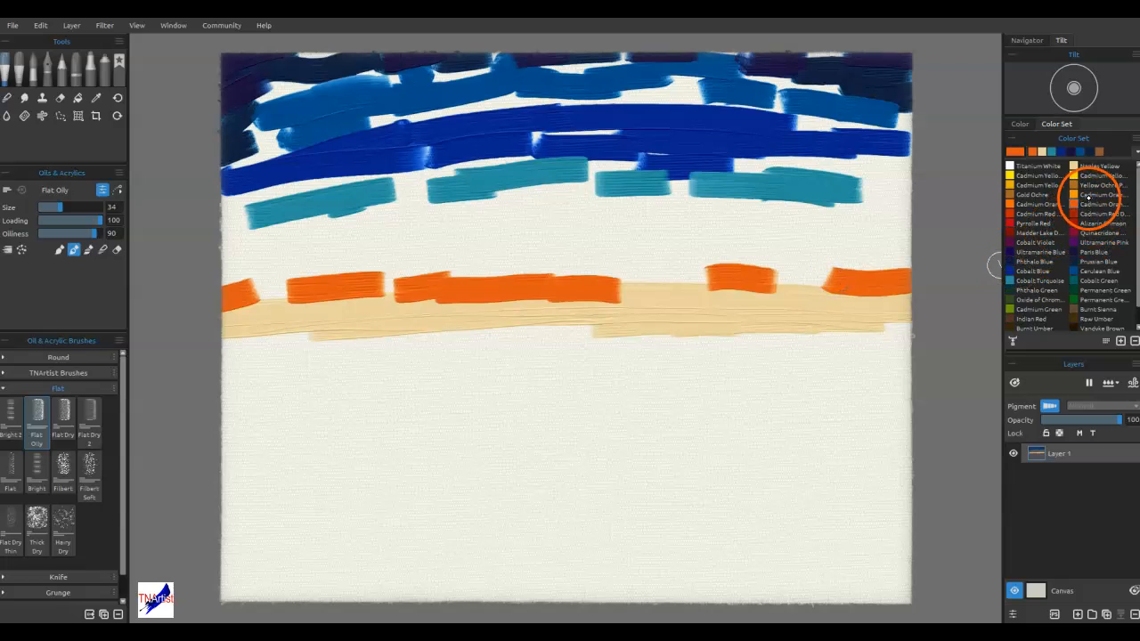
Mute Cobalt Turquoise to #669c9d and paint a stroke with it below the turquoise band on the canvas's right side
{"action": "left_click", "coordinate": [1045, 279]}
{"action": "left_click", "coordinate": [1016, 152]}
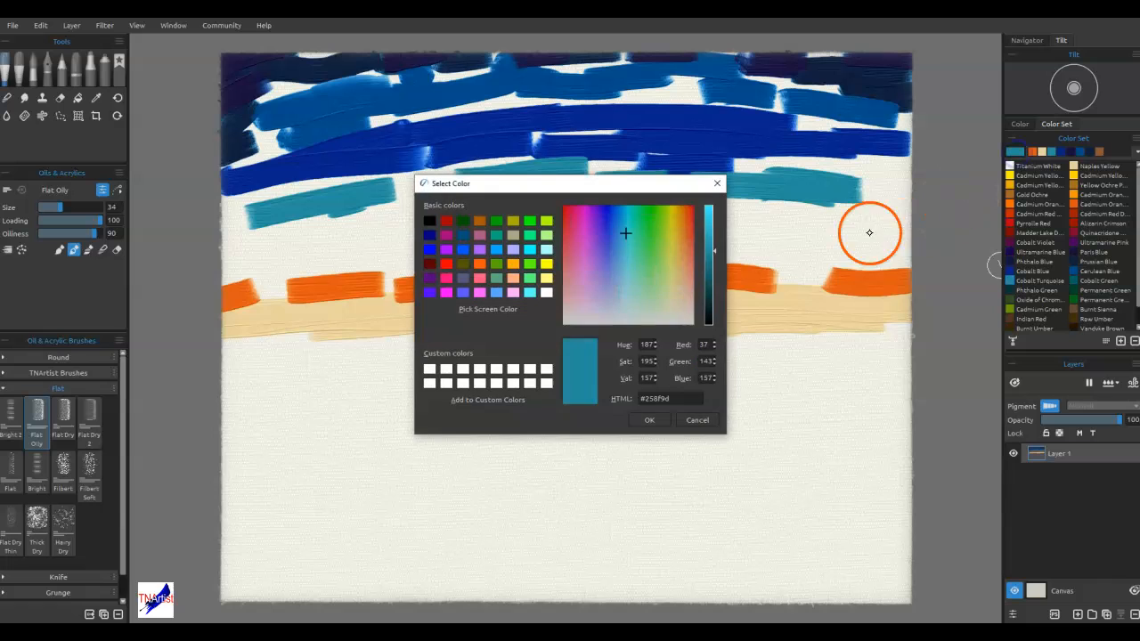
{"action": "left_click", "coordinate": [628, 281]}
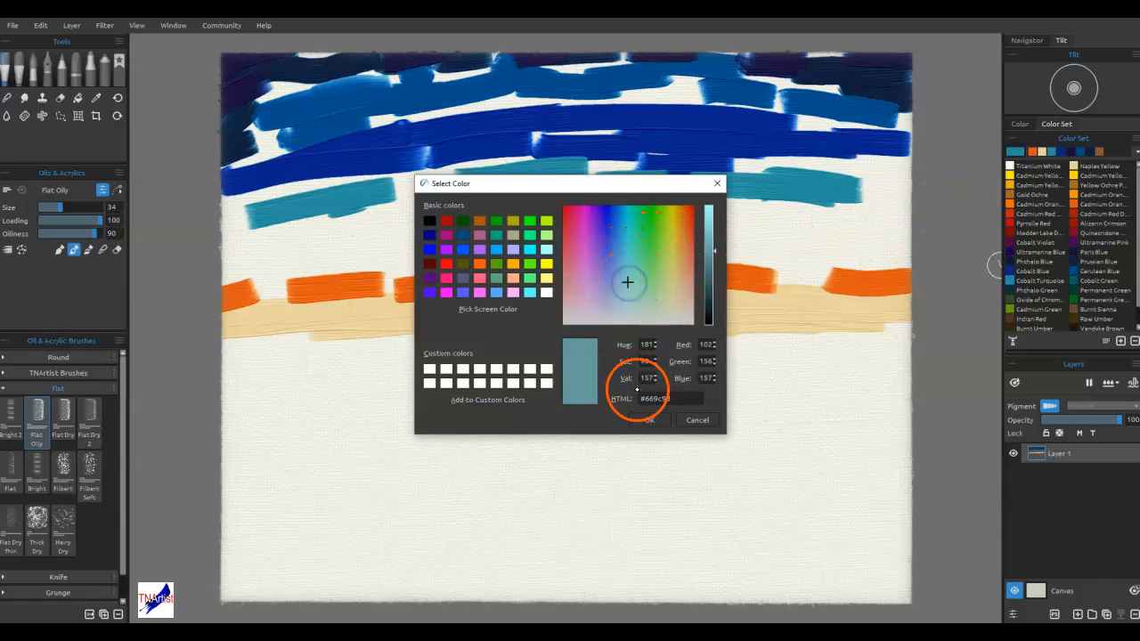
{"action": "left_click", "coordinate": [656, 414]}
{"action": "left_click_drag", "start_coordinate": [888, 231], "coordinate": [736, 223]}
Lighten the paint colour to #b9e1e5 and paint a pale blue band between the turquoise and orange strokes
{"action": "left_click", "coordinate": [1016, 152]}
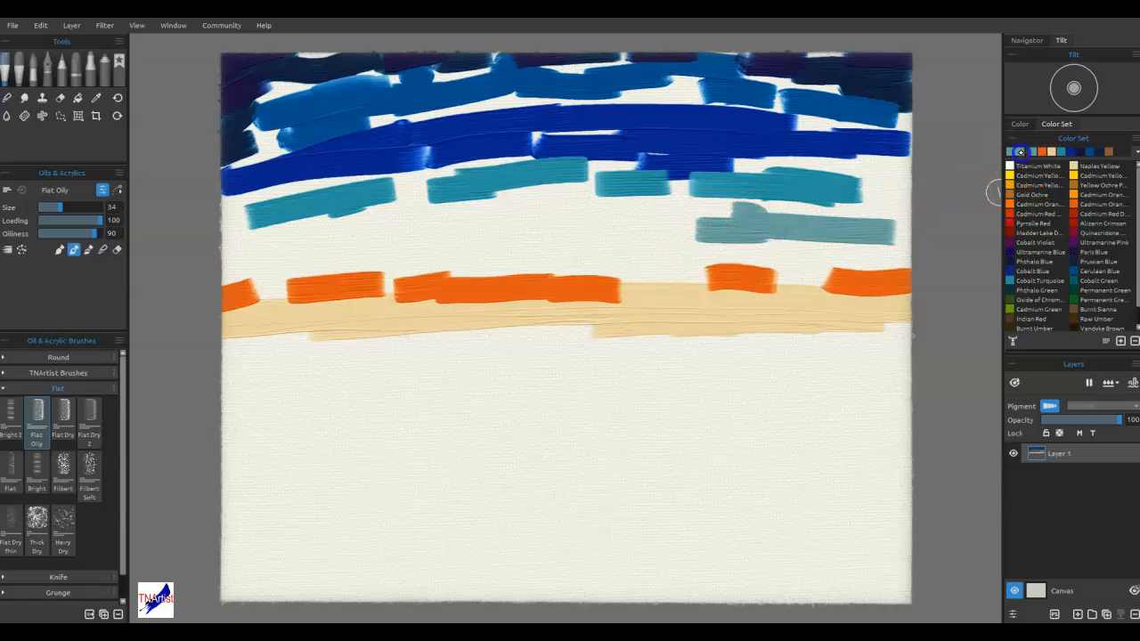
{"action": "left_click", "coordinate": [710, 216]}
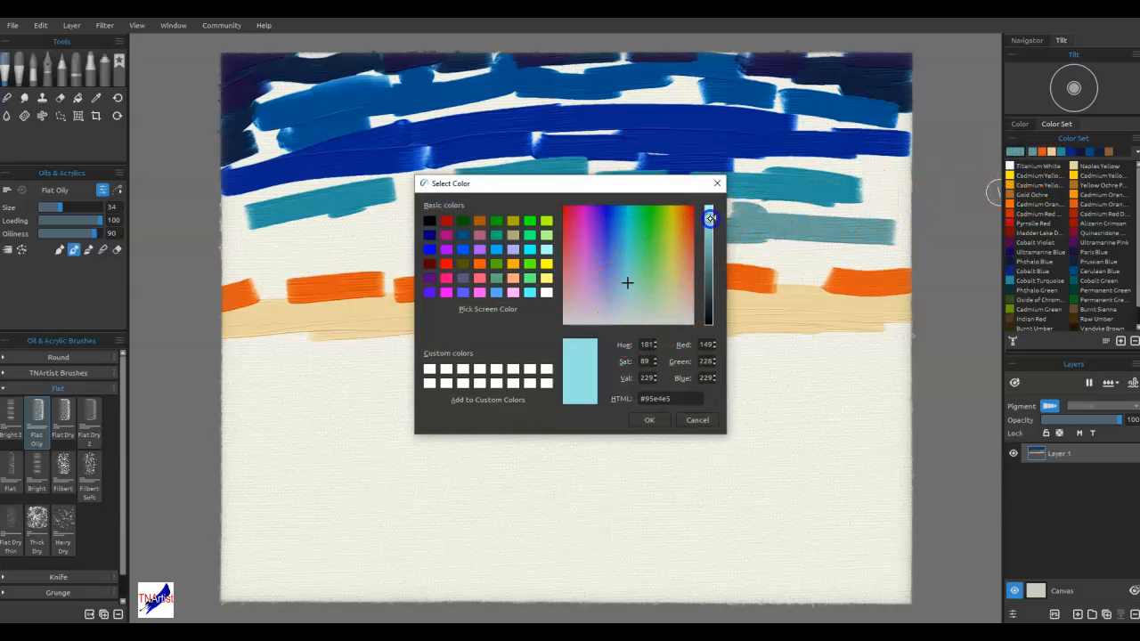
{"action": "left_click", "coordinate": [649, 420]}
{"action": "mouse_move", "coordinate": [633, 231]}
{"action": "left_mouse_down"}
{"action": "mouse_move", "coordinate": [854, 227]}
{"action": "mouse_move", "coordinate": [374, 233]}
{"action": "mouse_move", "coordinate": [237, 259]}
{"action": "left_mouse_up"}
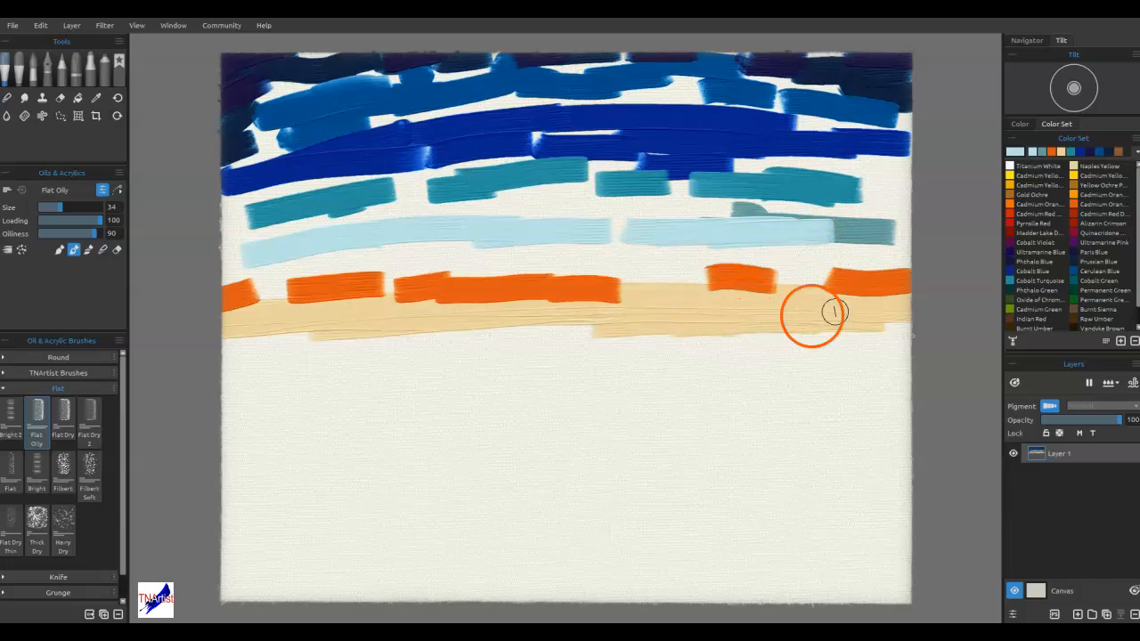
Add two short Cadmium Orange strokes along the lower edge of the Naples Yellow band, right of centre
{"action": "left_click", "coordinate": [1080, 194]}
{"action": "left_click_drag", "start_coordinate": [687, 331], "coordinate": [749, 332]}
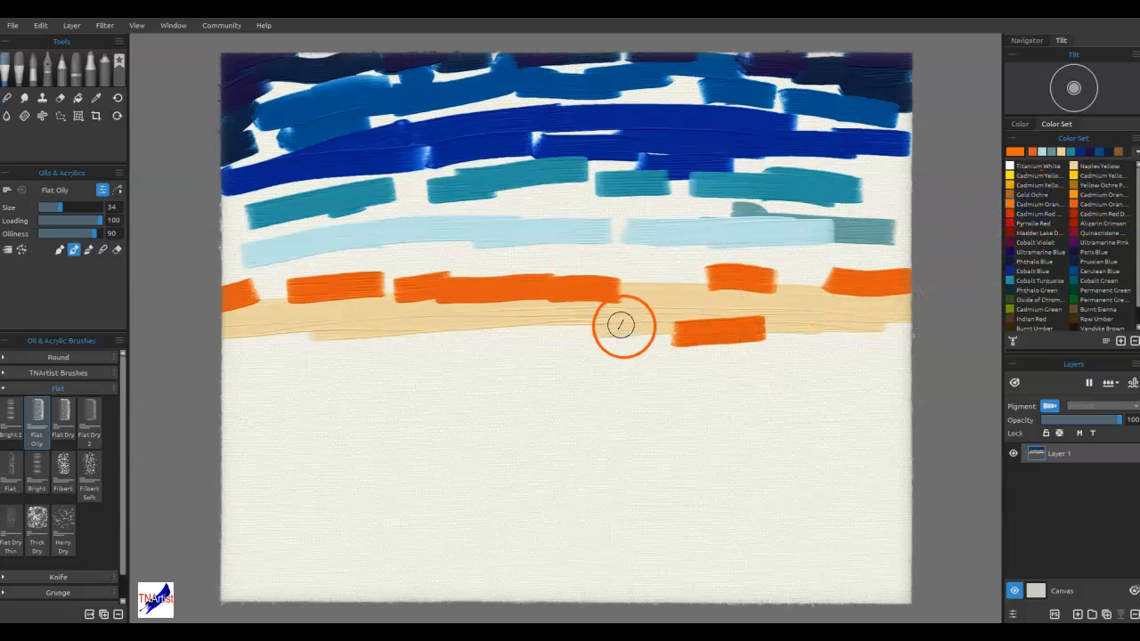
{"action": "left_click_drag", "start_coordinate": [623, 325], "coordinate": [639, 328]}
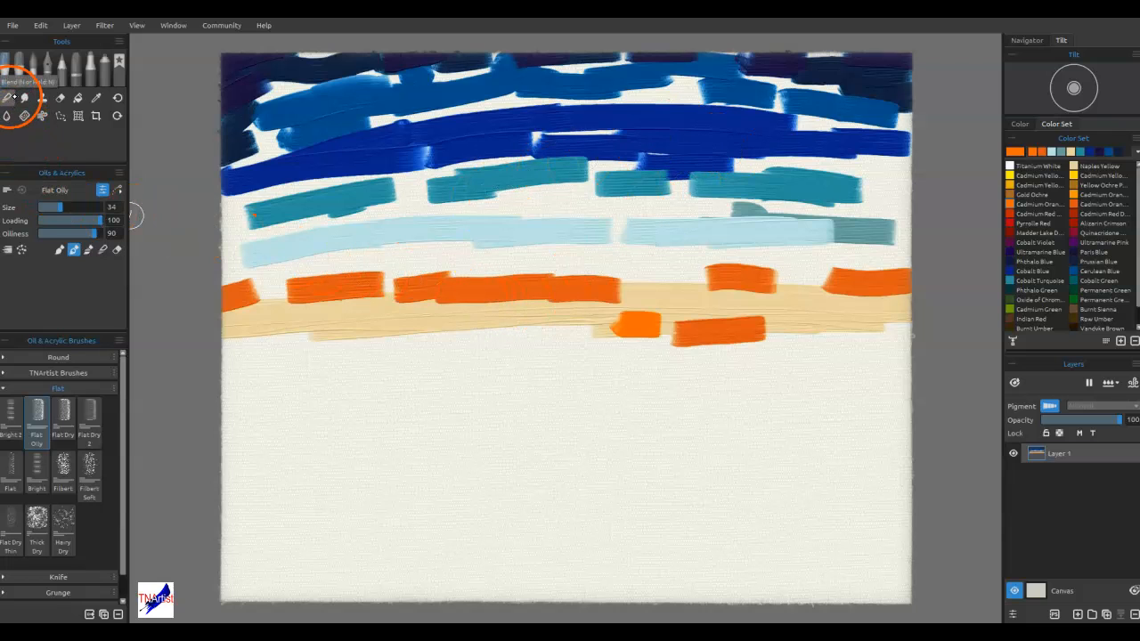
Blend the dark and mid-blue strokes along the canvas's upper edge with the Flat Oily brush in blend mode at size 34
{"action": "left_click", "coordinate": [103, 249]}
{"action": "mouse_move", "coordinate": [664, 82]}
{"action": "left_mouse_down"}
{"action": "mouse_move", "coordinate": [827, 76]}
{"action": "mouse_move", "coordinate": [841, 62]}
{"action": "left_mouse_up"}
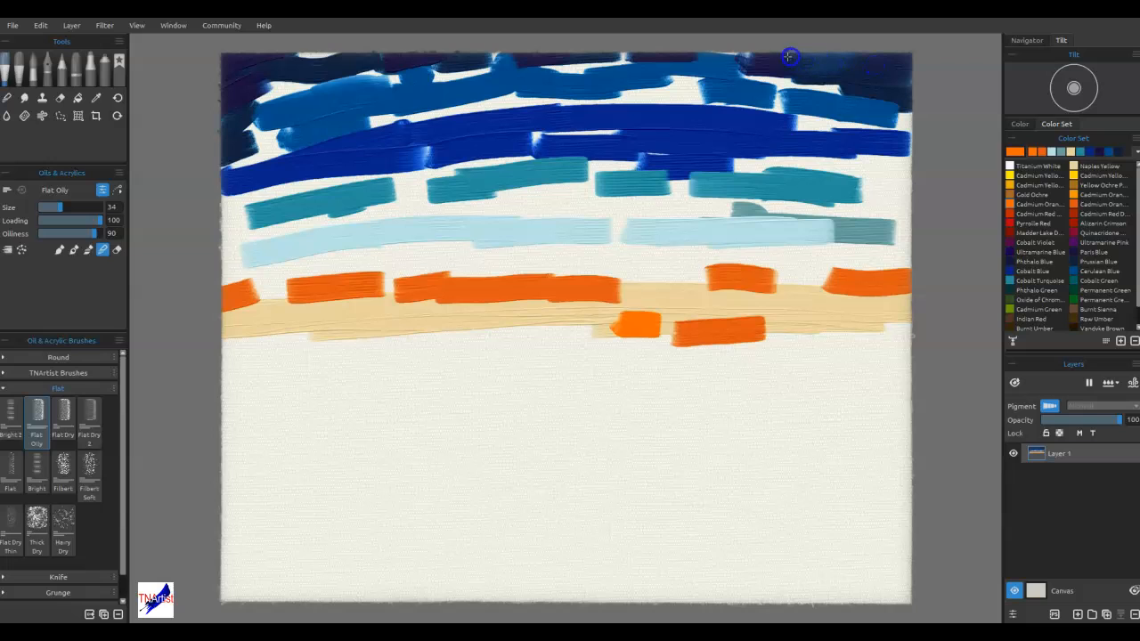
{"action": "left_click_drag", "start_coordinate": [743, 55], "coordinate": [697, 57]}
{"action": "left_click_drag", "start_coordinate": [606, 58], "coordinate": [559, 58]}
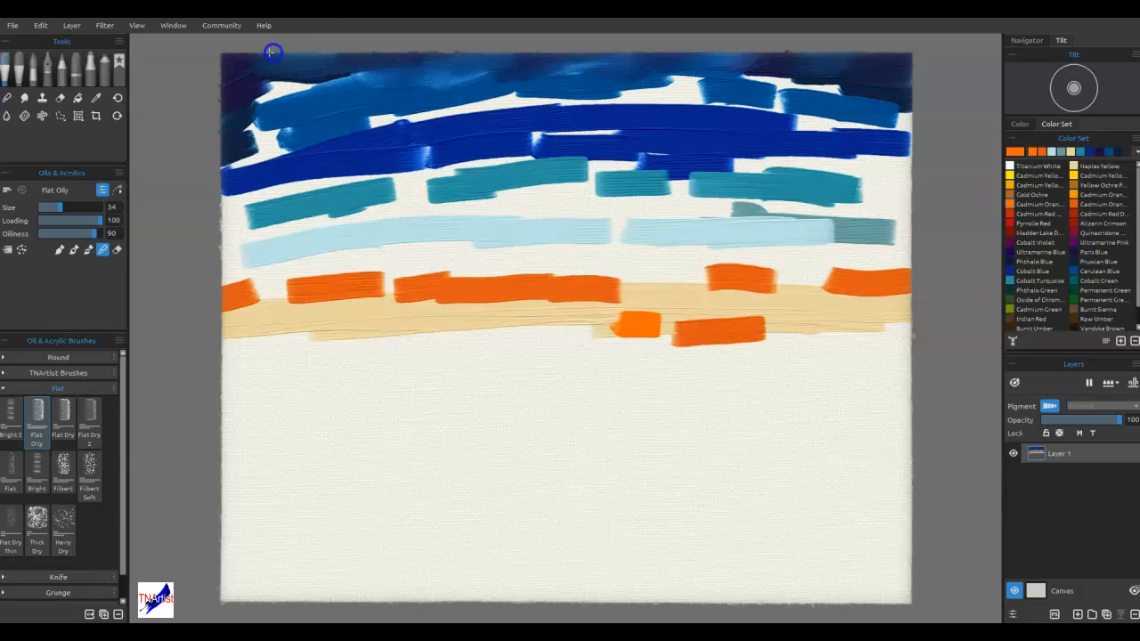
{"action": "mouse_move", "coordinate": [332, 83]}
{"action": "left_mouse_down"}
{"action": "mouse_move", "coordinate": [258, 99]}
{"action": "mouse_move", "coordinate": [313, 99]}
{"action": "mouse_move", "coordinate": [302, 89]}
{"action": "mouse_move", "coordinate": [256, 117]}
{"action": "mouse_move", "coordinate": [288, 147]}
{"action": "left_mouse_up"}
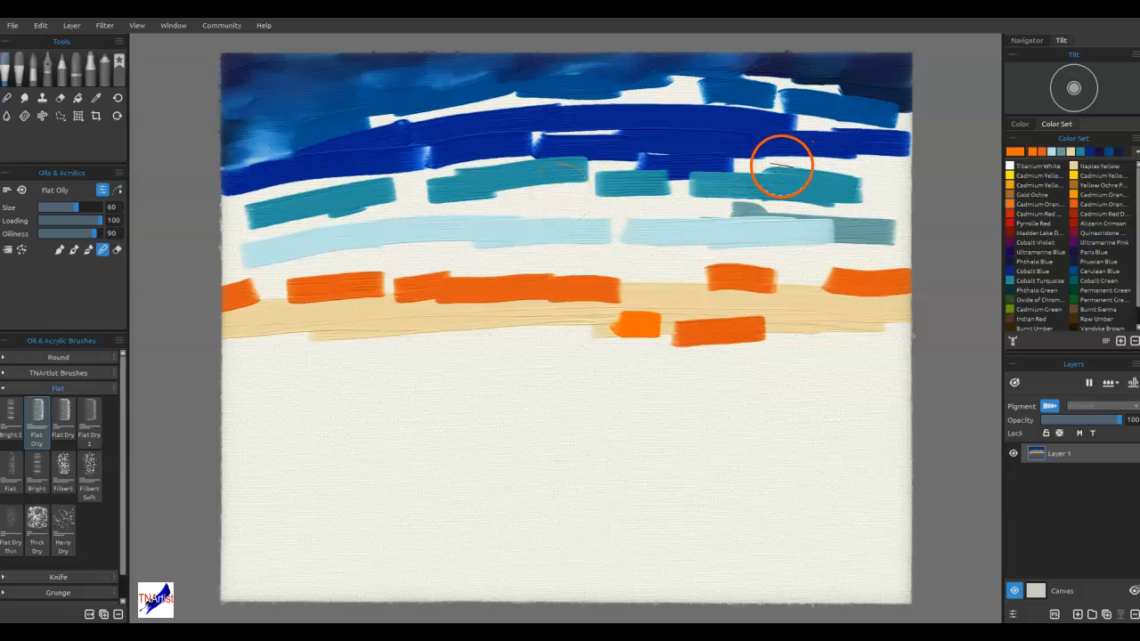
Enlarge the Flat Oily blending brush to 60 and 80 and merge the blue, turquoise, yellow and orange bands across the sky
{"action": "mouse_move", "coordinate": [791, 161]}
{"action": "left_mouse_down"}
{"action": "mouse_move", "coordinate": [821, 114]}
{"action": "mouse_move", "coordinate": [834, 136]}
{"action": "mouse_move", "coordinate": [893, 138]}
{"action": "mouse_move", "coordinate": [892, 82]}
{"action": "mouse_move", "coordinate": [850, 117]}
{"action": "mouse_move", "coordinate": [838, 93]}
{"action": "mouse_move", "coordinate": [772, 95]}
{"action": "mouse_move", "coordinate": [739, 114]}
{"action": "mouse_move", "coordinate": [750, 109]}
{"action": "mouse_move", "coordinate": [721, 105]}
{"action": "mouse_move", "coordinate": [652, 143]}
{"action": "mouse_move", "coordinate": [708, 92]}
{"action": "mouse_move", "coordinate": [640, 115]}
{"action": "mouse_move", "coordinate": [618, 93]}
{"action": "mouse_move", "coordinate": [563, 111]}
{"action": "mouse_move", "coordinate": [488, 105]}
{"action": "mouse_move", "coordinate": [570, 125]}
{"action": "mouse_move", "coordinate": [424, 148]}
{"action": "mouse_move", "coordinate": [487, 146]}
{"action": "mouse_move", "coordinate": [465, 94]}
{"action": "mouse_move", "coordinate": [361, 155]}
{"action": "mouse_move", "coordinate": [387, 104]}
{"action": "mouse_move", "coordinate": [363, 144]}
{"action": "mouse_move", "coordinate": [285, 182]}
{"action": "mouse_move", "coordinate": [303, 136]}
{"action": "mouse_move", "coordinate": [239, 186]}
{"action": "mouse_move", "coordinate": [246, 123]}
{"action": "mouse_move", "coordinate": [236, 179]}
{"action": "mouse_move", "coordinate": [356, 187]}
{"action": "mouse_move", "coordinate": [310, 229]}
{"action": "mouse_move", "coordinate": [231, 255]}
{"action": "mouse_move", "coordinate": [301, 215]}
{"action": "mouse_move", "coordinate": [390, 199]}
{"action": "mouse_move", "coordinate": [441, 236]}
{"action": "mouse_move", "coordinate": [447, 221]}
{"action": "mouse_move", "coordinate": [603, 179]}
{"action": "mouse_move", "coordinate": [652, 179]}
{"action": "mouse_move", "coordinate": [575, 219]}
{"action": "mouse_move", "coordinate": [681, 200]}
{"action": "mouse_move", "coordinate": [736, 215]}
{"action": "mouse_move", "coordinate": [725, 212]}
{"action": "mouse_move", "coordinate": [751, 175]}
{"action": "mouse_move", "coordinate": [825, 194]}
{"action": "mouse_move", "coordinate": [822, 212]}
{"action": "mouse_move", "coordinate": [884, 159]}
{"action": "mouse_move", "coordinate": [918, 179]}
{"action": "mouse_move", "coordinate": [918, 136]}
{"action": "mouse_move", "coordinate": [892, 251]}
{"action": "mouse_move", "coordinate": [884, 208]}
{"action": "mouse_move", "coordinate": [900, 279]}
{"action": "mouse_move", "coordinate": [861, 300]}
{"action": "mouse_move", "coordinate": [834, 298]}
{"action": "mouse_move", "coordinate": [807, 262]}
{"action": "mouse_move", "coordinate": [718, 287]}
{"action": "mouse_move", "coordinate": [768, 268]}
{"action": "mouse_move", "coordinate": [681, 264]}
{"action": "mouse_move", "coordinate": [675, 289]}
{"action": "mouse_move", "coordinate": [506, 297]}
{"action": "mouse_move", "coordinate": [440, 275]}
{"action": "mouse_move", "coordinate": [430, 289]}
{"action": "mouse_move", "coordinate": [491, 258]}
{"action": "mouse_move", "coordinate": [382, 264]}
{"action": "mouse_move", "coordinate": [232, 298]}
{"action": "mouse_move", "coordinate": [491, 261]}
{"action": "mouse_move", "coordinate": [354, 311]}
{"action": "mouse_move", "coordinate": [853, 329]}
{"action": "mouse_move", "coordinate": [542, 226]}
{"action": "mouse_move", "coordinate": [377, 232]}
{"action": "mouse_move", "coordinate": [399, 212]}
{"action": "left_mouse_up"}
{"action": "left_click_drag", "start_coordinate": [244, 230], "coordinate": [212, 254]}
{"action": "left_click_drag", "start_coordinate": [273, 197], "coordinate": [170, 277]}
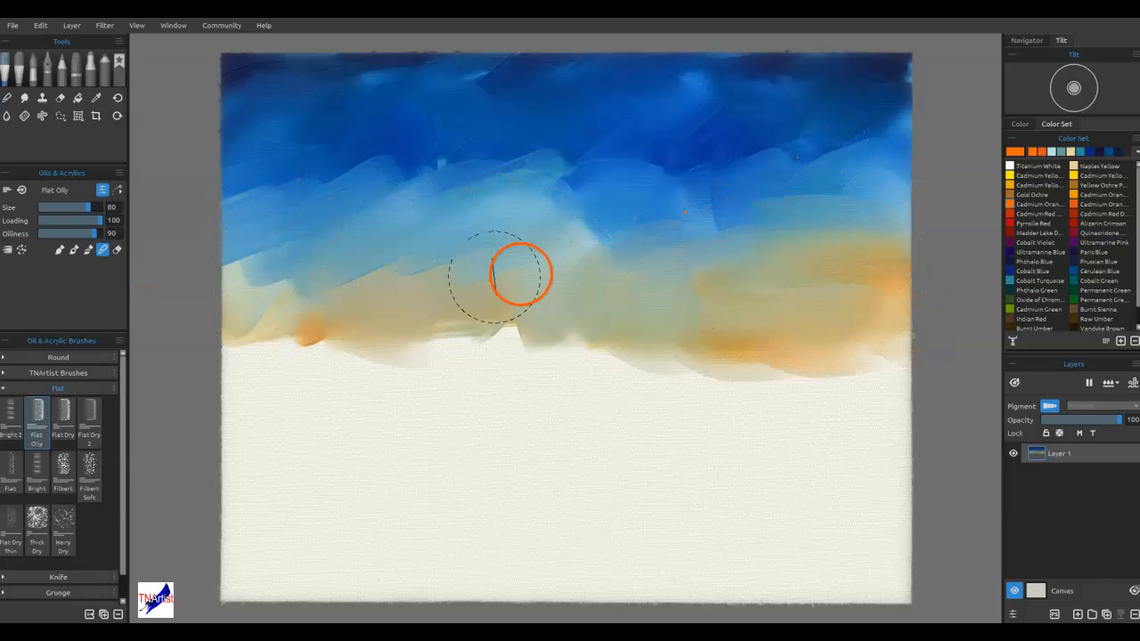
Smooth the dark and mid blues in the upper sky with the Soft blend brush at size 100
{"action": "left_click", "coordinate": [7, 97]}
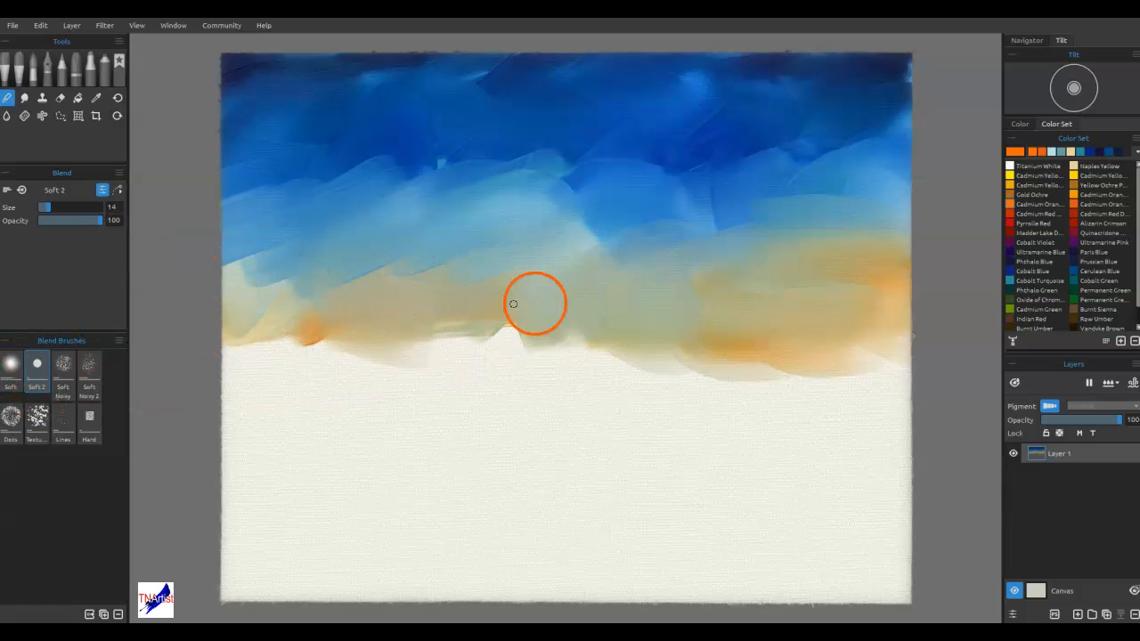
{"action": "left_click", "coordinate": [14, 376]}
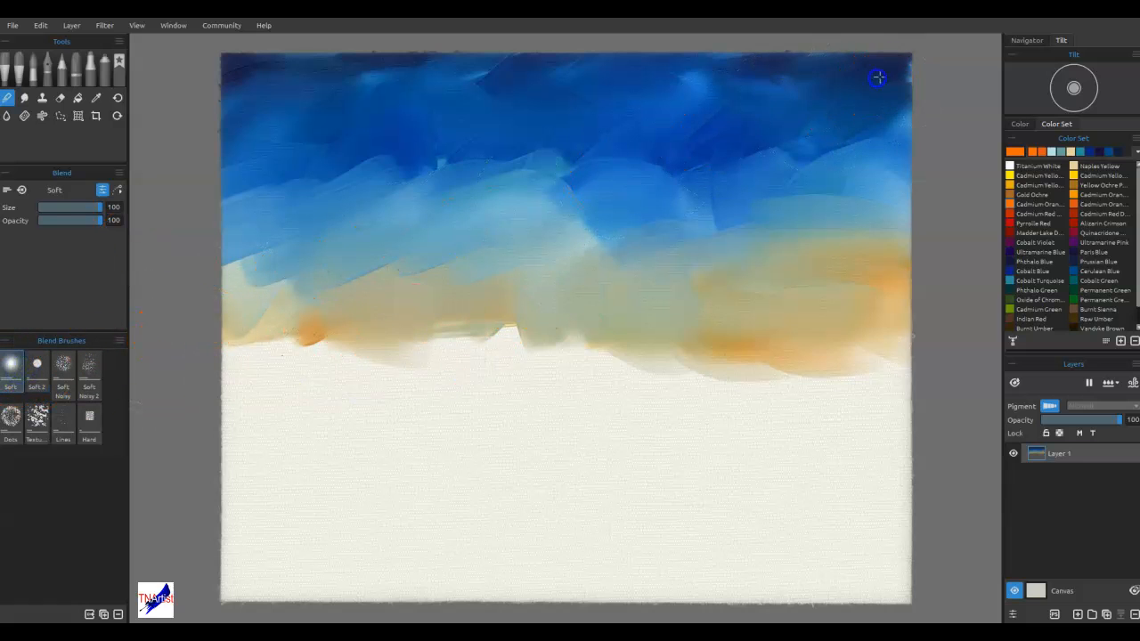
{"action": "mouse_move", "coordinate": [883, 73]}
{"action": "left_mouse_down"}
{"action": "mouse_move", "coordinate": [685, 97]}
{"action": "mouse_move", "coordinate": [813, 99]}
{"action": "mouse_move", "coordinate": [823, 77]}
{"action": "mouse_move", "coordinate": [675, 78]}
{"action": "left_mouse_up"}
{"action": "mouse_move", "coordinate": [763, 57]}
{"action": "left_mouse_down"}
{"action": "mouse_move", "coordinate": [445, 107]}
{"action": "mouse_move", "coordinate": [464, 53]}
{"action": "mouse_move", "coordinate": [225, 99]}
{"action": "left_mouse_up"}
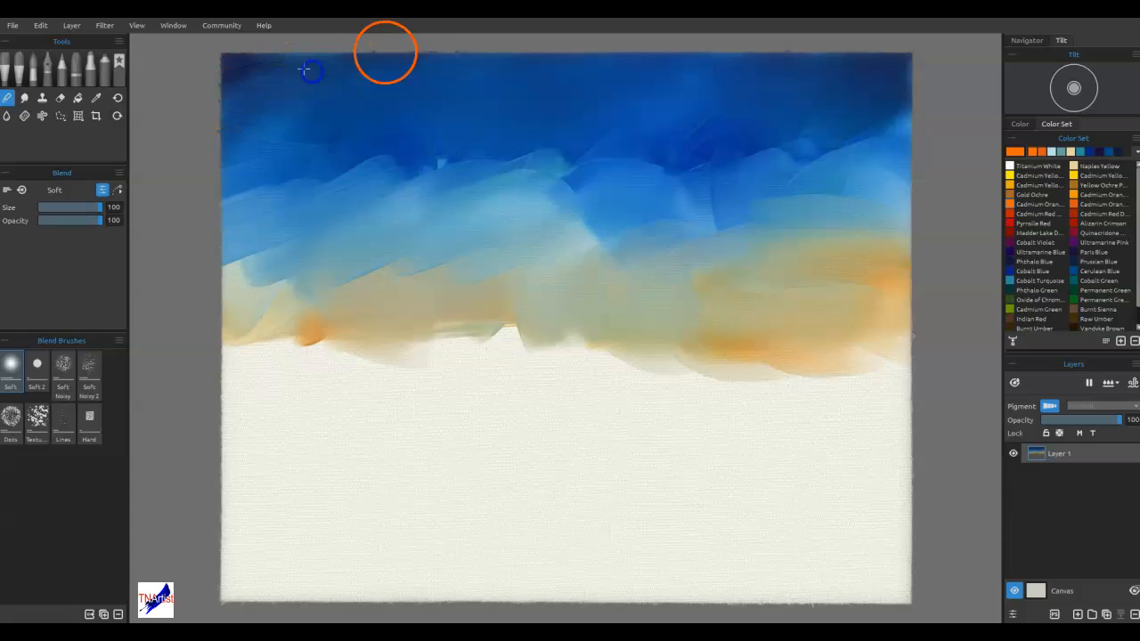
{"action": "mouse_move", "coordinate": [315, 168]}
{"action": "left_mouse_down"}
{"action": "mouse_move", "coordinate": [482, 180]}
{"action": "mouse_move", "coordinate": [434, 155]}
{"action": "mouse_move", "coordinate": [370, 202]}
{"action": "mouse_move", "coordinate": [451, 149]}
{"action": "mouse_move", "coordinate": [604, 147]}
{"action": "mouse_move", "coordinate": [517, 178]}
{"action": "left_mouse_up"}
{"action": "left_click_drag", "start_coordinate": [667, 139], "coordinate": [596, 177]}
{"action": "left_click_drag", "start_coordinate": [577, 158], "coordinate": [563, 162]}
{"action": "mouse_move", "coordinate": [841, 201]}
{"action": "left_mouse_down"}
{"action": "mouse_move", "coordinate": [819, 188]}
{"action": "mouse_move", "coordinate": [753, 185]}
{"action": "mouse_move", "coordinate": [900, 125]}
{"action": "mouse_move", "coordinate": [846, 189]}
{"action": "left_mouse_up"}
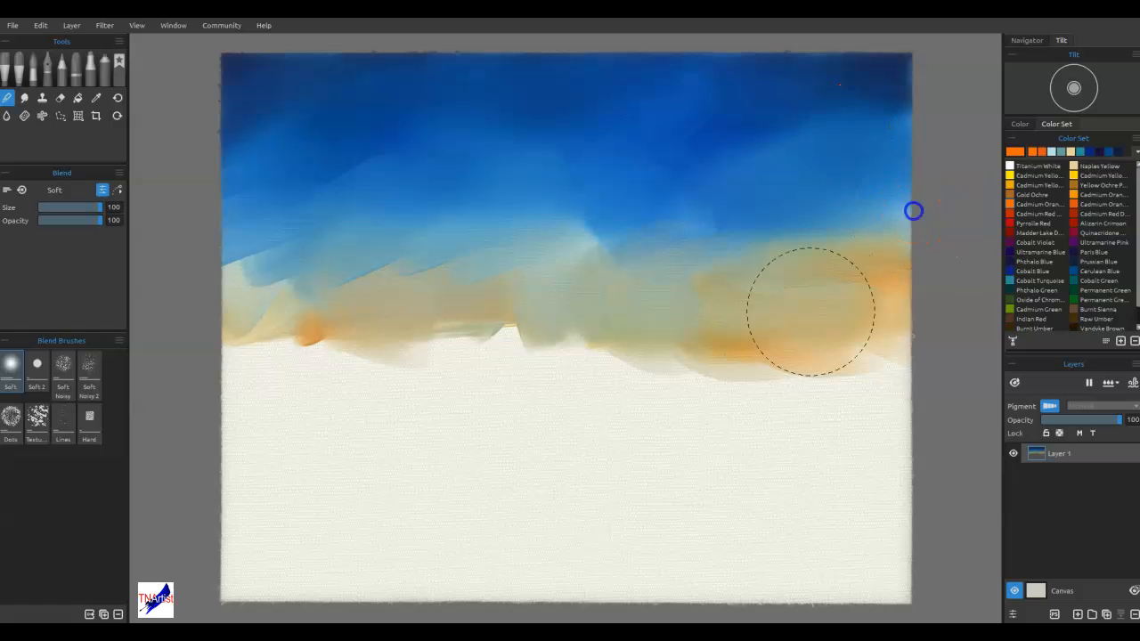
Soften the transition from the blues into the yellow-orange area across the middle of the sky
{"action": "left_click_drag", "start_coordinate": [730, 231], "coordinate": [739, 221]}
{"action": "left_click_drag", "start_coordinate": [511, 277], "coordinate": [655, 258]}
{"action": "left_click_drag", "start_coordinate": [396, 292], "coordinate": [388, 297]}
{"action": "left_click_drag", "start_coordinate": [300, 304], "coordinate": [450, 267]}
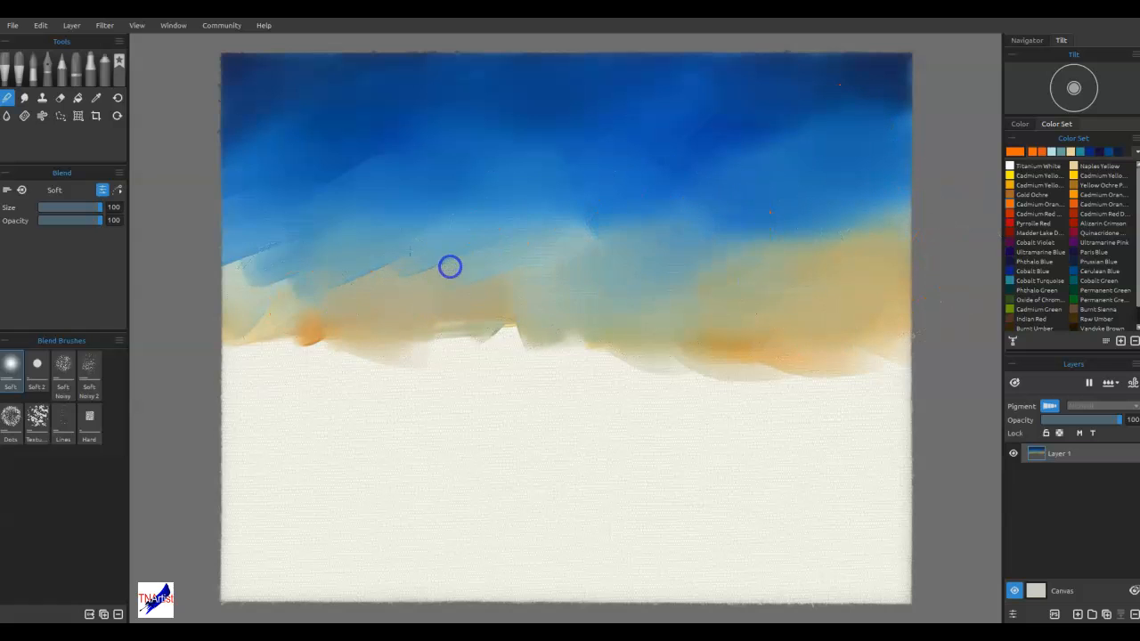
{"action": "mouse_move", "coordinate": [303, 255]}
{"action": "left_mouse_down"}
{"action": "mouse_move", "coordinate": [318, 262]}
{"action": "mouse_move", "coordinate": [267, 293]}
{"action": "mouse_move", "coordinate": [374, 365]}
{"action": "mouse_move", "coordinate": [394, 364]}
{"action": "left_mouse_up"}
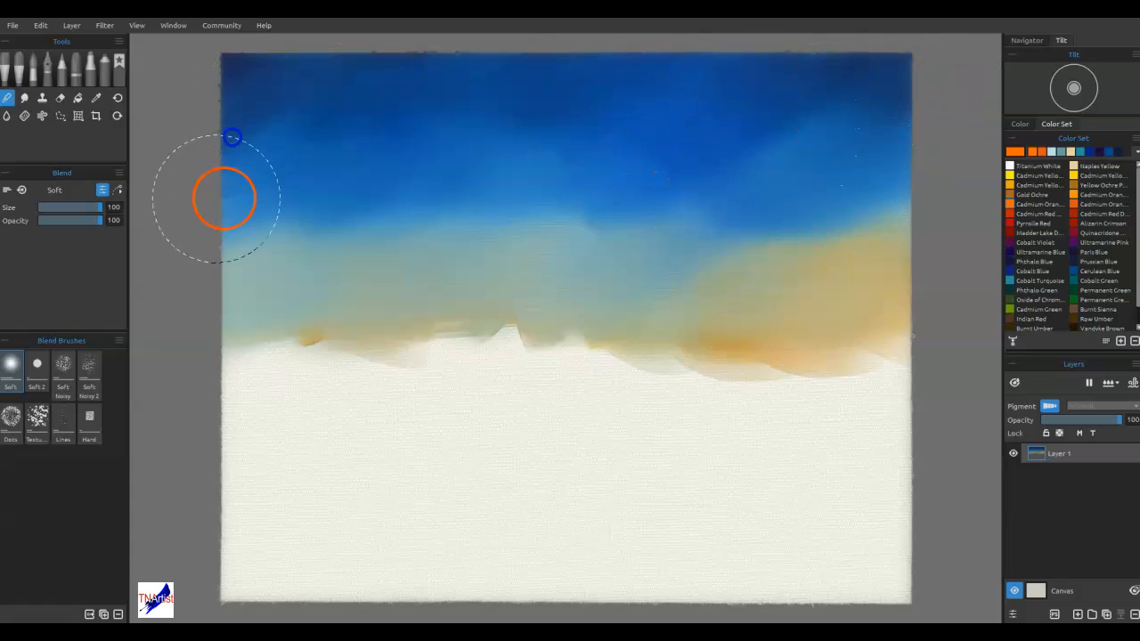
{"action": "mouse_move", "coordinate": [778, 266]}
{"action": "left_mouse_down"}
{"action": "mouse_move", "coordinate": [615, 231]}
{"action": "mouse_move", "coordinate": [718, 276]}
{"action": "mouse_move", "coordinate": [620, 276]}
{"action": "left_mouse_up"}
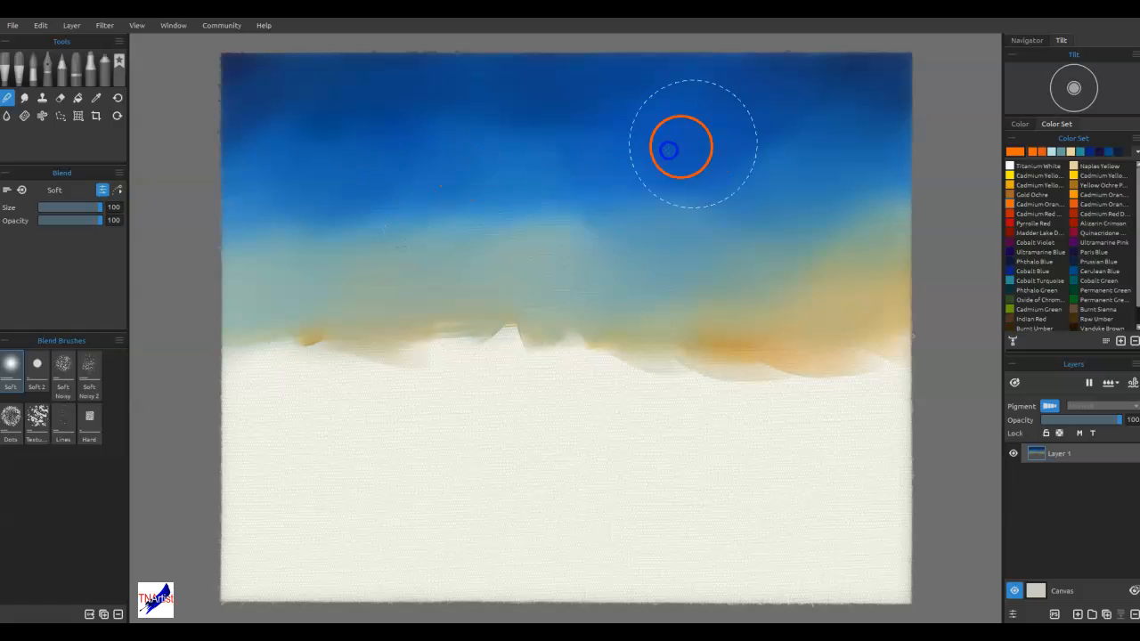
{"action": "left_click_drag", "start_coordinate": [576, 121], "coordinate": [475, 124]}
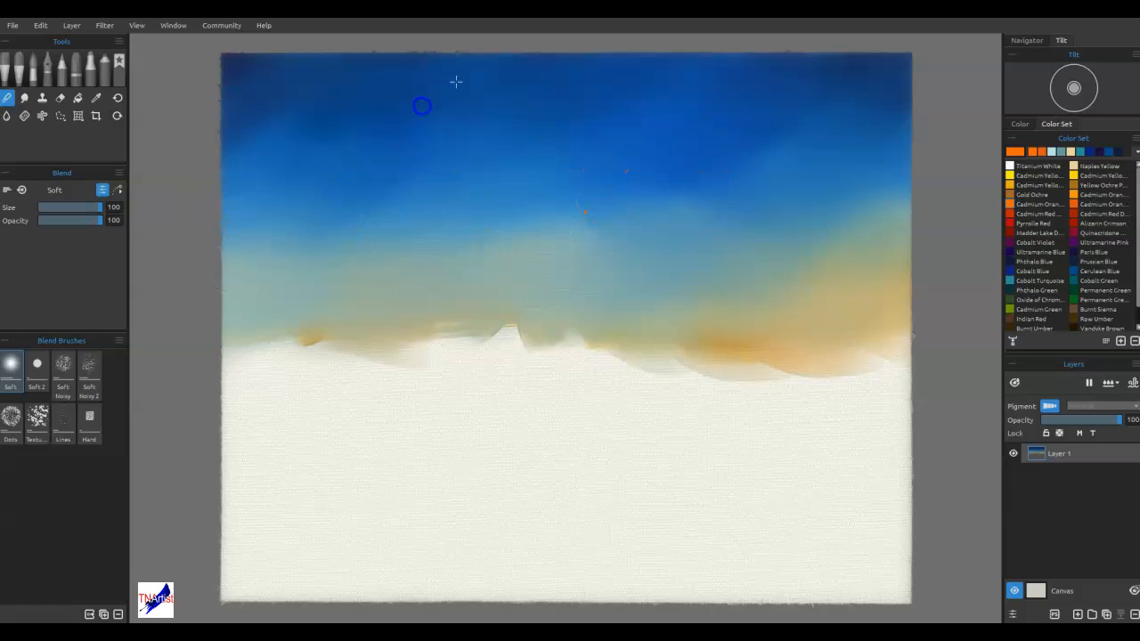
Blend the orange area on the canvas's right and feather the sky's ragged lower edge into the white canvas
{"action": "left_click_drag", "start_coordinate": [295, 323], "coordinate": [877, 345]}
{"action": "left_click_drag", "start_coordinate": [868, 302], "coordinate": [825, 273]}
{"action": "left_click_drag", "start_coordinate": [865, 237], "coordinate": [848, 239]}
{"action": "left_click_drag", "start_coordinate": [864, 289], "coordinate": [718, 296]}
{"action": "left_click_drag", "start_coordinate": [824, 303], "coordinate": [653, 241]}
{"action": "mouse_move", "coordinate": [282, 341]}
{"action": "left_mouse_down"}
{"action": "mouse_move", "coordinate": [525, 331]}
{"action": "mouse_move", "coordinate": [338, 357]}
{"action": "mouse_move", "coordinate": [615, 334]}
{"action": "mouse_move", "coordinate": [804, 251]}
{"action": "mouse_move", "coordinate": [856, 269]}
{"action": "mouse_move", "coordinate": [770, 387]}
{"action": "mouse_move", "coordinate": [798, 385]}
{"action": "mouse_move", "coordinate": [757, 400]}
{"action": "left_mouse_up"}
{"action": "mouse_move", "coordinate": [787, 376]}
{"action": "left_mouse_down"}
{"action": "mouse_move", "coordinate": [764, 392]}
{"action": "mouse_move", "coordinate": [903, 333]}
{"action": "left_mouse_up"}
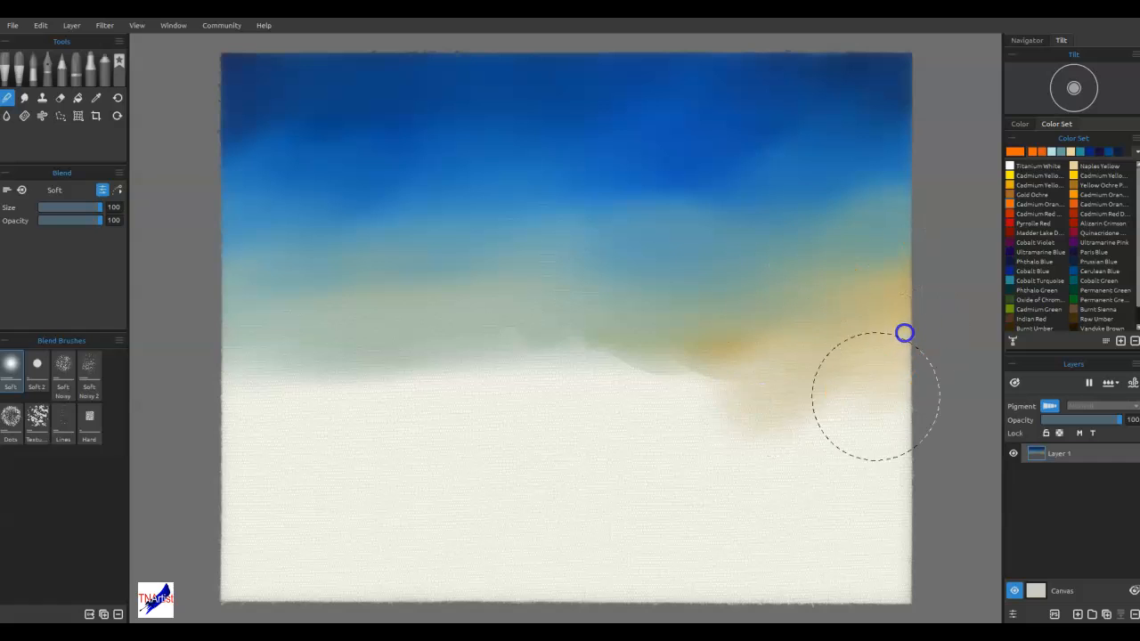
Smooth the remaining hard patches along the sky's lower edge from right of centre towards the left
{"action": "left_click_drag", "start_coordinate": [753, 358], "coordinate": [662, 387]}
{"action": "left_click_drag", "start_coordinate": [715, 362], "coordinate": [588, 387]}
{"action": "left_click_drag", "start_coordinate": [654, 344], "coordinate": [516, 371]}
{"action": "mouse_move", "coordinate": [631, 341]}
{"action": "left_mouse_down"}
{"action": "mouse_move", "coordinate": [434, 368]}
{"action": "mouse_move", "coordinate": [499, 337]}
{"action": "mouse_move", "coordinate": [395, 359]}
{"action": "mouse_move", "coordinate": [344, 364]}
{"action": "left_mouse_up"}
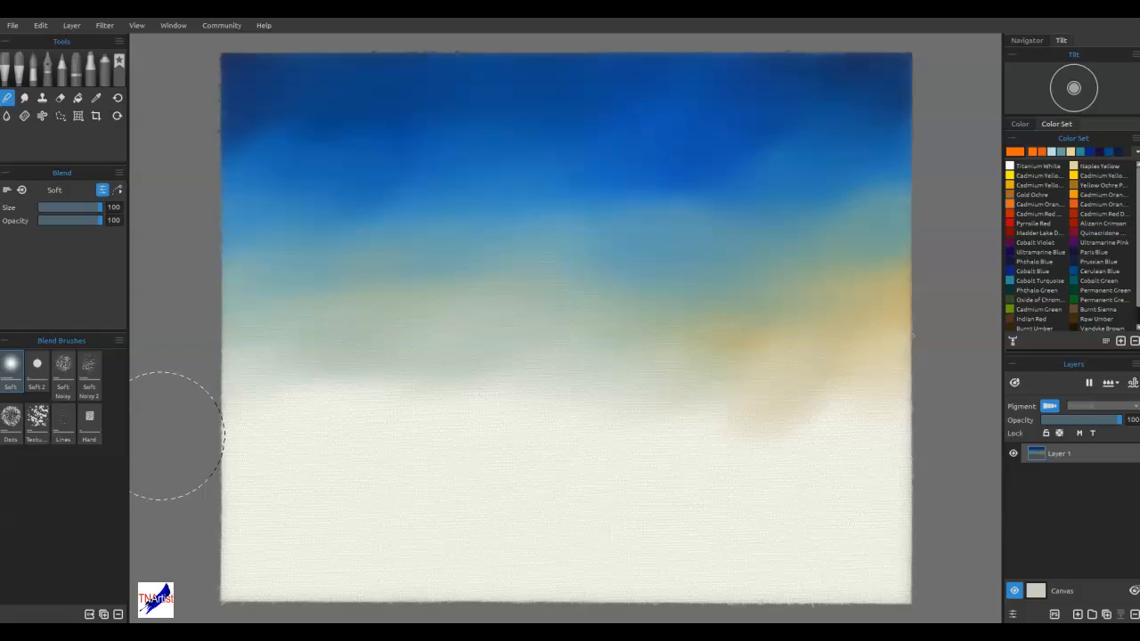
Blend the warm right side into the neighbouring blue-green and even out the pale band above the white area
{"action": "mouse_move", "coordinate": [852, 273]}
{"action": "left_mouse_down"}
{"action": "mouse_move", "coordinate": [865, 255]}
{"action": "mouse_move", "coordinate": [844, 231]}
{"action": "mouse_move", "coordinate": [871, 240]}
{"action": "left_mouse_up"}
{"action": "left_click_drag", "start_coordinate": [757, 267], "coordinate": [875, 241]}
{"action": "mouse_move", "coordinate": [880, 346]}
{"action": "left_mouse_down"}
{"action": "mouse_move", "coordinate": [876, 320]}
{"action": "mouse_move", "coordinate": [921, 365]}
{"action": "left_mouse_up"}
{"action": "mouse_move", "coordinate": [884, 325]}
{"action": "left_mouse_down"}
{"action": "mouse_move", "coordinate": [915, 343]}
{"action": "mouse_move", "coordinate": [859, 327]}
{"action": "mouse_move", "coordinate": [785, 355]}
{"action": "mouse_move", "coordinate": [819, 339]}
{"action": "mouse_move", "coordinate": [694, 357]}
{"action": "left_mouse_up"}
{"action": "mouse_move", "coordinate": [792, 334]}
{"action": "left_mouse_down"}
{"action": "mouse_move", "coordinate": [910, 279]}
{"action": "mouse_move", "coordinate": [889, 256]}
{"action": "mouse_move", "coordinate": [492, 354]}
{"action": "mouse_move", "coordinate": [465, 307]}
{"action": "left_mouse_up"}
{"action": "left_click_drag", "start_coordinate": [383, 312], "coordinate": [266, 341]}
{"action": "left_click_drag", "start_coordinate": [348, 354], "coordinate": [248, 351]}
{"action": "left_click_drag", "start_coordinate": [443, 275], "coordinate": [280, 324]}
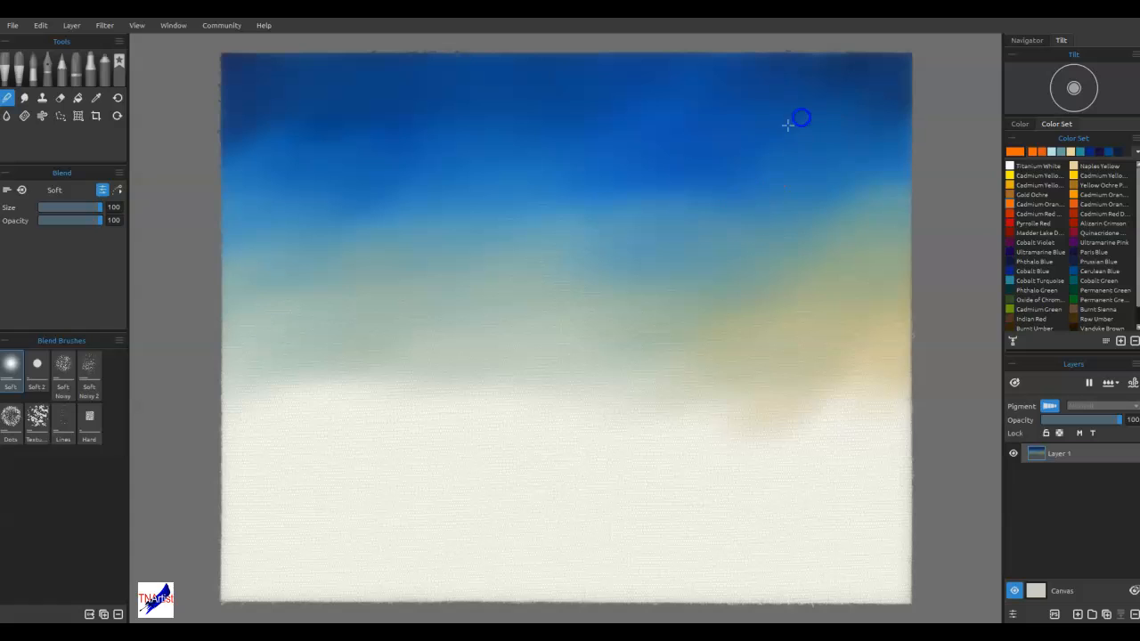
Soften the boundary between the deep blue and the blue-green on the left half and at the right edge of the sky
{"action": "mouse_move", "coordinate": [604, 183]}
{"action": "left_mouse_down"}
{"action": "mouse_move", "coordinate": [574, 194]}
{"action": "mouse_move", "coordinate": [434, 176]}
{"action": "mouse_move", "coordinate": [300, 229]}
{"action": "left_mouse_up"}
{"action": "left_click_drag", "start_coordinate": [394, 148], "coordinate": [323, 107]}
{"action": "left_click_drag", "start_coordinate": [406, 188], "coordinate": [385, 190]}
{"action": "left_click_drag", "start_coordinate": [880, 240], "coordinate": [886, 222]}
{"action": "left_click_drag", "start_coordinate": [427, 283], "coordinate": [476, 244]}
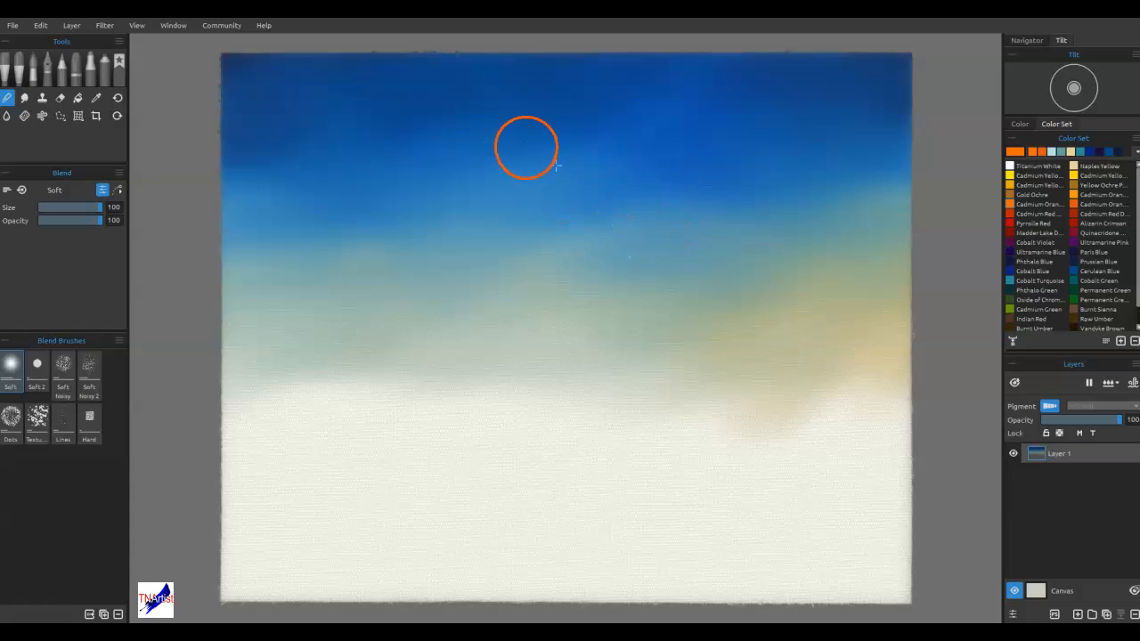
Even out the deep blues towards the upper right corner and smooth the pale blue-green across the sky's centre
{"action": "mouse_move", "coordinate": [439, 132]}
{"action": "left_mouse_down"}
{"action": "mouse_move", "coordinate": [357, 167]}
{"action": "mouse_move", "coordinate": [405, 134]}
{"action": "mouse_move", "coordinate": [227, 163]}
{"action": "mouse_move", "coordinate": [286, 184]}
{"action": "mouse_move", "coordinate": [309, 174]}
{"action": "mouse_move", "coordinate": [262, 162]}
{"action": "mouse_move", "coordinate": [741, 132]}
{"action": "mouse_move", "coordinate": [664, 136]}
{"action": "mouse_move", "coordinate": [764, 145]}
{"action": "mouse_move", "coordinate": [709, 119]}
{"action": "mouse_move", "coordinate": [771, 87]}
{"action": "left_mouse_up"}
{"action": "mouse_move", "coordinate": [760, 146]}
{"action": "left_mouse_down"}
{"action": "mouse_move", "coordinate": [721, 71]}
{"action": "mouse_move", "coordinate": [648, 78]}
{"action": "mouse_move", "coordinate": [651, 101]}
{"action": "mouse_move", "coordinate": [906, 74]}
{"action": "left_mouse_up"}
{"action": "mouse_move", "coordinate": [811, 76]}
{"action": "left_mouse_down"}
{"action": "mouse_move", "coordinate": [712, 114]}
{"action": "mouse_move", "coordinate": [842, 108]}
{"action": "left_mouse_up"}
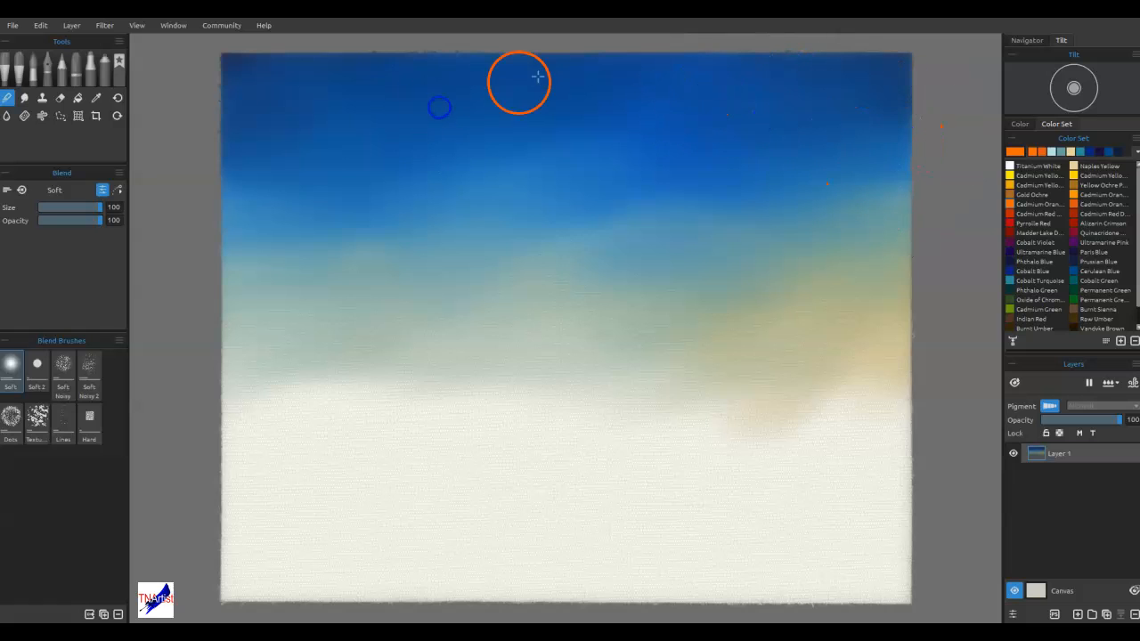
{"action": "mouse_move", "coordinate": [704, 288]}
{"action": "left_mouse_down"}
{"action": "mouse_move", "coordinate": [665, 377]}
{"action": "mouse_move", "coordinate": [707, 374]}
{"action": "mouse_move", "coordinate": [715, 390]}
{"action": "mouse_move", "coordinate": [739, 295]}
{"action": "mouse_move", "coordinate": [552, 328]}
{"action": "mouse_move", "coordinate": [626, 335]}
{"action": "mouse_move", "coordinate": [563, 330]}
{"action": "mouse_move", "coordinate": [725, 320]}
{"action": "mouse_move", "coordinate": [288, 341]}
{"action": "mouse_move", "coordinate": [686, 328]}
{"action": "mouse_move", "coordinate": [483, 307]}
{"action": "left_mouse_up"}
{"action": "left_click_drag", "start_coordinate": [270, 255], "coordinate": [545, 334]}
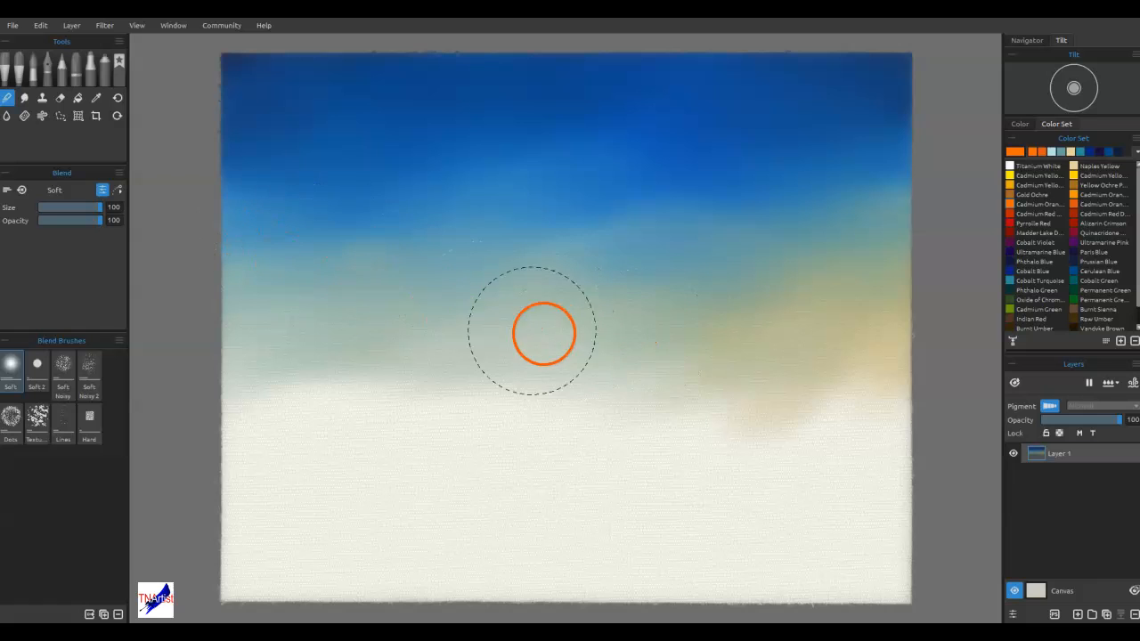
Return to the oil brushes and choose Knife Stain from the Knife set, switched from blending to painting
{"action": "left_click", "coordinate": [19, 62]}
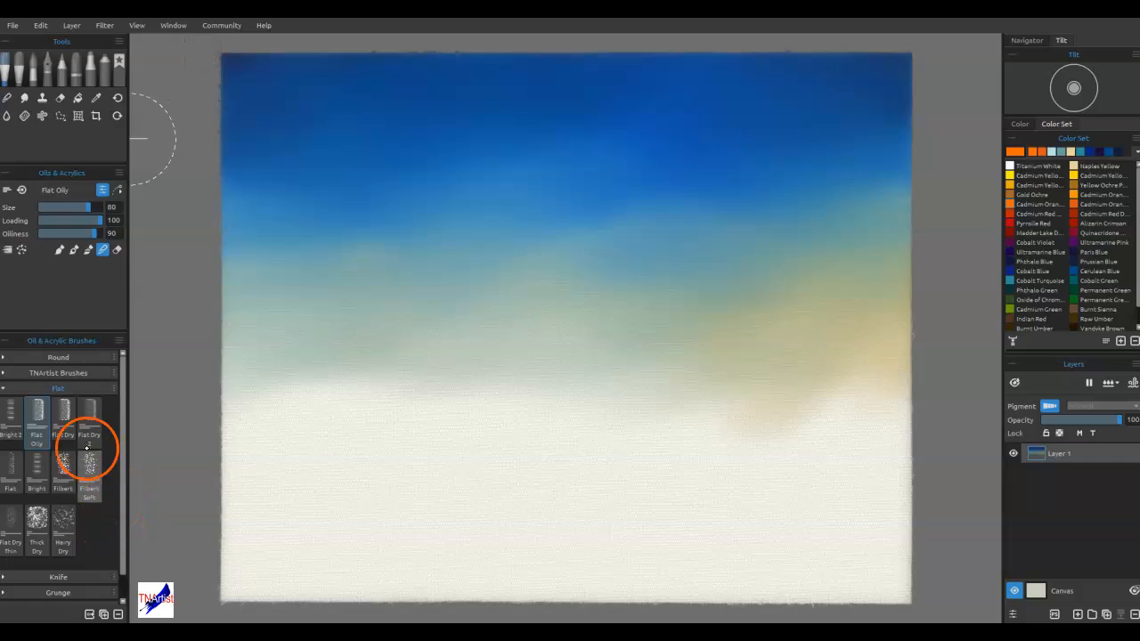
{"action": "left_click", "coordinate": [18, 578]}
{"action": "left_click", "coordinate": [25, 389]}
{"action": "left_click", "coordinate": [63, 435]}
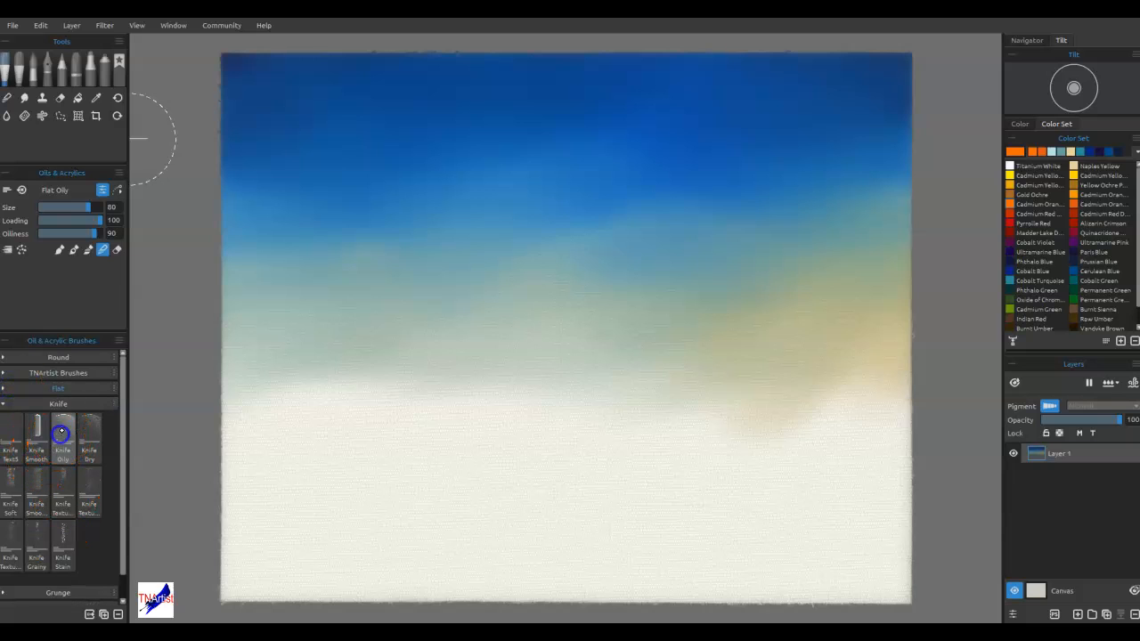
{"action": "left_click", "coordinate": [62, 543]}
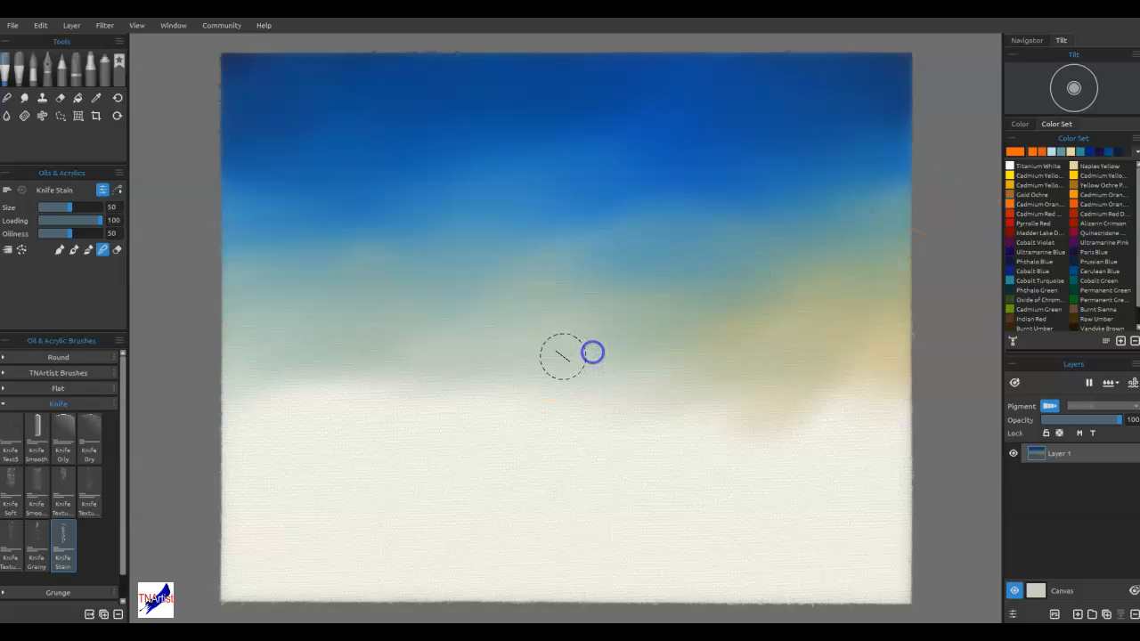
{"action": "left_click", "coordinate": [73, 251]}
{"action": "left_click_drag", "start_coordinate": [567, 371], "coordinate": [642, 369]}
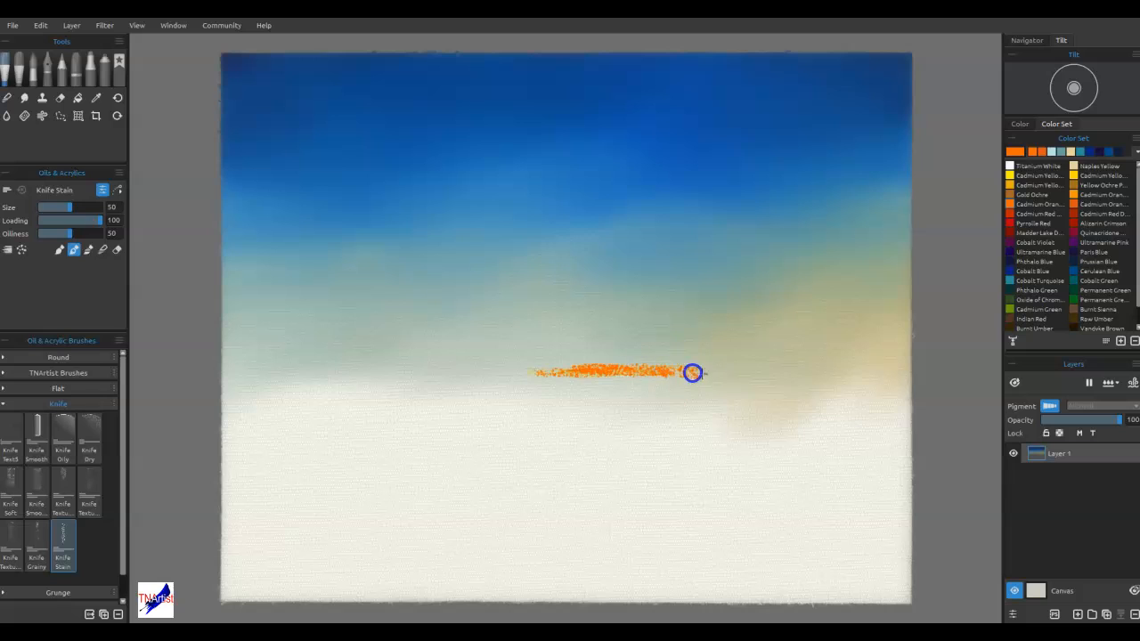
{"action": "left_click_drag", "start_coordinate": [428, 371], "coordinate": [567, 369]}
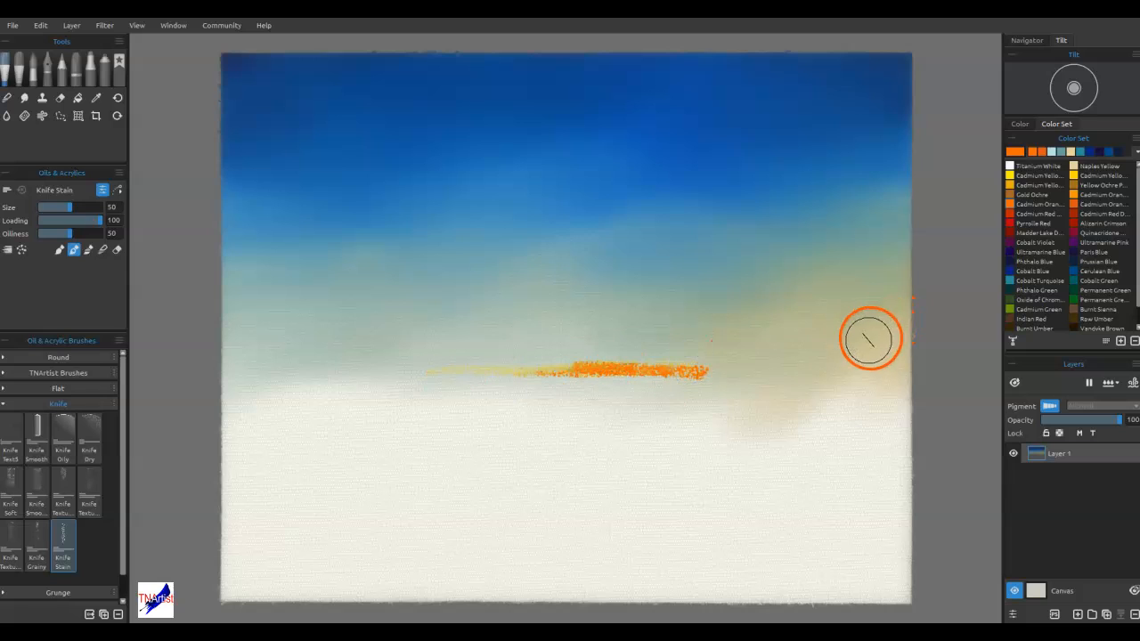
{"action": "key", "text": "ctrl+z"}
{"action": "key", "text": "ctrl+z"}
{"action": "key", "text": "ctrl+z"}
{"action": "key", "text": "ctrl+z"}
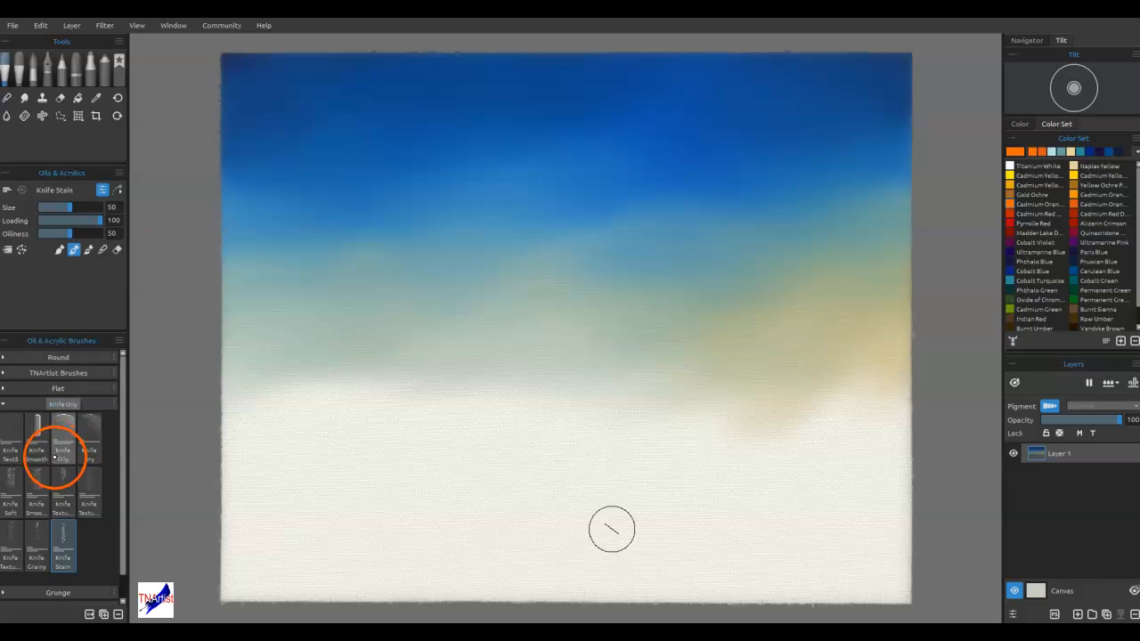
Paint a broken band of Cadmium Orange along the sky's lower edge with the Knife Smooth brush at size 30
{"action": "left_click", "coordinate": [37, 434]}
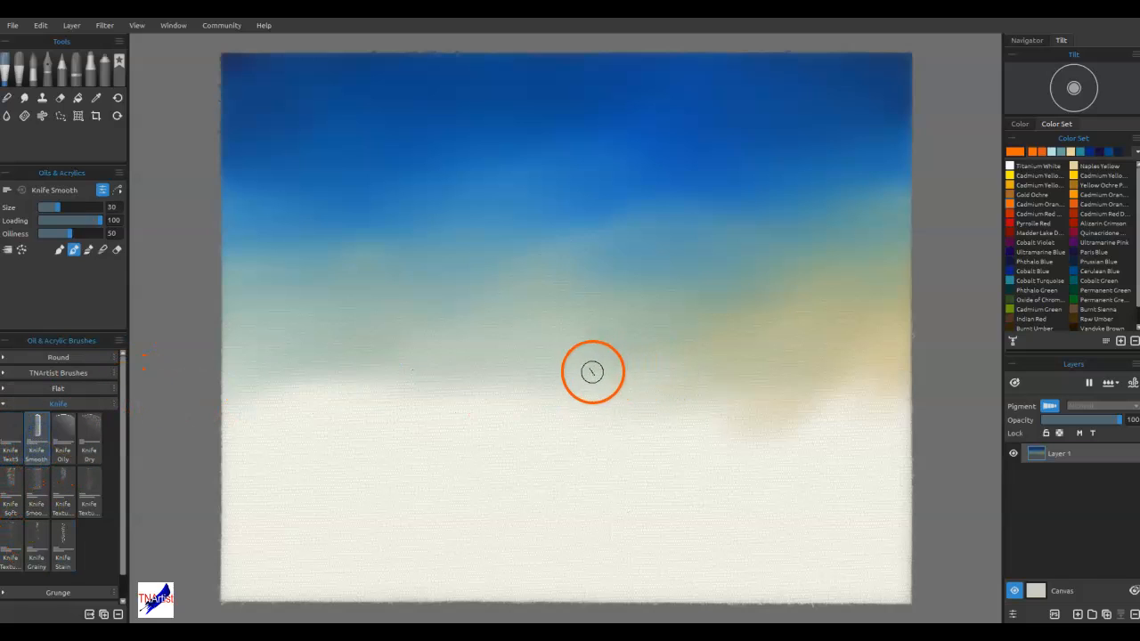
{"action": "mouse_move", "coordinate": [596, 386]}
{"action": "left_mouse_down"}
{"action": "mouse_move", "coordinate": [692, 379]}
{"action": "mouse_move", "coordinate": [598, 377]}
{"action": "mouse_move", "coordinate": [700, 369]}
{"action": "mouse_move", "coordinate": [794, 383]}
{"action": "left_mouse_up"}
{"action": "left_click_drag", "start_coordinate": [514, 380], "coordinate": [438, 375]}
{"action": "left_click_drag", "start_coordinate": [496, 384], "coordinate": [308, 380]}
{"action": "left_click_drag", "start_coordinate": [563, 373], "coordinate": [645, 377]}
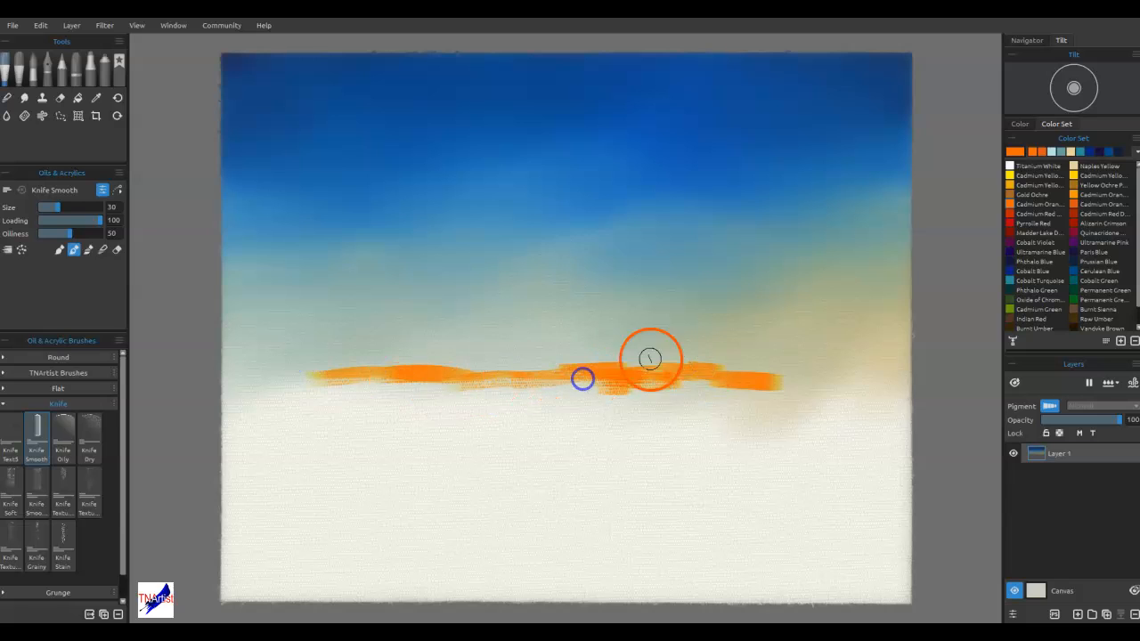
Blend the orange strokes into a continuous yellow-orange horizon band with Knife Smooth in blend mode, stretching it towards both canvas edges
{"action": "left_click", "coordinate": [104, 250]}
{"action": "mouse_move", "coordinate": [718, 374]}
{"action": "left_mouse_down"}
{"action": "mouse_move", "coordinate": [826, 379]}
{"action": "mouse_move", "coordinate": [638, 365]}
{"action": "mouse_move", "coordinate": [546, 379]}
{"action": "left_mouse_up"}
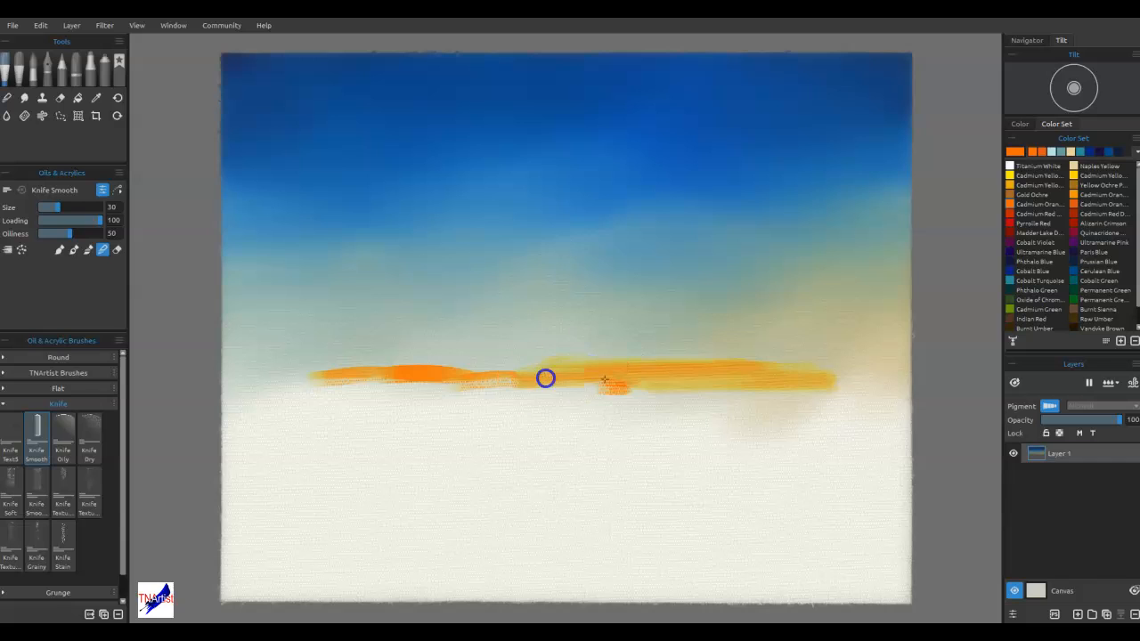
{"action": "mouse_move", "coordinate": [632, 393]}
{"action": "left_mouse_down"}
{"action": "mouse_move", "coordinate": [549, 386]}
{"action": "mouse_move", "coordinate": [554, 372]}
{"action": "mouse_move", "coordinate": [425, 308]}
{"action": "mouse_move", "coordinate": [485, 365]}
{"action": "mouse_move", "coordinate": [460, 374]}
{"action": "mouse_move", "coordinate": [491, 394]}
{"action": "mouse_move", "coordinate": [449, 376]}
{"action": "mouse_move", "coordinate": [473, 369]}
{"action": "mouse_move", "coordinate": [359, 375]}
{"action": "mouse_move", "coordinate": [382, 372]}
{"action": "mouse_move", "coordinate": [386, 359]}
{"action": "mouse_move", "coordinate": [352, 375]}
{"action": "mouse_move", "coordinate": [278, 375]}
{"action": "left_mouse_up"}
{"action": "left_click_drag", "start_coordinate": [351, 371], "coordinate": [548, 371]}
{"action": "left_click_drag", "start_coordinate": [439, 385], "coordinate": [341, 385]}
{"action": "mouse_move", "coordinate": [399, 370]}
{"action": "left_mouse_down"}
{"action": "mouse_move", "coordinate": [364, 367]}
{"action": "mouse_move", "coordinate": [401, 372]}
{"action": "left_mouse_up"}
{"action": "mouse_move", "coordinate": [310, 383]}
{"action": "left_mouse_down"}
{"action": "mouse_move", "coordinate": [334, 358]}
{"action": "mouse_move", "coordinate": [376, 381]}
{"action": "mouse_move", "coordinate": [639, 385]}
{"action": "left_mouse_up"}
{"action": "mouse_move", "coordinate": [830, 363]}
{"action": "left_mouse_down"}
{"action": "mouse_move", "coordinate": [800, 387]}
{"action": "mouse_move", "coordinate": [676, 371]}
{"action": "left_mouse_up"}
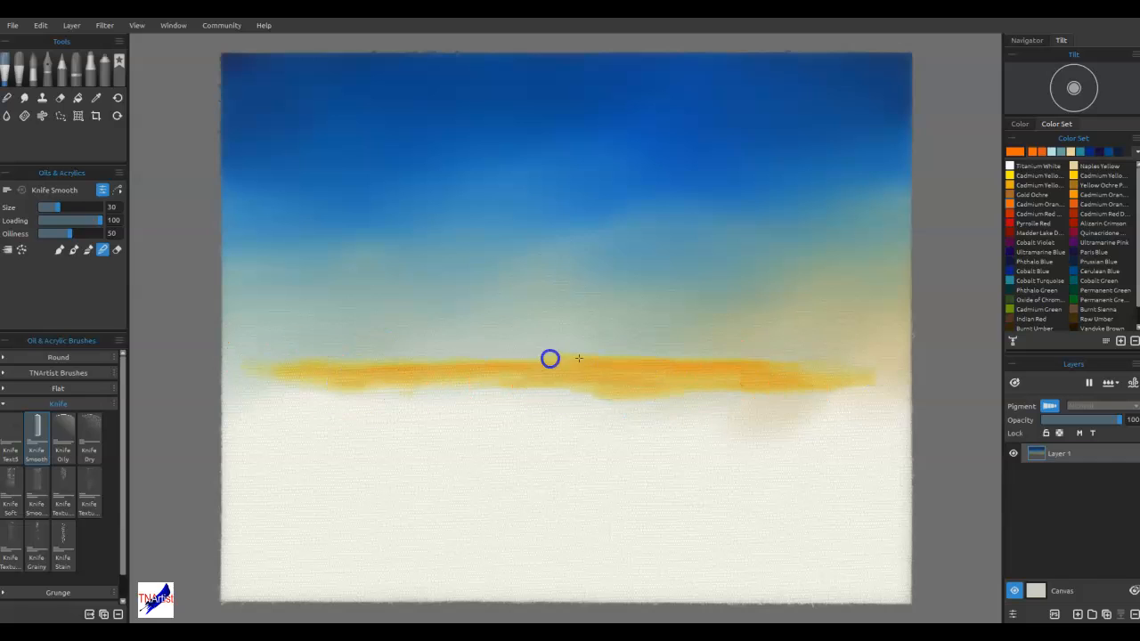
{"action": "mouse_move", "coordinate": [534, 367]}
{"action": "left_mouse_down"}
{"action": "mouse_move", "coordinate": [497, 358]}
{"action": "mouse_move", "coordinate": [467, 371]}
{"action": "left_mouse_up"}
{"action": "left_click_drag", "start_coordinate": [317, 377], "coordinate": [257, 369]}
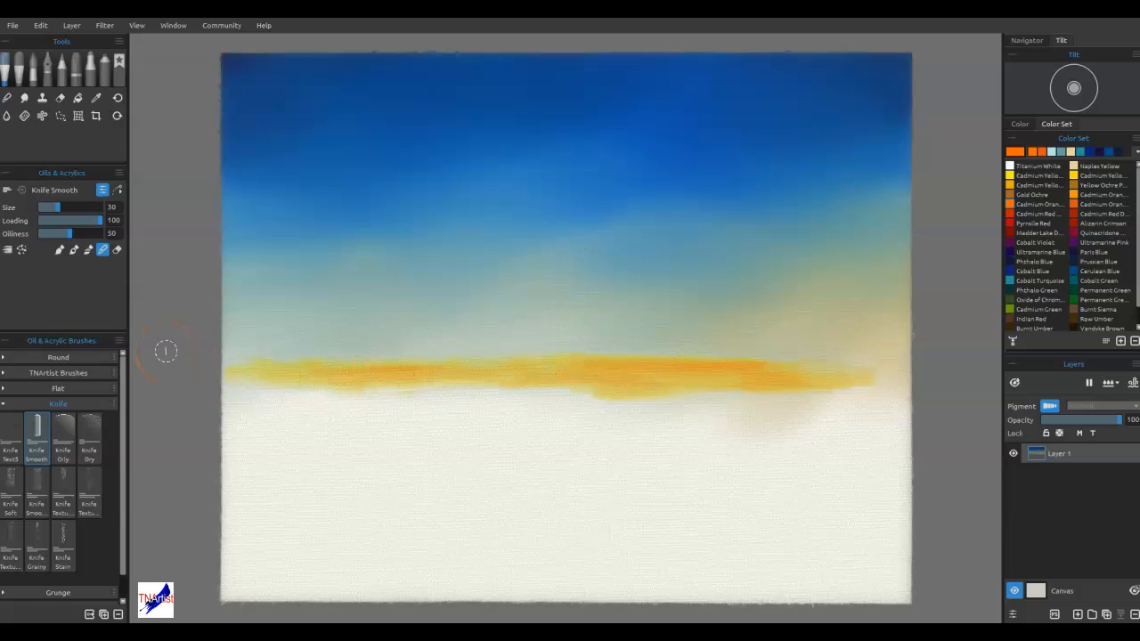
Soften the right and central parts of the yellow-orange horizon band with the Soft blend brush at size 35
{"action": "mouse_move", "coordinate": [829, 271]}
{"action": "left_mouse_down"}
{"action": "mouse_move", "coordinate": [651, 264]}
{"action": "mouse_move", "coordinate": [642, 302]}
{"action": "mouse_move", "coordinate": [698, 335]}
{"action": "left_mouse_up"}
{"action": "left_click", "coordinate": [9, 95]}
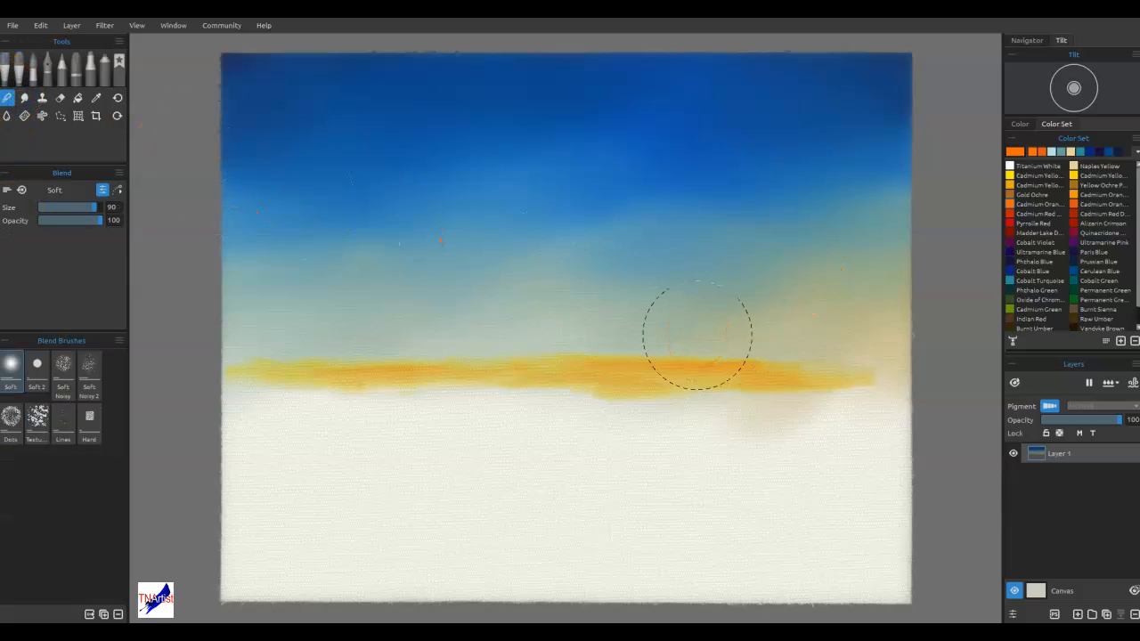
{"action": "mouse_move", "coordinate": [770, 326]}
{"action": "left_mouse_down"}
{"action": "mouse_move", "coordinate": [789, 367]}
{"action": "mouse_move", "coordinate": [773, 369]}
{"action": "mouse_move", "coordinate": [872, 364]}
{"action": "mouse_move", "coordinate": [804, 369]}
{"action": "mouse_move", "coordinate": [859, 375]}
{"action": "mouse_move", "coordinate": [719, 377]}
{"action": "mouse_move", "coordinate": [794, 368]}
{"action": "mouse_move", "coordinate": [722, 360]}
{"action": "mouse_move", "coordinate": [814, 363]}
{"action": "left_mouse_up"}
{"action": "left_click_drag", "start_coordinate": [653, 360], "coordinate": [654, 356]}
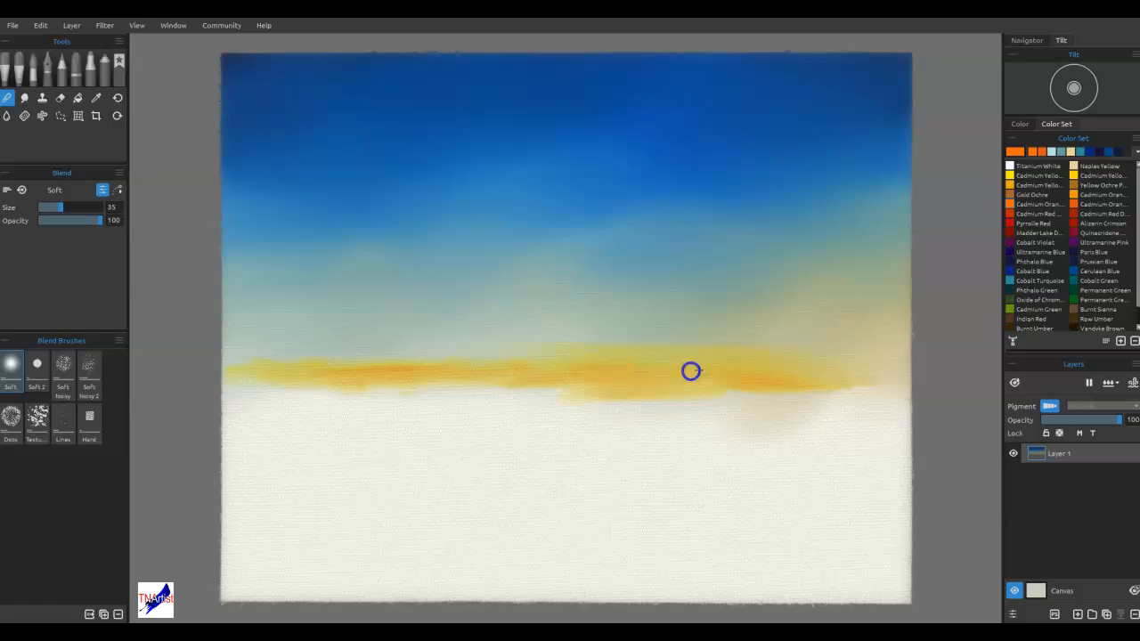
{"action": "mouse_move", "coordinate": [408, 378]}
{"action": "left_mouse_down"}
{"action": "mouse_move", "coordinate": [494, 362]}
{"action": "mouse_move", "coordinate": [445, 361]}
{"action": "mouse_move", "coordinate": [556, 365]}
{"action": "mouse_move", "coordinate": [363, 361]}
{"action": "mouse_move", "coordinate": [281, 365]}
{"action": "mouse_move", "coordinate": [393, 377]}
{"action": "mouse_move", "coordinate": [273, 377]}
{"action": "mouse_move", "coordinate": [228, 359]}
{"action": "mouse_move", "coordinate": [522, 348]}
{"action": "mouse_move", "coordinate": [493, 374]}
{"action": "mouse_move", "coordinate": [869, 384]}
{"action": "left_mouse_up"}
{"action": "mouse_move", "coordinate": [734, 377]}
{"action": "left_mouse_down"}
{"action": "mouse_move", "coordinate": [822, 374]}
{"action": "mouse_move", "coordinate": [720, 346]}
{"action": "mouse_move", "coordinate": [524, 344]}
{"action": "left_mouse_up"}
{"action": "mouse_move", "coordinate": [591, 276]}
{"action": "left_mouse_down"}
{"action": "mouse_move", "coordinate": [519, 351]}
{"action": "mouse_move", "coordinate": [666, 364]}
{"action": "left_mouse_up"}
{"action": "left_click_drag", "start_coordinate": [745, 363], "coordinate": [617, 360]}
Blend the left part of the horizon band into the sky and smooth its lower edge
{"action": "mouse_move", "coordinate": [347, 367]}
{"action": "left_mouse_down"}
{"action": "mouse_move", "coordinate": [275, 387]}
{"action": "mouse_move", "coordinate": [392, 377]}
{"action": "left_mouse_up"}
{"action": "mouse_move", "coordinate": [260, 384]}
{"action": "left_mouse_down"}
{"action": "mouse_move", "coordinate": [209, 377]}
{"action": "mouse_move", "coordinate": [259, 346]}
{"action": "mouse_move", "coordinate": [422, 377]}
{"action": "mouse_move", "coordinate": [421, 352]}
{"action": "left_mouse_up"}
{"action": "left_click_drag", "start_coordinate": [552, 369], "coordinate": [641, 343]}
{"action": "mouse_move", "coordinate": [846, 378]}
{"action": "left_mouse_down"}
{"action": "mouse_move", "coordinate": [718, 387]}
{"action": "mouse_move", "coordinate": [789, 385]}
{"action": "left_mouse_up"}
{"action": "left_click_drag", "start_coordinate": [623, 389], "coordinate": [366, 400]}
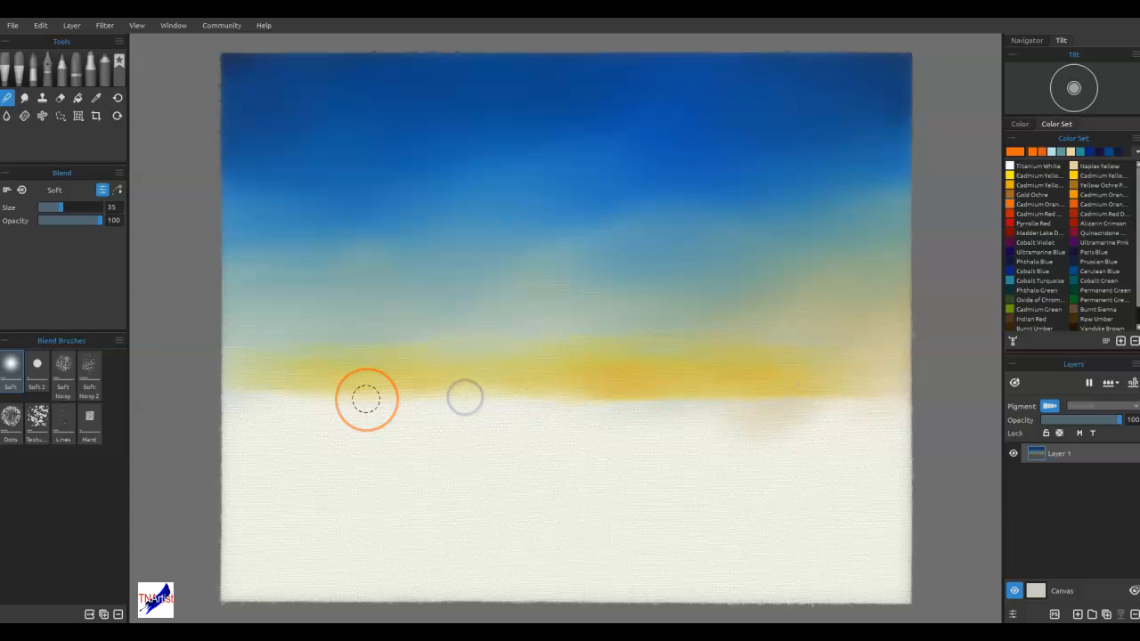
Smooth the whole horizon band from the canvas's right edge to the left and touch up its lower edge near the centre
{"action": "mouse_move", "coordinate": [815, 343]}
{"action": "left_mouse_down"}
{"action": "mouse_move", "coordinate": [751, 358]}
{"action": "mouse_move", "coordinate": [782, 354]}
{"action": "mouse_move", "coordinate": [794, 371]}
{"action": "mouse_move", "coordinate": [883, 353]}
{"action": "left_mouse_up"}
{"action": "mouse_move", "coordinate": [795, 372]}
{"action": "left_mouse_down"}
{"action": "mouse_move", "coordinate": [900, 375]}
{"action": "mouse_move", "coordinate": [742, 338]}
{"action": "mouse_move", "coordinate": [637, 366]}
{"action": "mouse_move", "coordinate": [707, 349]}
{"action": "mouse_move", "coordinate": [632, 338]}
{"action": "mouse_move", "coordinate": [343, 351]}
{"action": "mouse_move", "coordinate": [320, 367]}
{"action": "mouse_move", "coordinate": [417, 382]}
{"action": "mouse_move", "coordinate": [514, 377]}
{"action": "mouse_move", "coordinate": [289, 379]}
{"action": "left_mouse_up"}
{"action": "left_click_drag", "start_coordinate": [555, 372], "coordinate": [532, 395]}
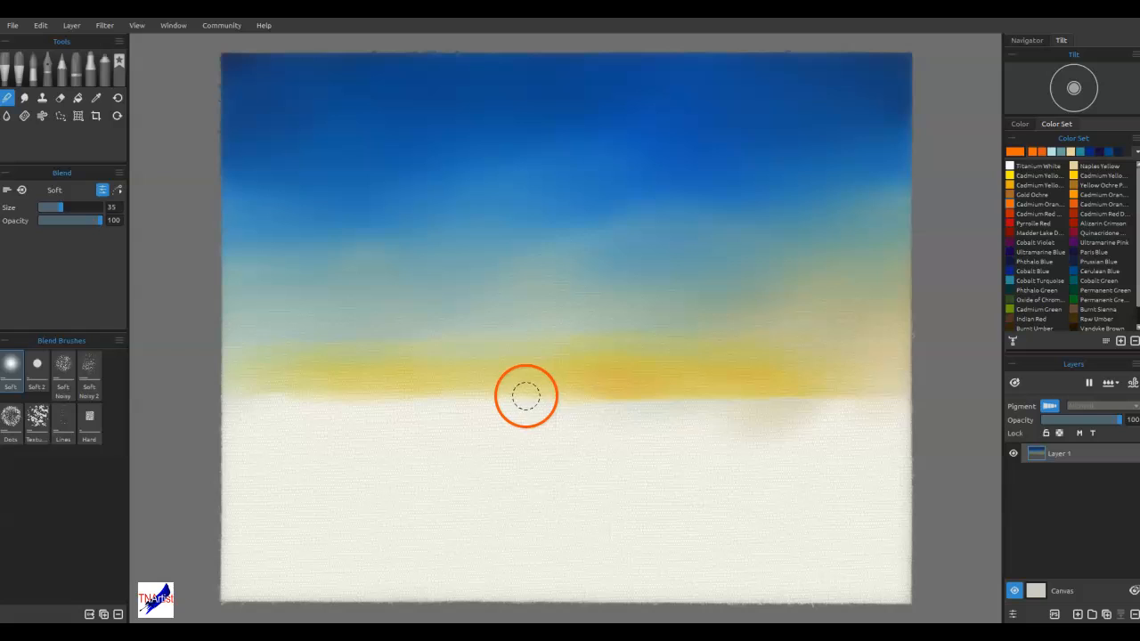
{"action": "left_click_drag", "start_coordinate": [526, 395], "coordinate": [539, 388]}
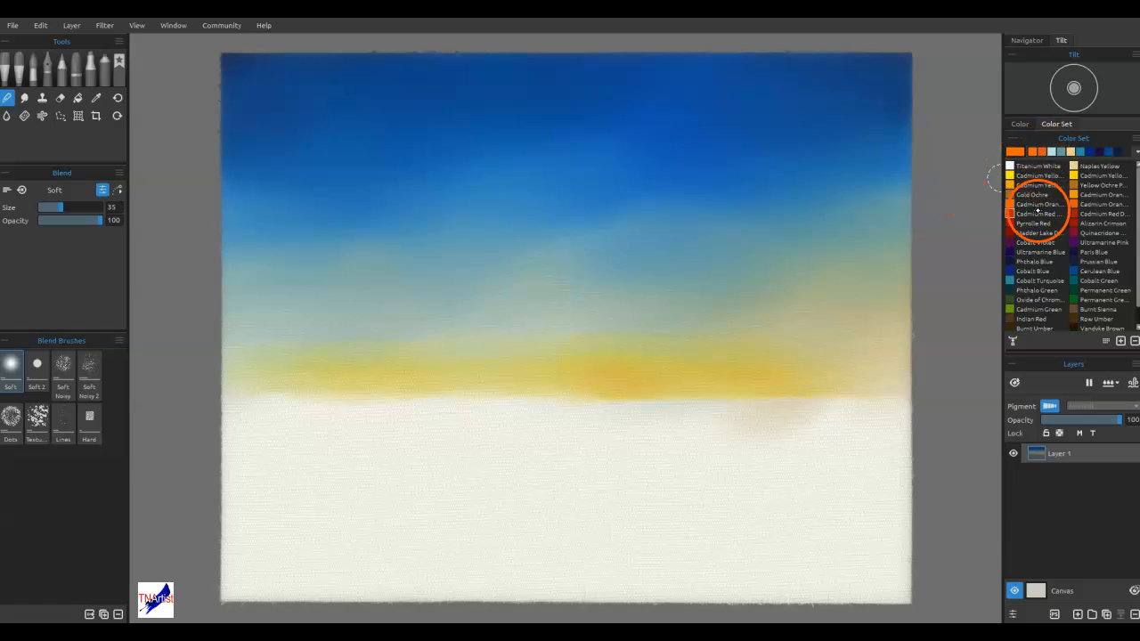
Paint broken Cadmium Yellow strokes along the upper edge of the horizon band's centre with Knife Smooth at size 30
{"action": "left_click", "coordinate": [1076, 176]}
{"action": "key", "text": "b"}
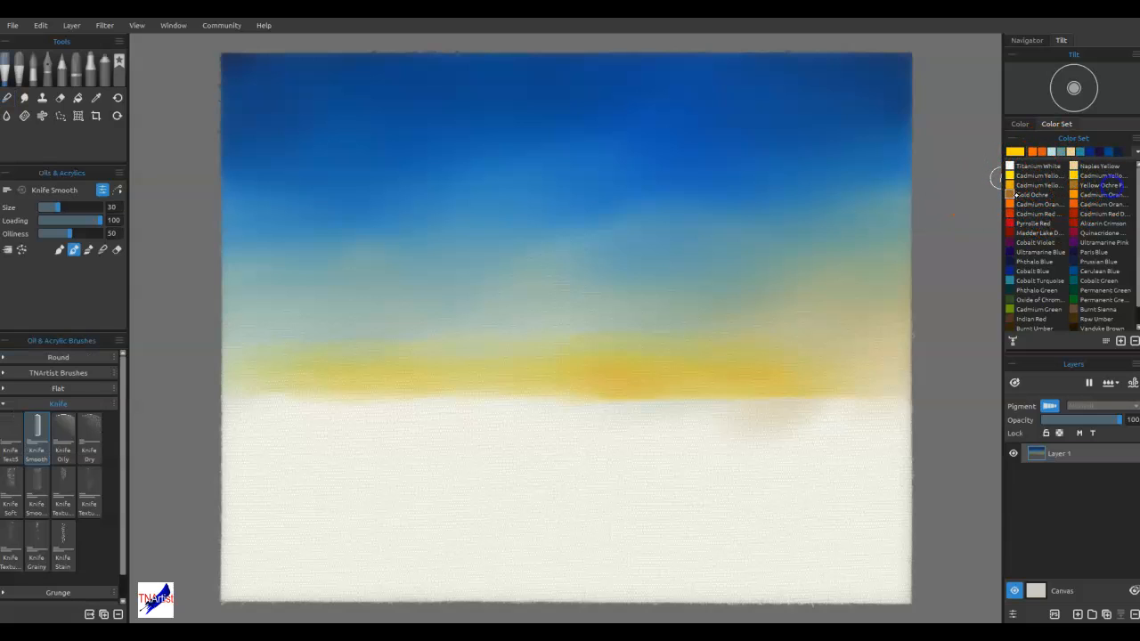
{"action": "mouse_move", "coordinate": [620, 359]}
{"action": "left_mouse_down"}
{"action": "mouse_move", "coordinate": [710, 365]}
{"action": "mouse_move", "coordinate": [617, 357]}
{"action": "mouse_move", "coordinate": [661, 355]}
{"action": "left_mouse_up"}
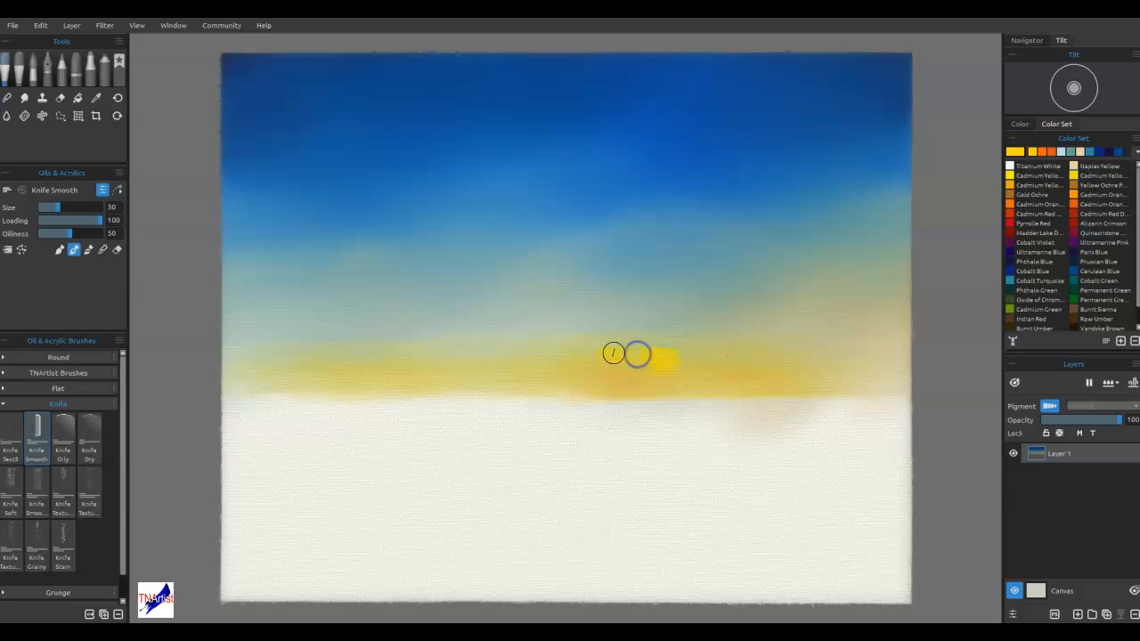
{"action": "mouse_move", "coordinate": [594, 354]}
{"action": "left_mouse_down"}
{"action": "mouse_move", "coordinate": [457, 338]}
{"action": "mouse_move", "coordinate": [415, 344]}
{"action": "mouse_move", "coordinate": [414, 348]}
{"action": "left_mouse_up"}
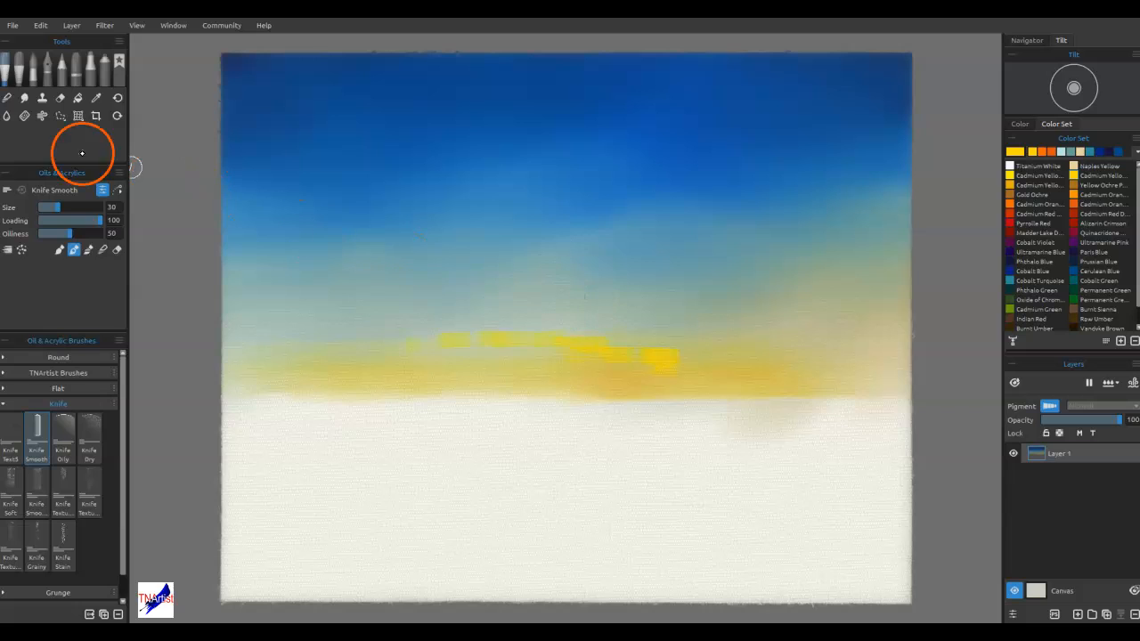
Blend the yellow strokes into the horizon band and the sky above with the Soft blend brush at size 35
{"action": "left_click", "coordinate": [41, 115]}
{"action": "mouse_move", "coordinate": [587, 326]}
{"action": "left_mouse_down"}
{"action": "mouse_move", "coordinate": [723, 375]}
{"action": "mouse_move", "coordinate": [713, 351]}
{"action": "mouse_move", "coordinate": [618, 356]}
{"action": "left_mouse_up"}
{"action": "mouse_move", "coordinate": [620, 355]}
{"action": "left_mouse_down"}
{"action": "mouse_move", "coordinate": [703, 366]}
{"action": "mouse_move", "coordinate": [475, 336]}
{"action": "mouse_move", "coordinate": [611, 356]}
{"action": "mouse_move", "coordinate": [538, 345]}
{"action": "left_mouse_up"}
{"action": "left_click_drag", "start_coordinate": [726, 371], "coordinate": [463, 345]}
{"action": "left_click_drag", "start_coordinate": [640, 322], "coordinate": [535, 330]}
{"action": "left_click_drag", "start_coordinate": [700, 329], "coordinate": [539, 341]}
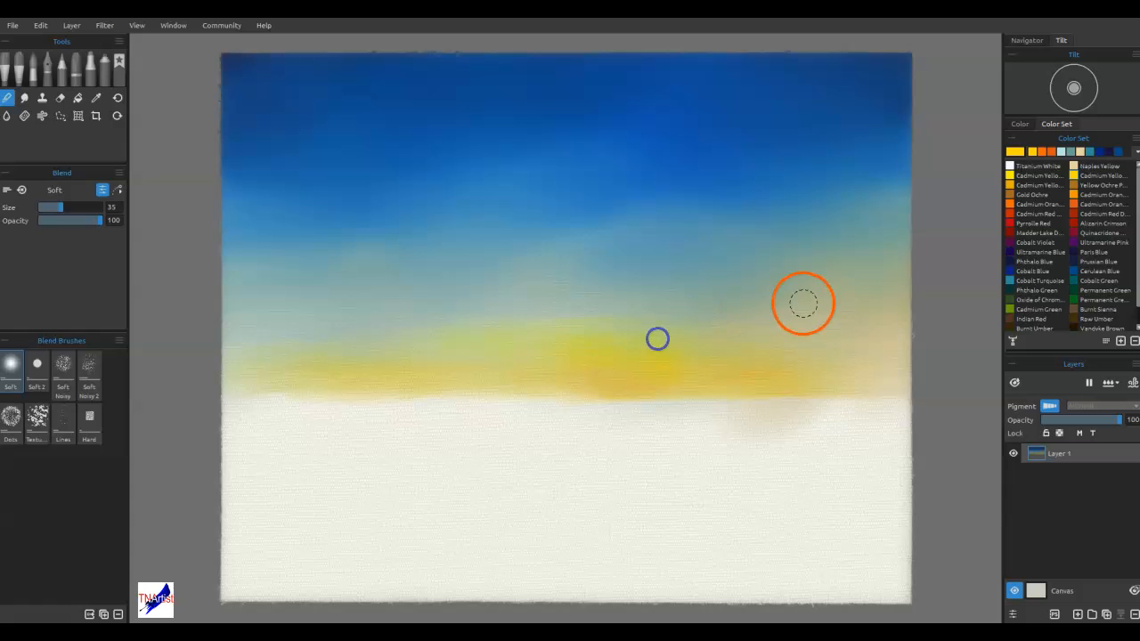
{"action": "left_click_drag", "start_coordinate": [609, 329], "coordinate": [418, 329]}
{"action": "mouse_move", "coordinate": [549, 336]}
{"action": "left_mouse_down"}
{"action": "mouse_move", "coordinate": [433, 362]}
{"action": "mouse_move", "coordinate": [341, 333]}
{"action": "left_mouse_up"}
{"action": "left_click_drag", "start_coordinate": [392, 371], "coordinate": [389, 373]}
Smooth the pale sky above the horizon band from the canvas's right edge towards the centre
{"action": "mouse_move", "coordinate": [846, 333]}
{"action": "left_mouse_down"}
{"action": "mouse_move", "coordinate": [807, 300]}
{"action": "mouse_move", "coordinate": [844, 283]}
{"action": "mouse_move", "coordinate": [670, 272]}
{"action": "mouse_move", "coordinate": [892, 277]}
{"action": "mouse_move", "coordinate": [695, 264]}
{"action": "left_mouse_up"}
{"action": "left_click_drag", "start_coordinate": [915, 268], "coordinate": [664, 265]}
{"action": "left_click_drag", "start_coordinate": [881, 253], "coordinate": [735, 258]}
{"action": "left_click_drag", "start_coordinate": [811, 243], "coordinate": [718, 247]}
{"action": "left_click_drag", "start_coordinate": [591, 265], "coordinate": [557, 251]}
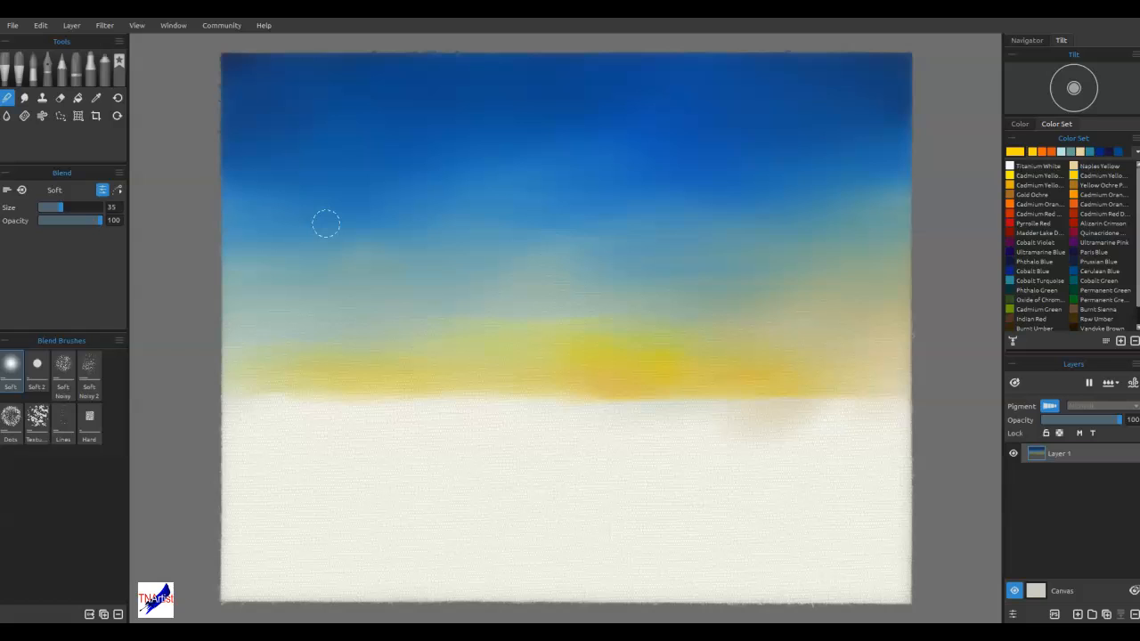
Add a new layer above the sky layer and choose the 4H pencil
{"action": "left_click", "coordinate": [382, 512]}
{"action": "left_click", "coordinate": [1076, 615]}
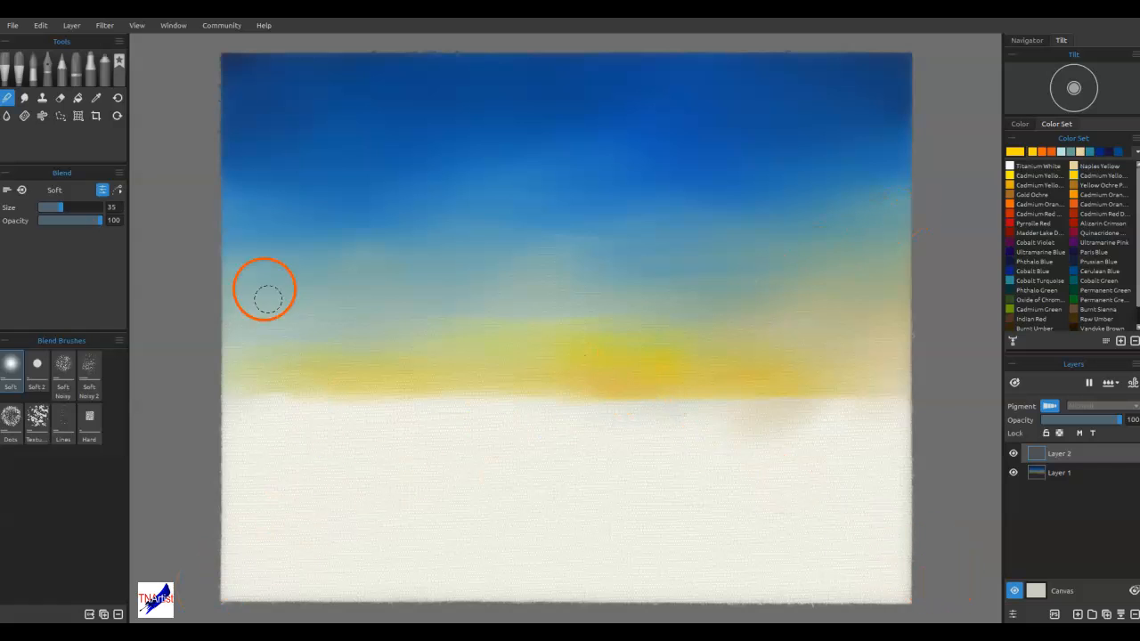
{"action": "left_click", "coordinate": [61, 64]}
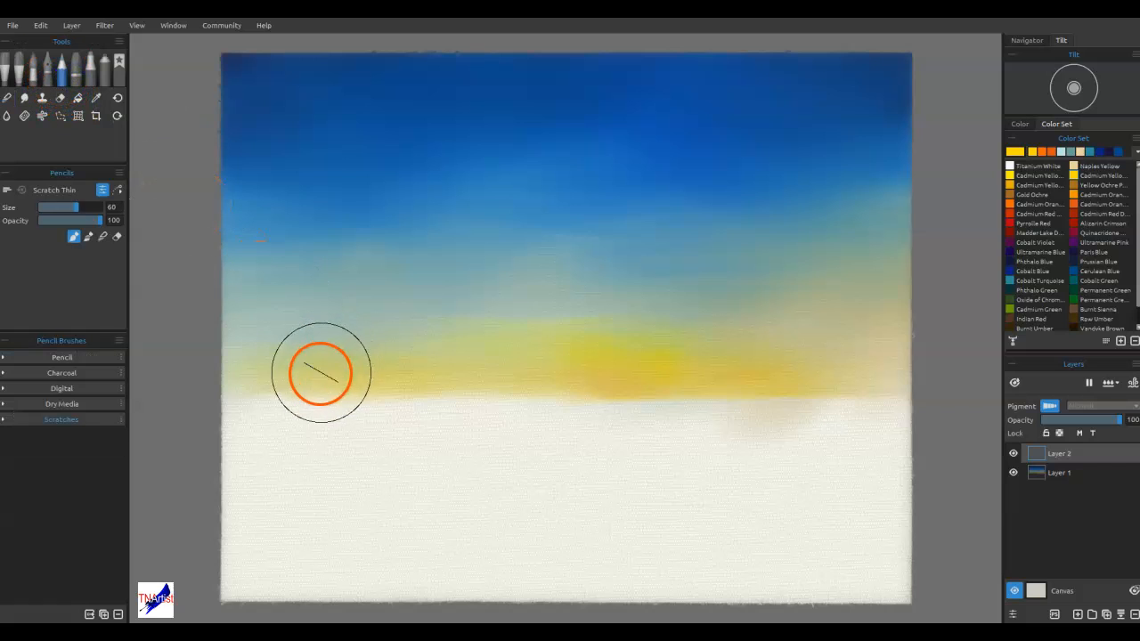
{"action": "left_click", "coordinate": [73, 358]}
{"action": "left_click", "coordinate": [37, 381]}
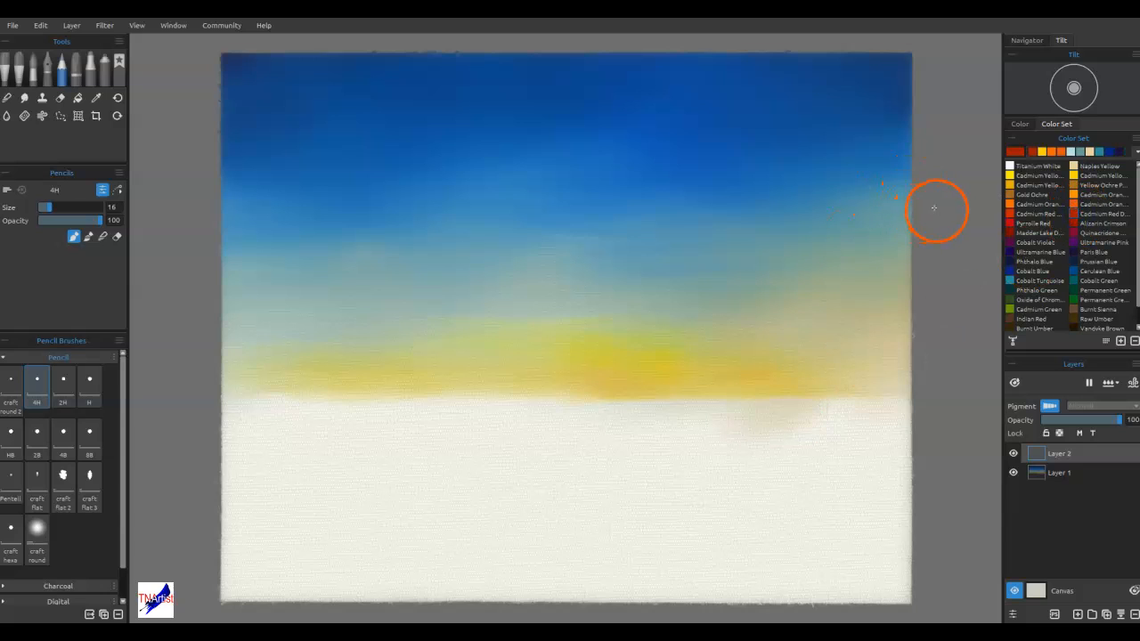
Sketch the mountain outlines over the horizon and the two foreground bank lines in dark red with the 4H pencil at size 16
{"action": "left_click_drag", "start_coordinate": [730, 299], "coordinate": [641, 359]}
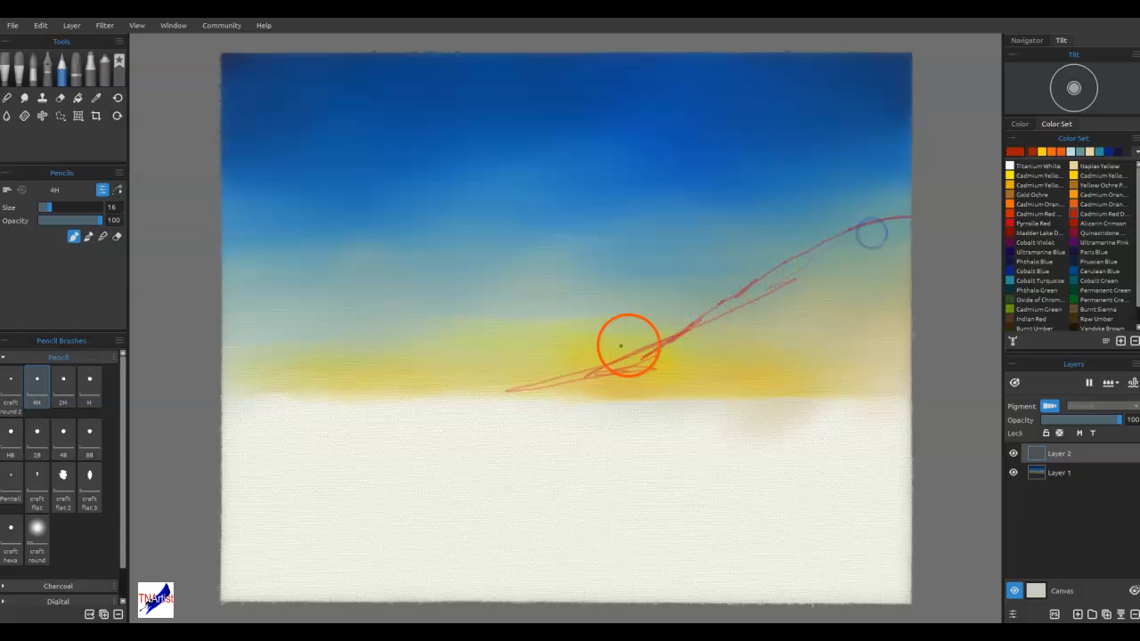
{"action": "left_click_drag", "start_coordinate": [550, 327], "coordinate": [656, 340]}
{"action": "left_click_drag", "start_coordinate": [489, 338], "coordinate": [545, 327]}
{"action": "mouse_move", "coordinate": [464, 359]}
{"action": "left_mouse_down"}
{"action": "mouse_move", "coordinate": [468, 351]}
{"action": "mouse_move", "coordinate": [514, 392]}
{"action": "left_mouse_up"}
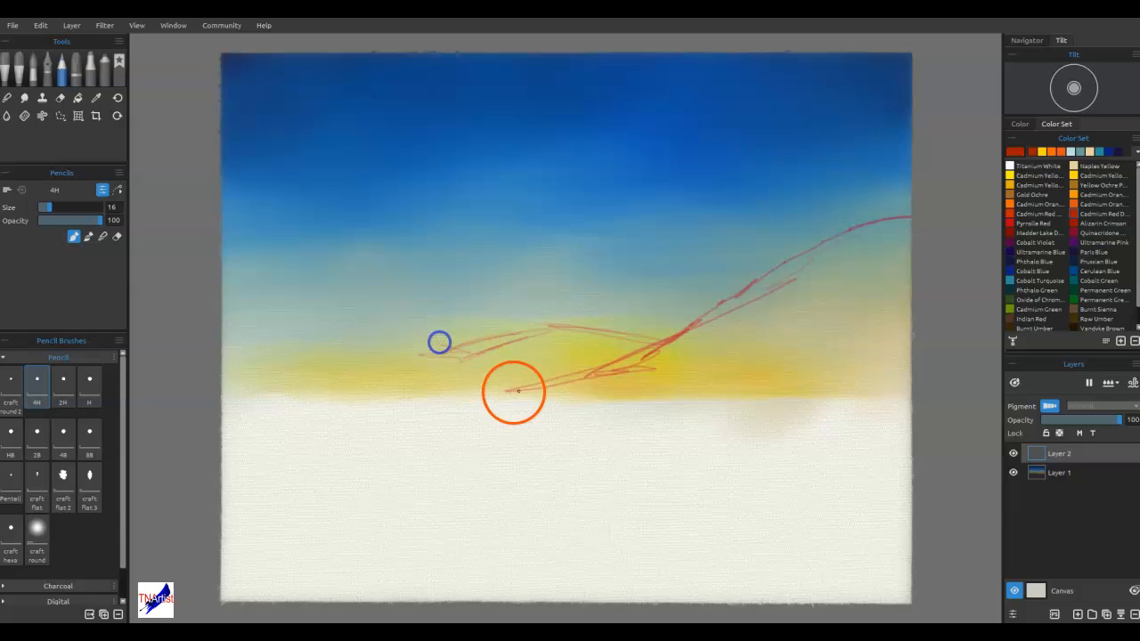
{"action": "left_click_drag", "start_coordinate": [415, 352], "coordinate": [514, 392]}
{"action": "left_click_drag", "start_coordinate": [514, 393], "coordinate": [283, 319]}
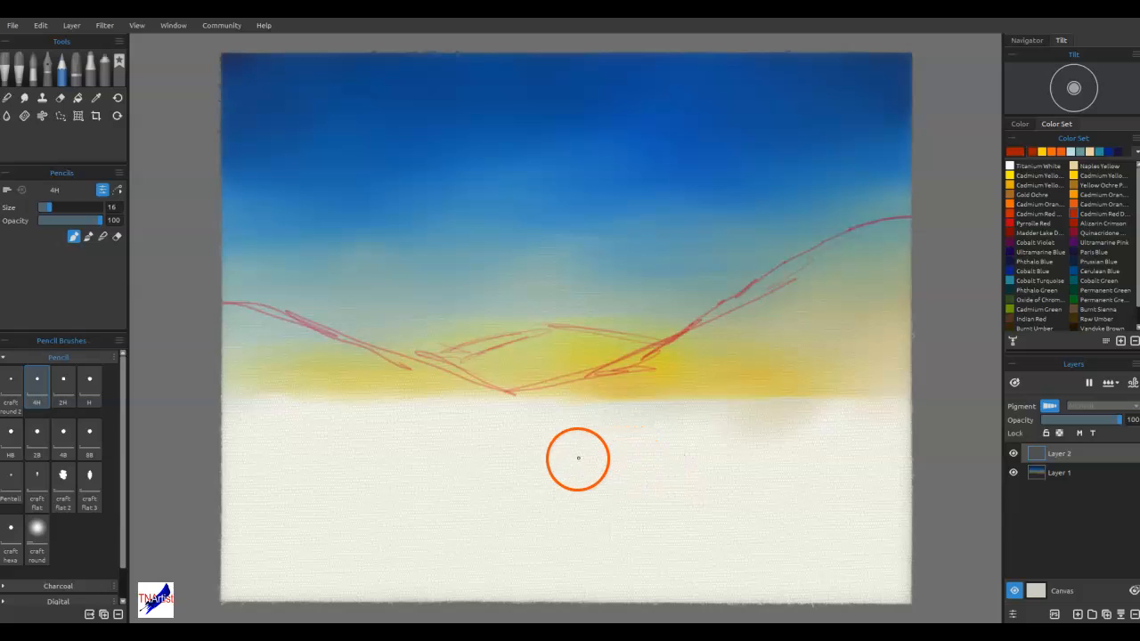
{"action": "left_click_drag", "start_coordinate": [885, 529], "coordinate": [935, 565]}
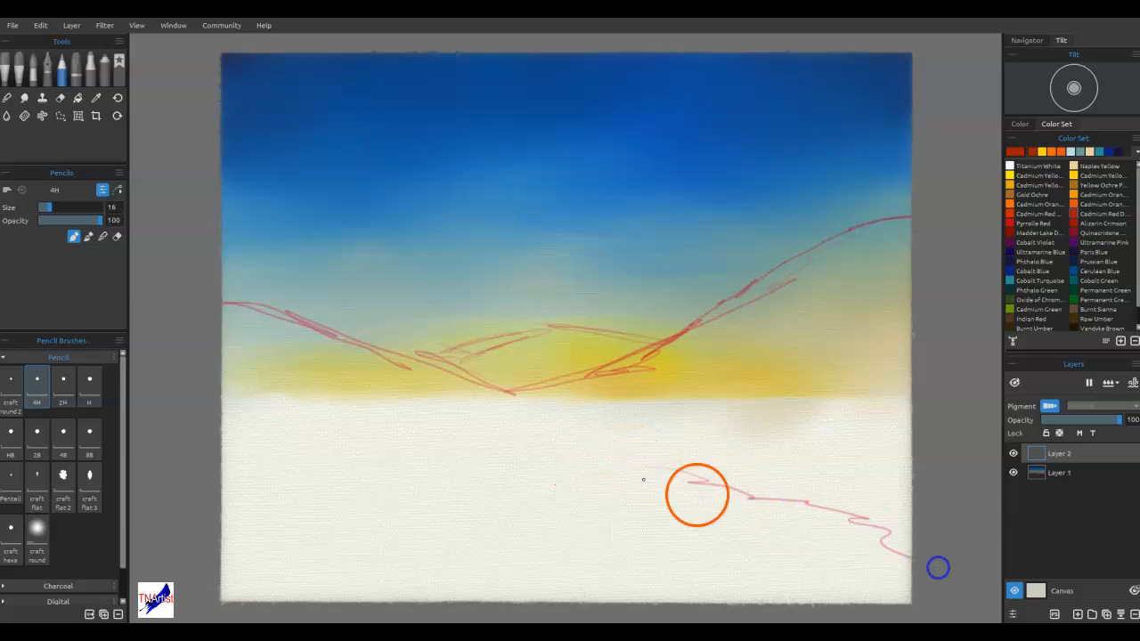
{"action": "mouse_move", "coordinate": [527, 422]}
{"action": "left_mouse_down"}
{"action": "mouse_move", "coordinate": [407, 448]}
{"action": "mouse_move", "coordinate": [283, 502]}
{"action": "left_mouse_up"}
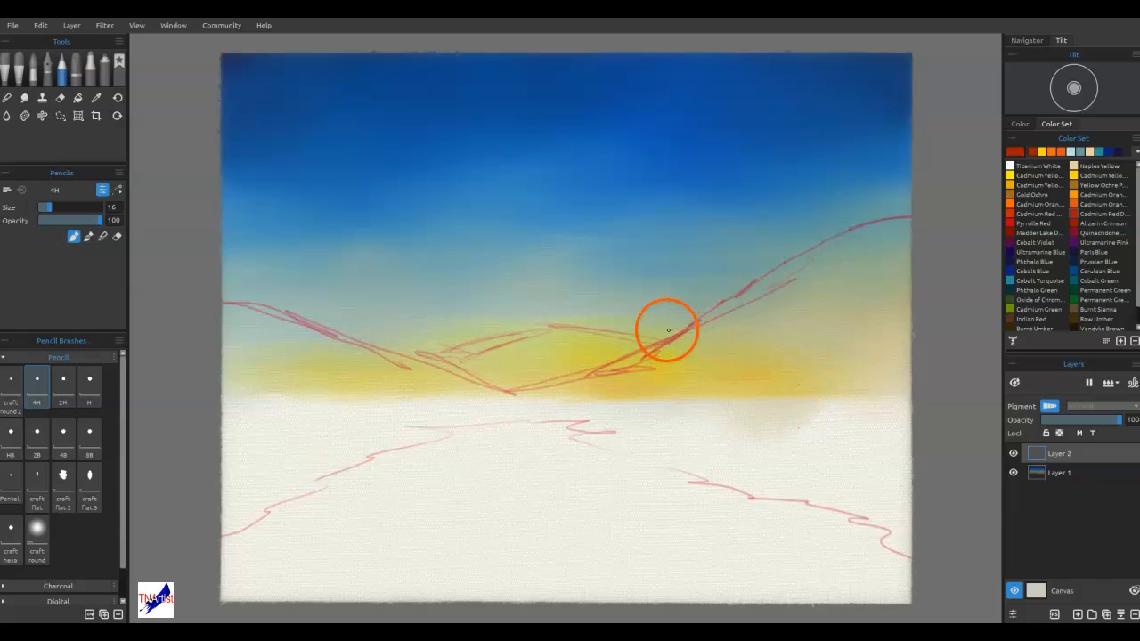
Sketch sweeping cloud outlines in the left sky and the upper-right sky, slanting down towards the centre
{"action": "mouse_move", "coordinate": [437, 261]}
{"action": "left_mouse_down"}
{"action": "mouse_move", "coordinate": [561, 293]}
{"action": "mouse_move", "coordinate": [553, 262]}
{"action": "mouse_move", "coordinate": [591, 308]}
{"action": "mouse_move", "coordinate": [631, 314]}
{"action": "mouse_move", "coordinate": [217, 222]}
{"action": "mouse_move", "coordinate": [616, 303]}
{"action": "mouse_move", "coordinate": [285, 214]}
{"action": "mouse_move", "coordinate": [473, 279]}
{"action": "mouse_move", "coordinate": [258, 186]}
{"action": "mouse_move", "coordinate": [604, 304]}
{"action": "left_mouse_up"}
{"action": "left_click_drag", "start_coordinate": [425, 186], "coordinate": [730, 150]}
{"action": "left_click_drag", "start_coordinate": [802, 134], "coordinate": [673, 188]}
{"action": "left_click_drag", "start_coordinate": [683, 96], "coordinate": [640, 64]}
{"action": "left_click_drag", "start_coordinate": [810, 98], "coordinate": [568, 207]}
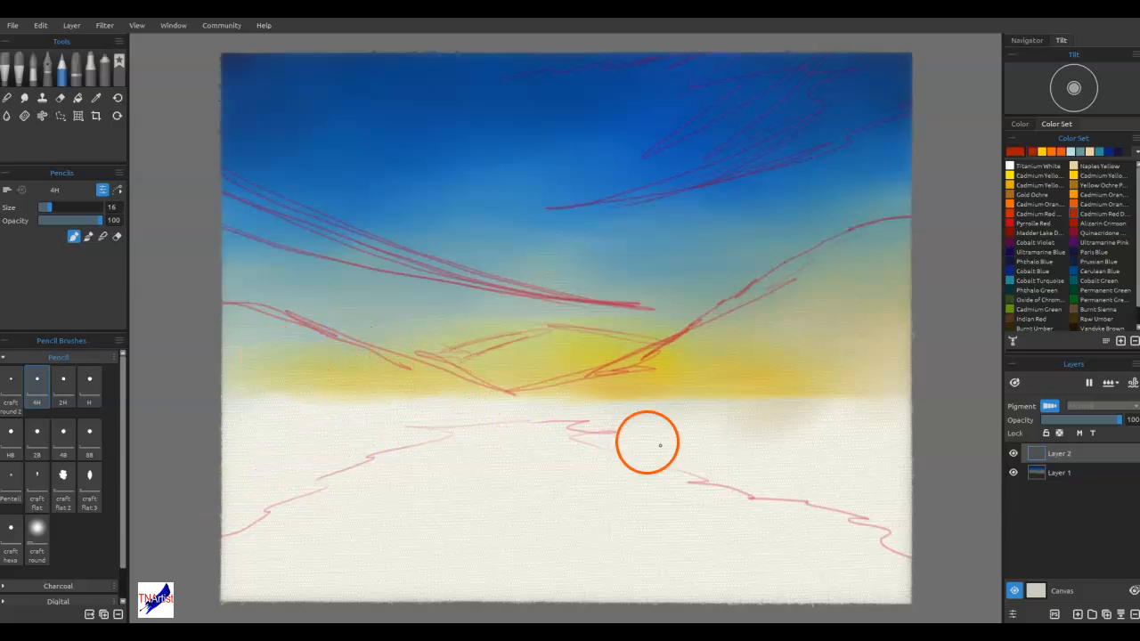
Circle the focal area where the right mountain meets the glow, and clear the whole sketch from the layer
{"action": "mouse_move", "coordinate": [587, 361]}
{"action": "left_mouse_down"}
{"action": "mouse_move", "coordinate": [694, 339]}
{"action": "mouse_move", "coordinate": [652, 256]}
{"action": "mouse_move", "coordinate": [594, 333]}
{"action": "mouse_move", "coordinate": [729, 291]}
{"action": "mouse_move", "coordinate": [578, 315]}
{"action": "mouse_move", "coordinate": [674, 383]}
{"action": "mouse_move", "coordinate": [632, 253]}
{"action": "mouse_move", "coordinate": [642, 389]}
{"action": "left_mouse_up"}
{"action": "left_click_drag", "start_coordinate": [658, 253], "coordinate": [662, 387]}
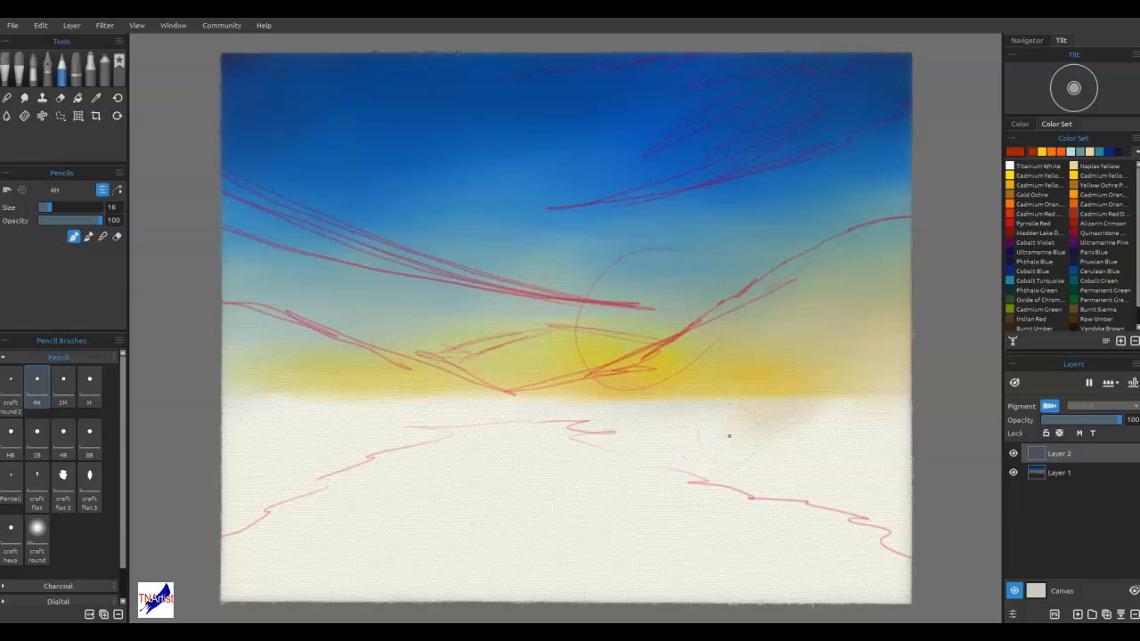
{"action": "key", "text": "Delete"}
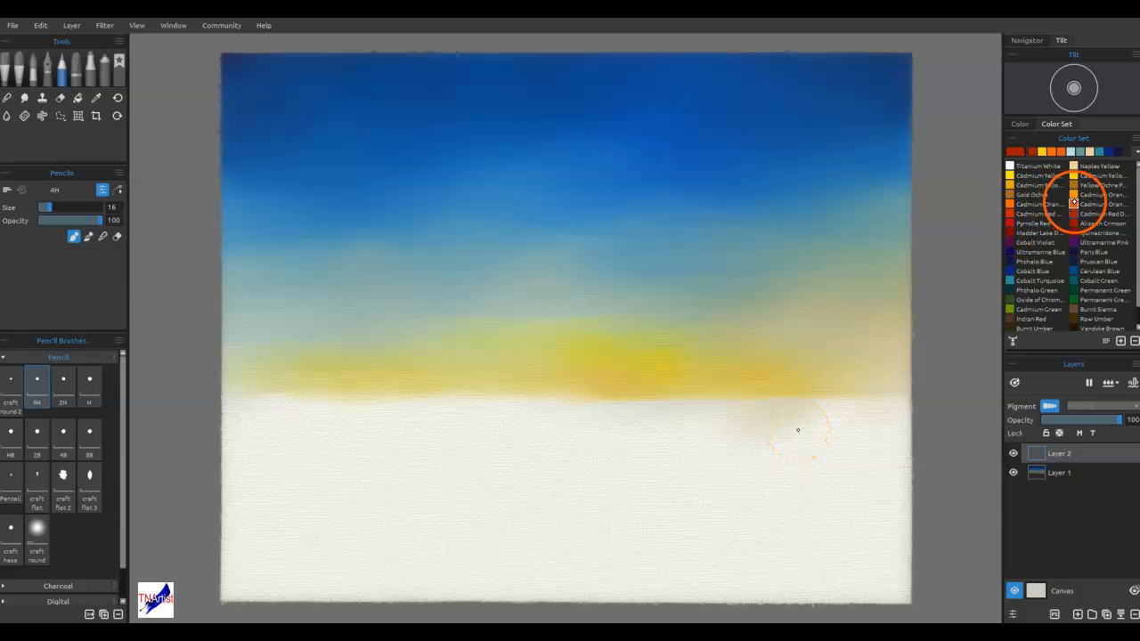
Mix a muted pink paint colour, #bf7291, starting from Pyrrole Red
{"action": "left_click", "coordinate": [1013, 223]}
{"action": "left_click", "coordinate": [1018, 153]}
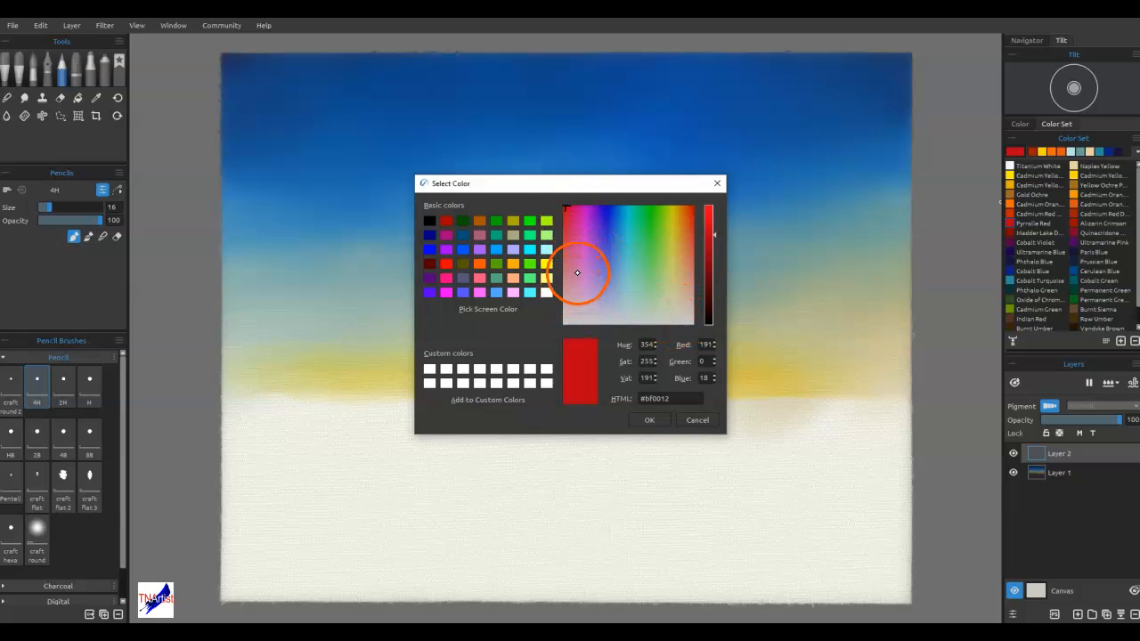
{"action": "left_click", "coordinate": [577, 272]}
{"action": "left_click", "coordinate": [572, 250]}
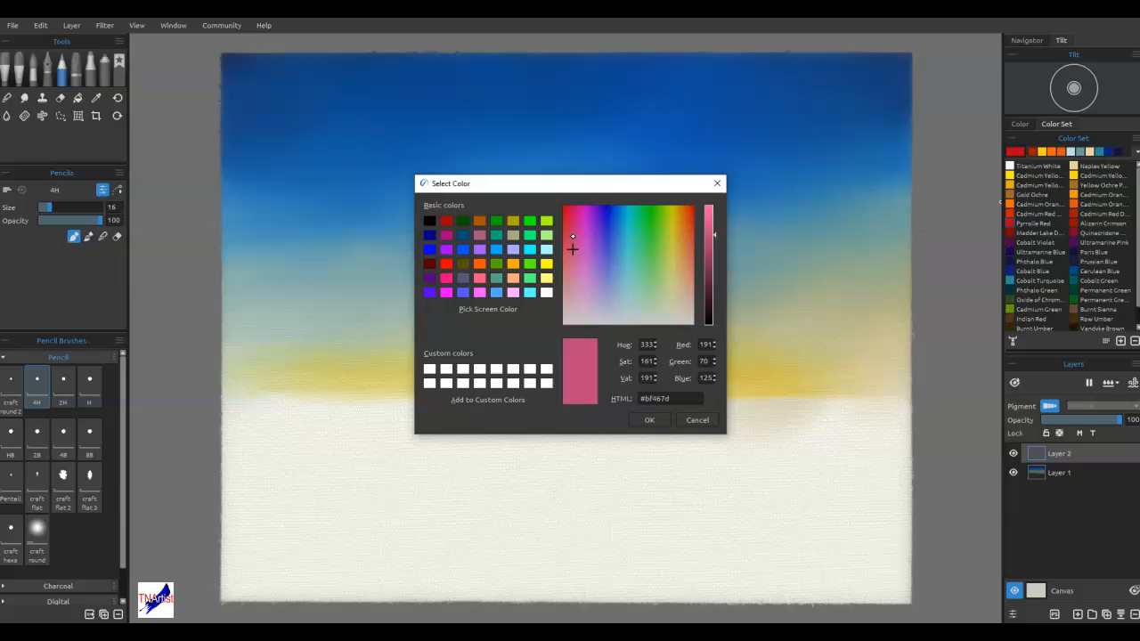
{"action": "left_click", "coordinate": [572, 276]}
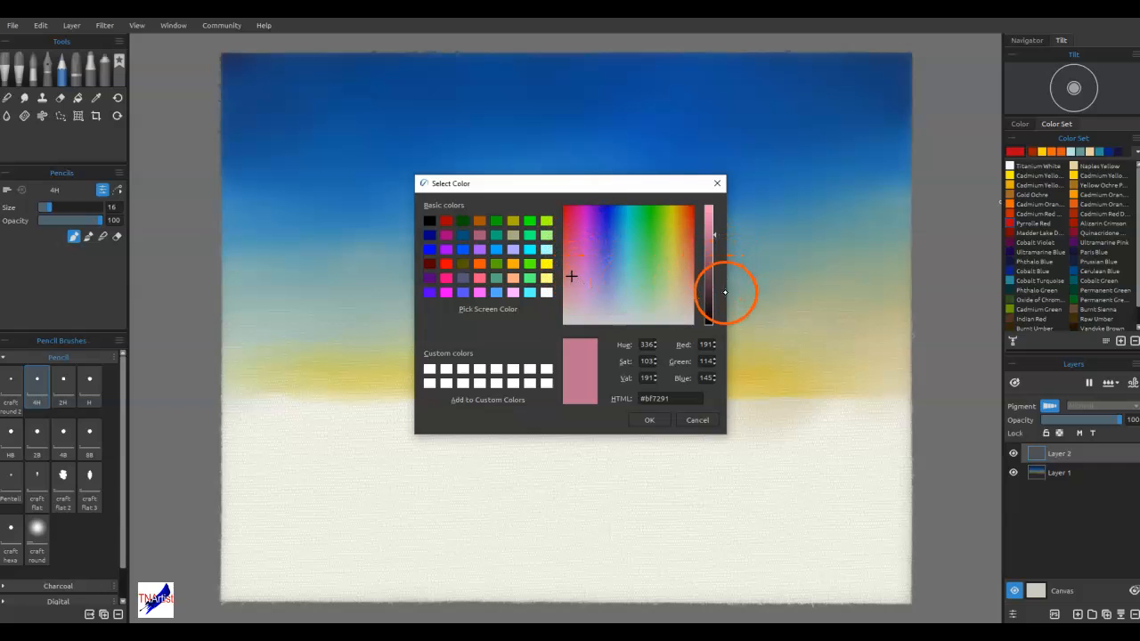
{"action": "left_click", "coordinate": [655, 421]}
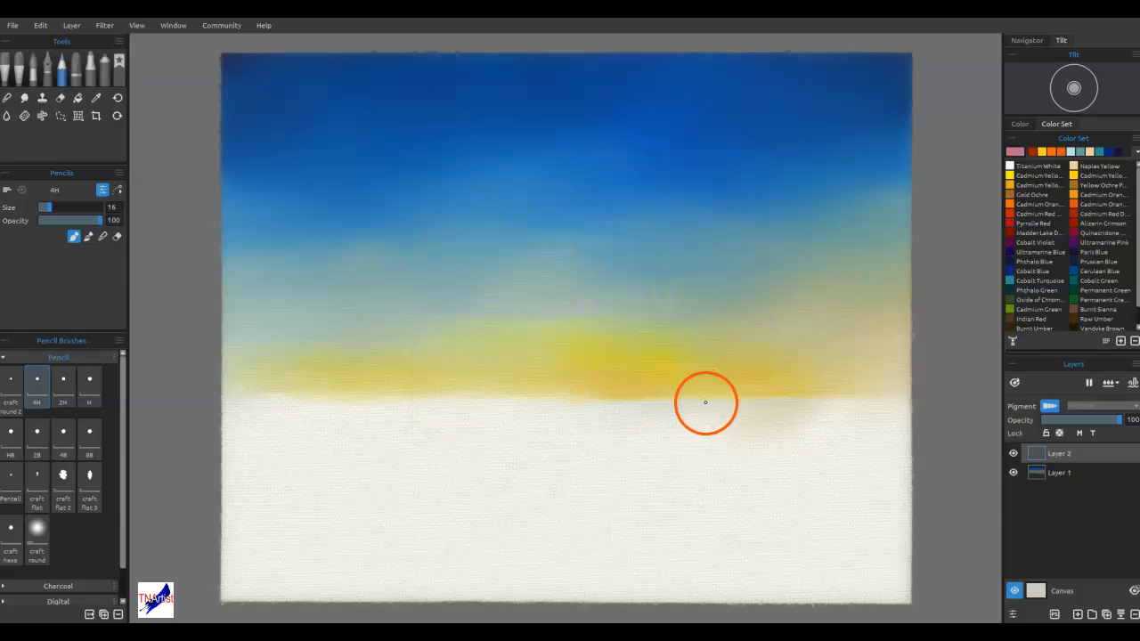
{"action": "double_click", "coordinate": [1014, 150]}
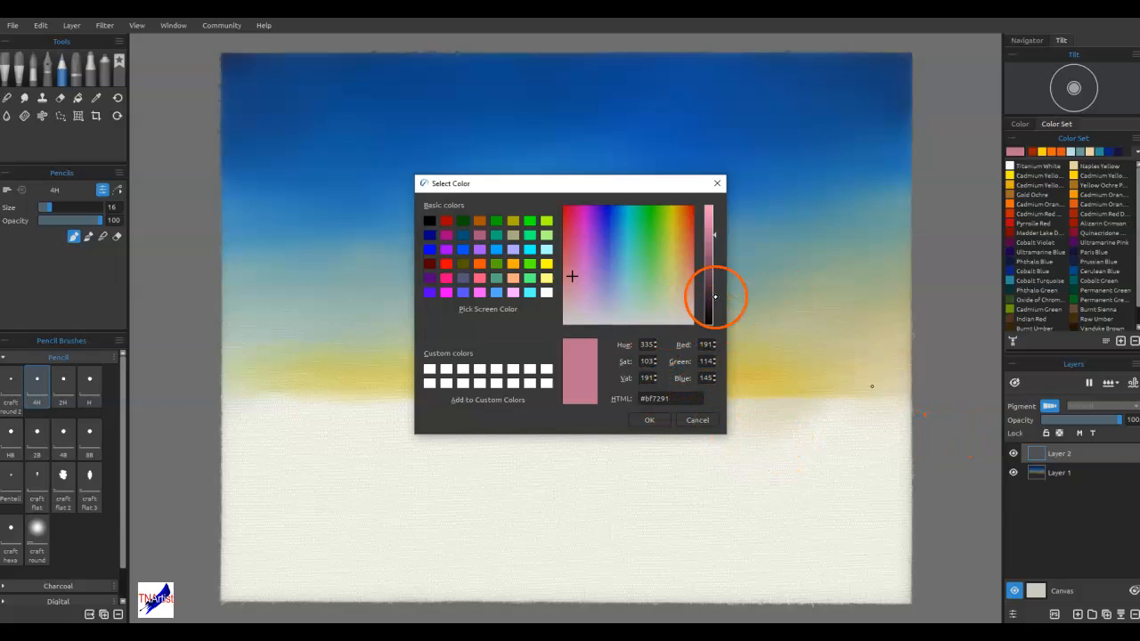
{"action": "left_click", "coordinate": [689, 420]}
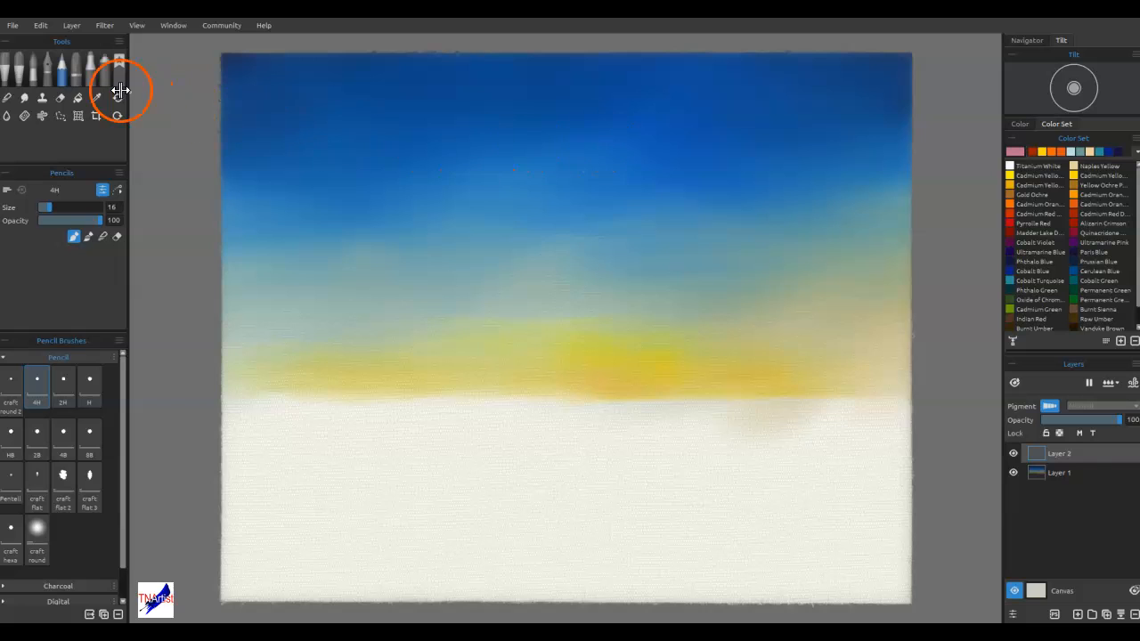
Paint loose slanted pink cloud strokes across the upper-right sky with the favourite Old Brush 2 at size 35
{"action": "left_click", "coordinate": [18, 64]}
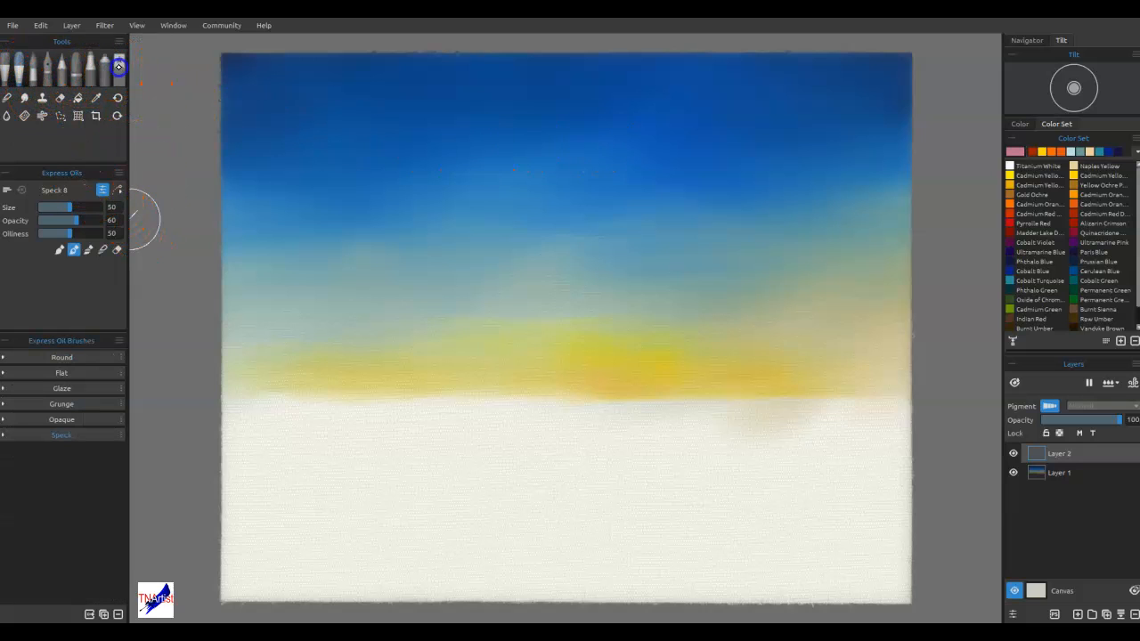
{"action": "left_click", "coordinate": [119, 62]}
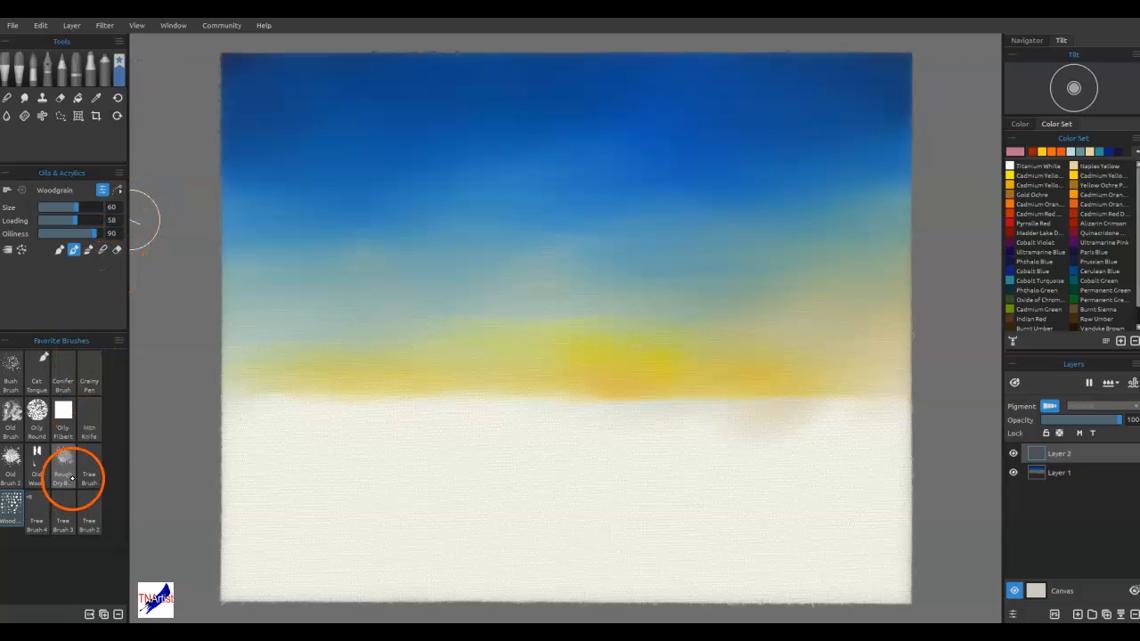
{"action": "left_click", "coordinate": [11, 457]}
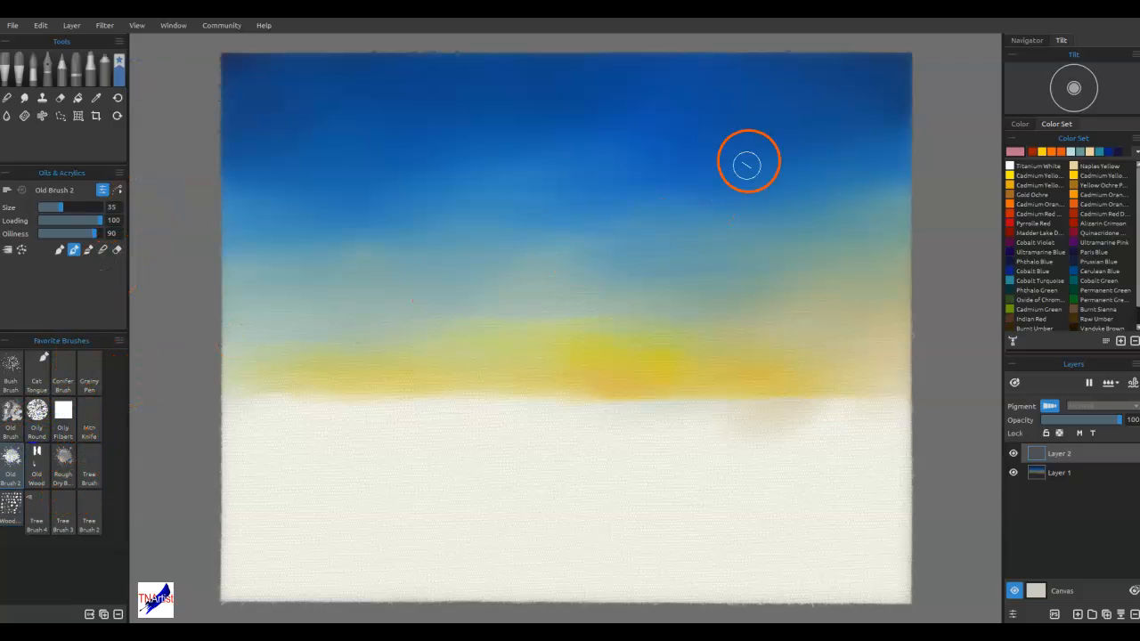
{"action": "mouse_move", "coordinate": [684, 102]}
{"action": "left_mouse_down"}
{"action": "mouse_move", "coordinate": [711, 90]}
{"action": "mouse_move", "coordinate": [700, 100]}
{"action": "mouse_move", "coordinate": [736, 97]}
{"action": "mouse_move", "coordinate": [728, 106]}
{"action": "mouse_move", "coordinate": [776, 144]}
{"action": "mouse_move", "coordinate": [854, 82]}
{"action": "mouse_move", "coordinate": [731, 160]}
{"action": "mouse_move", "coordinate": [840, 96]}
{"action": "mouse_move", "coordinate": [688, 170]}
{"action": "mouse_move", "coordinate": [851, 101]}
{"action": "mouse_move", "coordinate": [656, 214]}
{"action": "mouse_move", "coordinate": [778, 176]}
{"action": "mouse_move", "coordinate": [832, 139]}
{"action": "mouse_move", "coordinate": [816, 145]}
{"action": "mouse_move", "coordinate": [884, 165]}
{"action": "mouse_move", "coordinate": [824, 185]}
{"action": "mouse_move", "coordinate": [866, 178]}
{"action": "mouse_move", "coordinate": [870, 157]}
{"action": "mouse_move", "coordinate": [763, 168]}
{"action": "mouse_move", "coordinate": [821, 131]}
{"action": "mouse_move", "coordinate": [769, 124]}
{"action": "mouse_move", "coordinate": [745, 102]}
{"action": "mouse_move", "coordinate": [760, 73]}
{"action": "mouse_move", "coordinate": [723, 94]}
{"action": "left_mouse_up"}
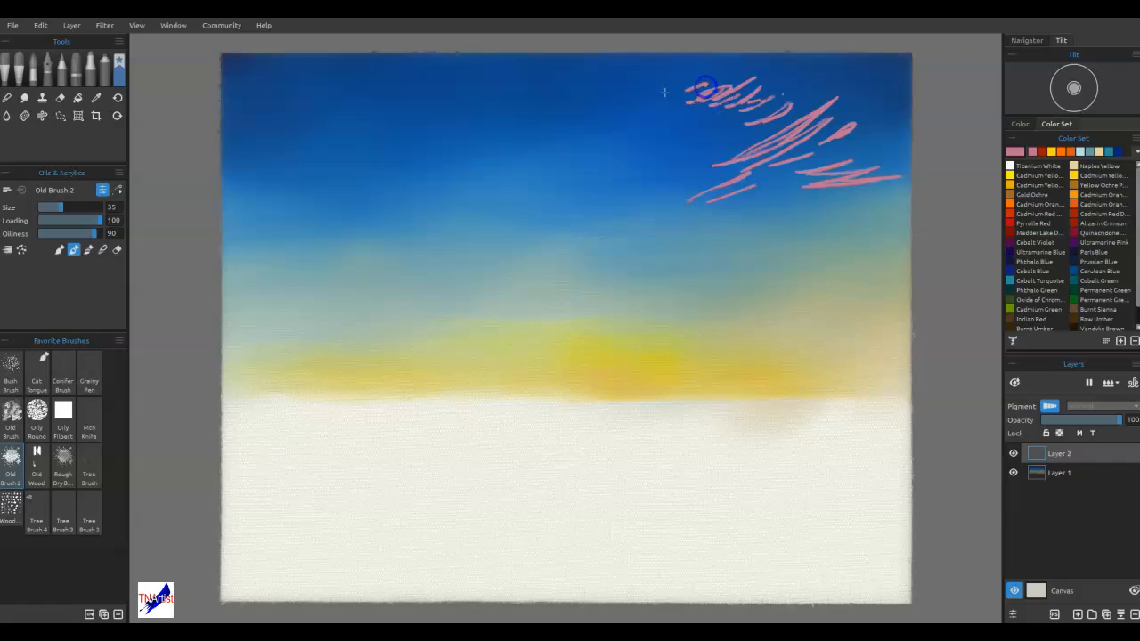
{"action": "mouse_move", "coordinate": [636, 86]}
{"action": "left_mouse_down"}
{"action": "mouse_move", "coordinate": [632, 56]}
{"action": "mouse_move", "coordinate": [572, 65]}
{"action": "left_mouse_up"}
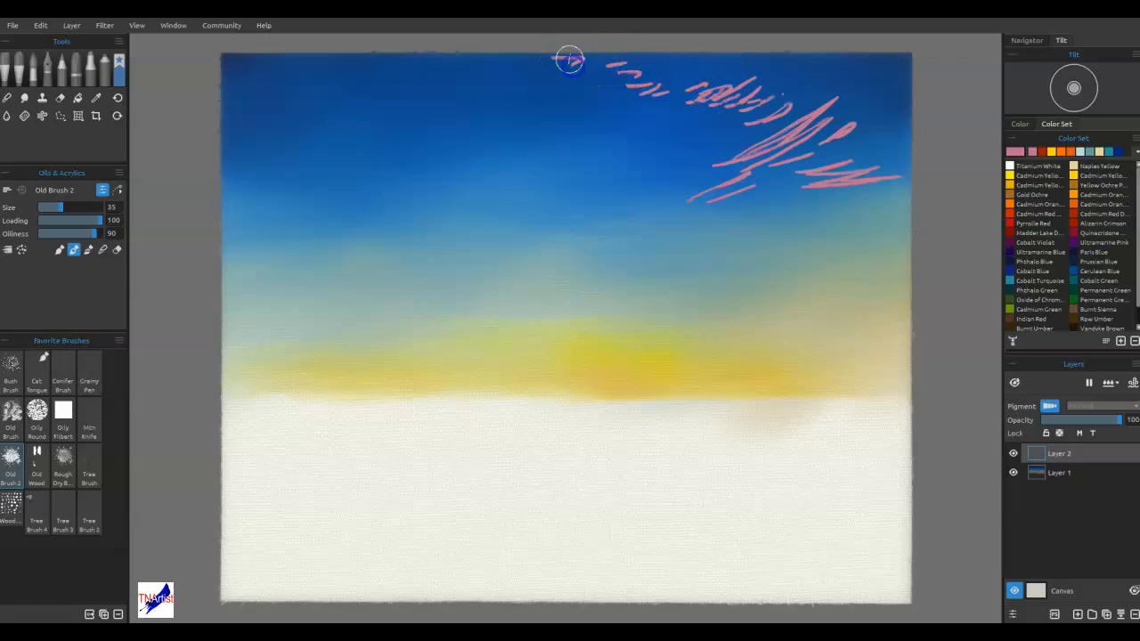
{"action": "mouse_move", "coordinate": [688, 72]}
{"action": "left_mouse_down"}
{"action": "mouse_move", "coordinate": [747, 91]}
{"action": "mouse_move", "coordinate": [749, 125]}
{"action": "mouse_move", "coordinate": [862, 103]}
{"action": "mouse_move", "coordinate": [888, 59]}
{"action": "left_mouse_up"}
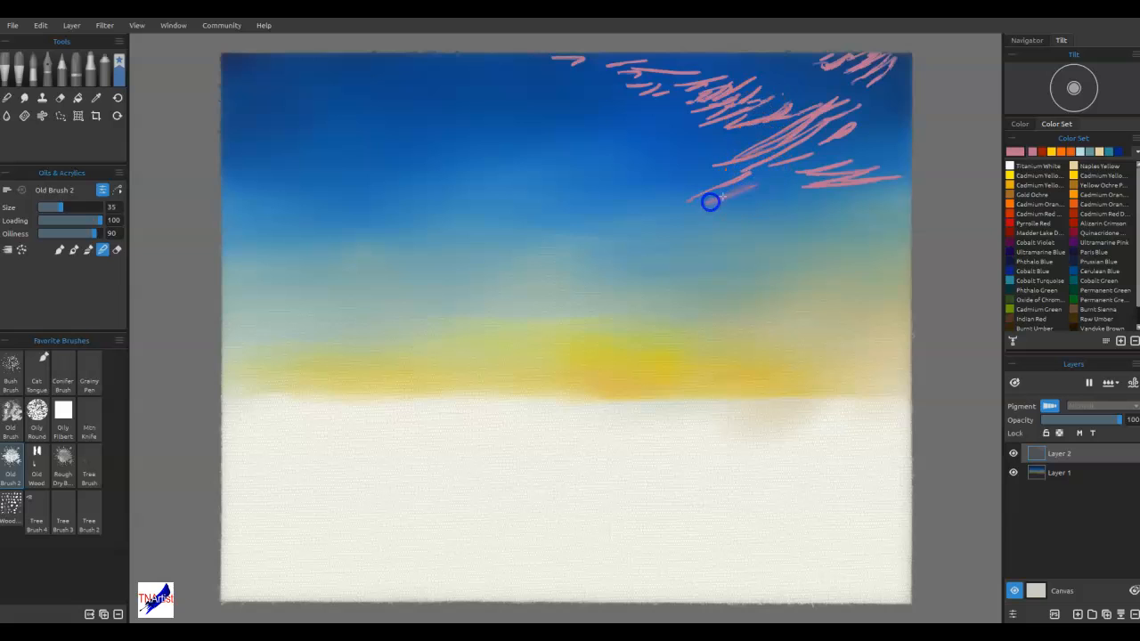
Blend the main pink cloud strokes in the right sky into soft diagonal wisps with Old Brush 2 in blend mode
{"action": "mouse_move", "coordinate": [705, 205]}
{"action": "left_mouse_down"}
{"action": "mouse_move", "coordinate": [767, 158]}
{"action": "mouse_move", "coordinate": [674, 196]}
{"action": "mouse_move", "coordinate": [798, 151]}
{"action": "mouse_move", "coordinate": [715, 186]}
{"action": "mouse_move", "coordinate": [813, 150]}
{"action": "left_mouse_up"}
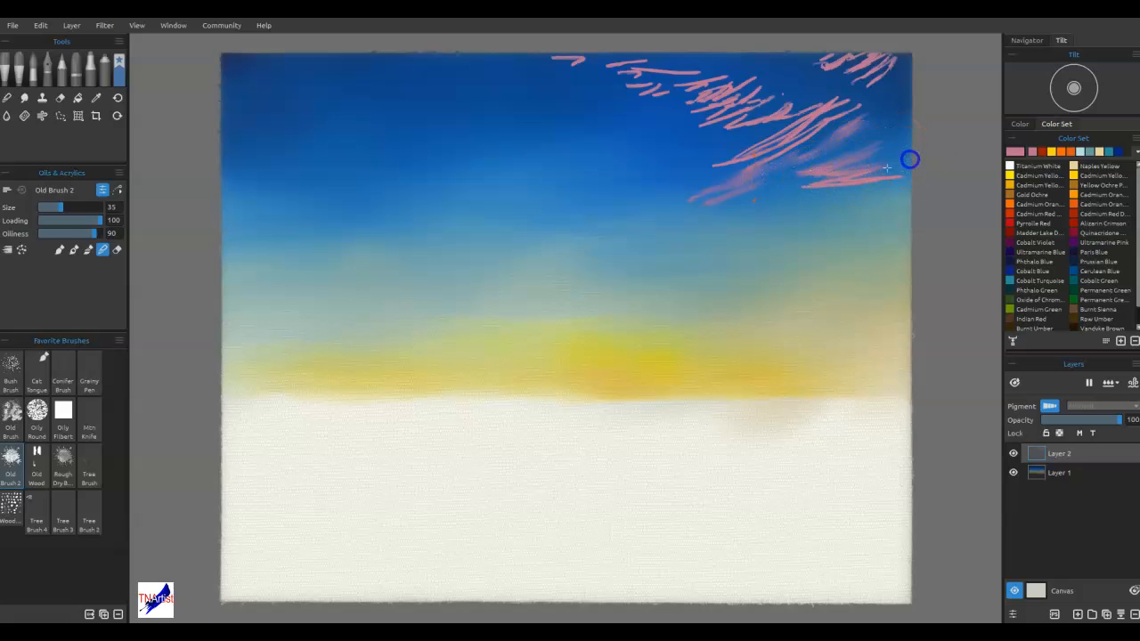
{"action": "left_click_drag", "start_coordinate": [766, 175], "coordinate": [722, 164]}
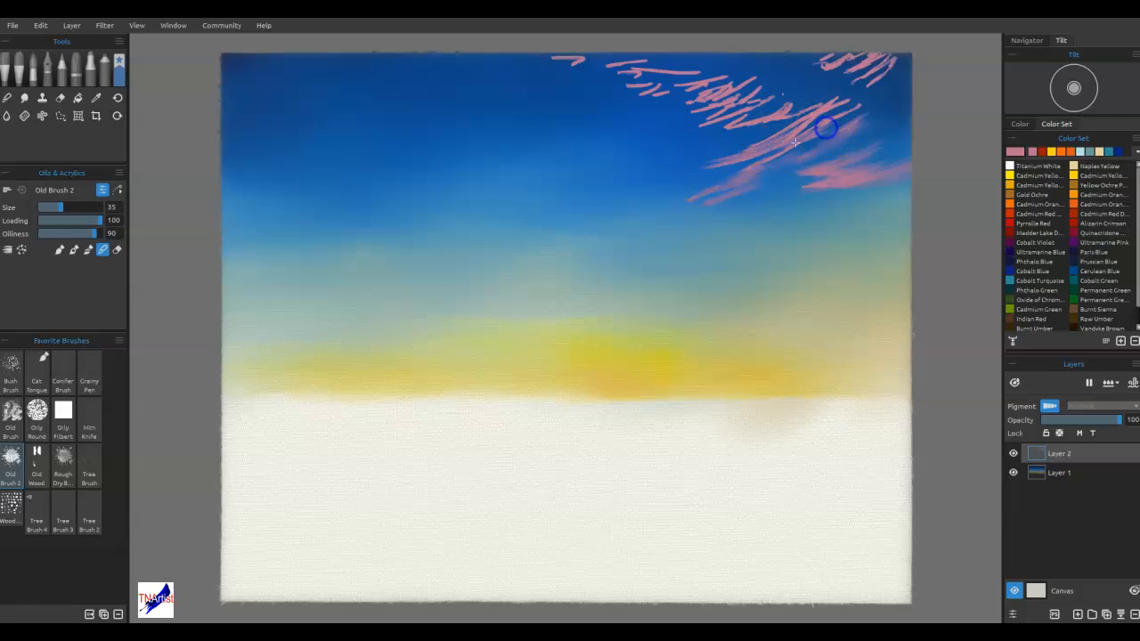
{"action": "mouse_move", "coordinate": [813, 142]}
{"action": "left_mouse_down"}
{"action": "mouse_move", "coordinate": [807, 115]}
{"action": "mouse_move", "coordinate": [851, 102]}
{"action": "left_mouse_up"}
{"action": "left_click_drag", "start_coordinate": [758, 122], "coordinate": [819, 91]}
{"action": "mouse_move", "coordinate": [738, 143]}
{"action": "left_mouse_down"}
{"action": "mouse_move", "coordinate": [817, 114]}
{"action": "mouse_move", "coordinate": [732, 146]}
{"action": "mouse_move", "coordinate": [778, 98]}
{"action": "mouse_move", "coordinate": [701, 119]}
{"action": "mouse_move", "coordinate": [775, 94]}
{"action": "mouse_move", "coordinate": [696, 105]}
{"action": "mouse_move", "coordinate": [751, 82]}
{"action": "left_mouse_up"}
{"action": "mouse_move", "coordinate": [700, 112]}
{"action": "left_mouse_down"}
{"action": "mouse_move", "coordinate": [756, 88]}
{"action": "mouse_move", "coordinate": [729, 99]}
{"action": "mouse_move", "coordinate": [737, 72]}
{"action": "mouse_move", "coordinate": [782, 84]}
{"action": "mouse_move", "coordinate": [756, 106]}
{"action": "mouse_move", "coordinate": [774, 114]}
{"action": "mouse_move", "coordinate": [799, 102]}
{"action": "left_mouse_up"}
{"action": "left_click_drag", "start_coordinate": [688, 144], "coordinate": [808, 112]}
{"action": "left_click_drag", "start_coordinate": [693, 161], "coordinate": [728, 160]}
{"action": "left_click_drag", "start_coordinate": [644, 207], "coordinate": [788, 200]}
{"action": "mouse_move", "coordinate": [753, 136]}
{"action": "left_mouse_down"}
{"action": "mouse_move", "coordinate": [812, 126]}
{"action": "mouse_move", "coordinate": [832, 108]}
{"action": "mouse_move", "coordinate": [693, 177]}
{"action": "mouse_move", "coordinate": [786, 145]}
{"action": "left_mouse_up"}
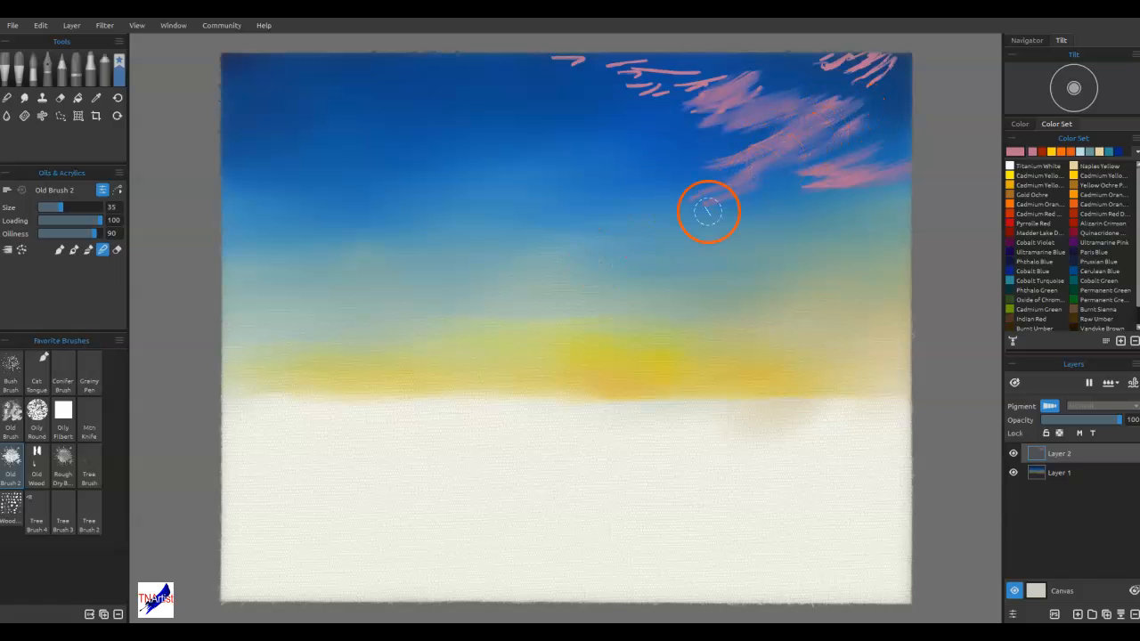
Blend the remaining pink strokes along the canvas's top edge and refine the wisps of the main cloud
{"action": "mouse_move", "coordinate": [893, 104]}
{"action": "left_mouse_down"}
{"action": "mouse_move", "coordinate": [708, 216]}
{"action": "mouse_move", "coordinate": [858, 133]}
{"action": "mouse_move", "coordinate": [860, 170]}
{"action": "mouse_move", "coordinate": [707, 106]}
{"action": "mouse_move", "coordinate": [832, 115]}
{"action": "mouse_move", "coordinate": [762, 117]}
{"action": "mouse_move", "coordinate": [766, 97]}
{"action": "mouse_move", "coordinate": [779, 133]}
{"action": "mouse_move", "coordinate": [812, 125]}
{"action": "mouse_move", "coordinate": [774, 139]}
{"action": "mouse_move", "coordinate": [763, 117]}
{"action": "mouse_move", "coordinate": [711, 112]}
{"action": "mouse_move", "coordinate": [745, 78]}
{"action": "mouse_move", "coordinate": [725, 71]}
{"action": "mouse_move", "coordinate": [742, 77]}
{"action": "mouse_move", "coordinate": [728, 100]}
{"action": "left_mouse_up"}
{"action": "mouse_move", "coordinate": [651, 98]}
{"action": "left_mouse_down"}
{"action": "mouse_move", "coordinate": [689, 69]}
{"action": "mouse_move", "coordinate": [640, 75]}
{"action": "mouse_move", "coordinate": [682, 59]}
{"action": "mouse_move", "coordinate": [668, 56]}
{"action": "mouse_move", "coordinate": [563, 64]}
{"action": "mouse_move", "coordinate": [608, 52]}
{"action": "mouse_move", "coordinate": [709, 58]}
{"action": "mouse_move", "coordinate": [698, 77]}
{"action": "mouse_move", "coordinate": [745, 67]}
{"action": "mouse_move", "coordinate": [673, 96]}
{"action": "mouse_move", "coordinate": [776, 75]}
{"action": "mouse_move", "coordinate": [666, 121]}
{"action": "mouse_move", "coordinate": [764, 91]}
{"action": "mouse_move", "coordinate": [698, 124]}
{"action": "mouse_move", "coordinate": [919, 54]}
{"action": "mouse_move", "coordinate": [841, 97]}
{"action": "mouse_move", "coordinate": [913, 65]}
{"action": "mouse_move", "coordinate": [832, 83]}
{"action": "mouse_move", "coordinate": [815, 75]}
{"action": "mouse_move", "coordinate": [828, 66]}
{"action": "mouse_move", "coordinate": [790, 57]}
{"action": "mouse_move", "coordinate": [902, 69]}
{"action": "mouse_move", "coordinate": [891, 91]}
{"action": "mouse_move", "coordinate": [833, 125]}
{"action": "mouse_move", "coordinate": [843, 188]}
{"action": "left_mouse_up"}
{"action": "left_click_drag", "start_coordinate": [866, 73], "coordinate": [842, 78]}
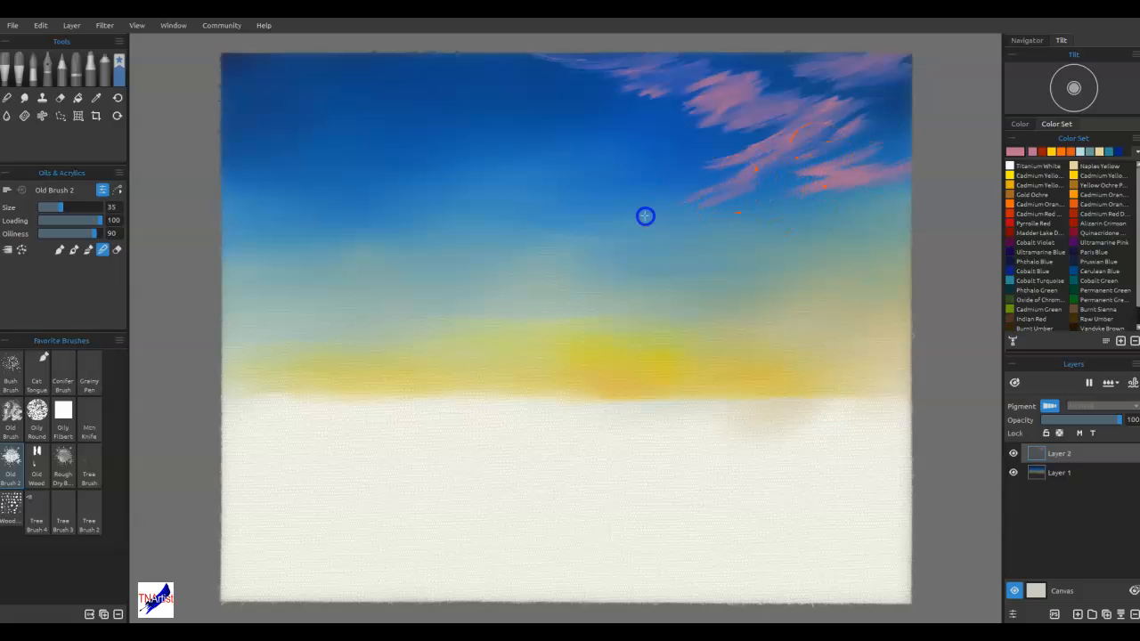
{"action": "left_click_drag", "start_coordinate": [804, 131], "coordinate": [694, 159]}
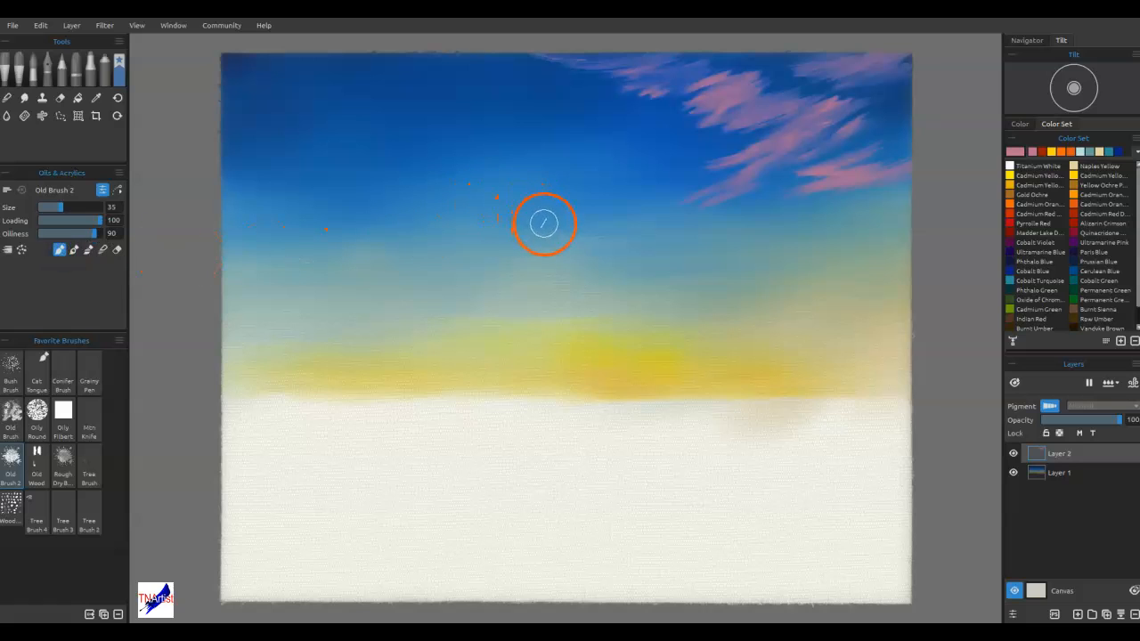
Paint short, broken, gently slanted pink dashes across the left and central sky, plus a few beneath the main pink cloud
{"action": "left_click_drag", "start_coordinate": [514, 214], "coordinate": [463, 210]}
{"action": "left_click_drag", "start_coordinate": [376, 186], "coordinate": [294, 169]}
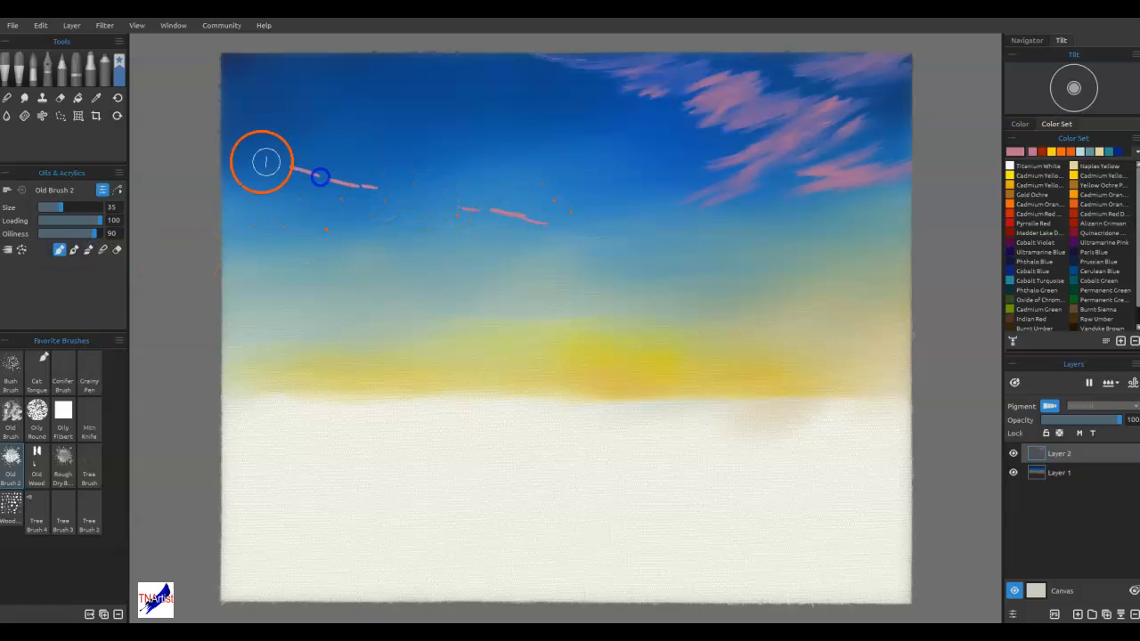
{"action": "mouse_move", "coordinate": [275, 117]}
{"action": "left_mouse_down"}
{"action": "mouse_move", "coordinate": [419, 174]}
{"action": "mouse_move", "coordinate": [521, 165]}
{"action": "left_mouse_up"}
{"action": "left_click_drag", "start_coordinate": [260, 198], "coordinate": [418, 243]}
{"action": "left_click_drag", "start_coordinate": [509, 258], "coordinate": [563, 259]}
{"action": "left_click_drag", "start_coordinate": [273, 230], "coordinate": [255, 227]}
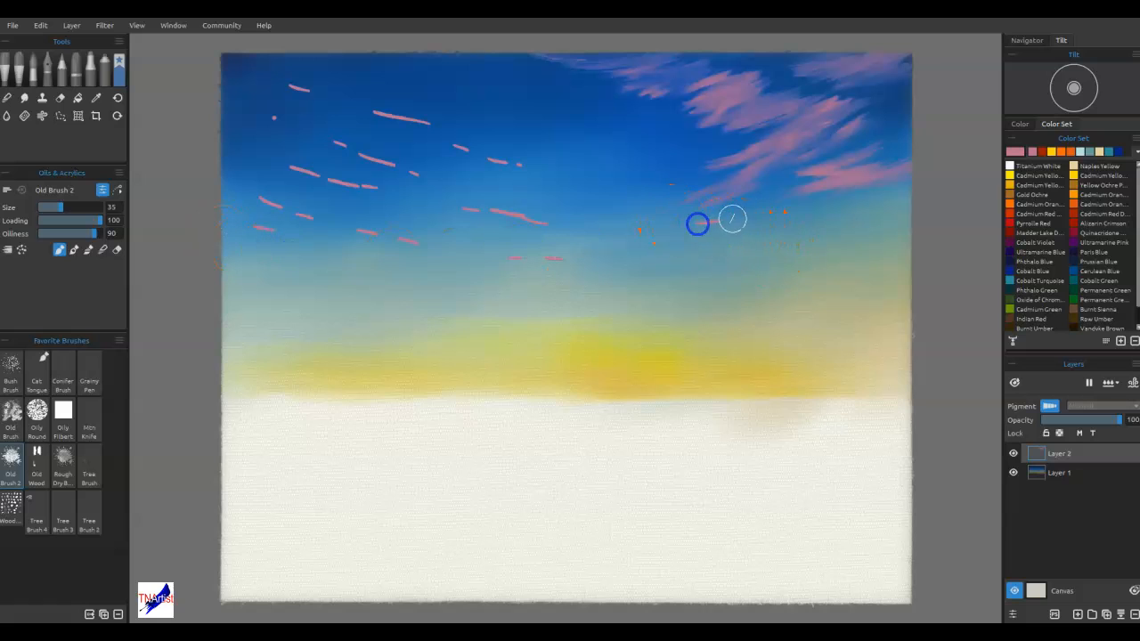
{"action": "left_click_drag", "start_coordinate": [682, 156], "coordinate": [659, 165]}
{"action": "left_click_drag", "start_coordinate": [663, 170], "coordinate": [642, 176]}
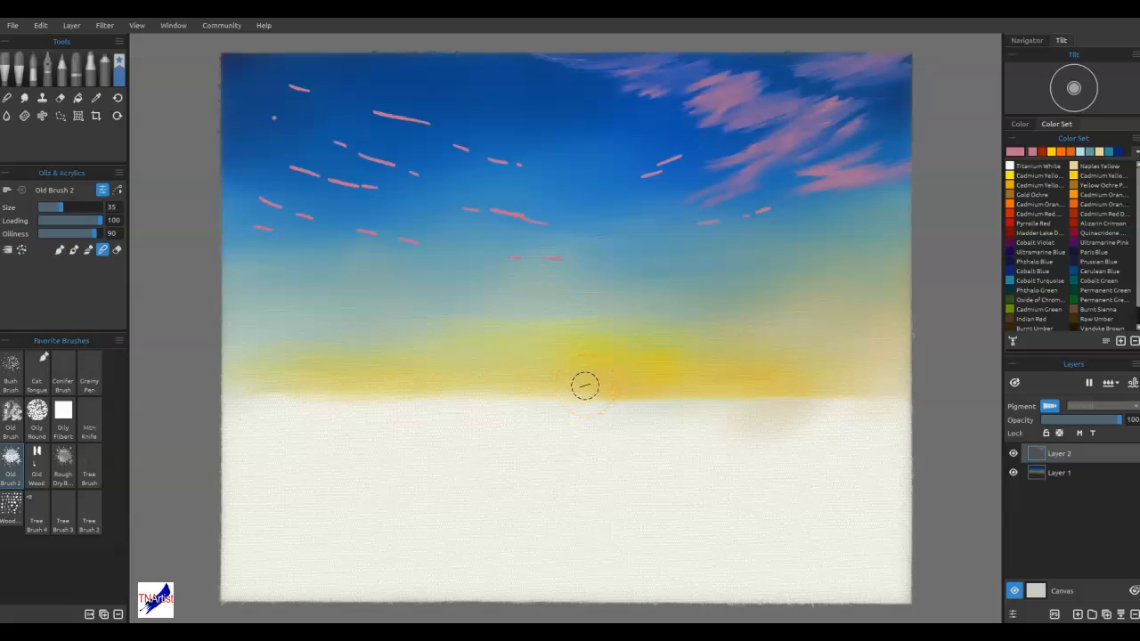
Blend the pink dashes near the main cloud and across the upper-left sky into faint wisps with Old Brush 2
{"action": "left_click", "coordinate": [652, 168]}
{"action": "left_click_drag", "start_coordinate": [793, 207], "coordinate": [742, 220]}
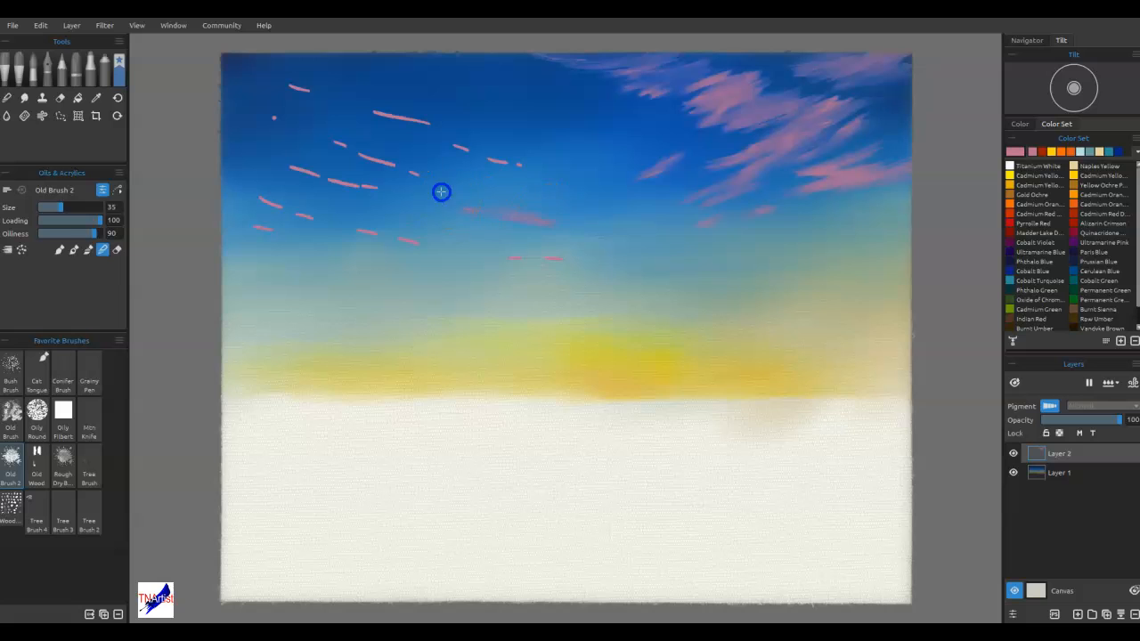
{"action": "mouse_move", "coordinate": [543, 156]}
{"action": "left_mouse_down"}
{"action": "mouse_move", "coordinate": [463, 147]}
{"action": "mouse_move", "coordinate": [531, 160]}
{"action": "mouse_move", "coordinate": [507, 162]}
{"action": "mouse_move", "coordinate": [502, 149]}
{"action": "mouse_move", "coordinate": [465, 151]}
{"action": "mouse_move", "coordinate": [506, 148]}
{"action": "mouse_move", "coordinate": [377, 116]}
{"action": "mouse_move", "coordinate": [466, 124]}
{"action": "mouse_move", "coordinate": [352, 108]}
{"action": "left_mouse_up"}
{"action": "mouse_move", "coordinate": [461, 119]}
{"action": "left_mouse_down"}
{"action": "mouse_move", "coordinate": [334, 104]}
{"action": "mouse_move", "coordinate": [304, 93]}
{"action": "mouse_move", "coordinate": [375, 94]}
{"action": "mouse_move", "coordinate": [259, 77]}
{"action": "left_mouse_up"}
{"action": "left_click_drag", "start_coordinate": [330, 94], "coordinate": [322, 110]}
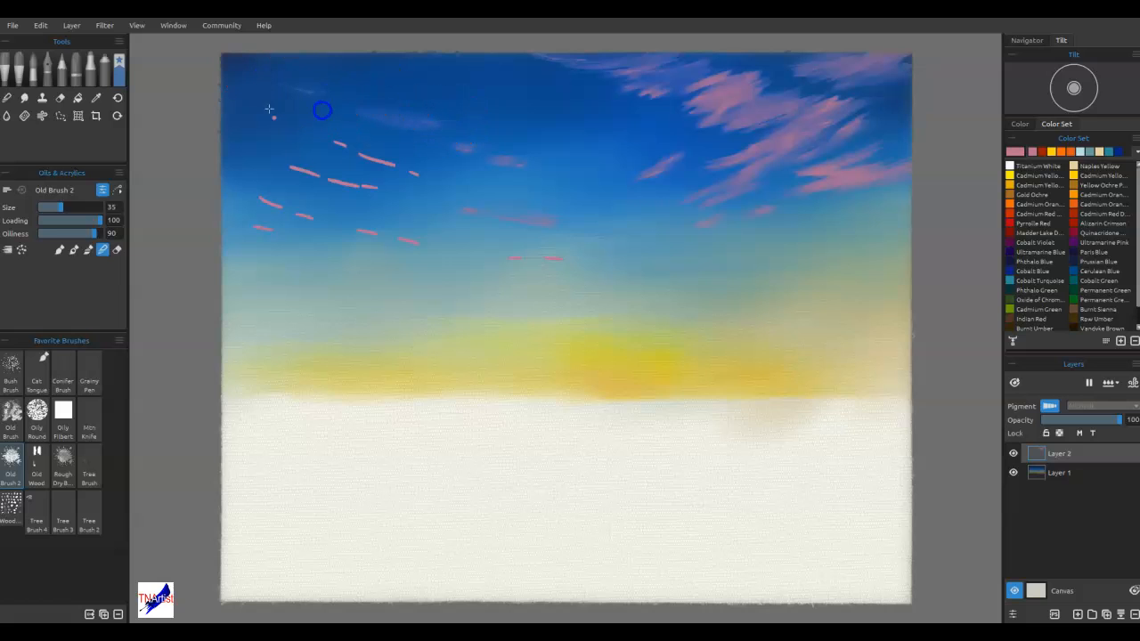
{"action": "left_click_drag", "start_coordinate": [406, 161], "coordinate": [326, 145]}
{"action": "left_click_drag", "start_coordinate": [417, 163], "coordinate": [364, 163]}
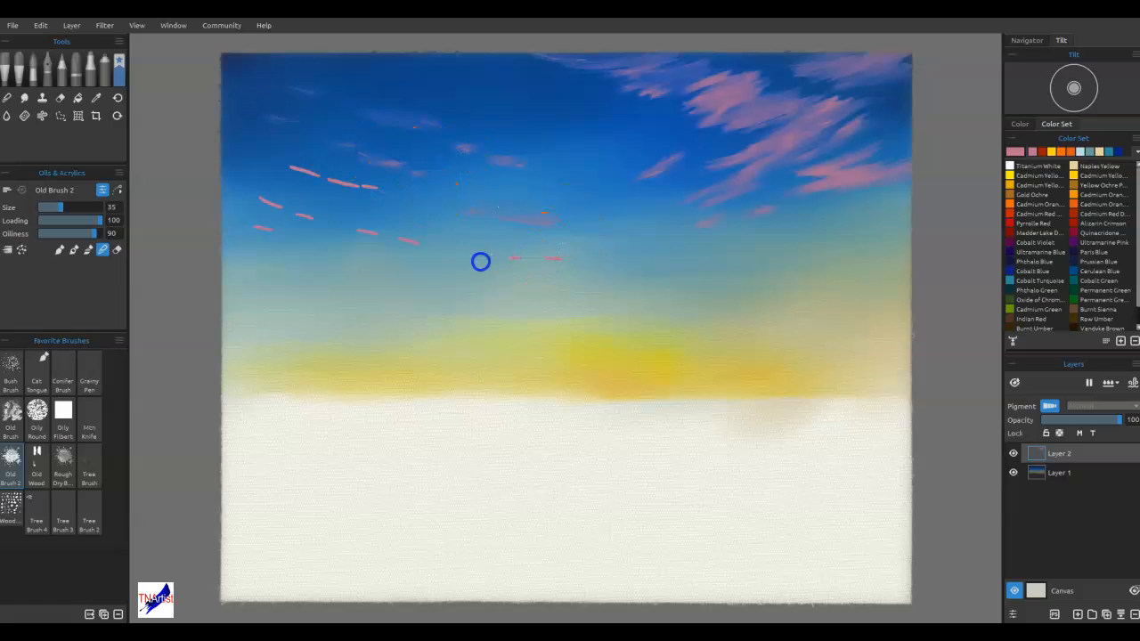
Blend the lower pink dashes in the left and central sky into thin horizontal wisps
{"action": "left_click_drag", "start_coordinate": [516, 259], "coordinate": [523, 256]}
{"action": "left_click_drag", "start_coordinate": [458, 244], "coordinate": [346, 227]}
{"action": "left_click_drag", "start_coordinate": [427, 228], "coordinate": [415, 226]}
{"action": "mouse_move", "coordinate": [384, 185]}
{"action": "left_mouse_down"}
{"action": "mouse_move", "coordinate": [231, 151]}
{"action": "mouse_move", "coordinate": [308, 202]}
{"action": "mouse_move", "coordinate": [231, 190]}
{"action": "left_mouse_up"}
{"action": "left_click_drag", "start_coordinate": [302, 210], "coordinate": [317, 211]}
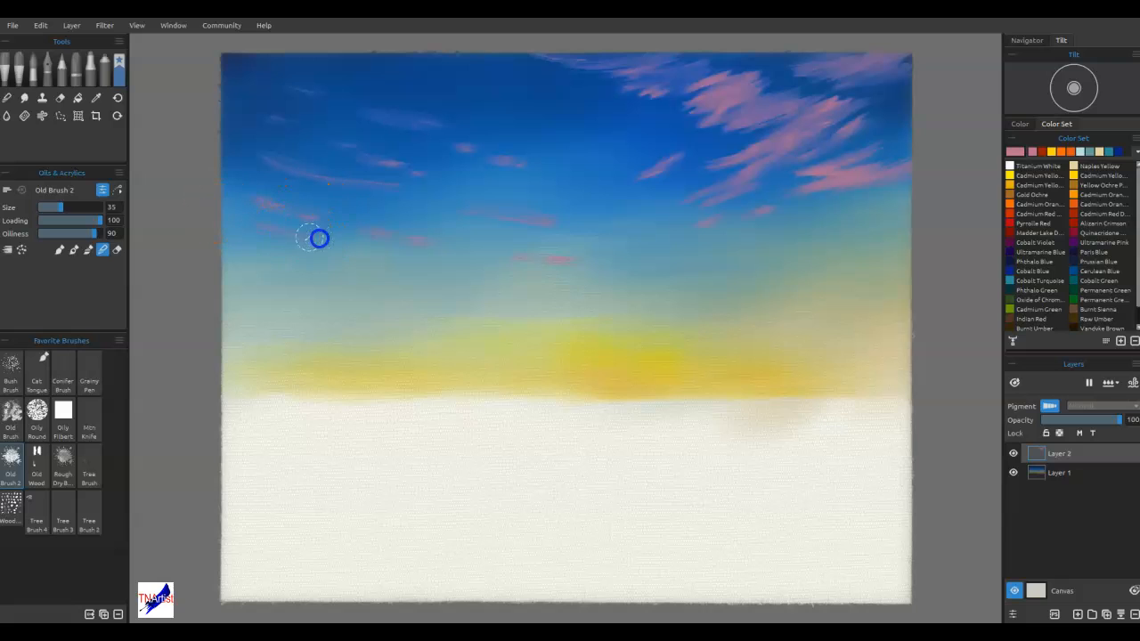
Soften the small left and central pink wisps further with sweeping strokes into the surrounding blue
{"action": "mouse_move", "coordinate": [327, 239]}
{"action": "left_mouse_down"}
{"action": "mouse_move", "coordinate": [343, 223]}
{"action": "mouse_move", "coordinate": [385, 228]}
{"action": "left_mouse_up"}
{"action": "left_click_drag", "start_coordinate": [447, 232], "coordinate": [444, 231]}
{"action": "mouse_move", "coordinate": [466, 222]}
{"action": "left_mouse_down"}
{"action": "mouse_move", "coordinate": [616, 232]}
{"action": "mouse_move", "coordinate": [632, 248]}
{"action": "left_mouse_up"}
{"action": "left_click_drag", "start_coordinate": [486, 257], "coordinate": [490, 256]}
{"action": "mouse_move", "coordinate": [563, 247]}
{"action": "left_mouse_down"}
{"action": "mouse_move", "coordinate": [556, 210]}
{"action": "mouse_move", "coordinate": [523, 244]}
{"action": "mouse_move", "coordinate": [426, 263]}
{"action": "left_mouse_up"}
{"action": "mouse_move", "coordinate": [367, 149]}
{"action": "left_mouse_down"}
{"action": "mouse_move", "coordinate": [487, 177]}
{"action": "mouse_move", "coordinate": [409, 122]}
{"action": "mouse_move", "coordinate": [559, 160]}
{"action": "left_mouse_up"}
{"action": "mouse_move", "coordinate": [411, 124]}
{"action": "left_mouse_down"}
{"action": "mouse_move", "coordinate": [590, 179]}
{"action": "mouse_move", "coordinate": [549, 175]}
{"action": "left_mouse_up"}
{"action": "mouse_move", "coordinate": [286, 143]}
{"action": "left_mouse_down"}
{"action": "mouse_move", "coordinate": [408, 183]}
{"action": "mouse_move", "coordinate": [400, 191]}
{"action": "mouse_move", "coordinate": [238, 141]}
{"action": "left_mouse_up"}
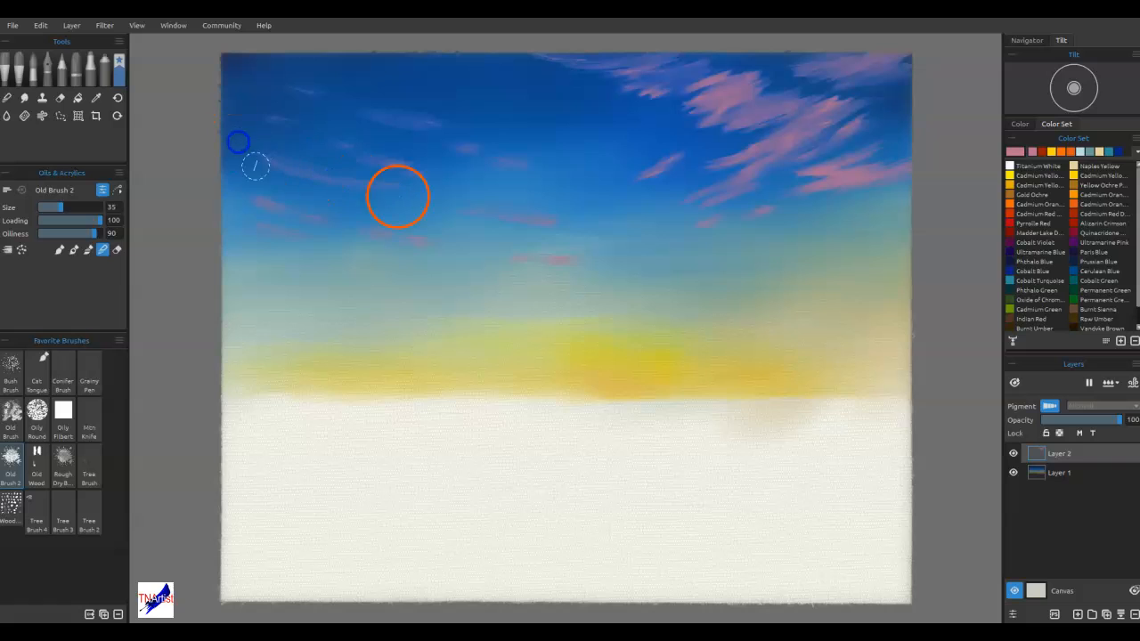
Fade the long curved pink wisp and its neighbours in the left sky with repeated slanted blending strokes
{"action": "mouse_move", "coordinate": [272, 197]}
{"action": "left_mouse_down"}
{"action": "mouse_move", "coordinate": [384, 226]}
{"action": "mouse_move", "coordinate": [390, 247]}
{"action": "left_mouse_up"}
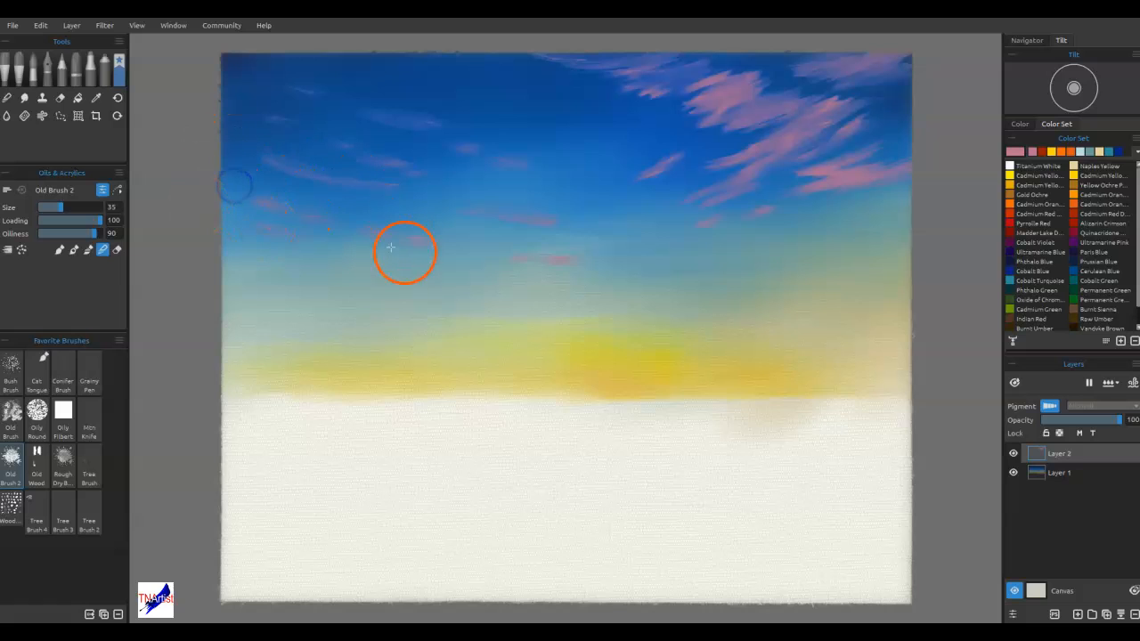
{"action": "left_click_drag", "start_coordinate": [536, 258], "coordinate": [493, 248]}
{"action": "mouse_move", "coordinate": [576, 172]}
{"action": "left_mouse_down"}
{"action": "mouse_move", "coordinate": [444, 140]}
{"action": "mouse_move", "coordinate": [553, 156]}
{"action": "mouse_move", "coordinate": [323, 145]}
{"action": "left_mouse_up"}
{"action": "mouse_move", "coordinate": [449, 164]}
{"action": "left_mouse_down"}
{"action": "mouse_move", "coordinate": [300, 143]}
{"action": "mouse_move", "coordinate": [315, 173]}
{"action": "left_mouse_up"}
{"action": "left_click_drag", "start_coordinate": [406, 182], "coordinate": [236, 153]}
{"action": "left_click_drag", "start_coordinate": [378, 134], "coordinate": [229, 84]}
{"action": "mouse_move", "coordinate": [504, 111]}
{"action": "left_mouse_down"}
{"action": "mouse_move", "coordinate": [401, 128]}
{"action": "mouse_move", "coordinate": [383, 110]}
{"action": "left_mouse_up"}
{"action": "left_click_drag", "start_coordinate": [544, 254], "coordinate": [617, 259]}
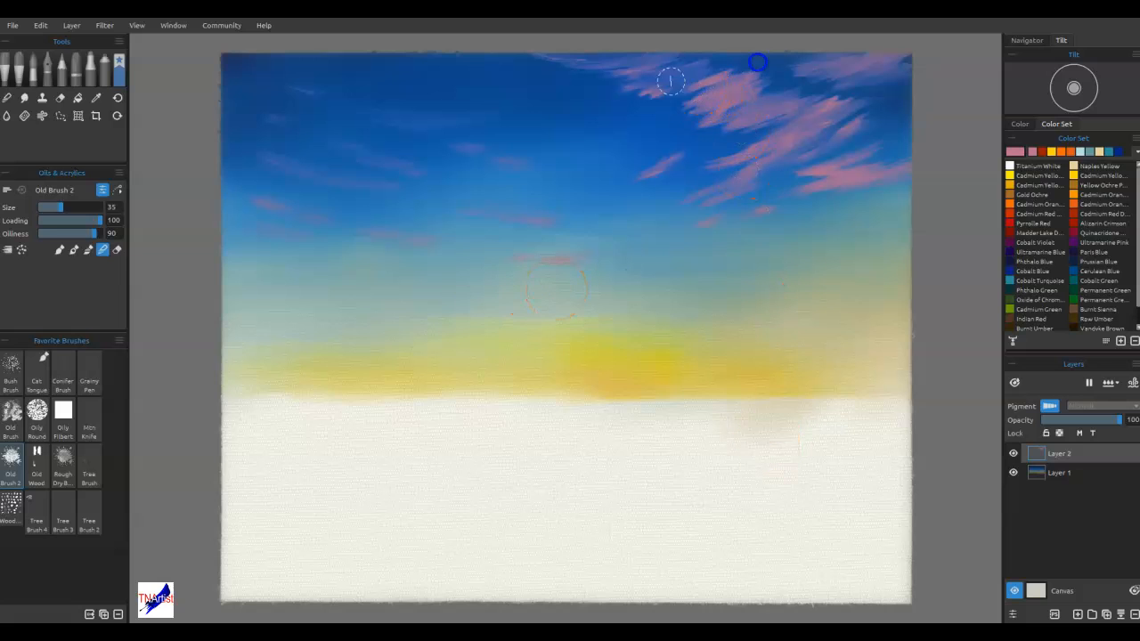
Blend the pink clouds along the canvas's top edge and through the body of the main cloud
{"action": "left_click_drag", "start_coordinate": [612, 76], "coordinate": [690, 63]}
{"action": "left_click_drag", "start_coordinate": [567, 58], "coordinate": [666, 49]}
{"action": "left_click_drag", "start_coordinate": [829, 106], "coordinate": [727, 140]}
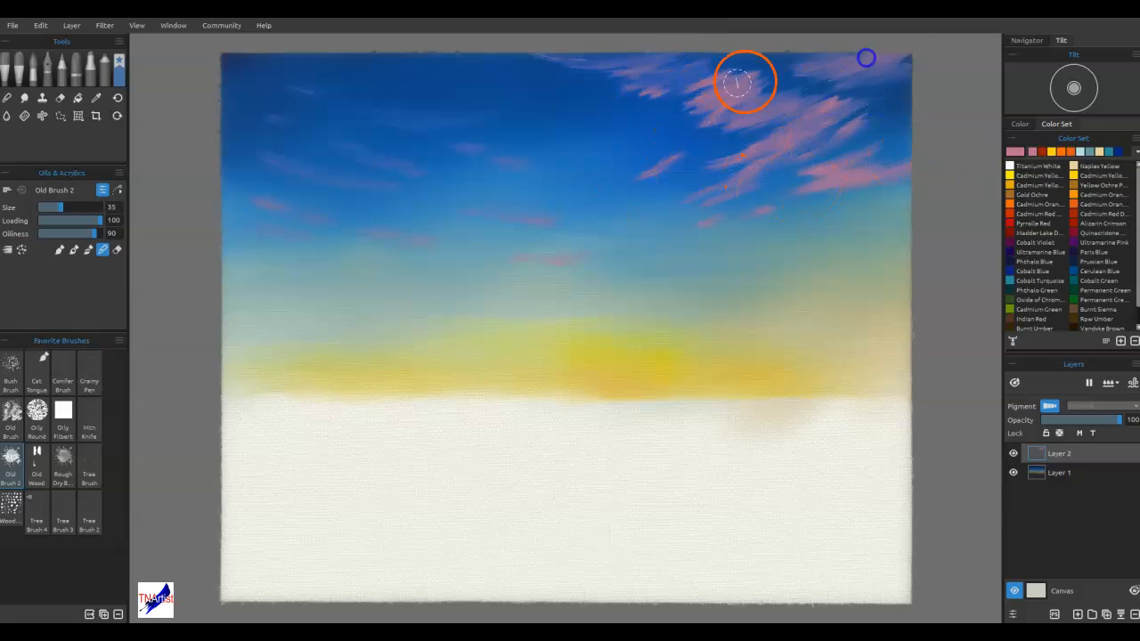
{"action": "left_click_drag", "start_coordinate": [768, 64], "coordinate": [882, 47]}
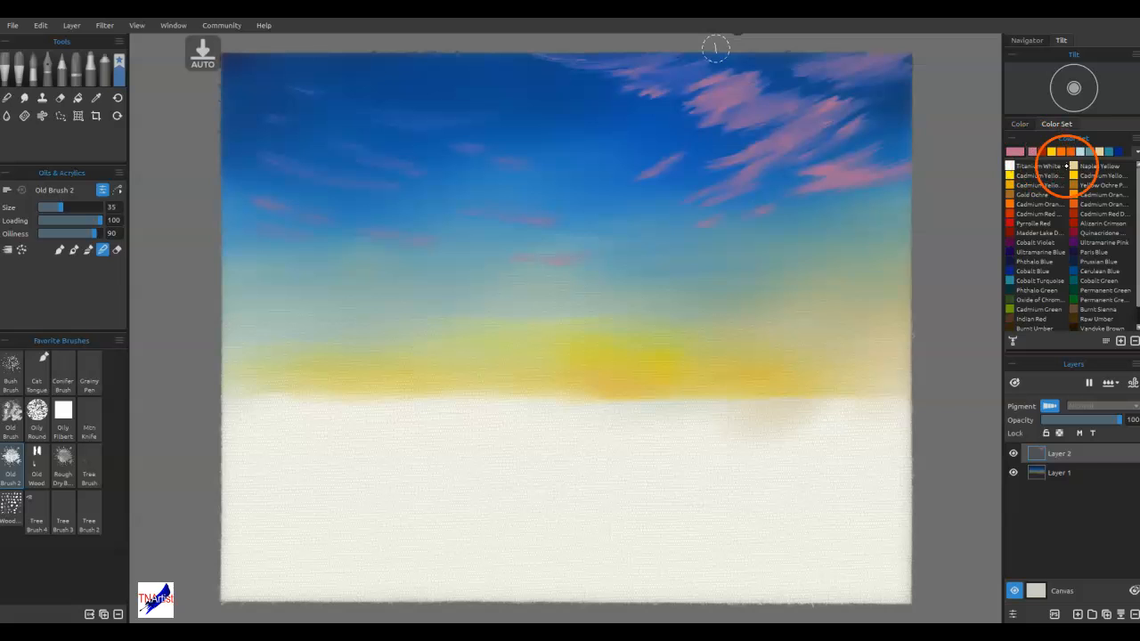
Paint a long slanted orange (#e25712) cloud streak from the left canvas edge toward the horizon glow, extending its tip in Cadmium Yellow
{"action": "left_click", "coordinate": [1071, 153]}
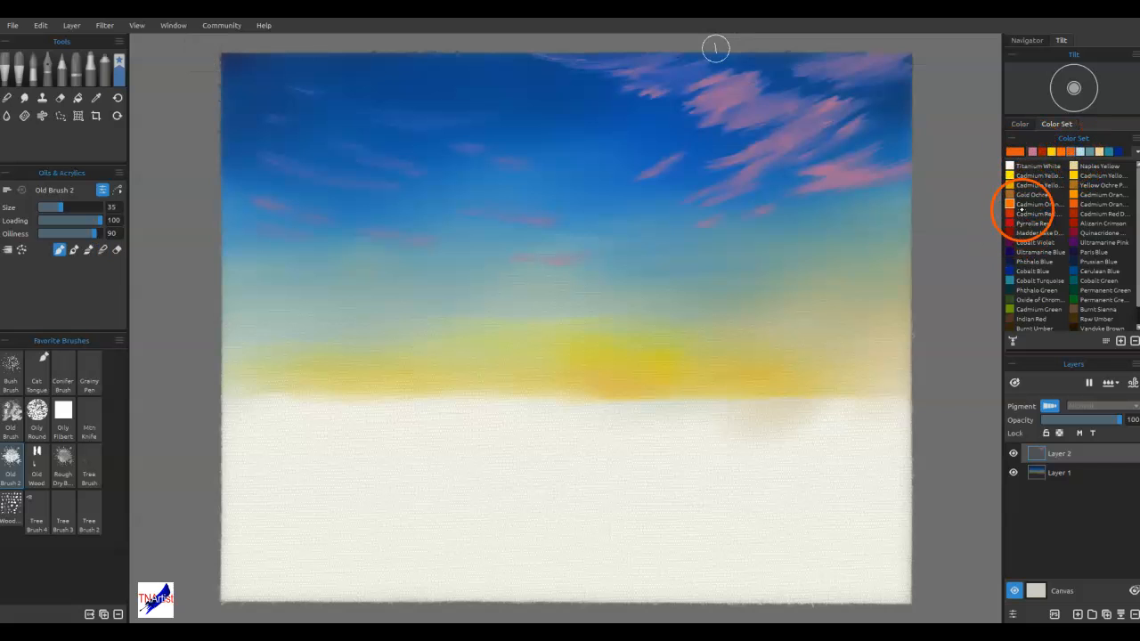
{"action": "left_click", "coordinate": [1014, 150]}
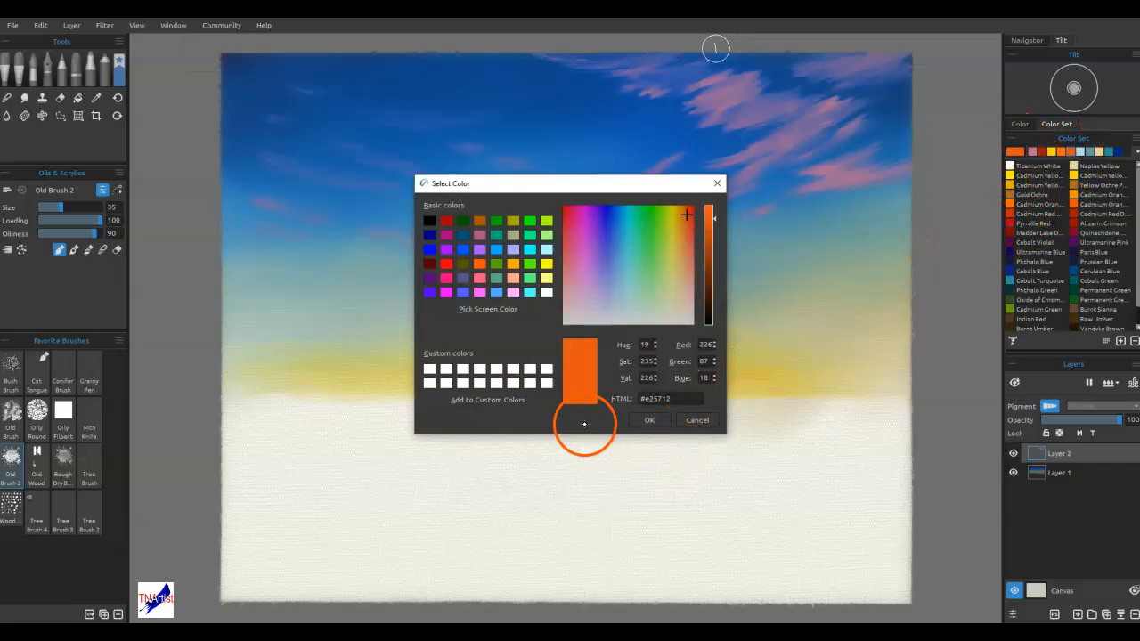
{"action": "left_click", "coordinate": [649, 419]}
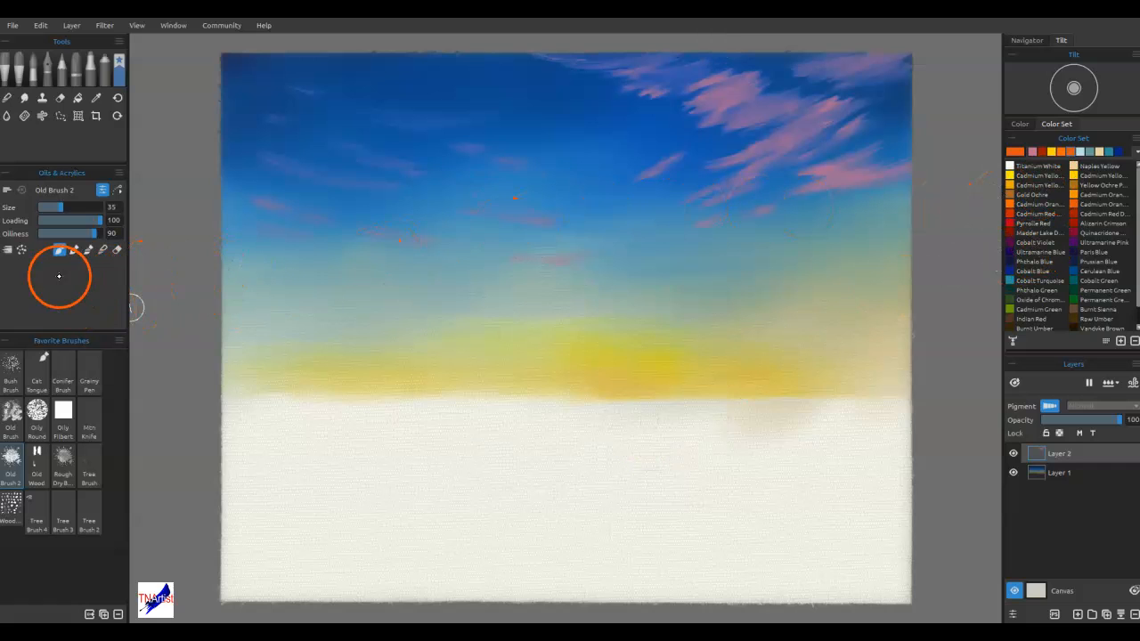
{"action": "mouse_move", "coordinate": [546, 325]}
{"action": "left_mouse_down"}
{"action": "mouse_move", "coordinate": [587, 326]}
{"action": "mouse_move", "coordinate": [386, 304]}
{"action": "mouse_move", "coordinate": [426, 302]}
{"action": "mouse_move", "coordinate": [220, 264]}
{"action": "left_mouse_up"}
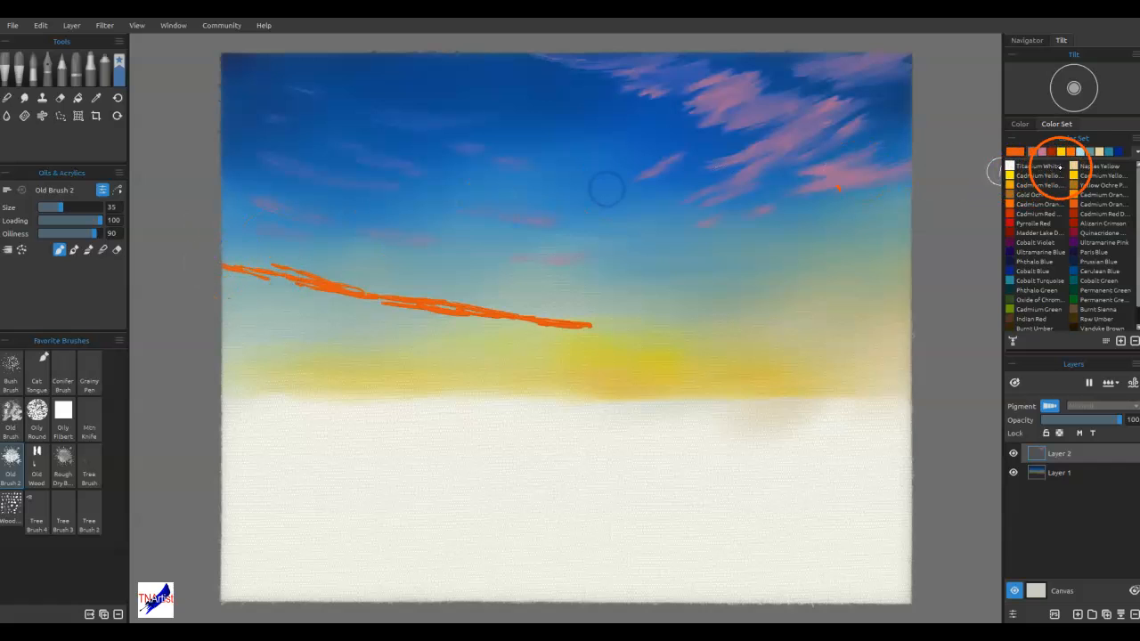
{"action": "mouse_move", "coordinate": [615, 324]}
{"action": "left_mouse_down"}
{"action": "mouse_move", "coordinate": [567, 326]}
{"action": "mouse_move", "coordinate": [668, 333]}
{"action": "mouse_move", "coordinate": [509, 329]}
{"action": "left_mouse_up"}
{"action": "left_click", "coordinate": [1035, 175]}
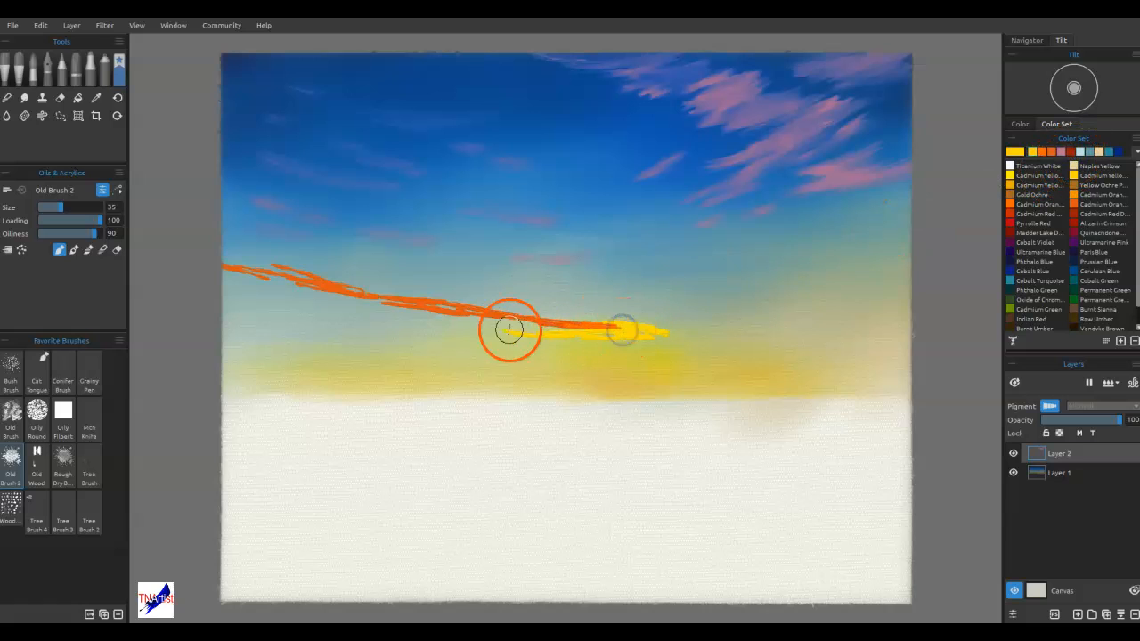
Add dark red (RGB 163, 27, 0) accents along the orange streak and muted pink strokes beneath its left half
{"action": "left_click", "coordinate": [1069, 151]}
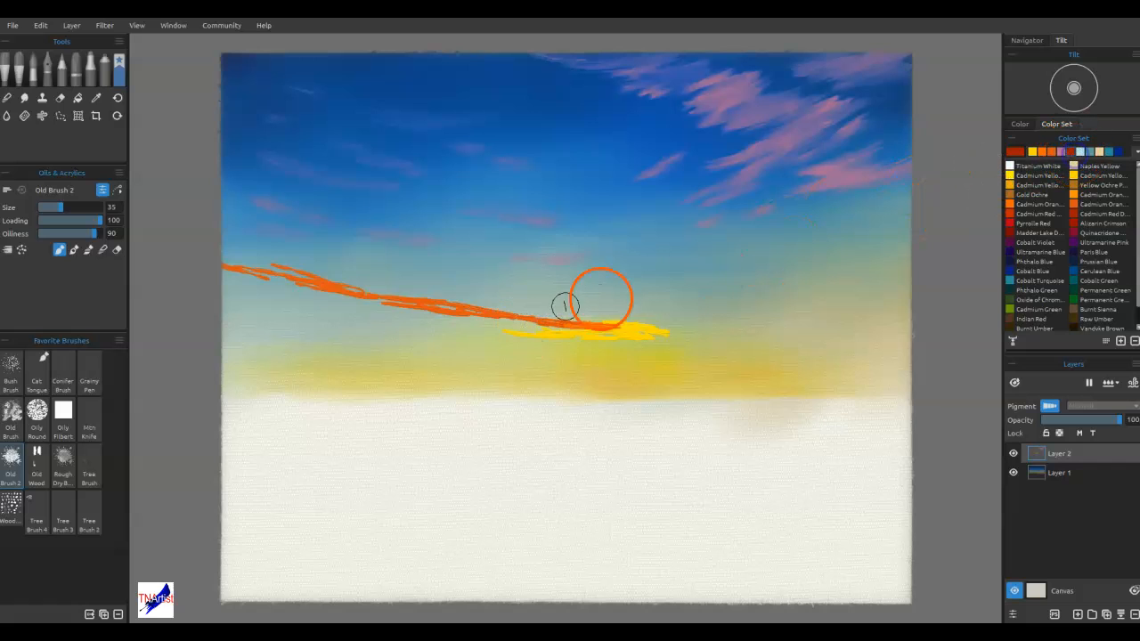
{"action": "left_click", "coordinate": [1019, 154]}
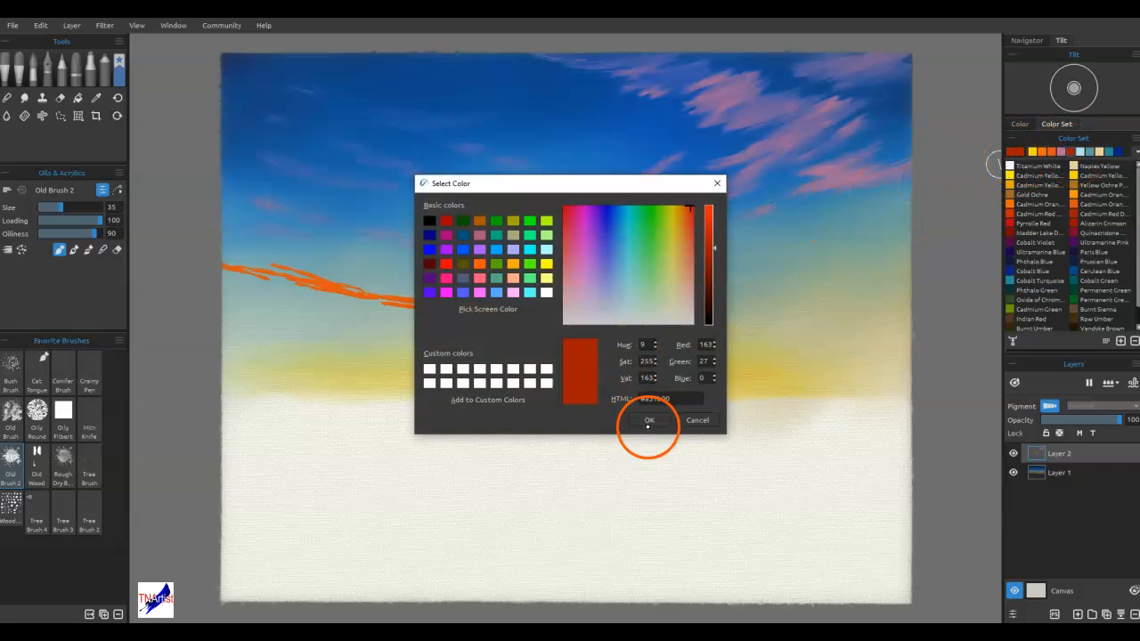
{"action": "left_click", "coordinate": [649, 421]}
{"action": "mouse_move", "coordinate": [457, 317]}
{"action": "left_mouse_down"}
{"action": "mouse_move", "coordinate": [502, 321]}
{"action": "mouse_move", "coordinate": [295, 280]}
{"action": "mouse_move", "coordinate": [230, 285]}
{"action": "left_mouse_up"}
{"action": "left_click", "coordinate": [1074, 152]}
{"action": "mouse_move", "coordinate": [234, 285]}
{"action": "left_mouse_down"}
{"action": "mouse_move", "coordinate": [305, 285]}
{"action": "mouse_move", "coordinate": [398, 308]}
{"action": "left_mouse_up"}
{"action": "left_click_drag", "start_coordinate": [306, 307], "coordinate": [343, 314]}
{"action": "left_click_drag", "start_coordinate": [270, 309], "coordinate": [322, 319]}
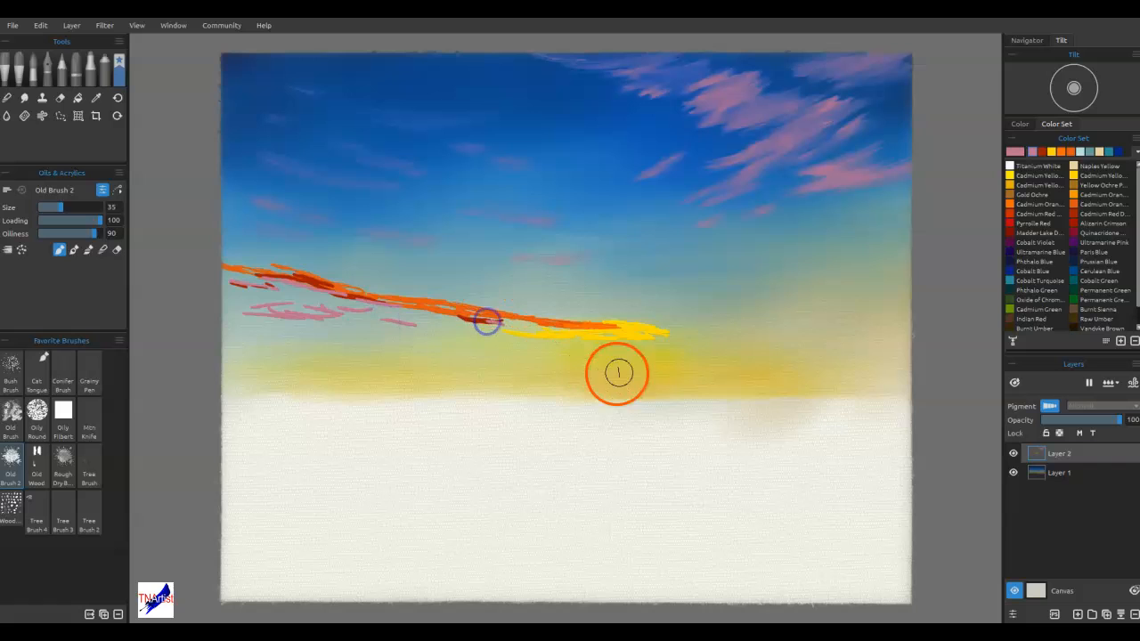
Blend the orange, red and yellow streak into one cloud band from its yellow tip to the left edge with Old Brush 2 in blend mode
{"action": "left_click", "coordinate": [103, 249]}
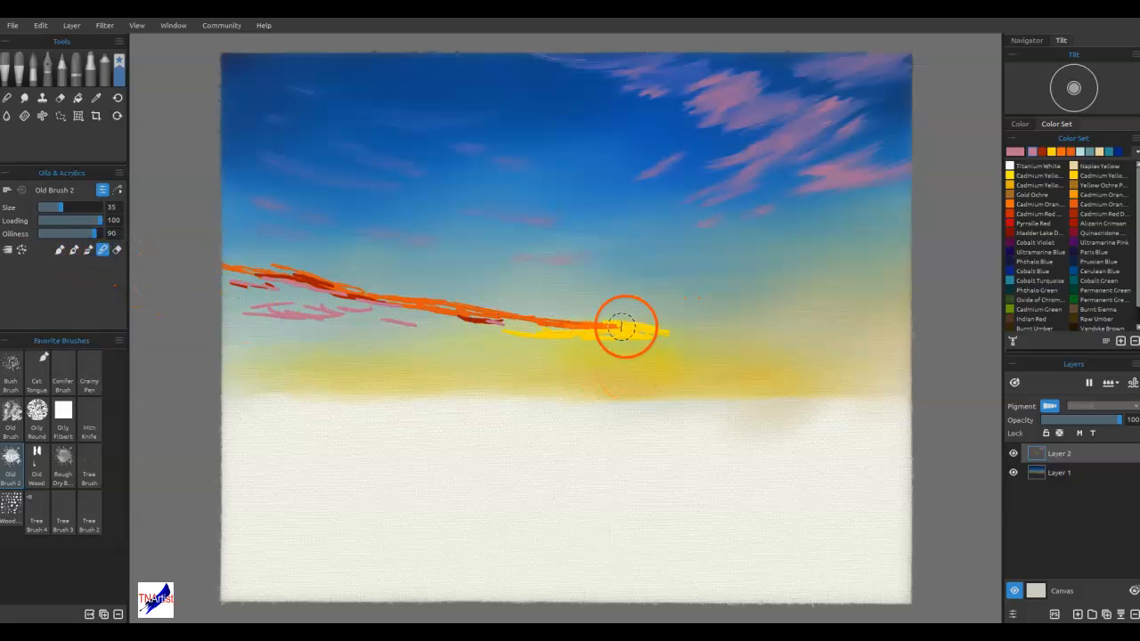
{"action": "mouse_move", "coordinate": [623, 328]}
{"action": "left_mouse_down"}
{"action": "mouse_move", "coordinate": [683, 328]}
{"action": "mouse_move", "coordinate": [615, 338]}
{"action": "mouse_move", "coordinate": [598, 322]}
{"action": "mouse_move", "coordinate": [576, 338]}
{"action": "mouse_move", "coordinate": [618, 330]}
{"action": "mouse_move", "coordinate": [537, 326]}
{"action": "mouse_move", "coordinate": [637, 330]}
{"action": "mouse_move", "coordinate": [558, 320]}
{"action": "left_mouse_up"}
{"action": "left_click_drag", "start_coordinate": [632, 329], "coordinate": [485, 320]}
{"action": "left_click_drag", "start_coordinate": [580, 326], "coordinate": [375, 295]}
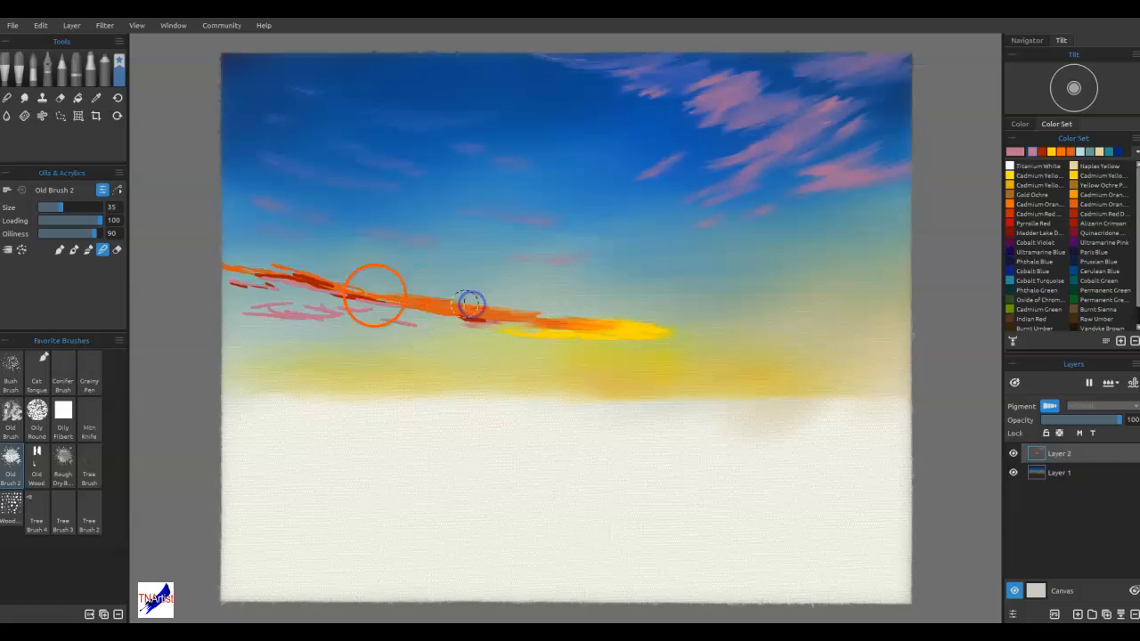
{"action": "left_click_drag", "start_coordinate": [466, 311], "coordinate": [227, 263]}
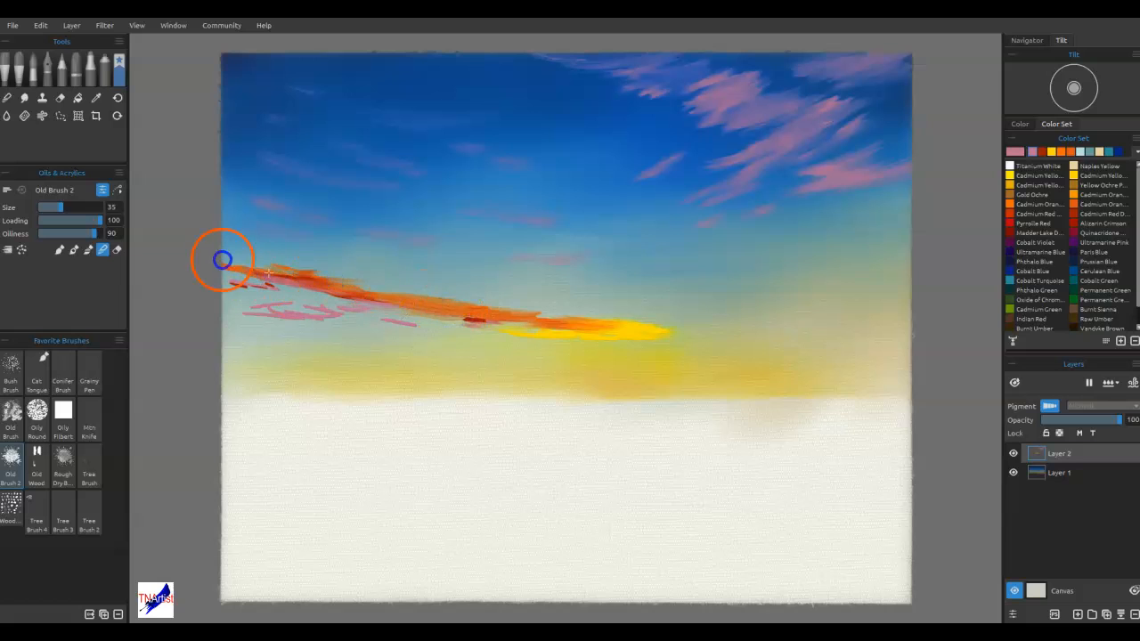
{"action": "left_click", "coordinate": [295, 281]}
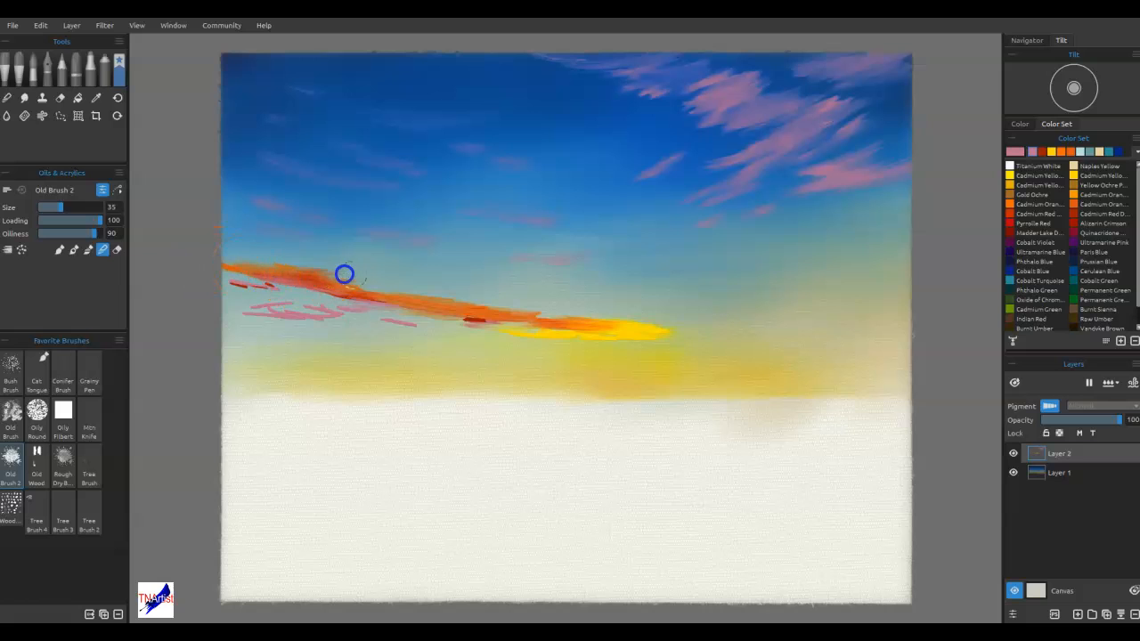
Merge the pink underside into the orange band and pull its yellow end farther right along the horizon
{"action": "left_click_drag", "start_coordinate": [407, 308], "coordinate": [326, 287]}
{"action": "mouse_move", "coordinate": [360, 322]}
{"action": "left_mouse_down"}
{"action": "mouse_move", "coordinate": [405, 323]}
{"action": "mouse_move", "coordinate": [383, 321]}
{"action": "left_mouse_up"}
{"action": "mouse_move", "coordinate": [498, 349]}
{"action": "left_mouse_down"}
{"action": "mouse_move", "coordinate": [466, 319]}
{"action": "mouse_move", "coordinate": [668, 332]}
{"action": "mouse_move", "coordinate": [424, 316]}
{"action": "mouse_move", "coordinate": [466, 302]}
{"action": "mouse_move", "coordinate": [447, 319]}
{"action": "mouse_move", "coordinate": [250, 280]}
{"action": "mouse_move", "coordinate": [484, 318]}
{"action": "mouse_move", "coordinate": [555, 311]}
{"action": "mouse_move", "coordinate": [469, 321]}
{"action": "mouse_move", "coordinate": [733, 330]}
{"action": "mouse_move", "coordinate": [674, 336]}
{"action": "mouse_move", "coordinate": [681, 317]}
{"action": "mouse_move", "coordinate": [794, 339]}
{"action": "mouse_move", "coordinate": [804, 330]}
{"action": "mouse_move", "coordinate": [761, 344]}
{"action": "mouse_move", "coordinate": [694, 331]}
{"action": "mouse_move", "coordinate": [721, 333]}
{"action": "mouse_move", "coordinate": [504, 339]}
{"action": "mouse_move", "coordinate": [481, 327]}
{"action": "left_mouse_up"}
{"action": "mouse_move", "coordinate": [562, 323]}
{"action": "left_mouse_down"}
{"action": "mouse_move", "coordinate": [488, 332]}
{"action": "mouse_move", "coordinate": [507, 329]}
{"action": "left_mouse_up"}
{"action": "left_click_drag", "start_coordinate": [610, 317], "coordinate": [611, 319]}
{"action": "left_click_drag", "start_coordinate": [525, 321], "coordinate": [682, 318]}
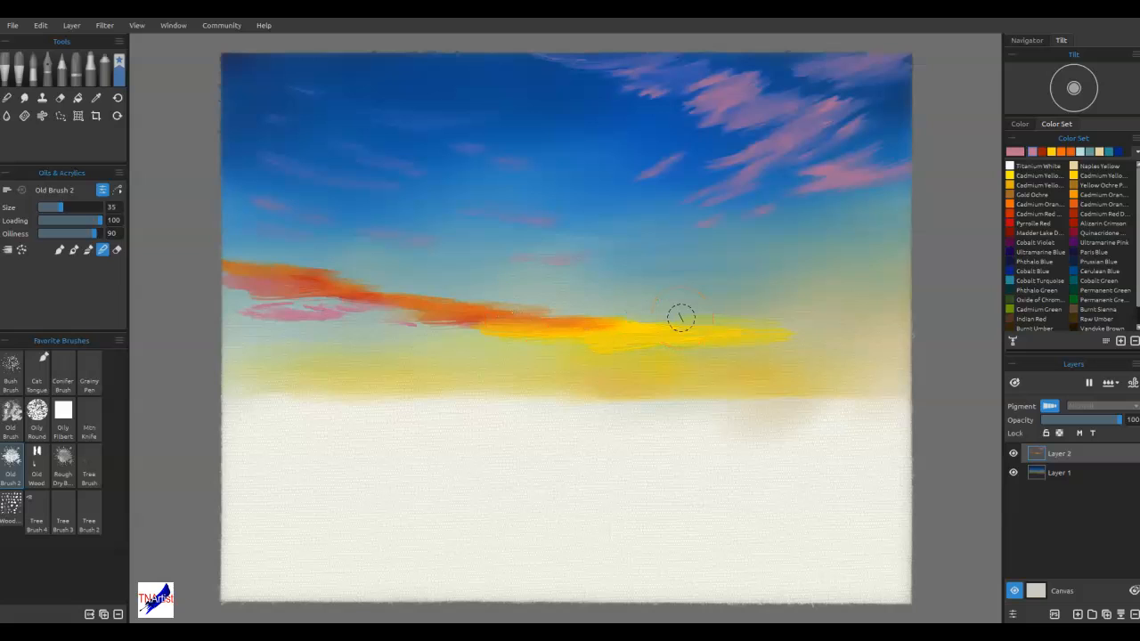
{"action": "mouse_move", "coordinate": [630, 305]}
{"action": "left_mouse_down"}
{"action": "mouse_move", "coordinate": [455, 323]}
{"action": "mouse_move", "coordinate": [237, 303]}
{"action": "mouse_move", "coordinate": [336, 306]}
{"action": "left_mouse_up"}
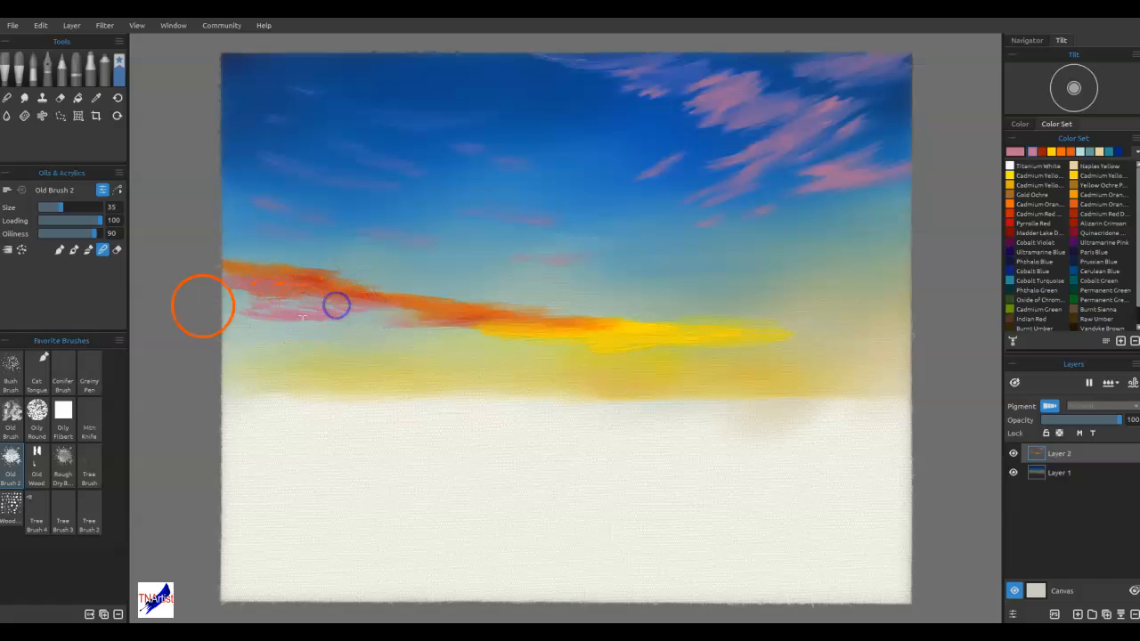
Smooth the whole orange and yellow cloud band with the Soft blend brush at size 35, including its pink underside
{"action": "left_click", "coordinate": [7, 97]}
{"action": "mouse_move", "coordinate": [490, 348]}
{"action": "left_mouse_down"}
{"action": "mouse_move", "coordinate": [632, 330]}
{"action": "mouse_move", "coordinate": [786, 334]}
{"action": "mouse_move", "coordinate": [772, 323]}
{"action": "mouse_move", "coordinate": [549, 329]}
{"action": "mouse_move", "coordinate": [507, 325]}
{"action": "mouse_move", "coordinate": [484, 306]}
{"action": "mouse_move", "coordinate": [423, 306]}
{"action": "left_mouse_up"}
{"action": "left_click_drag", "start_coordinate": [513, 309], "coordinate": [341, 310]}
{"action": "left_click_drag", "start_coordinate": [456, 291], "coordinate": [255, 298]}
{"action": "left_click_drag", "start_coordinate": [414, 284], "coordinate": [243, 274]}
{"action": "mouse_move", "coordinate": [229, 302]}
{"action": "left_mouse_down"}
{"action": "mouse_move", "coordinate": [349, 313]}
{"action": "mouse_move", "coordinate": [249, 321]}
{"action": "mouse_move", "coordinate": [355, 329]}
{"action": "mouse_move", "coordinate": [422, 315]}
{"action": "mouse_move", "coordinate": [408, 331]}
{"action": "mouse_move", "coordinate": [584, 352]}
{"action": "mouse_move", "coordinate": [516, 344]}
{"action": "mouse_move", "coordinate": [733, 349]}
{"action": "left_mouse_up"}
{"action": "left_click_drag", "start_coordinate": [625, 357], "coordinate": [827, 340]}
{"action": "mouse_move", "coordinate": [706, 340]}
{"action": "left_mouse_down"}
{"action": "mouse_move", "coordinate": [922, 322]}
{"action": "mouse_move", "coordinate": [710, 325]}
{"action": "mouse_move", "coordinate": [864, 318]}
{"action": "left_mouse_up"}
{"action": "left_click_drag", "start_coordinate": [650, 316], "coordinate": [806, 315]}
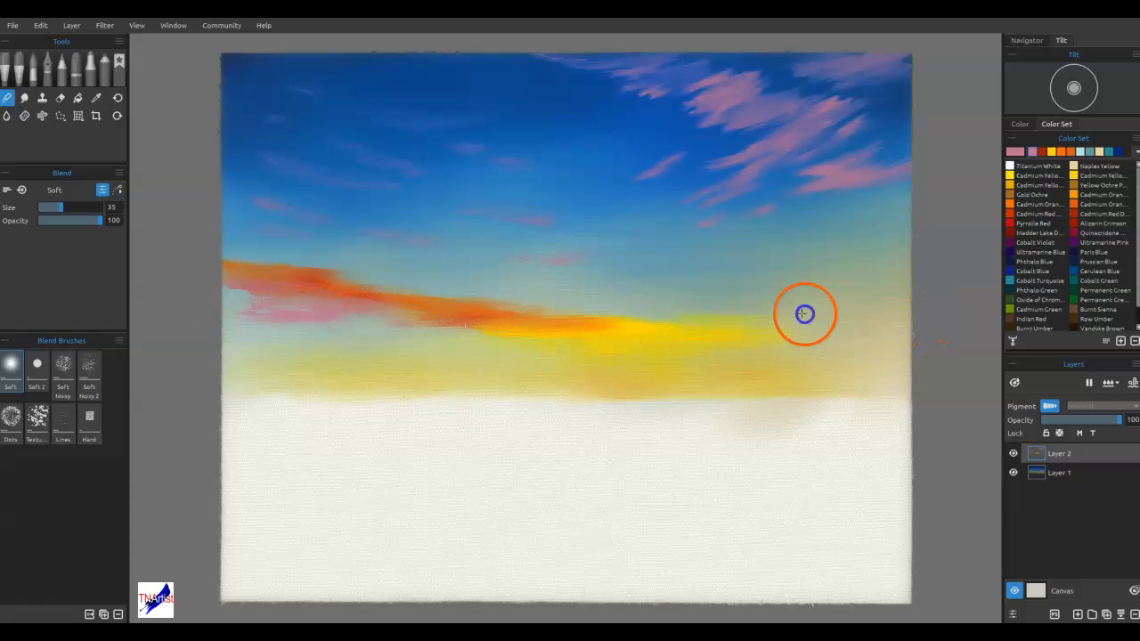
Feather the upper edge of the orange and yellow band into the blue sky along its full length
{"action": "left_click_drag", "start_coordinate": [572, 328], "coordinate": [684, 326]}
{"action": "mouse_move", "coordinate": [453, 349]}
{"action": "left_mouse_down"}
{"action": "mouse_move", "coordinate": [505, 342]}
{"action": "mouse_move", "coordinate": [675, 357]}
{"action": "mouse_move", "coordinate": [758, 344]}
{"action": "left_mouse_up"}
{"action": "left_click_drag", "start_coordinate": [555, 318], "coordinate": [709, 297]}
{"action": "left_click_drag", "start_coordinate": [599, 316], "coordinate": [747, 311]}
{"action": "left_click_drag", "start_coordinate": [545, 316], "coordinate": [620, 315]}
{"action": "left_click_drag", "start_coordinate": [466, 303], "coordinate": [565, 309]}
{"action": "left_click_drag", "start_coordinate": [392, 287], "coordinate": [493, 298]}
{"action": "mouse_move", "coordinate": [357, 285]}
{"action": "left_mouse_down"}
{"action": "mouse_move", "coordinate": [445, 285]}
{"action": "mouse_move", "coordinate": [410, 293]}
{"action": "mouse_move", "coordinate": [432, 296]}
{"action": "left_mouse_up"}
{"action": "left_click_drag", "start_coordinate": [275, 295], "coordinate": [370, 279]}
{"action": "left_click_drag", "start_coordinate": [247, 272], "coordinate": [310, 260]}
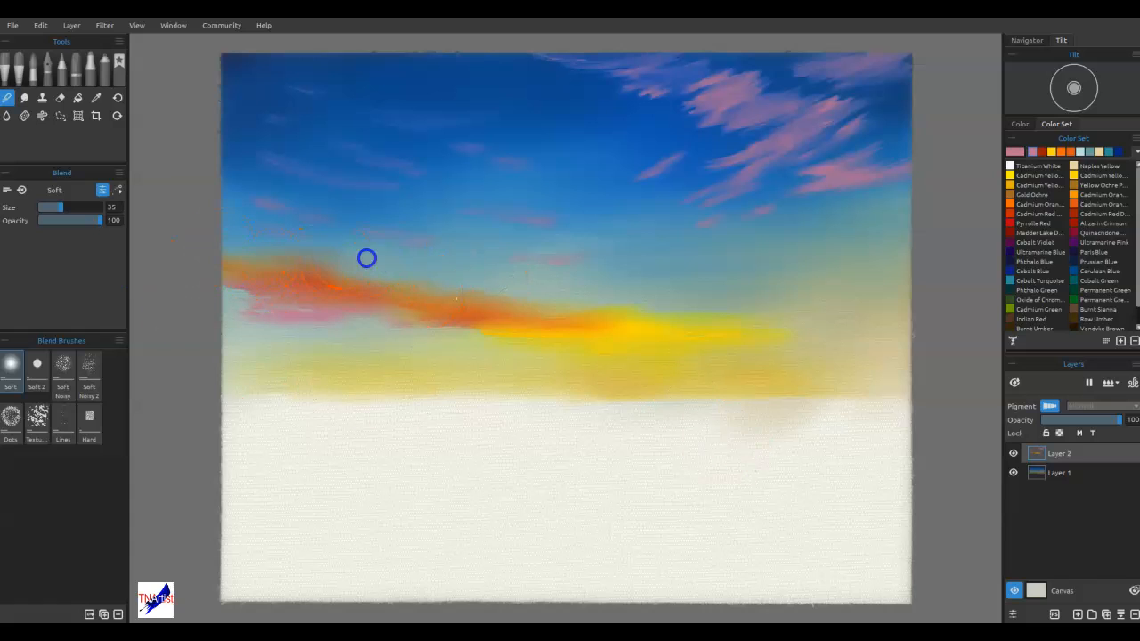
Soften the faint wisps above the band's left half and melt the pink underside into the sky below
{"action": "left_click_drag", "start_coordinate": [313, 258], "coordinate": [359, 270]}
{"action": "mouse_move", "coordinate": [297, 225]}
{"action": "left_mouse_down"}
{"action": "mouse_move", "coordinate": [389, 225]}
{"action": "mouse_move", "coordinate": [462, 245]}
{"action": "left_mouse_up"}
{"action": "left_click_drag", "start_coordinate": [348, 229], "coordinate": [469, 268]}
{"action": "left_click_drag", "start_coordinate": [252, 290], "coordinate": [364, 318]}
{"action": "left_click_drag", "start_coordinate": [277, 303], "coordinate": [336, 309]}
{"action": "left_click_drag", "start_coordinate": [236, 307], "coordinate": [389, 317]}
Soften the pink clouds in the right sky and the small wisps beside them
{"action": "mouse_move", "coordinate": [863, 183]}
{"action": "left_mouse_down"}
{"action": "mouse_move", "coordinate": [829, 173]}
{"action": "mouse_move", "coordinate": [912, 152]}
{"action": "mouse_move", "coordinate": [796, 174]}
{"action": "left_mouse_up"}
{"action": "mouse_move", "coordinate": [891, 133]}
{"action": "left_mouse_down"}
{"action": "mouse_move", "coordinate": [894, 159]}
{"action": "mouse_move", "coordinate": [756, 169]}
{"action": "mouse_move", "coordinate": [883, 92]}
{"action": "mouse_move", "coordinate": [701, 152]}
{"action": "mouse_move", "coordinate": [677, 120]}
{"action": "mouse_move", "coordinate": [787, 52]}
{"action": "left_mouse_up"}
{"action": "mouse_move", "coordinate": [663, 67]}
{"action": "left_mouse_down"}
{"action": "mouse_move", "coordinate": [630, 61]}
{"action": "mouse_move", "coordinate": [649, 89]}
{"action": "mouse_move", "coordinate": [908, 62]}
{"action": "mouse_move", "coordinate": [791, 208]}
{"action": "mouse_move", "coordinate": [718, 176]}
{"action": "mouse_move", "coordinate": [634, 176]}
{"action": "left_mouse_up"}
{"action": "left_click_drag", "start_coordinate": [590, 194], "coordinate": [543, 206]}
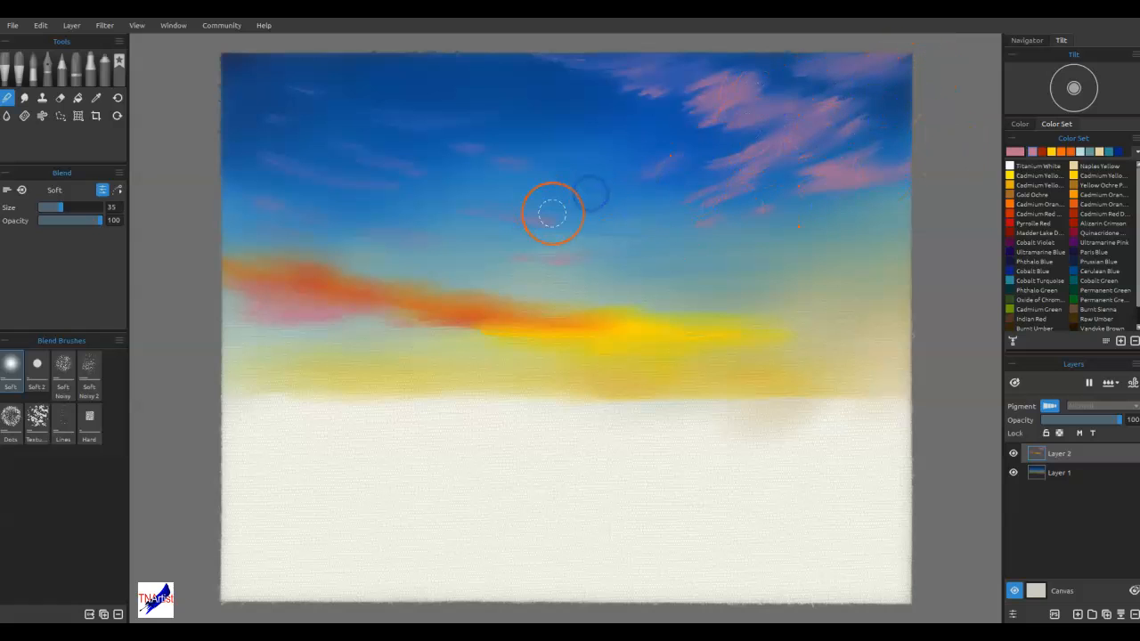
Feather the lower edge of the orange band from its centre toward the left edge
{"action": "left_click_drag", "start_coordinate": [542, 323], "coordinate": [417, 328]}
{"action": "left_click_drag", "start_coordinate": [582, 323], "coordinate": [450, 332]}
{"action": "left_click_drag", "start_coordinate": [486, 318], "coordinate": [348, 324]}
{"action": "left_click_drag", "start_coordinate": [529, 323], "coordinate": [351, 303]}
{"action": "mouse_move", "coordinate": [442, 328]}
{"action": "left_mouse_down"}
{"action": "mouse_move", "coordinate": [314, 315]}
{"action": "mouse_move", "coordinate": [264, 323]}
{"action": "left_mouse_up"}
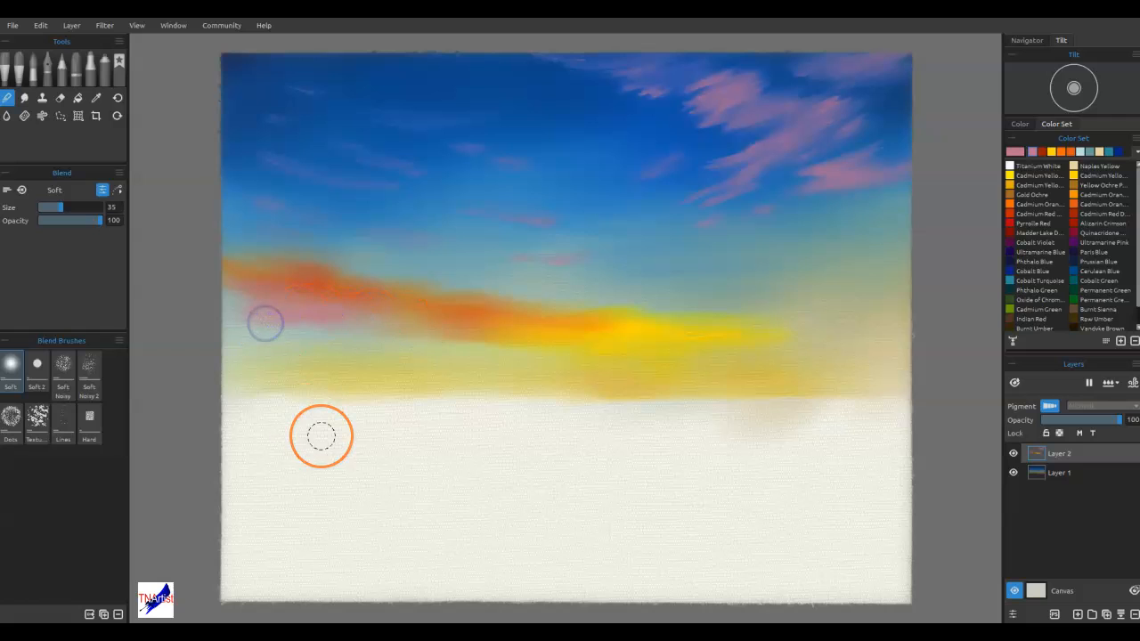
Spread the yellow end of the band softly to the right and upward into the surrounding sky
{"action": "mouse_move", "coordinate": [660, 391]}
{"action": "left_mouse_down"}
{"action": "mouse_move", "coordinate": [631, 335]}
{"action": "mouse_move", "coordinate": [648, 328]}
{"action": "mouse_move", "coordinate": [803, 335]}
{"action": "mouse_move", "coordinate": [738, 343]}
{"action": "mouse_move", "coordinate": [847, 340]}
{"action": "left_mouse_up"}
{"action": "left_click_drag", "start_coordinate": [711, 338], "coordinate": [847, 338]}
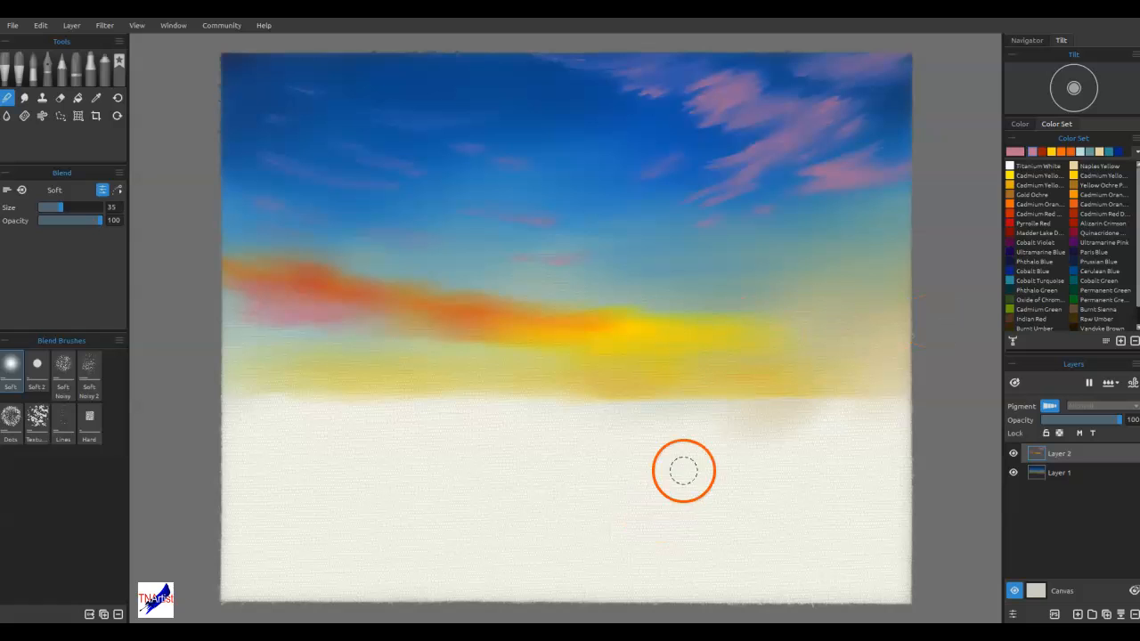
{"action": "mouse_move", "coordinate": [620, 326]}
{"action": "left_mouse_down"}
{"action": "mouse_move", "coordinate": [765, 300]}
{"action": "mouse_move", "coordinate": [620, 304]}
{"action": "mouse_move", "coordinate": [764, 312]}
{"action": "left_mouse_up"}
{"action": "left_click_drag", "start_coordinate": [769, 313], "coordinate": [525, 313]}
{"action": "left_click_drag", "start_coordinate": [517, 314], "coordinate": [716, 299]}
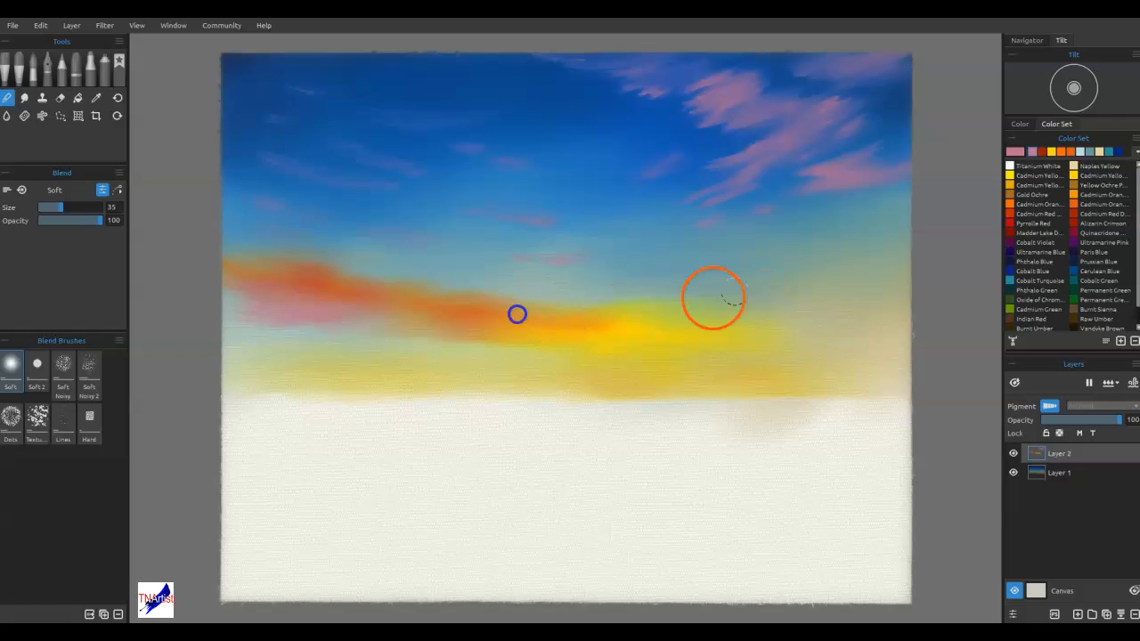
{"action": "left_click_drag", "start_coordinate": [765, 498], "coordinate": [769, 484]}
Blend the underside of the band's middle section into the pale yellow horizon with repeated horizontal strokes
{"action": "mouse_move", "coordinate": [604, 337]}
{"action": "left_mouse_down"}
{"action": "mouse_move", "coordinate": [586, 334]}
{"action": "mouse_move", "coordinate": [572, 310]}
{"action": "mouse_move", "coordinate": [629, 308]}
{"action": "mouse_move", "coordinate": [471, 306]}
{"action": "left_mouse_up"}
{"action": "mouse_move", "coordinate": [476, 305]}
{"action": "left_mouse_down"}
{"action": "mouse_move", "coordinate": [576, 316]}
{"action": "mouse_move", "coordinate": [464, 325]}
{"action": "mouse_move", "coordinate": [483, 342]}
{"action": "mouse_move", "coordinate": [425, 351]}
{"action": "left_mouse_up"}
{"action": "left_click_drag", "start_coordinate": [563, 349], "coordinate": [466, 358]}
{"action": "left_click_drag", "start_coordinate": [465, 359], "coordinate": [478, 356]}
{"action": "left_click_drag", "start_coordinate": [576, 341], "coordinate": [465, 343]}
{"action": "left_click_drag", "start_coordinate": [522, 342], "coordinate": [440, 348]}
{"action": "left_click_drag", "start_coordinate": [553, 351], "coordinate": [409, 344]}
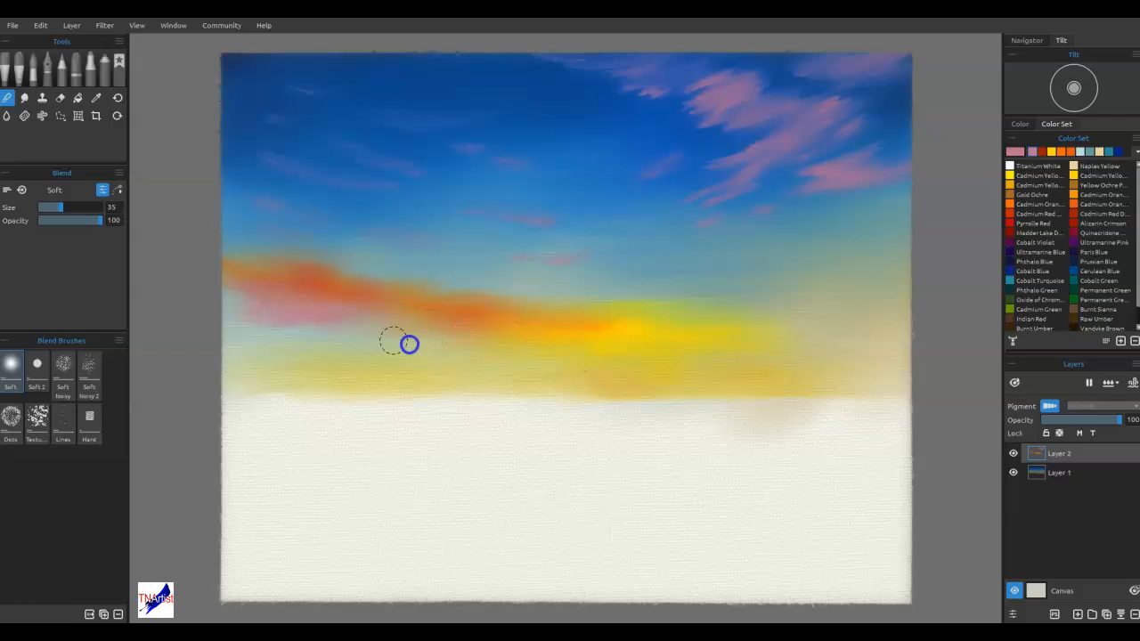
Smooth the orange-to-yellow transition at the band's centre and feather the sky just above it
{"action": "left_click_drag", "start_coordinate": [829, 421], "coordinate": [792, 398]}
{"action": "mouse_move", "coordinate": [669, 327]}
{"action": "left_mouse_down"}
{"action": "mouse_move", "coordinate": [617, 339]}
{"action": "mouse_move", "coordinate": [623, 326]}
{"action": "mouse_move", "coordinate": [602, 327]}
{"action": "left_mouse_up"}
{"action": "left_click_drag", "start_coordinate": [768, 326], "coordinate": [699, 327]}
{"action": "left_click_drag", "start_coordinate": [588, 323], "coordinate": [539, 325]}
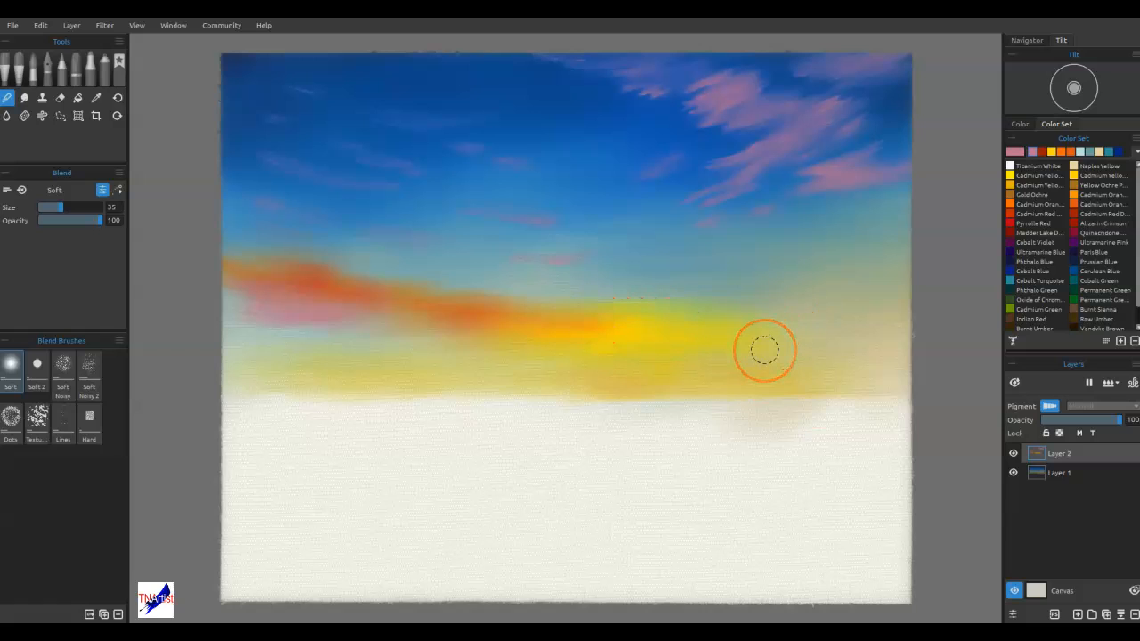
{"action": "mouse_move", "coordinate": [707, 295]}
{"action": "left_mouse_down"}
{"action": "mouse_move", "coordinate": [628, 300]}
{"action": "mouse_move", "coordinate": [837, 288]}
{"action": "left_mouse_up"}
{"action": "left_click_drag", "start_coordinate": [583, 288], "coordinate": [479, 319]}
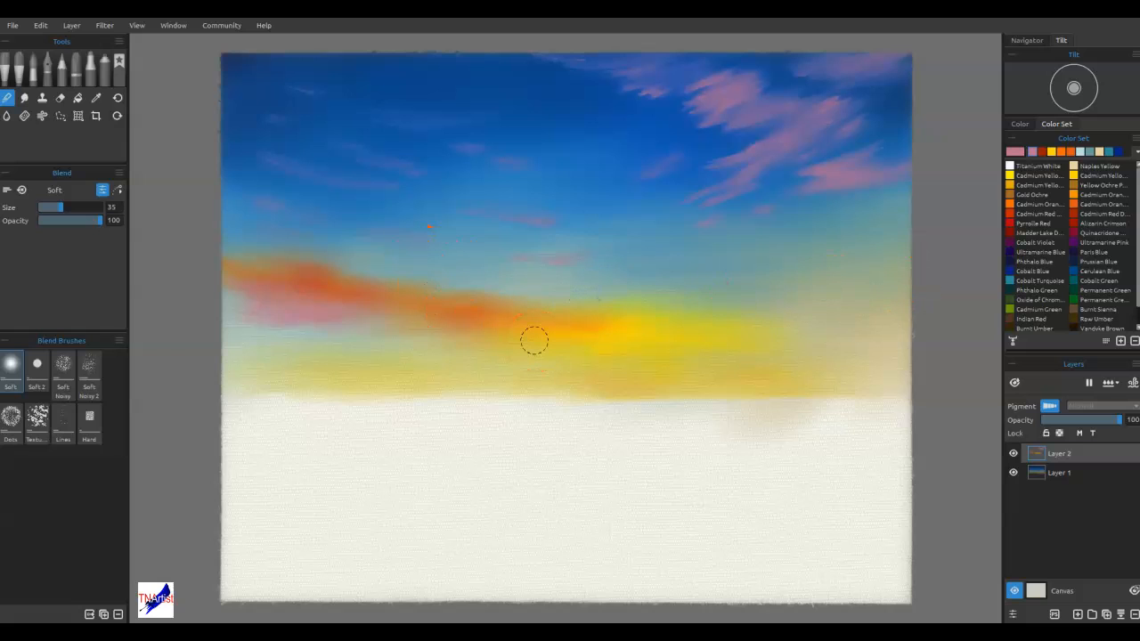
{"action": "left_click", "coordinate": [416, 441]}
{"action": "left_click", "coordinate": [405, 441]}
{"action": "left_click_drag", "start_coordinate": [227, 418], "coordinate": [239, 418]}
{"action": "left_click", "coordinate": [220, 433]}
{"action": "left_click", "coordinate": [220, 448]}
Soften the top of the orange band and feather the pink clouds in the upper right of the sky
{"action": "left_click_drag", "start_coordinate": [433, 324], "coordinate": [463, 308]}
{"action": "left_click", "coordinate": [690, 102]}
{"action": "left_click", "coordinate": [193, 359]}
{"action": "left_click", "coordinate": [139, 354]}
{"action": "left_click_drag", "start_coordinate": [715, 113], "coordinate": [763, 106]}
{"action": "left_click_drag", "start_coordinate": [662, 121], "coordinate": [747, 92]}
{"action": "mouse_move", "coordinate": [634, 95]}
{"action": "left_mouse_down"}
{"action": "mouse_move", "coordinate": [724, 77]}
{"action": "mouse_move", "coordinate": [621, 89]}
{"action": "left_mouse_up"}
{"action": "left_click_drag", "start_coordinate": [824, 70], "coordinate": [888, 71]}
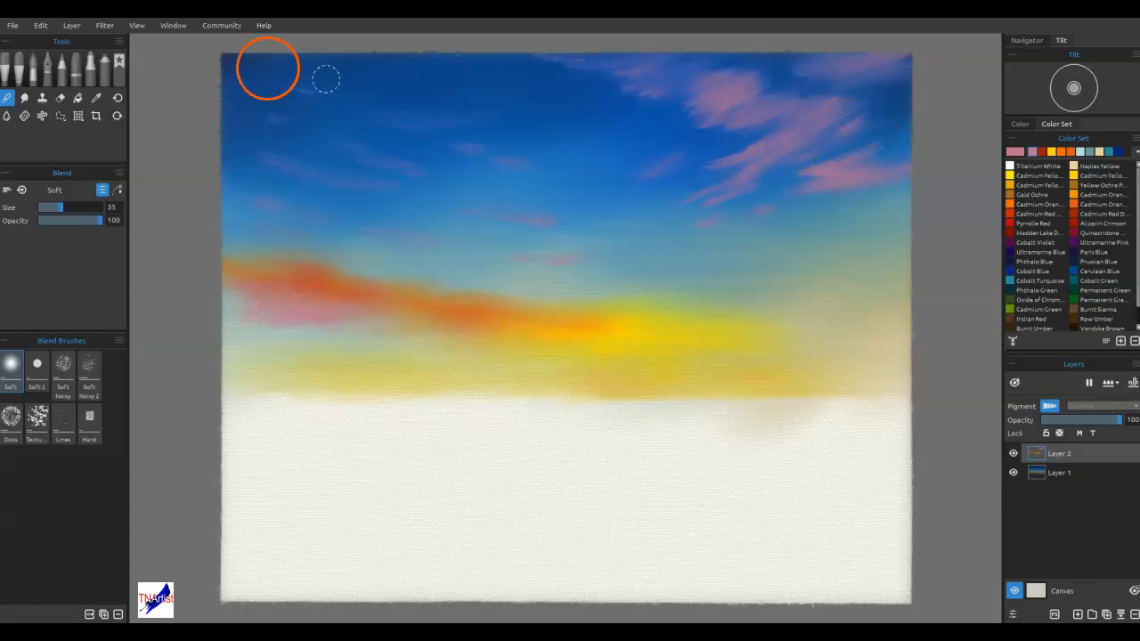
Warp the cloud layer with a 3-split grid, lifting the orange band's left end and stretching the pink clouds outward
{"action": "left_click", "coordinate": [79, 116]}
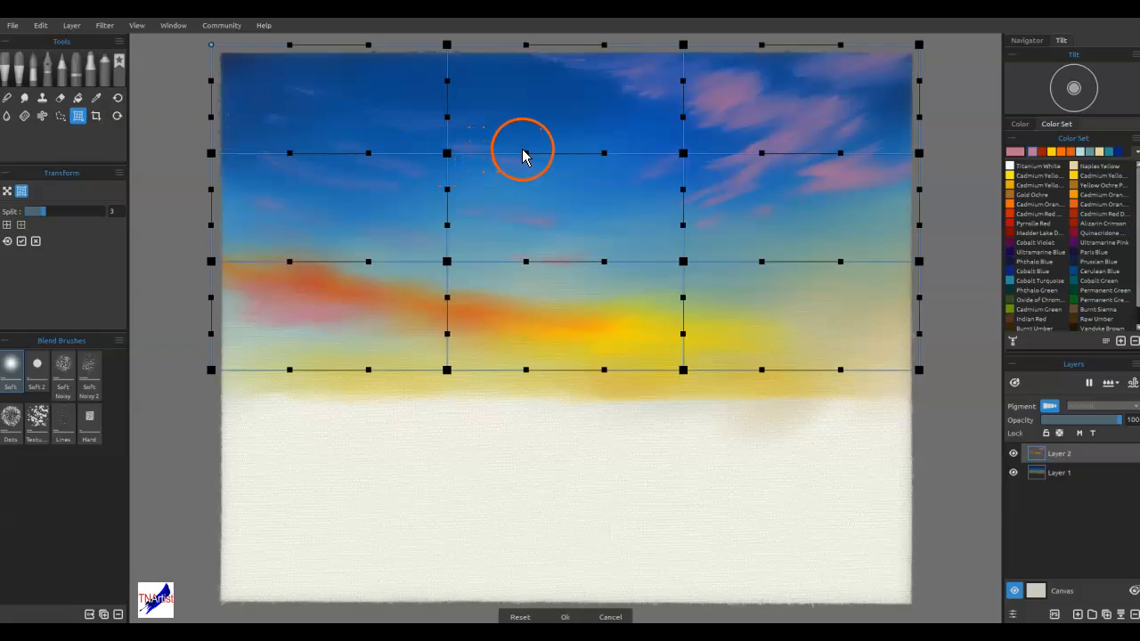
{"action": "left_click_drag", "start_coordinate": [527, 150], "coordinate": [526, 147]}
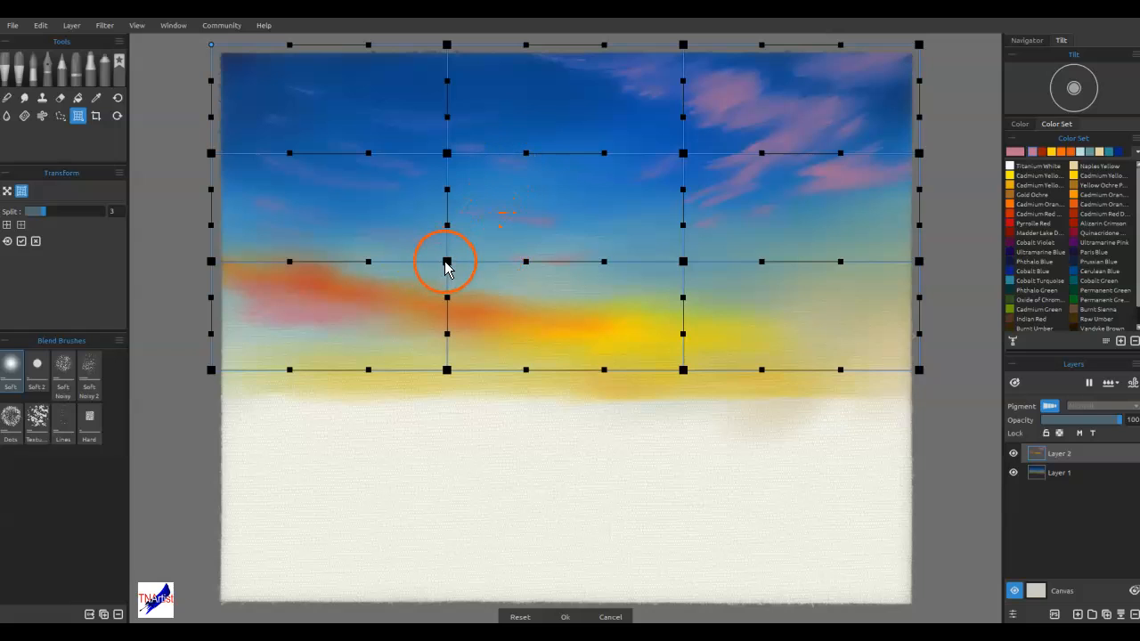
{"action": "left_click_drag", "start_coordinate": [446, 265], "coordinate": [440, 268]}
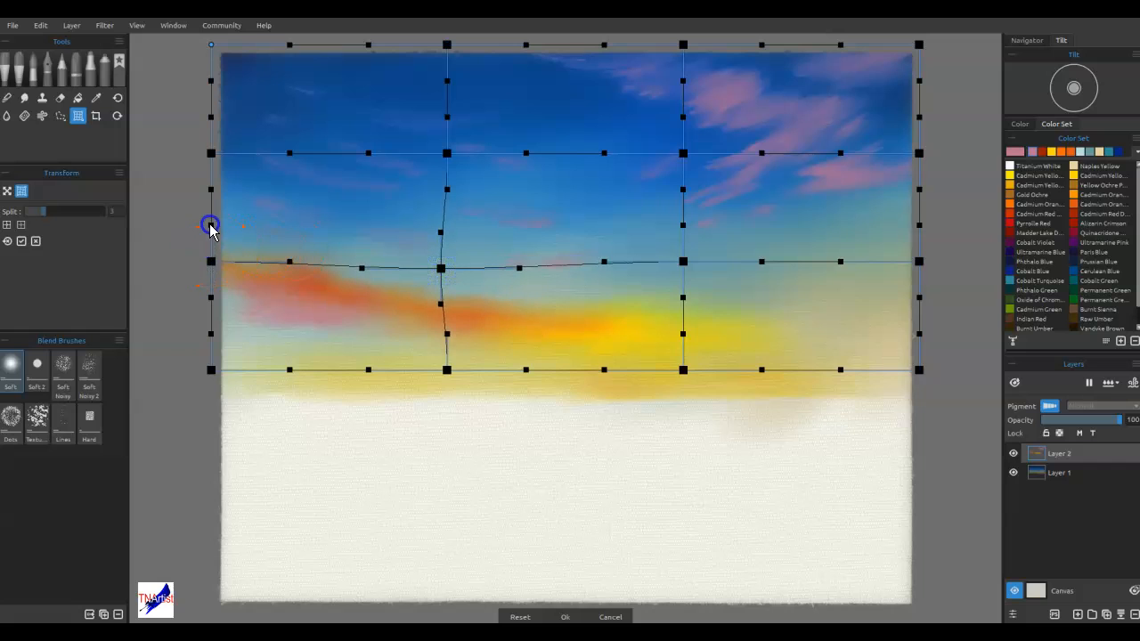
{"action": "left_click_drag", "start_coordinate": [210, 259], "coordinate": [207, 232]}
{"action": "left_click_drag", "start_coordinate": [919, 153], "coordinate": [946, 156]}
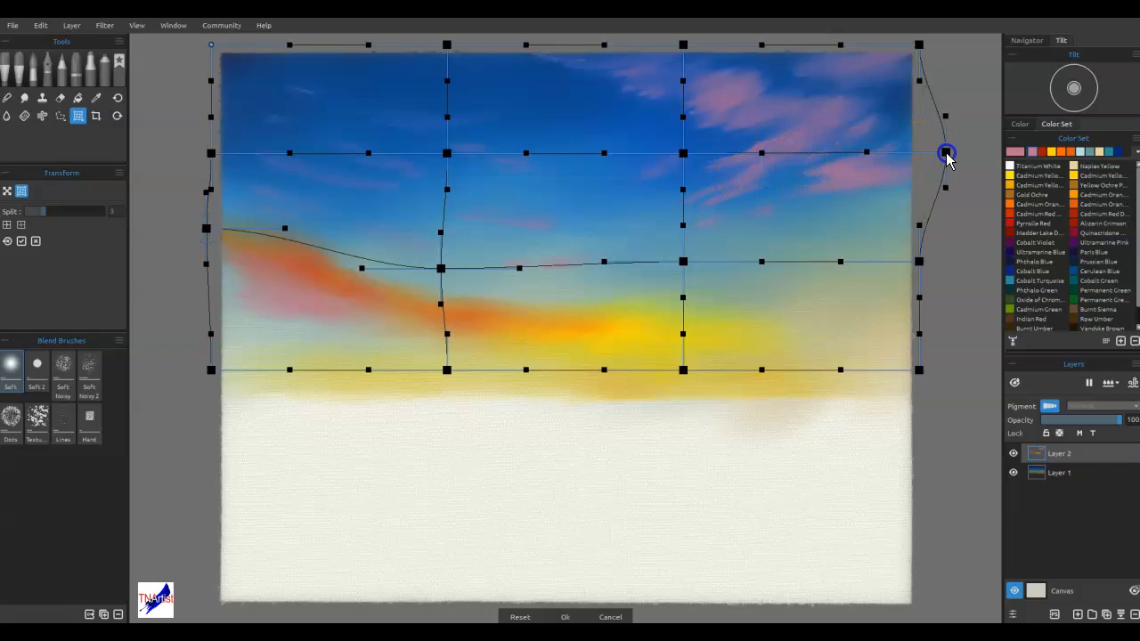
{"action": "left_click_drag", "start_coordinate": [918, 45], "coordinate": [931, 44]}
{"action": "left_click_drag", "start_coordinate": [683, 153], "coordinate": [648, 187]}
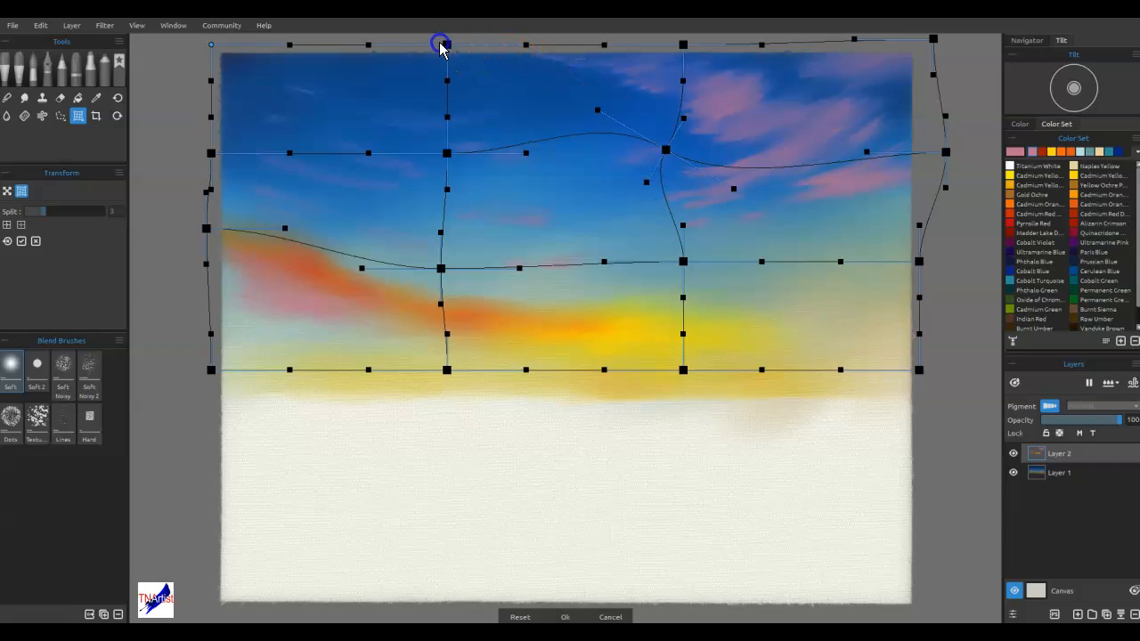
{"action": "left_click_drag", "start_coordinate": [446, 51], "coordinate": [401, 46]}
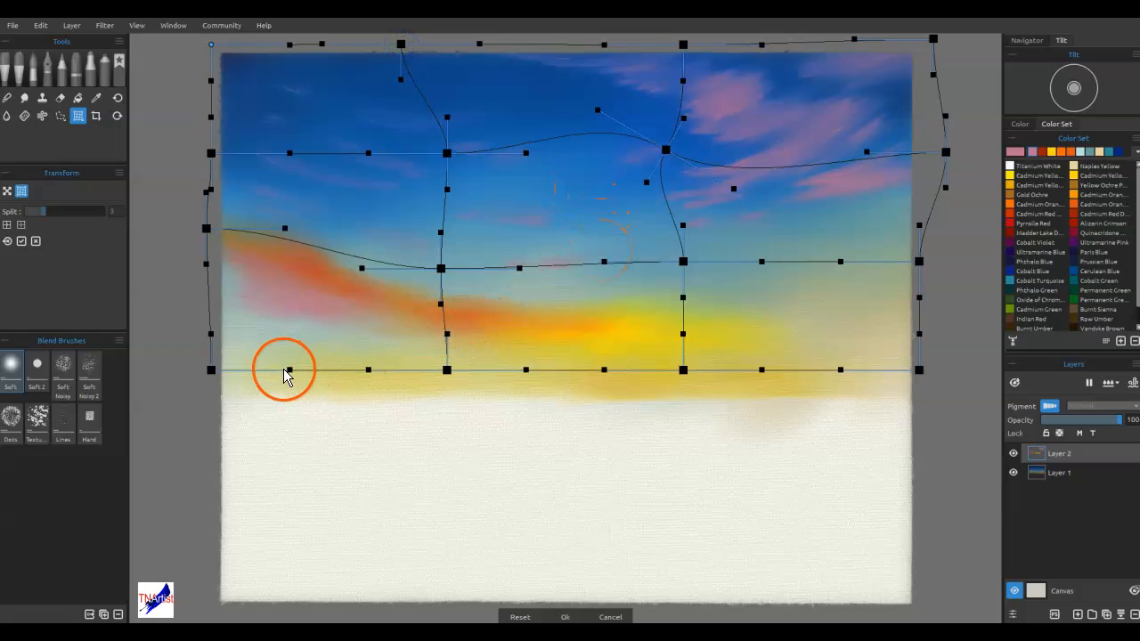
Pull the warp grid's lower corners and the lower node on its right edge outward, and apply the warp
{"action": "left_click_drag", "start_coordinate": [289, 370], "coordinate": [274, 388]}
{"action": "left_click_drag", "start_coordinate": [211, 372], "coordinate": [184, 392]}
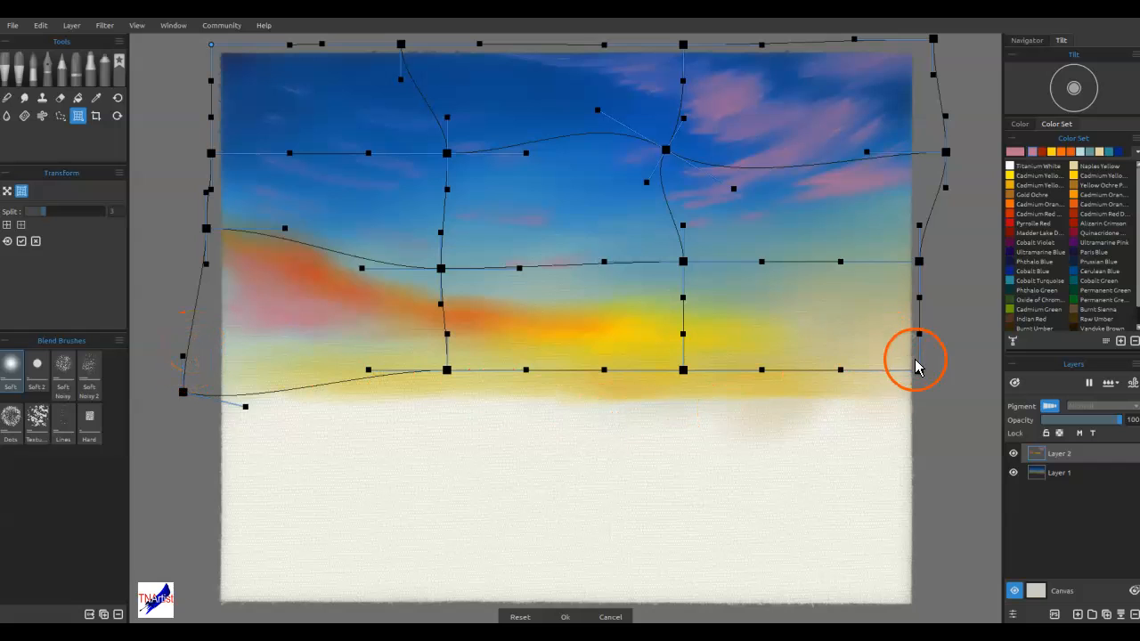
{"action": "left_click_drag", "start_coordinate": [921, 371], "coordinate": [1051, 383]}
{"action": "left_click_drag", "start_coordinate": [919, 261], "coordinate": [955, 265]}
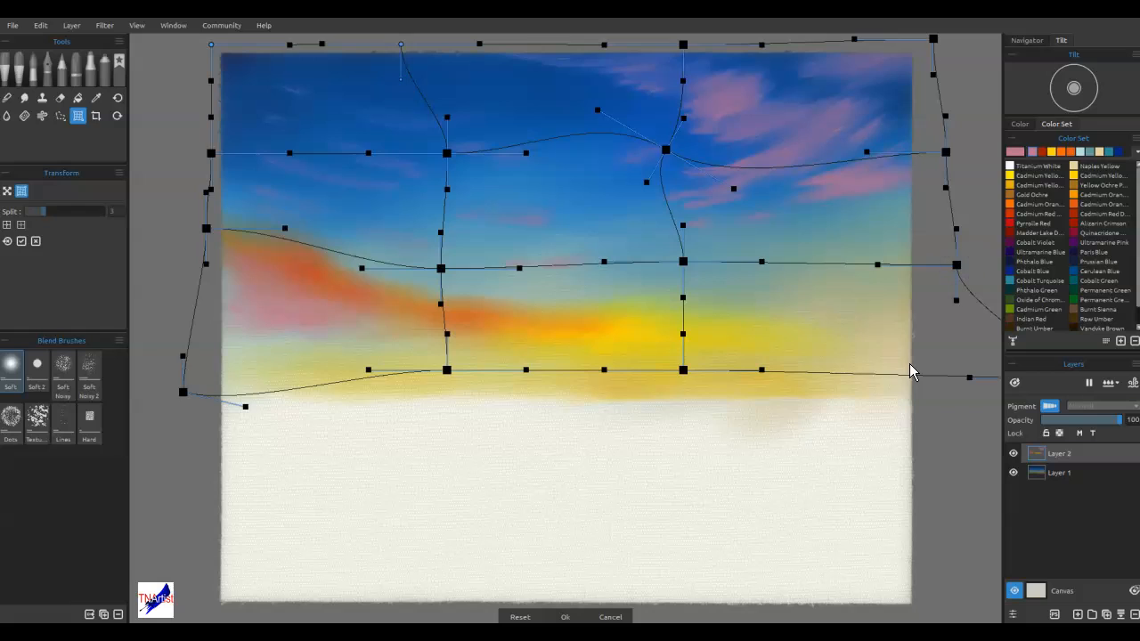
{"action": "key", "text": "Return"}
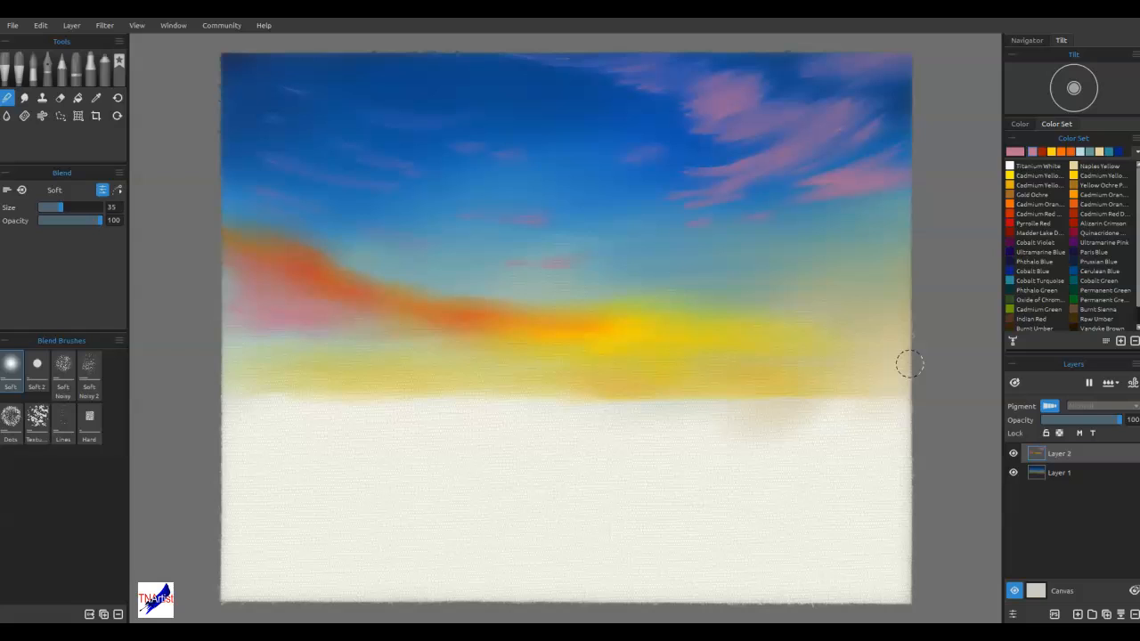
Blend the warped pink clouds softly into the blue and smooth the upper edge of the orange band
{"action": "mouse_move", "coordinate": [747, 161]}
{"action": "left_mouse_down"}
{"action": "mouse_move", "coordinate": [683, 170]}
{"action": "mouse_move", "coordinate": [704, 166]}
{"action": "left_mouse_up"}
{"action": "mouse_move", "coordinate": [791, 152]}
{"action": "left_mouse_down"}
{"action": "mouse_move", "coordinate": [673, 171]}
{"action": "mouse_move", "coordinate": [695, 180]}
{"action": "left_mouse_up"}
{"action": "mouse_move", "coordinate": [759, 123]}
{"action": "left_mouse_down"}
{"action": "mouse_move", "coordinate": [673, 145]}
{"action": "mouse_move", "coordinate": [615, 135]}
{"action": "left_mouse_up"}
{"action": "mouse_move", "coordinate": [466, 303]}
{"action": "left_mouse_down"}
{"action": "mouse_move", "coordinate": [527, 313]}
{"action": "mouse_move", "coordinate": [505, 295]}
{"action": "left_mouse_up"}
{"action": "mouse_move", "coordinate": [380, 271]}
{"action": "left_mouse_down"}
{"action": "mouse_move", "coordinate": [426, 288]}
{"action": "mouse_move", "coordinate": [261, 237]}
{"action": "mouse_move", "coordinate": [430, 301]}
{"action": "left_mouse_up"}
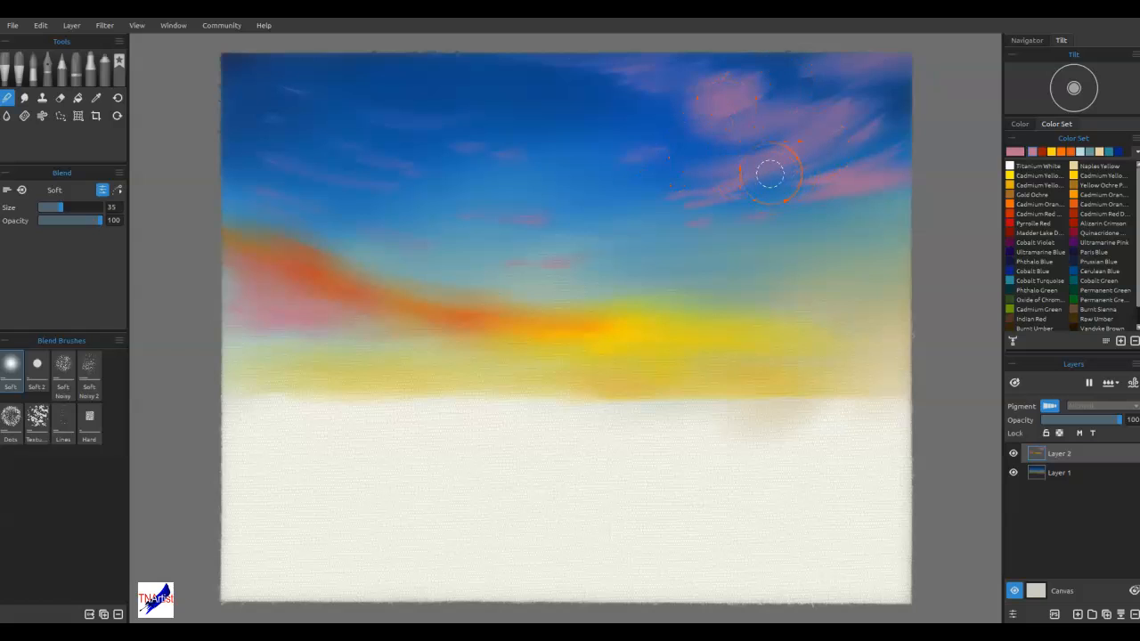
Duplicate Layer 1, flip the copy vertically and move it down to form a water reflection below the horizon
{"action": "left_click", "coordinate": [1060, 473]}
{"action": "left_click", "coordinate": [1106, 614]}
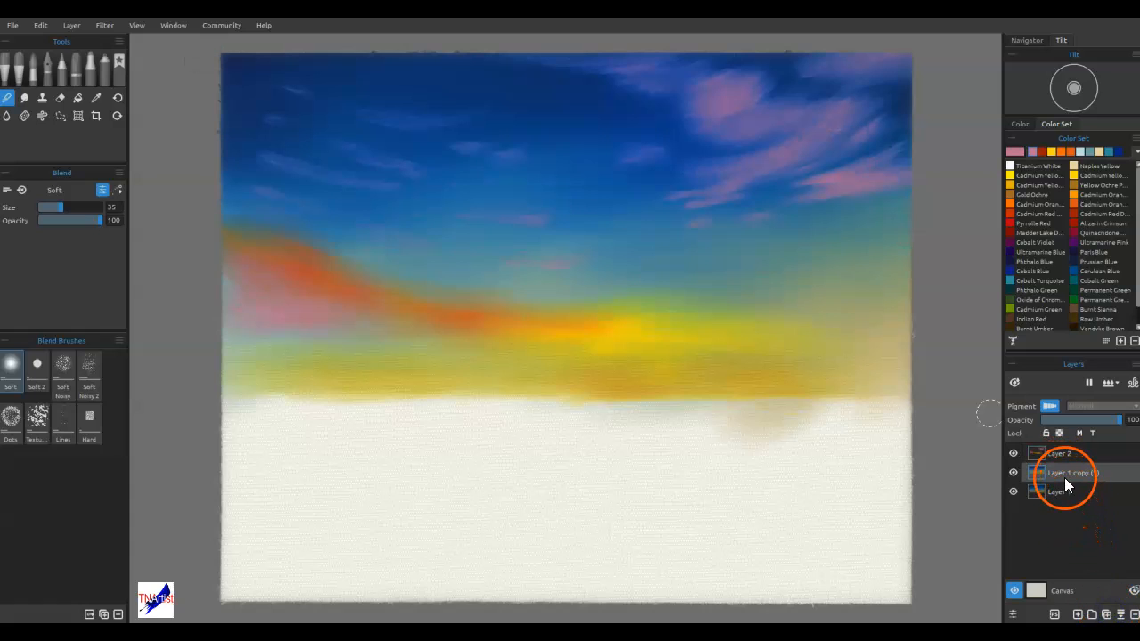
{"action": "key", "text": "ctrl+t"}
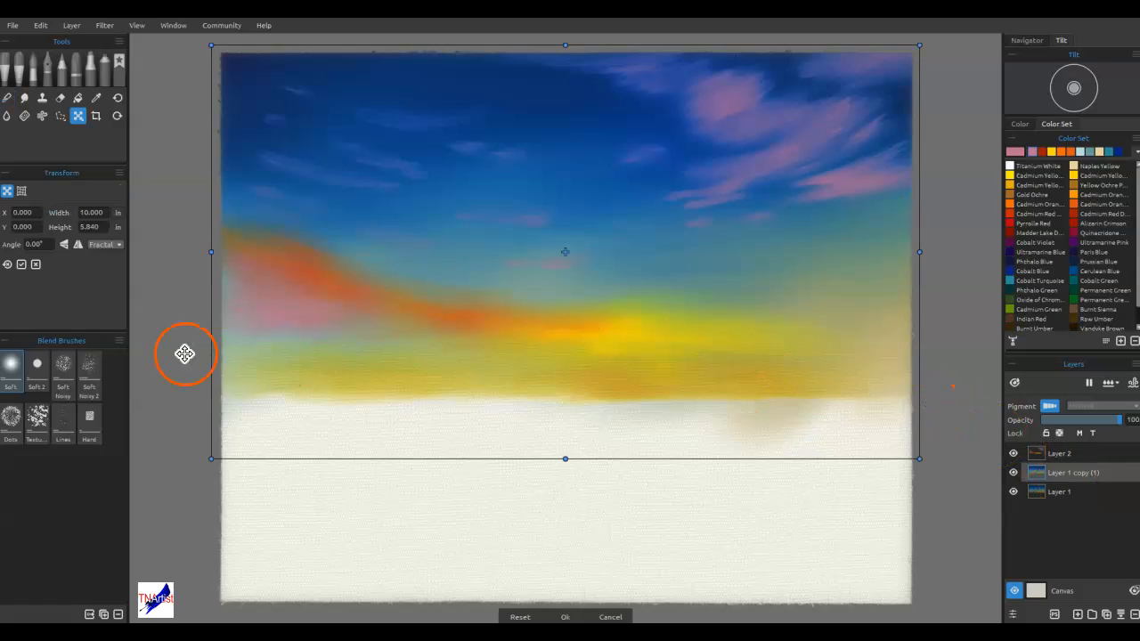
{"action": "left_click", "coordinate": [63, 245]}
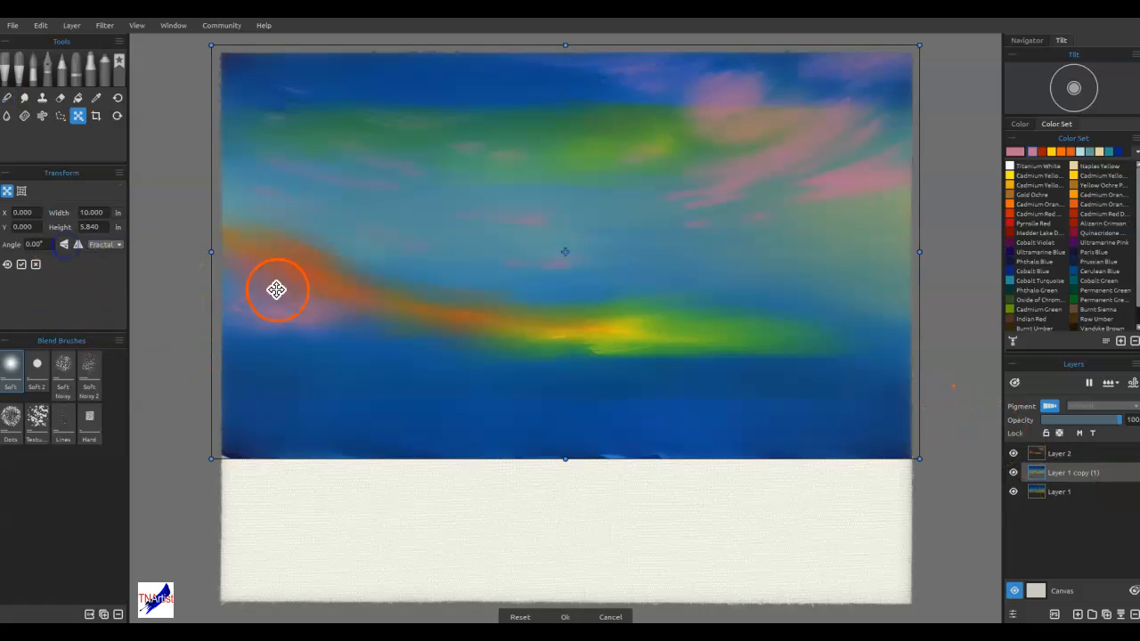
{"action": "left_click_drag", "start_coordinate": [460, 303], "coordinate": [476, 429]}
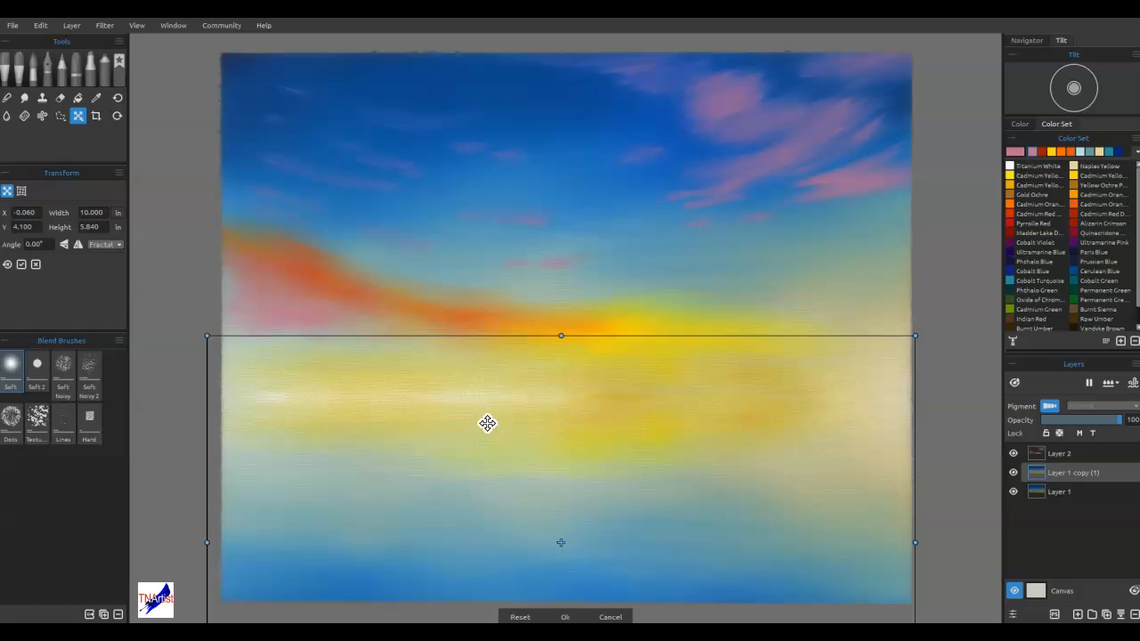
{"action": "key", "text": "n"}
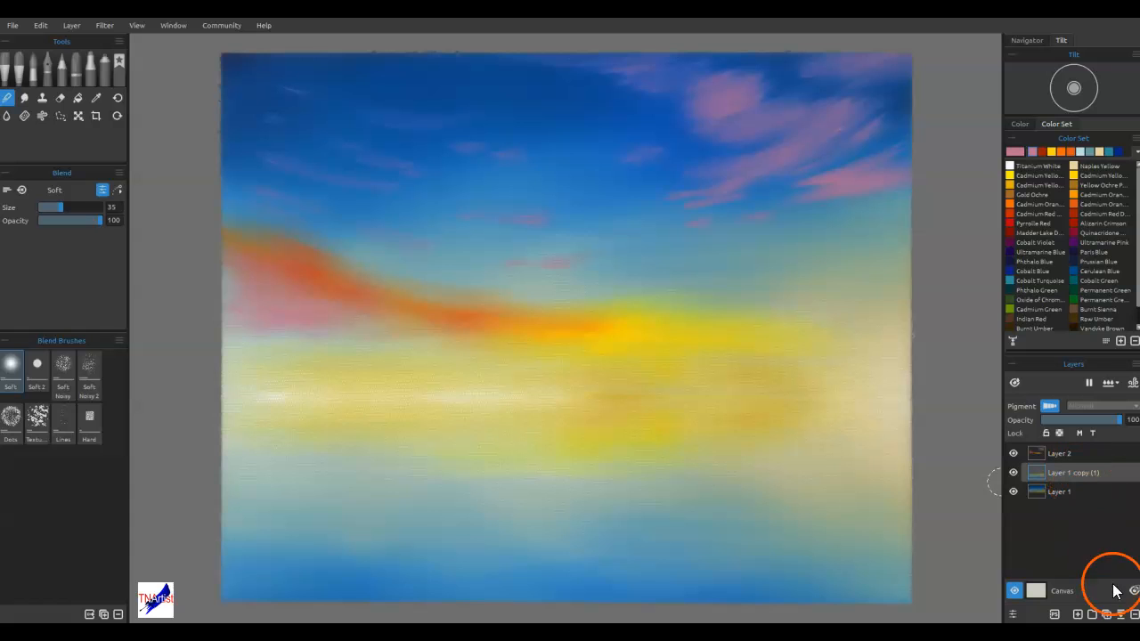
Merge the flipped copy down into the sky layer and rename the merged layer as Sky & Water Color
{"action": "left_click", "coordinate": [1121, 615]}
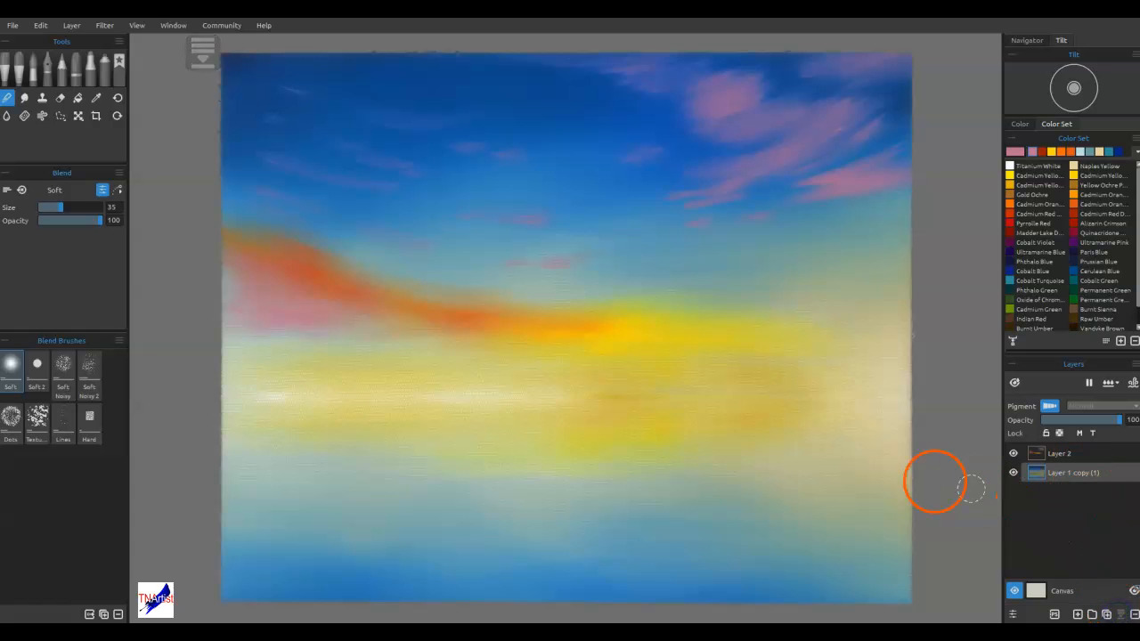
{"action": "left_click", "coordinate": [670, 351]}
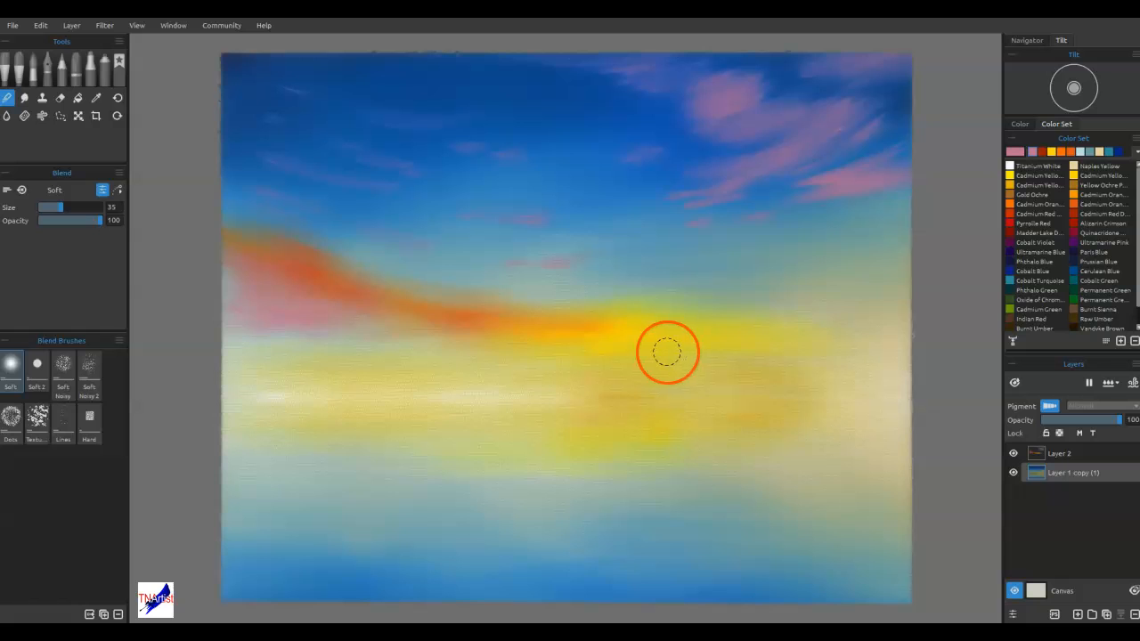
{"action": "left_click", "coordinate": [1060, 457]}
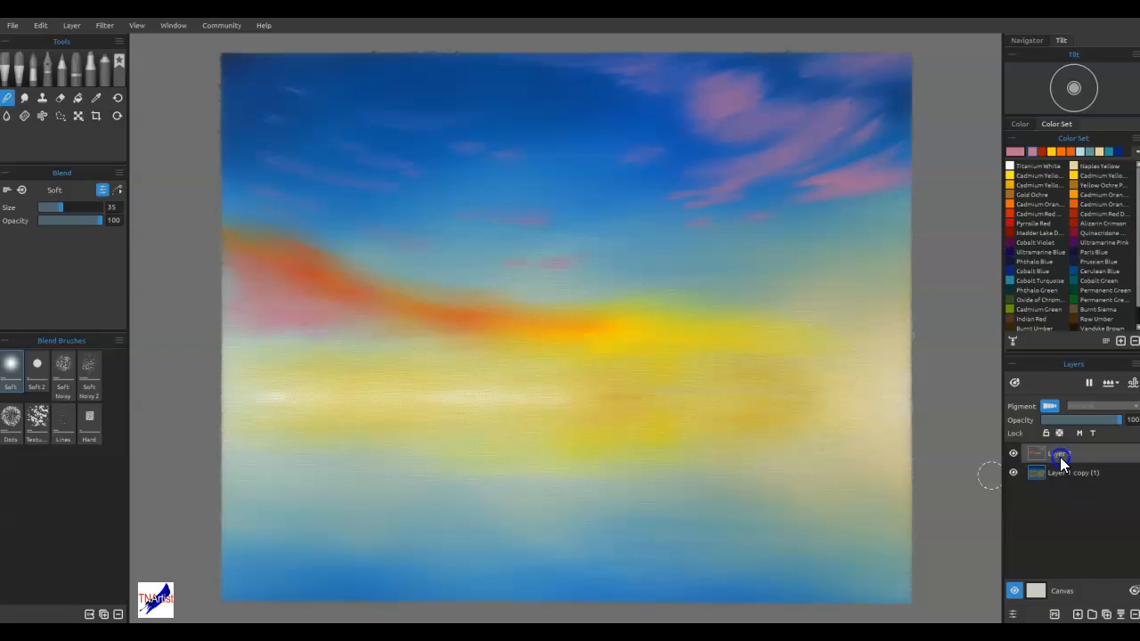
{"action": "left_click", "coordinate": [1069, 474]}
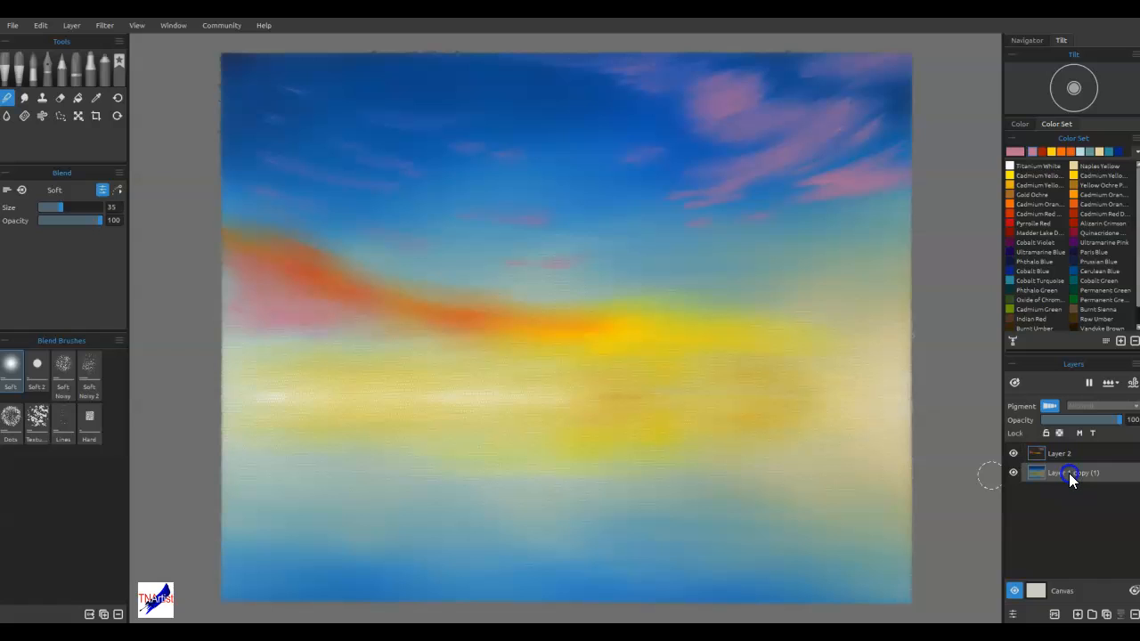
{"action": "double_click", "coordinate": [1069, 473]}
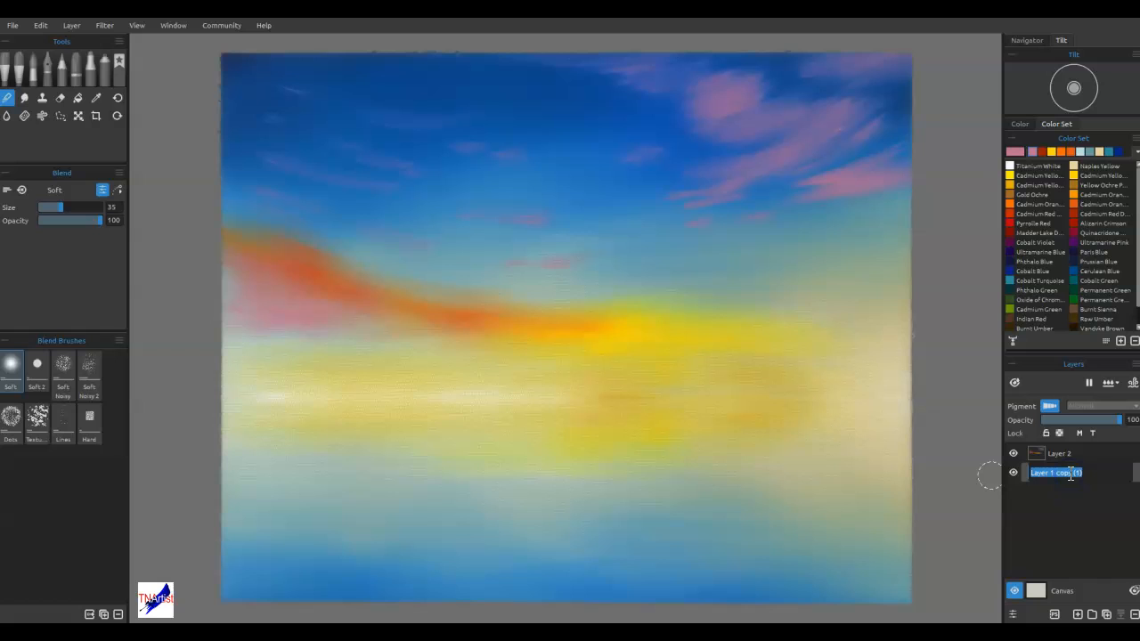
{"action": "type", "text": "Sky & Water Color"}
{"action": "key", "text": "Return"}
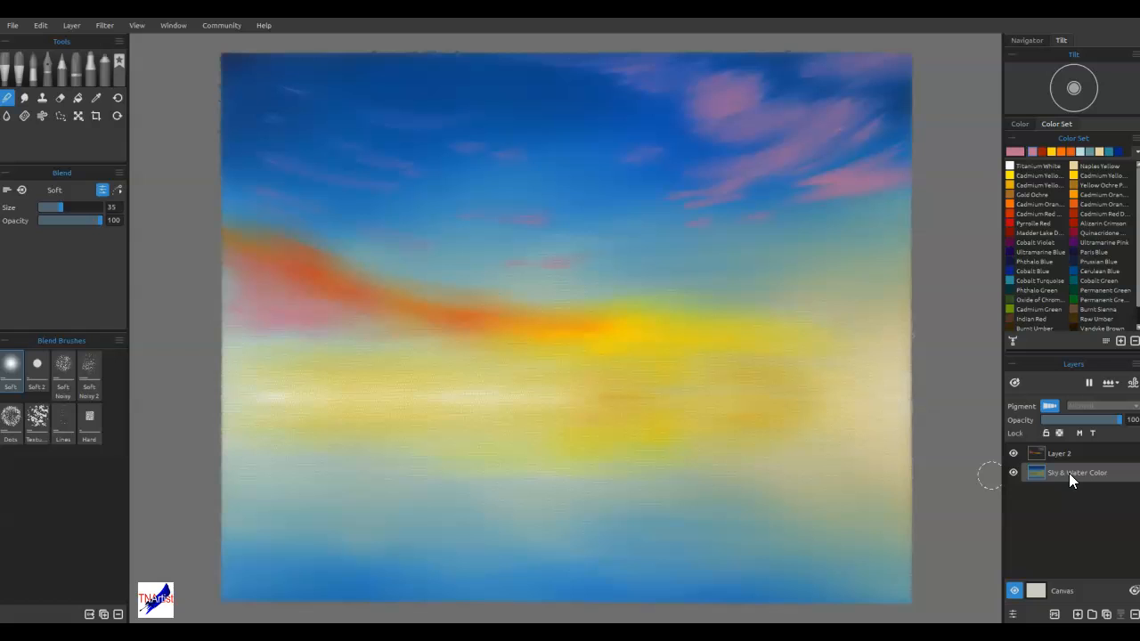
Rename Layer 2 as Clouds Underpainting and add a new empty layer above it
{"action": "double_click", "coordinate": [1063, 455]}
{"action": "type", "text": "clouds Underpainting"}
{"action": "key", "text": "Return"}
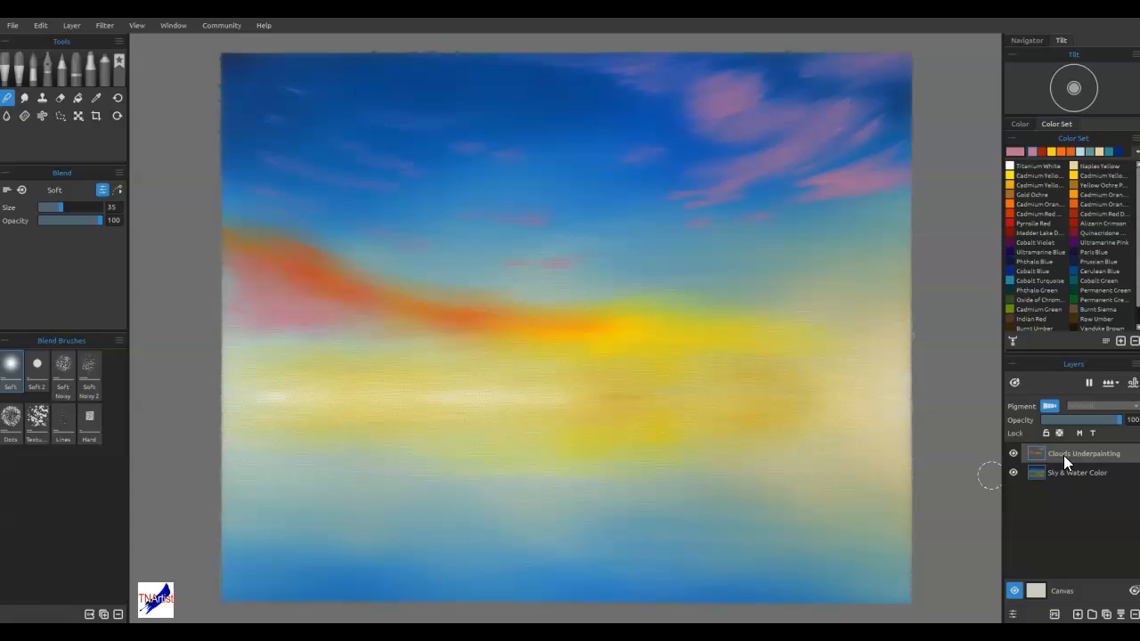
{"action": "left_click", "coordinate": [1078, 614]}
{"action": "left_click", "coordinate": [818, 285]}
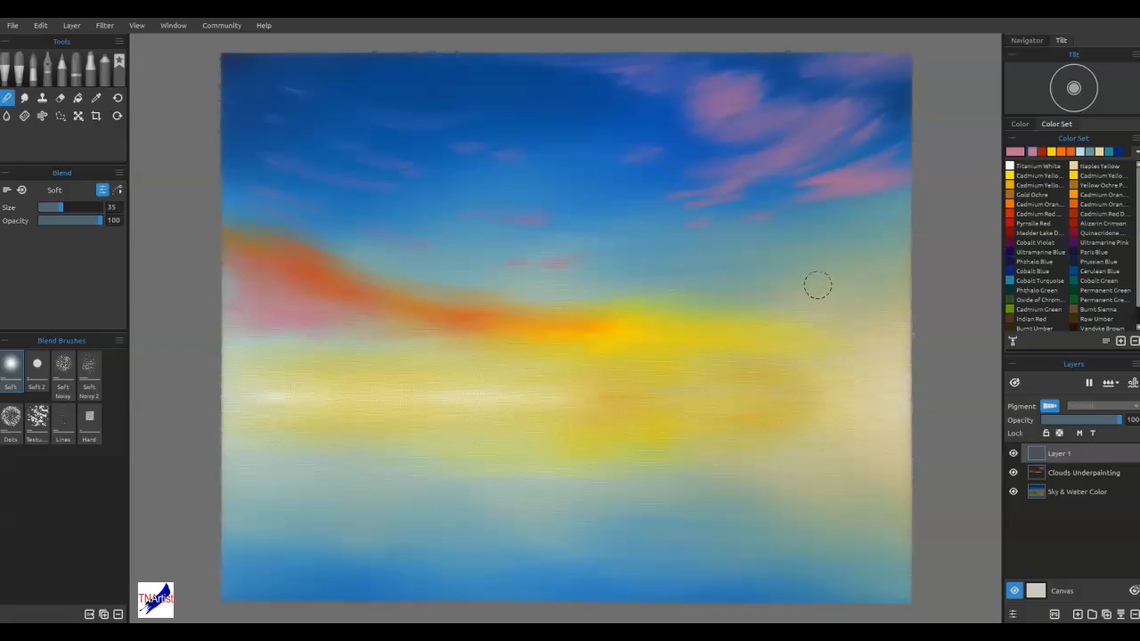
{"action": "left_click", "coordinate": [519, 465]}
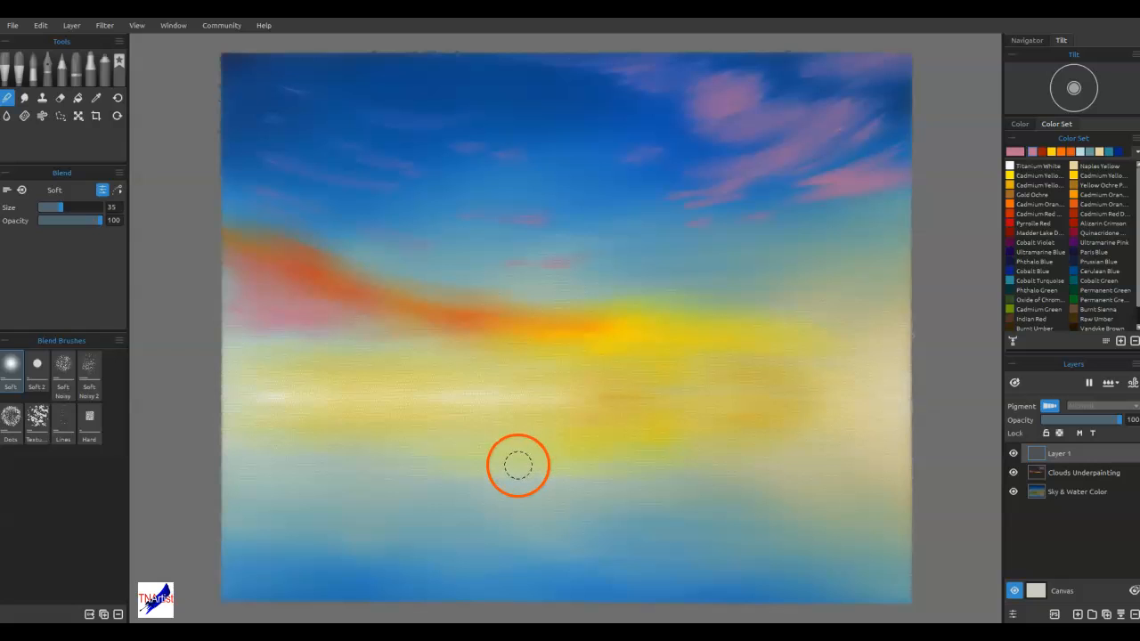
{"action": "mouse_move", "coordinate": [518, 465]}
{"action": "left_mouse_down"}
{"action": "mouse_move", "coordinate": [489, 482]}
{"action": "mouse_move", "coordinate": [483, 472]}
{"action": "left_mouse_up"}
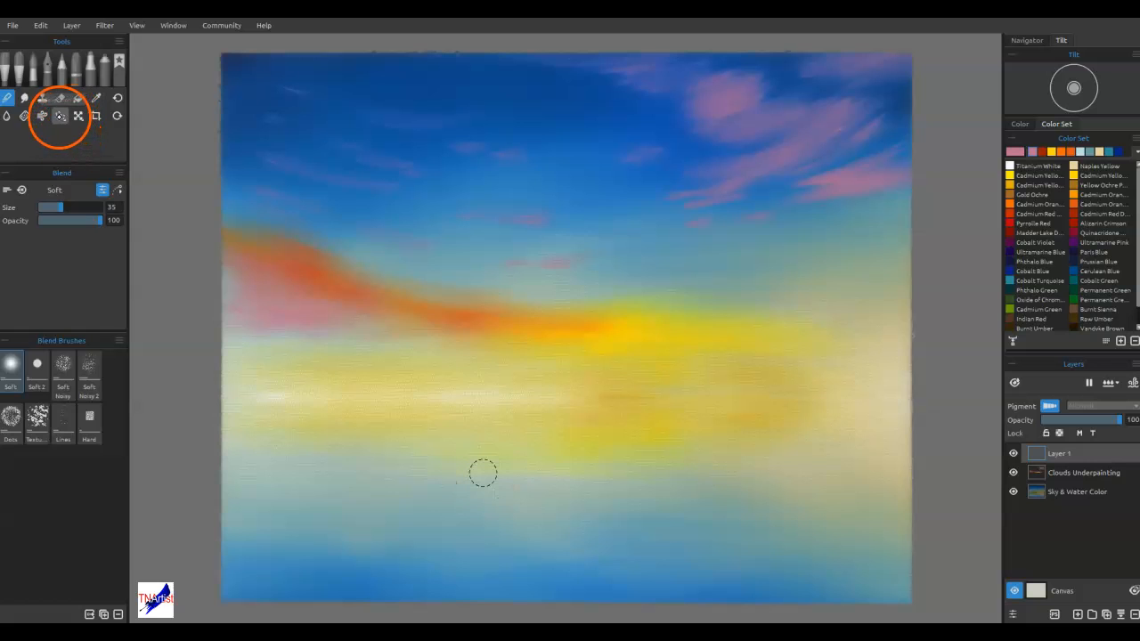
Lasso a hill-shaped area across the middle of the canvas in additive mode, high at both sides and dipping in the centre
{"action": "left_click", "coordinate": [60, 115]}
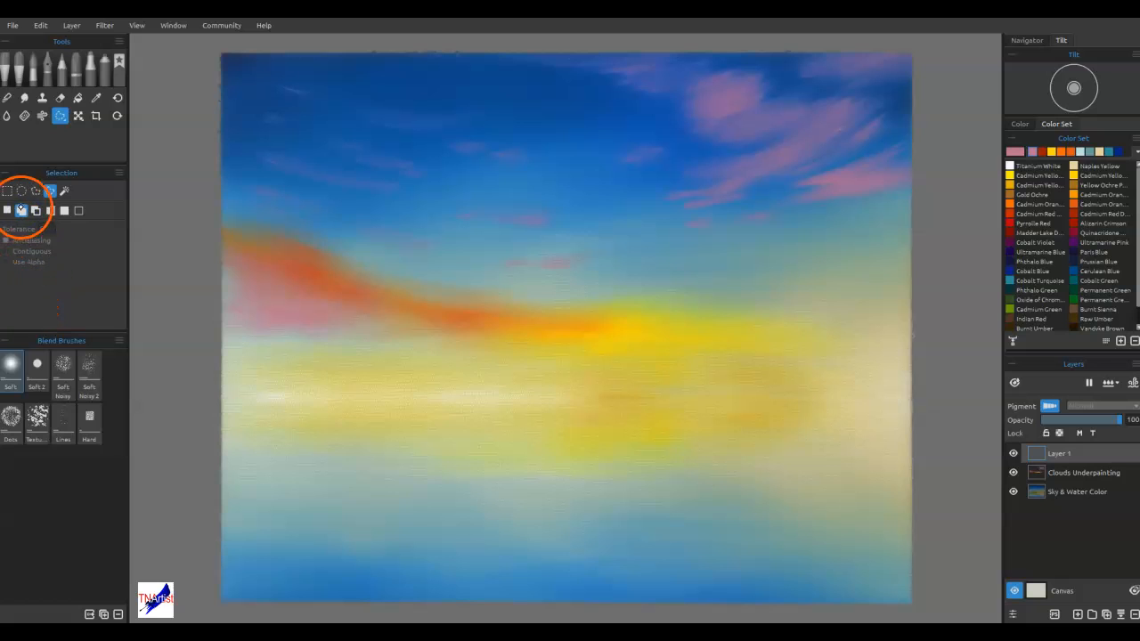
{"action": "left_click", "coordinate": [21, 211]}
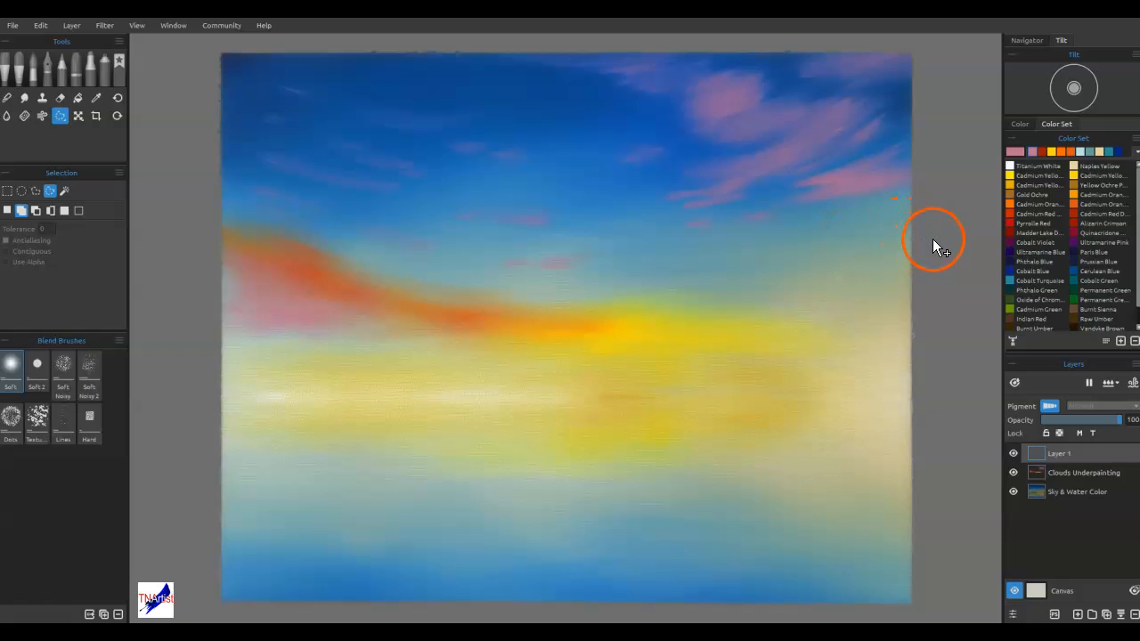
{"action": "left_click_drag", "start_coordinate": [934, 143], "coordinate": [781, 225]}
{"action": "left_click_drag", "start_coordinate": [418, 354], "coordinate": [349, 328]}
{"action": "mouse_move", "coordinate": [275, 289]}
{"action": "left_mouse_down"}
{"action": "mouse_move", "coordinate": [172, 350]}
{"action": "mouse_move", "coordinate": [180, 453]}
{"action": "left_mouse_up"}
{"action": "mouse_move", "coordinate": [542, 425]}
{"action": "left_mouse_down"}
{"action": "mouse_move", "coordinate": [737, 407]}
{"action": "mouse_move", "coordinate": [951, 419]}
{"action": "mouse_move", "coordinate": [977, 282]}
{"action": "mouse_move", "coordinate": [974, 143]}
{"action": "left_mouse_up"}
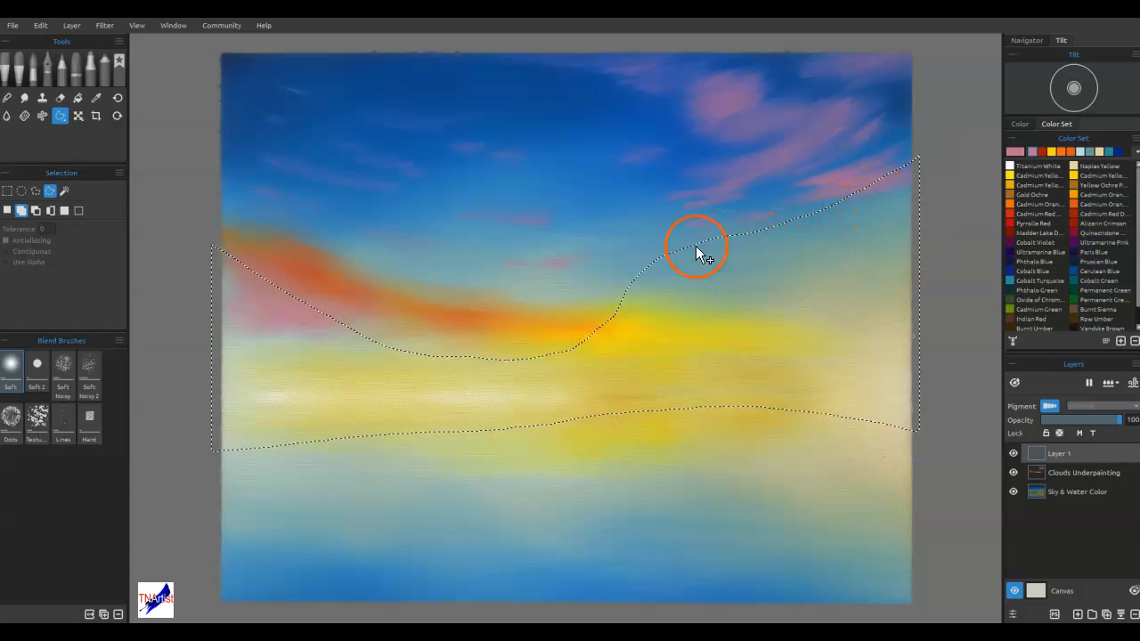
Add small irregular bumps to the selection's upper edge along the right slope, the central dip and the left slope
{"action": "left_click_drag", "start_coordinate": [639, 272], "coordinate": [638, 271]}
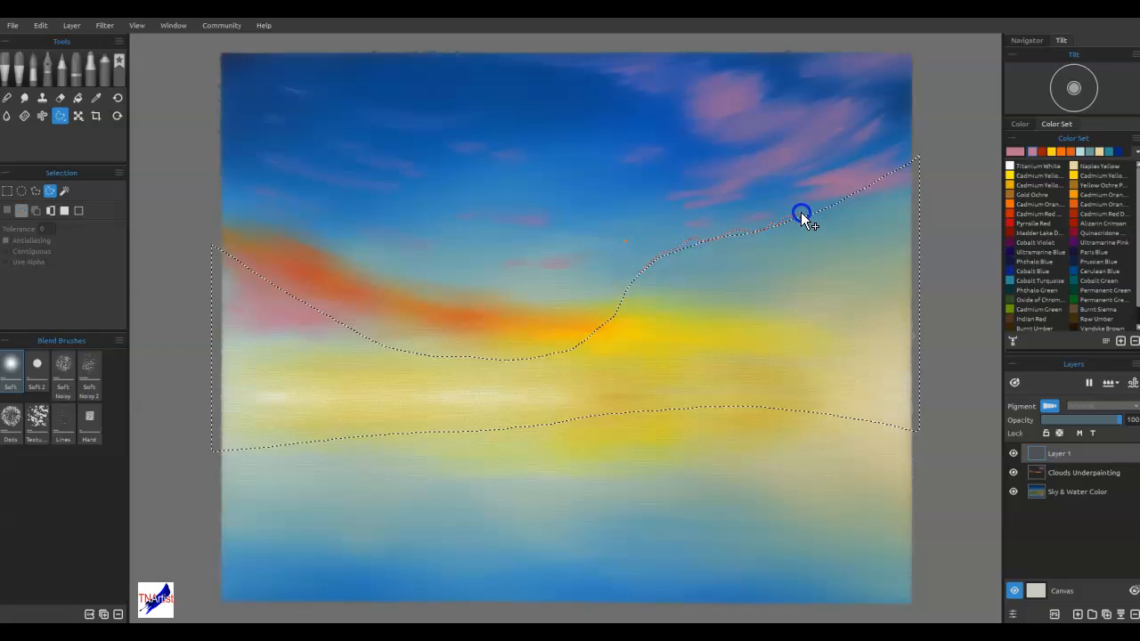
{"action": "mouse_move", "coordinate": [915, 162]}
{"action": "left_mouse_down"}
{"action": "mouse_move", "coordinate": [911, 197]}
{"action": "mouse_move", "coordinate": [786, 297]}
{"action": "left_mouse_up"}
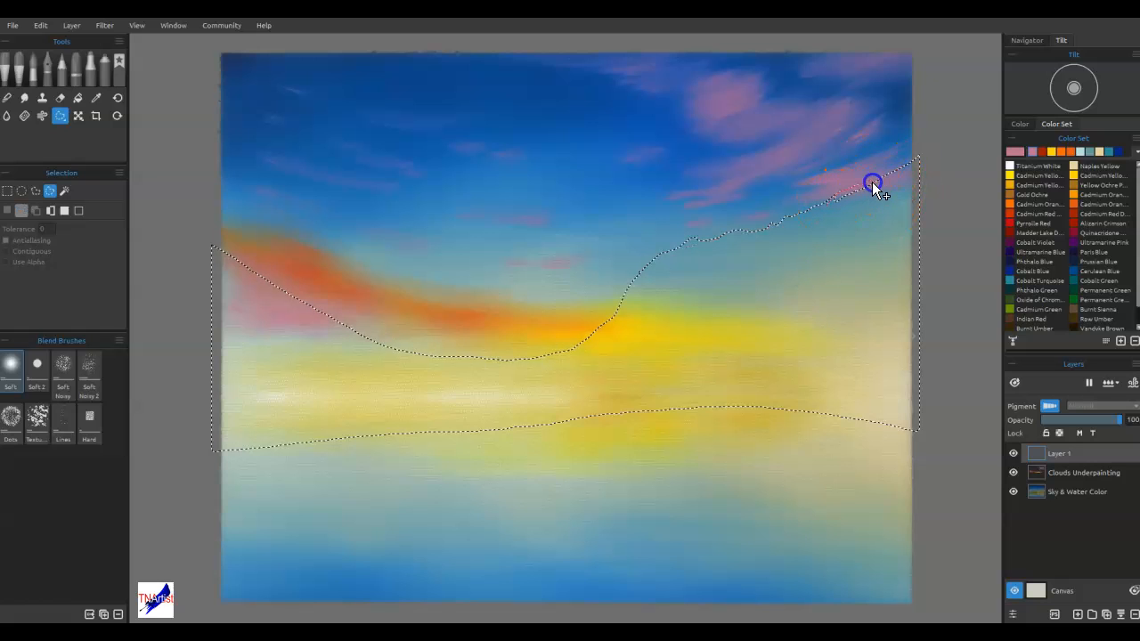
{"action": "left_click_drag", "start_coordinate": [852, 242], "coordinate": [850, 241]}
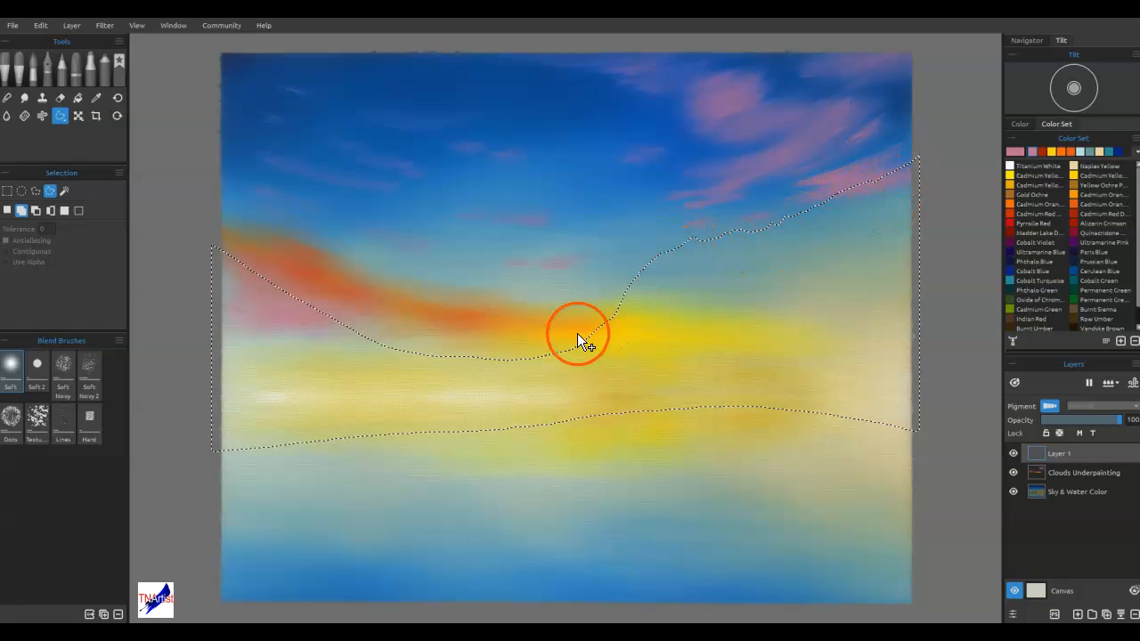
{"action": "left_click_drag", "start_coordinate": [600, 332], "coordinate": [566, 346]}
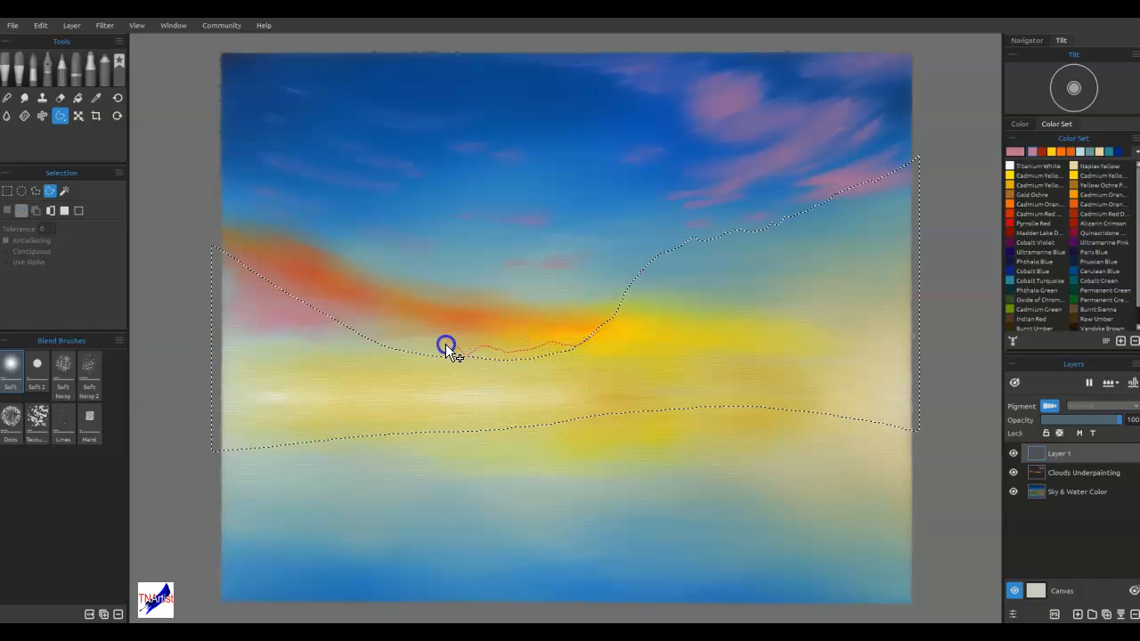
{"action": "left_click_drag", "start_coordinate": [347, 327], "coordinate": [298, 289]}
{"action": "left_click_drag", "start_coordinate": [184, 323], "coordinate": [184, 324]}
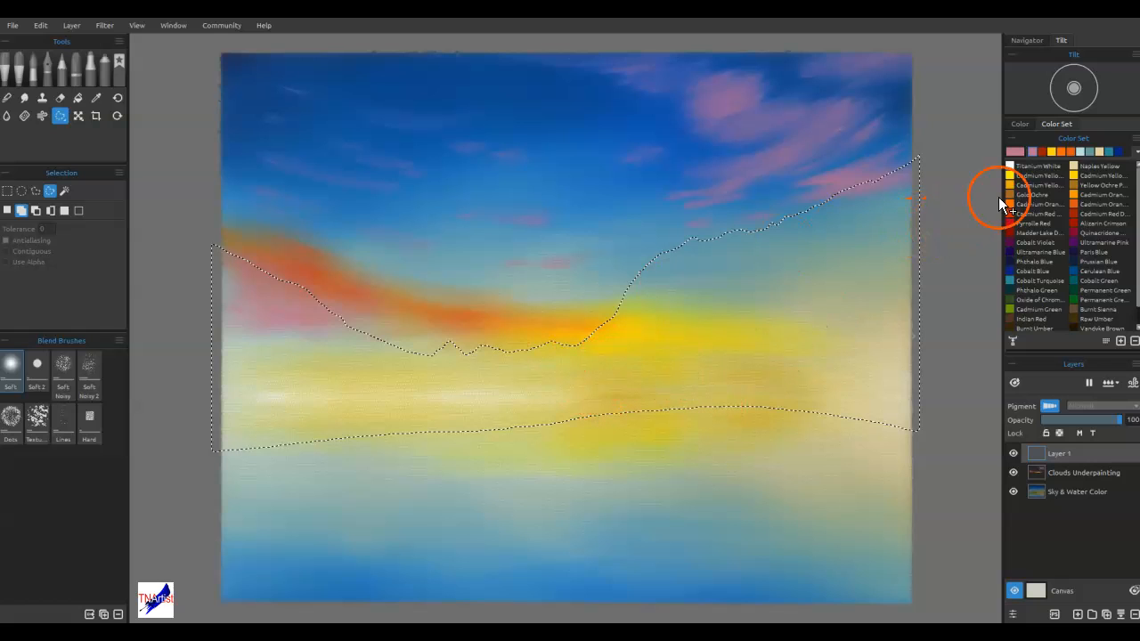
Set the painting colour to the very dark purple #1b111d
{"action": "double_click", "coordinate": [1016, 151]}
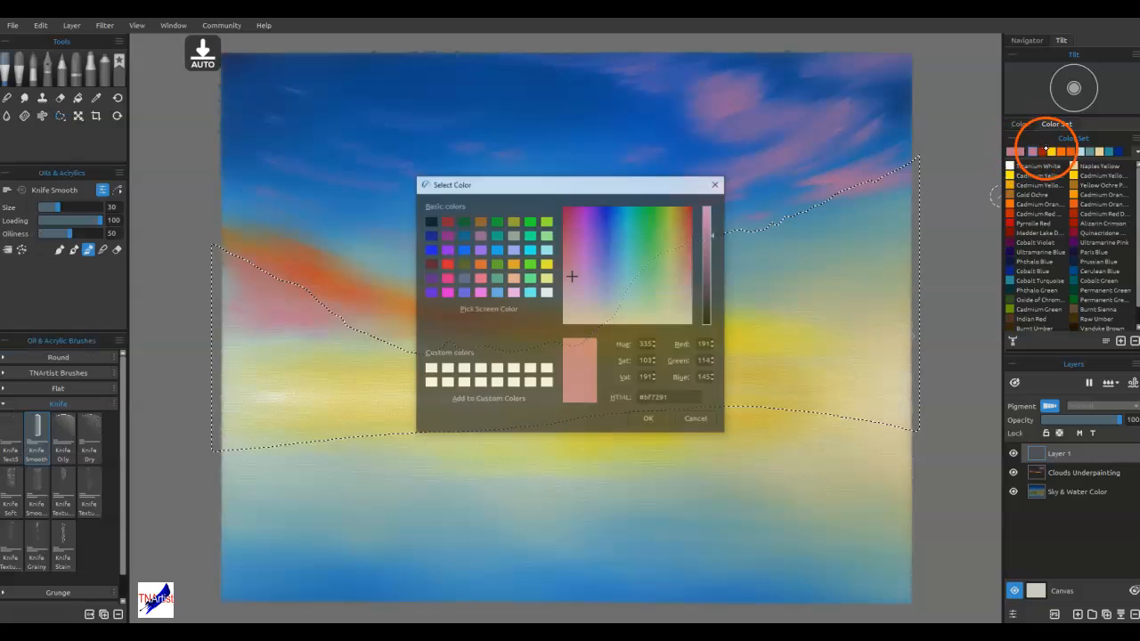
{"action": "left_click", "coordinate": [711, 310]}
{"action": "left_click", "coordinate": [588, 275]}
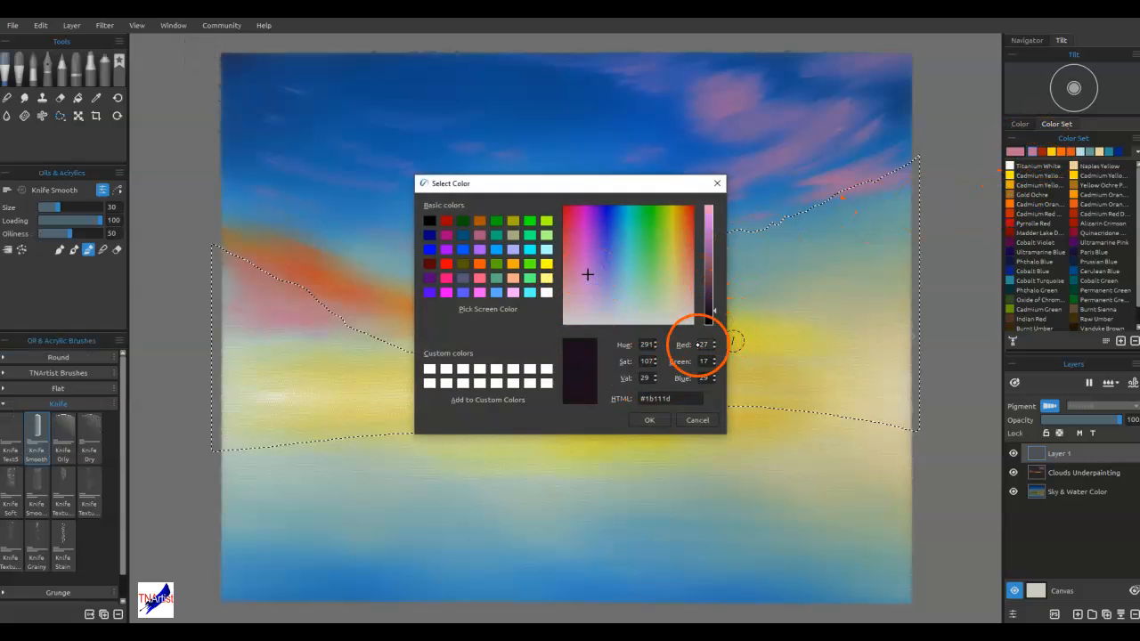
{"action": "left_click", "coordinate": [651, 419]}
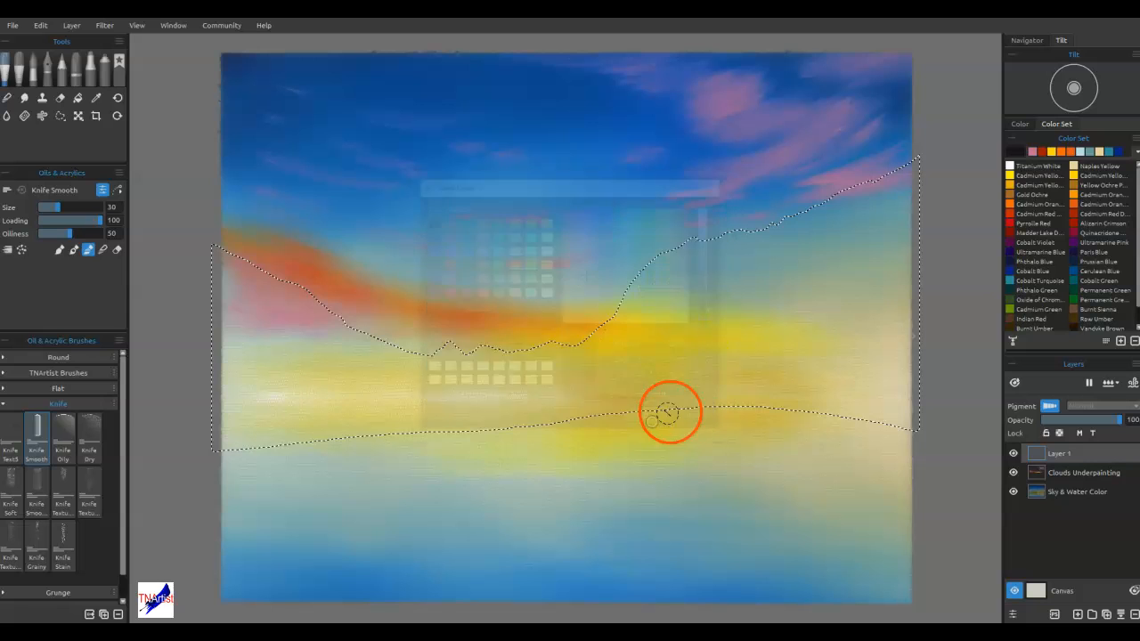
Fill the hill-shaped selection on Layer 1 with the very dark purple and deselect it
{"action": "left_click", "coordinate": [79, 98]}
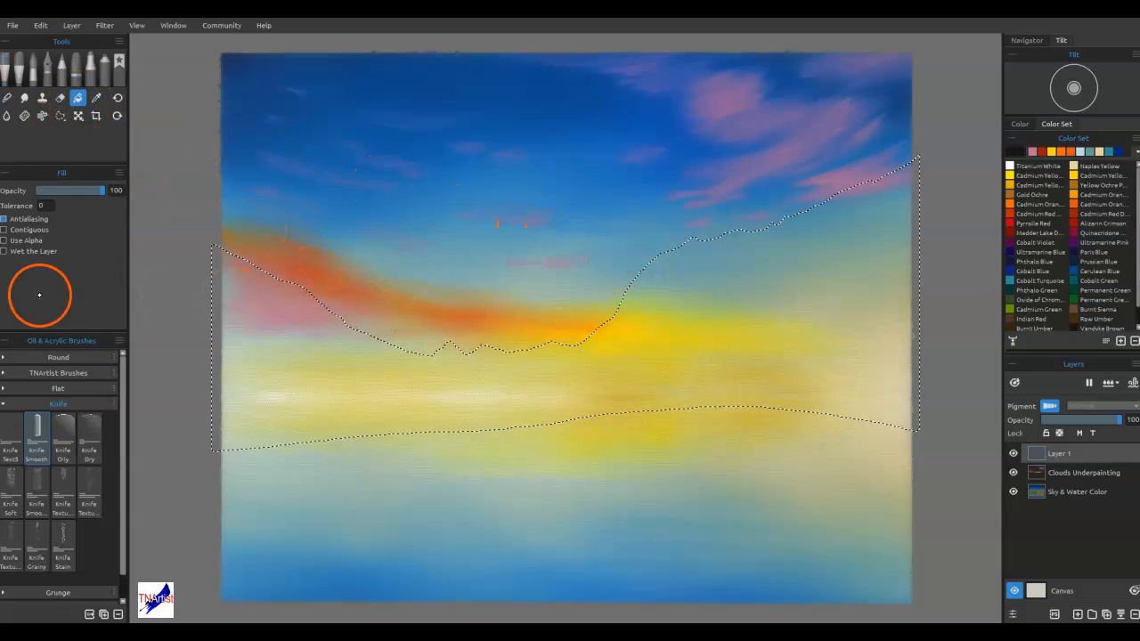
{"action": "left_click", "coordinate": [900, 316]}
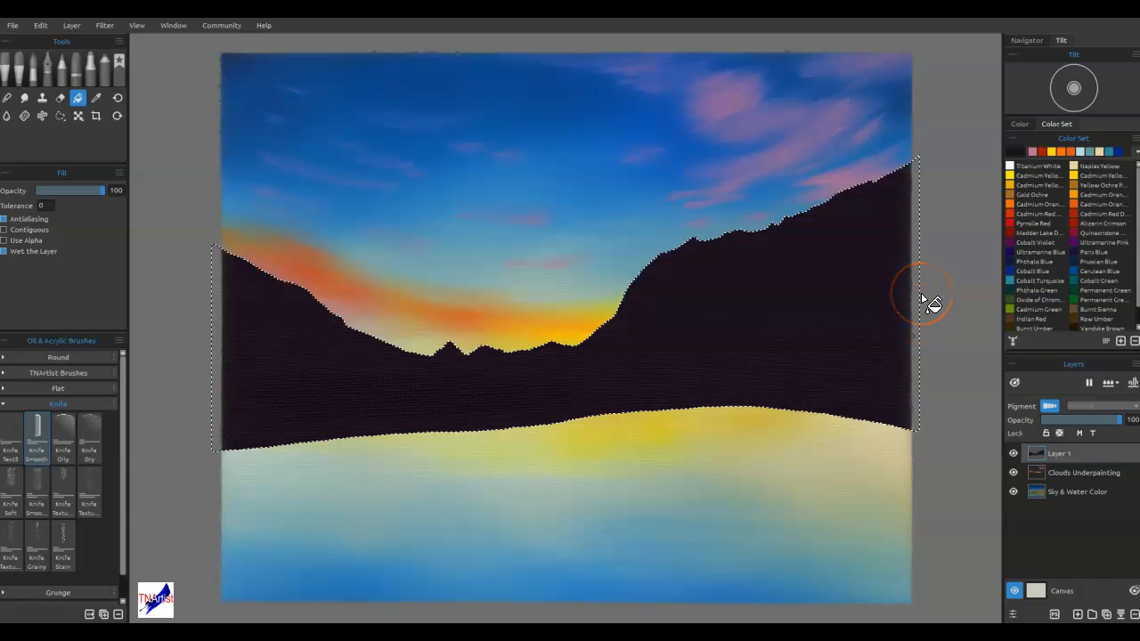
{"action": "left_click", "coordinate": [60, 115]}
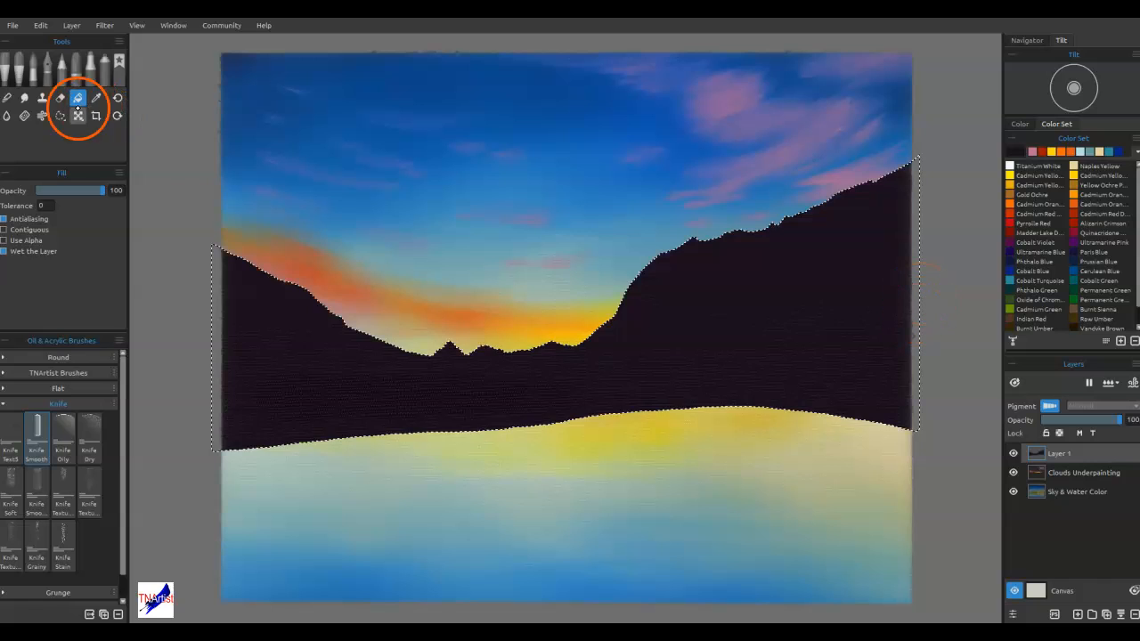
{"action": "left_click", "coordinate": [22, 210]}
{"action": "left_click", "coordinate": [36, 211]}
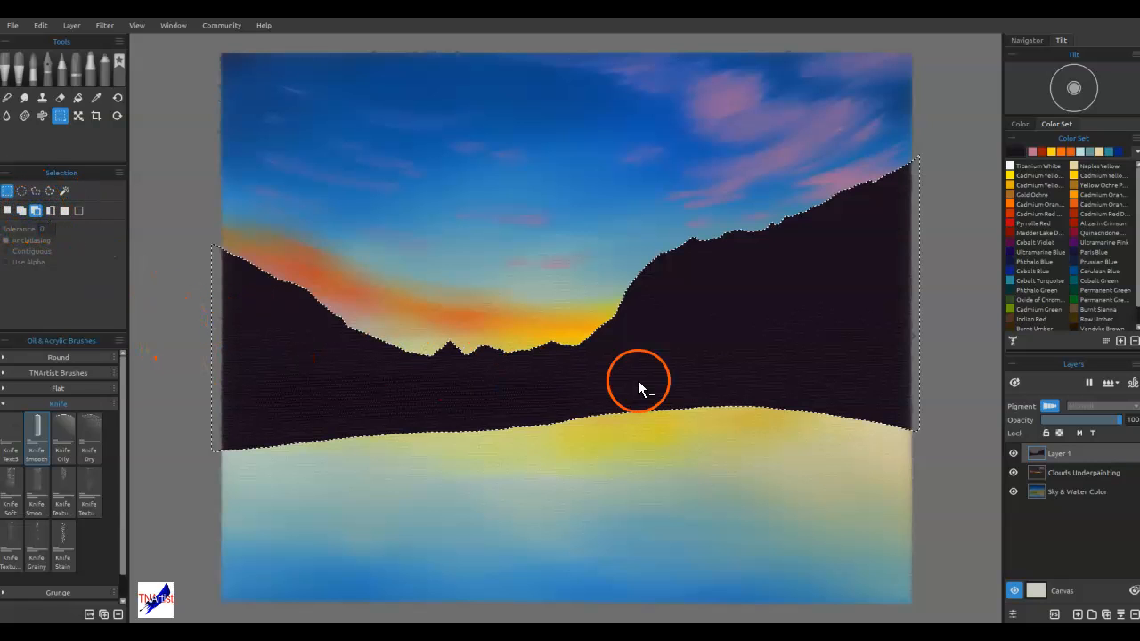
{"action": "key", "text": "ctrl+d"}
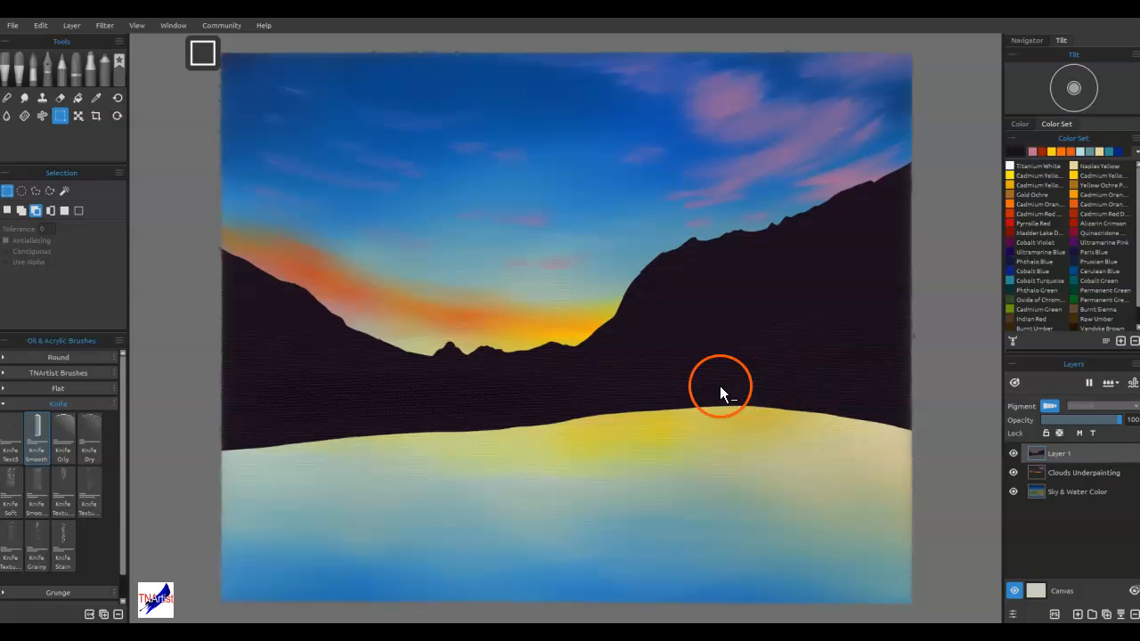
Delete a full-width rectangular strip along the hills' lower edge to leave a straight waterline, and deselect
{"action": "left_click", "coordinate": [8, 210]}
{"action": "left_click_drag", "start_coordinate": [937, 475], "coordinate": [162, 392]}
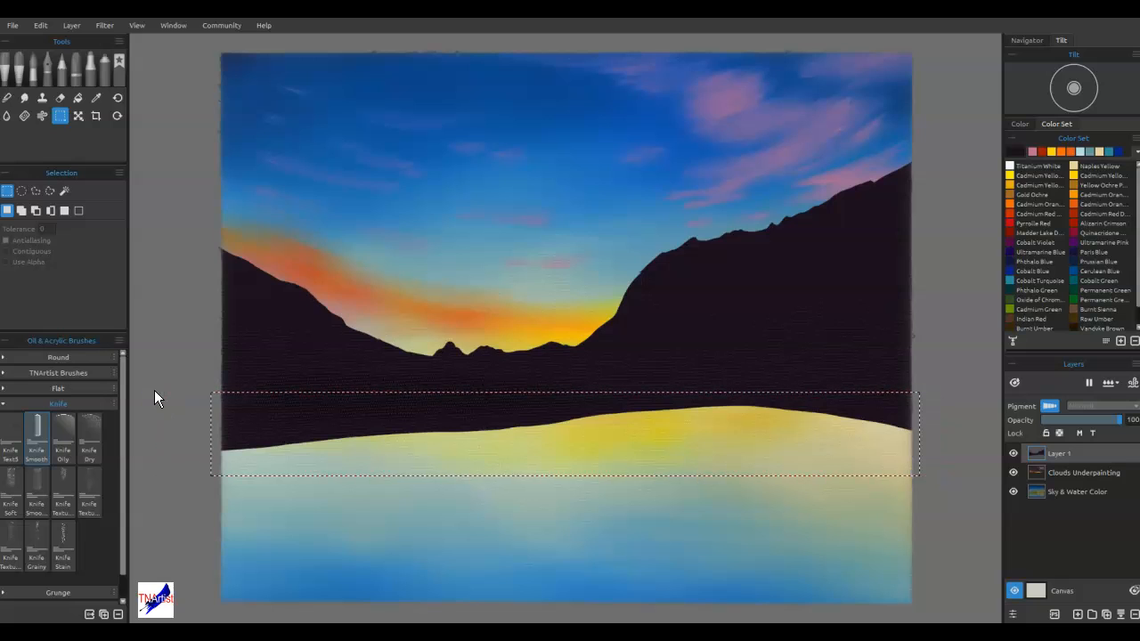
{"action": "key", "text": "Delete"}
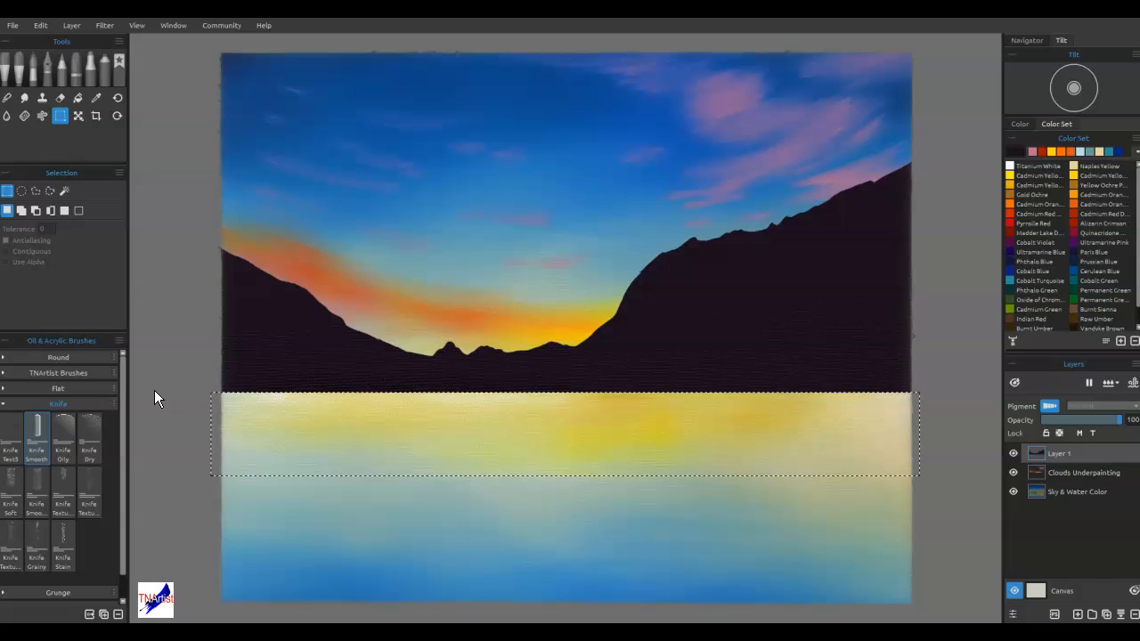
{"action": "key", "text": "ctrl+d"}
Lasso and delete the upper part of the right slope and central dip, leaving a lower, irregular ridge line, and deselect
{"action": "left_click", "coordinate": [49, 190]}
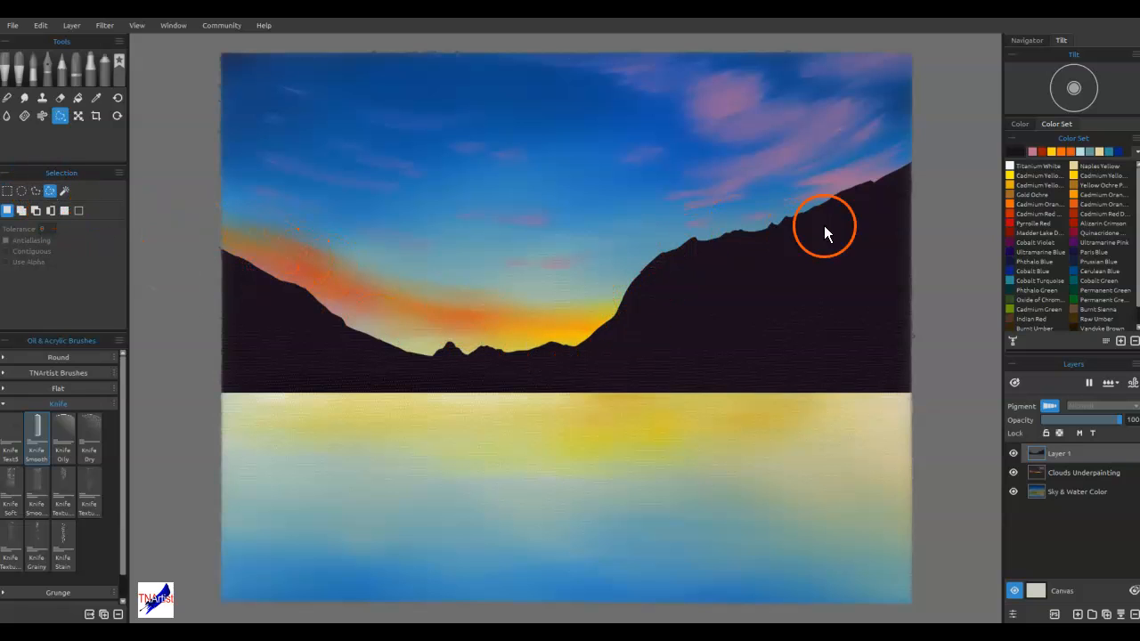
{"action": "left_click", "coordinate": [913, 166]}
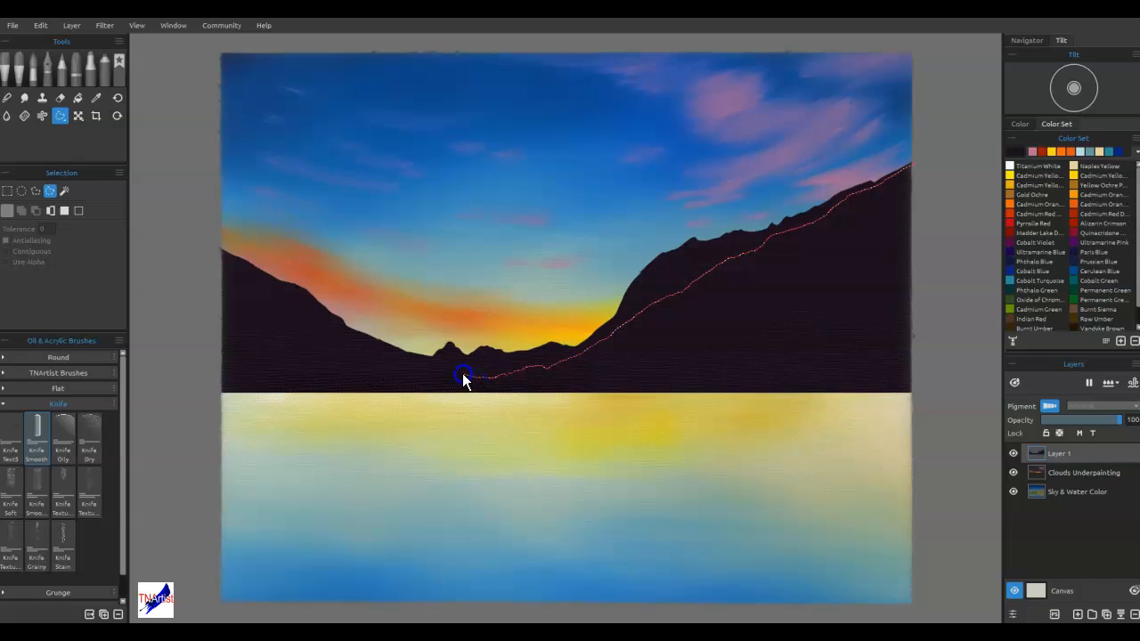
{"action": "mouse_move", "coordinate": [384, 347]}
{"action": "left_mouse_down"}
{"action": "mouse_move", "coordinate": [421, 244]}
{"action": "mouse_move", "coordinate": [919, 109]}
{"action": "left_mouse_up"}
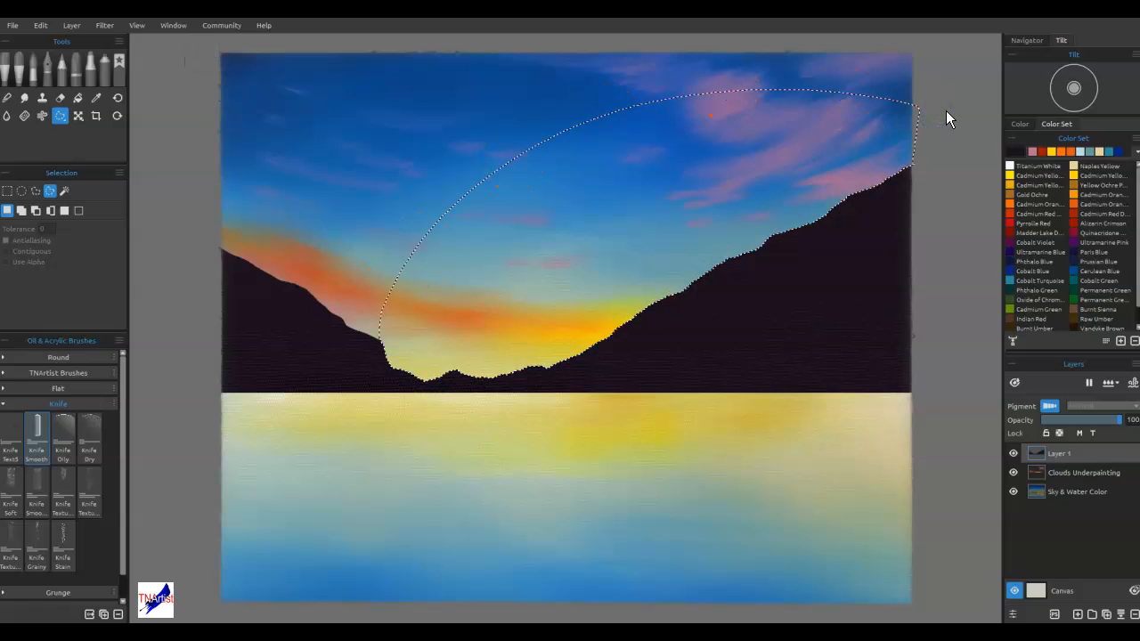
{"action": "key", "text": "ctrl+d"}
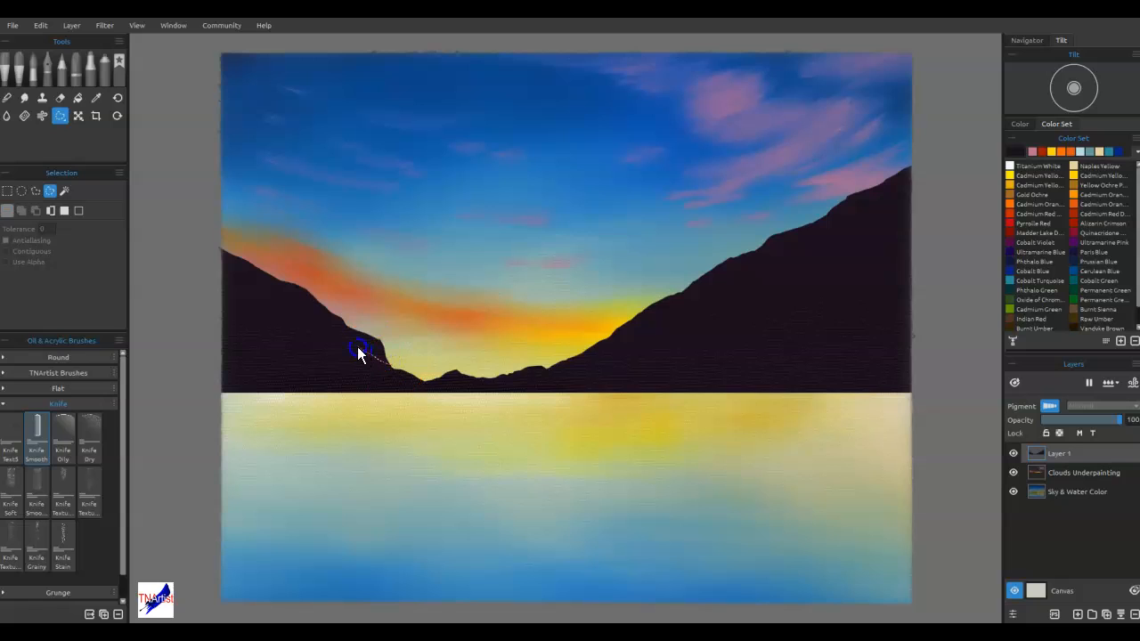
Lasso and delete the upper part of the left slope to lower its ridge down to the central dip, and deselect
{"action": "mouse_move", "coordinate": [230, 291]}
{"action": "left_mouse_down"}
{"action": "mouse_move", "coordinate": [246, 184]}
{"action": "mouse_move", "coordinate": [420, 281]}
{"action": "mouse_move", "coordinate": [438, 310]}
{"action": "left_mouse_up"}
{"action": "key", "text": "Delete"}
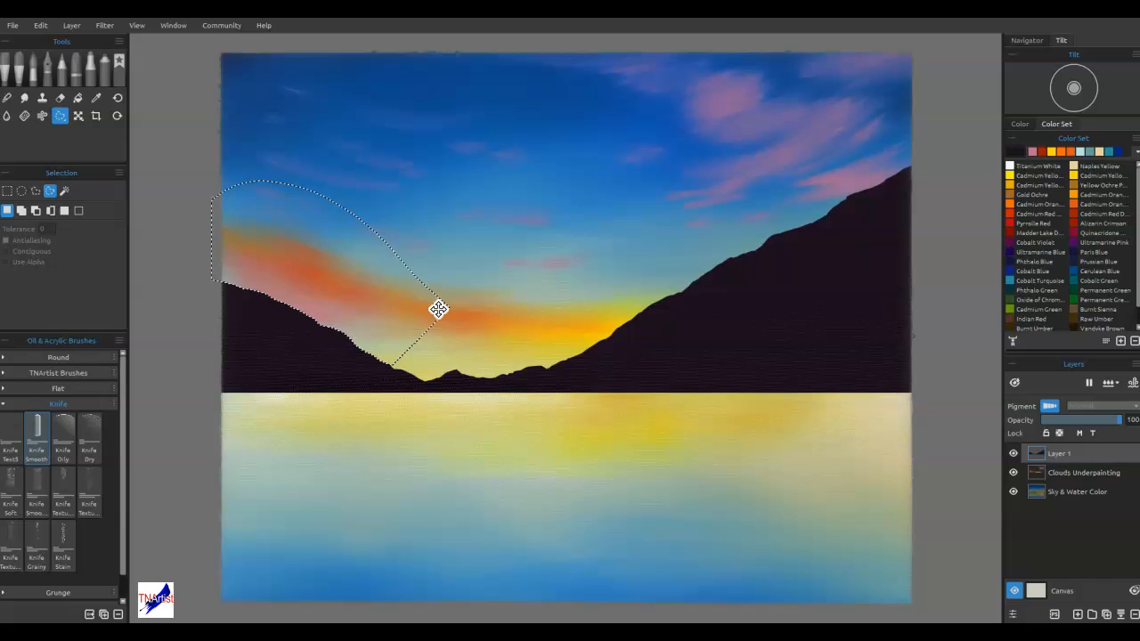
{"action": "key", "text": "ctrl+d"}
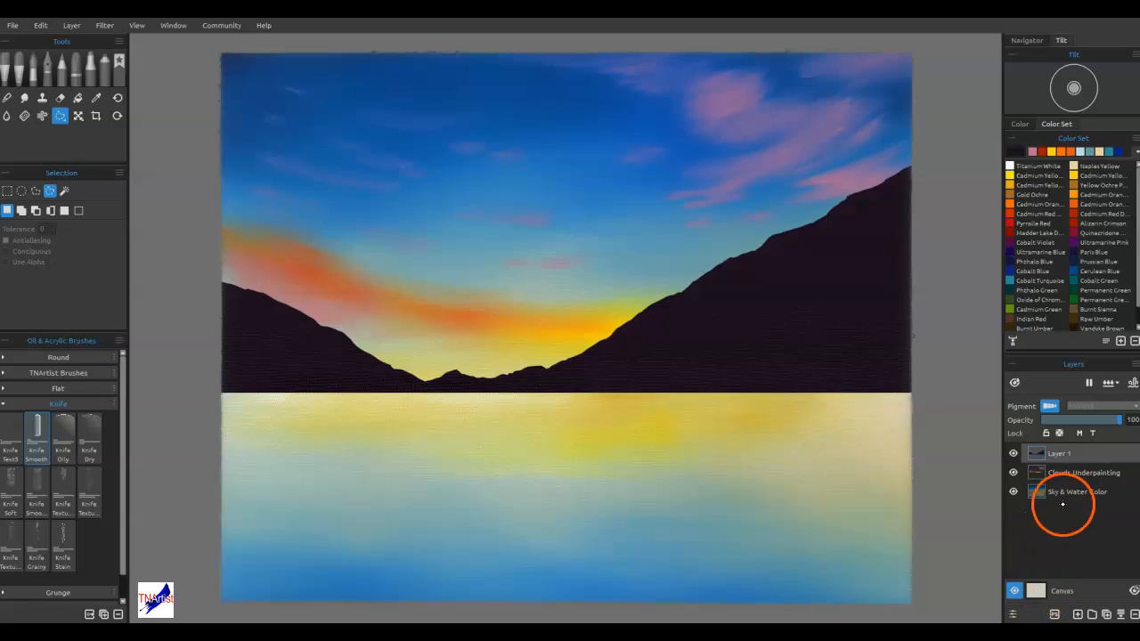
Add a new layer above Clouds Underpainting and lasso a small range of distant peaks across the central dip
{"action": "left_click", "coordinate": [1073, 473]}
{"action": "left_click", "coordinate": [1078, 613]}
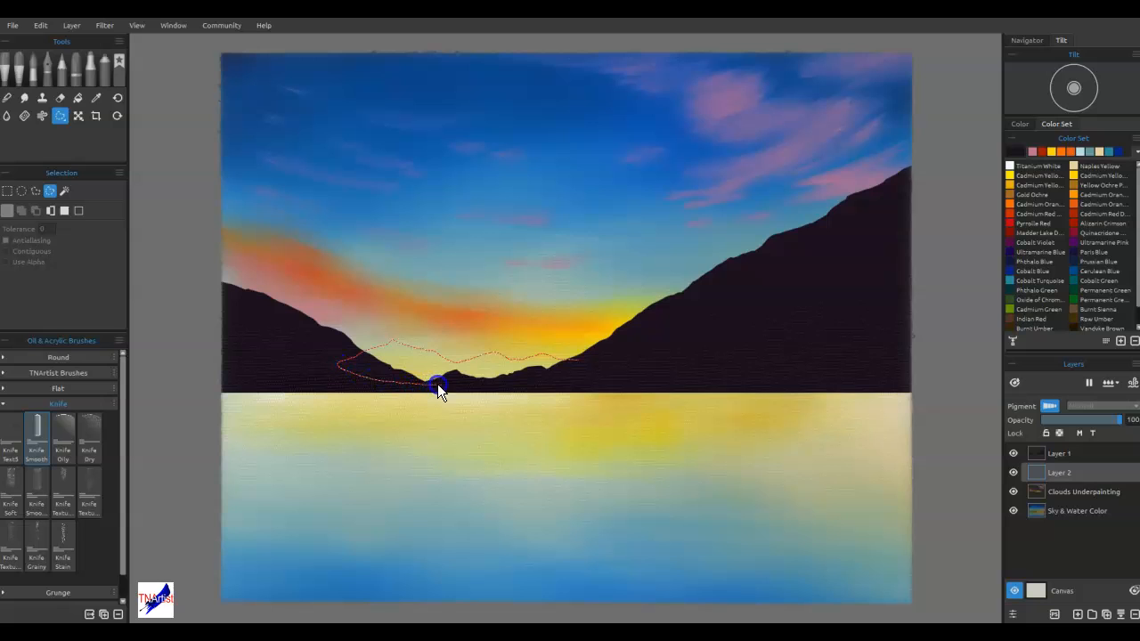
{"action": "left_click_drag", "start_coordinate": [592, 380], "coordinate": [595, 379]}
Fill the distant peaks selection with the muted purple #432a48 and deselect it
{"action": "left_click", "coordinate": [938, 177]}
{"action": "double_click", "coordinate": [1006, 152]}
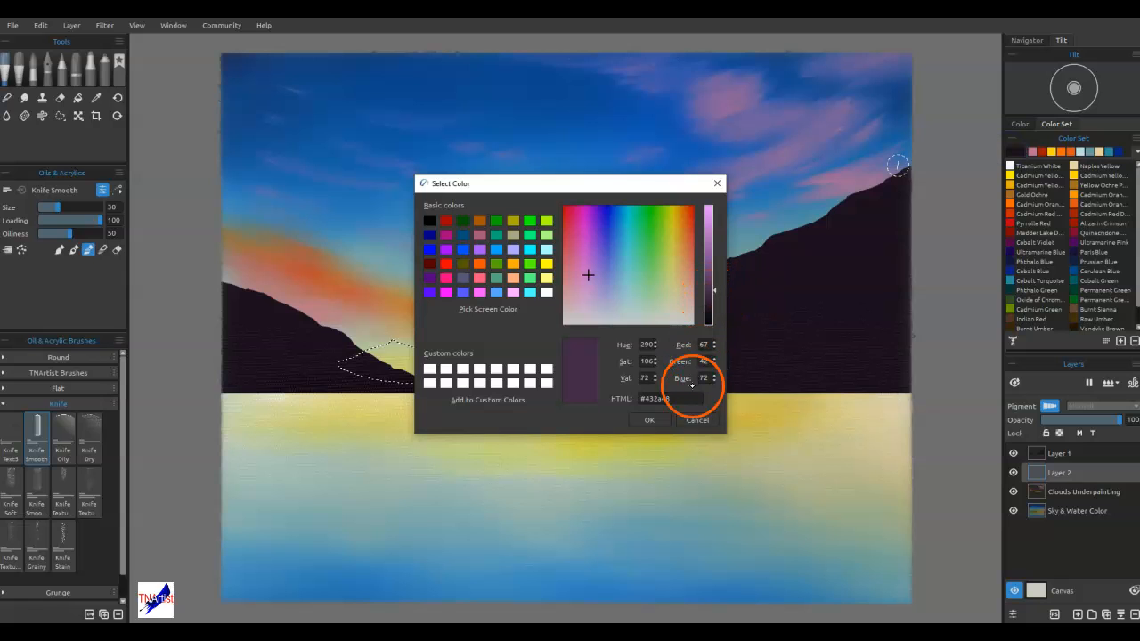
{"action": "left_click", "coordinate": [653, 419]}
{"action": "key", "text": "g"}
{"action": "left_click", "coordinate": [482, 364]}
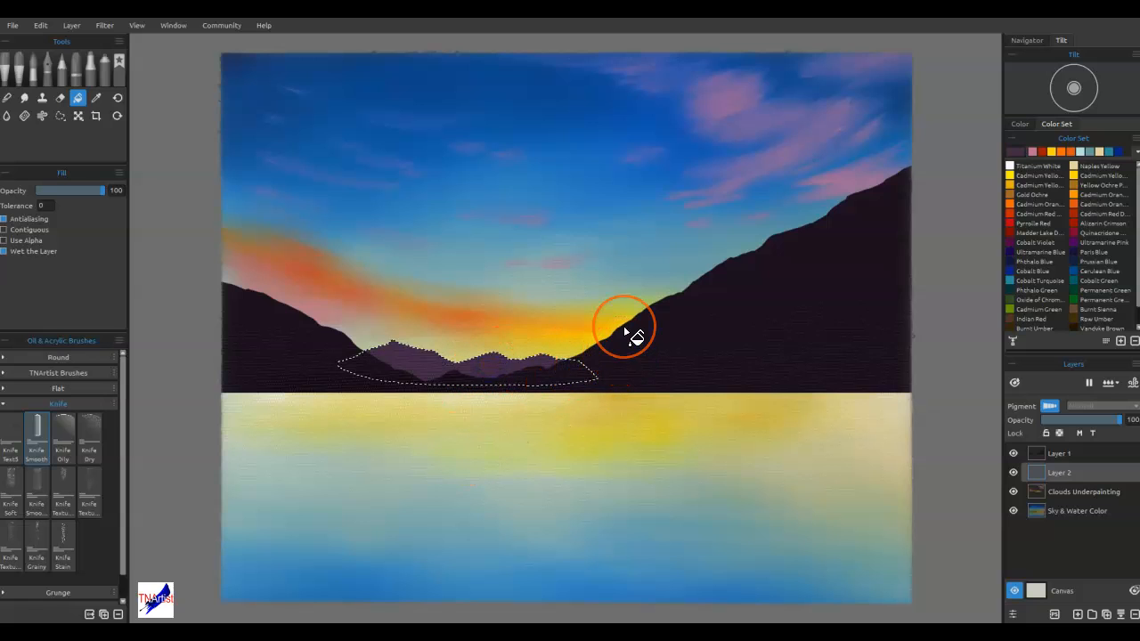
{"action": "key", "text": "ctrl+d"}
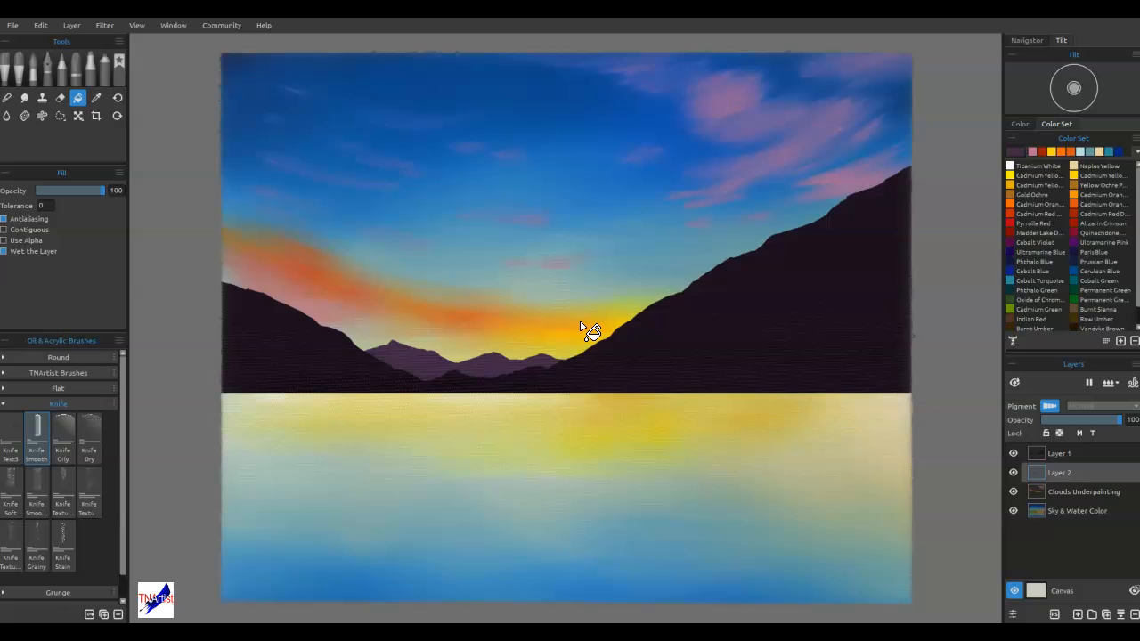
Add a new layer above Layer 1 and lasso a full-width foreground band with an uneven top, extending just below the waterline
{"action": "left_click", "coordinate": [1065, 454]}
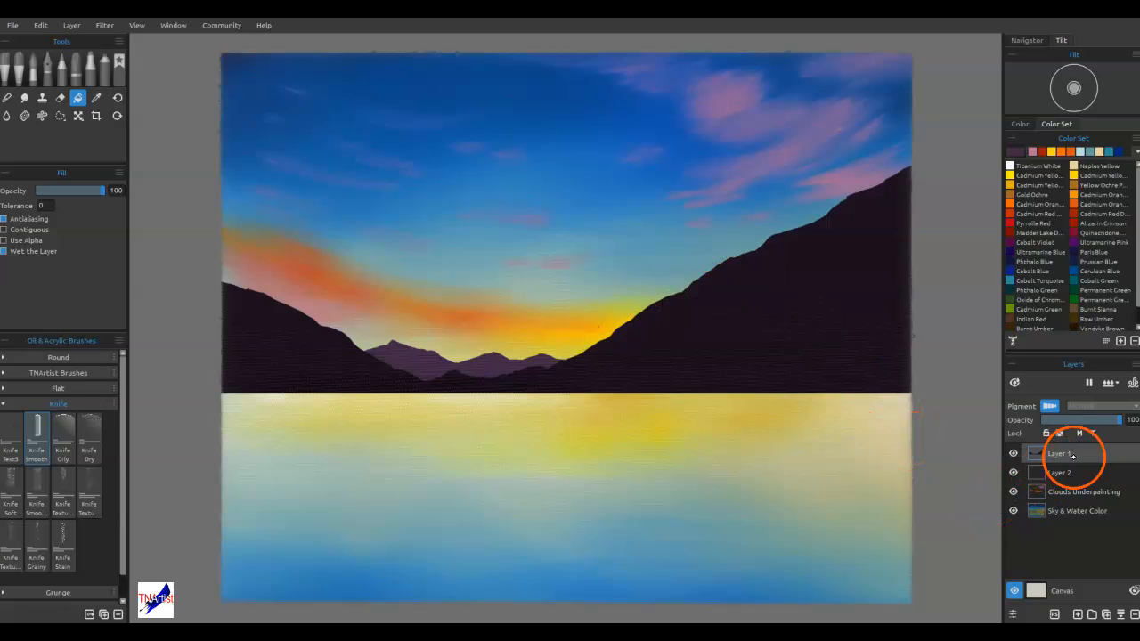
{"action": "left_click", "coordinate": [1078, 614]}
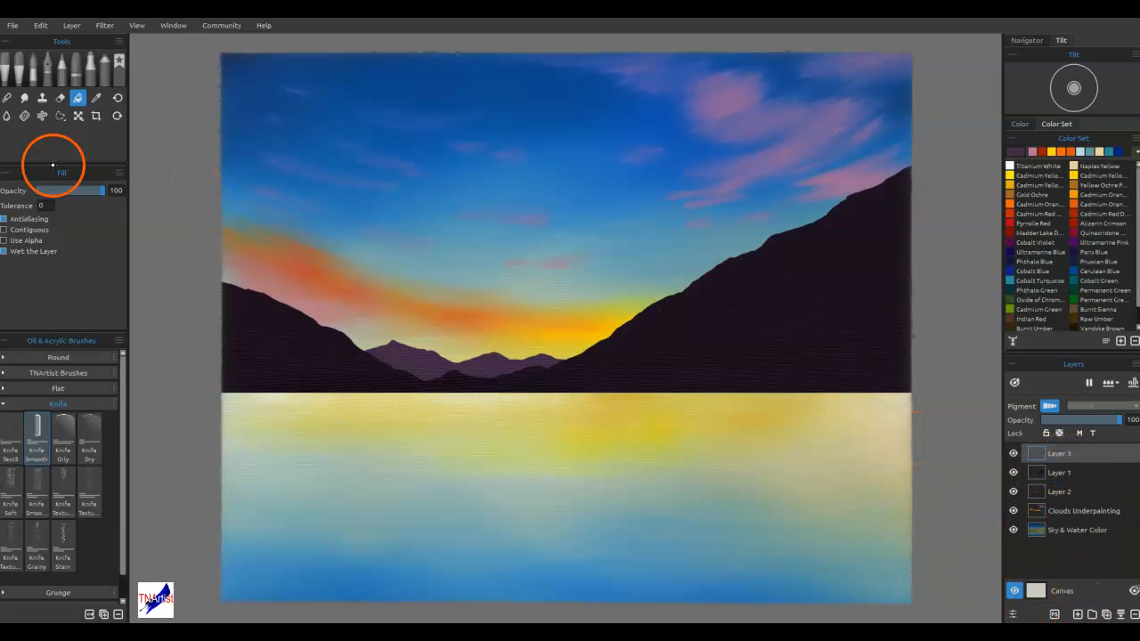
{"action": "left_click", "coordinate": [60, 116]}
{"action": "left_click_drag", "start_coordinate": [208, 359], "coordinate": [253, 360]}
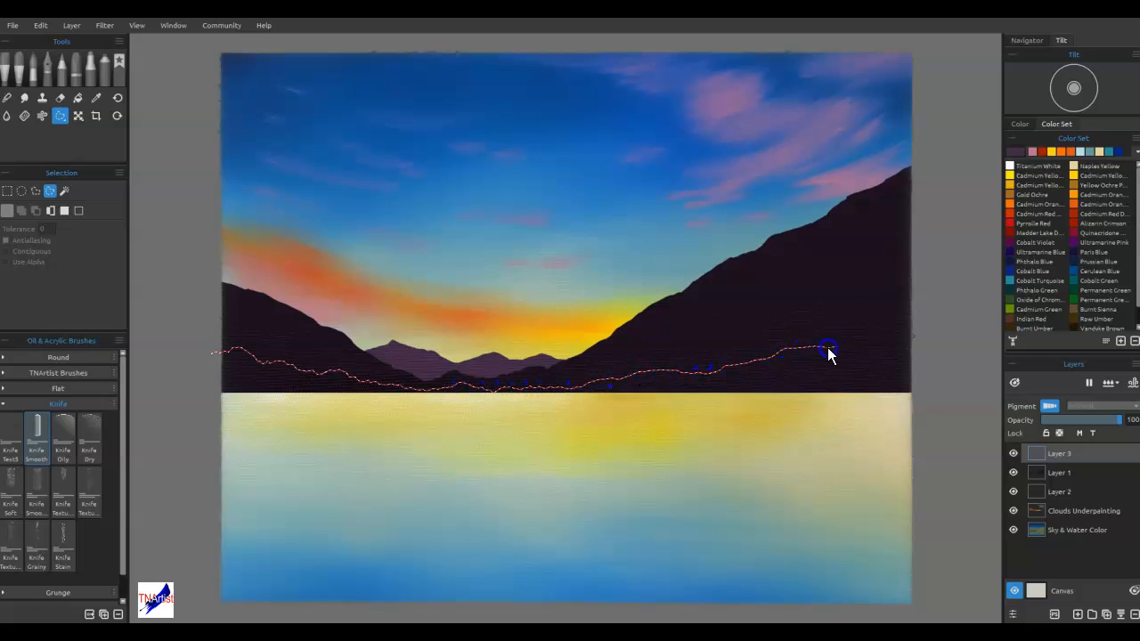
{"action": "left_click_drag", "start_coordinate": [965, 382], "coordinate": [982, 415]}
{"action": "mouse_move", "coordinate": [851, 424]}
{"action": "left_mouse_down"}
{"action": "mouse_move", "coordinate": [183, 407]}
{"action": "mouse_move", "coordinate": [178, 387]}
{"action": "left_mouse_up"}
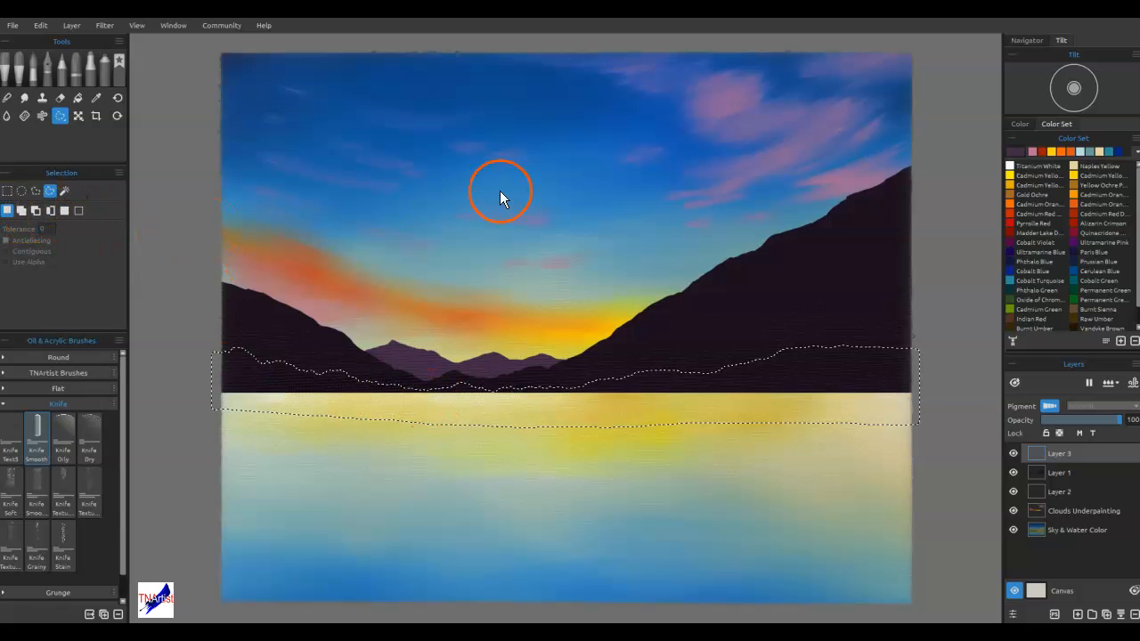
Fill the foreground band selection with the near-black purple #100a11
{"action": "double_click", "coordinate": [1023, 152]}
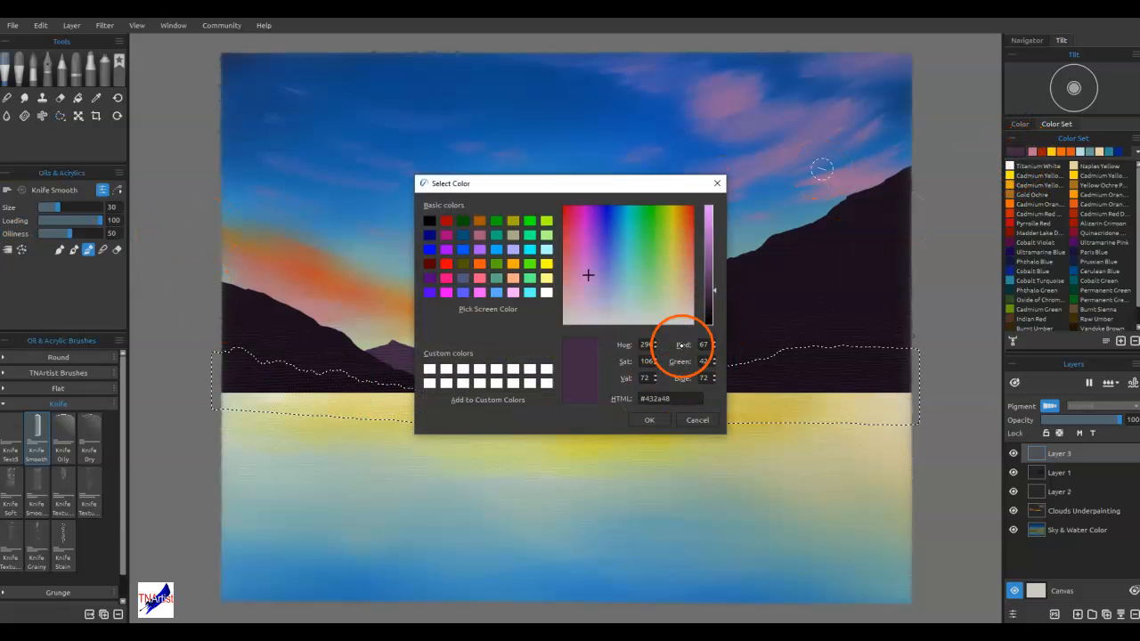
{"action": "left_click", "coordinate": [711, 316]}
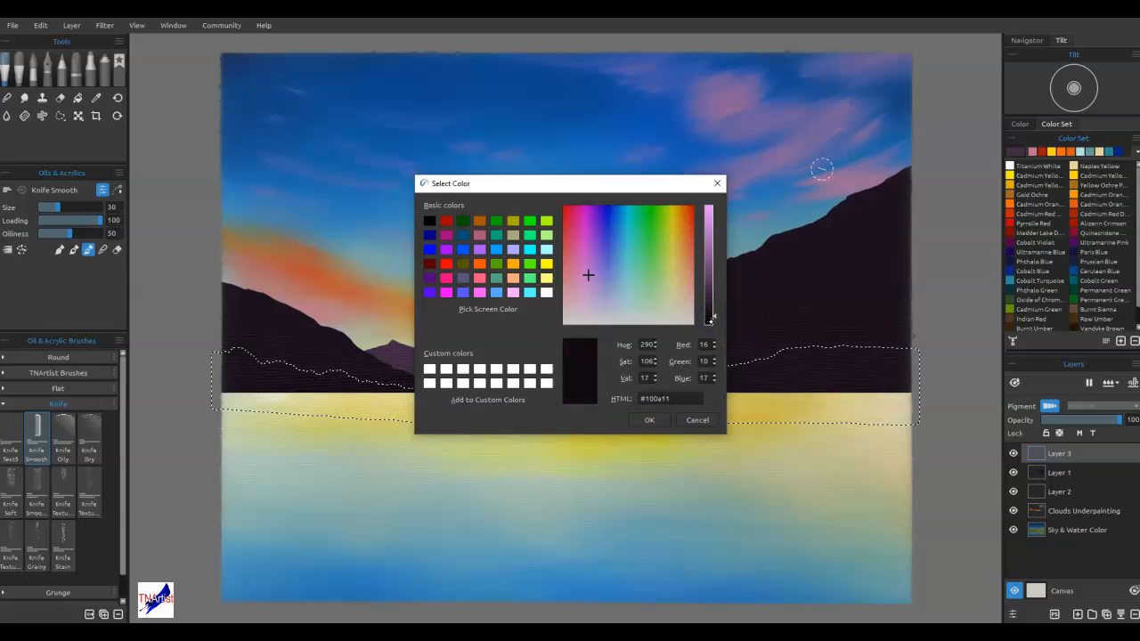
{"action": "left_click", "coordinate": [660, 423]}
{"action": "key", "text": "g"}
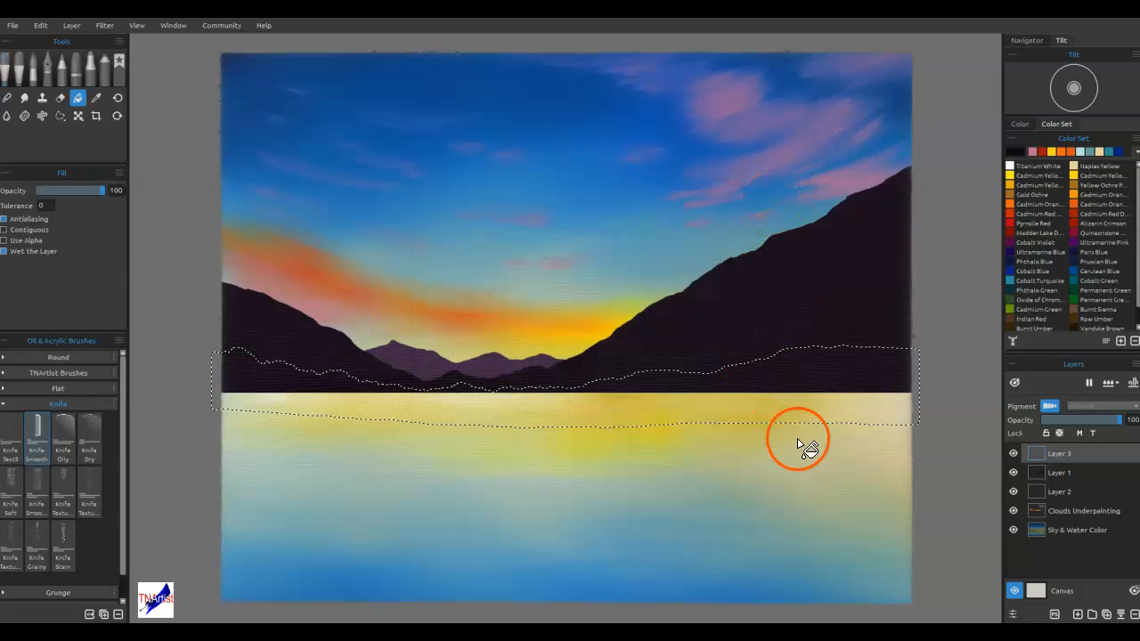
{"action": "left_click", "coordinate": [827, 392]}
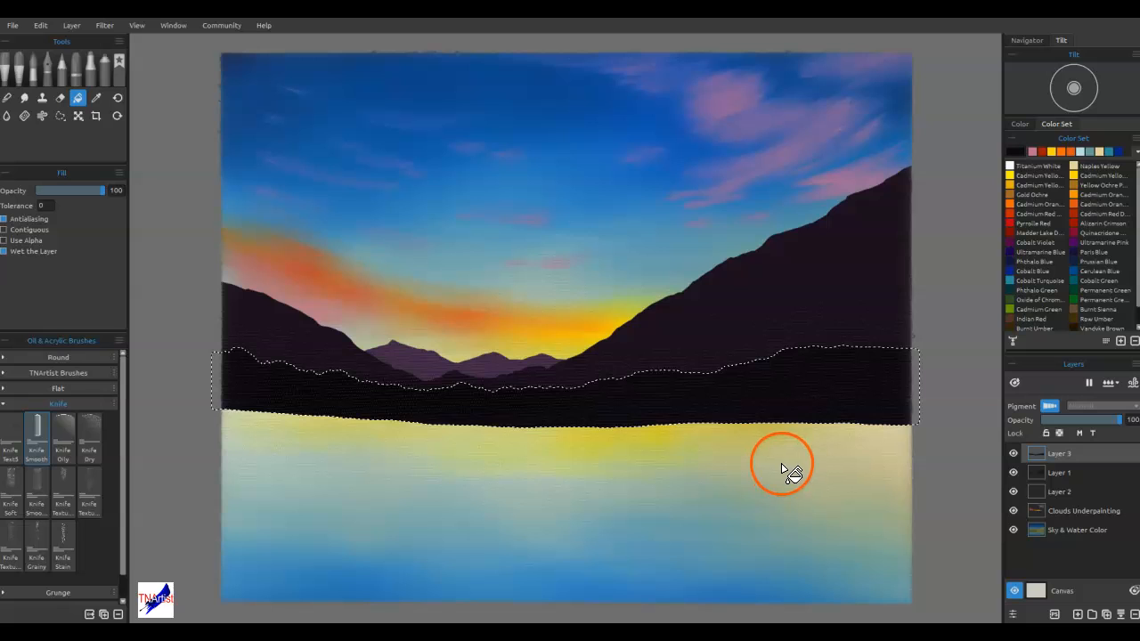
Refill the foreground band with the darker near-black #0b070c and deselect it
{"action": "left_click", "coordinate": [1012, 150]}
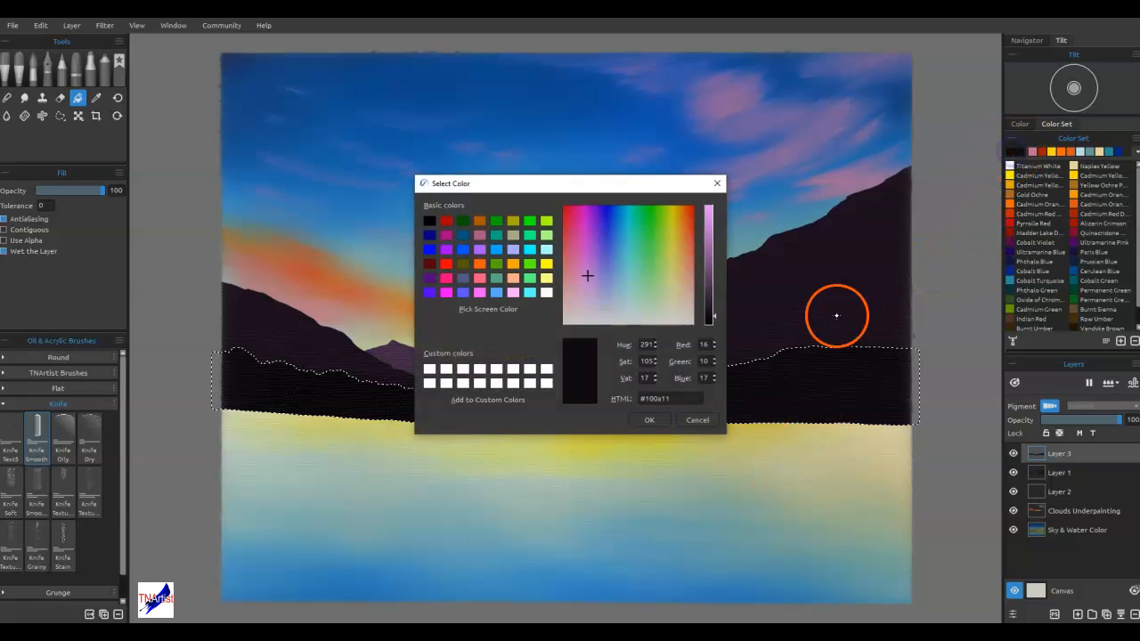
{"action": "left_click", "coordinate": [655, 419]}
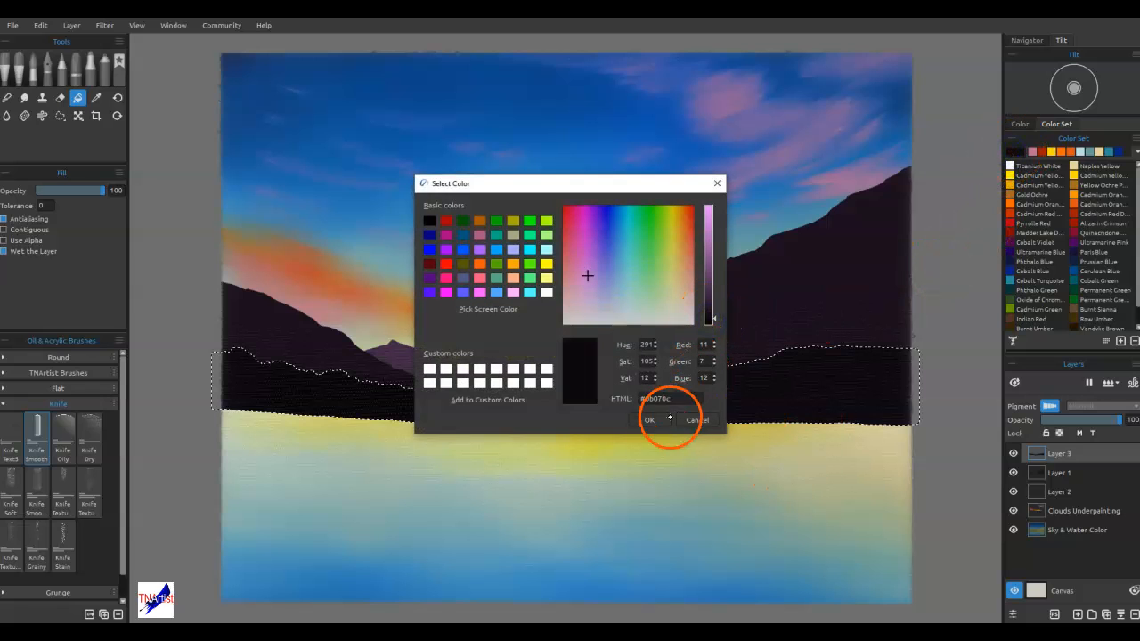
{"action": "left_click", "coordinate": [820, 393]}
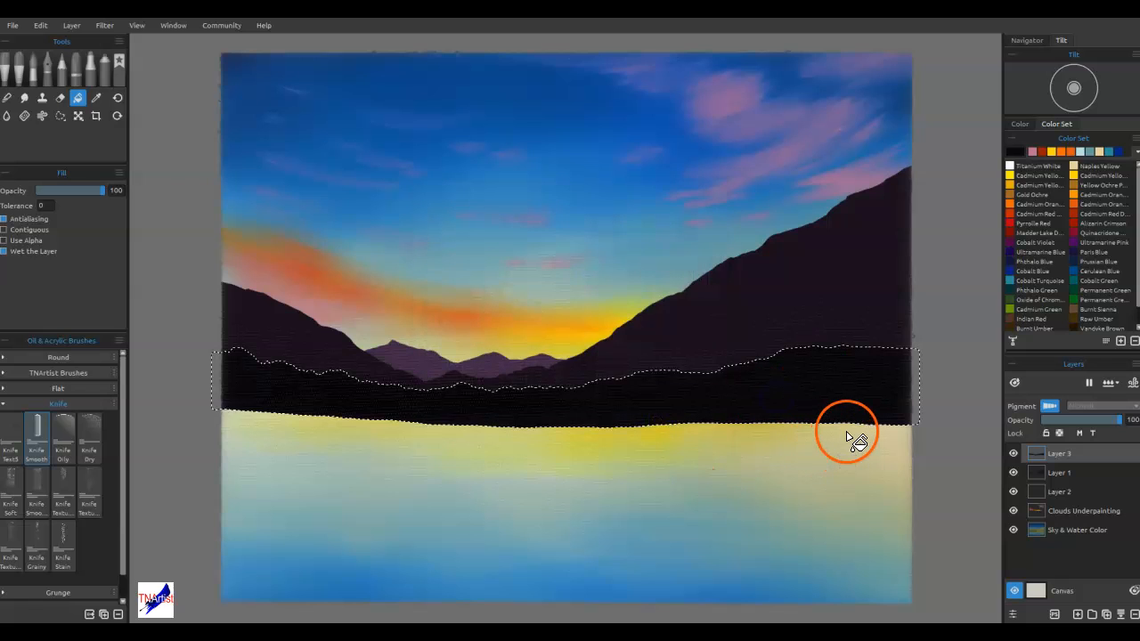
{"action": "key", "text": "ctrl+d"}
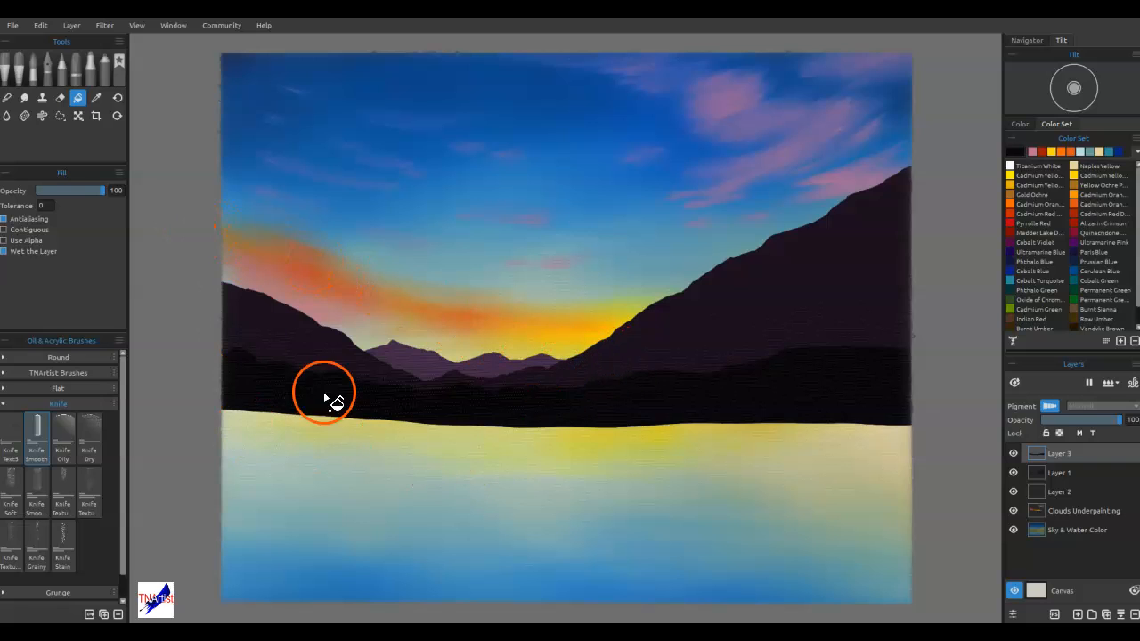
Select a full-width rectangular strip along the foreground band's lower edge on Layer 3 and delete its contents
{"action": "left_click", "coordinate": [60, 116]}
{"action": "left_click", "coordinate": [7, 190]}
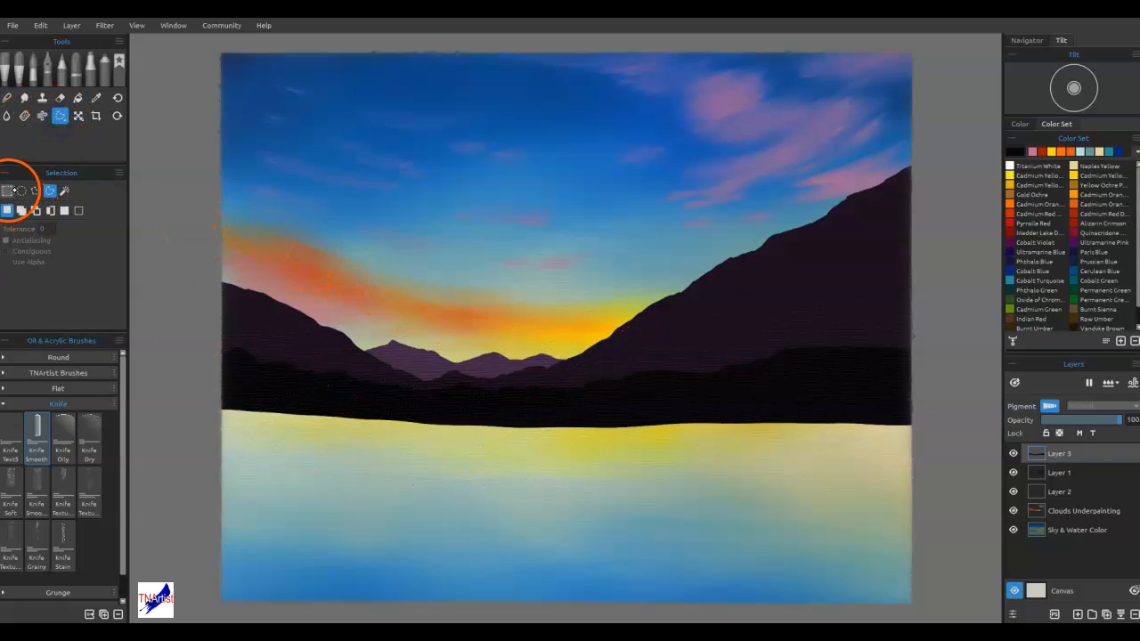
{"action": "left_click_drag", "start_coordinate": [929, 451], "coordinate": [167, 409]}
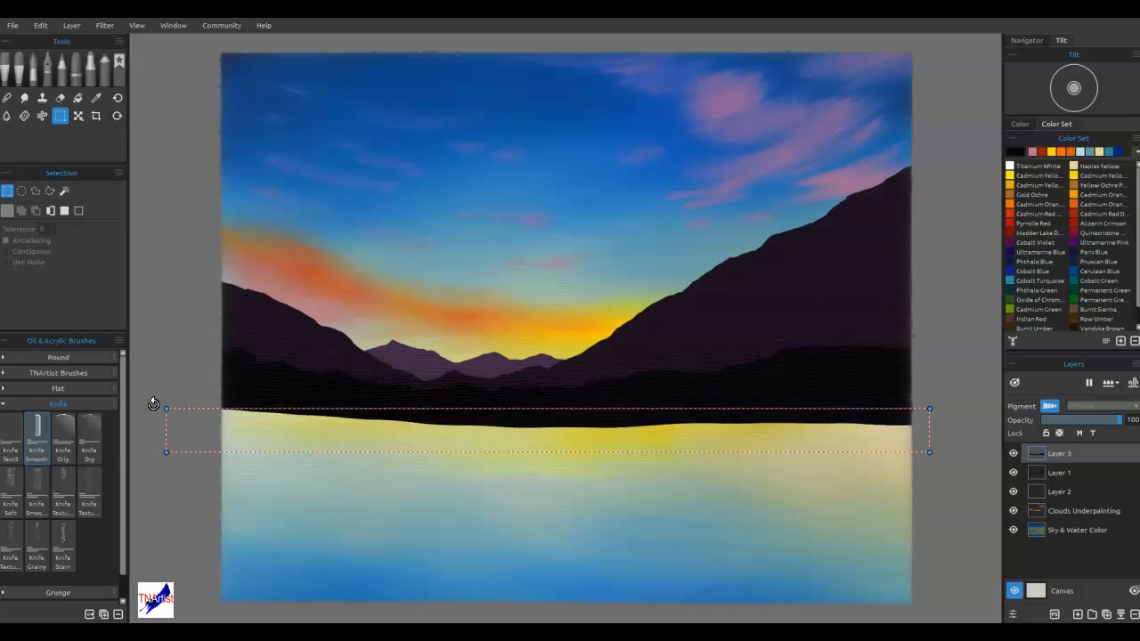
{"action": "key", "text": "Return"}
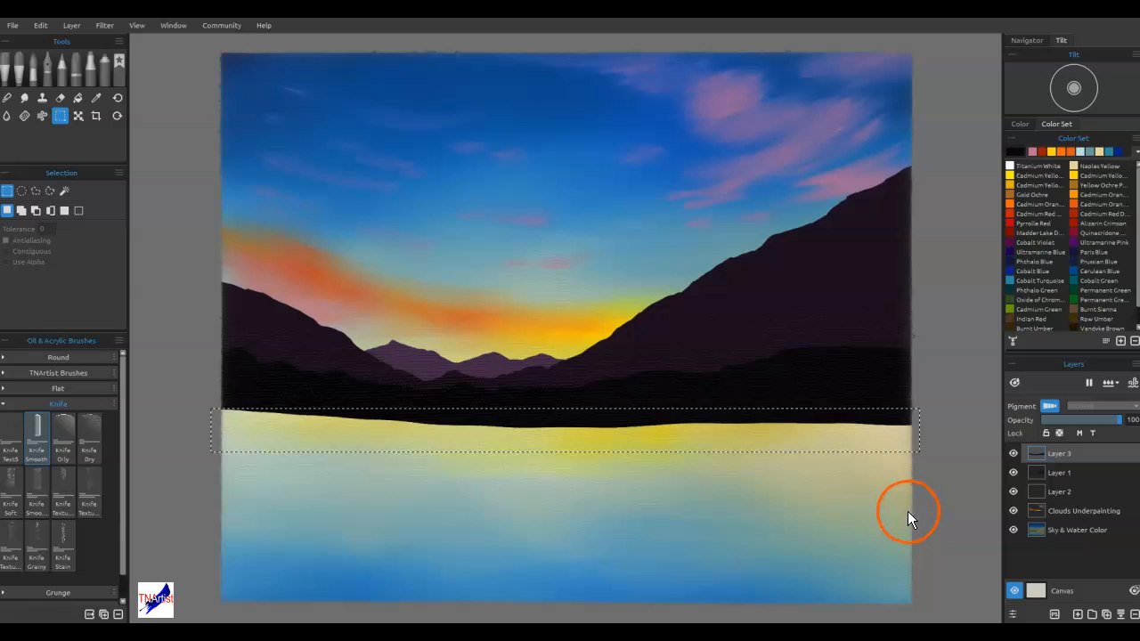
{"action": "key", "text": "Delete"}
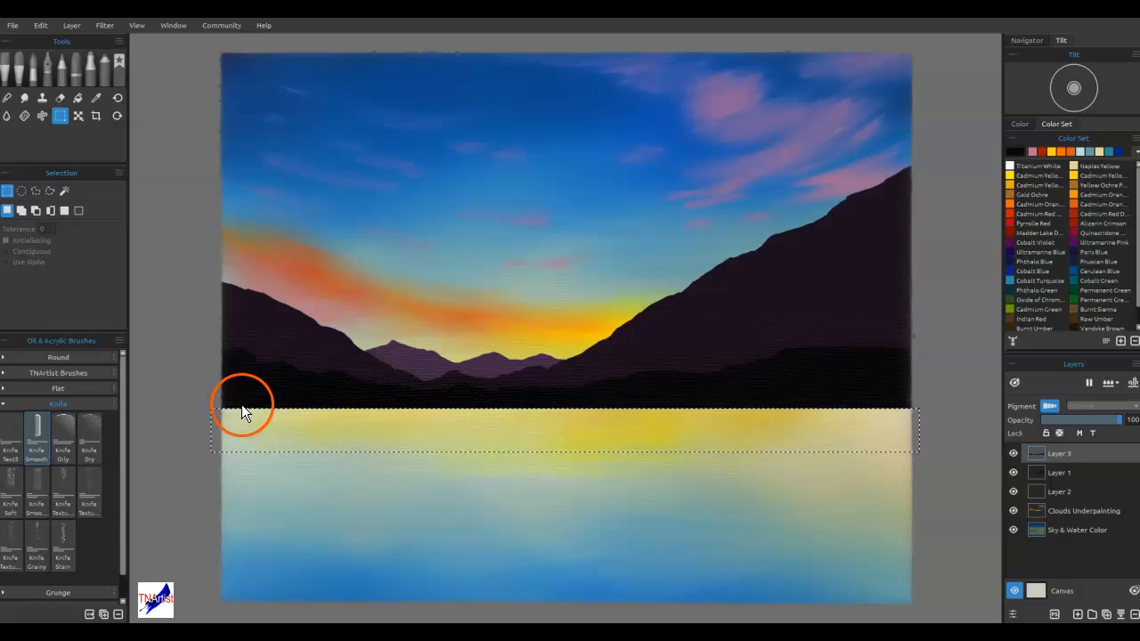
Paint a dark shore strip just below the waterline at the painting's left edge using the Knife Smooth brush at size 30
{"action": "left_click", "coordinate": [8, 72]}
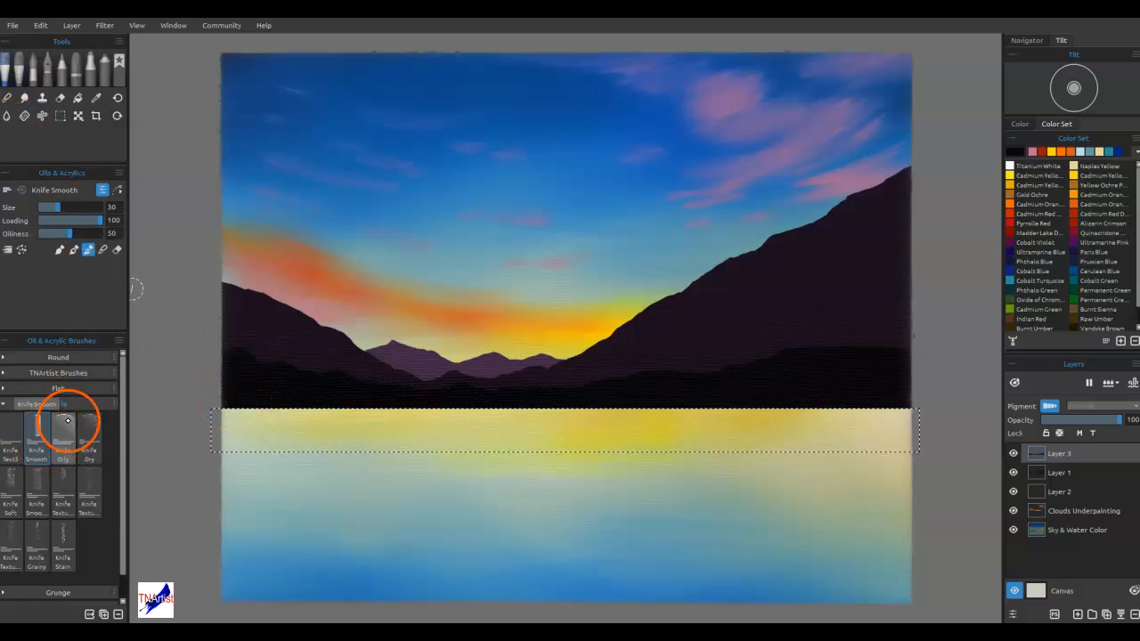
{"action": "left_click_drag", "start_coordinate": [222, 407], "coordinate": [367, 408]}
Extend the dark shore strip along the waterline toward the distant peaks using the Bullet marker at size 25 and opacity 100
{"action": "left_click", "coordinate": [91, 76]}
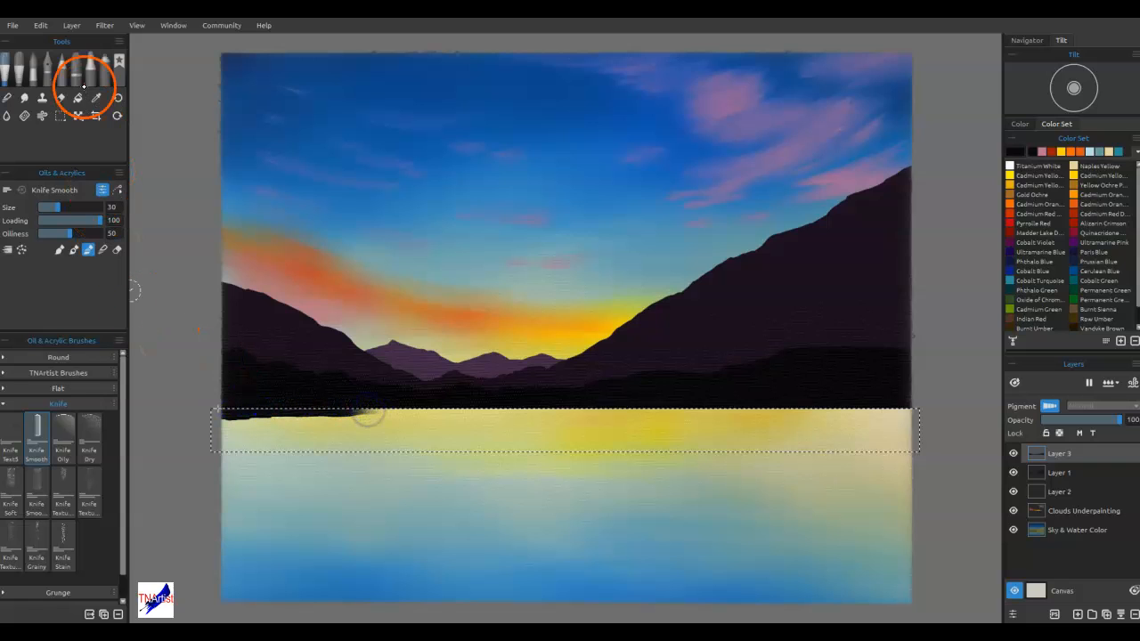
{"action": "left_click", "coordinate": [69, 359]}
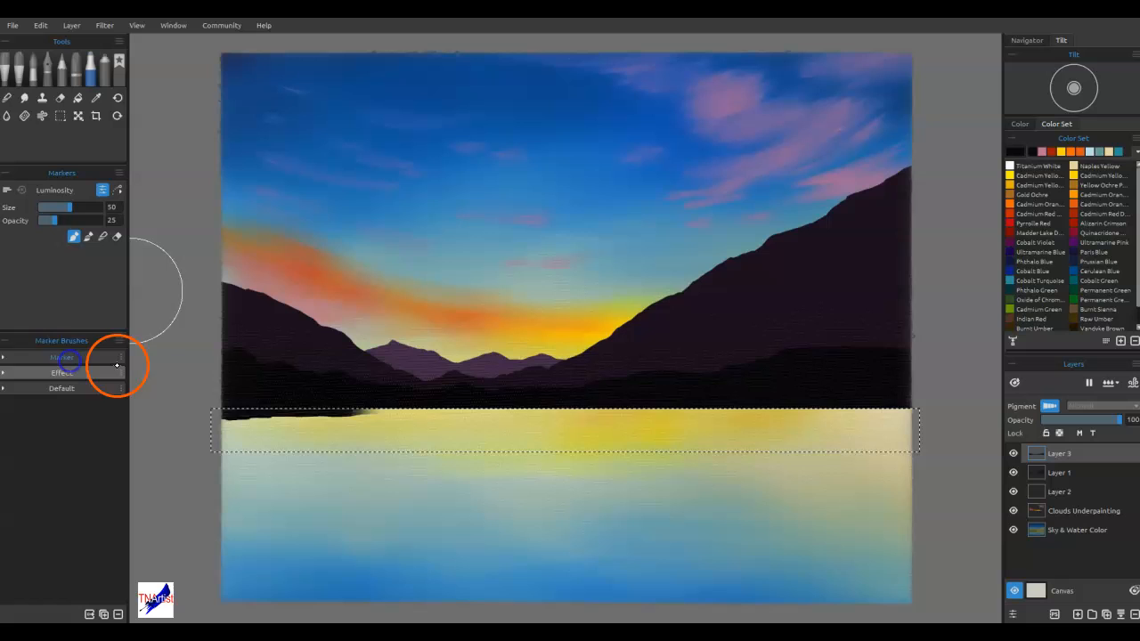
{"action": "left_click", "coordinate": [8, 357]}
{"action": "left_click", "coordinate": [11, 381]}
{"action": "left_click_drag", "start_coordinate": [230, 415], "coordinate": [481, 405]}
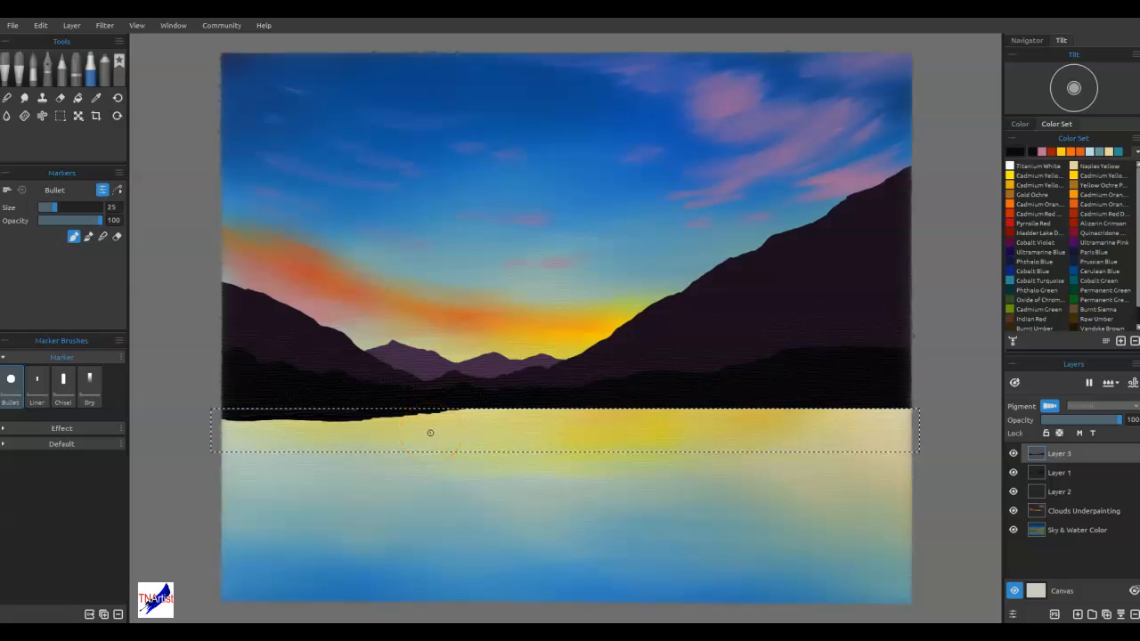
{"action": "key", "text": "ctrl+t"}
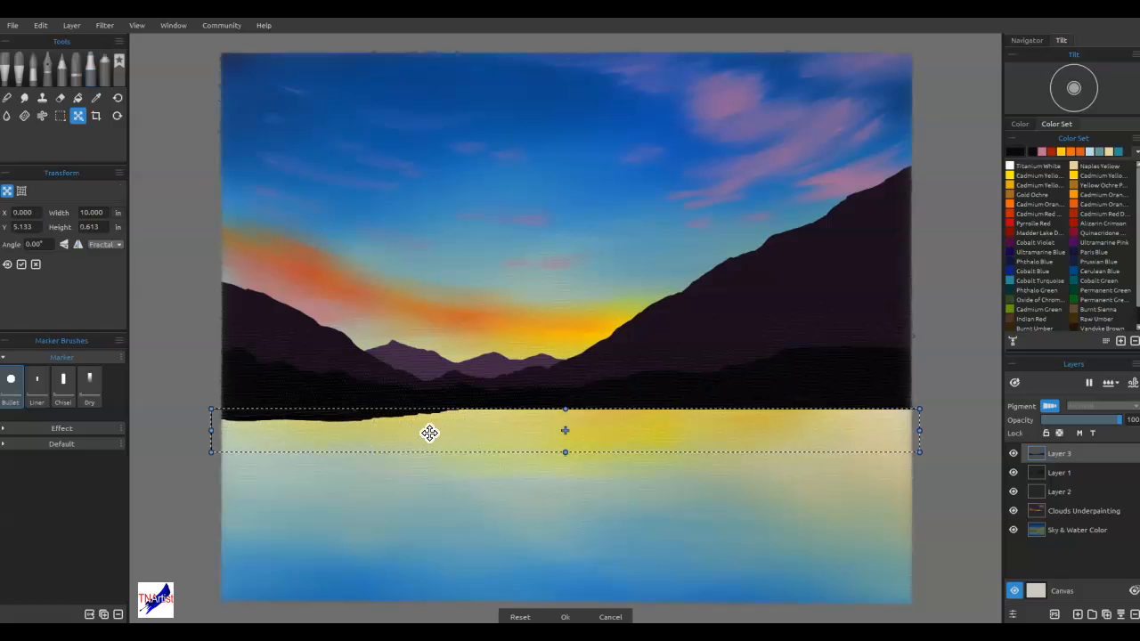
{"action": "key", "text": "Return"}
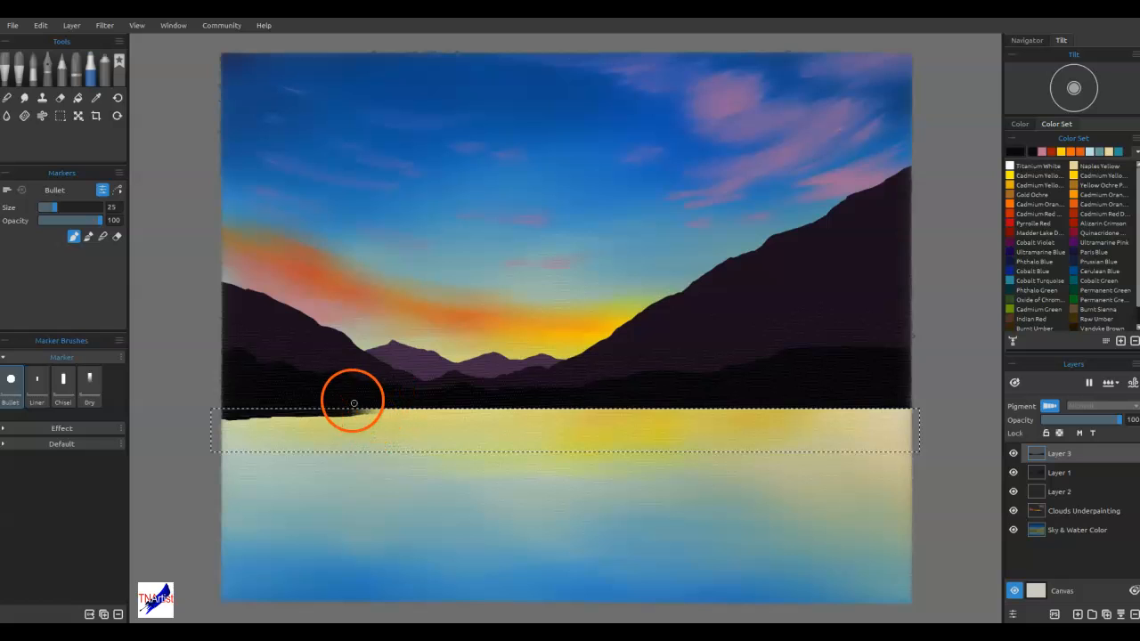
{"action": "left_click_drag", "start_coordinate": [345, 413], "coordinate": [438, 410]}
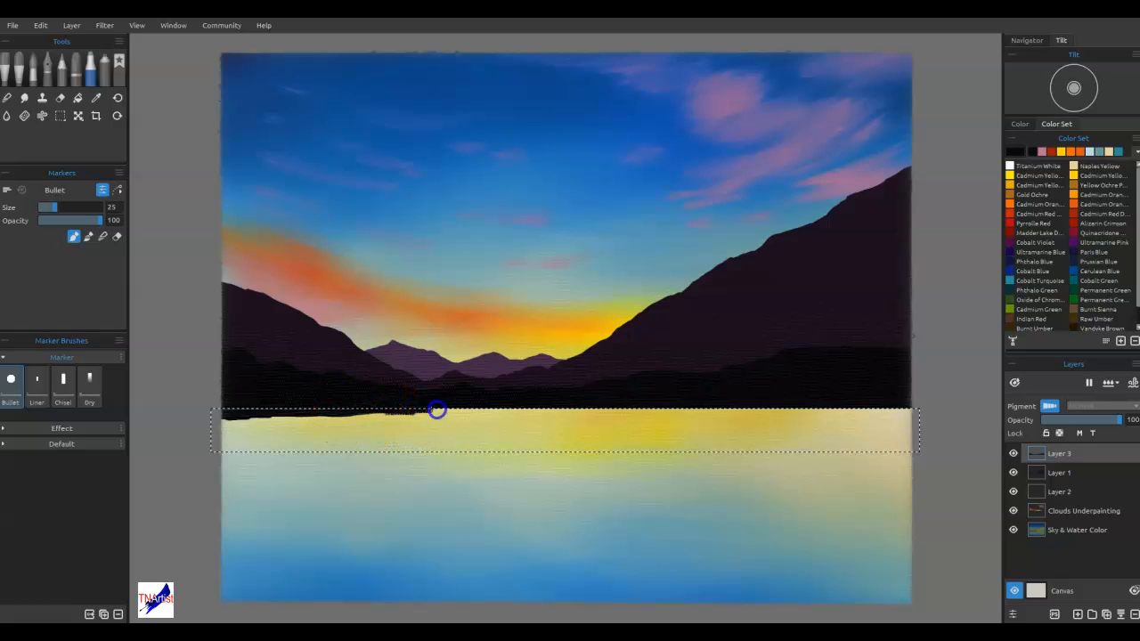
Trim the uneven underside of the left shore strip on Layer 3 by deleting rectangular selections along its lower edge
{"action": "left_click", "coordinate": [57, 115]}
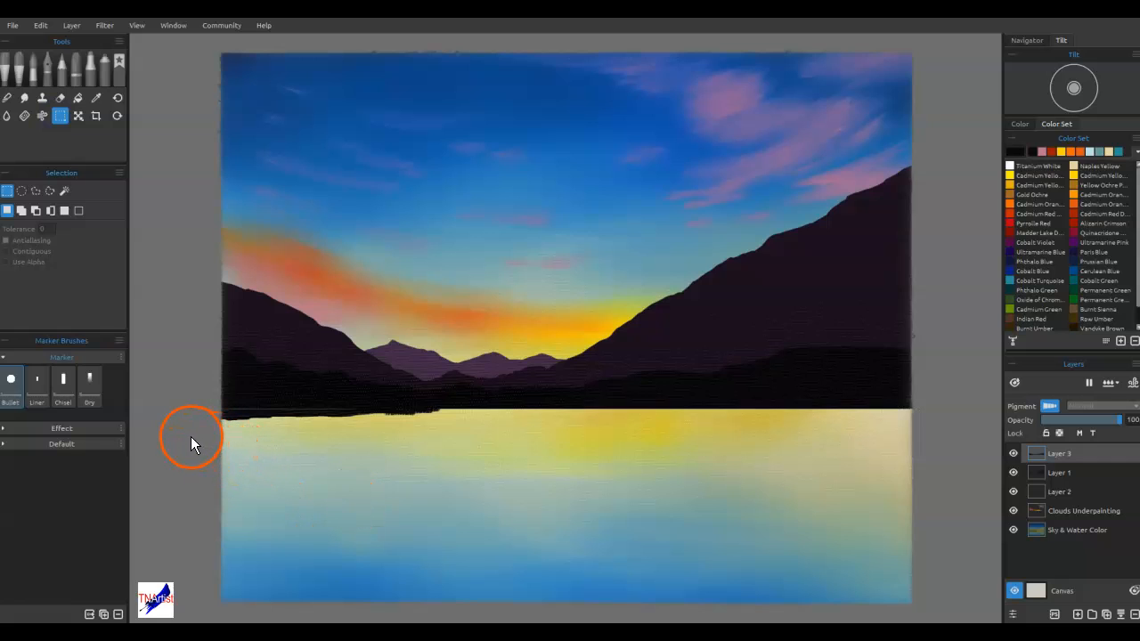
{"action": "left_click_drag", "start_coordinate": [186, 434], "coordinate": [751, 490]}
{"action": "key", "text": "Delete"}
{"action": "left_click", "coordinate": [439, 487]}
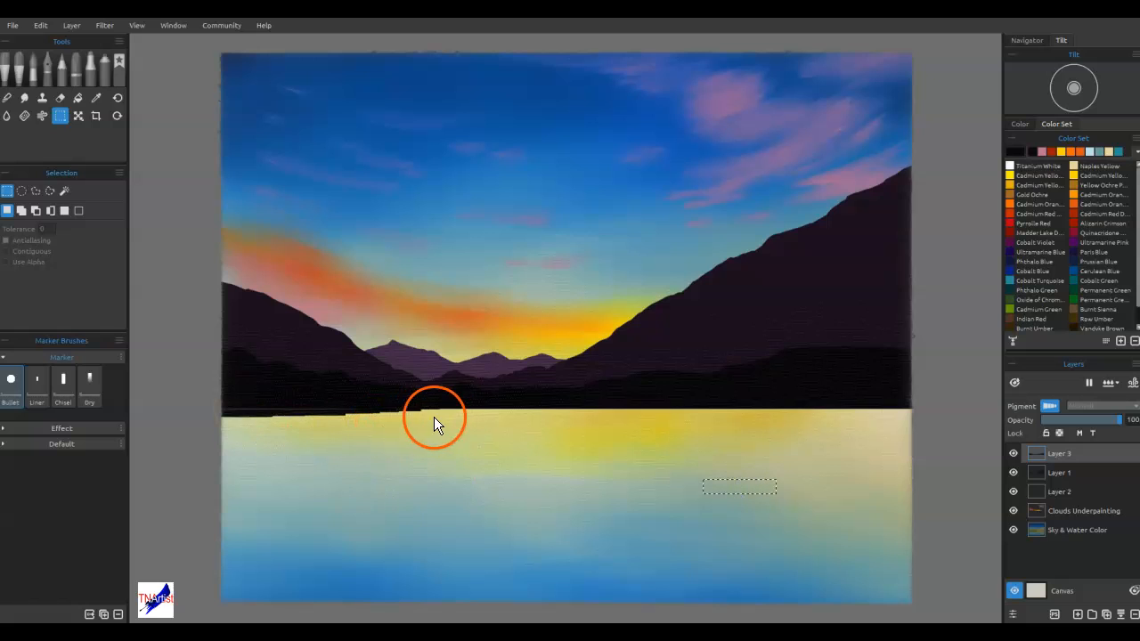
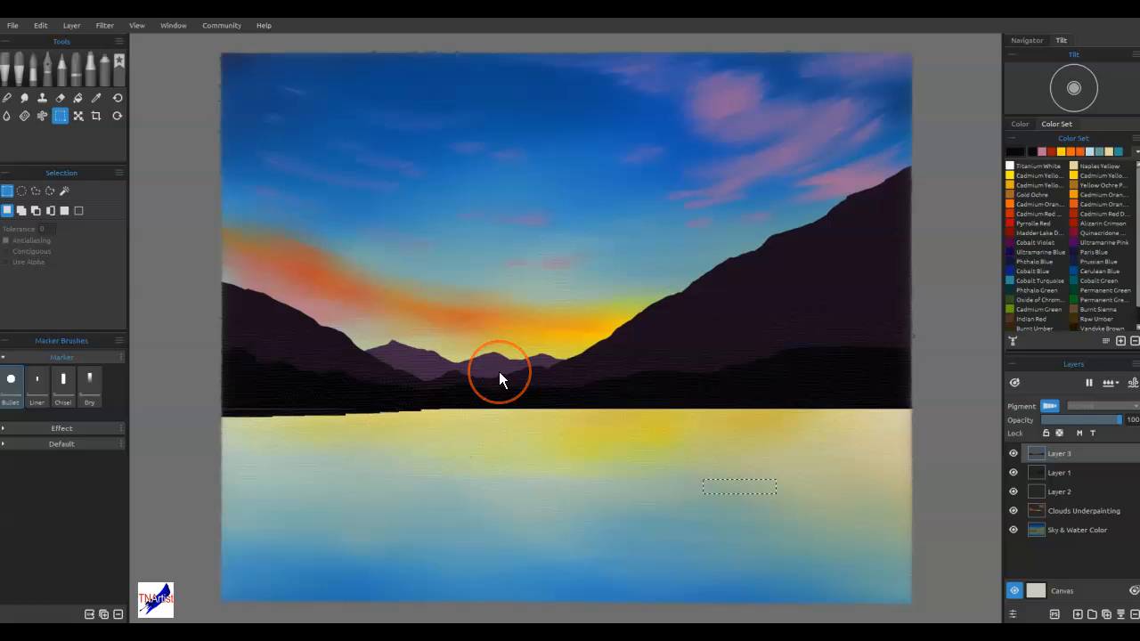
Clear the selection and blend the dark shore strip at the painting's left edge using the Soft 2 blend brush at size 14 and opacity 100
{"action": "key", "text": "ctrl+d"}
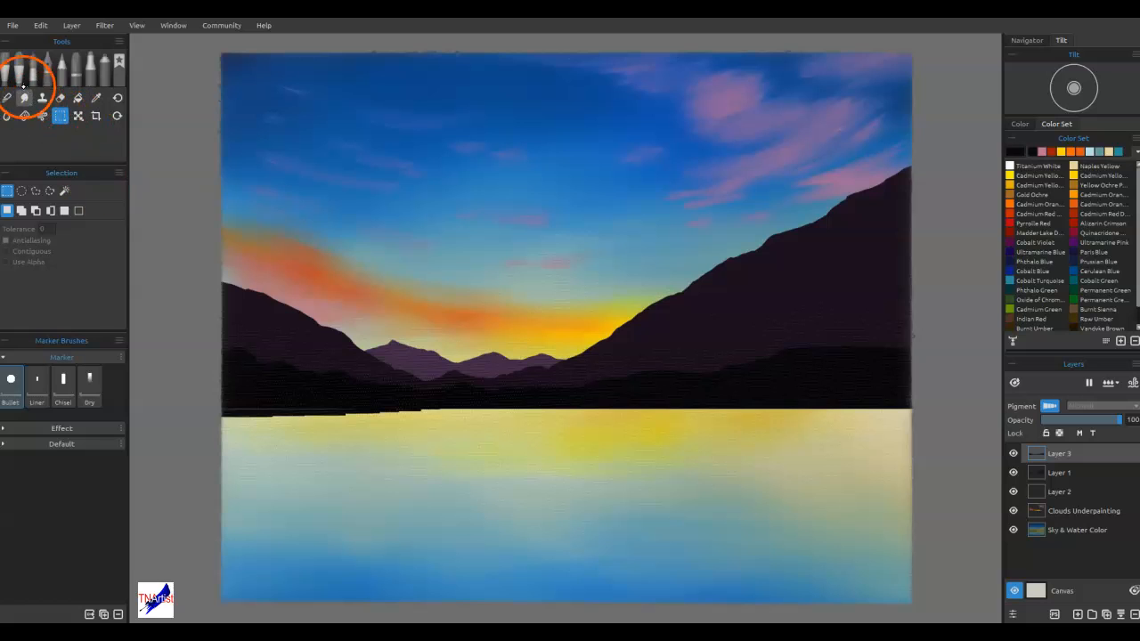
{"action": "left_click", "coordinate": [7, 97]}
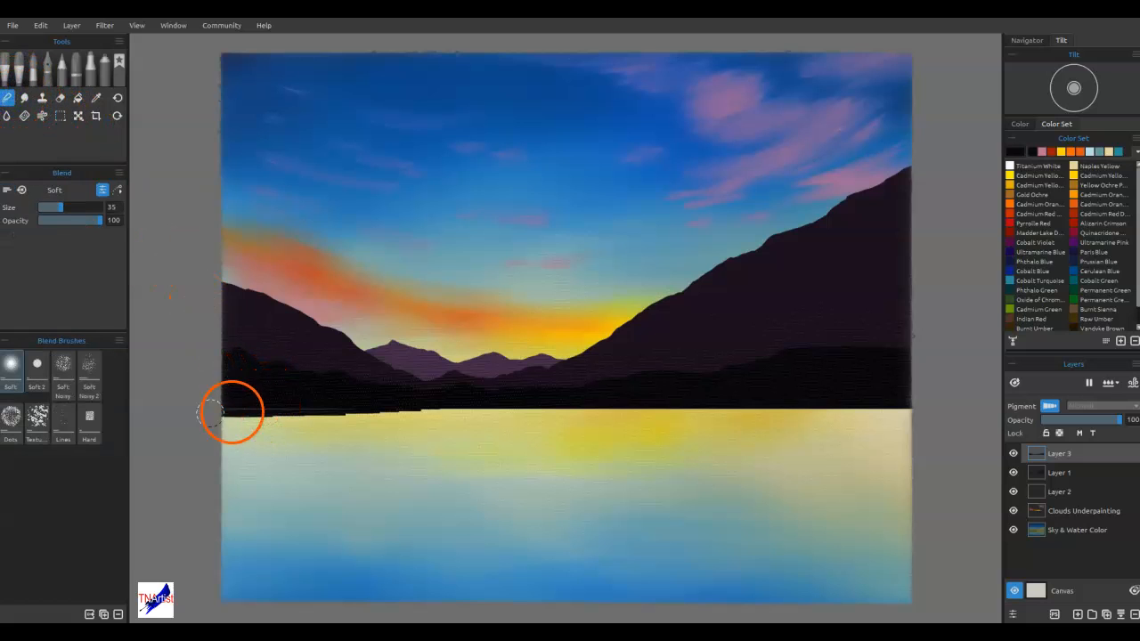
{"action": "left_click", "coordinate": [37, 370]}
{"action": "key", "text": "Delete"}
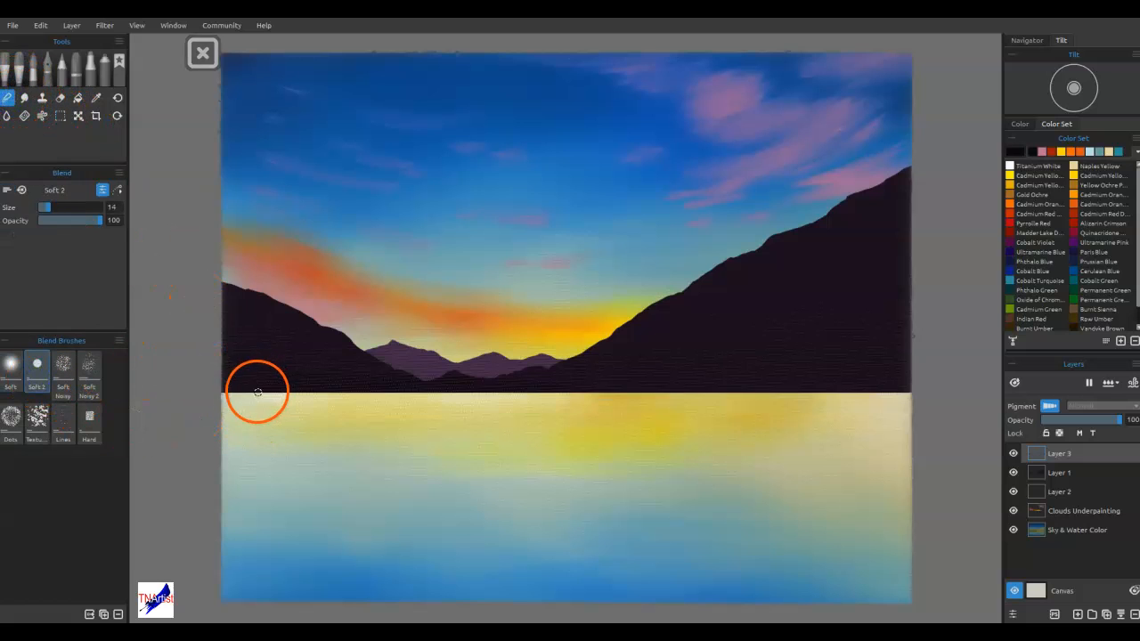
{"action": "key", "text": "ctrl+z"}
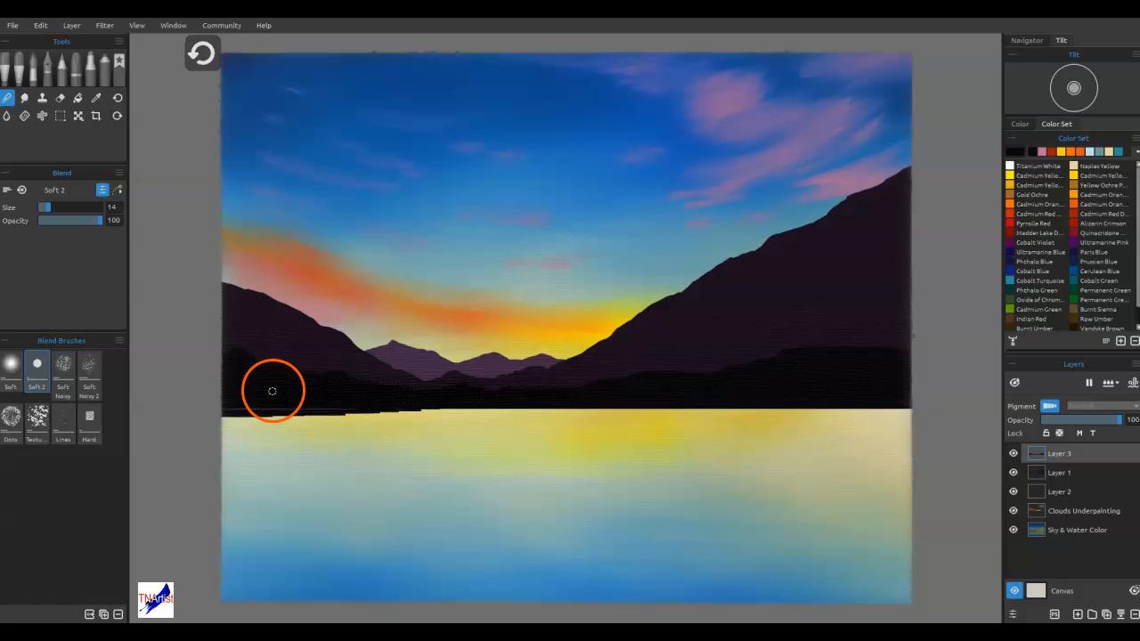
{"action": "mouse_move", "coordinate": [233, 406]}
{"action": "left_mouse_down"}
{"action": "mouse_move", "coordinate": [220, 408]}
{"action": "mouse_move", "coordinate": [377, 402]}
{"action": "mouse_move", "coordinate": [336, 400]}
{"action": "left_mouse_up"}
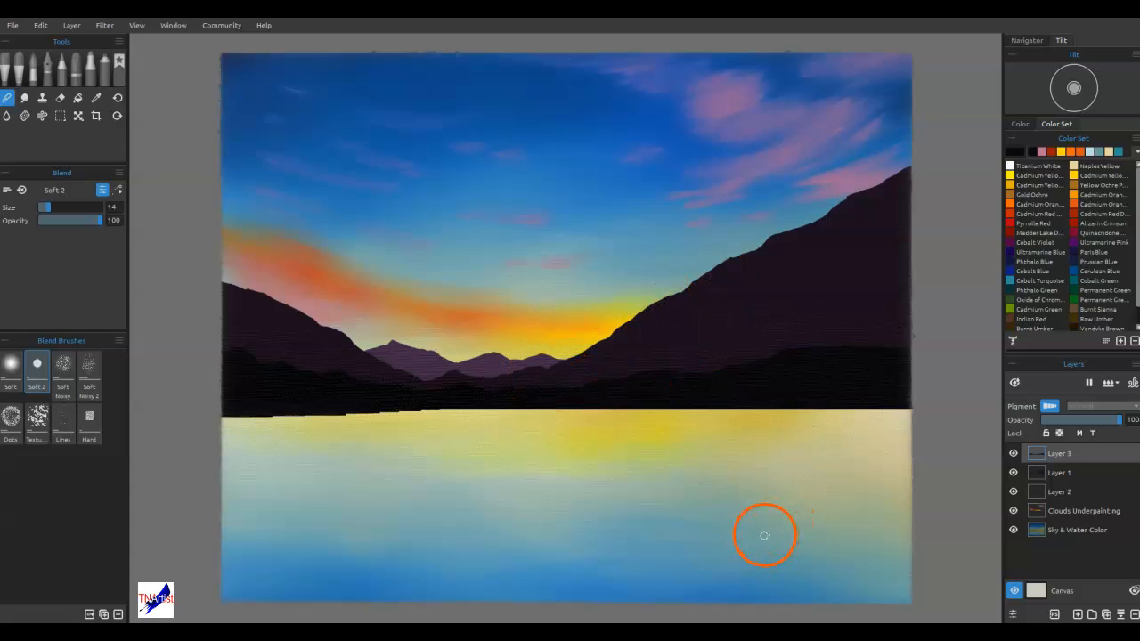
Add a new layer and paint a diagonal chain of black rocks in the lower-right water using the Round Hard oil brush at size 25
{"action": "left_click", "coordinate": [1078, 614]}
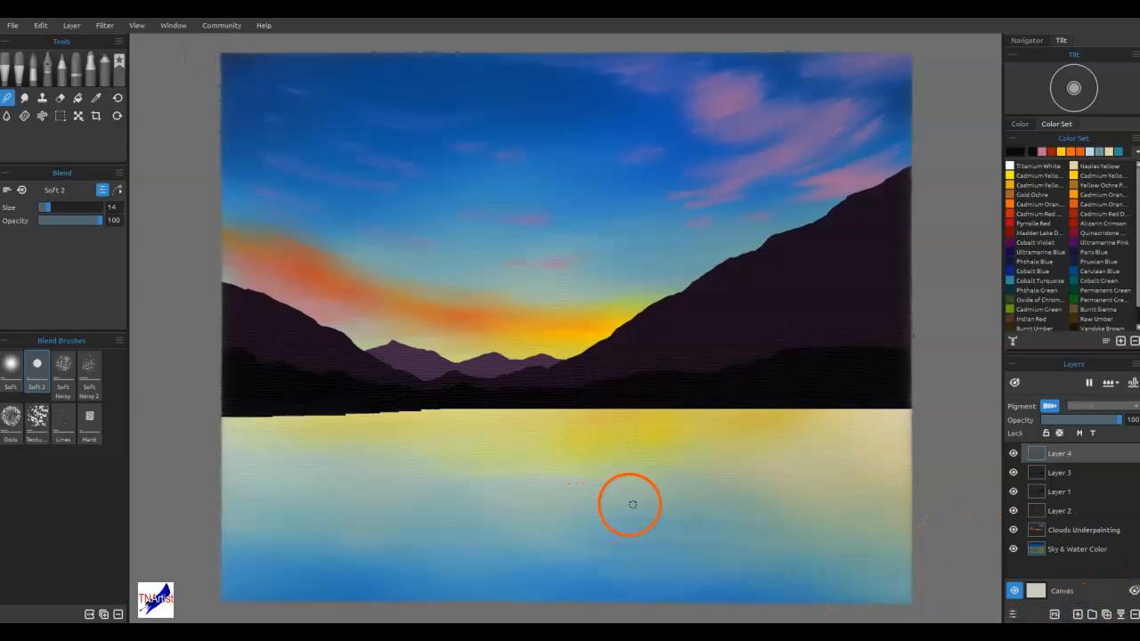
{"action": "left_click", "coordinate": [13, 70]}
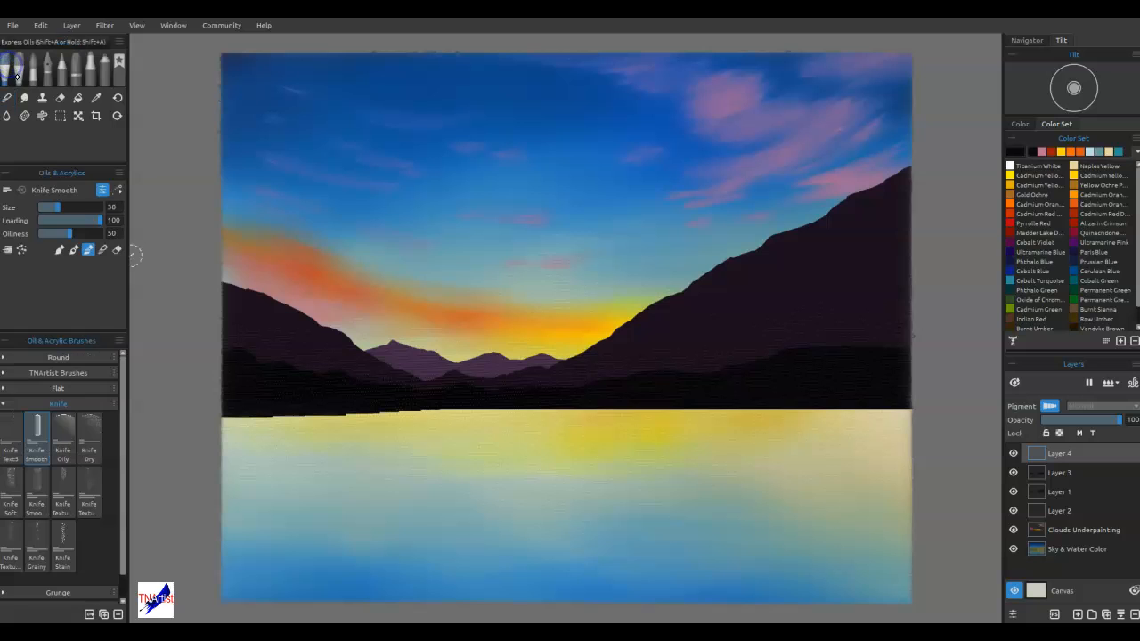
{"action": "left_click", "coordinate": [9, 403]}
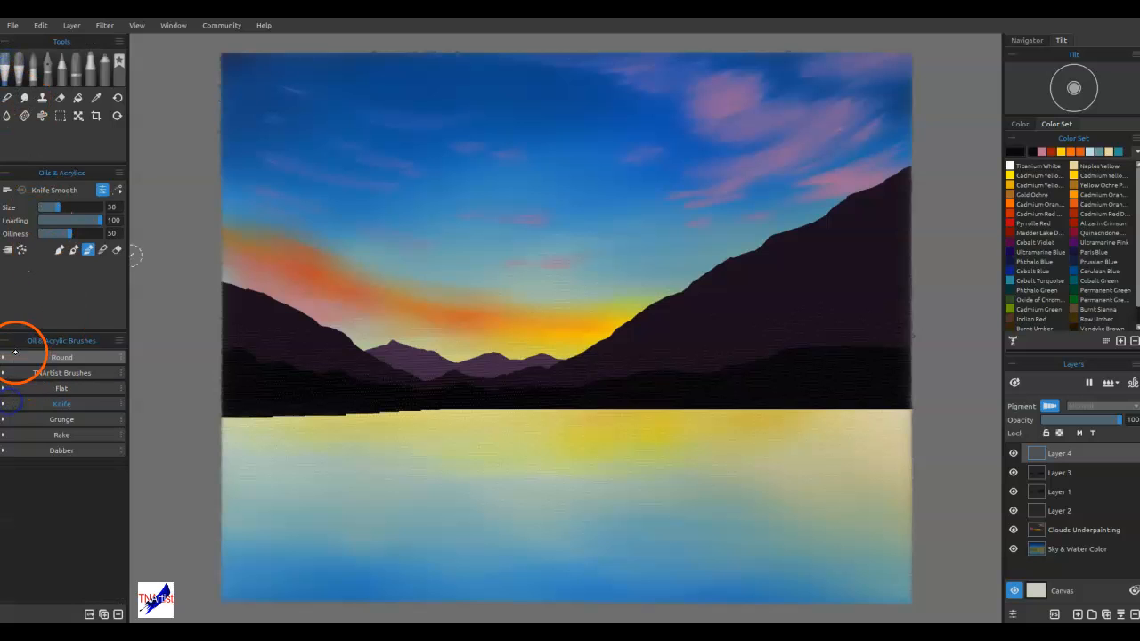
{"action": "left_click", "coordinate": [15, 354]}
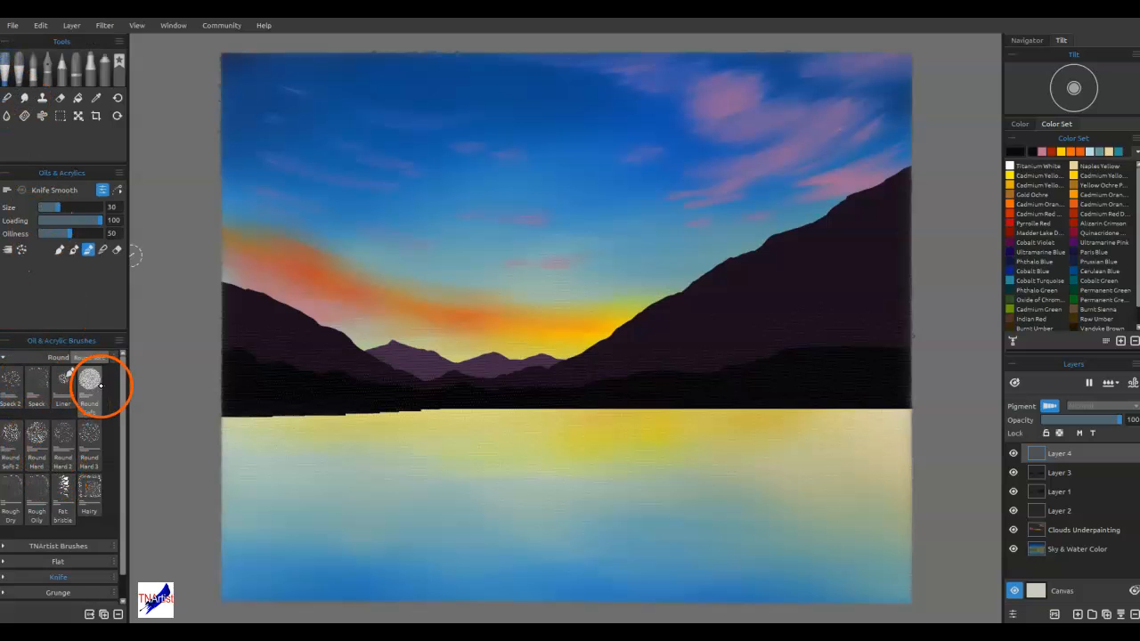
{"action": "left_click", "coordinate": [37, 436]}
{"action": "key", "text": "["}
{"action": "key", "text": "["}
{"action": "key", "text": "["}
{"action": "key", "text": "["}
{"action": "key", "text": "["}
{"action": "mouse_move", "coordinate": [592, 499]}
{"action": "left_mouse_down"}
{"action": "mouse_move", "coordinate": [650, 520]}
{"action": "mouse_move", "coordinate": [626, 524]}
{"action": "mouse_move", "coordinate": [684, 538]}
{"action": "mouse_move", "coordinate": [675, 549]}
{"action": "mouse_move", "coordinate": [731, 553]}
{"action": "mouse_move", "coordinate": [671, 560]}
{"action": "mouse_move", "coordinate": [723, 564]}
{"action": "mouse_move", "coordinate": [680, 569]}
{"action": "left_mouse_up"}
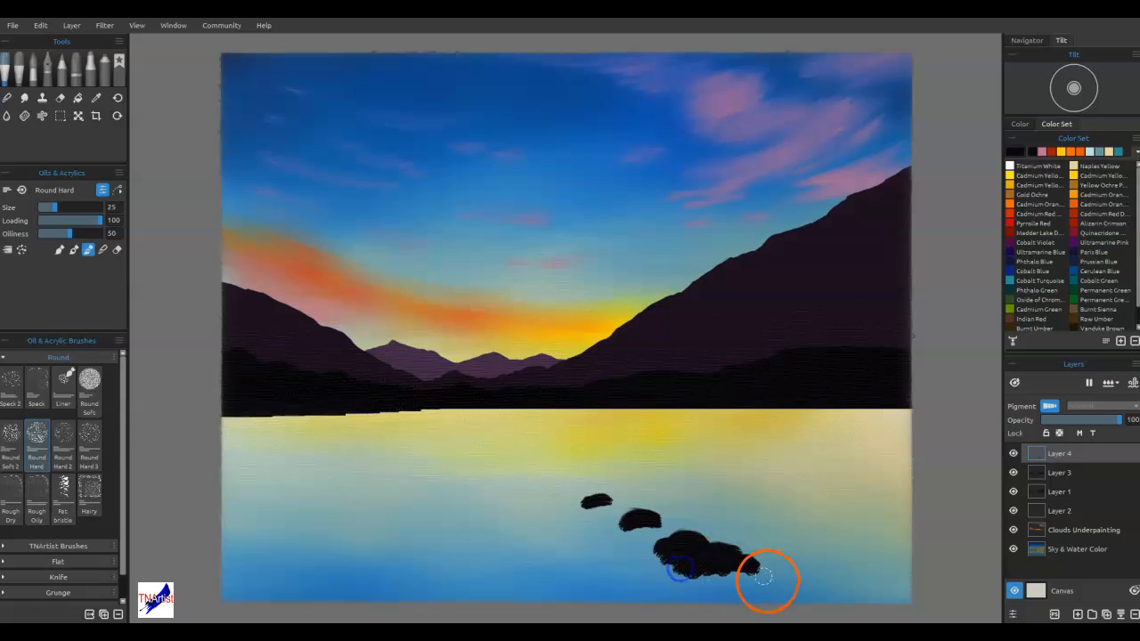
{"action": "mouse_move", "coordinate": [769, 598]}
{"action": "left_mouse_down"}
{"action": "mouse_move", "coordinate": [803, 597]}
{"action": "mouse_move", "coordinate": [728, 587]}
{"action": "mouse_move", "coordinate": [758, 591]}
{"action": "left_mouse_up"}
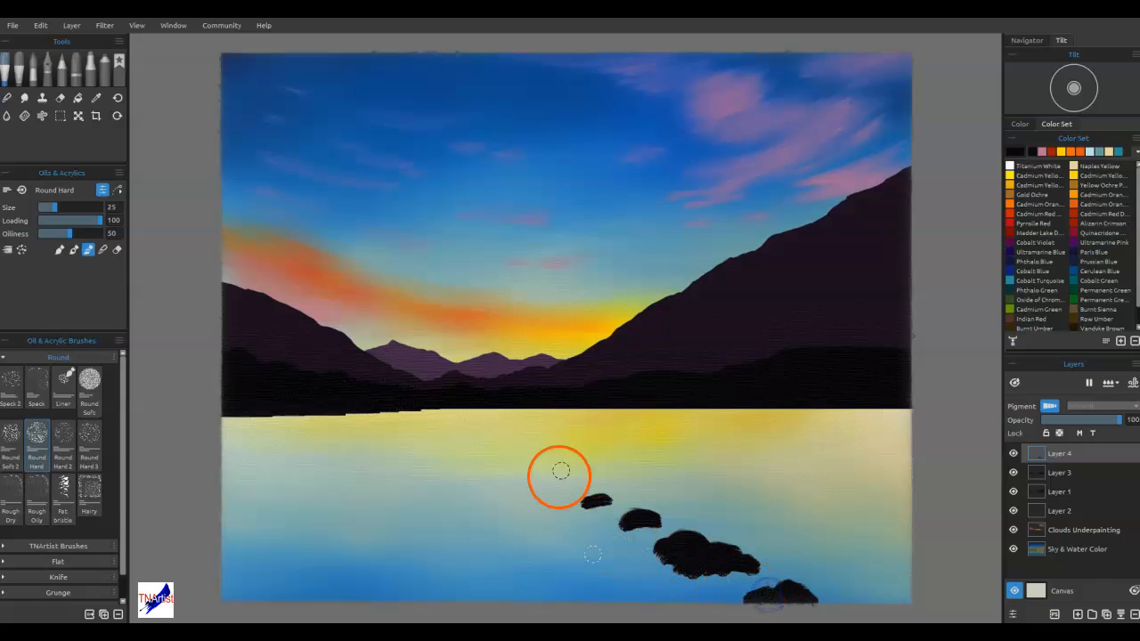
Add smaller black rocks beside the chain and refine the rocks' edges, reducing the Round Hard brush to size 12
{"action": "mouse_move", "coordinate": [564, 523]}
{"action": "left_mouse_down"}
{"action": "mouse_move", "coordinate": [574, 529]}
{"action": "mouse_move", "coordinate": [565, 529]}
{"action": "mouse_move", "coordinate": [599, 503]}
{"action": "mouse_move", "coordinate": [577, 502]}
{"action": "left_mouse_up"}
{"action": "key", "text": "["}
{"action": "key", "text": "["}
{"action": "mouse_move", "coordinate": [633, 525]}
{"action": "left_mouse_down"}
{"action": "mouse_move", "coordinate": [623, 522]}
{"action": "mouse_move", "coordinate": [664, 519]}
{"action": "left_mouse_up"}
{"action": "left_click_drag", "start_coordinate": [545, 502], "coordinate": [553, 501]}
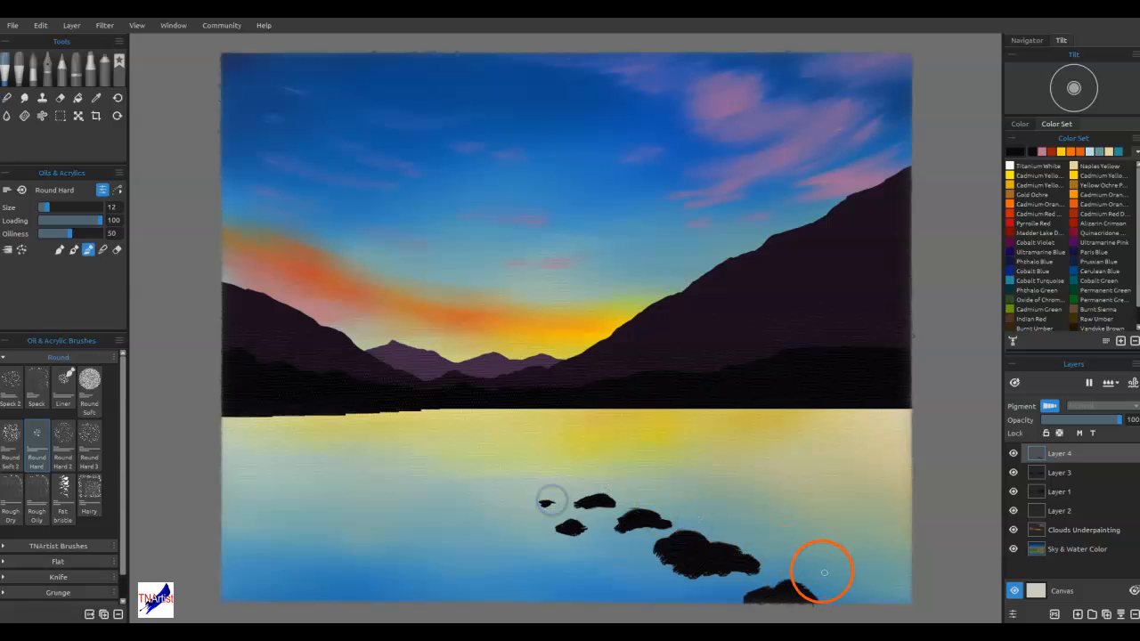
{"action": "mouse_move", "coordinate": [858, 585]}
{"action": "left_mouse_down"}
{"action": "mouse_move", "coordinate": [873, 584]}
{"action": "mouse_move", "coordinate": [846, 595]}
{"action": "mouse_move", "coordinate": [887, 590]}
{"action": "mouse_move", "coordinate": [868, 583]}
{"action": "left_mouse_up"}
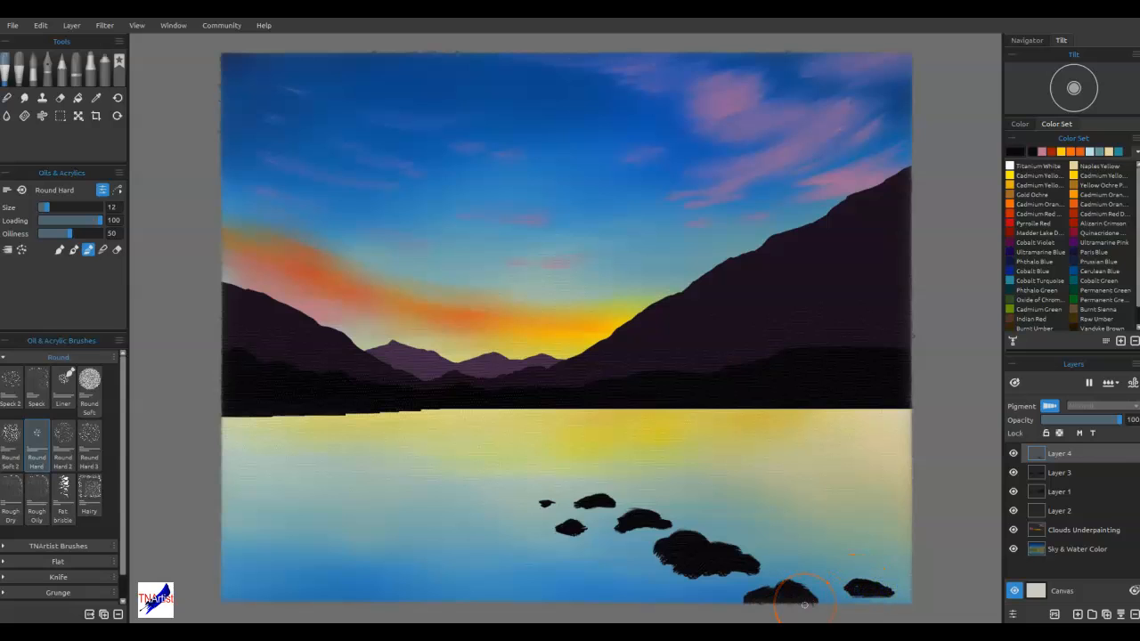
{"action": "left_click", "coordinate": [588, 536]}
{"action": "left_click", "coordinate": [567, 533]}
{"action": "left_click_drag", "start_coordinate": [567, 532], "coordinate": [661, 532]}
{"action": "left_click_drag", "start_coordinate": [699, 573], "coordinate": [753, 571]}
Toggle Layer 2's visibility to identify its content and rename the layer as Distant Mtns
{"action": "left_click", "coordinate": [1013, 510]}
{"action": "left_click", "coordinate": [1014, 511]}
{"action": "double_click", "coordinate": [1064, 512]}
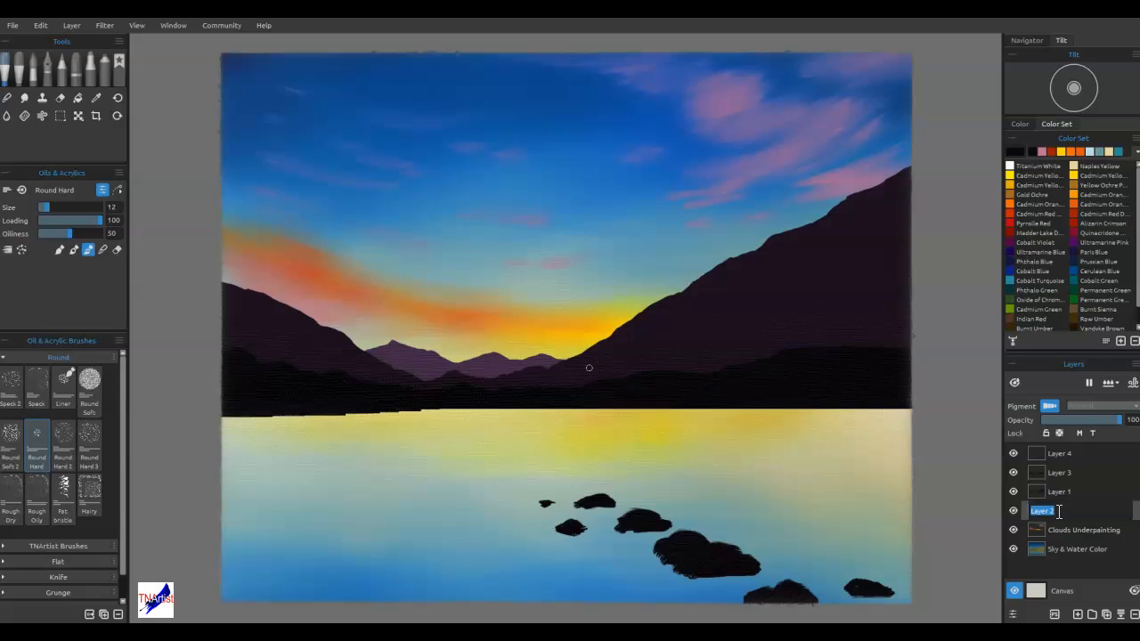
{"action": "type", "text": "Distant Mtns"}
{"action": "key", "text": "Return"}
Toggle Layer 1's visibility to identify its content and rename the layer as Mid-Ground Mtns
{"action": "left_click", "coordinate": [1015, 491]}
{"action": "left_click", "coordinate": [1015, 491]}
{"action": "left_click", "coordinate": [1057, 492]}
{"action": "left_click", "coordinate": [1071, 492]}
{"action": "double_click", "coordinate": [1071, 492]}
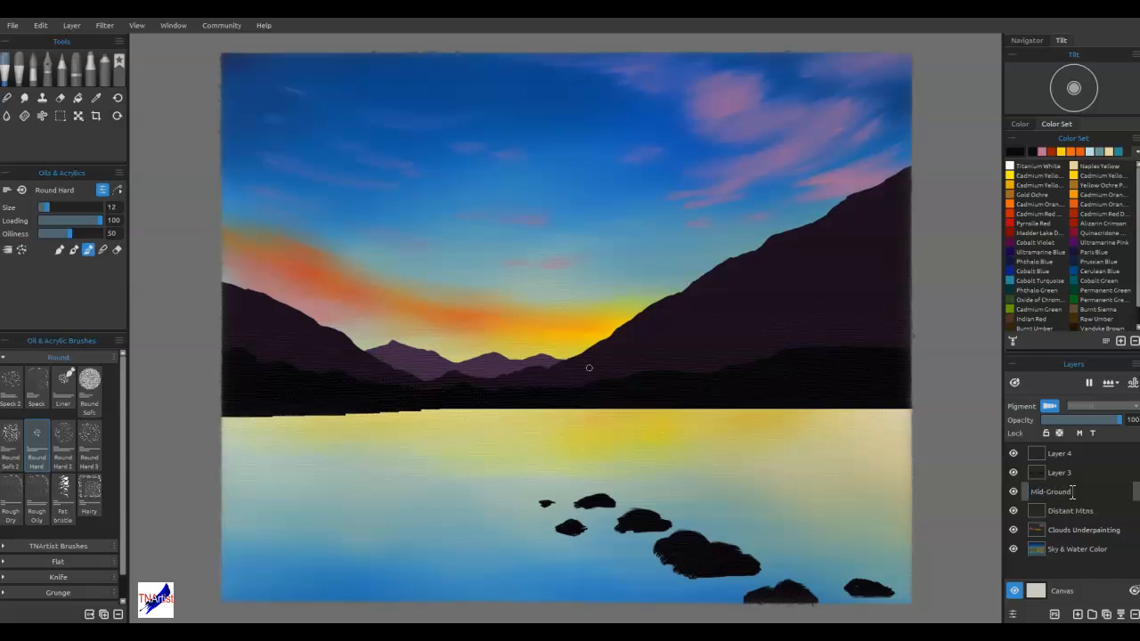
{"action": "key", "text": "Return"}
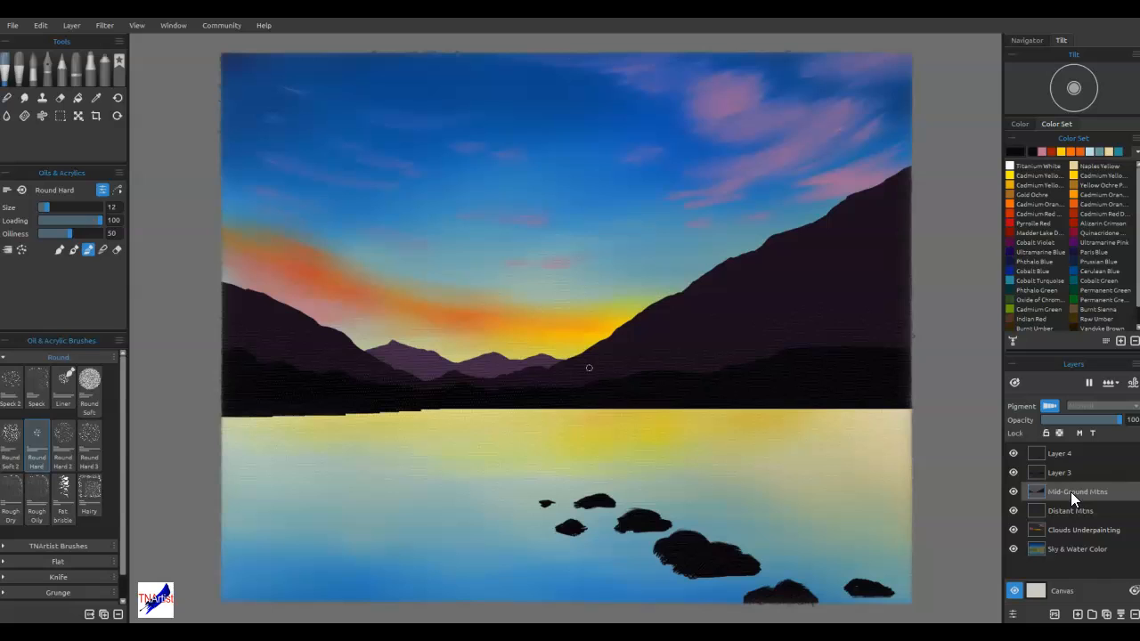
Rename Layer 3 as Foreground Hills and Layer 4 as Rocks
{"action": "double_click", "coordinate": [1060, 472]}
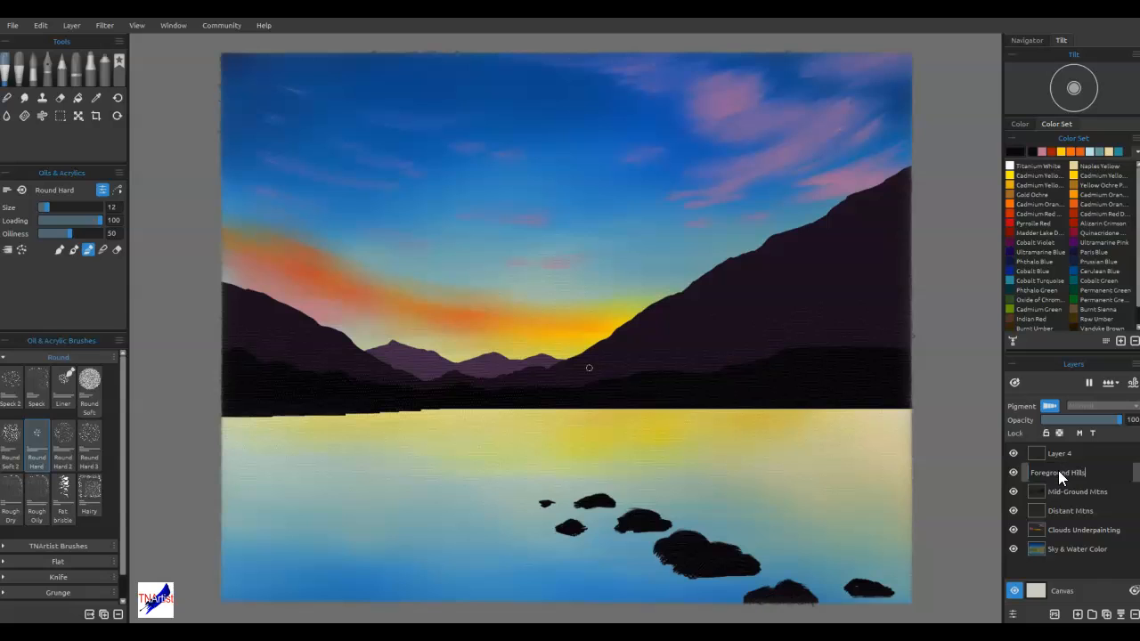
{"action": "key", "text": "Return"}
{"action": "double_click", "coordinate": [1054, 454]}
{"action": "type", "text": "Roc"}
{"action": "key", "text": "Return"}
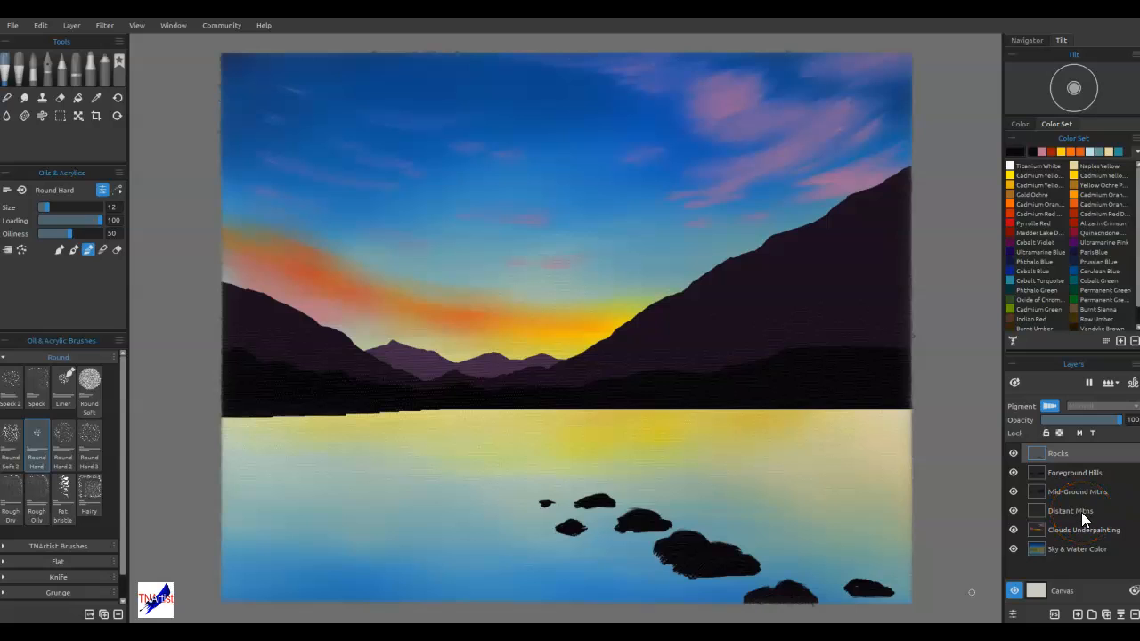
Lock the transparency of the Distant Mtns layer and choose the Dry marker brush
{"action": "left_click", "coordinate": [1059, 433]}
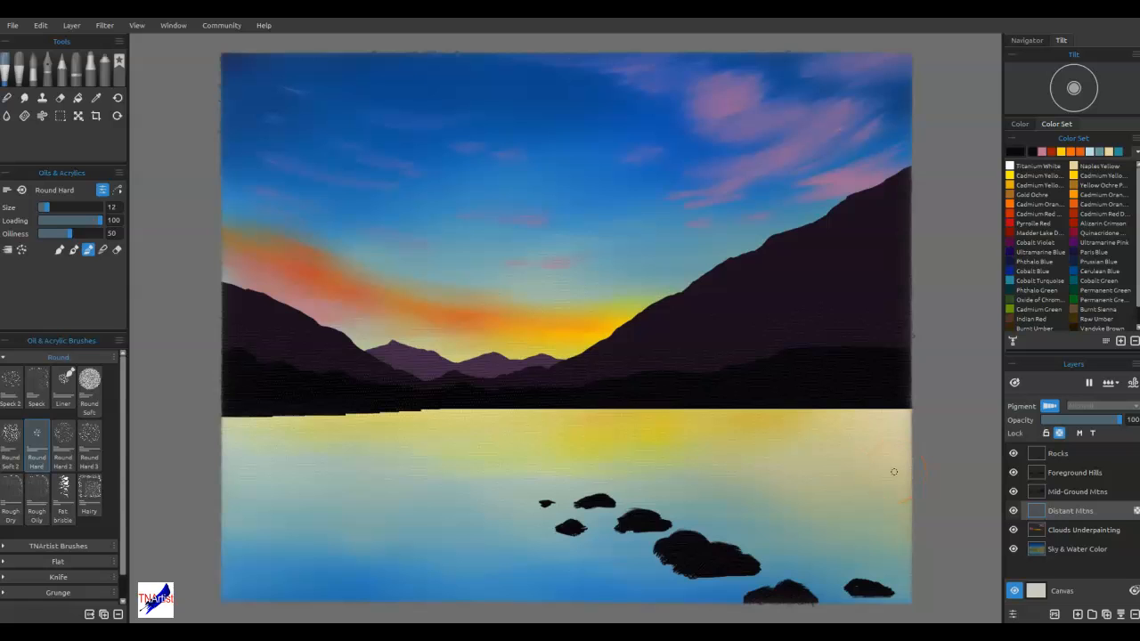
{"action": "left_click", "coordinate": [92, 64]}
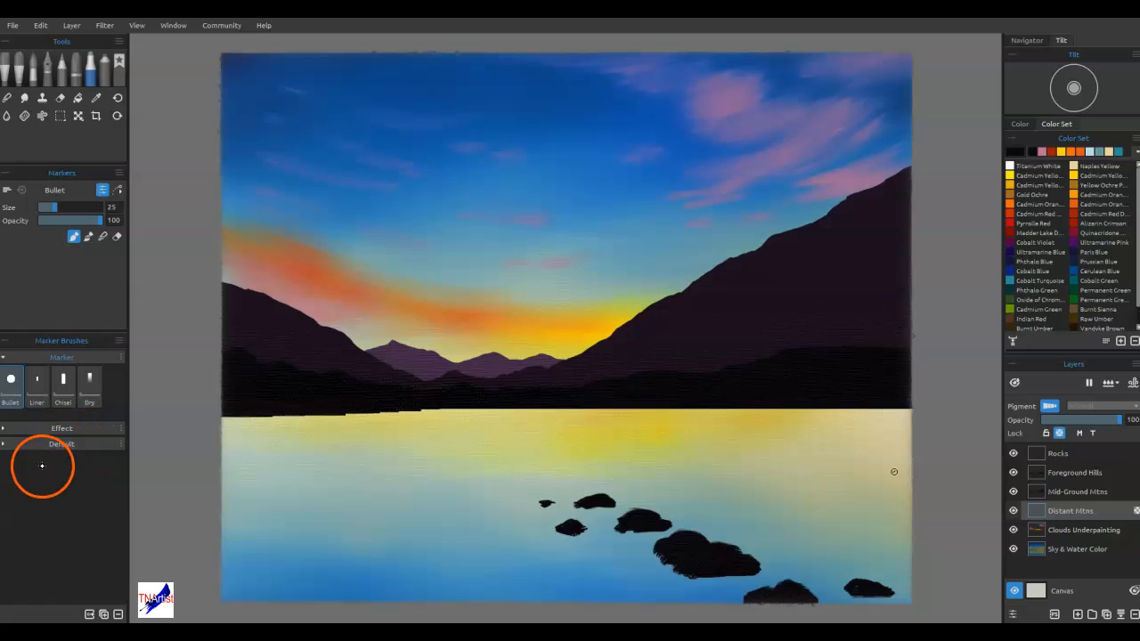
{"action": "left_click", "coordinate": [20, 444]}
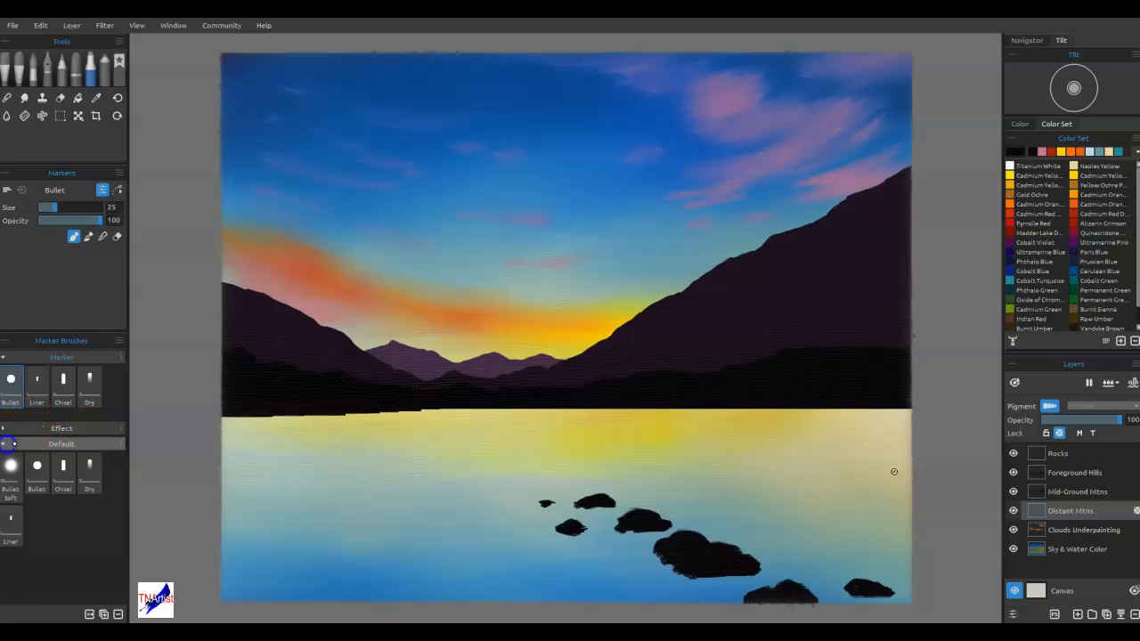
{"action": "left_click", "coordinate": [19, 428]}
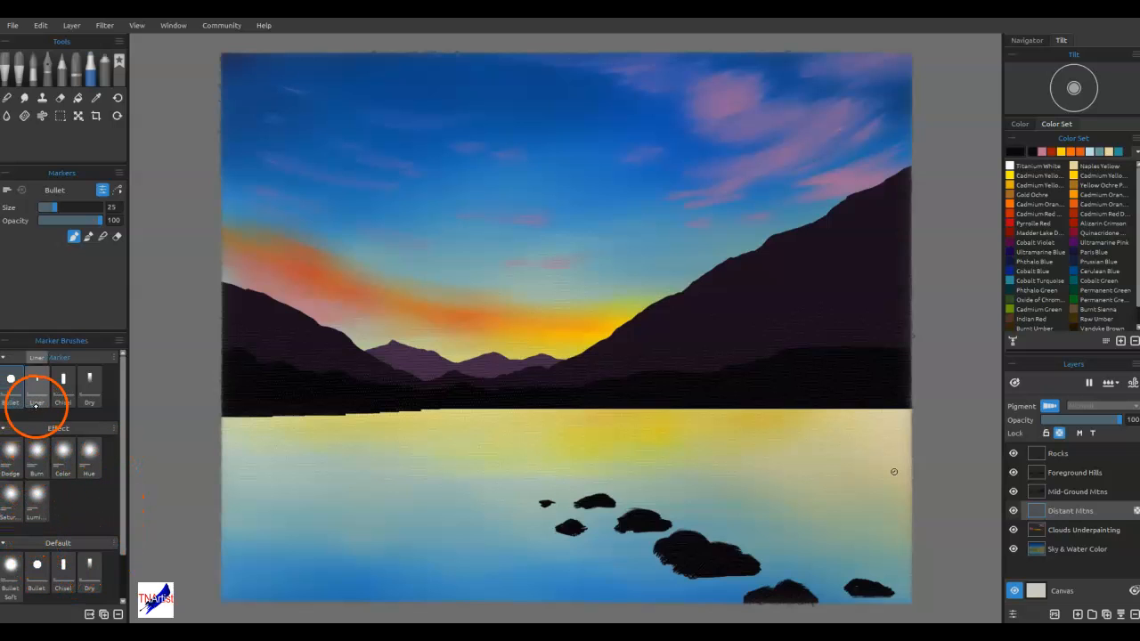
{"action": "left_click", "coordinate": [90, 396]}
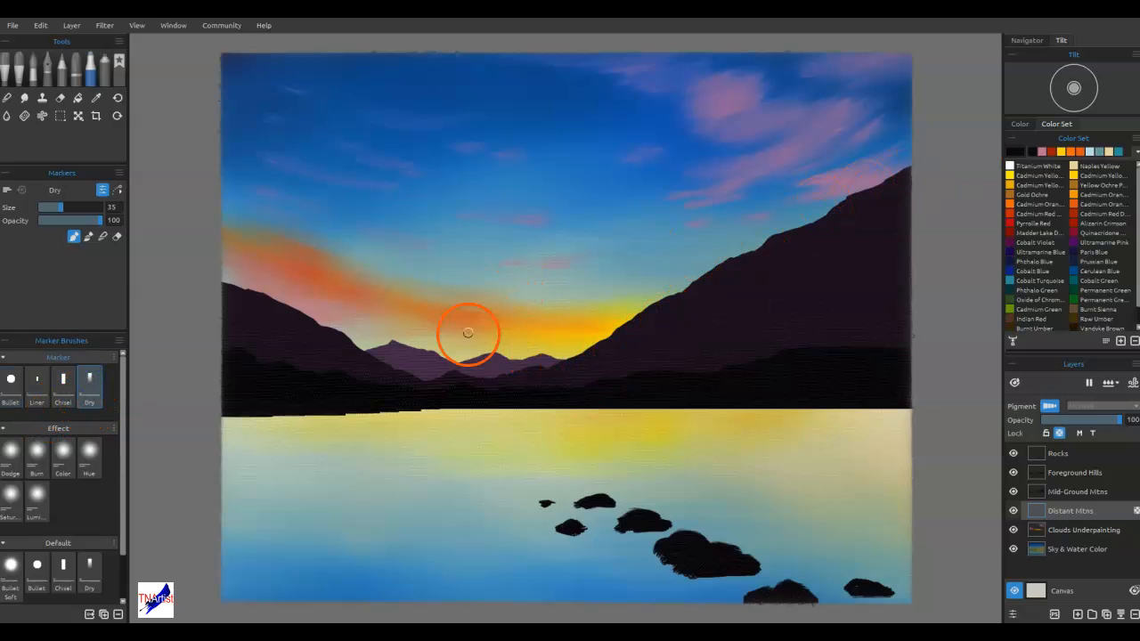
Sample the distant peaks' purple and change it to the lighter, muted purple #816788
{"action": "left_click", "coordinate": [492, 365], "text": "alt"}
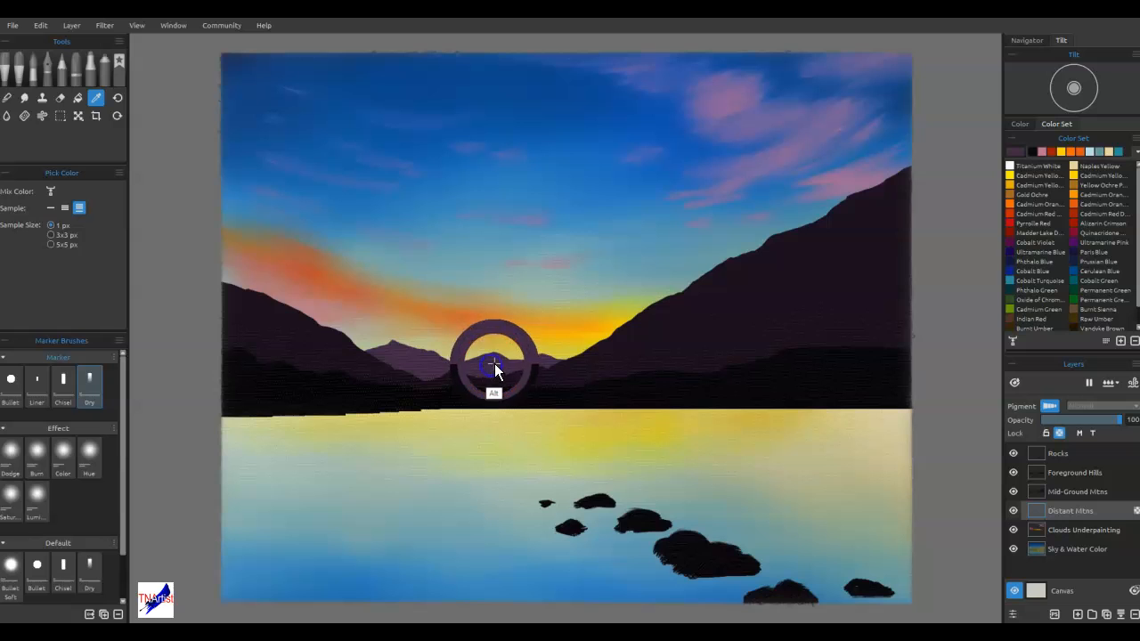
{"action": "left_click", "coordinate": [1017, 149]}
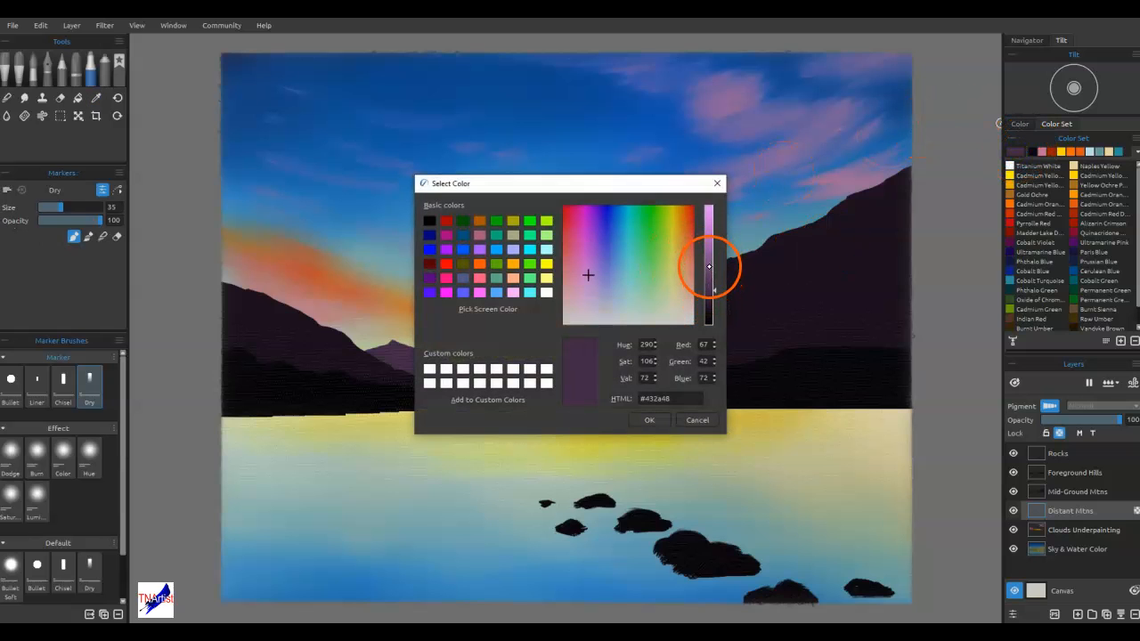
{"action": "left_click", "coordinate": [588, 296]}
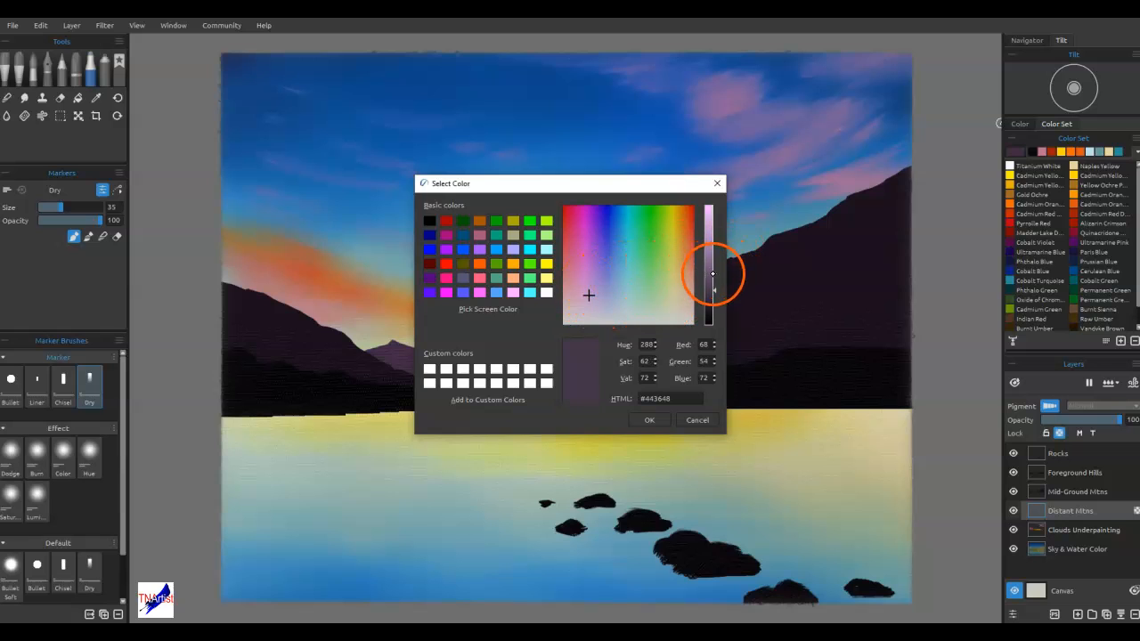
{"action": "left_click", "coordinate": [713, 276]}
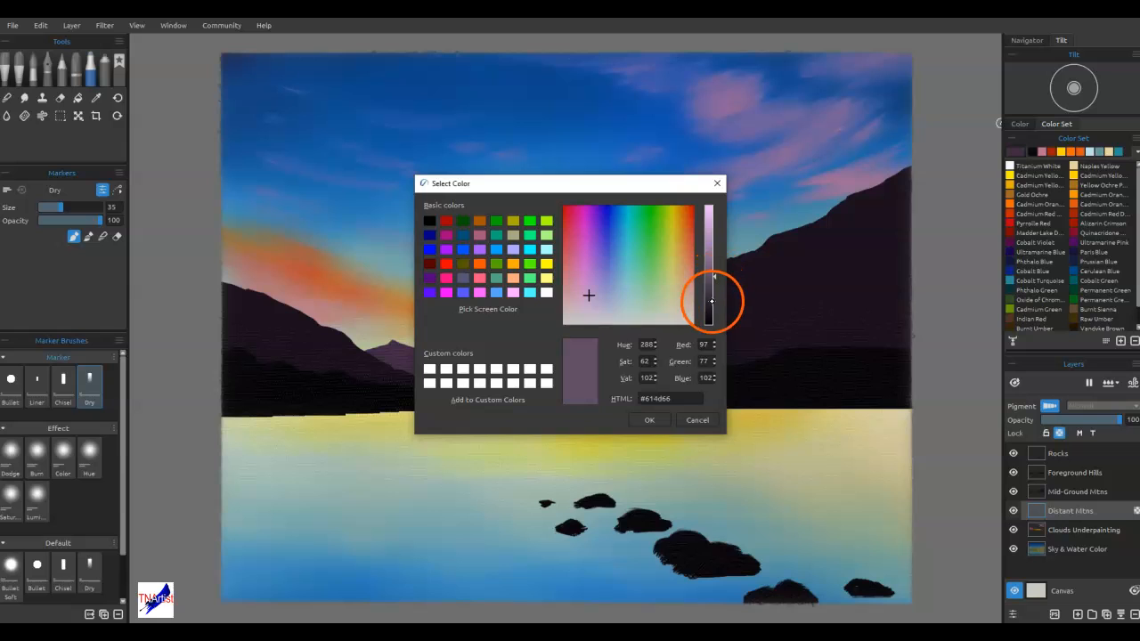
{"action": "left_click", "coordinate": [712, 260]}
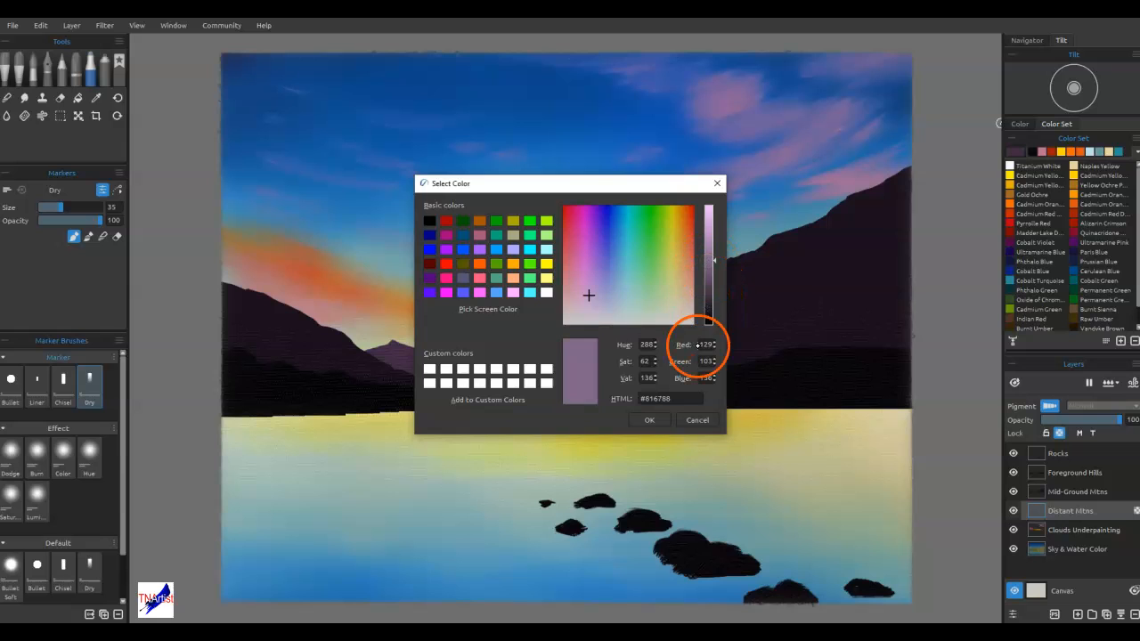
{"action": "left_click", "coordinate": [649, 421]}
{"action": "mouse_move", "coordinate": [538, 366]}
{"action": "left_mouse_down"}
{"action": "mouse_move", "coordinate": [559, 359]}
{"action": "mouse_move", "coordinate": [553, 365]}
{"action": "left_mouse_up"}
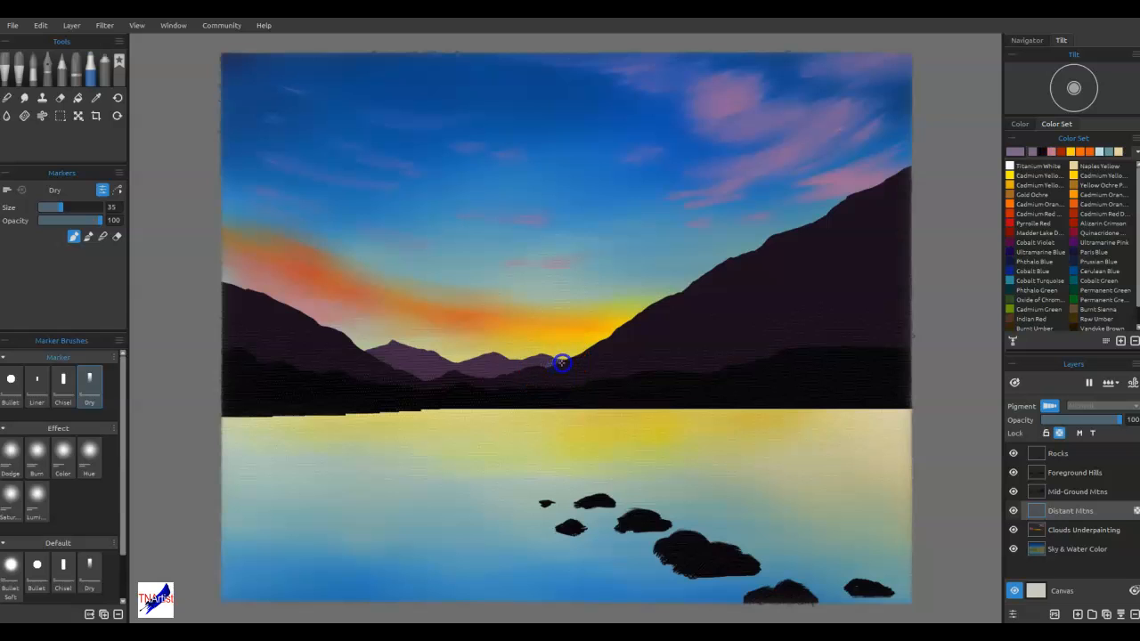
{"action": "left_click_drag", "start_coordinate": [627, 338], "coordinate": [633, 335]}
{"action": "mouse_move", "coordinate": [557, 358]}
{"action": "left_mouse_down"}
{"action": "mouse_move", "coordinate": [588, 369]}
{"action": "mouse_move", "coordinate": [565, 344]}
{"action": "mouse_move", "coordinate": [534, 374]}
{"action": "mouse_move", "coordinate": [561, 374]}
{"action": "mouse_move", "coordinate": [547, 359]}
{"action": "mouse_move", "coordinate": [495, 363]}
{"action": "mouse_move", "coordinate": [527, 360]}
{"action": "left_mouse_up"}
{"action": "mouse_move", "coordinate": [628, 340]}
{"action": "left_mouse_down"}
{"action": "mouse_move", "coordinate": [651, 338]}
{"action": "mouse_move", "coordinate": [623, 354]}
{"action": "left_mouse_up"}
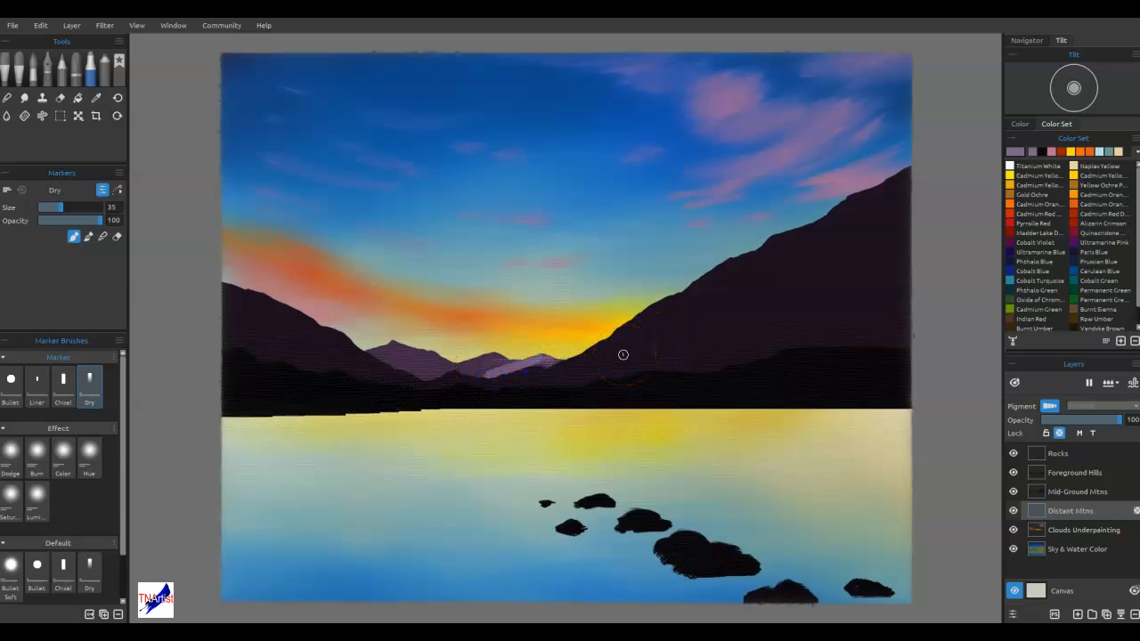
{"action": "key", "text": "d"}
{"action": "key", "text": "ctrl+z"}
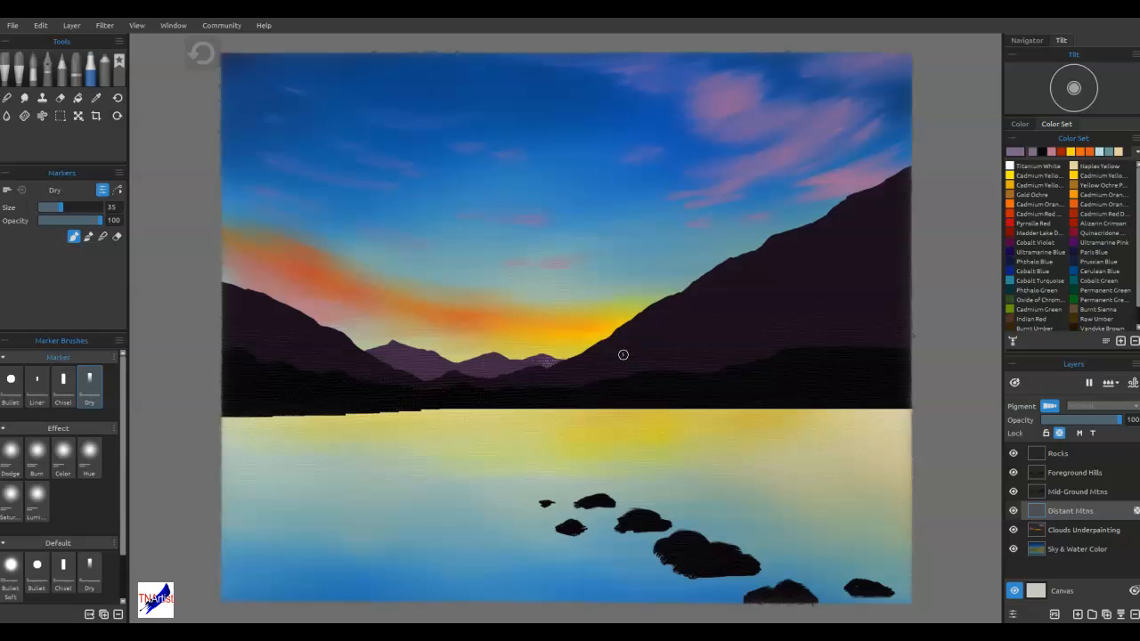
{"action": "left_click_drag", "start_coordinate": [546, 359], "coordinate": [539, 346]}
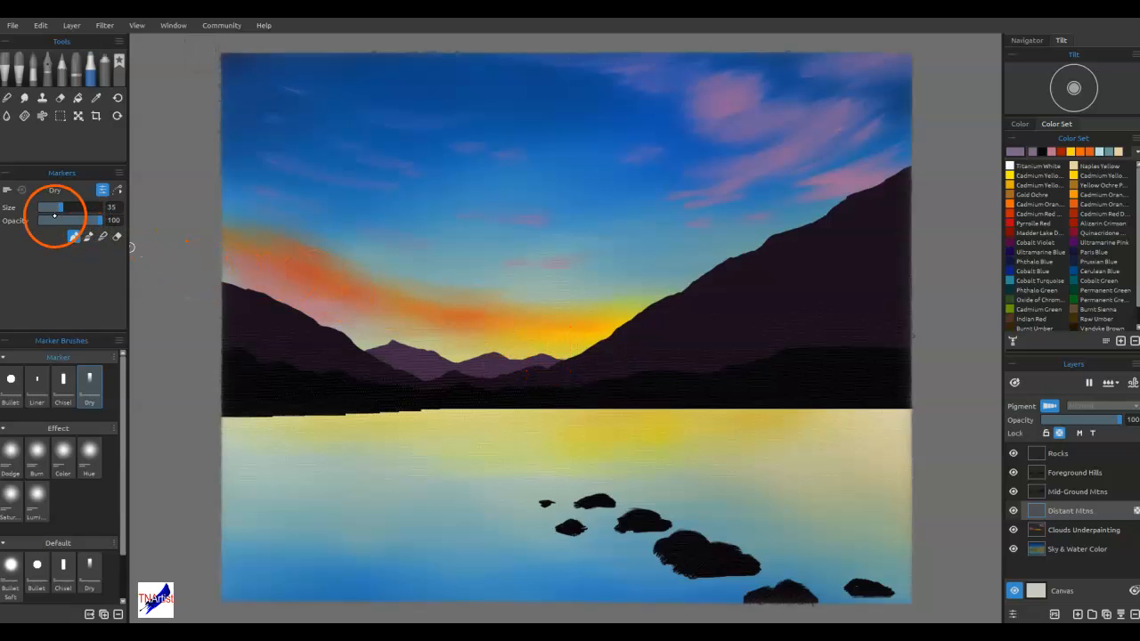
Set the Dry marker's opacity to 15 and paint soft light-purple highlights on the middle and right distant peaks
{"action": "left_click", "coordinate": [53, 219]}
{"action": "left_click", "coordinate": [46, 220]}
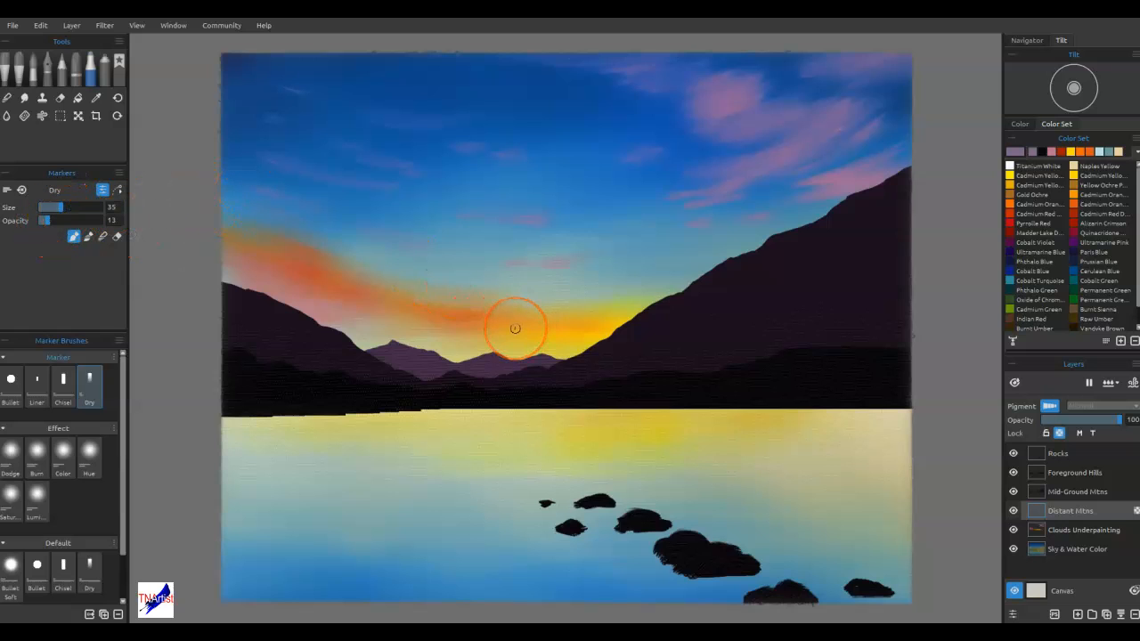
{"action": "mouse_move", "coordinate": [515, 329]}
{"action": "left_mouse_down"}
{"action": "mouse_move", "coordinate": [562, 342]}
{"action": "mouse_move", "coordinate": [555, 323]}
{"action": "mouse_move", "coordinate": [558, 362]}
{"action": "left_mouse_up"}
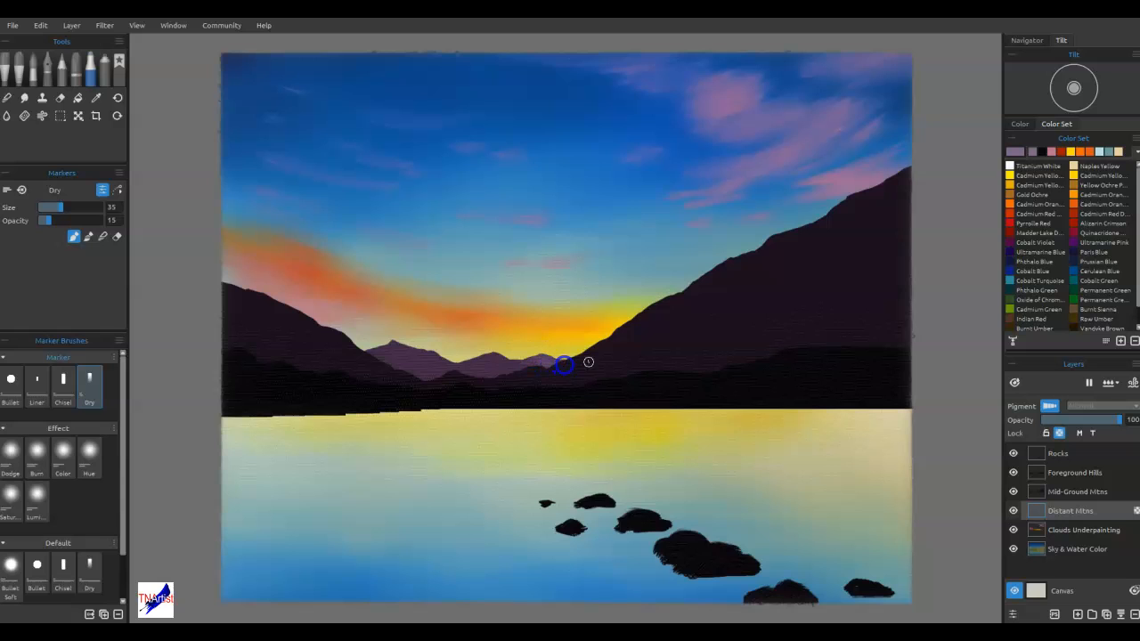
{"action": "mouse_move", "coordinate": [601, 346]}
{"action": "left_mouse_down"}
{"action": "mouse_move", "coordinate": [565, 353]}
{"action": "mouse_move", "coordinate": [585, 347]}
{"action": "mouse_move", "coordinate": [563, 329]}
{"action": "mouse_move", "coordinate": [571, 270]}
{"action": "mouse_move", "coordinate": [570, 295]}
{"action": "mouse_move", "coordinate": [522, 380]}
{"action": "mouse_move", "coordinate": [498, 379]}
{"action": "left_mouse_up"}
{"action": "left_click_drag", "start_coordinate": [463, 367], "coordinate": [467, 366]}
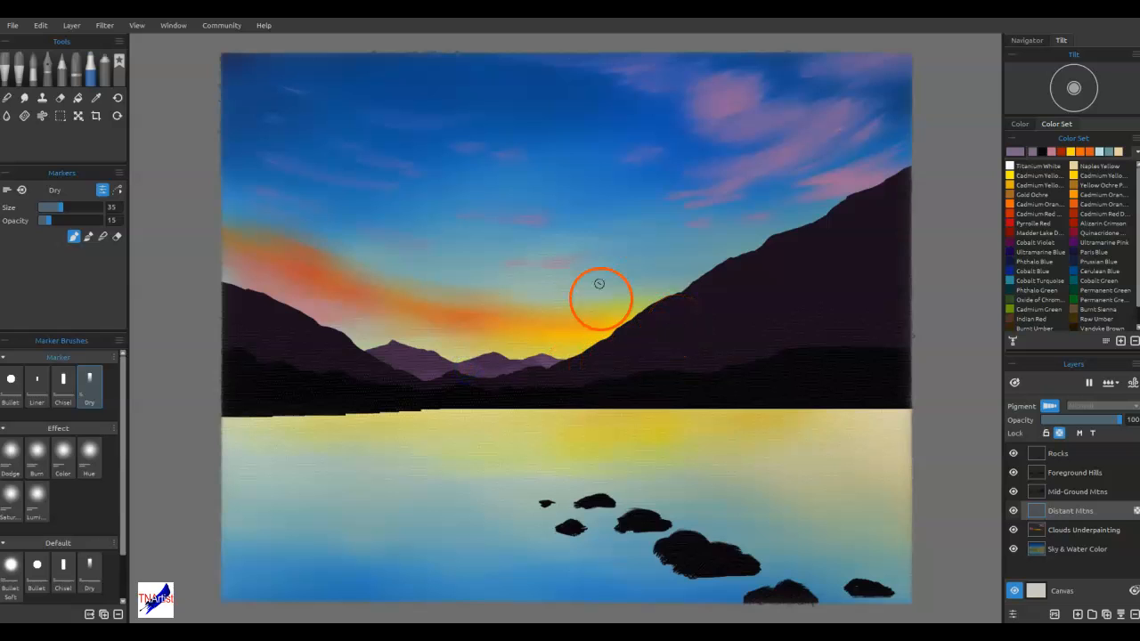
Sample the orange-yellow of the sunset sky and paint warm highlights across all three distant peaks
{"action": "left_click", "coordinate": [586, 326], "text": "alt"}
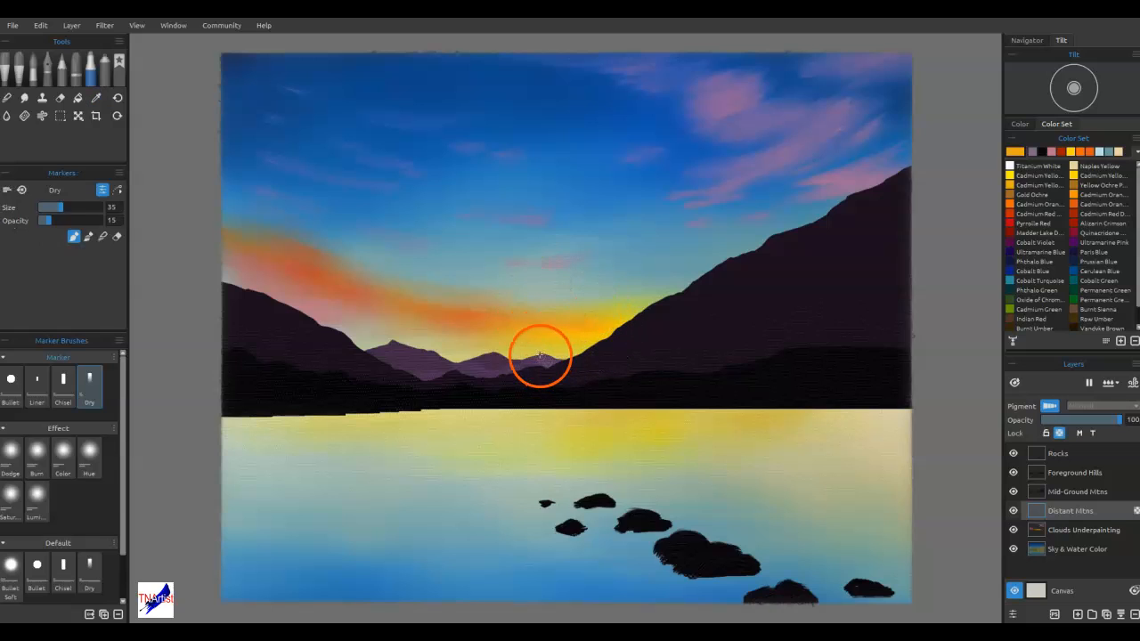
{"action": "left_click_drag", "start_coordinate": [546, 361], "coordinate": [541, 356]}
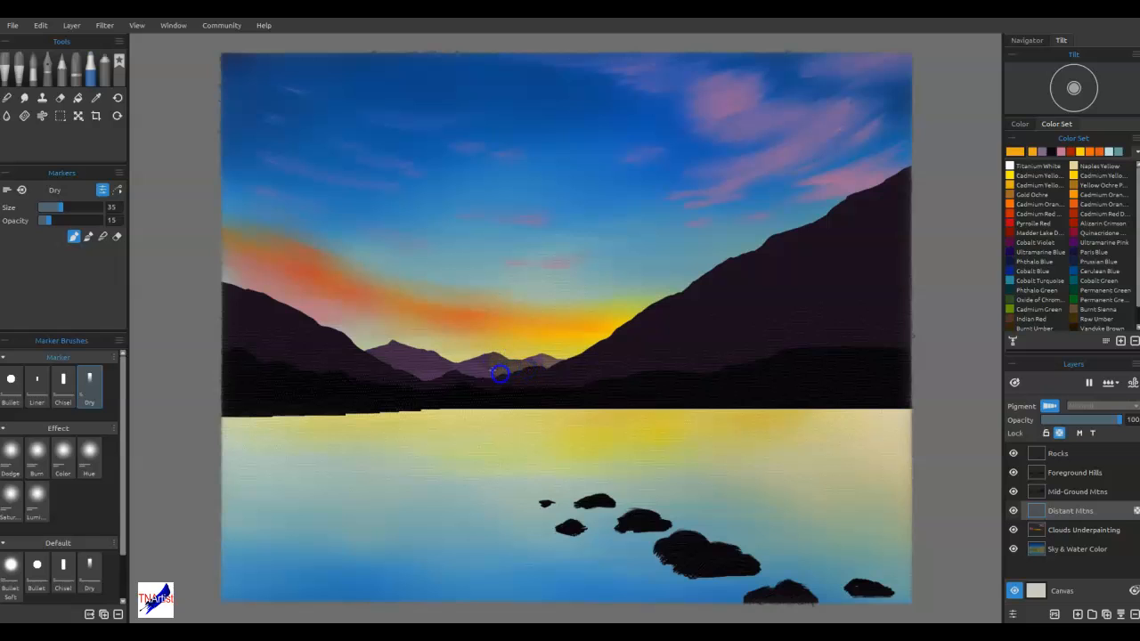
{"action": "mouse_move", "coordinate": [548, 390]}
{"action": "left_mouse_down"}
{"action": "mouse_move", "coordinate": [573, 299]}
{"action": "mouse_move", "coordinate": [577, 365]}
{"action": "left_mouse_up"}
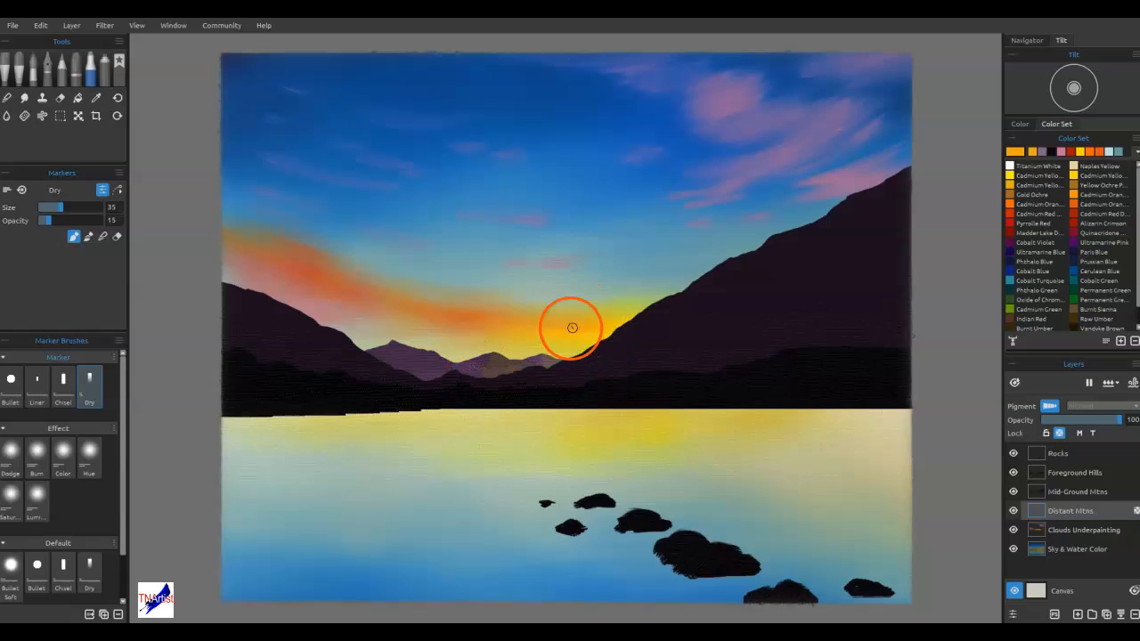
{"action": "left_click_drag", "start_coordinate": [508, 362], "coordinate": [502, 362]}
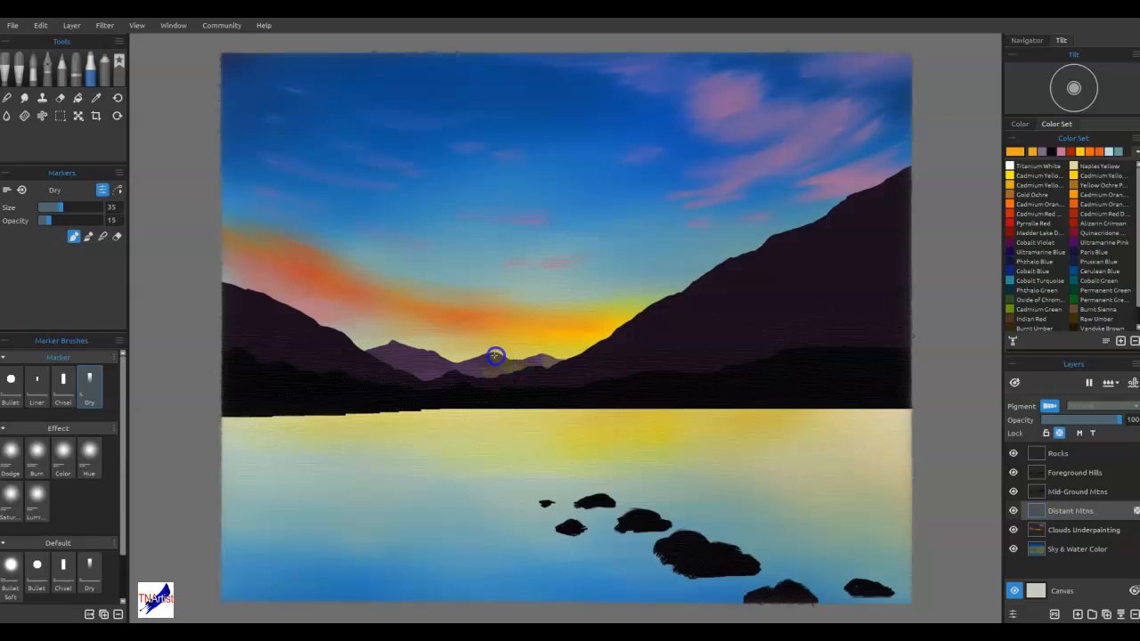
{"action": "mouse_move", "coordinate": [437, 364]}
{"action": "left_mouse_down"}
{"action": "mouse_move", "coordinate": [393, 341]}
{"action": "mouse_move", "coordinate": [437, 363]}
{"action": "mouse_move", "coordinate": [427, 353]}
{"action": "left_mouse_up"}
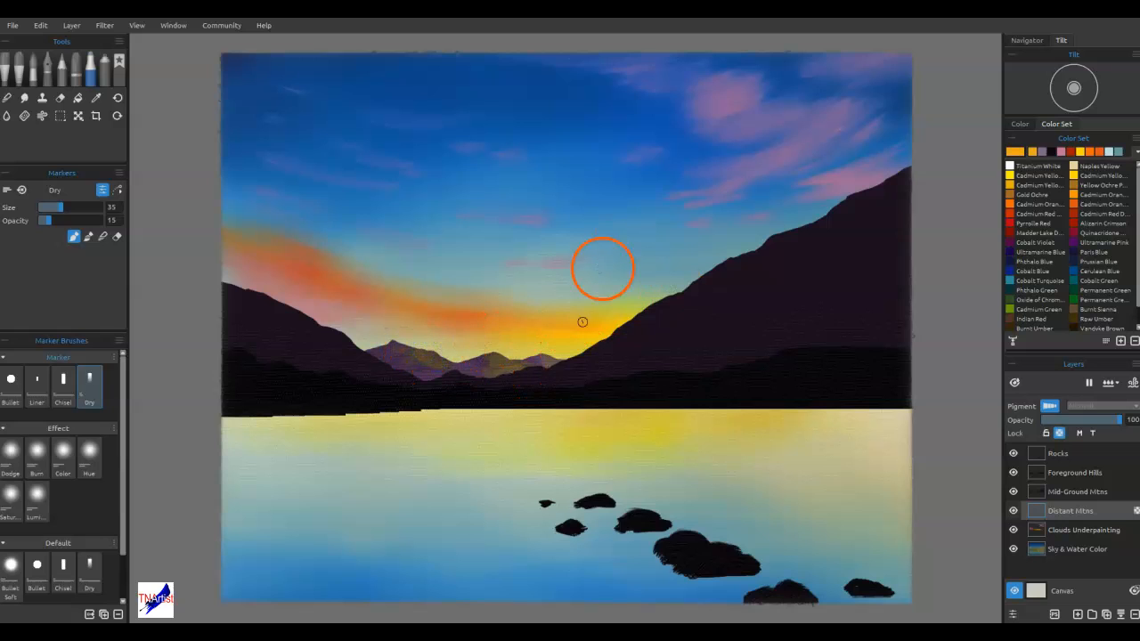
{"action": "left_click_drag", "start_coordinate": [549, 354], "coordinate": [561, 360]}
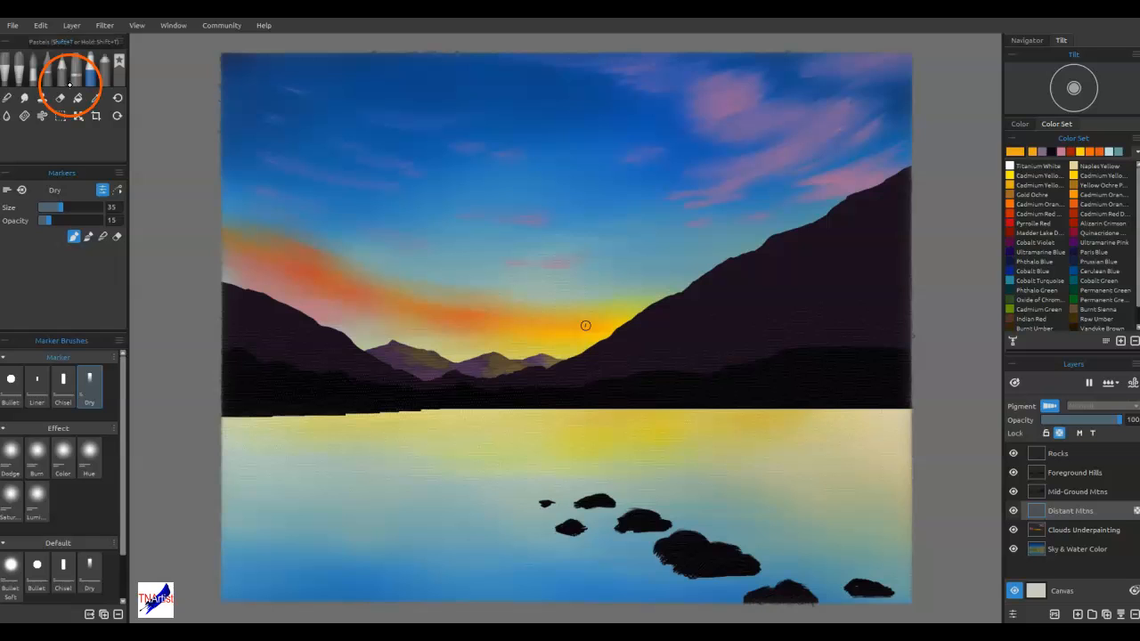
Blend the warm highlights into the distant peaks with the Dry marker, raising its opacity to 55
{"action": "left_click", "coordinate": [101, 237]}
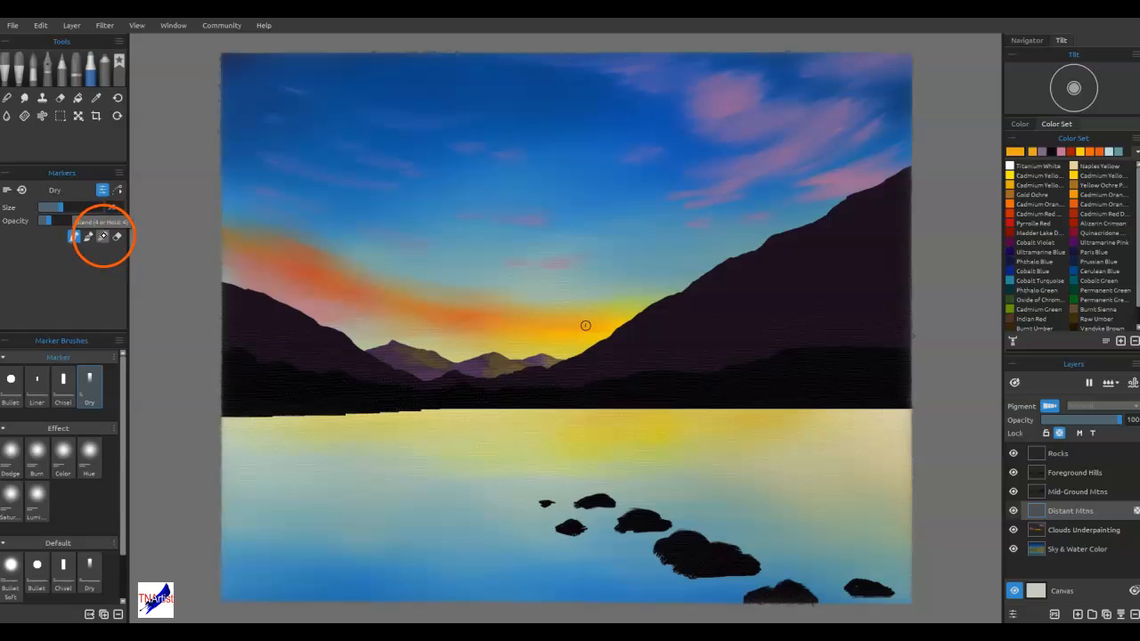
{"action": "left_click_drag", "start_coordinate": [486, 381], "coordinate": [484, 379]}
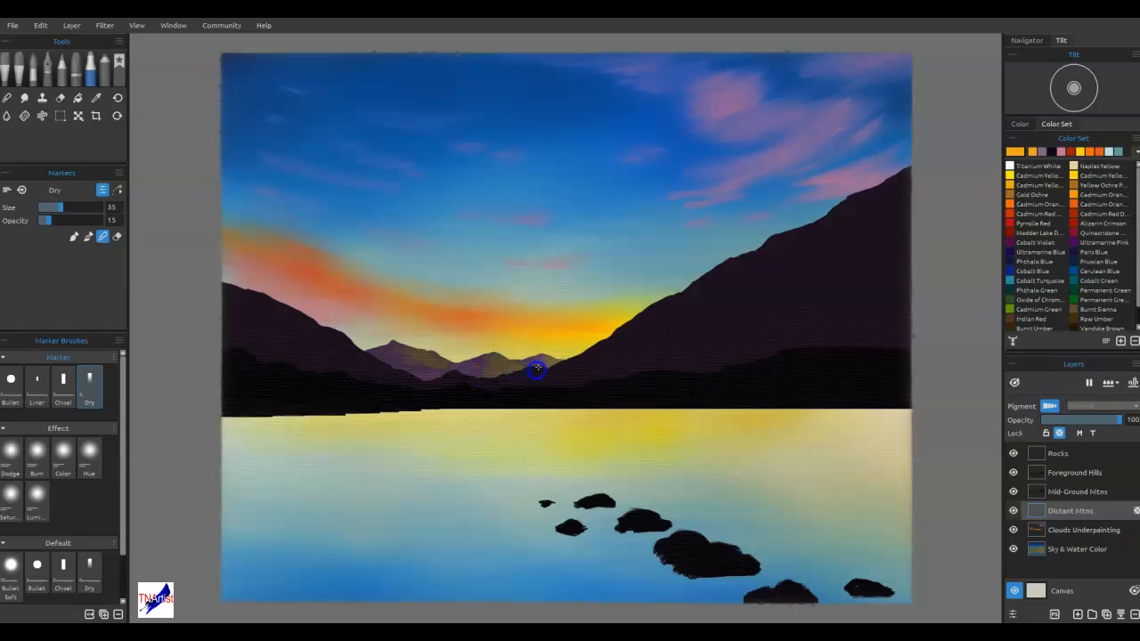
{"action": "mouse_move", "coordinate": [553, 364]}
{"action": "left_mouse_down"}
{"action": "mouse_move", "coordinate": [419, 364]}
{"action": "mouse_move", "coordinate": [432, 361]}
{"action": "left_mouse_up"}
{"action": "left_click_drag", "start_coordinate": [393, 360], "coordinate": [446, 365]}
{"action": "left_click_drag", "start_coordinate": [47, 220], "coordinate": [73, 220]}
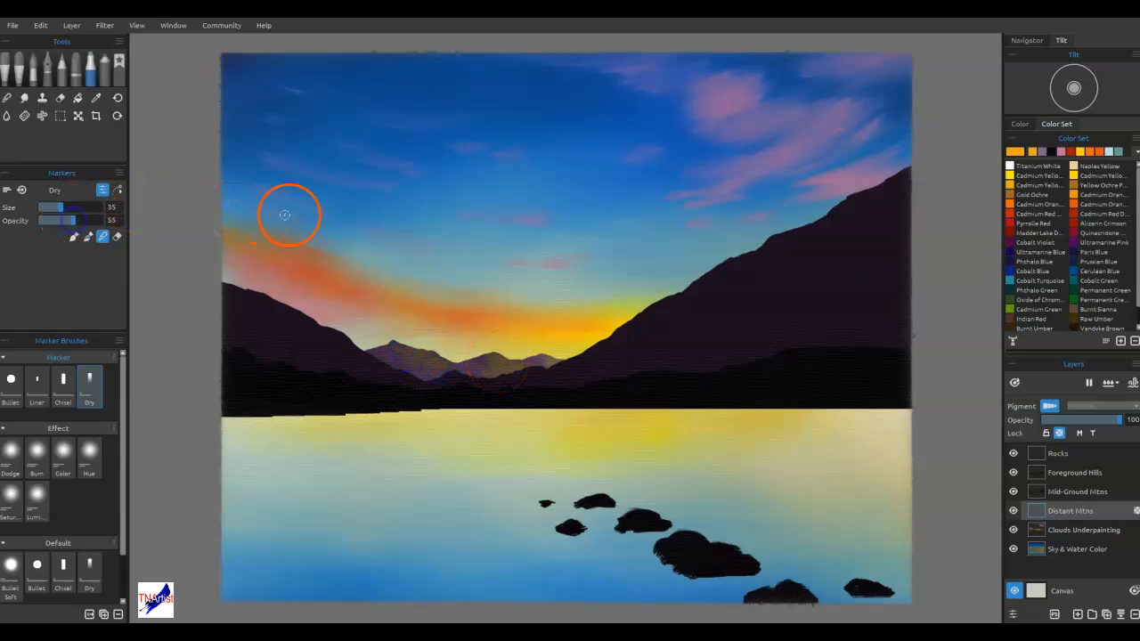
{"action": "mouse_move", "coordinate": [411, 368]}
{"action": "left_mouse_down"}
{"action": "mouse_move", "coordinate": [440, 371]}
{"action": "mouse_move", "coordinate": [423, 352]}
{"action": "mouse_move", "coordinate": [414, 366]}
{"action": "mouse_move", "coordinate": [392, 326]}
{"action": "mouse_move", "coordinate": [459, 375]}
{"action": "mouse_move", "coordinate": [502, 377]}
{"action": "mouse_move", "coordinate": [486, 365]}
{"action": "mouse_move", "coordinate": [532, 363]}
{"action": "left_mouse_up"}
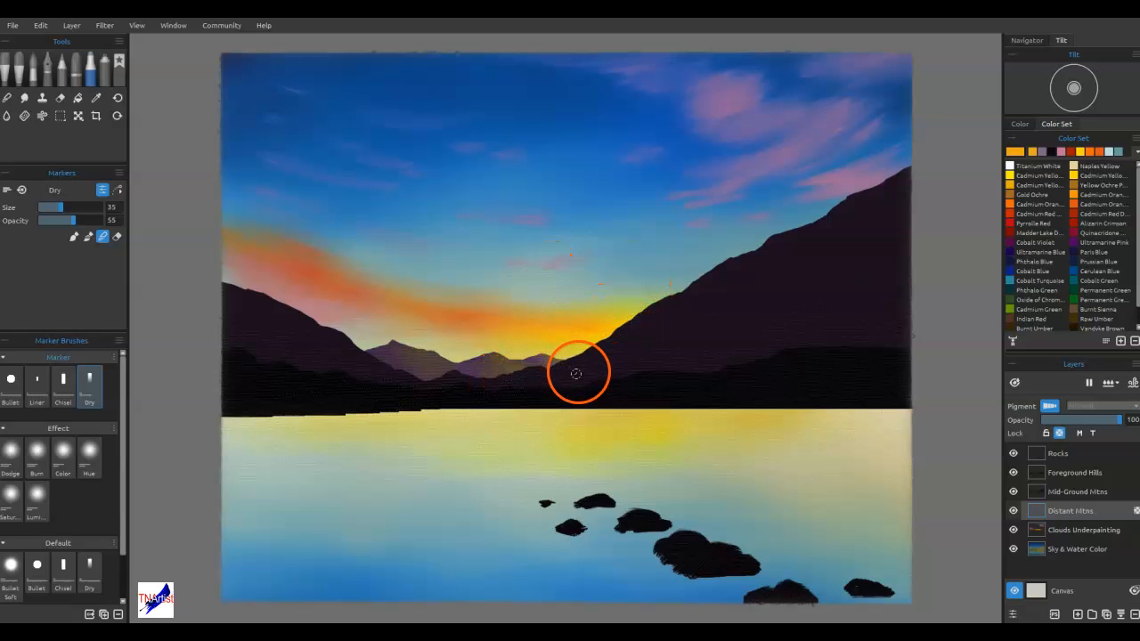
{"action": "left_click_drag", "start_coordinate": [391, 350], "coordinate": [396, 336]}
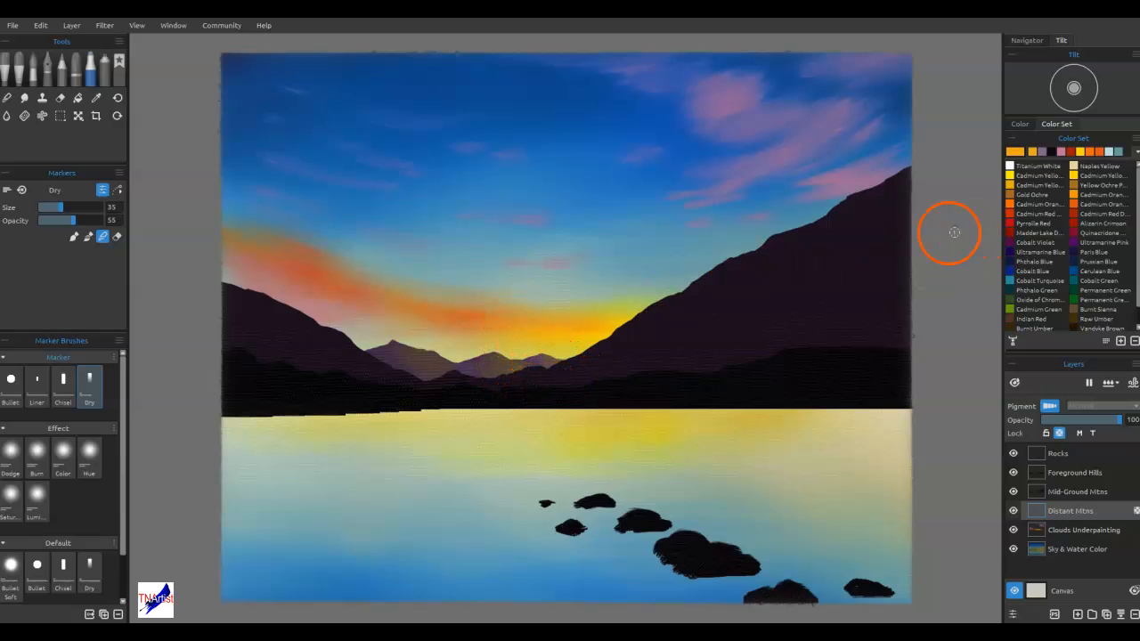
Draw a freehand selection around the right distant peak, following its boundary with the middle peak
{"action": "left_click", "coordinate": [59, 116]}
{"action": "left_click", "coordinate": [50, 191]}
{"action": "scroll", "coordinate": [553, 368], "scroll_direction": "up", "scroll_amount": 4}
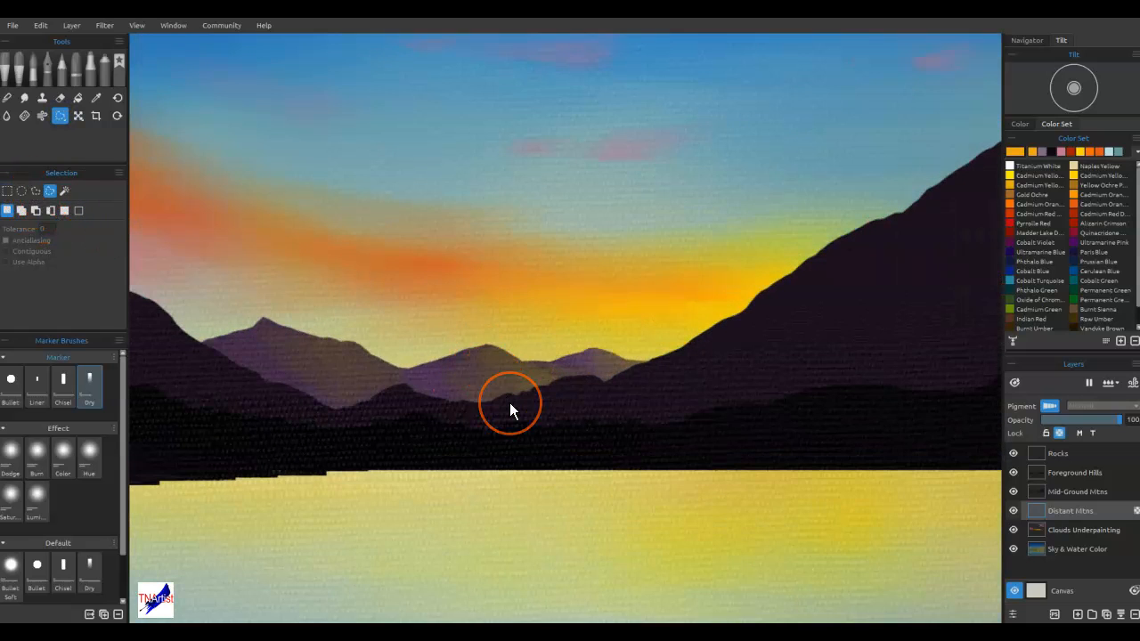
{"action": "left_click_drag", "start_coordinate": [528, 370], "coordinate": [547, 375]}
{"action": "mouse_move", "coordinate": [624, 394]}
{"action": "left_mouse_down"}
{"action": "mouse_move", "coordinate": [584, 320]}
{"action": "mouse_move", "coordinate": [532, 341]}
{"action": "left_mouse_up"}
Paint pink and muted purple Dry marker strokes on the selected right peak and blend them together
{"action": "left_click", "coordinate": [90, 69]}
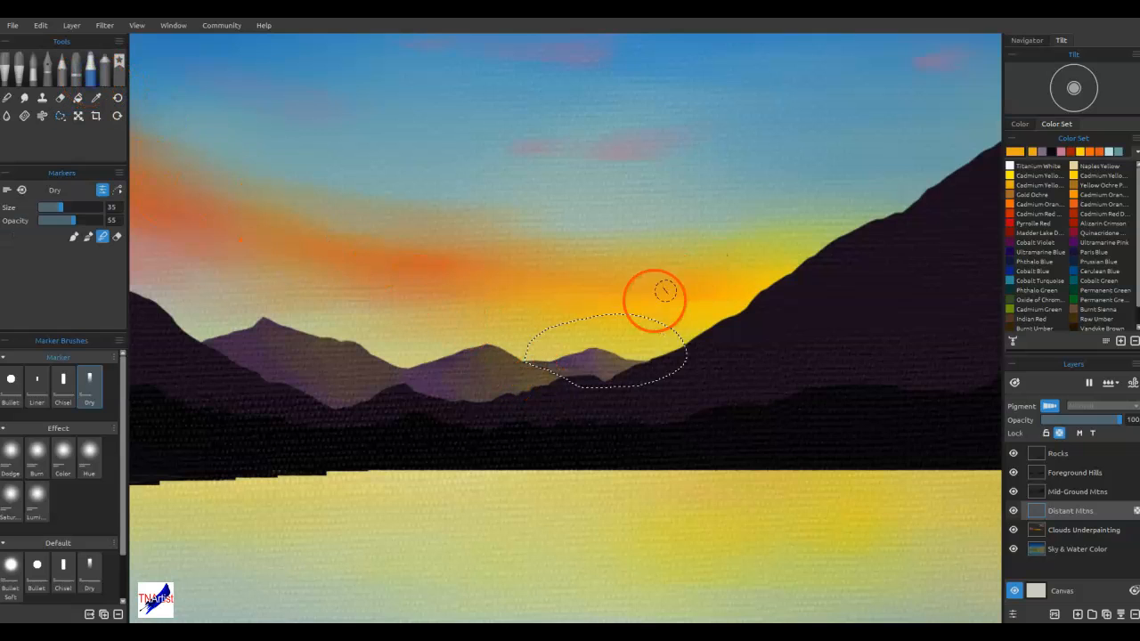
{"action": "left_click", "coordinate": [1061, 151]}
{"action": "left_click", "coordinate": [1061, 153]}
{"action": "mouse_move", "coordinate": [634, 348]}
{"action": "left_mouse_down"}
{"action": "mouse_move", "coordinate": [591, 375]}
{"action": "mouse_move", "coordinate": [534, 364]}
{"action": "mouse_move", "coordinate": [559, 366]}
{"action": "left_mouse_up"}
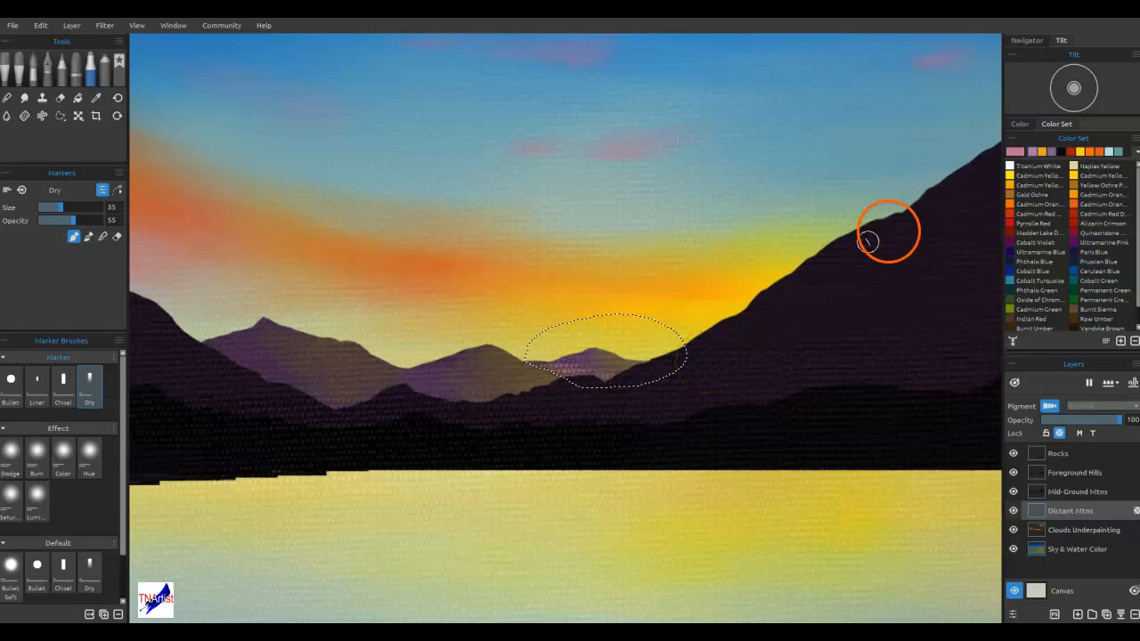
{"action": "left_click", "coordinate": [1052, 152]}
{"action": "left_click_drag", "start_coordinate": [610, 367], "coordinate": [645, 389]}
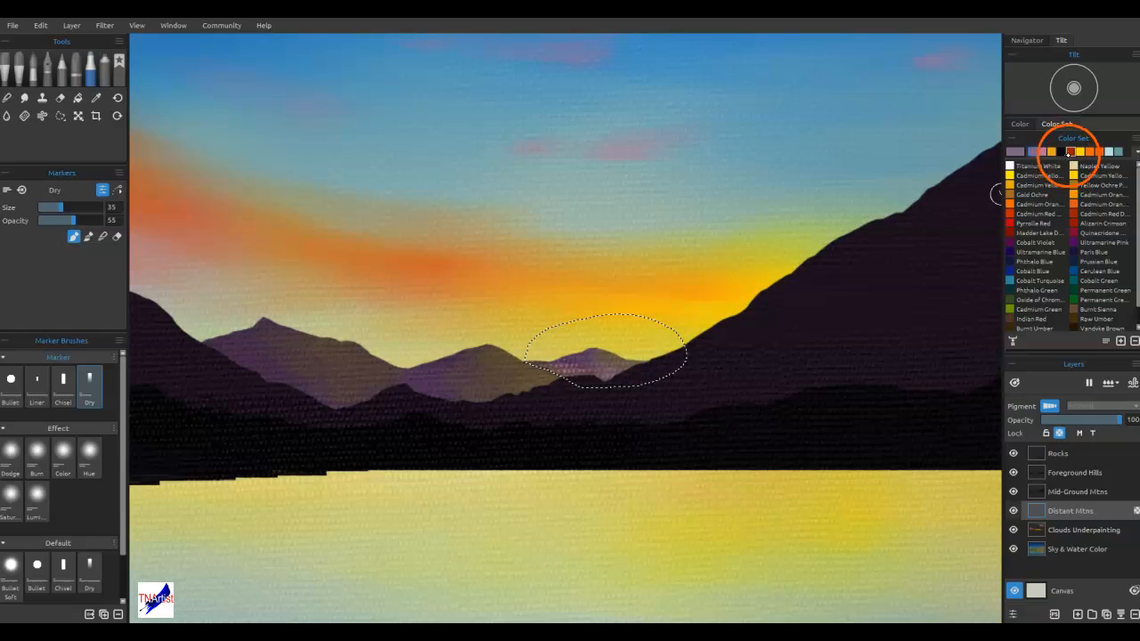
{"action": "key", "text": "n"}
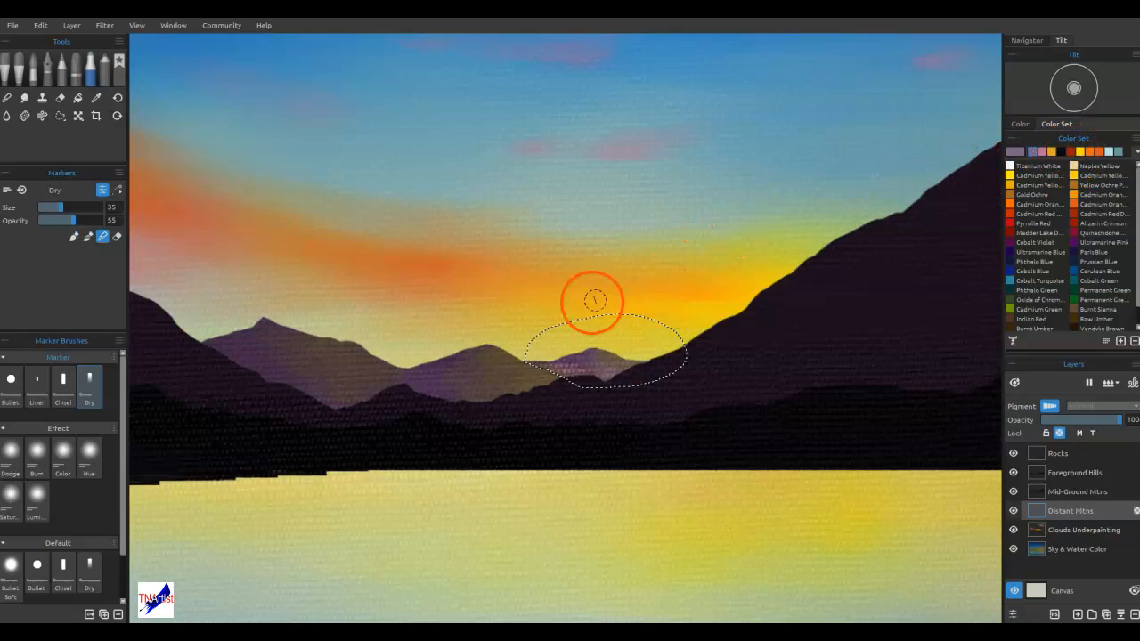
{"action": "left_click_drag", "start_coordinate": [579, 365], "coordinate": [576, 364]}
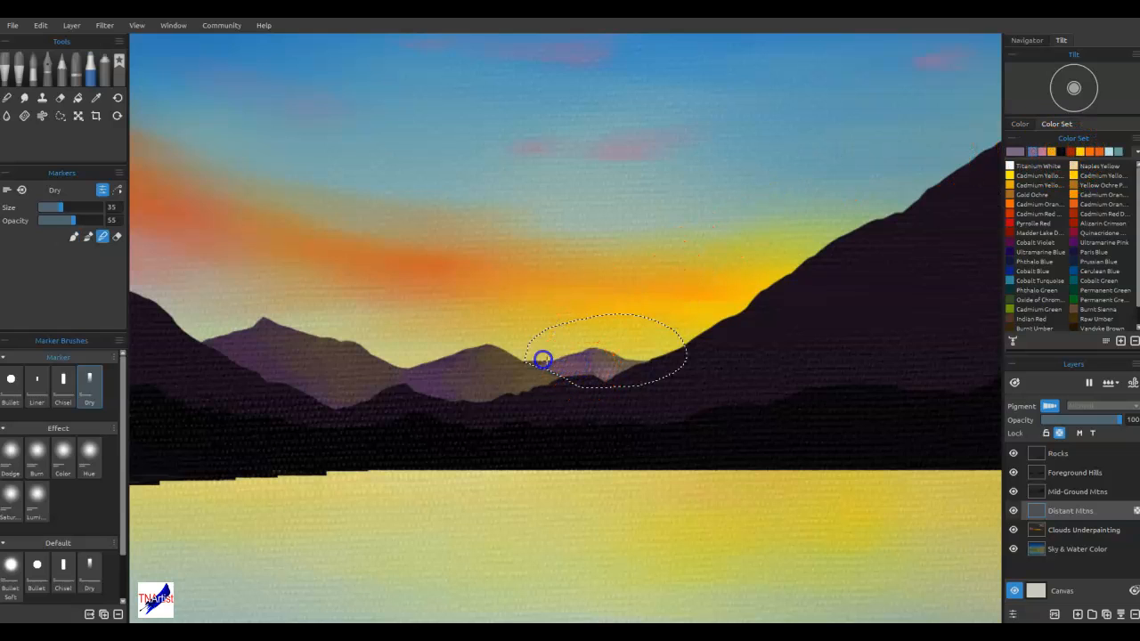
{"action": "left_click_drag", "start_coordinate": [573, 368], "coordinate": [530, 355]}
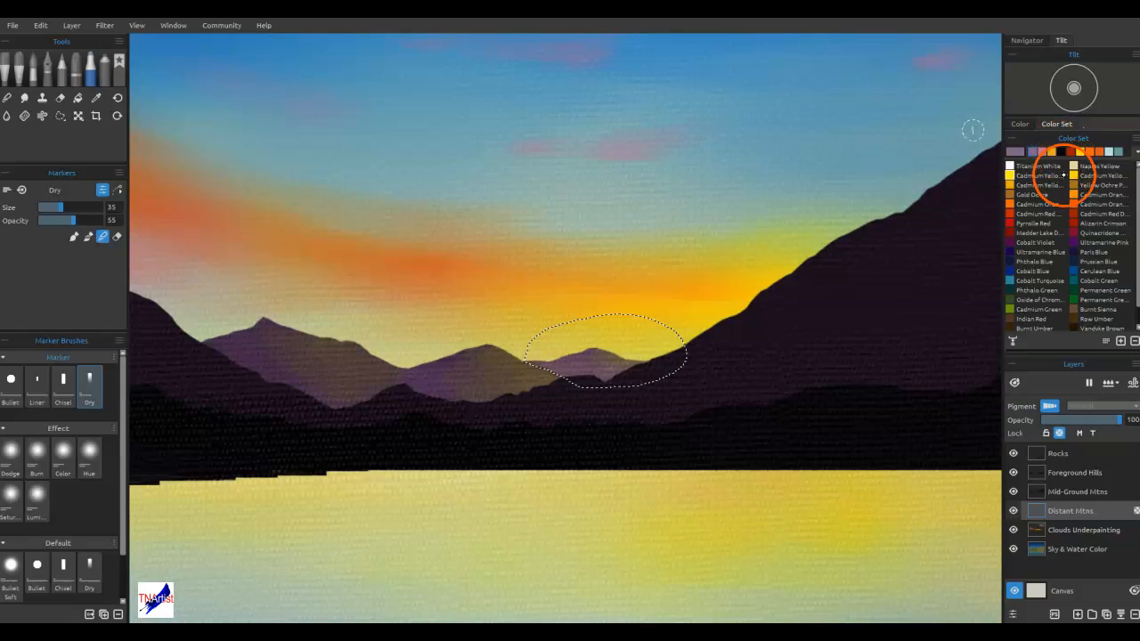
Choose Ultramarine Blue and change it to the near-black blue #101016
{"action": "left_click", "coordinate": [1010, 252]}
{"action": "left_click", "coordinate": [1015, 149]}
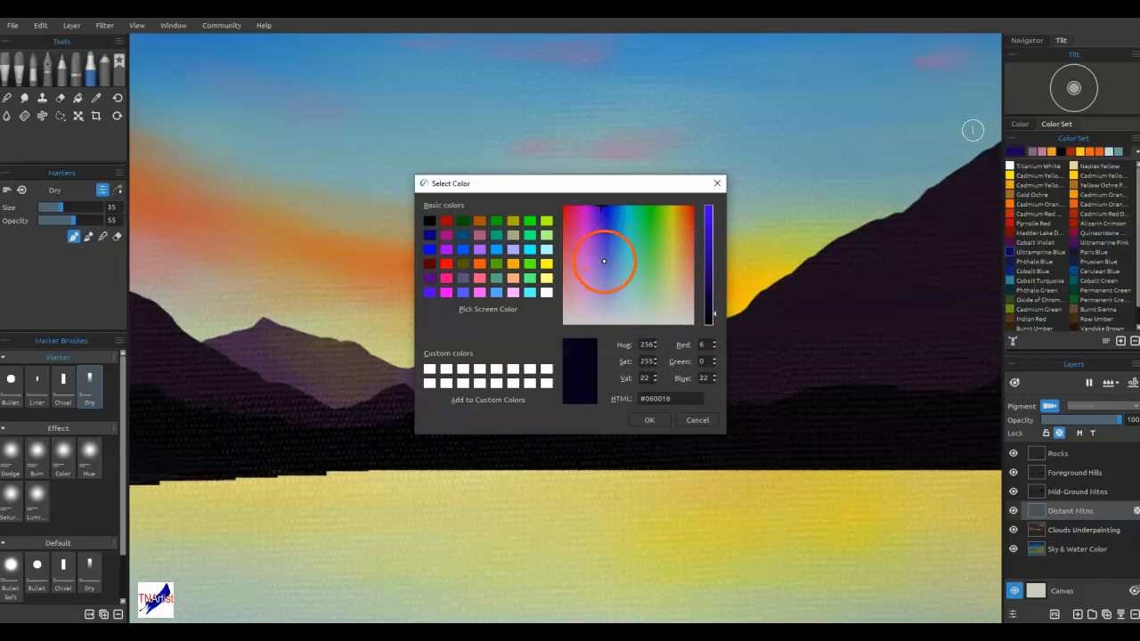
{"action": "left_click", "coordinate": [604, 288]}
{"action": "left_click", "coordinate": [604, 288]}
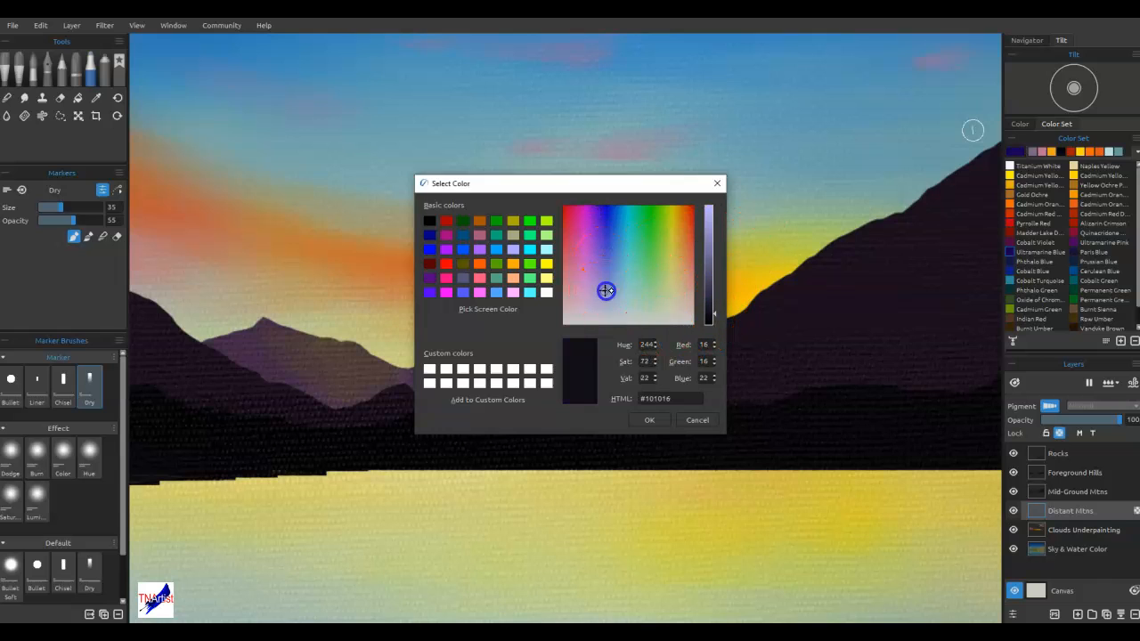
{"action": "left_click", "coordinate": [655, 419]}
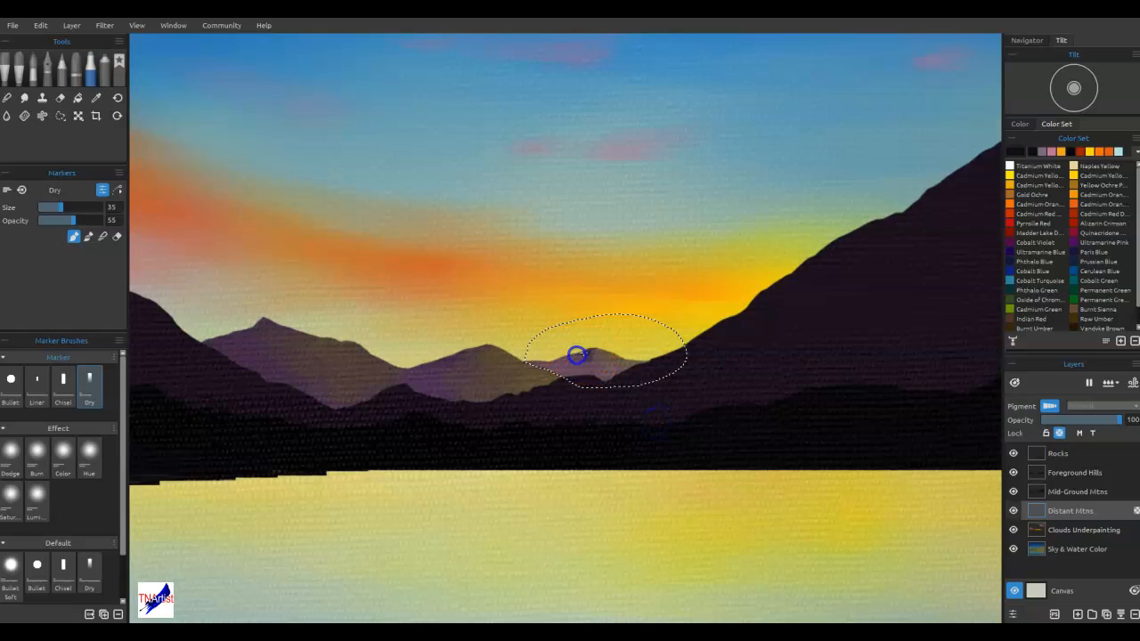
Paint dark shading along the selected right peak's crest and slopes and blend it in
{"action": "mouse_move", "coordinate": [563, 355]}
{"action": "left_mouse_down"}
{"action": "mouse_move", "coordinate": [573, 333]}
{"action": "mouse_move", "coordinate": [573, 347]}
{"action": "mouse_move", "coordinate": [622, 350]}
{"action": "mouse_move", "coordinate": [538, 353]}
{"action": "mouse_move", "coordinate": [595, 353]}
{"action": "mouse_move", "coordinate": [611, 383]}
{"action": "mouse_move", "coordinate": [627, 372]}
{"action": "left_mouse_up"}
{"action": "key", "text": "b"}
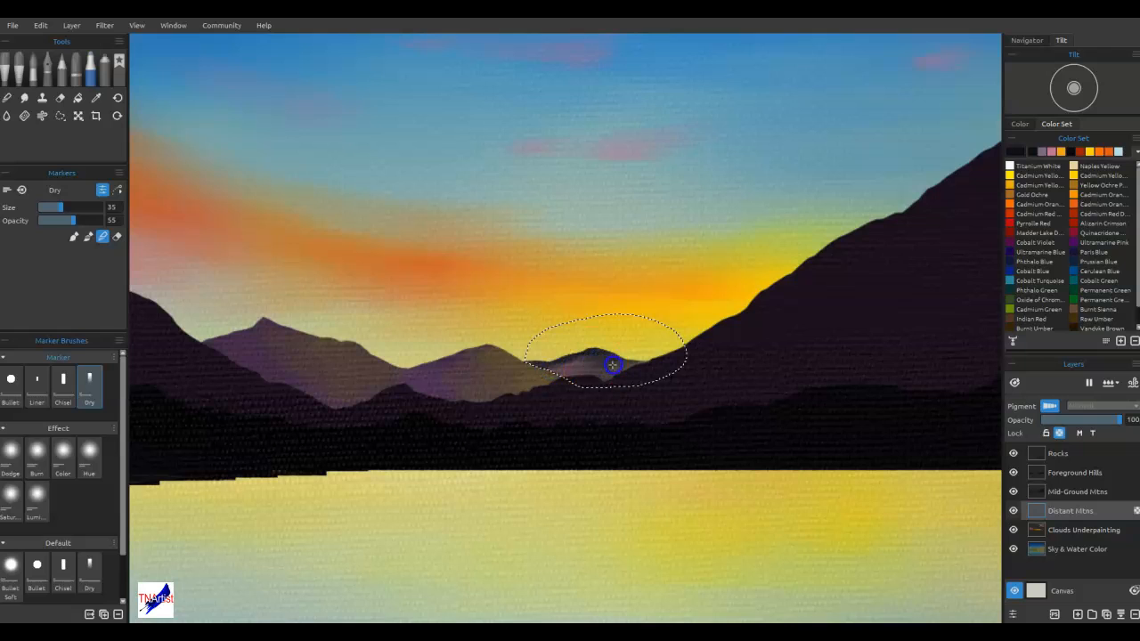
{"action": "mouse_move", "coordinate": [591, 275]}
{"action": "left_mouse_down"}
{"action": "mouse_move", "coordinate": [574, 384]}
{"action": "mouse_move", "coordinate": [572, 349]}
{"action": "mouse_move", "coordinate": [553, 357]}
{"action": "mouse_move", "coordinate": [572, 358]}
{"action": "mouse_move", "coordinate": [555, 372]}
{"action": "mouse_move", "coordinate": [562, 362]}
{"action": "mouse_move", "coordinate": [535, 364]}
{"action": "mouse_move", "coordinate": [599, 348]}
{"action": "left_mouse_up"}
{"action": "mouse_move", "coordinate": [629, 305]}
{"action": "left_mouse_down"}
{"action": "mouse_move", "coordinate": [667, 377]}
{"action": "mouse_move", "coordinate": [590, 377]}
{"action": "mouse_move", "coordinate": [667, 370]}
{"action": "left_mouse_up"}
{"action": "mouse_move", "coordinate": [727, 304]}
{"action": "left_mouse_down"}
{"action": "mouse_move", "coordinate": [729, 236]}
{"action": "mouse_move", "coordinate": [704, 272]}
{"action": "mouse_move", "coordinate": [722, 237]}
{"action": "mouse_move", "coordinate": [716, 245]}
{"action": "left_mouse_up"}
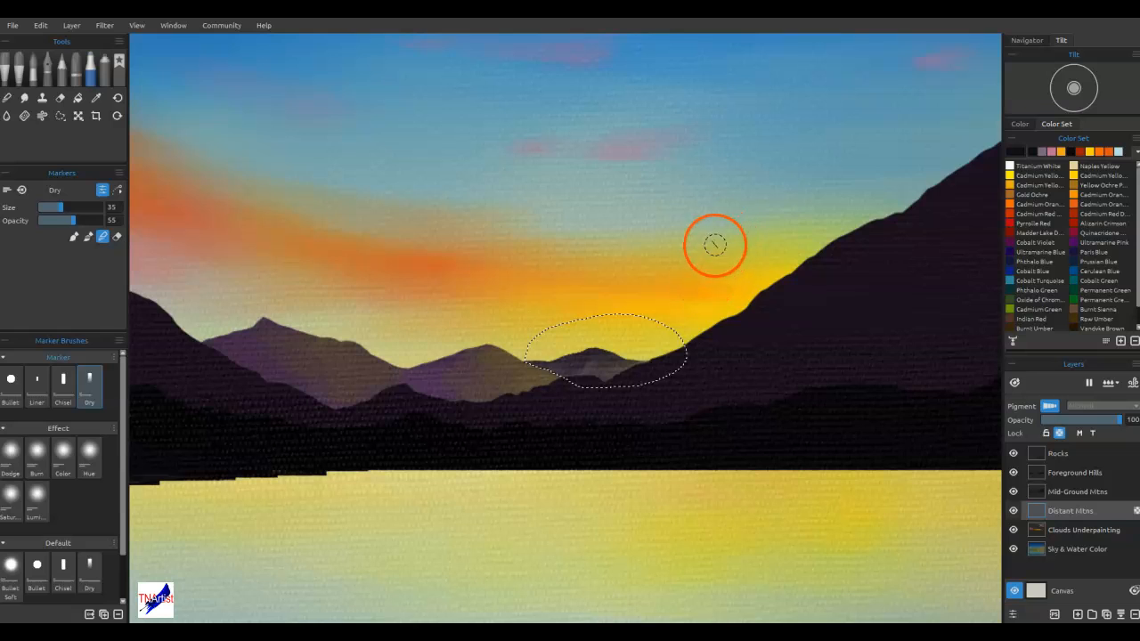
Add a golden highlight sampled from the sky to the right peak's lower slope, blend it, and clear the selection
{"action": "left_click", "coordinate": [659, 268], "text": "alt"}
{"action": "mouse_move", "coordinate": [618, 375]}
{"action": "left_mouse_down"}
{"action": "mouse_move", "coordinate": [606, 377]}
{"action": "mouse_move", "coordinate": [634, 380]}
{"action": "mouse_move", "coordinate": [604, 367]}
{"action": "mouse_move", "coordinate": [598, 376]}
{"action": "mouse_move", "coordinate": [613, 336]}
{"action": "mouse_move", "coordinate": [659, 344]}
{"action": "mouse_move", "coordinate": [678, 365]}
{"action": "left_mouse_up"}
{"action": "key", "text": "b"}
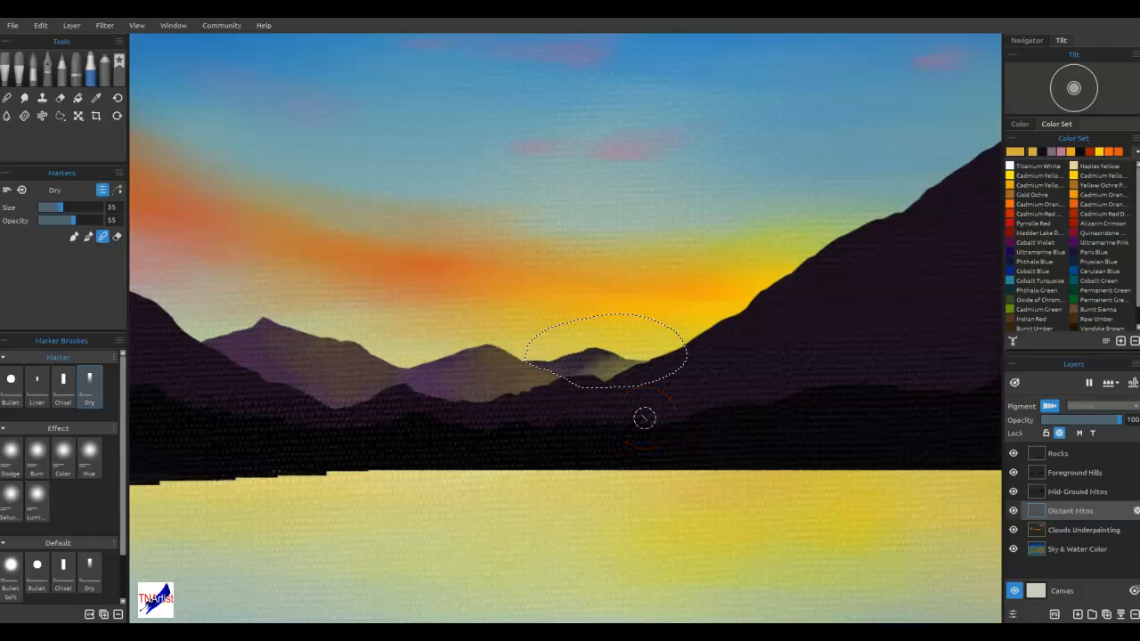
{"action": "key", "text": "ctrl+d"}
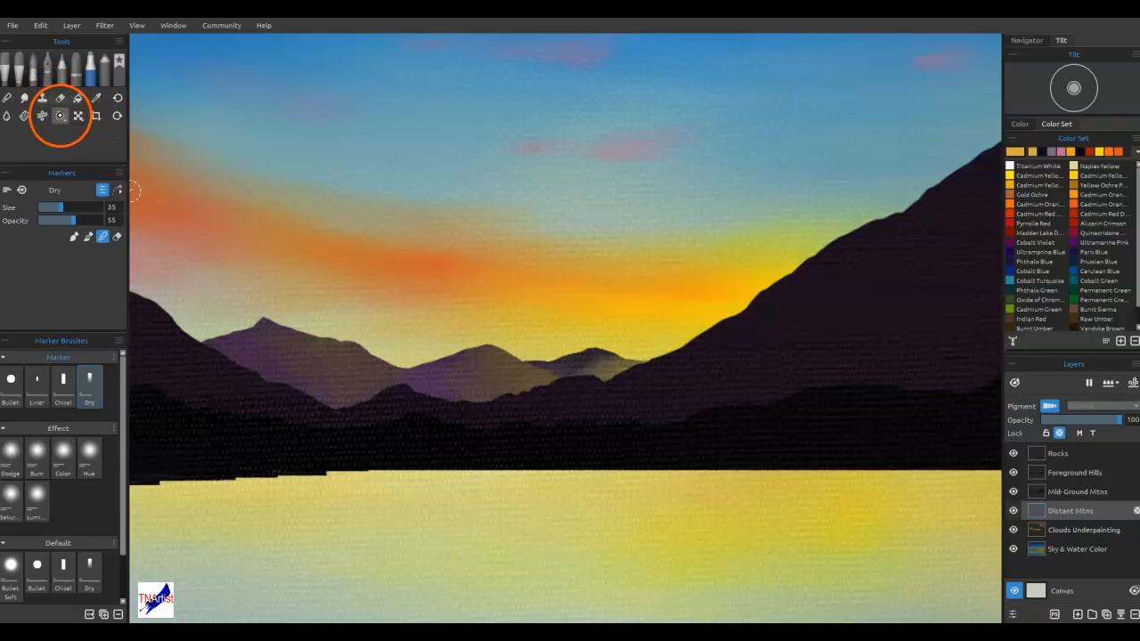
Draw a freehand selection around the middle distant peak, tracing its ridge down to the neighbouring peaks
{"action": "left_click", "coordinate": [59, 116]}
{"action": "left_click", "coordinate": [563, 383]}
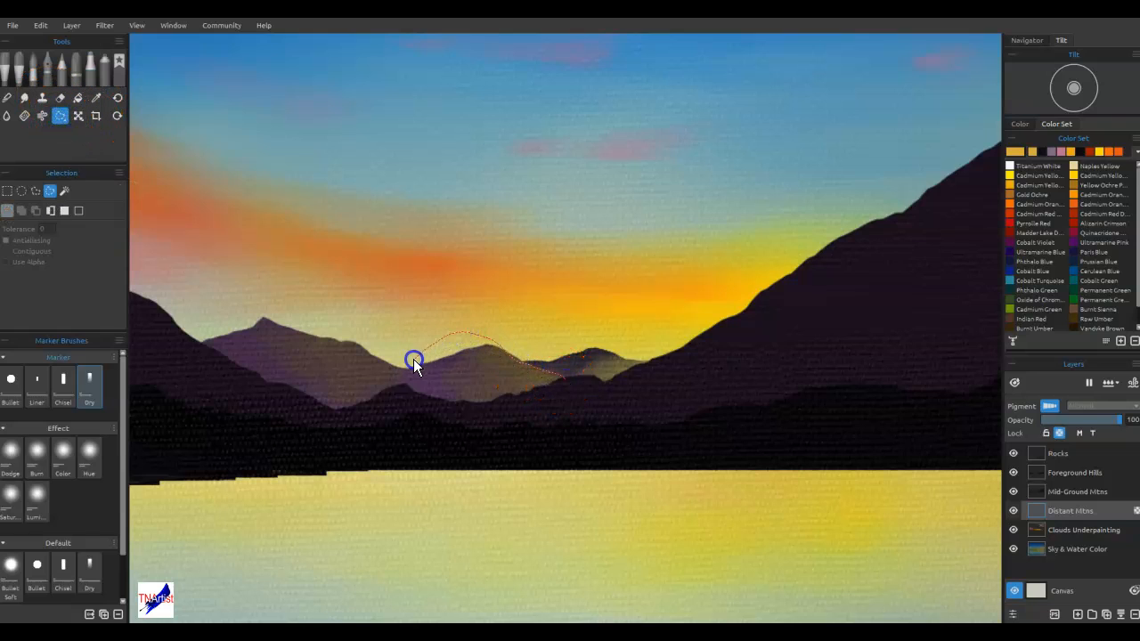
{"action": "left_click_drag", "start_coordinate": [406, 363], "coordinate": [402, 368]}
{"action": "left_click_drag", "start_coordinate": [594, 419], "coordinate": [567, 374]}
{"action": "left_click", "coordinate": [23, 210]}
{"action": "mouse_move", "coordinate": [516, 357]}
{"action": "left_mouse_down"}
{"action": "mouse_move", "coordinate": [472, 361]}
{"action": "mouse_move", "coordinate": [499, 423]}
{"action": "left_mouse_up"}
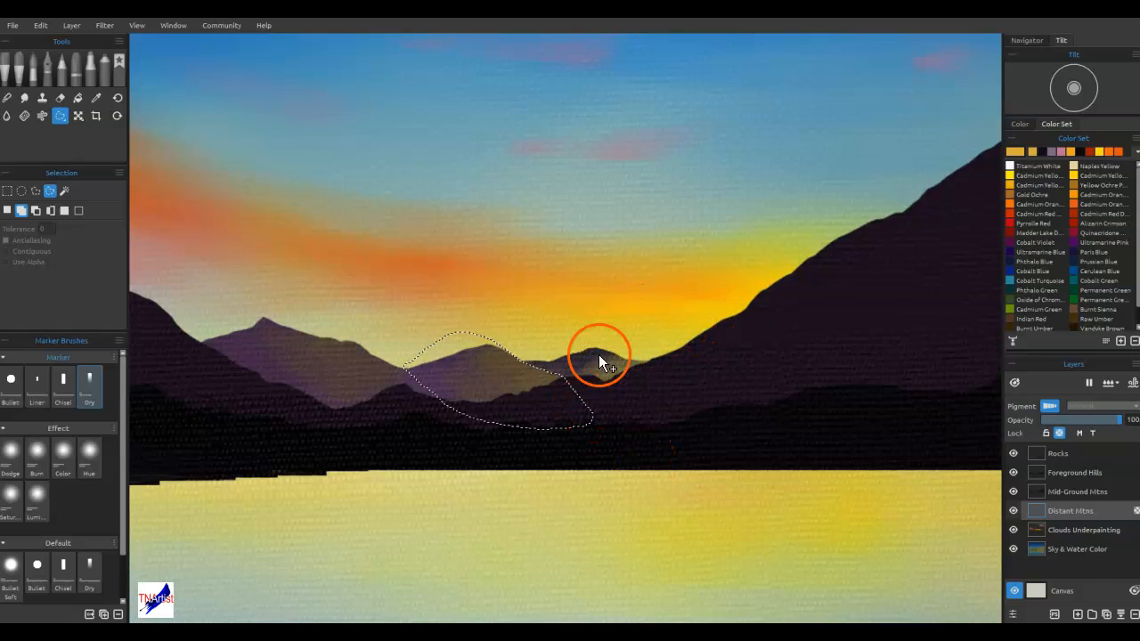
{"action": "left_click_drag", "start_coordinate": [433, 372], "coordinate": [433, 371]}
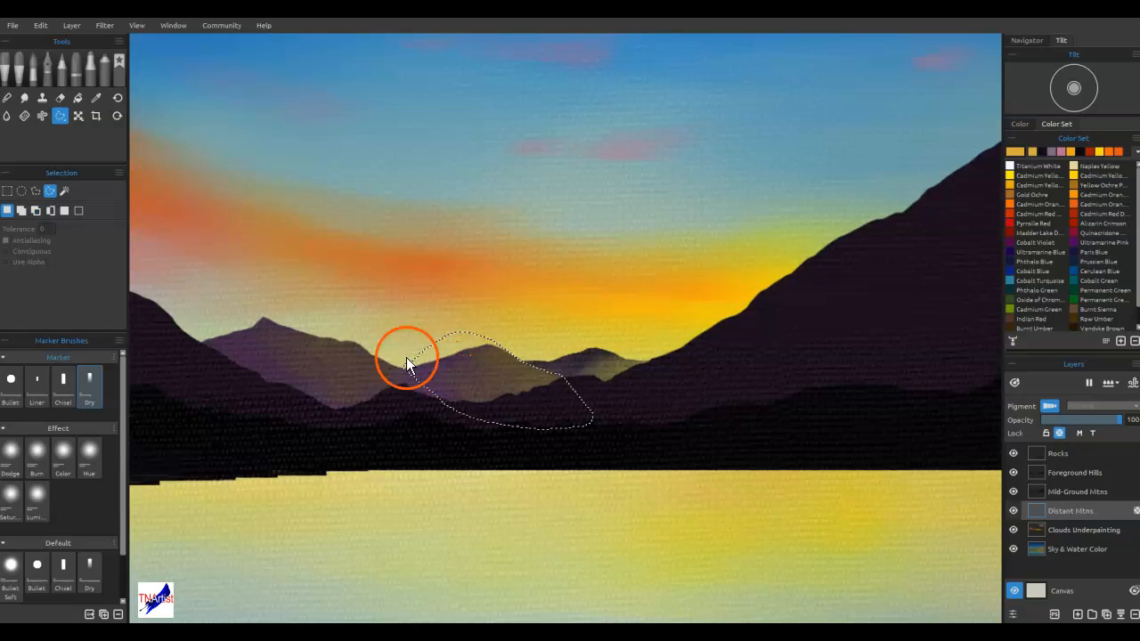
Sample the middle peak's purple for the Dry marker and darken it to #281a2b
{"action": "left_click", "coordinate": [90, 70]}
{"action": "left_click", "coordinate": [440, 375], "text": "alt"}
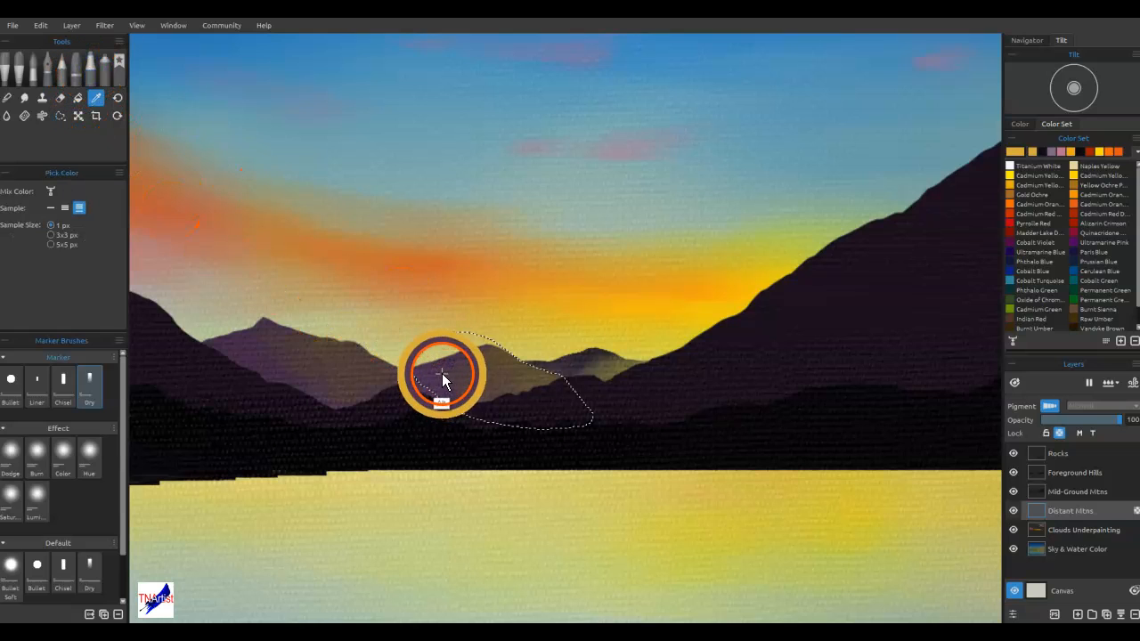
{"action": "double_click", "coordinate": [1014, 151]}
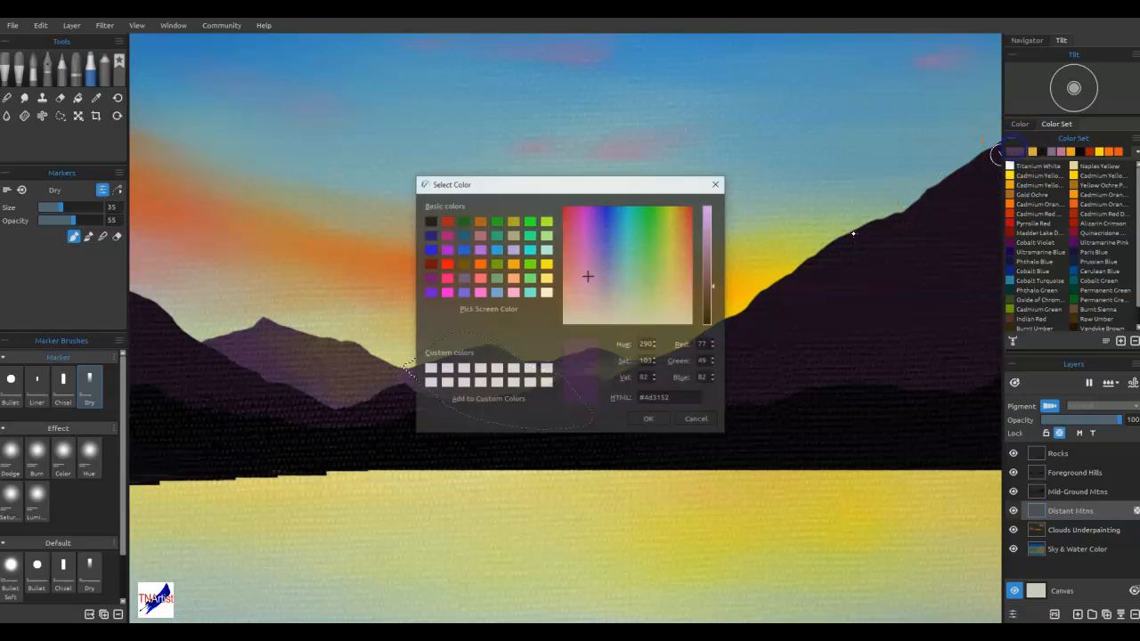
{"action": "left_click_drag", "start_coordinate": [710, 303], "coordinate": [712, 310]}
{"action": "left_click", "coordinate": [650, 420]}
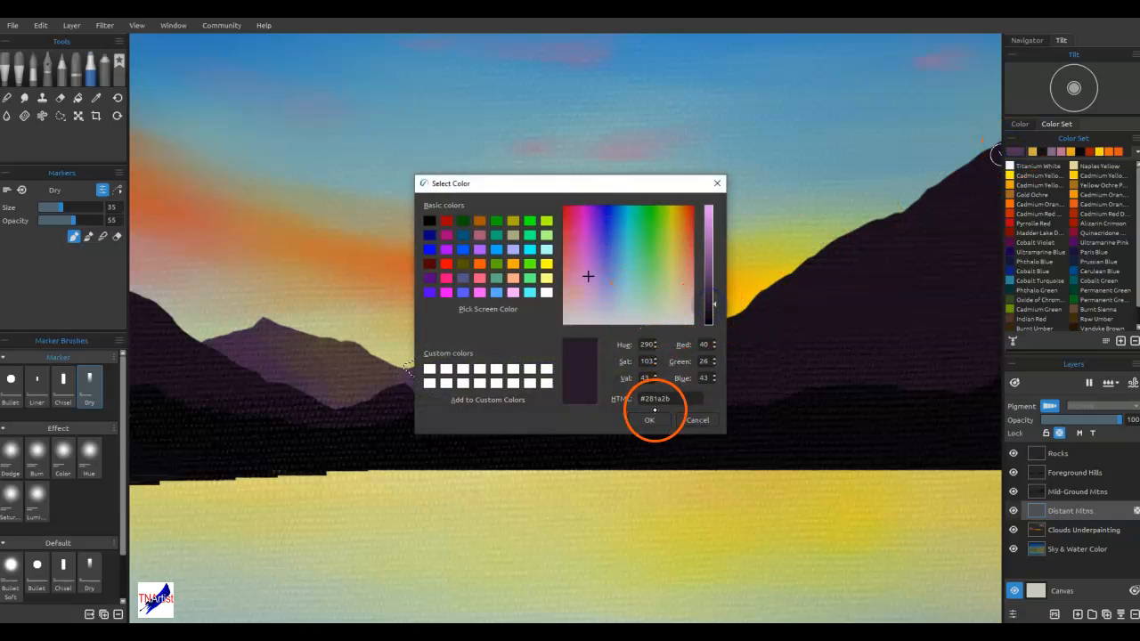
Paint dark purple and brownish shading over the crest and slopes of the selected middle peak
{"action": "mouse_move", "coordinate": [455, 358]}
{"action": "left_mouse_down"}
{"action": "mouse_move", "coordinate": [439, 383]}
{"action": "mouse_move", "coordinate": [410, 368]}
{"action": "mouse_move", "coordinate": [437, 386]}
{"action": "mouse_move", "coordinate": [427, 380]}
{"action": "mouse_move", "coordinate": [436, 370]}
{"action": "mouse_move", "coordinate": [467, 398]}
{"action": "mouse_move", "coordinate": [473, 372]}
{"action": "mouse_move", "coordinate": [517, 348]}
{"action": "mouse_move", "coordinate": [512, 402]}
{"action": "mouse_move", "coordinate": [473, 375]}
{"action": "mouse_move", "coordinate": [505, 389]}
{"action": "mouse_move", "coordinate": [488, 404]}
{"action": "mouse_move", "coordinate": [472, 373]}
{"action": "left_mouse_up"}
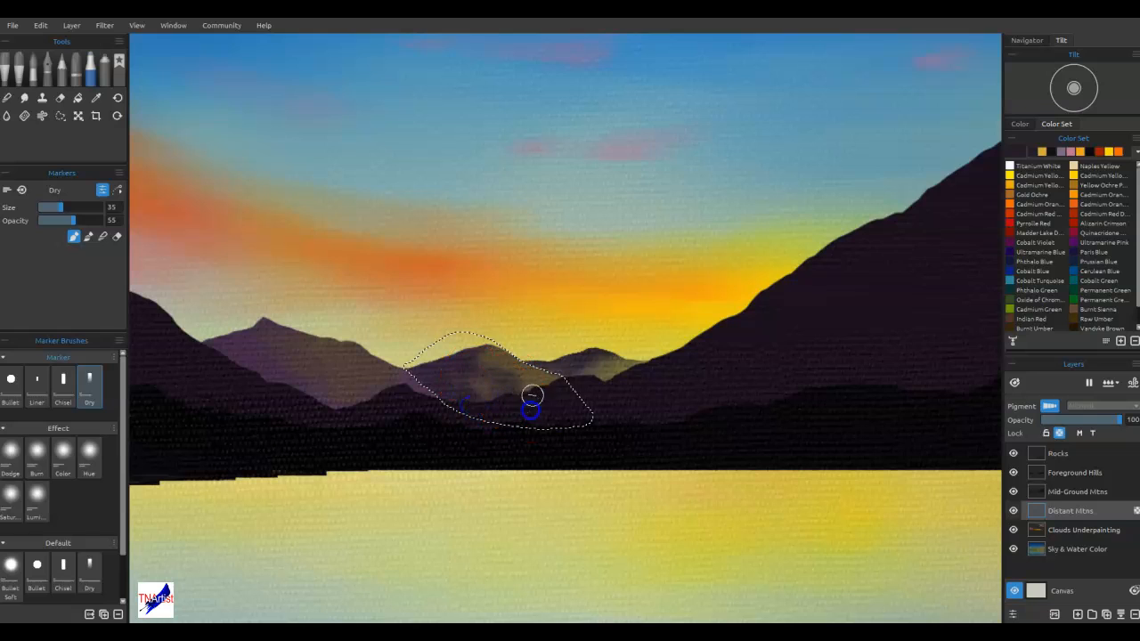
{"action": "mouse_move", "coordinate": [531, 366]}
{"action": "left_mouse_down"}
{"action": "mouse_move", "coordinate": [529, 387]}
{"action": "mouse_move", "coordinate": [568, 391]}
{"action": "left_mouse_up"}
{"action": "mouse_move", "coordinate": [499, 392]}
{"action": "left_mouse_down"}
{"action": "mouse_move", "coordinate": [467, 404]}
{"action": "mouse_move", "coordinate": [501, 410]}
{"action": "mouse_move", "coordinate": [482, 383]}
{"action": "mouse_move", "coordinate": [554, 383]}
{"action": "mouse_move", "coordinate": [442, 380]}
{"action": "mouse_move", "coordinate": [450, 403]}
{"action": "mouse_move", "coordinate": [508, 359]}
{"action": "mouse_move", "coordinate": [489, 366]}
{"action": "mouse_move", "coordinate": [486, 390]}
{"action": "mouse_move", "coordinate": [519, 373]}
{"action": "mouse_move", "coordinate": [544, 394]}
{"action": "mouse_move", "coordinate": [571, 390]}
{"action": "mouse_move", "coordinate": [534, 390]}
{"action": "mouse_move", "coordinate": [485, 361]}
{"action": "left_mouse_up"}
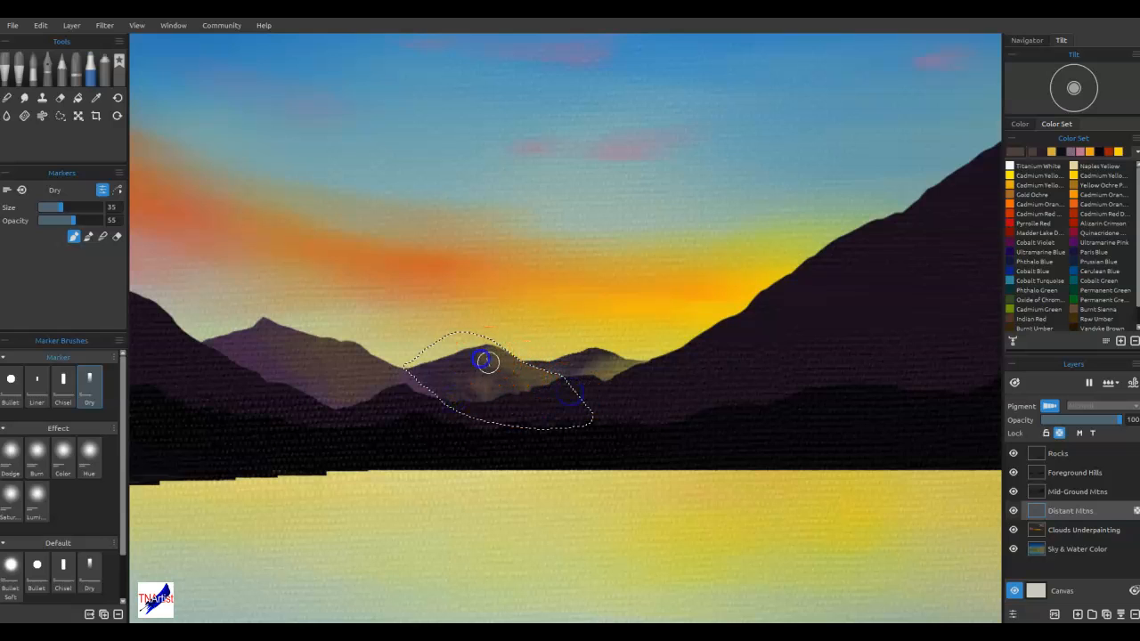
{"action": "mouse_move", "coordinate": [460, 428]}
{"action": "left_mouse_down"}
{"action": "mouse_move", "coordinate": [463, 410]}
{"action": "mouse_move", "coordinate": [608, 304]}
{"action": "left_mouse_up"}
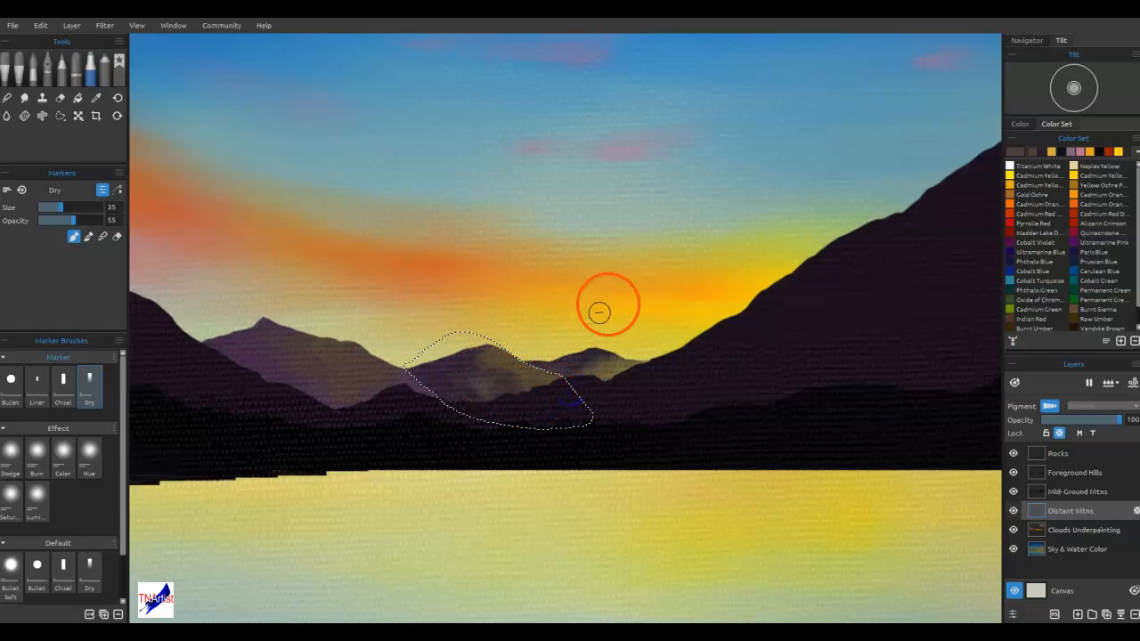
{"action": "left_click", "coordinate": [450, 419], "text": "alt"}
{"action": "mouse_move", "coordinate": [450, 419]}
{"action": "left_mouse_down"}
{"action": "mouse_move", "coordinate": [411, 403]}
{"action": "mouse_move", "coordinate": [432, 368]}
{"action": "mouse_move", "coordinate": [448, 402]}
{"action": "left_mouse_up"}
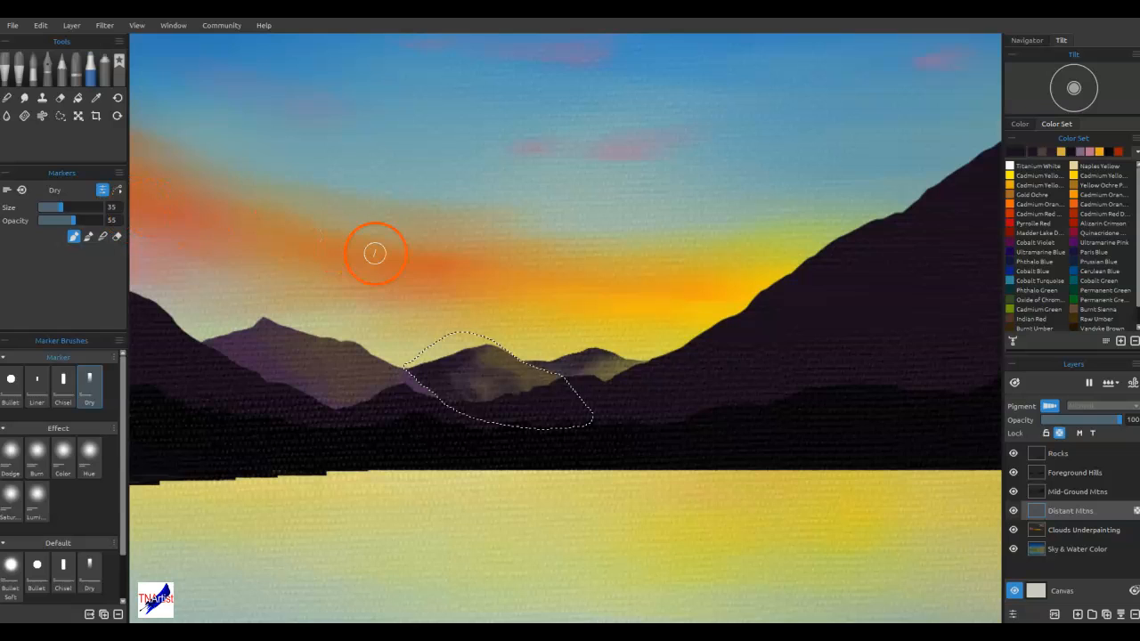
Blend the middle distant peak's shading with the Dry marker at size 20, clear the selection and soften the joins between the peaks
{"action": "mouse_move", "coordinate": [523, 380]}
{"action": "left_mouse_down"}
{"action": "mouse_move", "coordinate": [530, 407]}
{"action": "mouse_move", "coordinate": [519, 376]}
{"action": "left_mouse_up"}
{"action": "key", "text": "["}
{"action": "key", "text": "["}
{"action": "key", "text": "["}
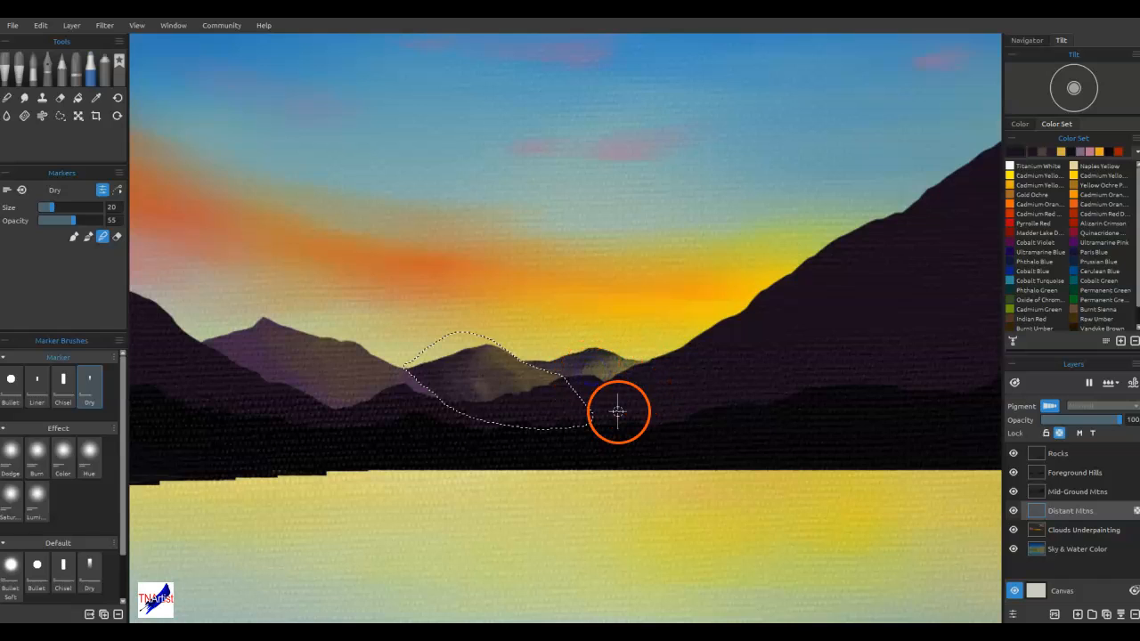
{"action": "key", "text": "ctrl+shift+i"}
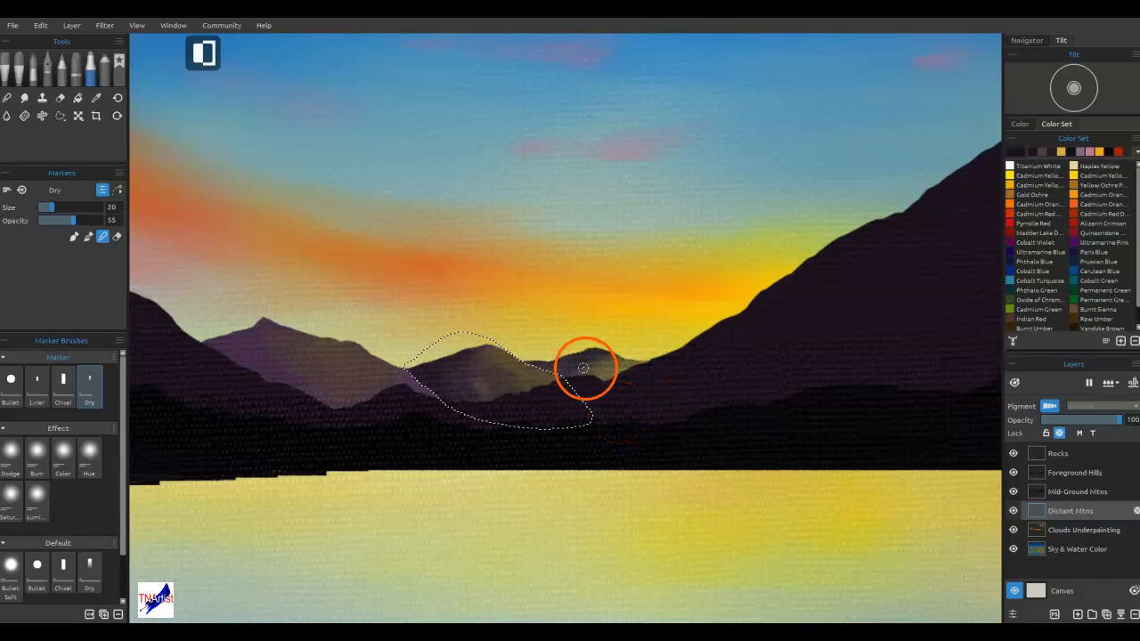
{"action": "right_click", "coordinate": [545, 337]}
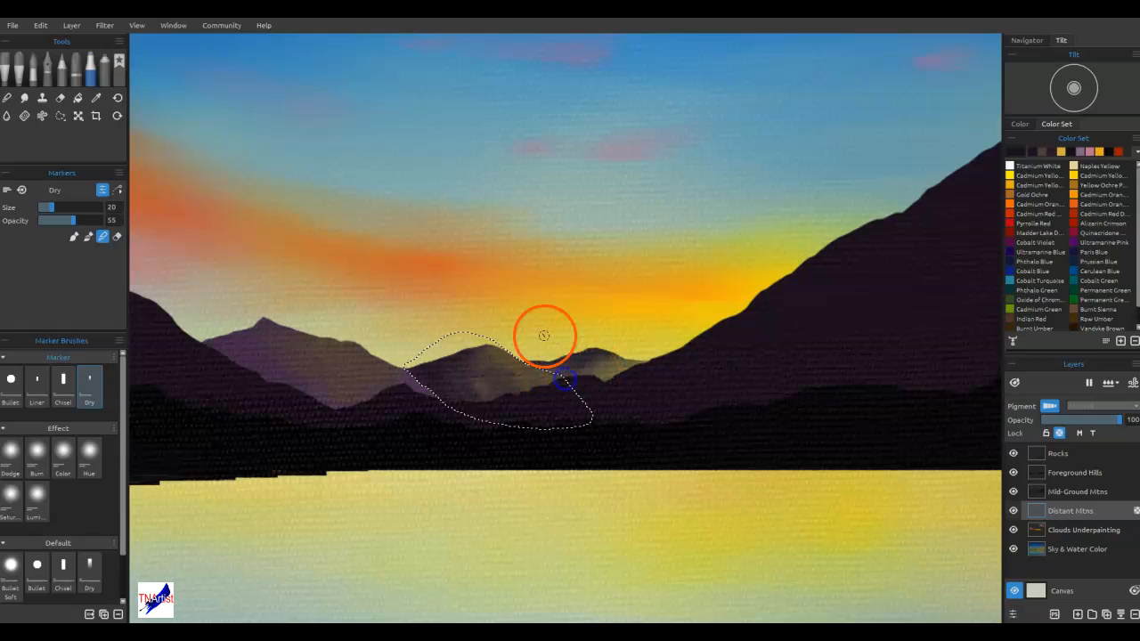
{"action": "key", "text": "ctrl+d"}
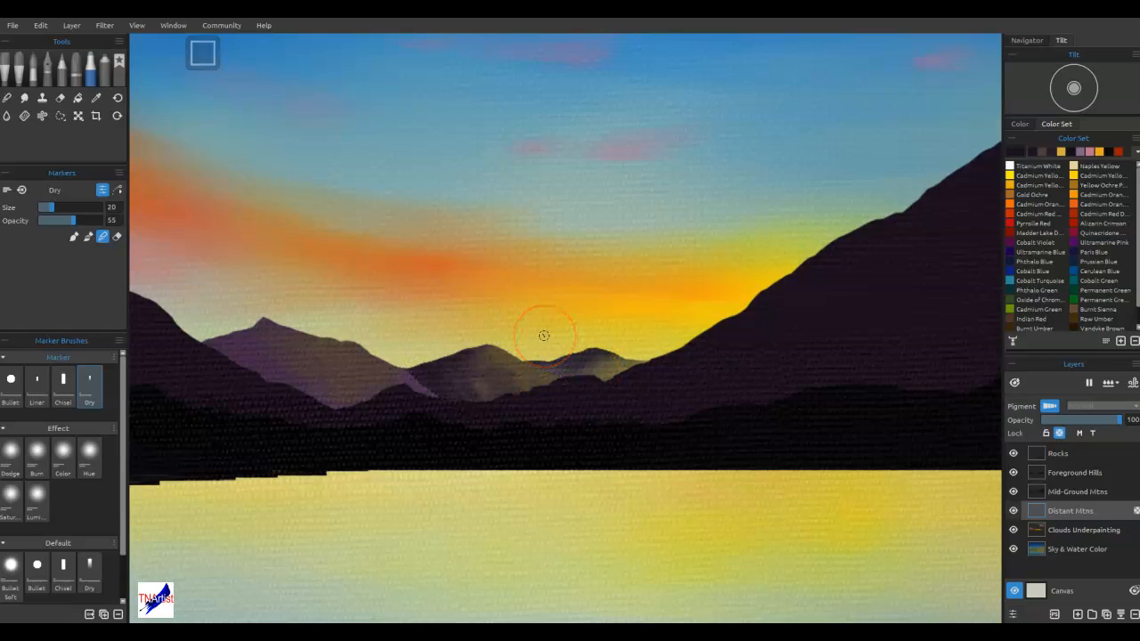
{"action": "mouse_move", "coordinate": [540, 361]}
{"action": "left_mouse_down"}
{"action": "mouse_move", "coordinate": [557, 381]}
{"action": "mouse_move", "coordinate": [590, 375]}
{"action": "mouse_move", "coordinate": [475, 369]}
{"action": "mouse_move", "coordinate": [416, 389]}
{"action": "mouse_move", "coordinate": [391, 373]}
{"action": "mouse_move", "coordinate": [447, 400]}
{"action": "mouse_move", "coordinate": [371, 386]}
{"action": "mouse_move", "coordinate": [415, 431]}
{"action": "mouse_move", "coordinate": [391, 464]}
{"action": "mouse_move", "coordinate": [350, 374]}
{"action": "left_mouse_up"}
Draw a freehand selection around the left distant peak, following its slope down to the middle peak
{"action": "left_click", "coordinate": [60, 116]}
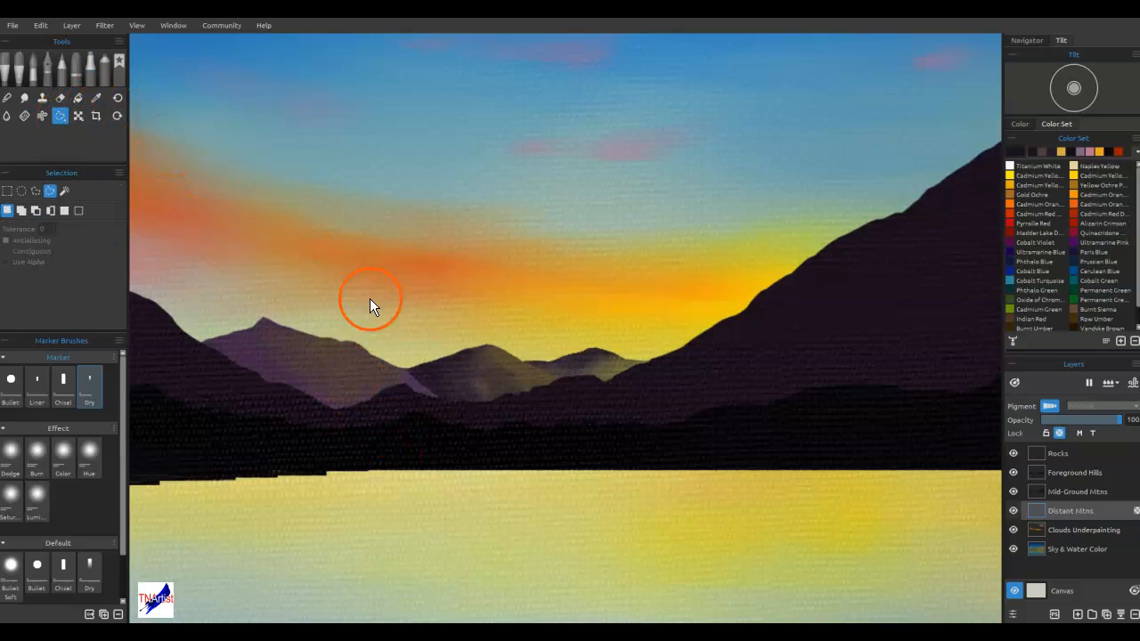
{"action": "mouse_move", "coordinate": [447, 401]}
{"action": "left_mouse_down"}
{"action": "mouse_move", "coordinate": [373, 339]}
{"action": "mouse_move", "coordinate": [162, 305]}
{"action": "mouse_move", "coordinate": [450, 452]}
{"action": "left_mouse_up"}
{"action": "left_click_drag", "start_coordinate": [396, 423], "coordinate": [482, 390]}
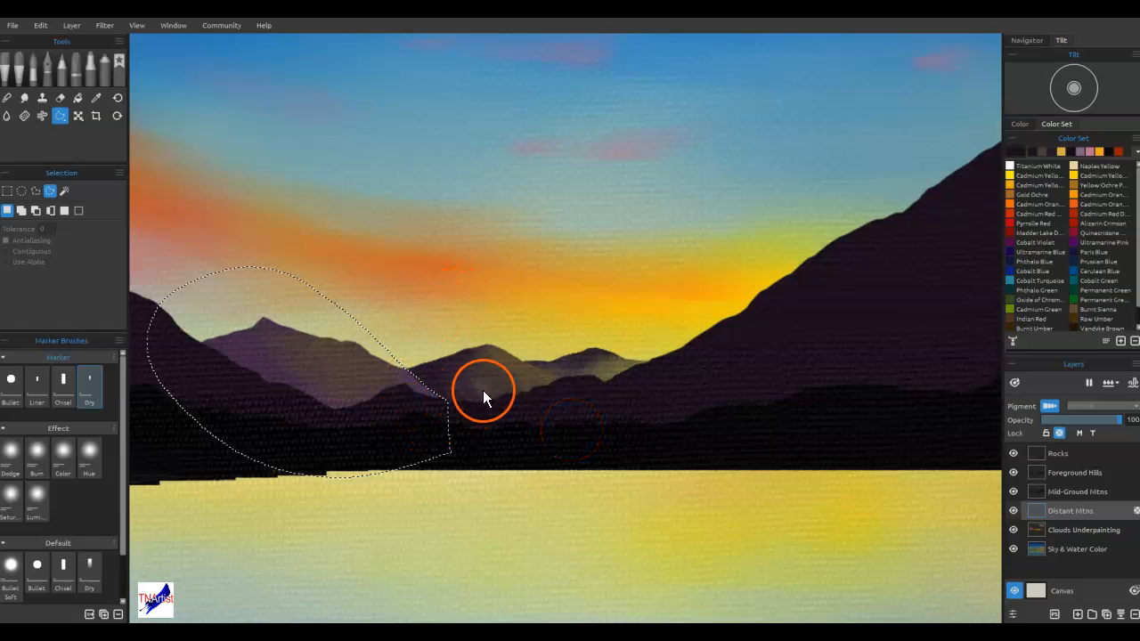
Shade the selected left peak with the Dry marker in a dark tone sampled from it, and blend the strokes
{"action": "left_click", "coordinate": [90, 70]}
{"action": "left_click", "coordinate": [240, 327], "text": "alt"}
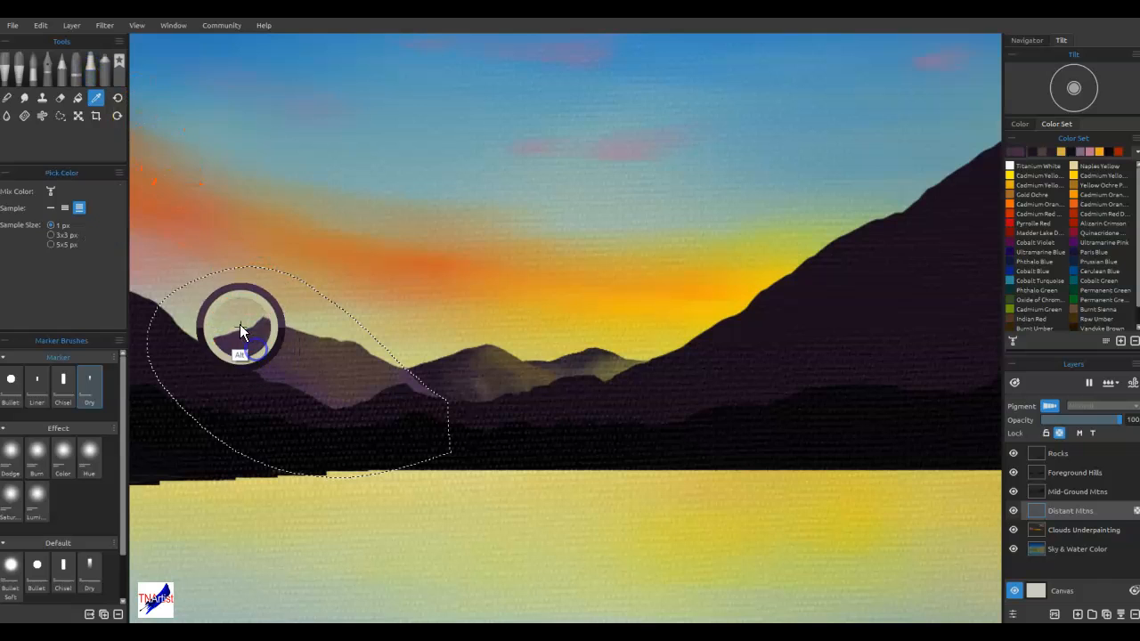
{"action": "left_click", "coordinate": [252, 384], "text": "alt"}
{"action": "mouse_move", "coordinate": [221, 340]}
{"action": "left_mouse_down"}
{"action": "mouse_move", "coordinate": [241, 361]}
{"action": "mouse_move", "coordinate": [216, 342]}
{"action": "mouse_move", "coordinate": [262, 350]}
{"action": "mouse_move", "coordinate": [256, 330]}
{"action": "mouse_move", "coordinate": [303, 341]}
{"action": "mouse_move", "coordinate": [293, 369]}
{"action": "mouse_move", "coordinate": [315, 383]}
{"action": "mouse_move", "coordinate": [282, 380]}
{"action": "mouse_move", "coordinate": [321, 377]}
{"action": "mouse_move", "coordinate": [337, 361]}
{"action": "mouse_move", "coordinate": [340, 376]}
{"action": "mouse_move", "coordinate": [353, 370]}
{"action": "mouse_move", "coordinate": [324, 395]}
{"action": "left_mouse_up"}
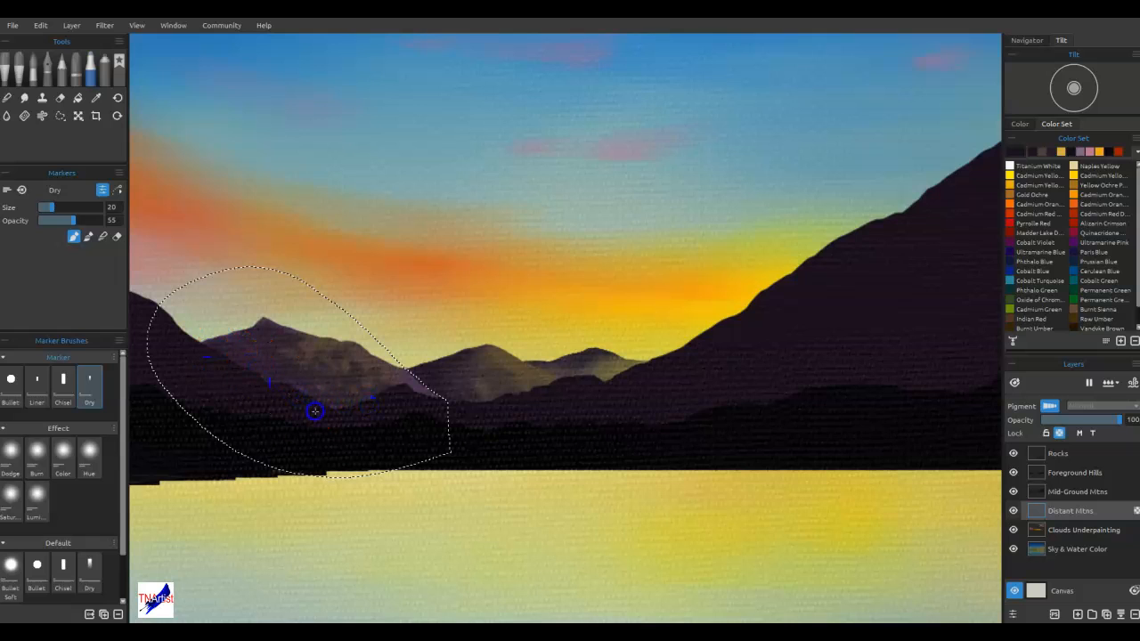
{"action": "key", "text": "e"}
{"action": "mouse_move", "coordinate": [351, 382]}
{"action": "left_mouse_down"}
{"action": "mouse_move", "coordinate": [287, 395]}
{"action": "mouse_move", "coordinate": [288, 369]}
{"action": "mouse_move", "coordinate": [302, 387]}
{"action": "left_mouse_up"}
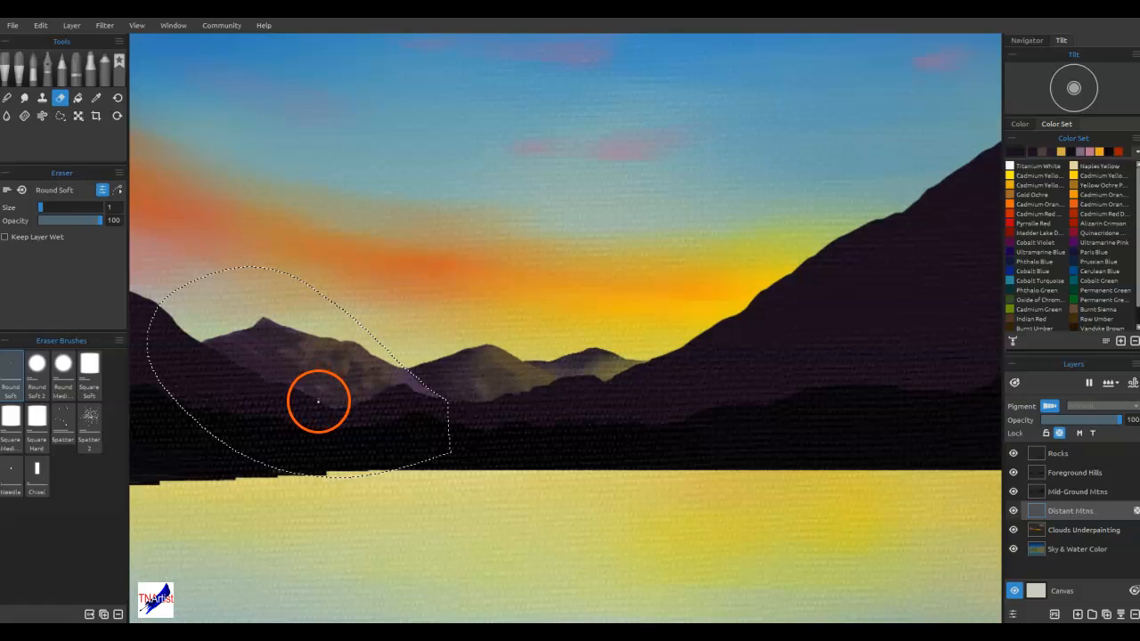
{"action": "left_click", "coordinate": [91, 70]}
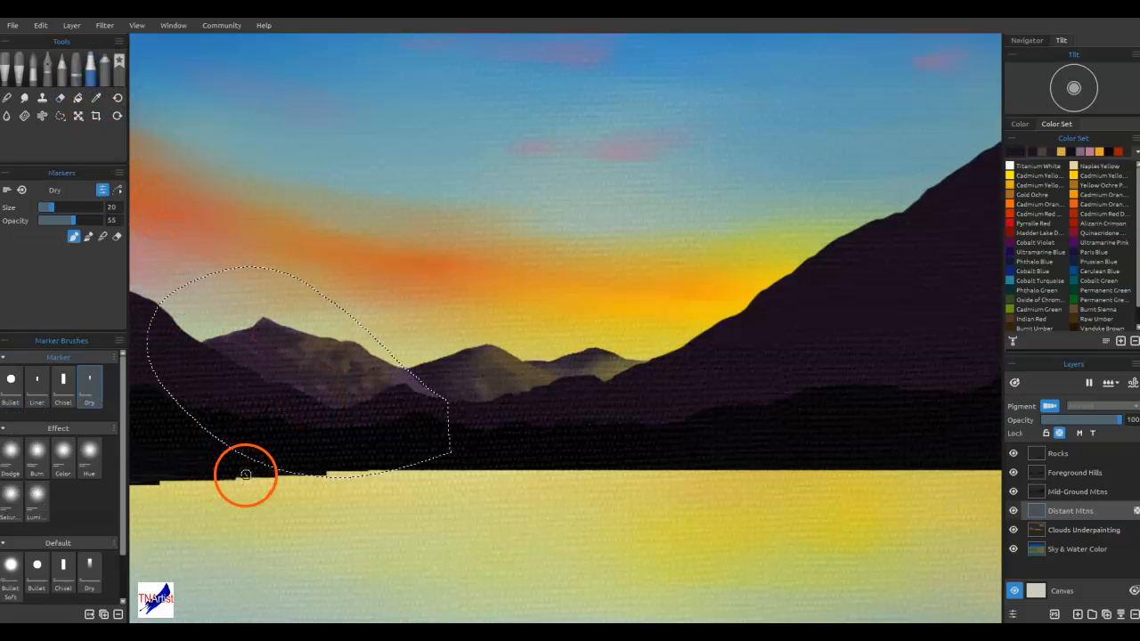
{"action": "mouse_move", "coordinate": [221, 340]}
{"action": "left_mouse_down"}
{"action": "mouse_move", "coordinate": [263, 324]}
{"action": "mouse_move", "coordinate": [286, 414]}
{"action": "mouse_move", "coordinate": [296, 397]}
{"action": "mouse_move", "coordinate": [355, 385]}
{"action": "left_mouse_up"}
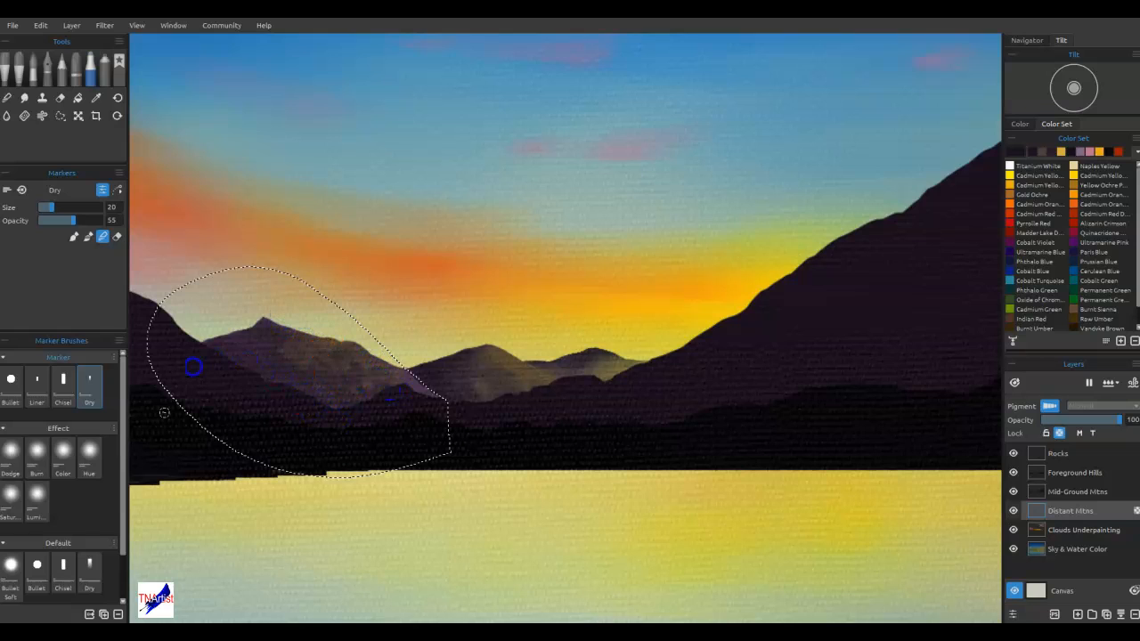
{"action": "mouse_move", "coordinate": [336, 384]}
{"action": "left_mouse_down"}
{"action": "mouse_move", "coordinate": [282, 351]}
{"action": "mouse_move", "coordinate": [396, 385]}
{"action": "mouse_move", "coordinate": [369, 403]}
{"action": "mouse_move", "coordinate": [375, 379]}
{"action": "mouse_move", "coordinate": [309, 390]}
{"action": "mouse_move", "coordinate": [289, 345]}
{"action": "mouse_move", "coordinate": [336, 420]}
{"action": "mouse_move", "coordinate": [381, 360]}
{"action": "mouse_move", "coordinate": [469, 537]}
{"action": "left_mouse_up"}
{"action": "mouse_move", "coordinate": [596, 369]}
{"action": "left_mouse_down"}
{"action": "mouse_move", "coordinate": [594, 381]}
{"action": "mouse_move", "coordinate": [655, 283]}
{"action": "left_mouse_up"}
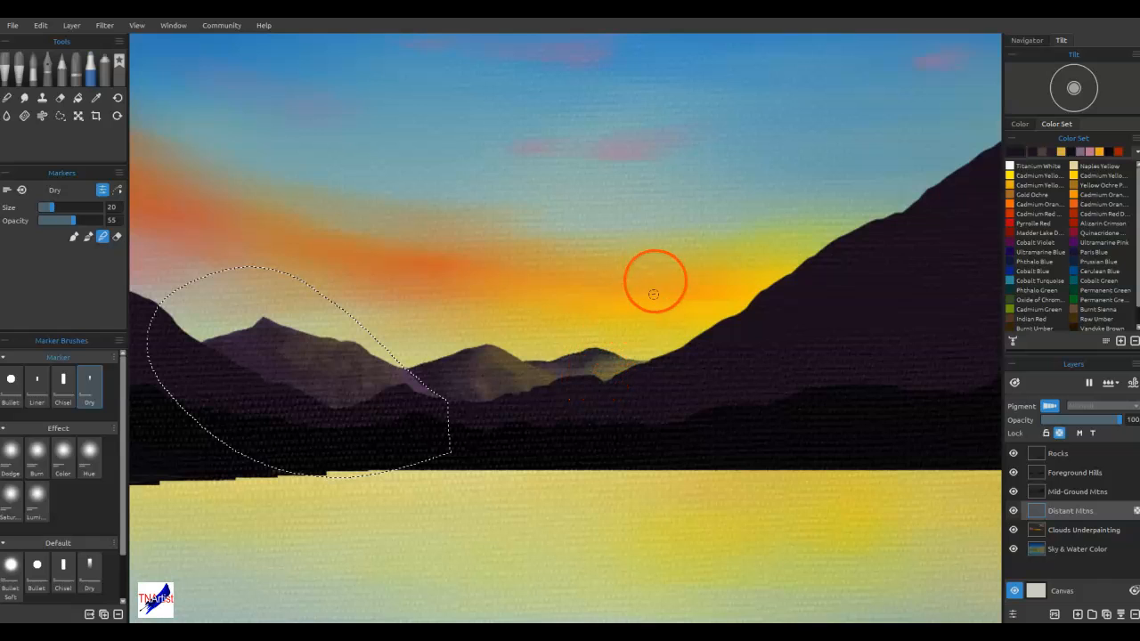
Add a golden highlight sampled from the sky to the left peak's lower right slope, blend it, and clear the selection
{"action": "left_click", "coordinate": [631, 327], "text": "alt"}
{"action": "left_click_drag", "start_coordinate": [631, 327], "coordinate": [605, 309]}
{"action": "mouse_move", "coordinate": [420, 388]}
{"action": "left_mouse_down"}
{"action": "mouse_move", "coordinate": [338, 336]}
{"action": "mouse_move", "coordinate": [426, 391]}
{"action": "left_mouse_up"}
{"action": "left_click_drag", "start_coordinate": [493, 440], "coordinate": [501, 406]}
{"action": "key", "text": "n"}
{"action": "left_click_drag", "start_coordinate": [412, 384], "coordinate": [417, 393]}
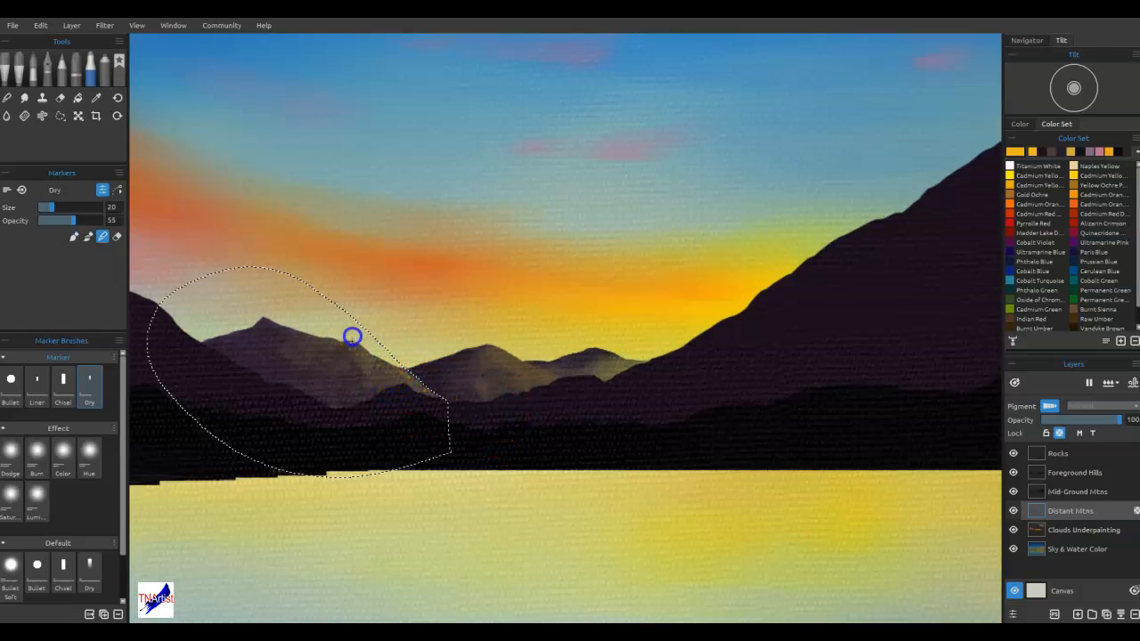
{"action": "key", "text": "ctrl+d"}
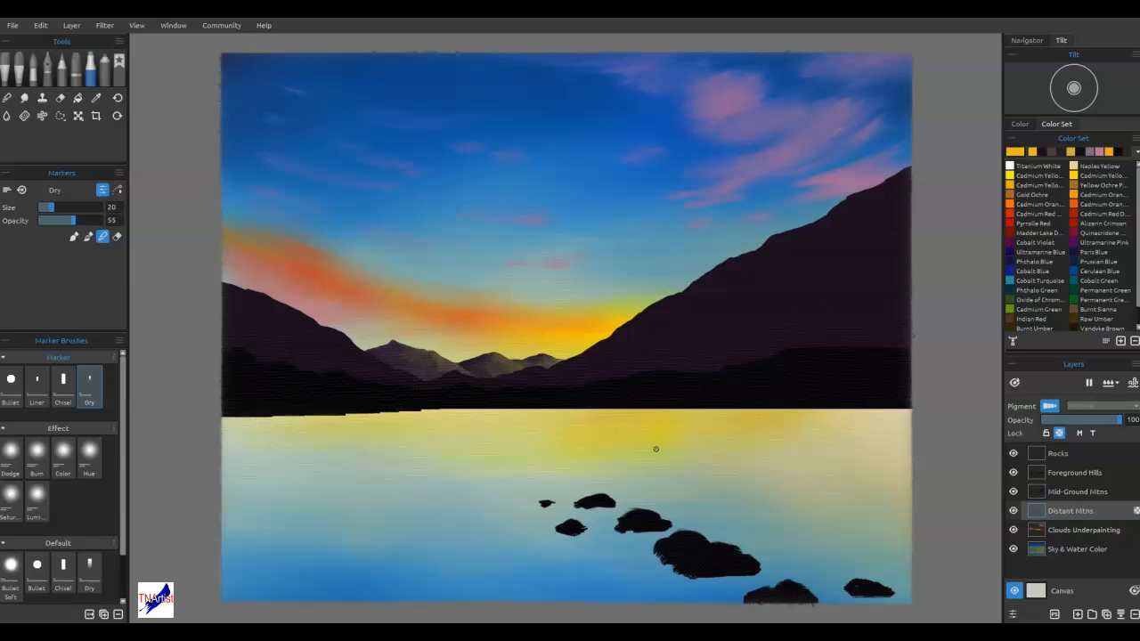
Make Mid-Ground Mtns the active layer and place the Rock 1 stencil from the Rocks group on the canvas
{"action": "left_click", "coordinate": [1089, 497]}
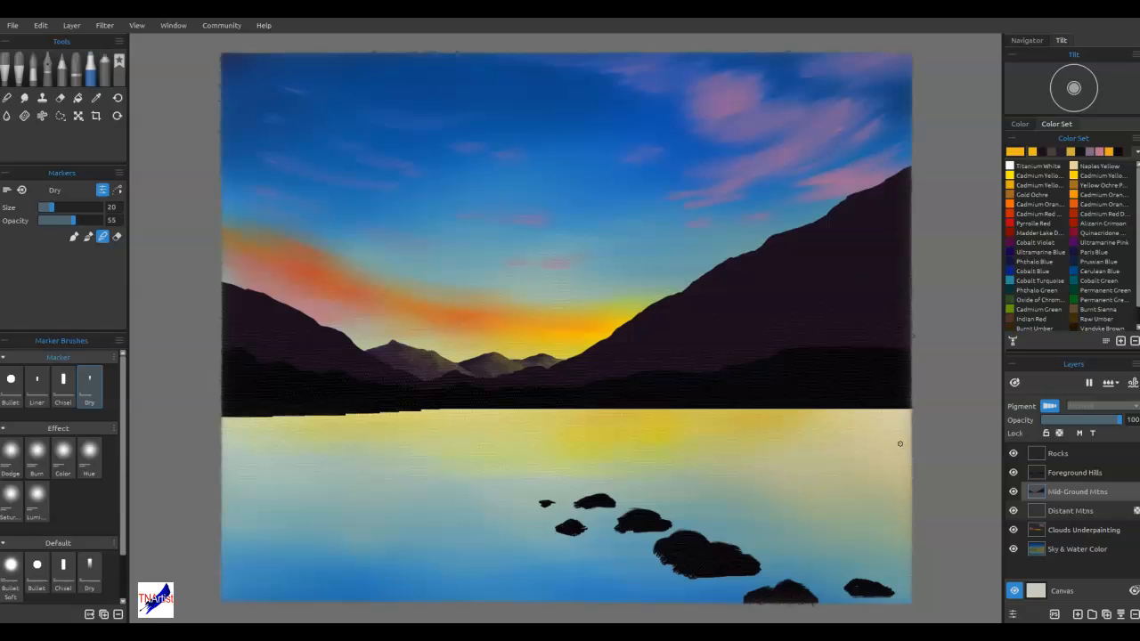
{"action": "left_click", "coordinate": [912, 445]}
{"action": "left_click_drag", "start_coordinate": [1139, 356], "coordinate": [498, 97]}
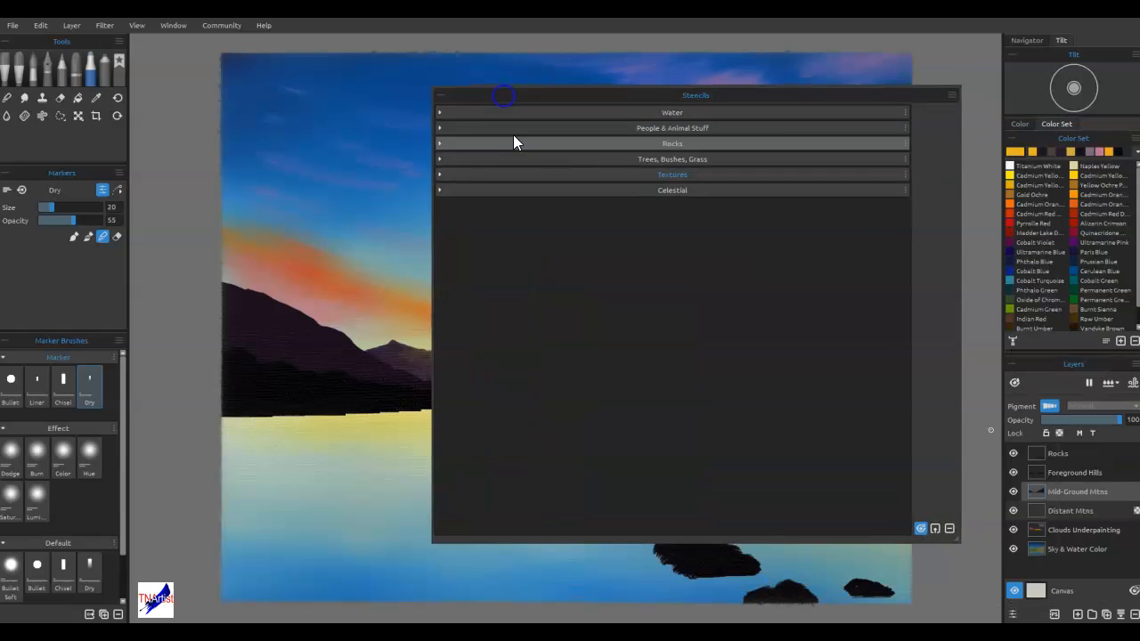
{"action": "left_click", "coordinate": [439, 143]}
{"action": "left_click", "coordinate": [484, 177]}
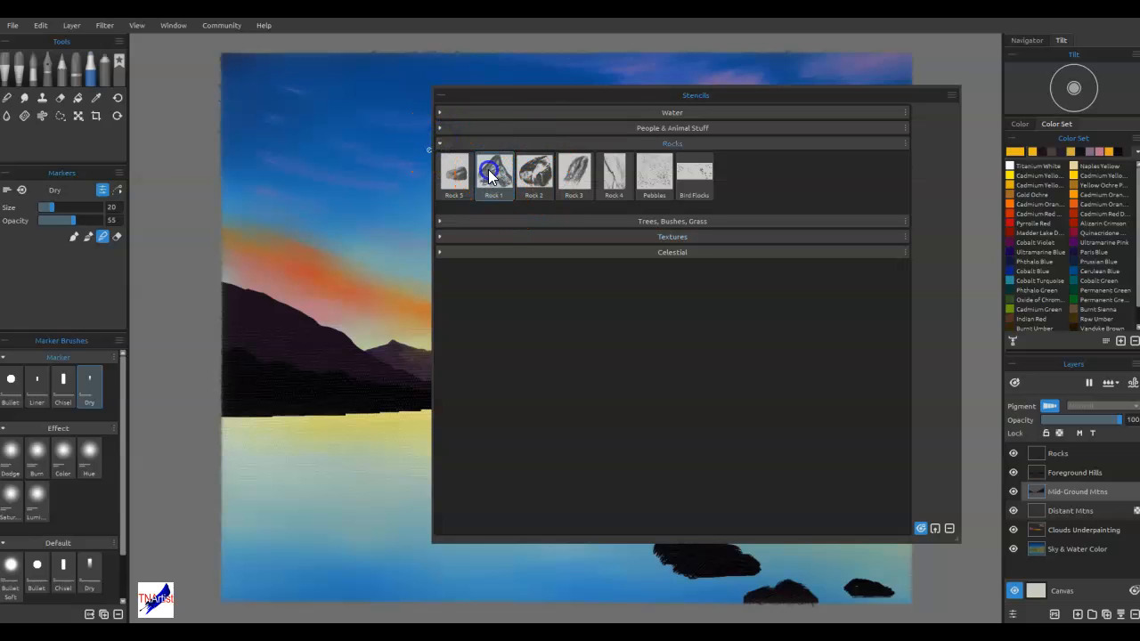
{"action": "left_click", "coordinate": [441, 145]}
{"action": "left_click_drag", "start_coordinate": [484, 100], "coordinate": [771, 97]}
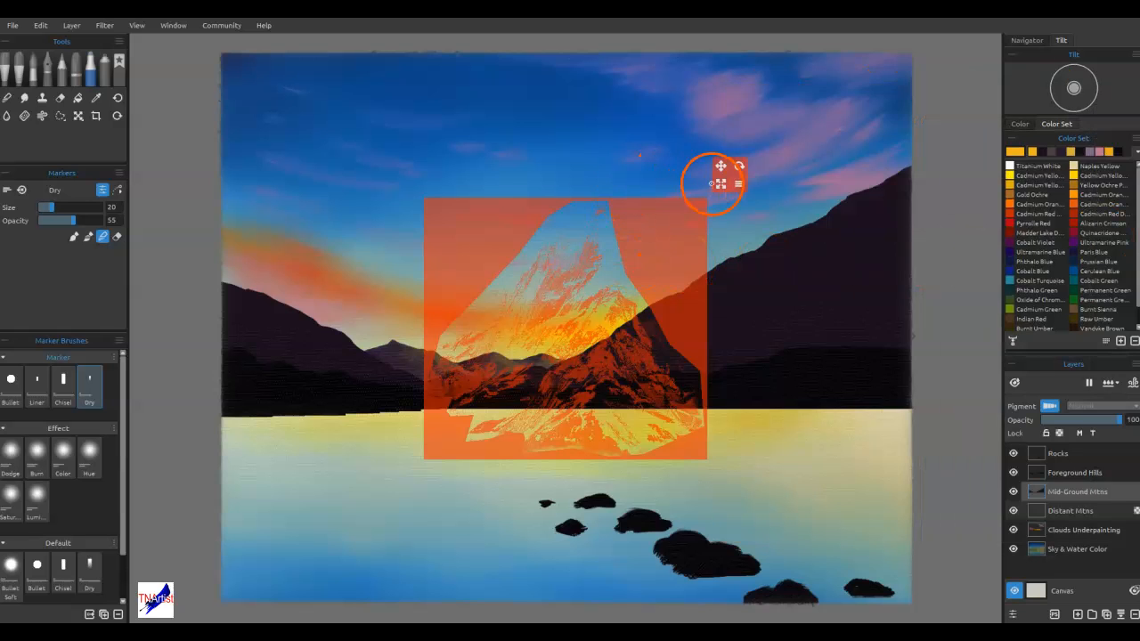
Scale and rotate the Rock 1 stencil into a narrow diagonal shape and position it over the right mountain's slope
{"action": "left_click_drag", "start_coordinate": [721, 183], "coordinate": [530, 238]}
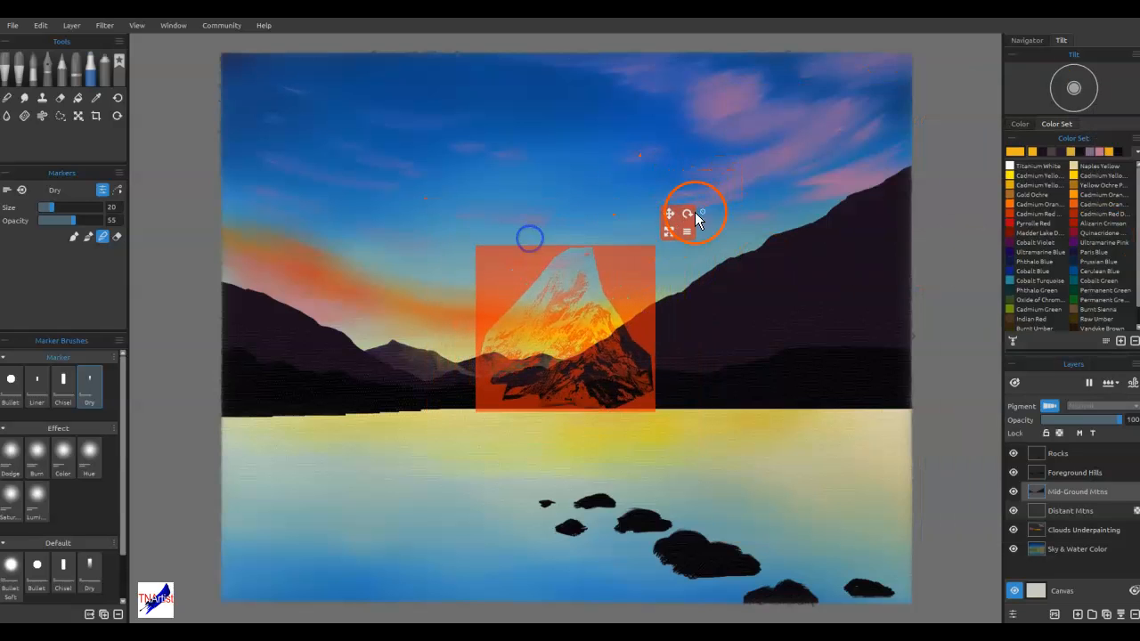
{"action": "left_click_drag", "start_coordinate": [692, 213], "coordinate": [718, 273]}
{"action": "left_click", "coordinate": [723, 293]}
{"action": "left_click", "coordinate": [747, 388]}
{"action": "mouse_move", "coordinate": [703, 293]}
{"action": "left_mouse_down"}
{"action": "mouse_move", "coordinate": [672, 271]}
{"action": "mouse_move", "coordinate": [684, 254]}
{"action": "mouse_move", "coordinate": [698, 280]}
{"action": "left_mouse_up"}
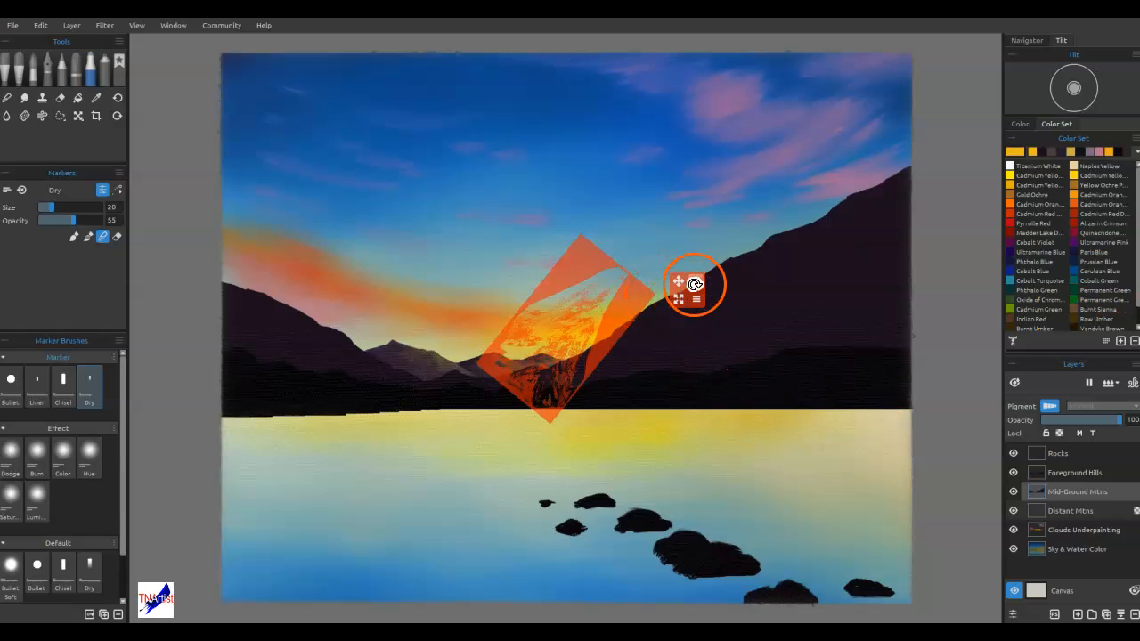
{"action": "left_click_drag", "start_coordinate": [696, 283], "coordinate": [703, 292]}
{"action": "left_click_drag", "start_coordinate": [638, 304], "coordinate": [789, 271]}
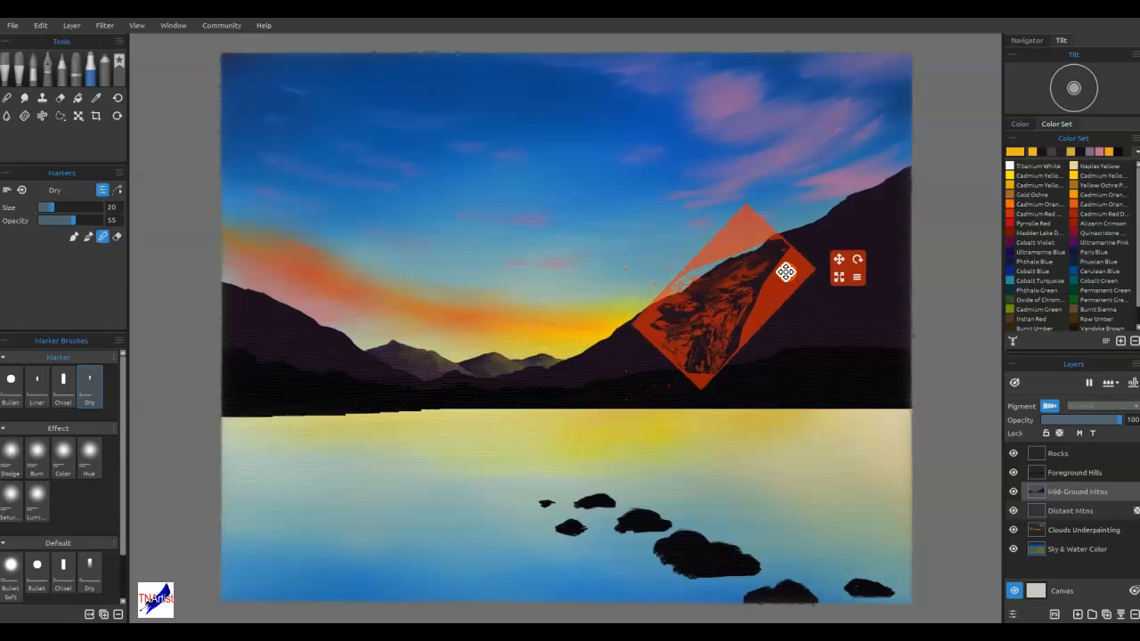
Lock the Mid-Ground Mtns layer's transparency, sample the right mountain's dark purple and change that brush colour to #1d1a10
{"action": "left_click", "coordinate": [1060, 433]}
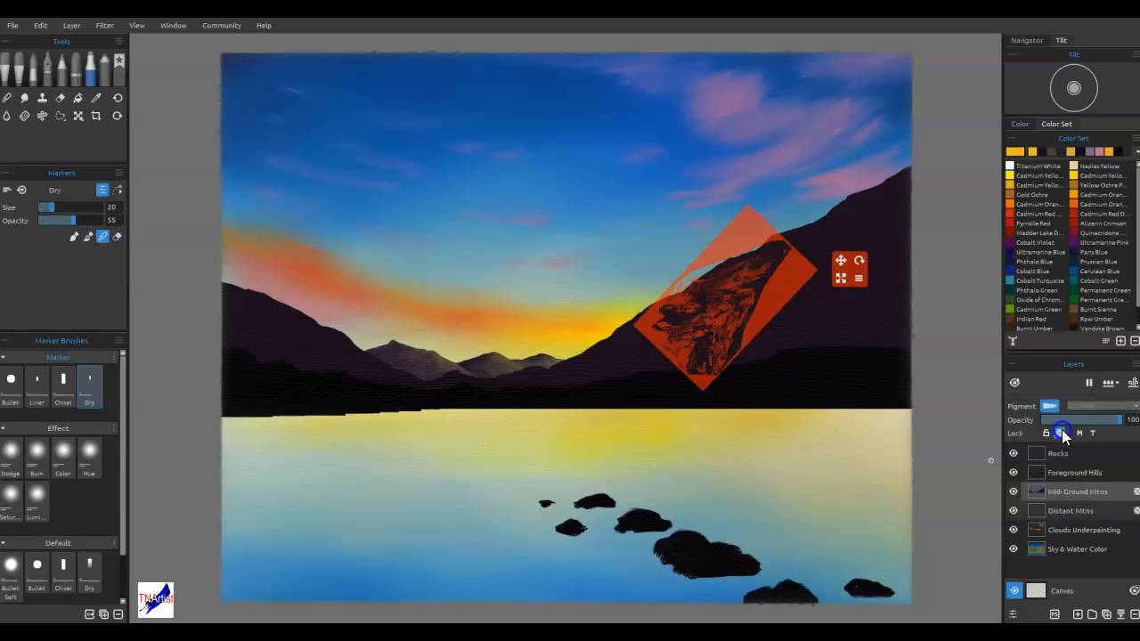
{"action": "left_click", "coordinate": [839, 224], "text": "alt"}
{"action": "left_click", "coordinate": [1010, 160]}
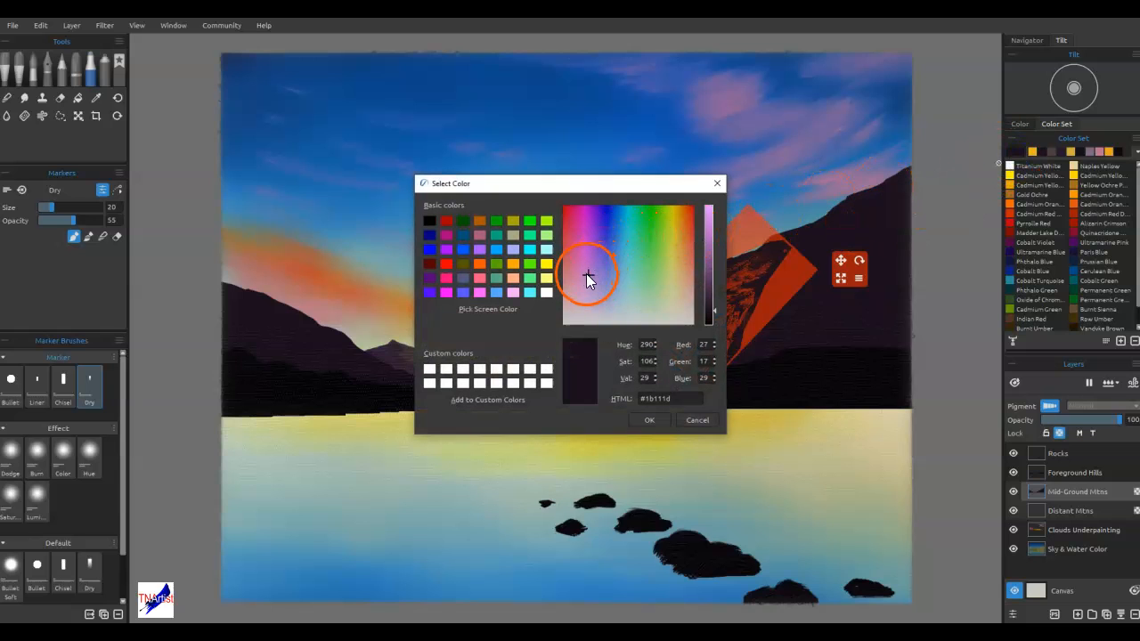
{"action": "left_click", "coordinate": [676, 273]}
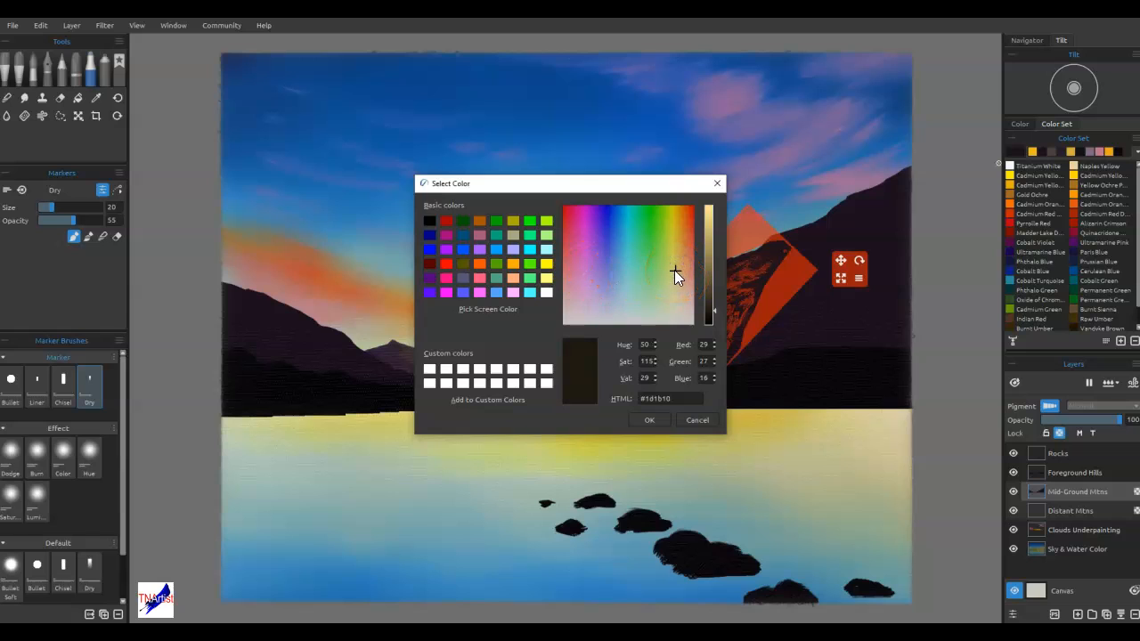
{"action": "left_click", "coordinate": [680, 268]}
{"action": "left_click", "coordinate": [745, 273]}
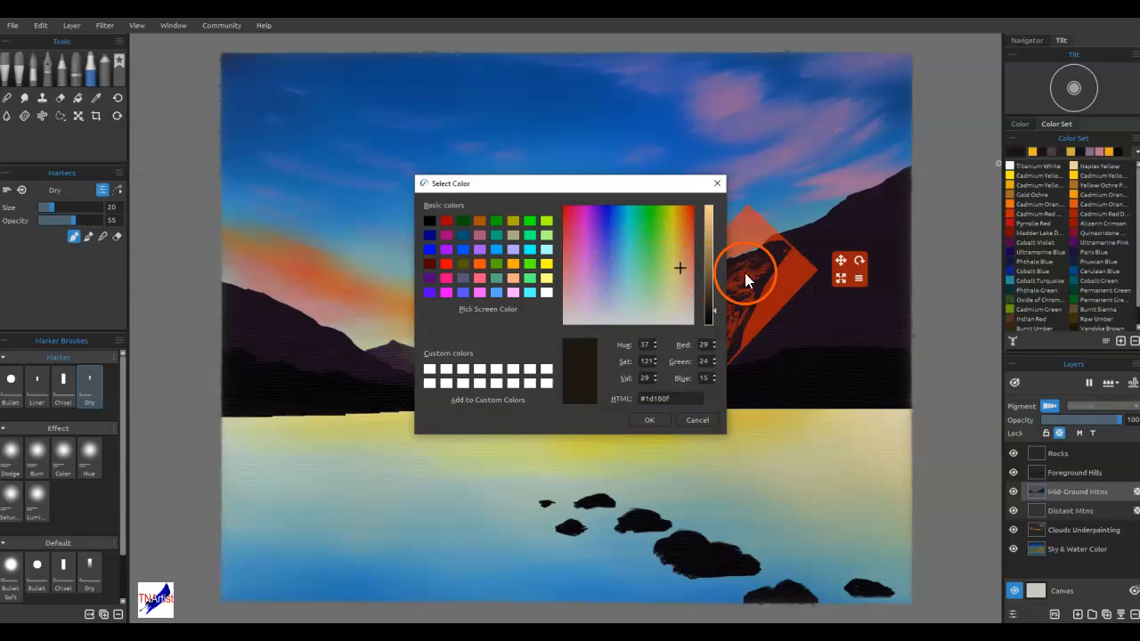
{"action": "left_click", "coordinate": [678, 271]}
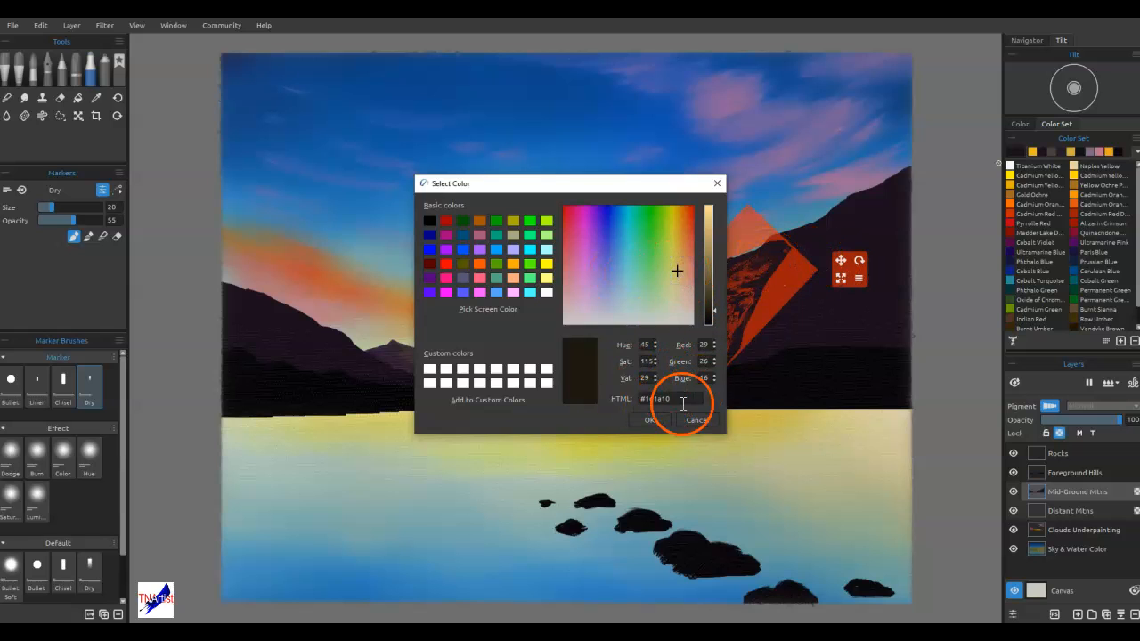
{"action": "left_click", "coordinate": [651, 420]}
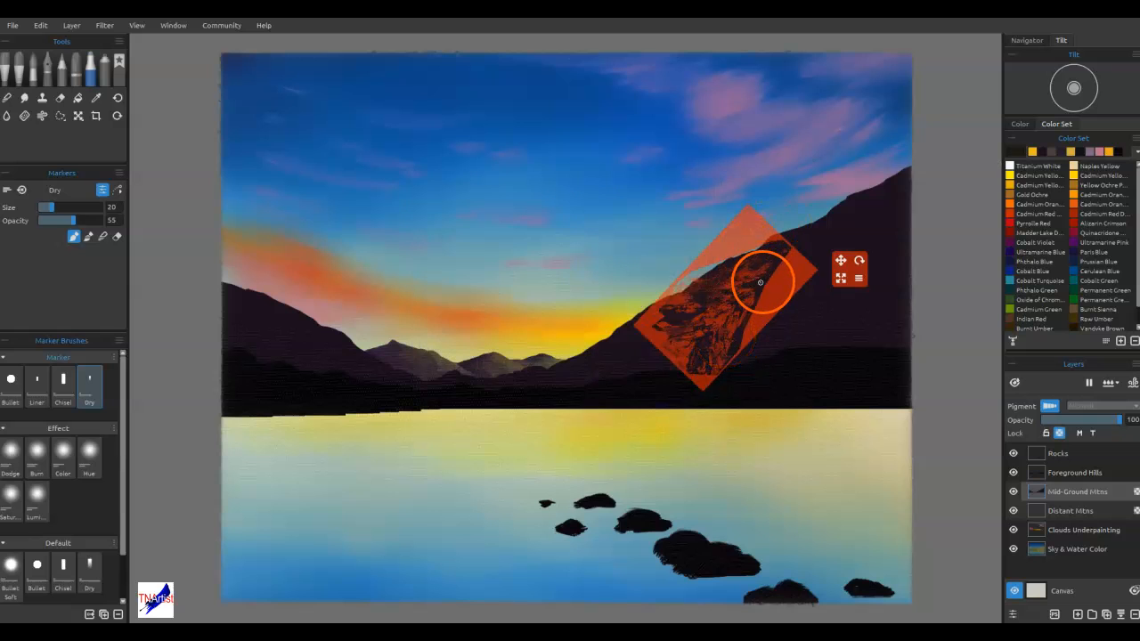
Paint rock texture through the stencil onto the right mountain with the favourite Rough Dry Brush at size 30
{"action": "left_click", "coordinate": [15, 69]}
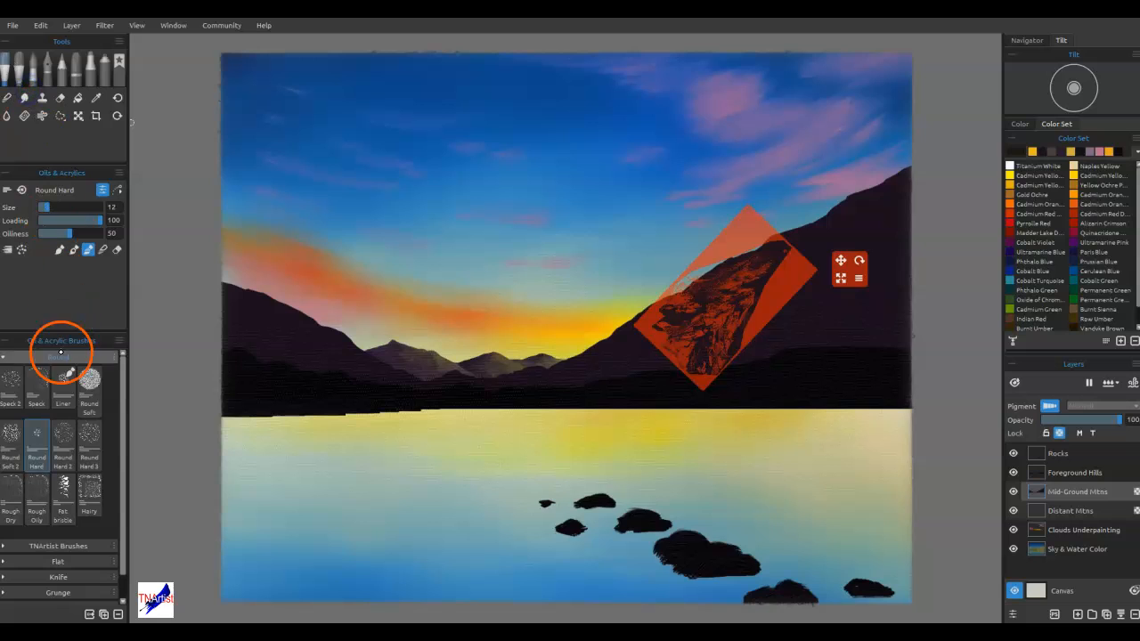
{"action": "left_click", "coordinate": [14, 358]}
{"action": "left_click", "coordinate": [119, 69]}
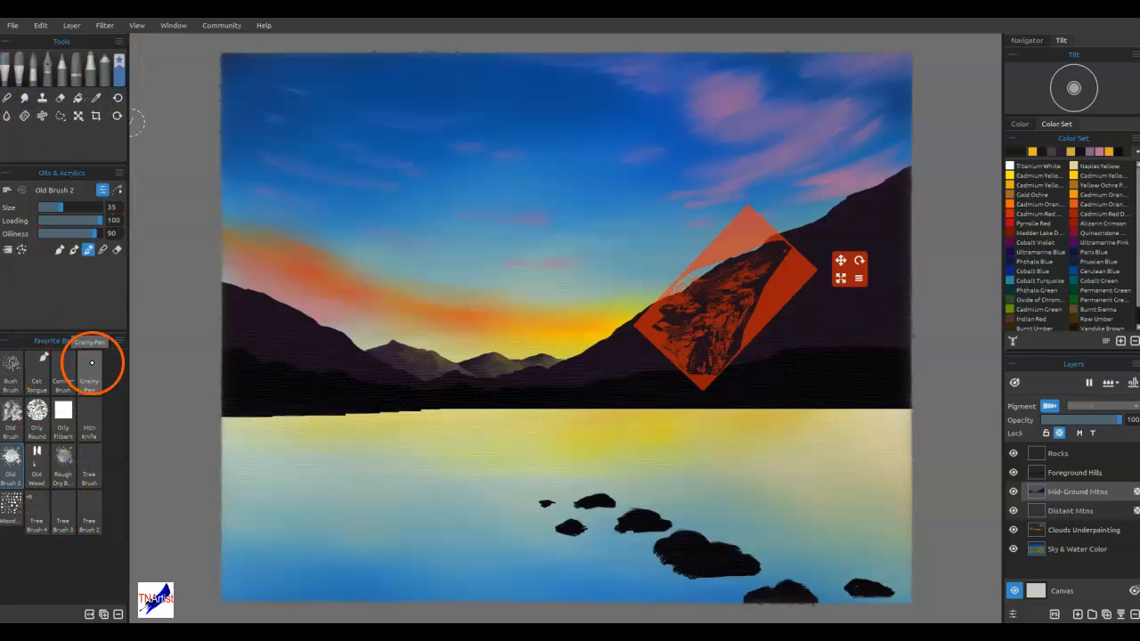
{"action": "left_click", "coordinate": [63, 463]}
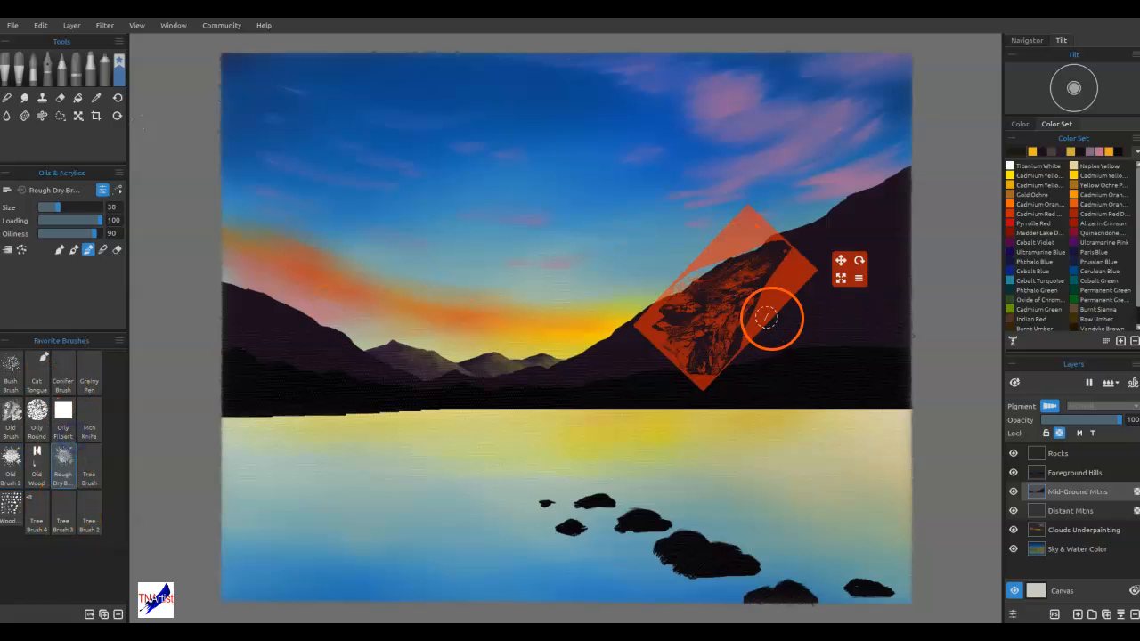
{"action": "mouse_move", "coordinate": [757, 294]}
{"action": "left_mouse_down"}
{"action": "mouse_move", "coordinate": [734, 316]}
{"action": "mouse_move", "coordinate": [757, 286]}
{"action": "mouse_move", "coordinate": [730, 311]}
{"action": "mouse_move", "coordinate": [733, 334]}
{"action": "mouse_move", "coordinate": [727, 319]}
{"action": "mouse_move", "coordinate": [699, 317]}
{"action": "mouse_move", "coordinate": [732, 293]}
{"action": "left_mouse_up"}
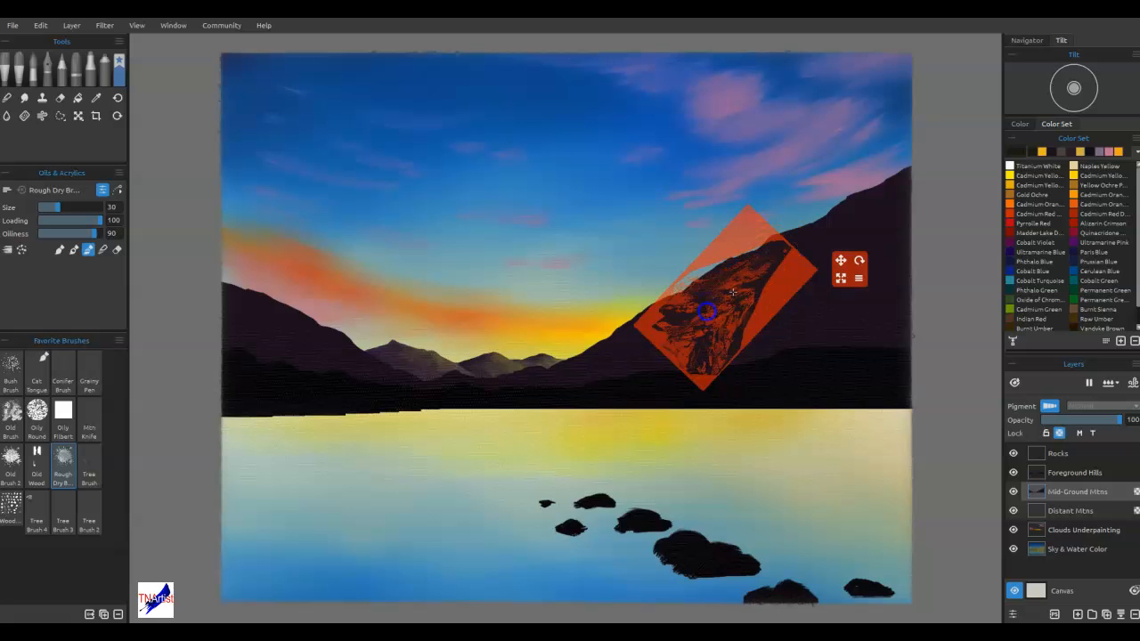
{"action": "left_click_drag", "start_coordinate": [720, 355], "coordinate": [704, 359]}
Move the stencil off the right mountain to examine the painted texture, and return it to the slope
{"action": "mouse_move", "coordinate": [711, 299]}
{"action": "left_mouse_down"}
{"action": "mouse_move", "coordinate": [696, 307]}
{"action": "mouse_move", "coordinate": [770, 269]}
{"action": "mouse_move", "coordinate": [595, 376]}
{"action": "mouse_move", "coordinate": [823, 263]}
{"action": "mouse_move", "coordinate": [560, 378]}
{"action": "left_mouse_up"}
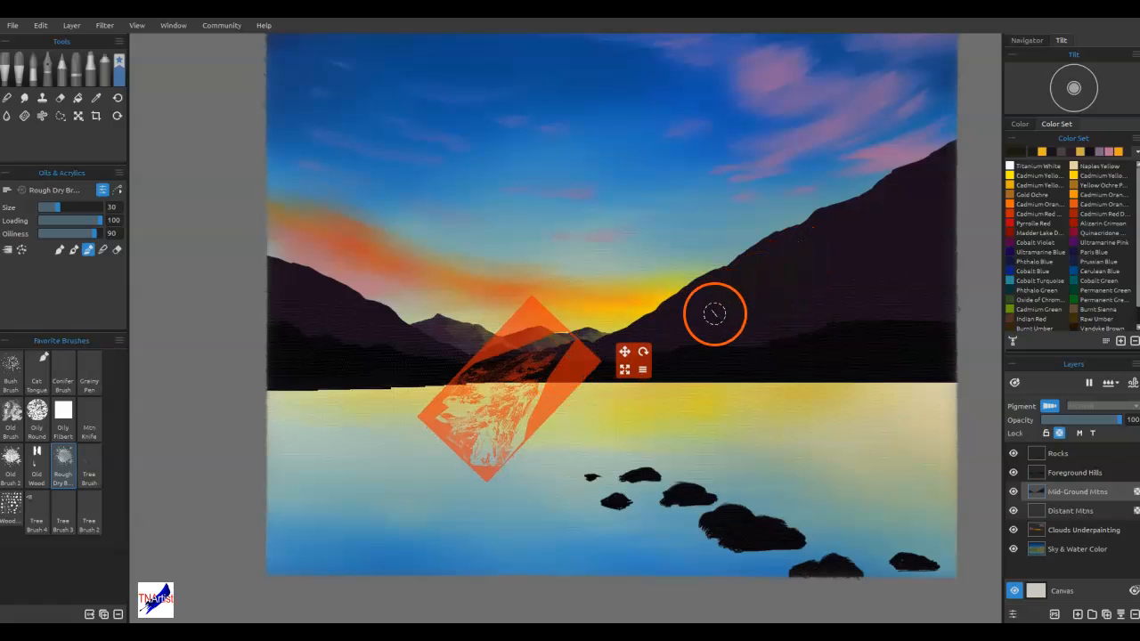
{"action": "key", "text": "ctrl"}
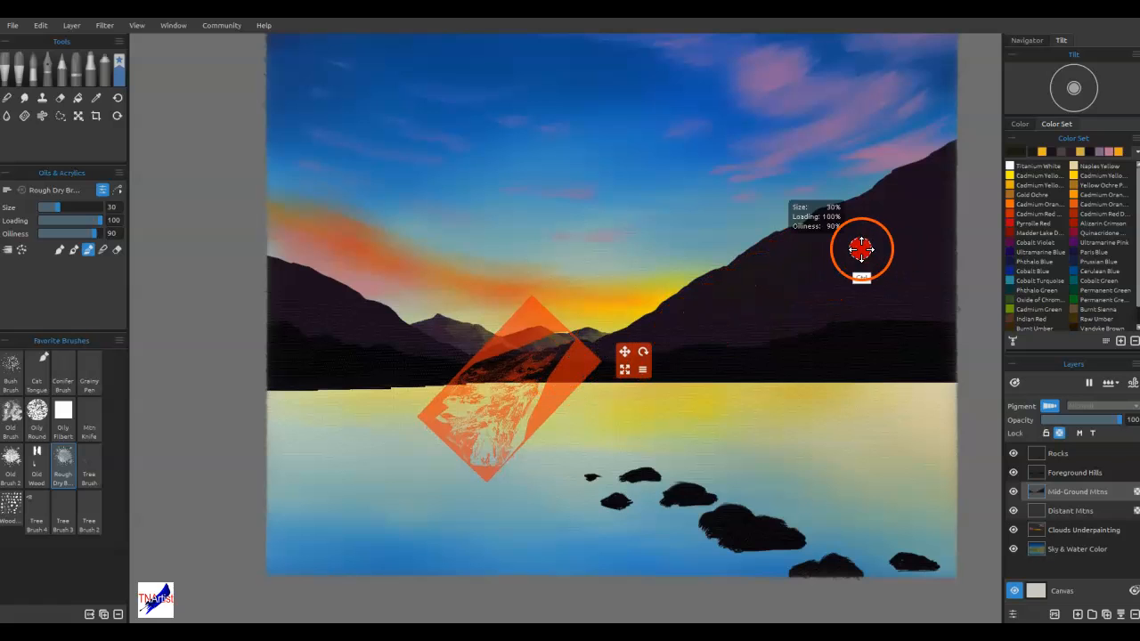
{"action": "left_click", "coordinate": [851, 243], "text": "ctrl"}
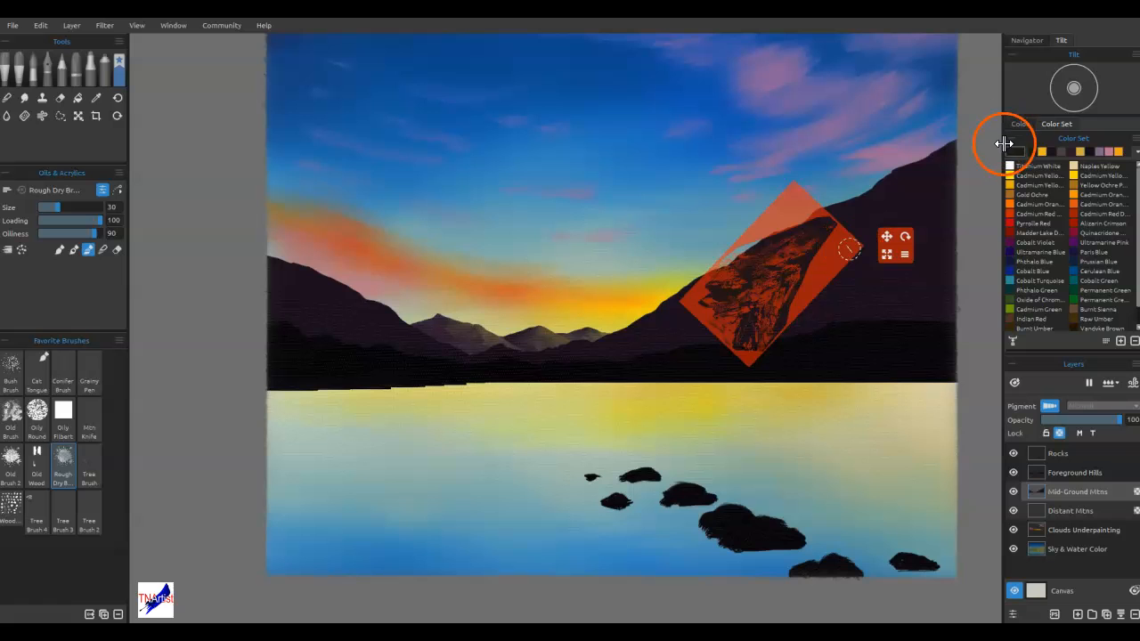
Lighten the dark olive brush colour and paint more rock texture through the stencil on the right mountain
{"action": "left_click", "coordinate": [1012, 152]}
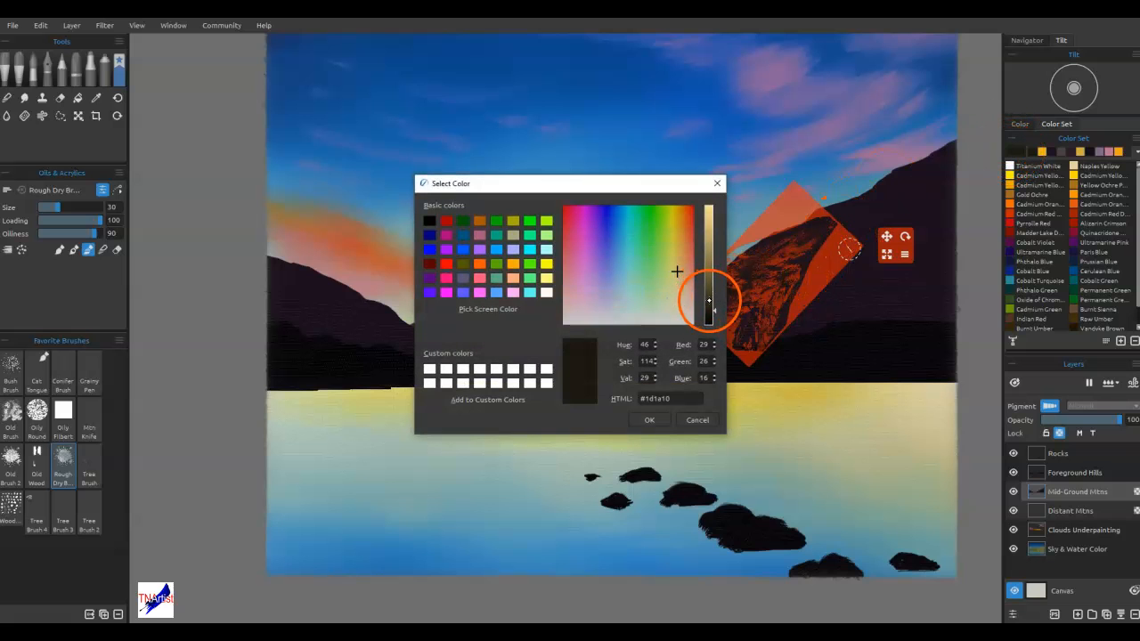
{"action": "left_click", "coordinate": [650, 420]}
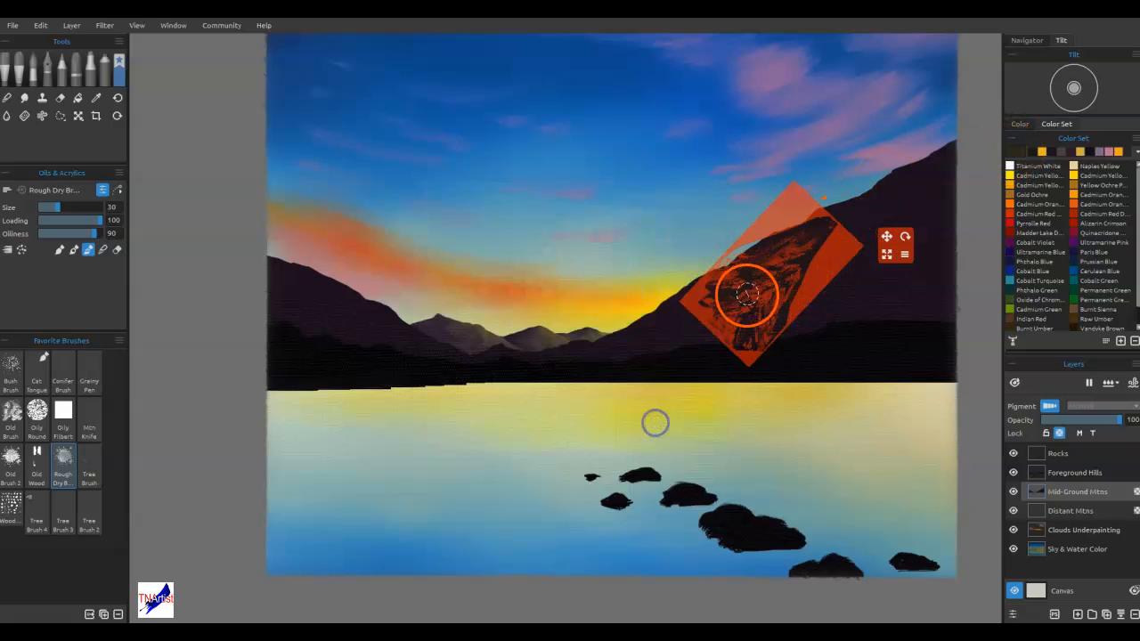
{"action": "mouse_move", "coordinate": [810, 242]}
{"action": "left_mouse_down"}
{"action": "mouse_move", "coordinate": [753, 257]}
{"action": "mouse_move", "coordinate": [730, 294]}
{"action": "mouse_move", "coordinate": [760, 329]}
{"action": "left_mouse_up"}
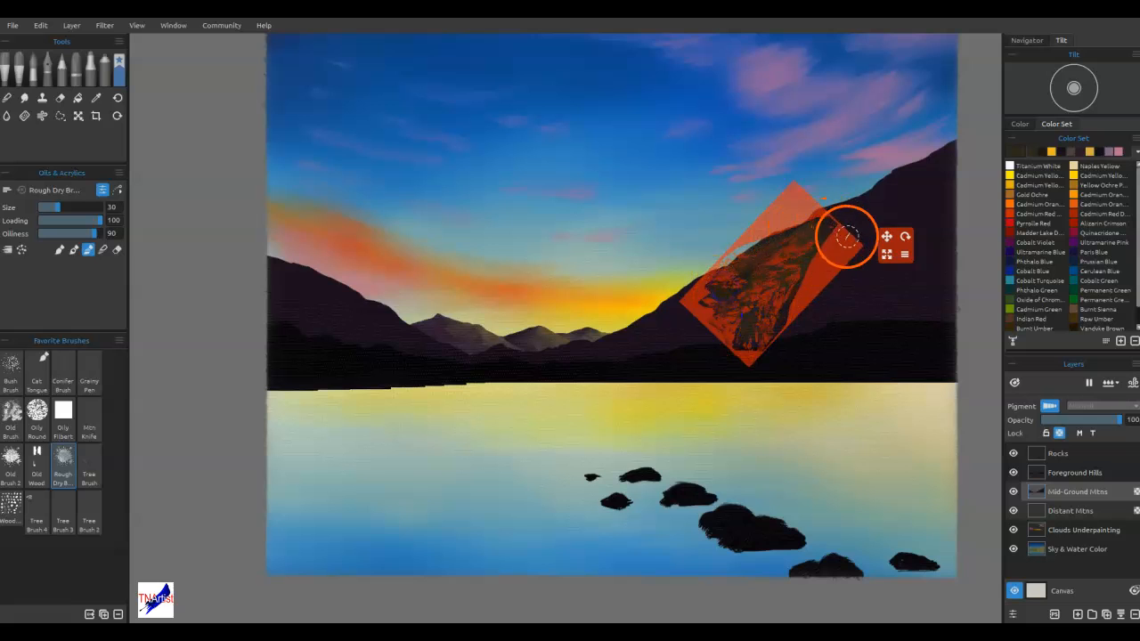
Reposition and rotate the stencil down the right mountain's slope and paint rock texture through it to the mountain's low end
{"action": "left_click_drag", "start_coordinate": [826, 270], "coordinate": [787, 239]}
{"action": "left_click_drag", "start_coordinate": [716, 296], "coordinate": [747, 282]}
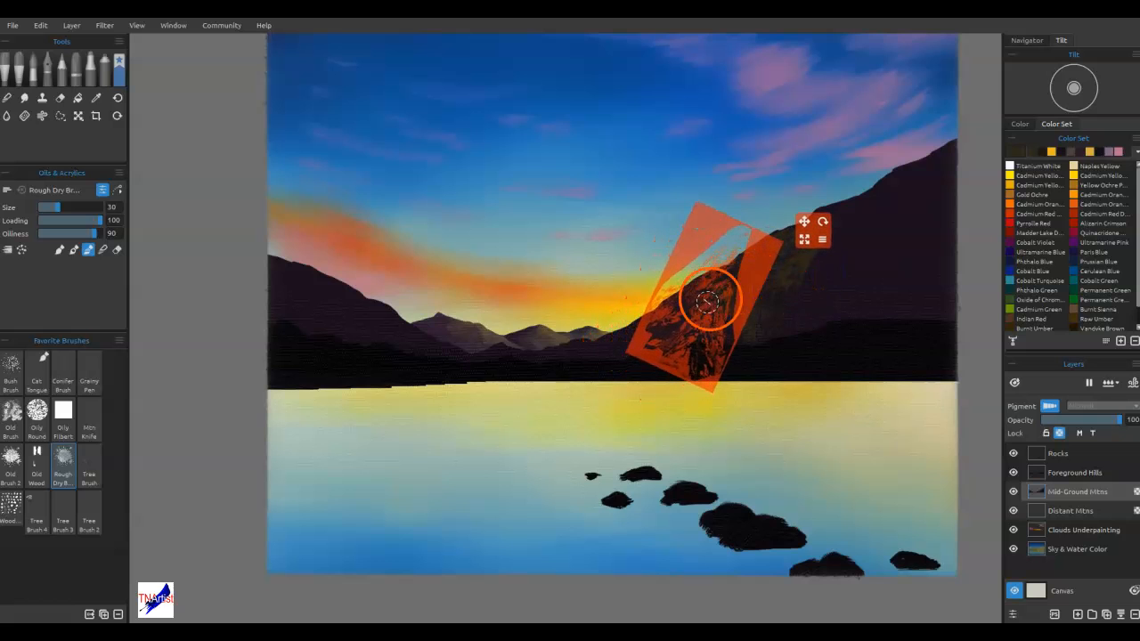
{"action": "left_click_drag", "start_coordinate": [685, 303], "coordinate": [652, 336]}
{"action": "left_click_drag", "start_coordinate": [757, 280], "coordinate": [677, 310]}
{"action": "left_click_drag", "start_coordinate": [745, 250], "coordinate": [711, 223]}
{"action": "left_click_drag", "start_coordinate": [598, 345], "coordinate": [586, 352]}
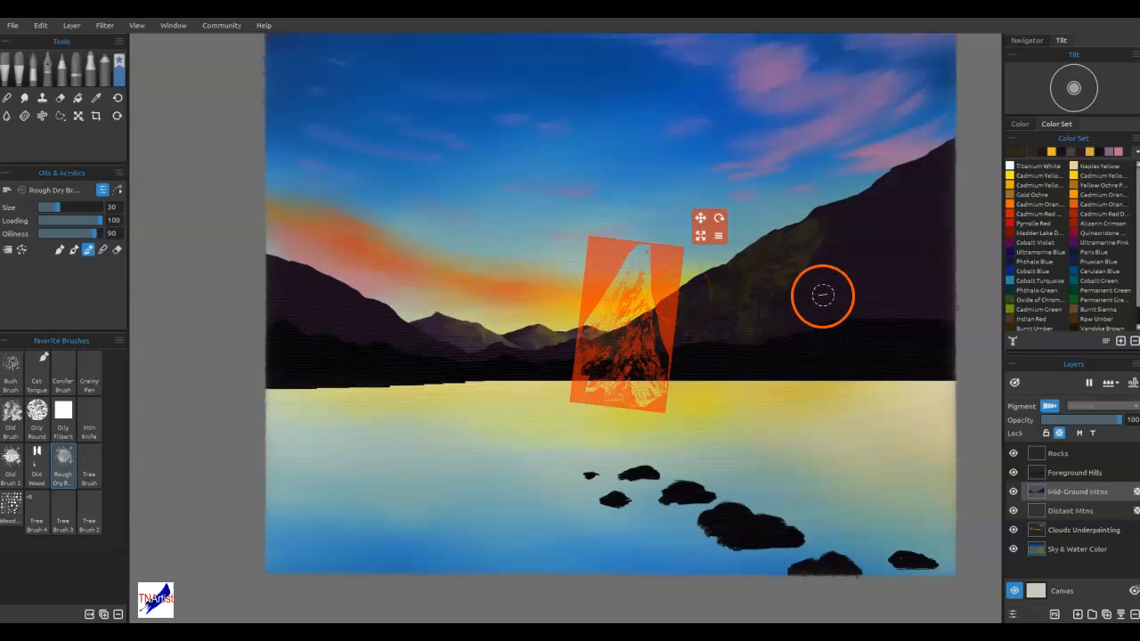
Paint stencil rock texture on the right mountain's upper slope and middle, then take the stencil off and hide it
{"action": "mouse_move", "coordinate": [649, 280]}
{"action": "left_mouse_down"}
{"action": "mouse_move", "coordinate": [792, 234]}
{"action": "mouse_move", "coordinate": [892, 176]}
{"action": "left_mouse_up"}
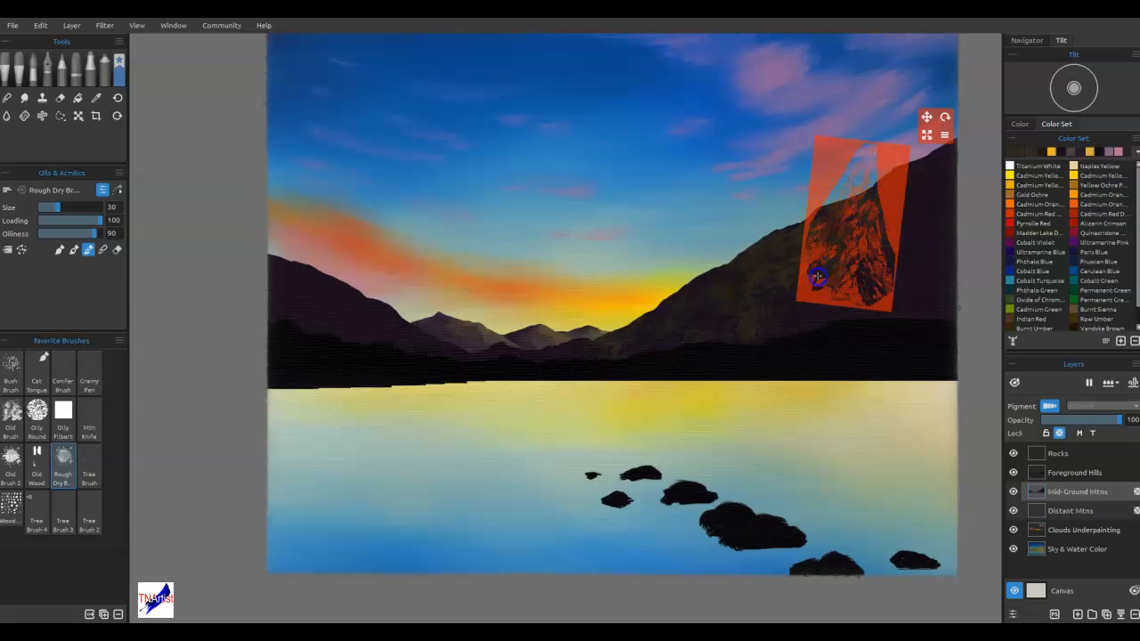
{"action": "left_click_drag", "start_coordinate": [891, 194], "coordinate": [847, 229]}
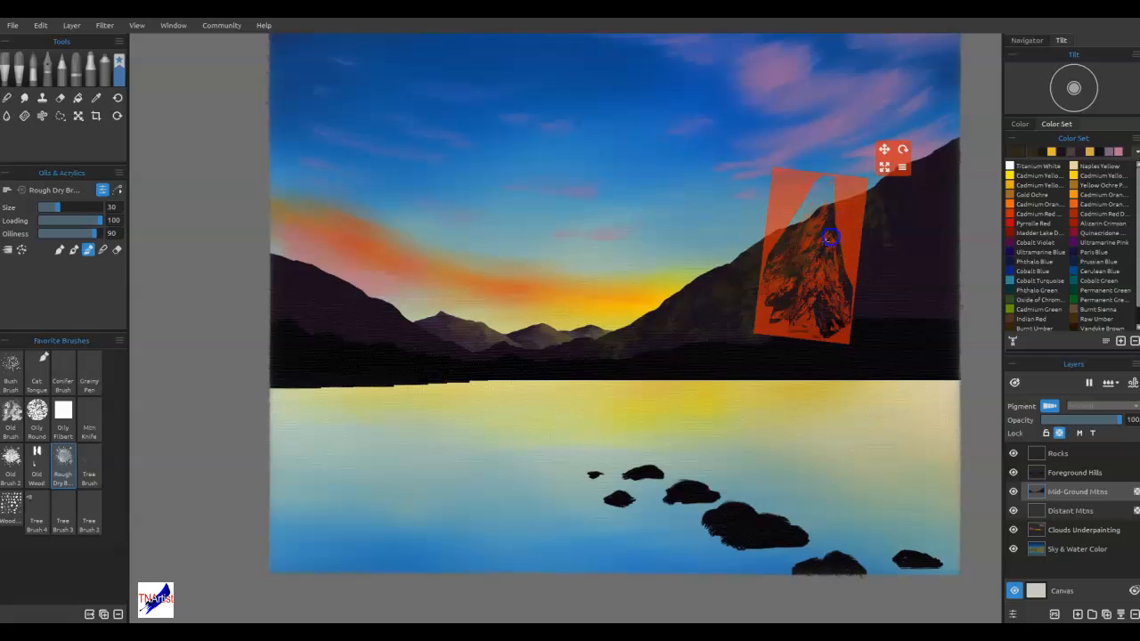
{"action": "left_click_drag", "start_coordinate": [847, 222], "coordinate": [720, 234]}
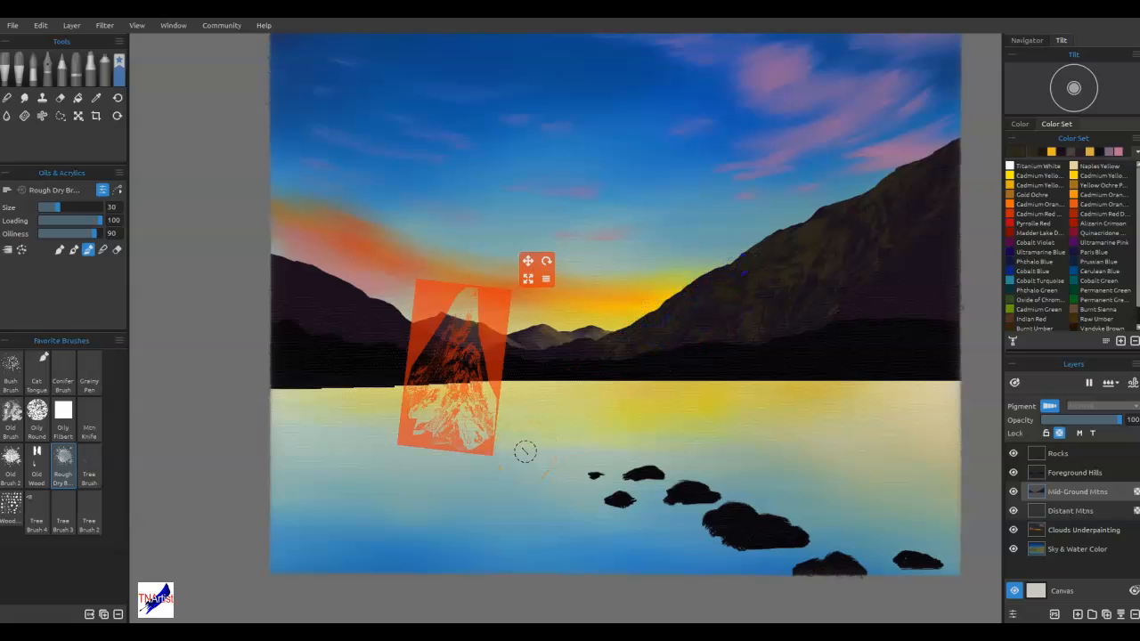
{"action": "key", "text": "ctrl+h"}
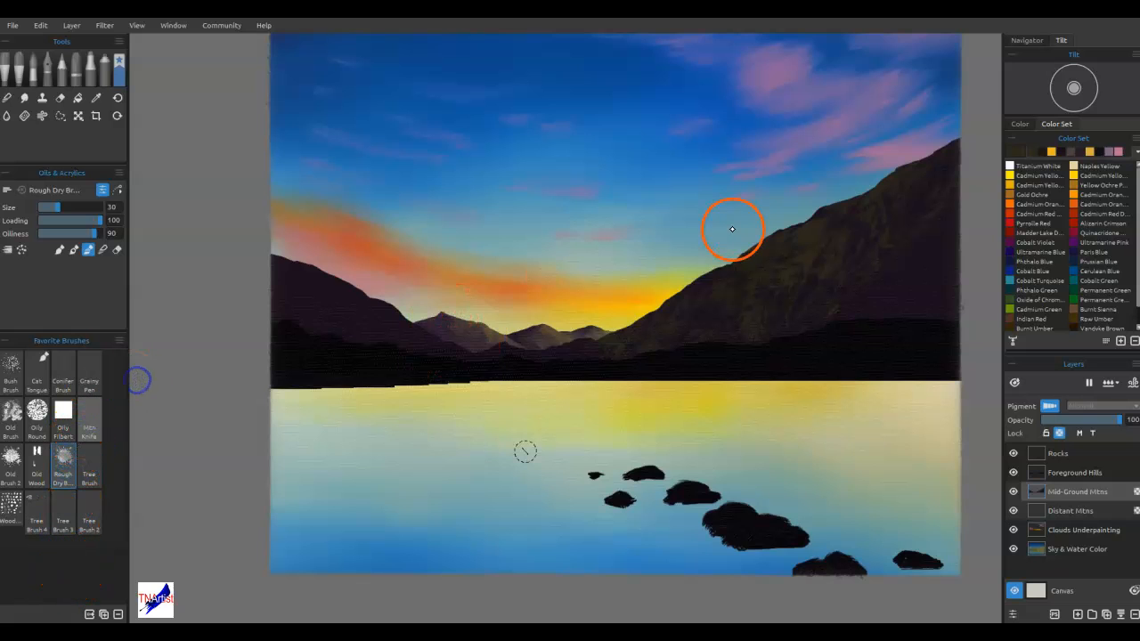
Add freehand texture to the right mountain's lower slope with the Mtn Knife at size 25 and Rough Dry Brush at size 30
{"action": "left_click", "coordinate": [90, 424]}
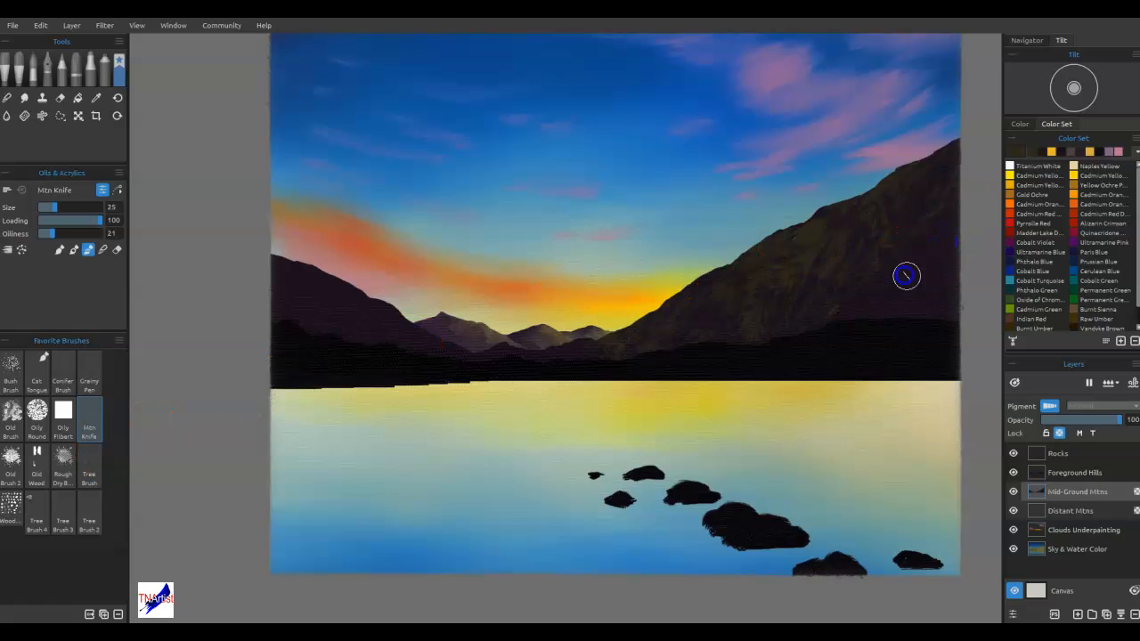
{"action": "mouse_move", "coordinate": [866, 294]}
{"action": "left_mouse_down"}
{"action": "mouse_move", "coordinate": [857, 303]}
{"action": "mouse_move", "coordinate": [954, 293]}
{"action": "left_mouse_up"}
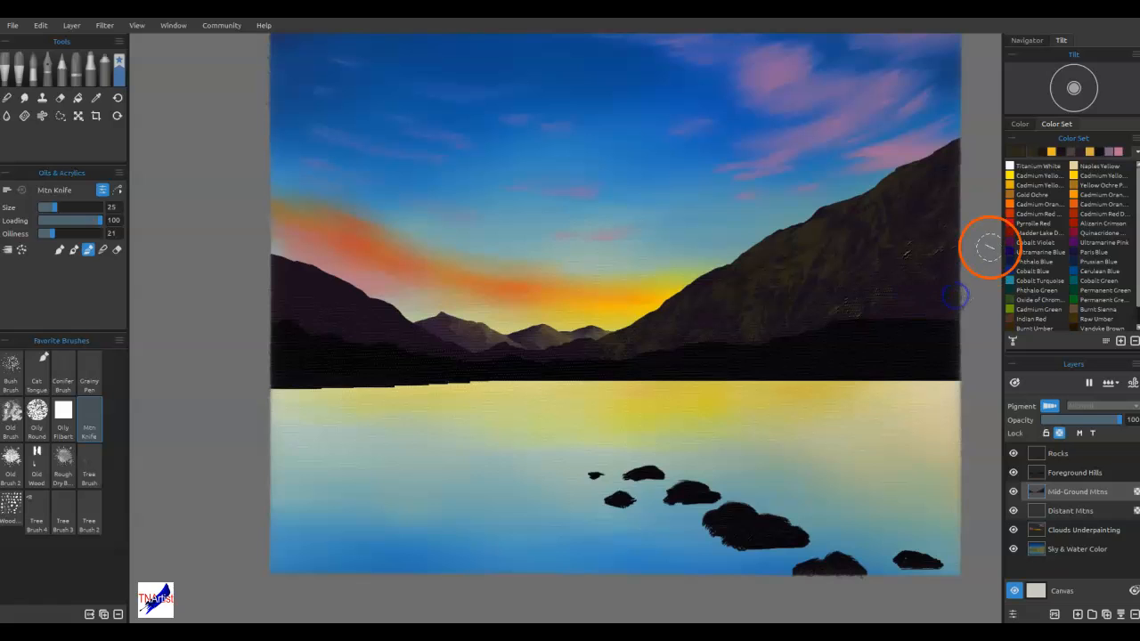
{"action": "left_click", "coordinate": [64, 463]}
{"action": "left_click_drag", "start_coordinate": [917, 250], "coordinate": [922, 239]}
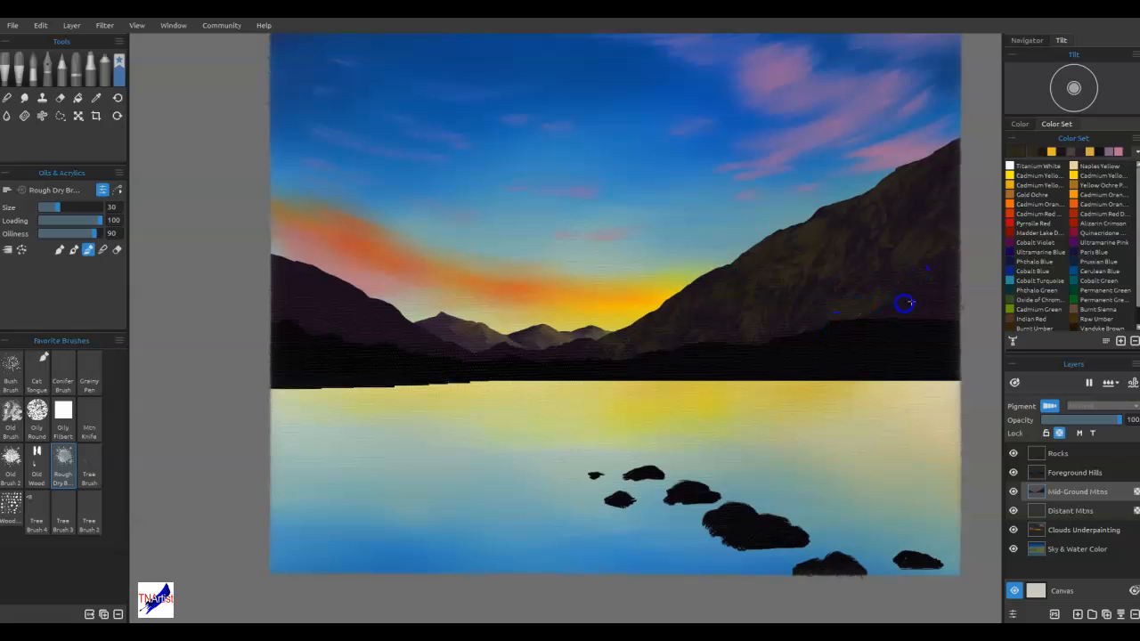
{"action": "left_click_drag", "start_coordinate": [856, 324], "coordinate": [755, 353]}
Brush dark olive texture over the left mid-ground mountain and the low central slopes with the Rough Dry Brush
{"action": "left_click_drag", "start_coordinate": [387, 330], "coordinate": [441, 355]}
{"action": "left_click_drag", "start_coordinate": [386, 309], "coordinate": [330, 285]}
{"action": "left_click_drag", "start_coordinate": [321, 312], "coordinate": [267, 267]}
{"action": "mouse_move", "coordinate": [567, 368]}
{"action": "left_mouse_down"}
{"action": "mouse_move", "coordinate": [620, 364]}
{"action": "mouse_move", "coordinate": [568, 363]}
{"action": "mouse_move", "coordinate": [603, 339]}
{"action": "left_mouse_up"}
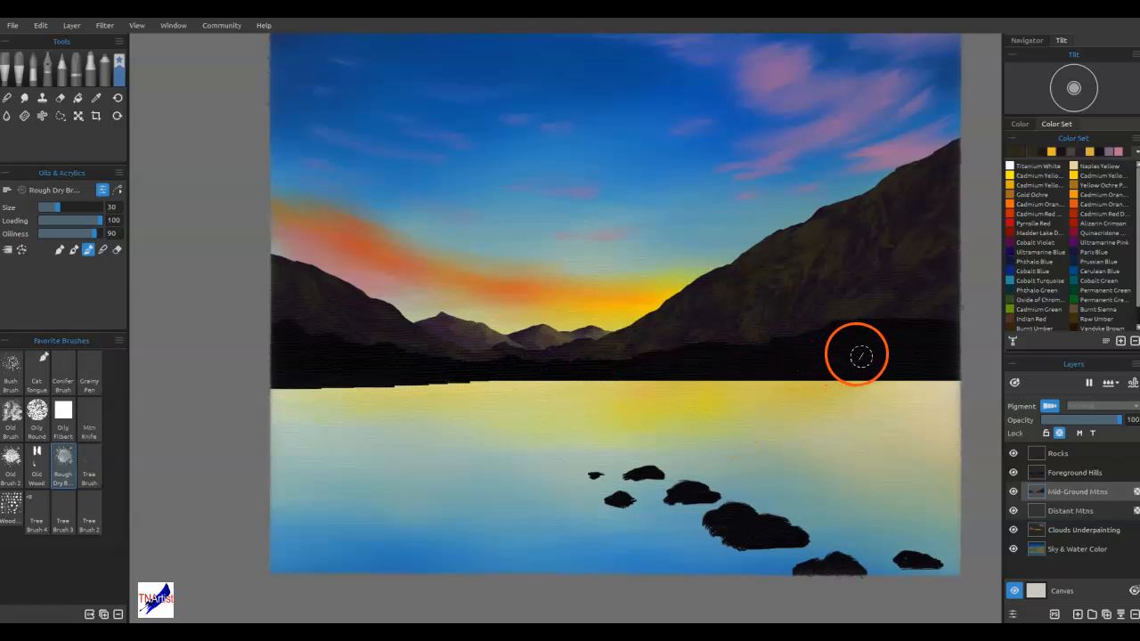
On the Foreground Hills layer, darken the brush colour to #1b180f and paint texture across the dark hills
{"action": "left_click", "coordinate": [1065, 472]}
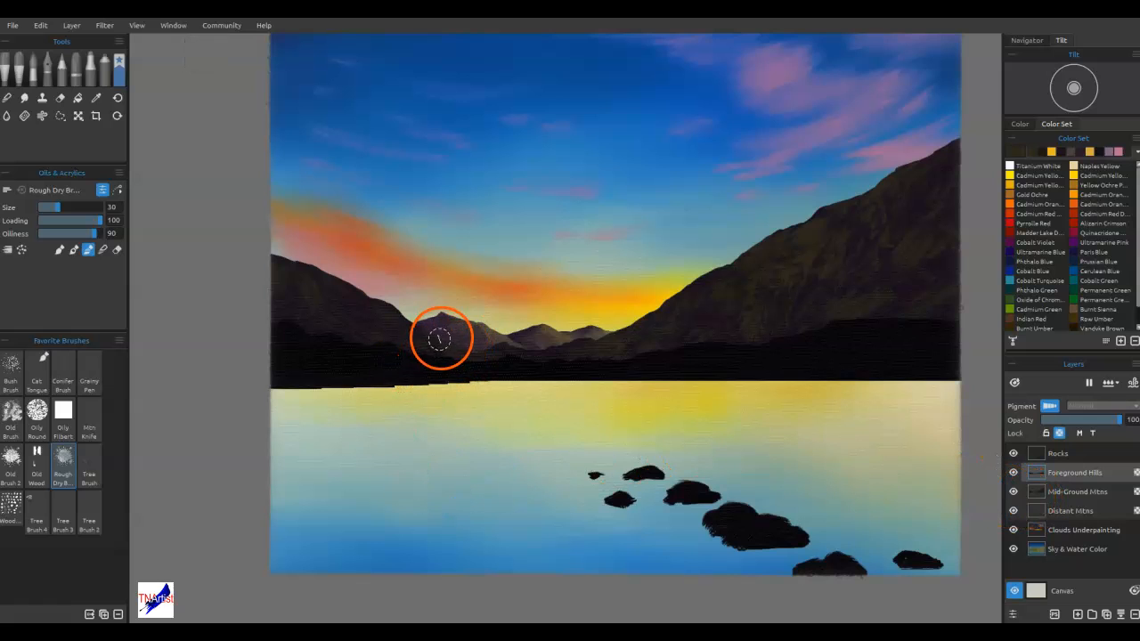
{"action": "left_click", "coordinate": [1019, 153]}
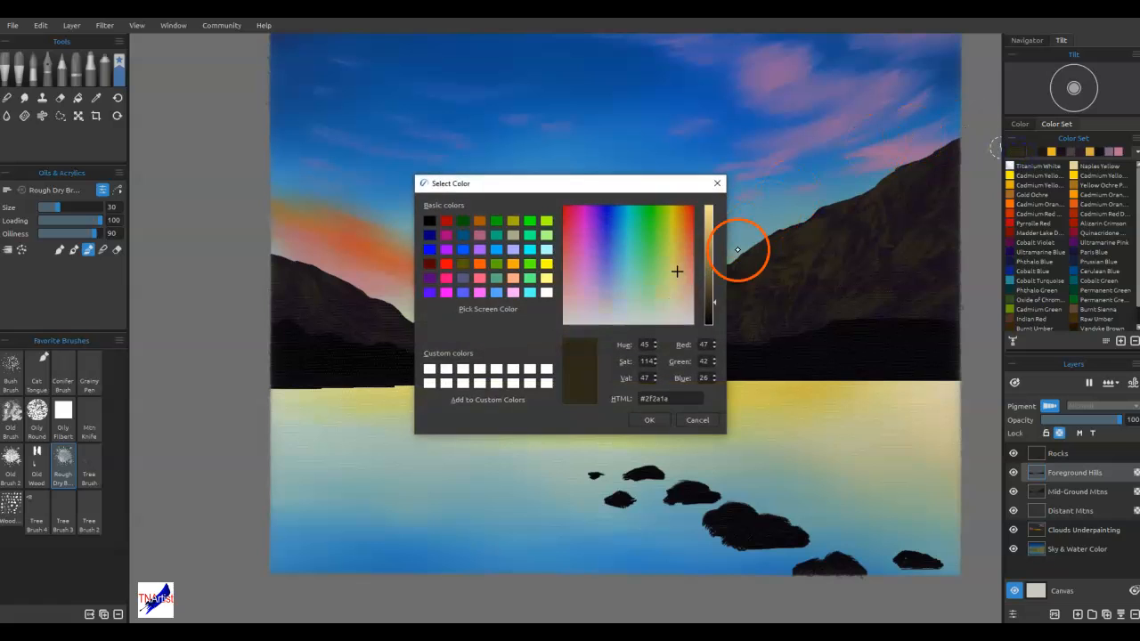
{"action": "left_click", "coordinate": [709, 311]}
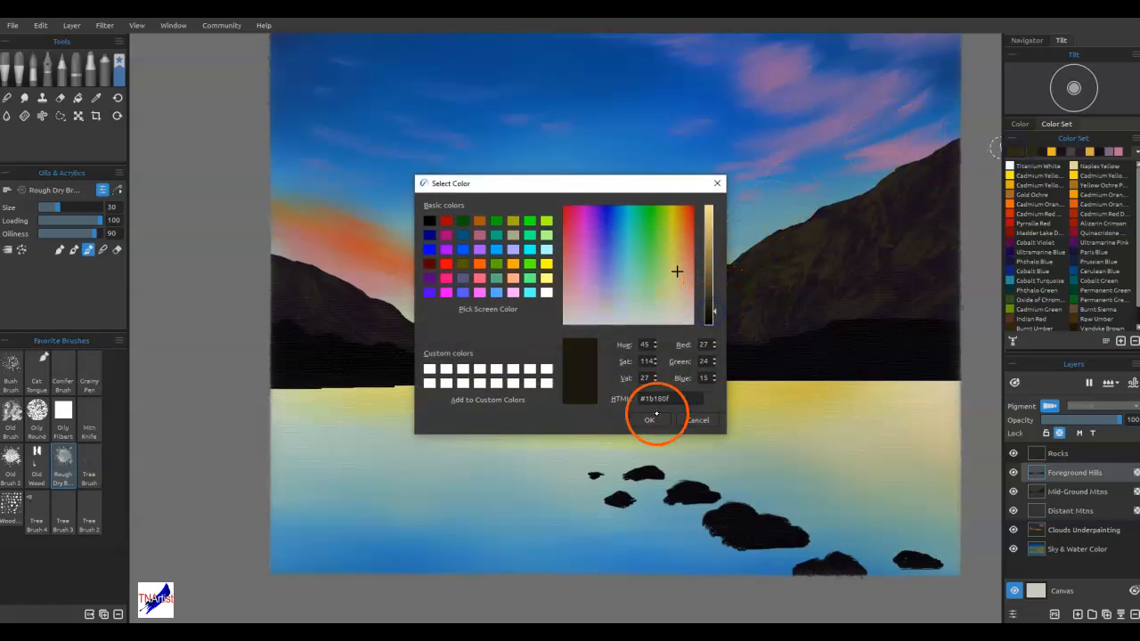
{"action": "left_click", "coordinate": [651, 419]}
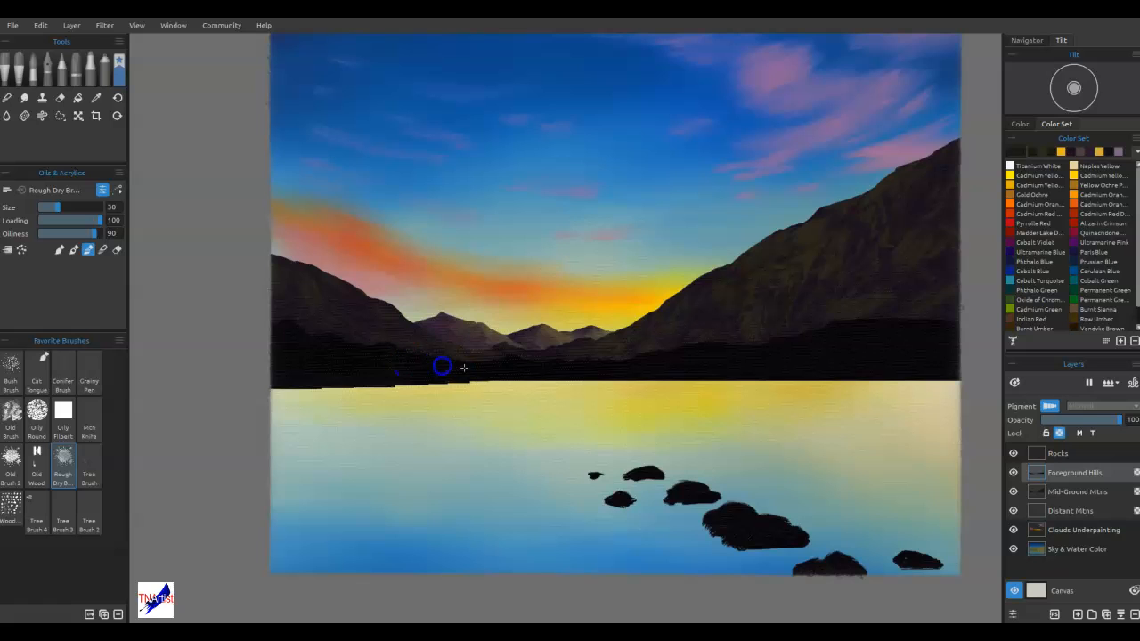
{"action": "mouse_move", "coordinate": [500, 379]}
{"action": "left_mouse_down"}
{"action": "mouse_move", "coordinate": [328, 352]}
{"action": "mouse_move", "coordinate": [332, 367]}
{"action": "mouse_move", "coordinate": [291, 333]}
{"action": "mouse_move", "coordinate": [302, 343]}
{"action": "mouse_move", "coordinate": [287, 358]}
{"action": "mouse_move", "coordinate": [611, 371]}
{"action": "mouse_move", "coordinate": [678, 397]}
{"action": "mouse_move", "coordinate": [672, 363]}
{"action": "left_mouse_up"}
{"action": "mouse_move", "coordinate": [909, 330]}
{"action": "left_mouse_down"}
{"action": "mouse_move", "coordinate": [869, 355]}
{"action": "mouse_move", "coordinate": [716, 355]}
{"action": "mouse_move", "coordinate": [745, 346]}
{"action": "mouse_move", "coordinate": [610, 376]}
{"action": "mouse_move", "coordinate": [642, 363]}
{"action": "mouse_move", "coordinate": [566, 370]}
{"action": "mouse_move", "coordinate": [639, 378]}
{"action": "mouse_move", "coordinate": [815, 365]}
{"action": "mouse_move", "coordinate": [847, 349]}
{"action": "mouse_move", "coordinate": [928, 354]}
{"action": "mouse_move", "coordinate": [930, 329]}
{"action": "mouse_move", "coordinate": [873, 324]}
{"action": "mouse_move", "coordinate": [733, 370]}
{"action": "left_mouse_up"}
{"action": "left_click_drag", "start_coordinate": [832, 357], "coordinate": [739, 375]}
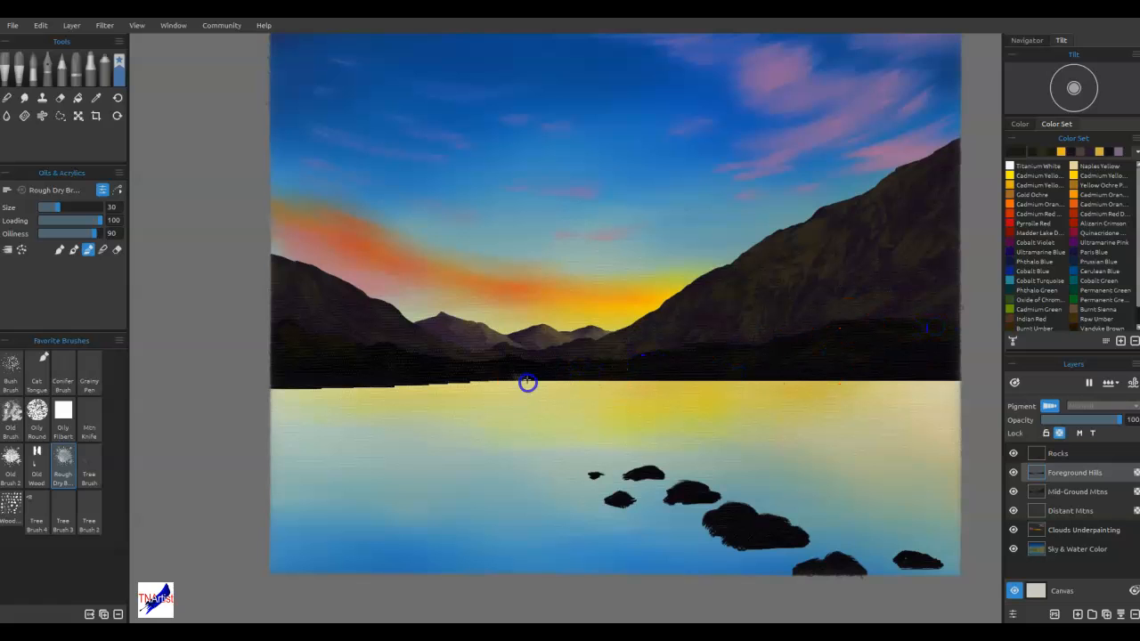
{"action": "left_click_drag", "start_coordinate": [891, 240], "coordinate": [891, 239]}
Change the brush colour to the dark blue-grey #10181b and paint it over the right foreground hills
{"action": "double_click", "coordinate": [1030, 151]}
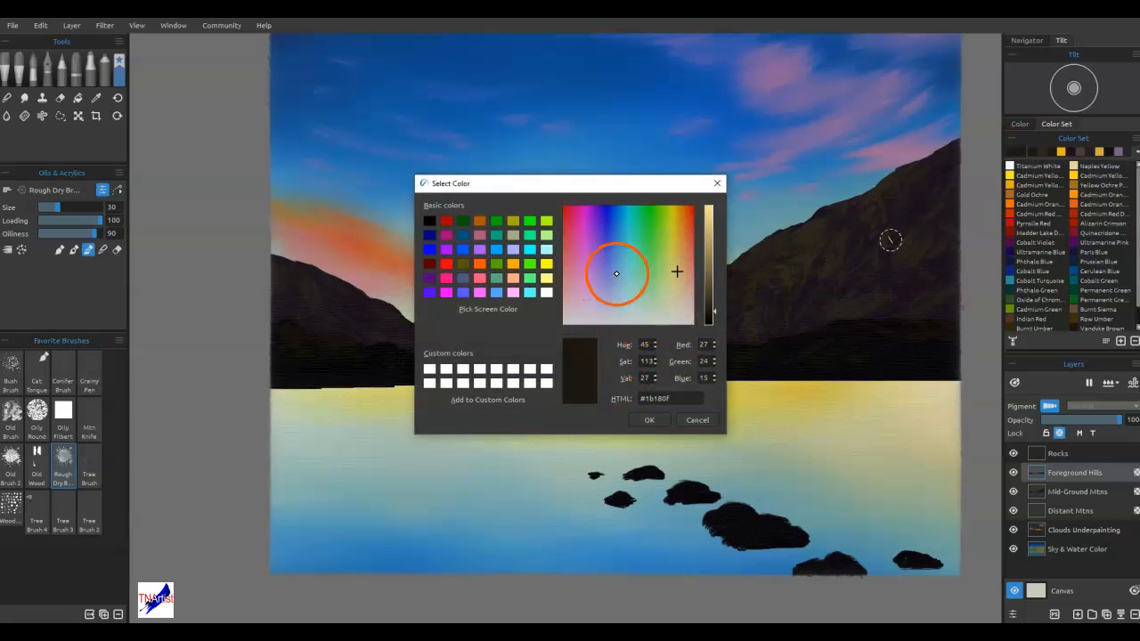
{"action": "left_click", "coordinate": [624, 275]}
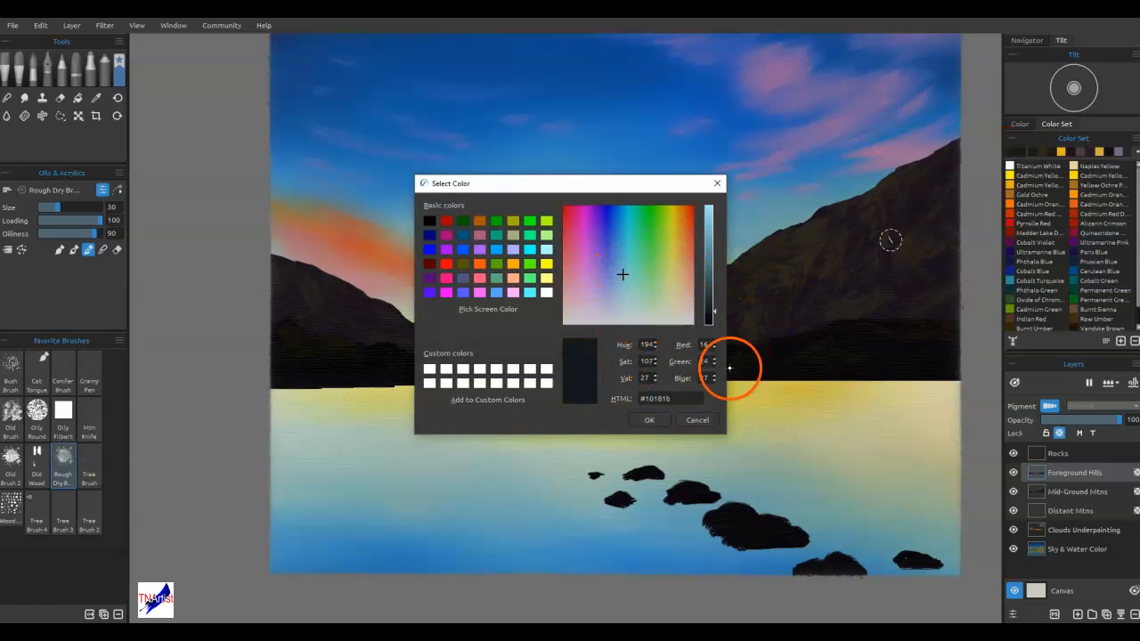
{"action": "left_click", "coordinate": [661, 425]}
{"action": "left_click", "coordinate": [765, 373]}
{"action": "left_click", "coordinate": [868, 364]}
{"action": "mouse_move", "coordinate": [902, 356]}
{"action": "left_mouse_down"}
{"action": "mouse_move", "coordinate": [942, 347]}
{"action": "mouse_move", "coordinate": [879, 372]}
{"action": "mouse_move", "coordinate": [850, 359]}
{"action": "mouse_move", "coordinate": [824, 383]}
{"action": "mouse_move", "coordinate": [709, 374]}
{"action": "left_mouse_up"}
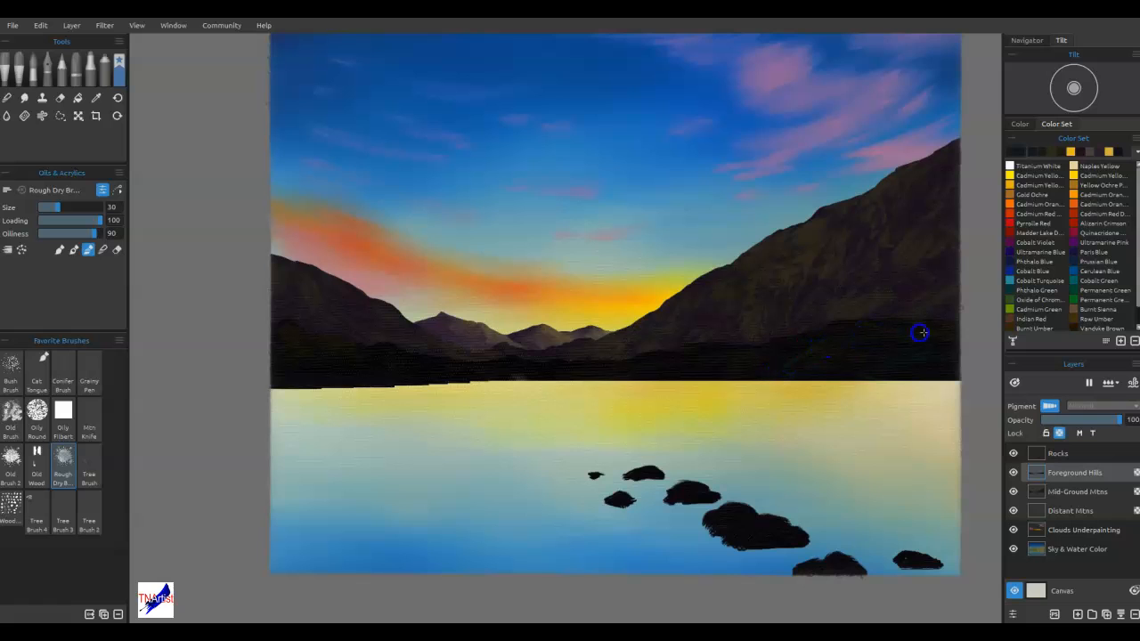
Extend the blue-grey texture across the left and central foreground hills, reducing the Rough Dry Brush to size 16
{"action": "left_click", "coordinate": [491, 376]}
{"action": "mouse_move", "coordinate": [327, 380]}
{"action": "left_mouse_down"}
{"action": "mouse_move", "coordinate": [277, 370]}
{"action": "mouse_move", "coordinate": [300, 378]}
{"action": "mouse_move", "coordinate": [224, 407]}
{"action": "mouse_move", "coordinate": [379, 386]}
{"action": "left_mouse_up"}
{"action": "mouse_move", "coordinate": [486, 445]}
{"action": "left_mouse_down"}
{"action": "mouse_move", "coordinate": [866, 372]}
{"action": "mouse_move", "coordinate": [702, 387]}
{"action": "mouse_move", "coordinate": [746, 368]}
{"action": "mouse_move", "coordinate": [704, 378]}
{"action": "mouse_move", "coordinate": [718, 353]}
{"action": "mouse_move", "coordinate": [765, 346]}
{"action": "mouse_move", "coordinate": [740, 371]}
{"action": "left_mouse_up"}
{"action": "key", "text": "bracketleft"}
{"action": "left_click_drag", "start_coordinate": [499, 381], "coordinate": [451, 366]}
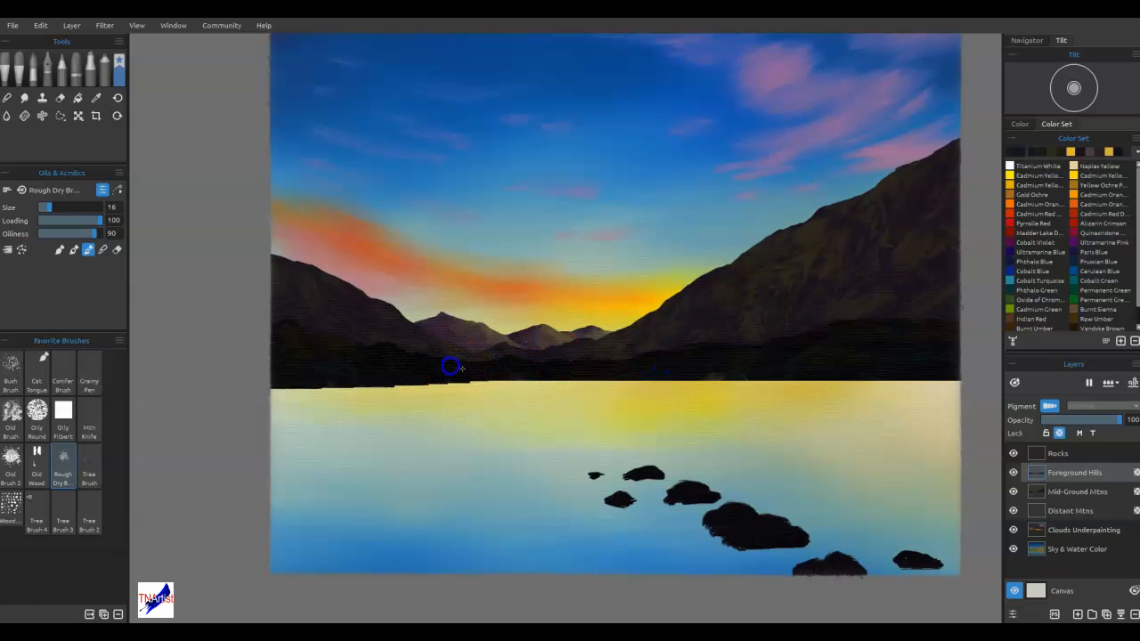
Change the brush colour to the dark green #101b12 and choose the favourite Bush Brush at size 14
{"action": "double_click", "coordinate": [1011, 152]}
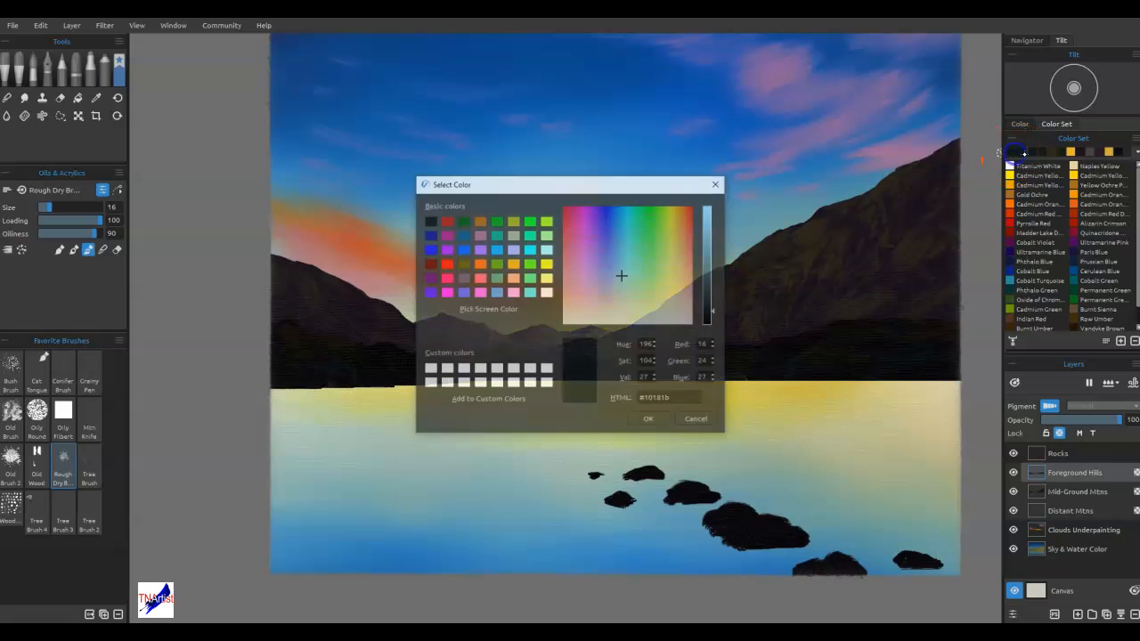
{"action": "left_click", "coordinate": [647, 277]}
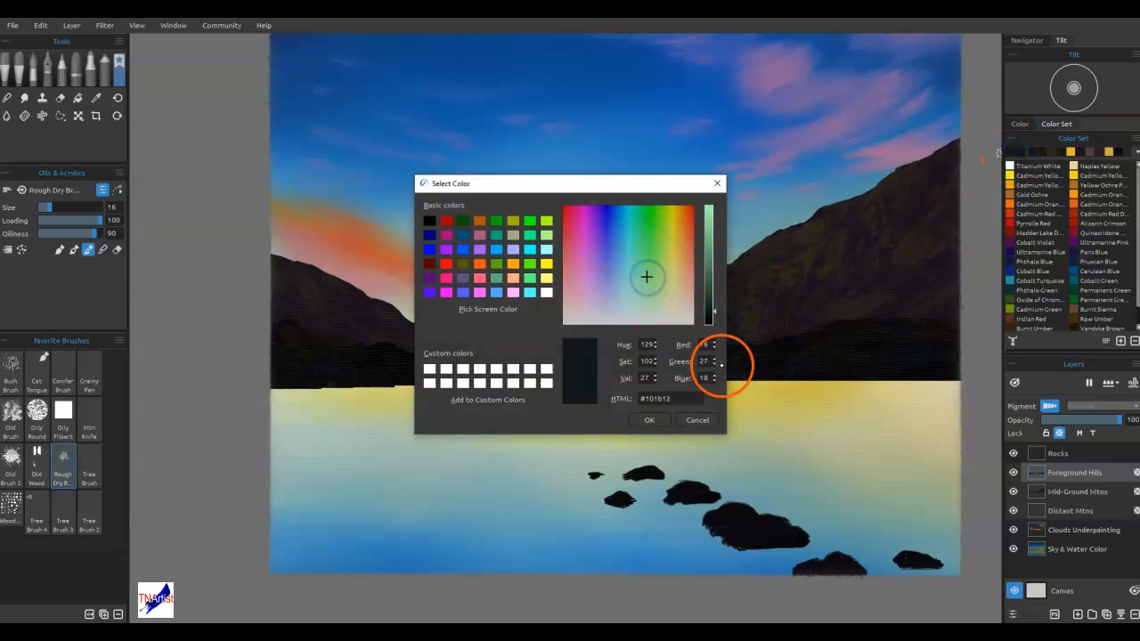
{"action": "left_click", "coordinate": [653, 418]}
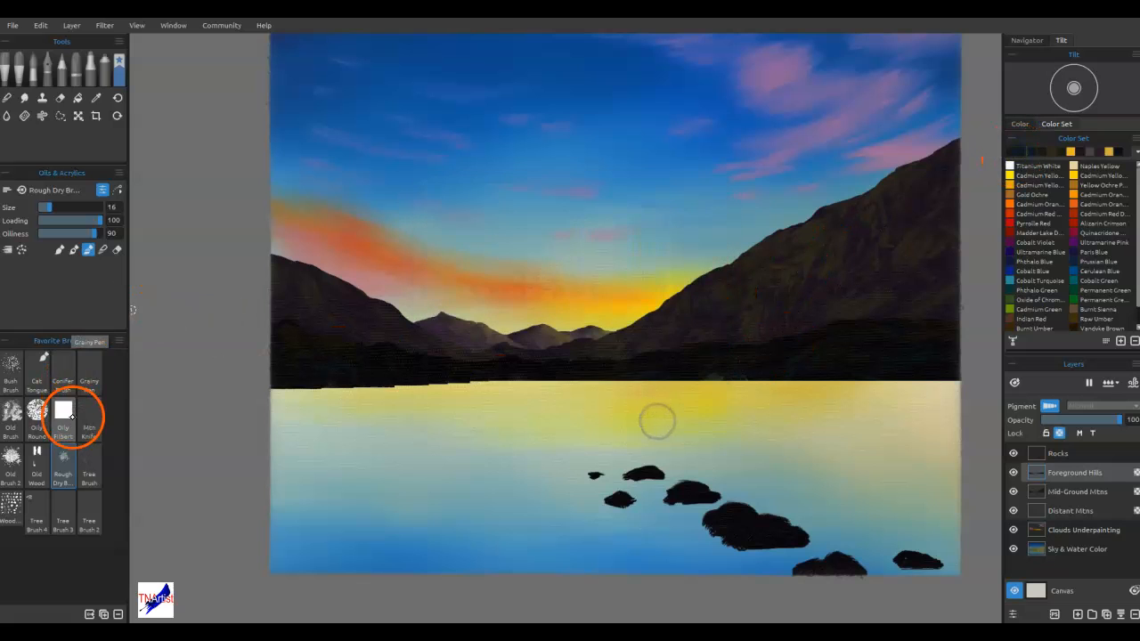
{"action": "left_click", "coordinate": [11, 369]}
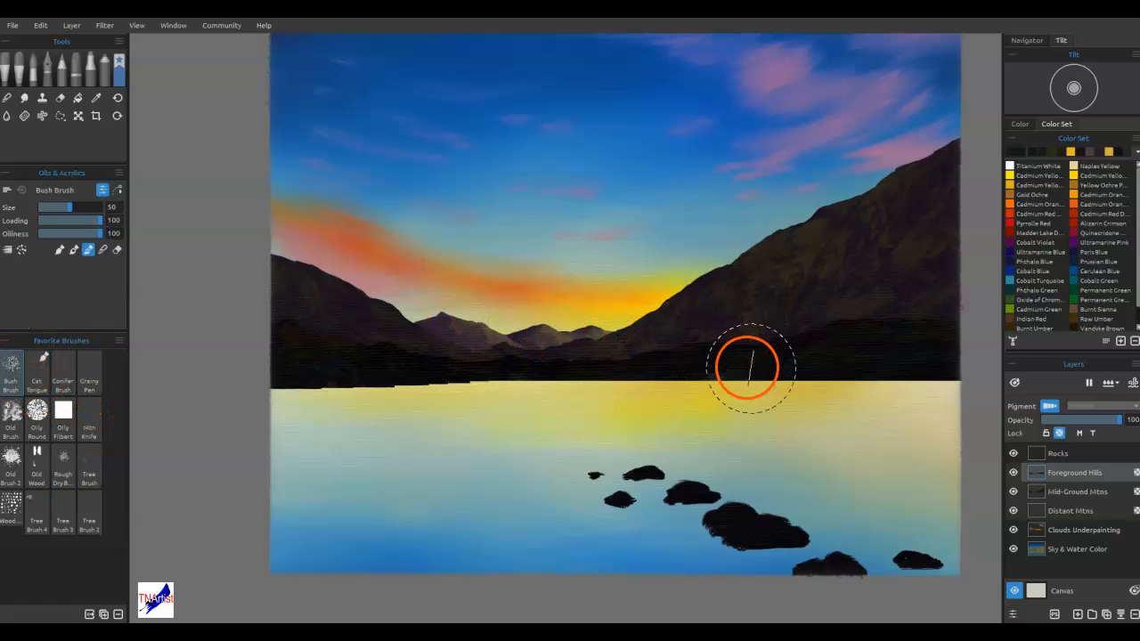
{"action": "key", "text": "bracketleft"}
{"action": "key", "text": "bracketleft"}
{"action": "key", "text": "bracketleft"}
{"action": "key", "text": "bracketleft"}
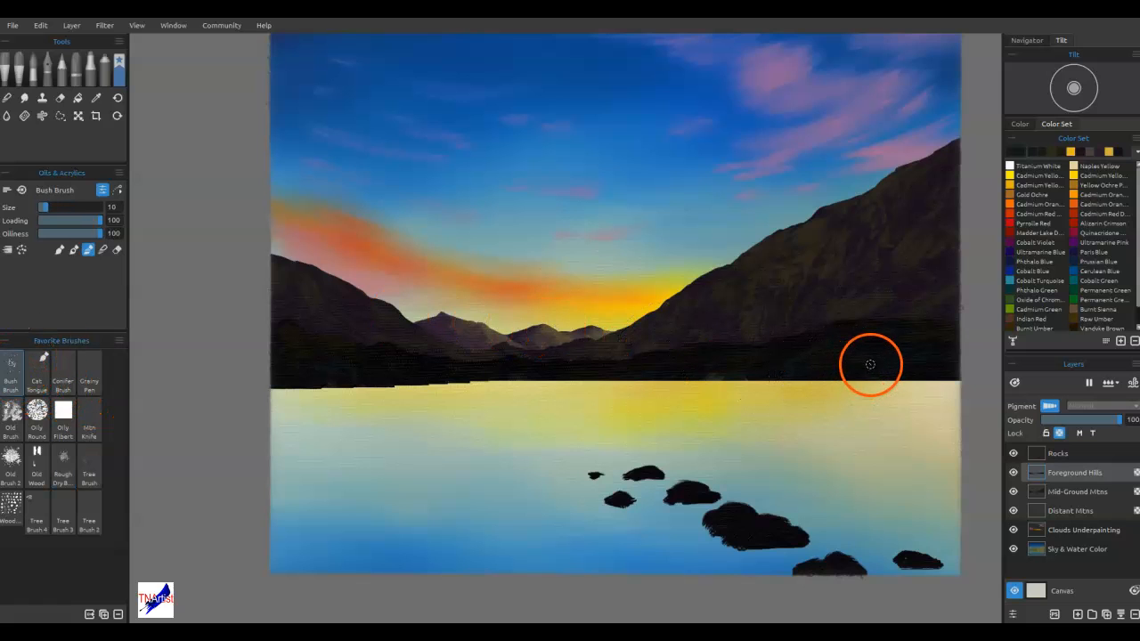
{"action": "key", "text": "bracketright"}
{"action": "key", "text": "bracketright"}
Paint dark green foliage texture across the whole band of foreground hills with the Bush Brush
{"action": "left_click_drag", "start_coordinate": [877, 352], "coordinate": [861, 355]}
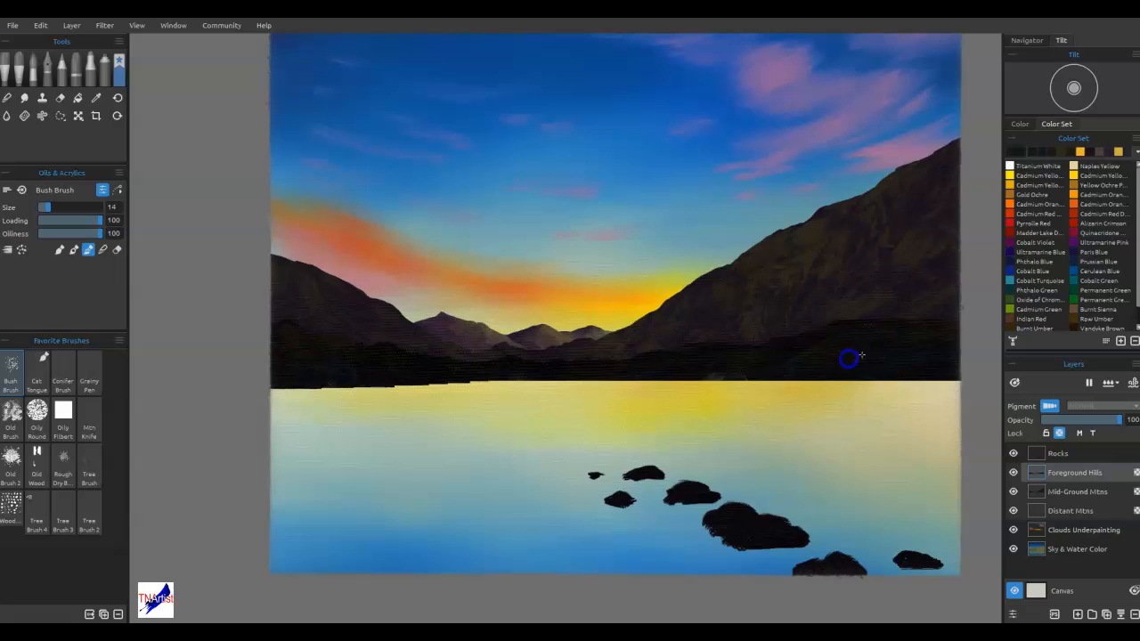
{"action": "mouse_move", "coordinate": [958, 356]}
{"action": "left_mouse_down"}
{"action": "mouse_move", "coordinate": [962, 372]}
{"action": "mouse_move", "coordinate": [956, 356]}
{"action": "left_mouse_up"}
{"action": "mouse_move", "coordinate": [713, 355]}
{"action": "left_mouse_down"}
{"action": "mouse_move", "coordinate": [723, 344]}
{"action": "mouse_move", "coordinate": [736, 359]}
{"action": "mouse_move", "coordinate": [718, 355]}
{"action": "left_mouse_up"}
{"action": "mouse_move", "coordinate": [664, 380]}
{"action": "left_mouse_down"}
{"action": "mouse_move", "coordinate": [718, 375]}
{"action": "mouse_move", "coordinate": [441, 395]}
{"action": "mouse_move", "coordinate": [284, 359]}
{"action": "left_mouse_up"}
{"action": "left_click_drag", "start_coordinate": [659, 397], "coordinate": [960, 330]}
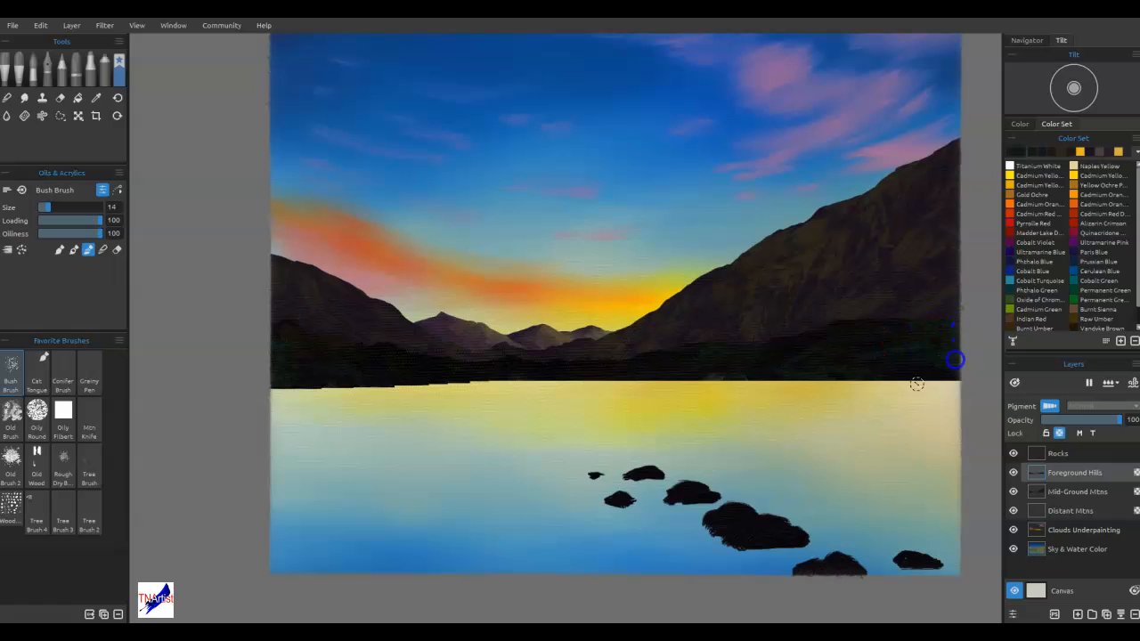
Switch the Bush Brush to blending and soften the foliage texture across the foreground hills
{"action": "left_click", "coordinate": [102, 251]}
{"action": "mouse_move", "coordinate": [915, 329]}
{"action": "left_mouse_down"}
{"action": "mouse_move", "coordinate": [885, 369]}
{"action": "mouse_move", "coordinate": [715, 361]}
{"action": "left_mouse_up"}
{"action": "mouse_move", "coordinate": [786, 355]}
{"action": "left_mouse_down"}
{"action": "mouse_move", "coordinate": [330, 365]}
{"action": "mouse_move", "coordinate": [271, 376]}
{"action": "mouse_move", "coordinate": [289, 358]}
{"action": "left_mouse_up"}
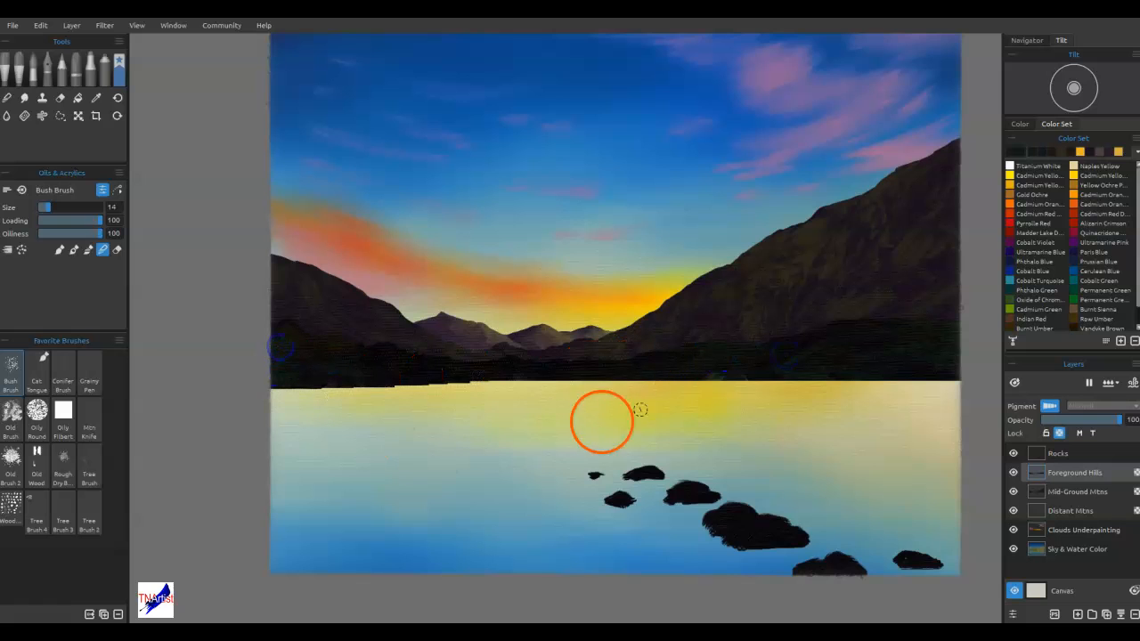
{"action": "left_click_drag", "start_coordinate": [912, 350], "coordinate": [814, 376]}
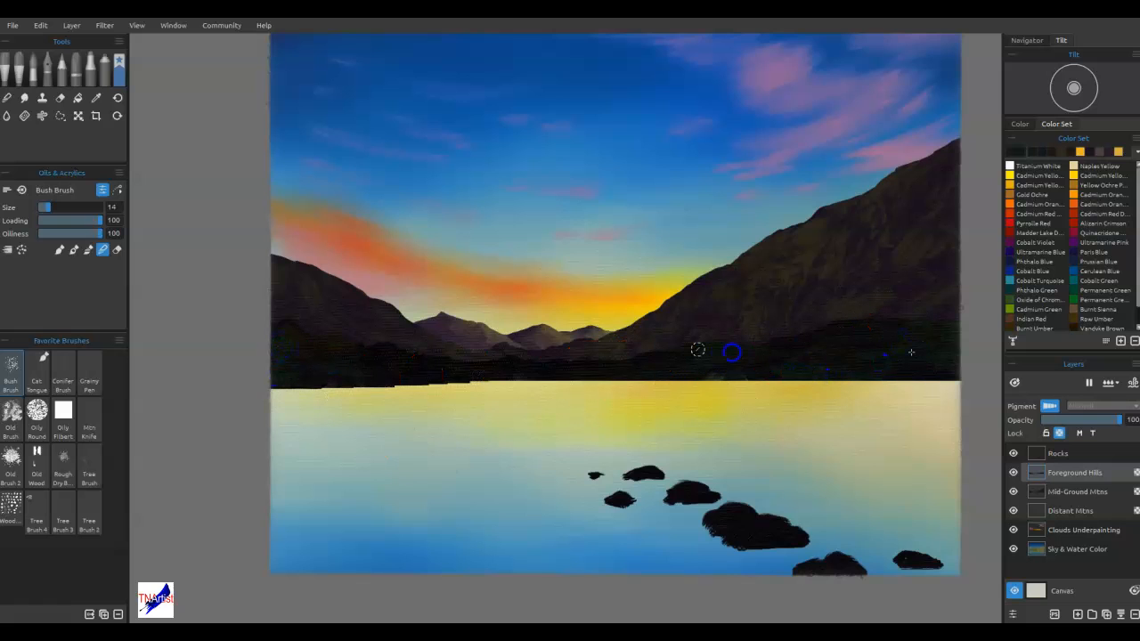
{"action": "left_click_drag", "start_coordinate": [911, 353], "coordinate": [788, 347]}
{"action": "left_click_drag", "start_coordinate": [801, 337], "coordinate": [792, 346]}
{"action": "mouse_move", "coordinate": [837, 337]}
{"action": "left_mouse_down"}
{"action": "mouse_move", "coordinate": [779, 356]}
{"action": "mouse_move", "coordinate": [788, 367]}
{"action": "left_mouse_up"}
{"action": "left_click_drag", "start_coordinate": [724, 328], "coordinate": [727, 330]}
On the Mid-Ground Mtns layer, shift a colour sampled from the right mountain to #27251e and brush it over the lower slope
{"action": "left_click", "coordinate": [1069, 495]}
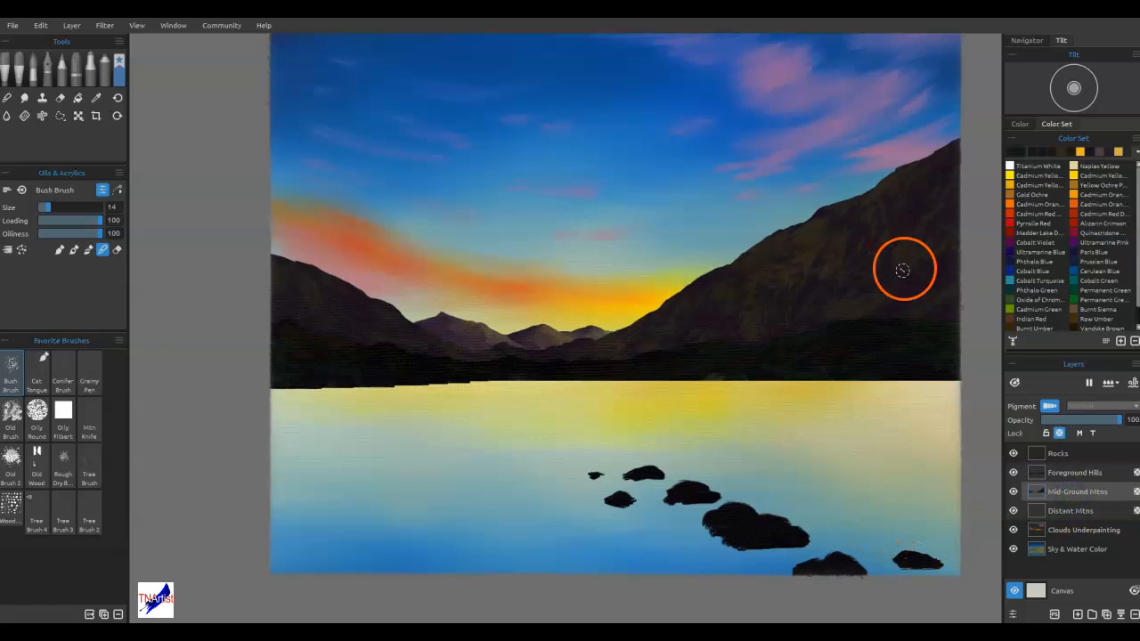
{"action": "key", "text": "alt"}
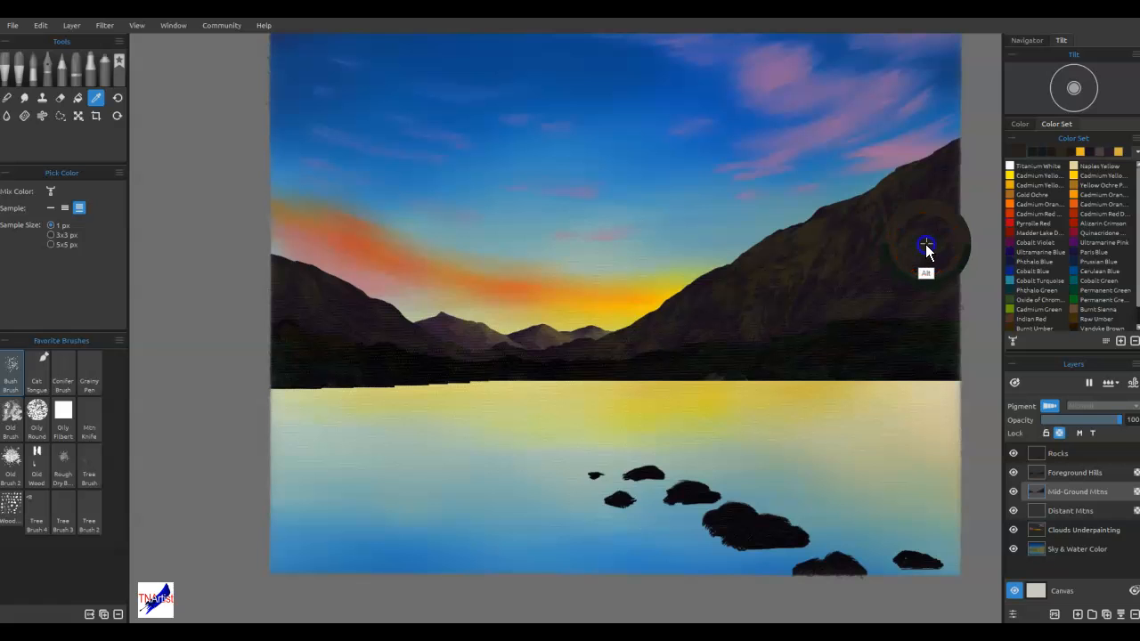
{"action": "left_click", "coordinate": [1017, 151]}
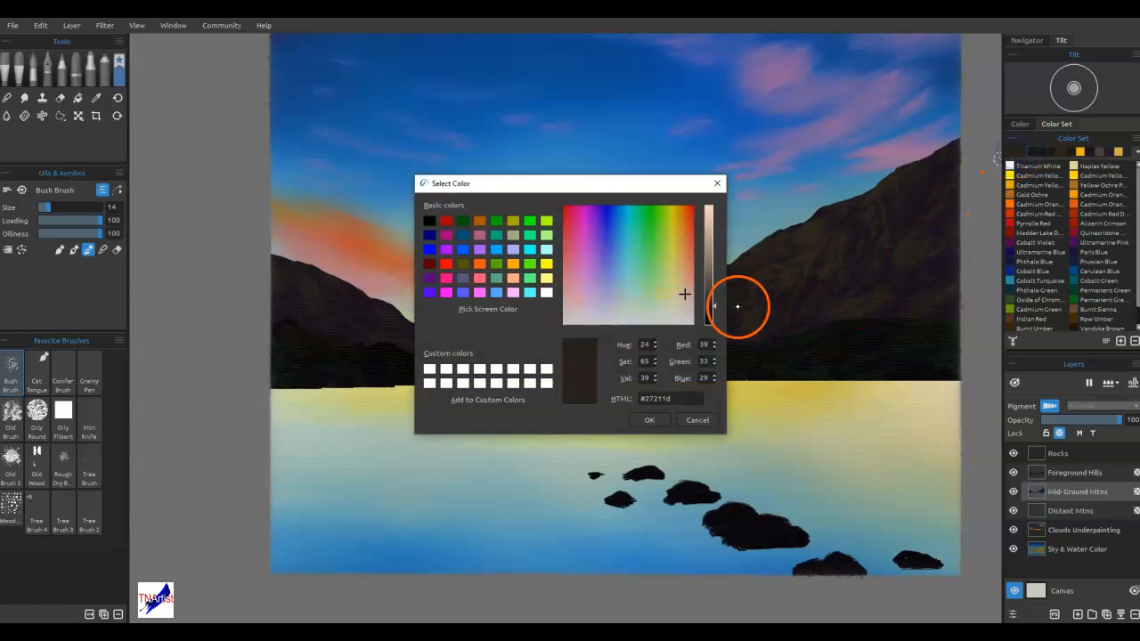
{"action": "left_click_drag", "start_coordinate": [678, 295], "coordinate": [663, 296]}
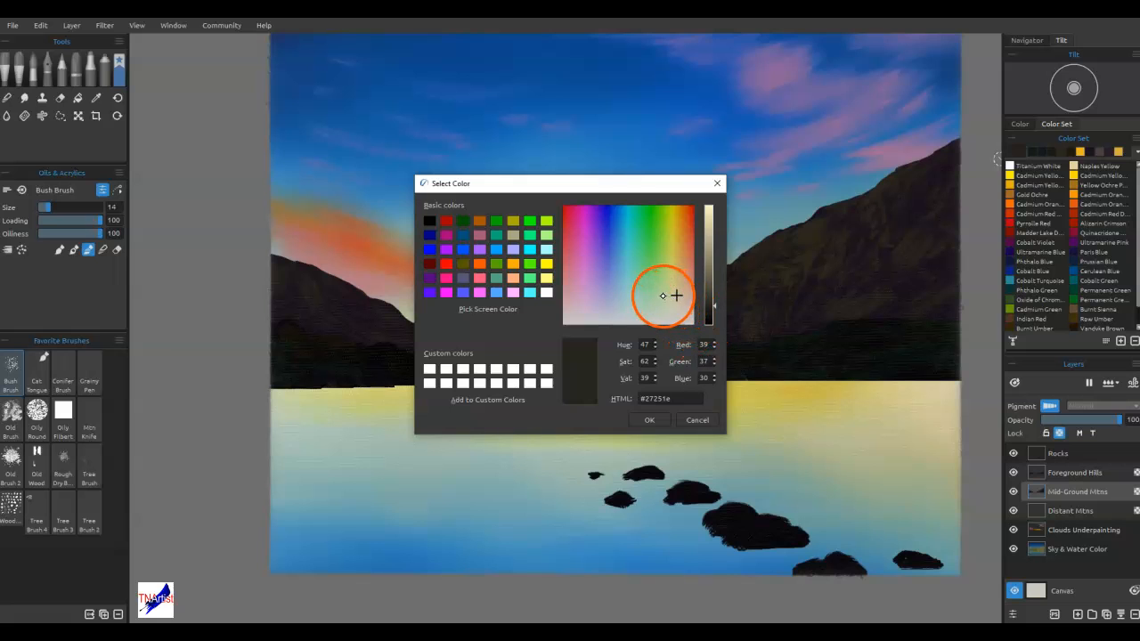
{"action": "left_click", "coordinate": [649, 420]}
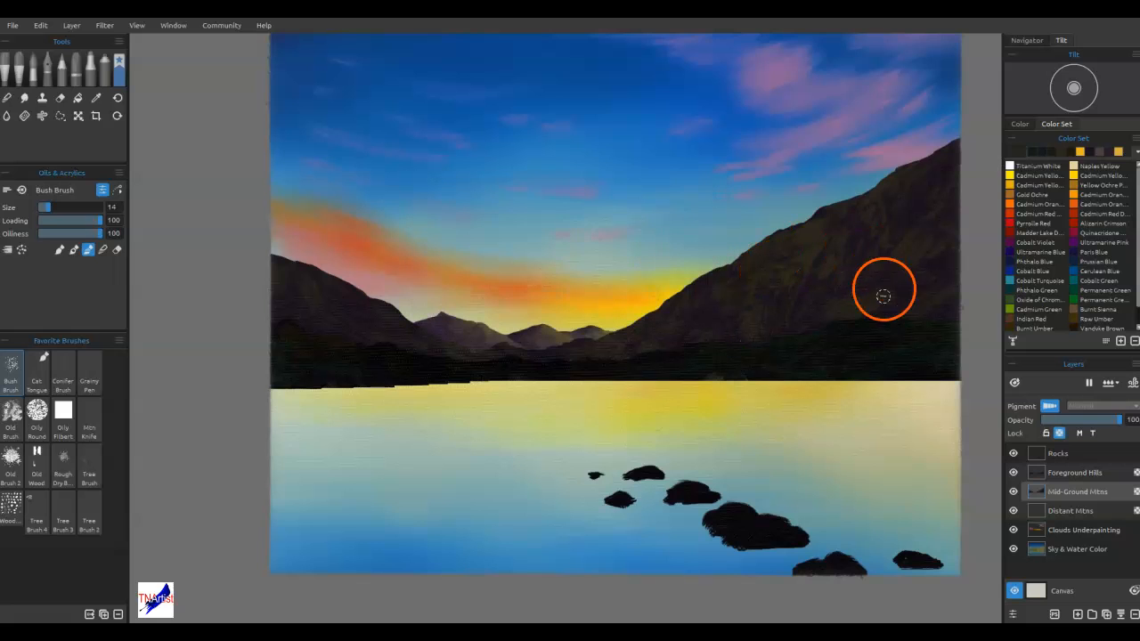
{"action": "mouse_move", "coordinate": [872, 298]}
{"action": "left_mouse_down"}
{"action": "mouse_move", "coordinate": [840, 307]}
{"action": "mouse_move", "coordinate": [854, 312]}
{"action": "mouse_move", "coordinate": [933, 243]}
{"action": "mouse_move", "coordinate": [957, 265]}
{"action": "mouse_move", "coordinate": [915, 301]}
{"action": "mouse_move", "coordinate": [962, 294]}
{"action": "mouse_move", "coordinate": [949, 279]}
{"action": "mouse_move", "coordinate": [967, 273]}
{"action": "mouse_move", "coordinate": [898, 314]}
{"action": "mouse_move", "coordinate": [962, 270]}
{"action": "mouse_move", "coordinate": [930, 281]}
{"action": "mouse_move", "coordinate": [913, 293]}
{"action": "mouse_move", "coordinate": [964, 274]}
{"action": "left_mouse_up"}
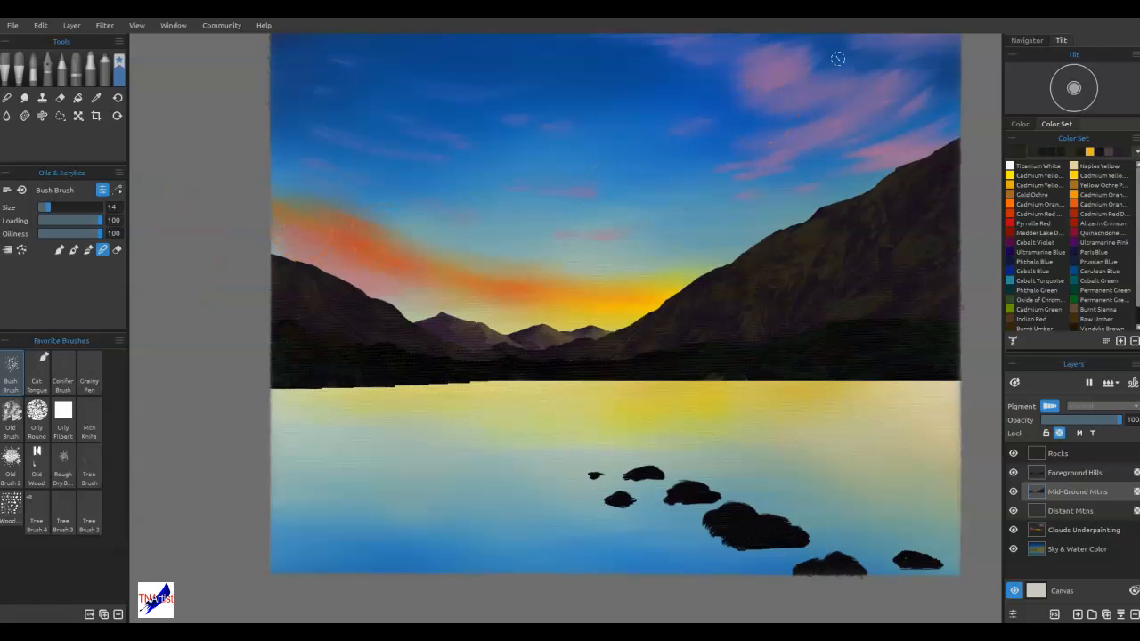
Add the Tree Cluster stencil from the Trees, Bushes, Grass group and place it over the right mountain's lower slope
{"action": "left_click_drag", "start_coordinate": [1139, 148], "coordinate": [504, 79]}
{"action": "left_click", "coordinate": [447, 140]}
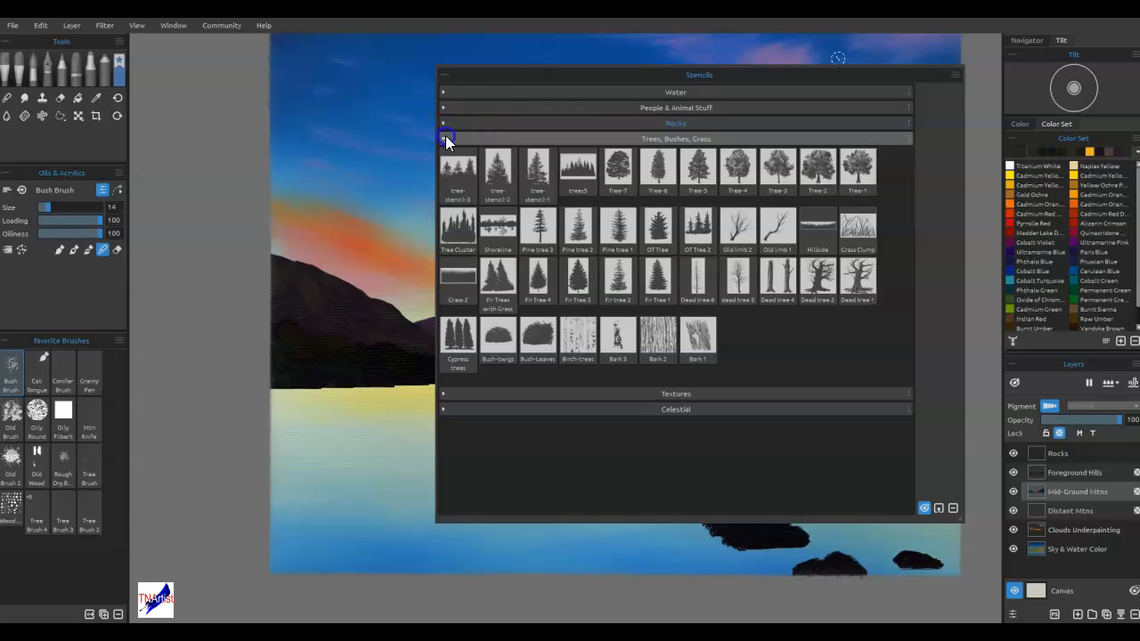
{"action": "left_click", "coordinate": [458, 227]}
{"action": "left_click_drag", "start_coordinate": [813, 75], "coordinate": [1139, 143]}
{"action": "left_click_drag", "start_coordinate": [769, 145], "coordinate": [909, 294]}
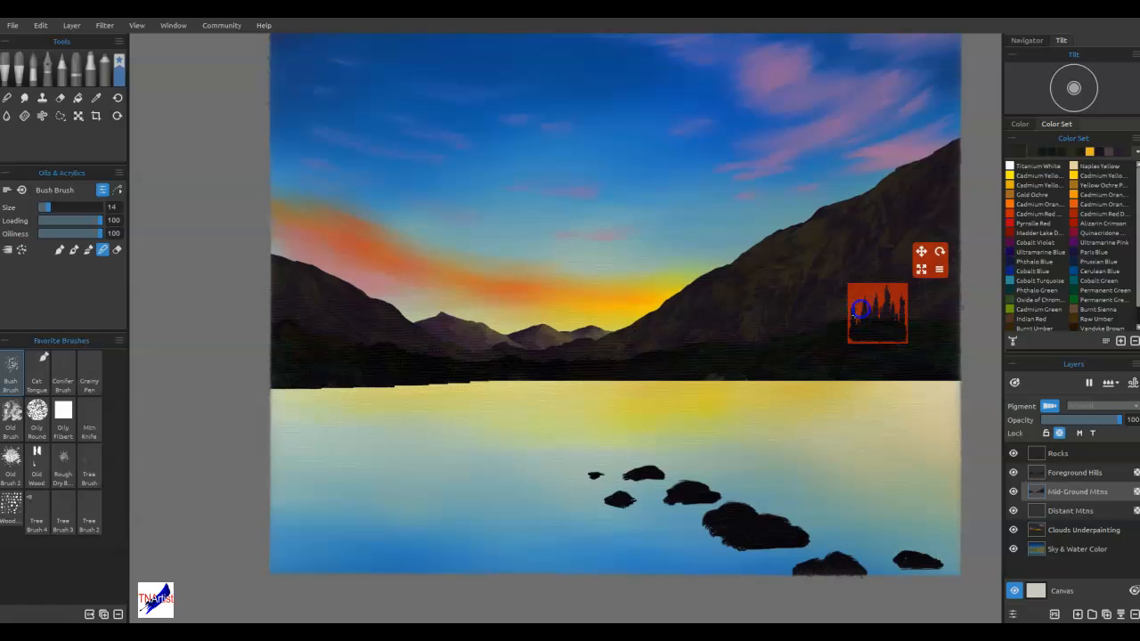
{"action": "mouse_move", "coordinate": [873, 307]}
{"action": "left_mouse_down"}
{"action": "mouse_move", "coordinate": [700, 386]}
{"action": "mouse_move", "coordinate": [858, 303]}
{"action": "mouse_move", "coordinate": [844, 305]}
{"action": "mouse_move", "coordinate": [855, 300]}
{"action": "mouse_move", "coordinate": [703, 395]}
{"action": "mouse_move", "coordinate": [863, 304]}
{"action": "left_mouse_up"}
Pick a dark swatch from the colour set and paint tree clusters through the stencil along the base of the right mountain
{"action": "left_click", "coordinate": [1032, 152]}
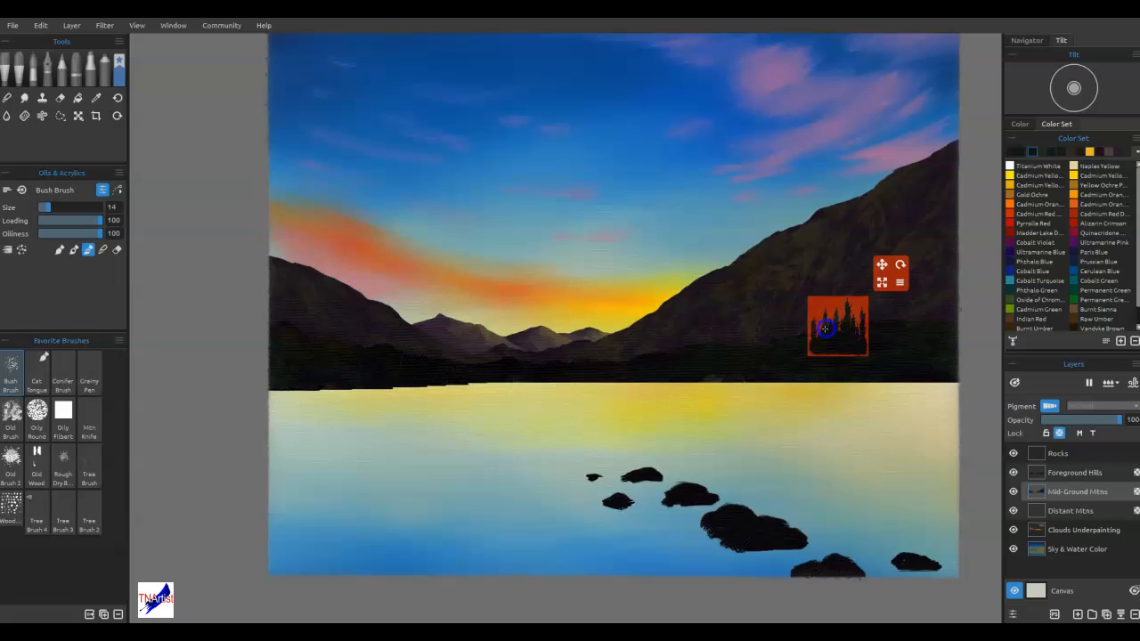
{"action": "left_click_drag", "start_coordinate": [856, 312], "coordinate": [937, 287]}
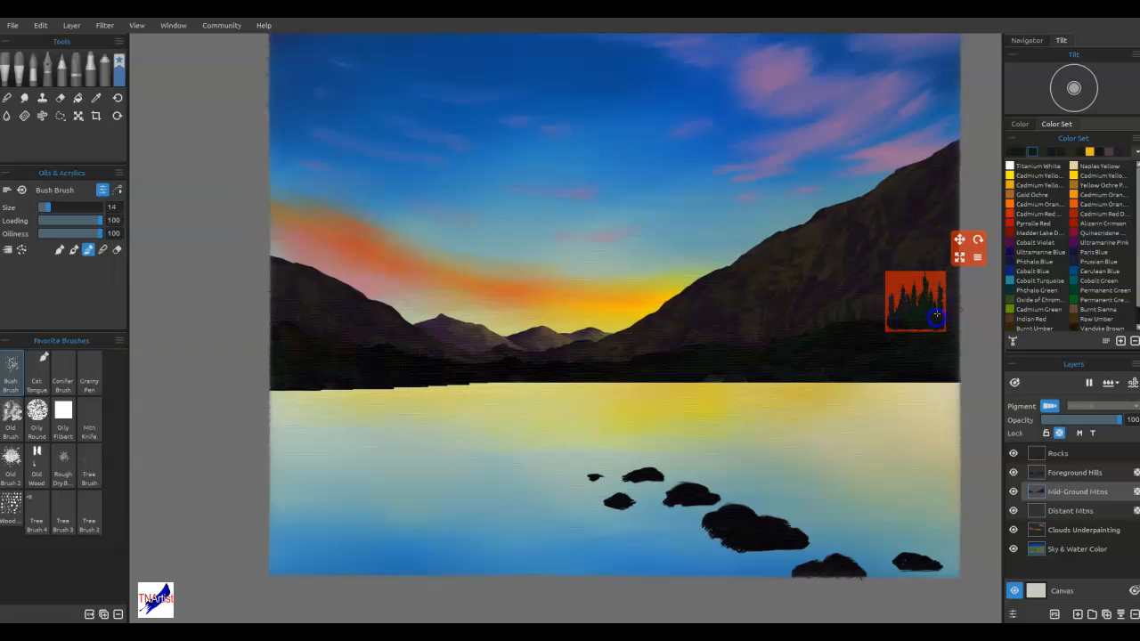
{"action": "mouse_move", "coordinate": [904, 301]}
{"action": "left_mouse_down"}
{"action": "mouse_move", "coordinate": [874, 307]}
{"action": "mouse_move", "coordinate": [932, 315]}
{"action": "mouse_move", "coordinate": [919, 295]}
{"action": "mouse_move", "coordinate": [959, 277]}
{"action": "mouse_move", "coordinate": [944, 318]}
{"action": "mouse_move", "coordinate": [419, 454]}
{"action": "mouse_move", "coordinate": [977, 300]}
{"action": "mouse_move", "coordinate": [950, 277]}
{"action": "mouse_move", "coordinate": [953, 314]}
{"action": "left_mouse_up"}
{"action": "left_click", "coordinate": [893, 324], "text": "alt"}
{"action": "mouse_move", "coordinate": [887, 333]}
{"action": "left_mouse_down"}
{"action": "mouse_move", "coordinate": [922, 323]}
{"action": "mouse_move", "coordinate": [853, 319]}
{"action": "mouse_move", "coordinate": [894, 298]}
{"action": "left_mouse_up"}
Move the stencil off the mountain, soften the stencilled trees by blending with the Bush Brush, and hide the stencil
{"action": "key", "text": "n"}
{"action": "mouse_move", "coordinate": [923, 281]}
{"action": "left_mouse_down"}
{"action": "mouse_move", "coordinate": [408, 428]}
{"action": "mouse_move", "coordinate": [356, 427]}
{"action": "left_mouse_up"}
{"action": "mouse_move", "coordinate": [931, 313]}
{"action": "left_mouse_down"}
{"action": "mouse_move", "coordinate": [888, 320]}
{"action": "mouse_move", "coordinate": [913, 303]}
{"action": "mouse_move", "coordinate": [837, 326]}
{"action": "mouse_move", "coordinate": [933, 304]}
{"action": "mouse_move", "coordinate": [951, 311]}
{"action": "mouse_move", "coordinate": [945, 299]}
{"action": "mouse_move", "coordinate": [799, 338]}
{"action": "left_mouse_up"}
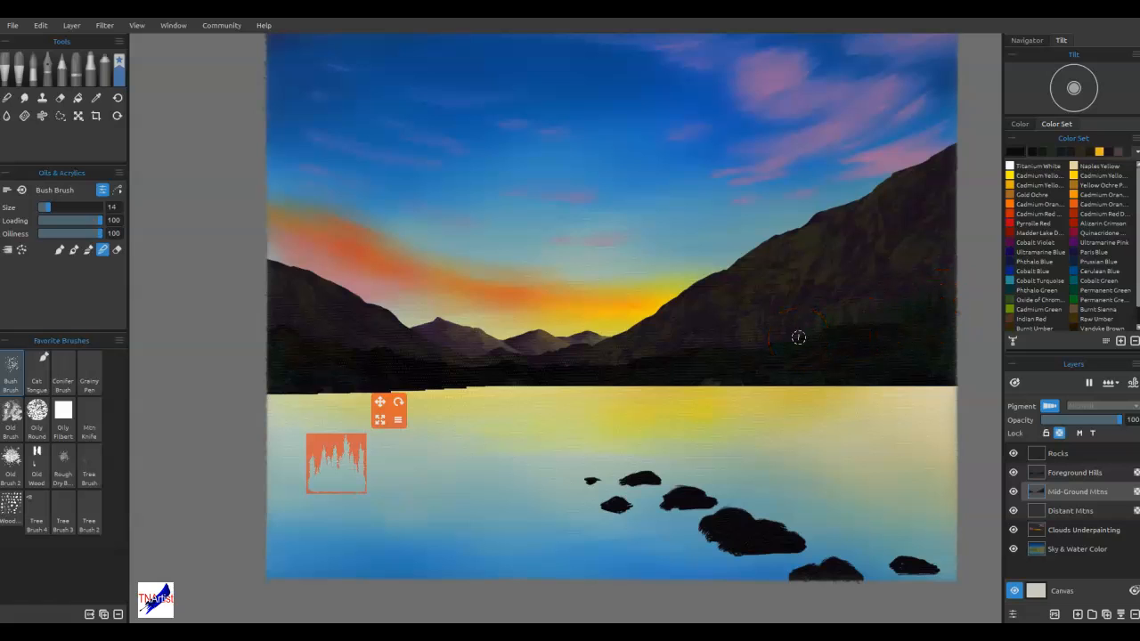
{"action": "key", "text": "s"}
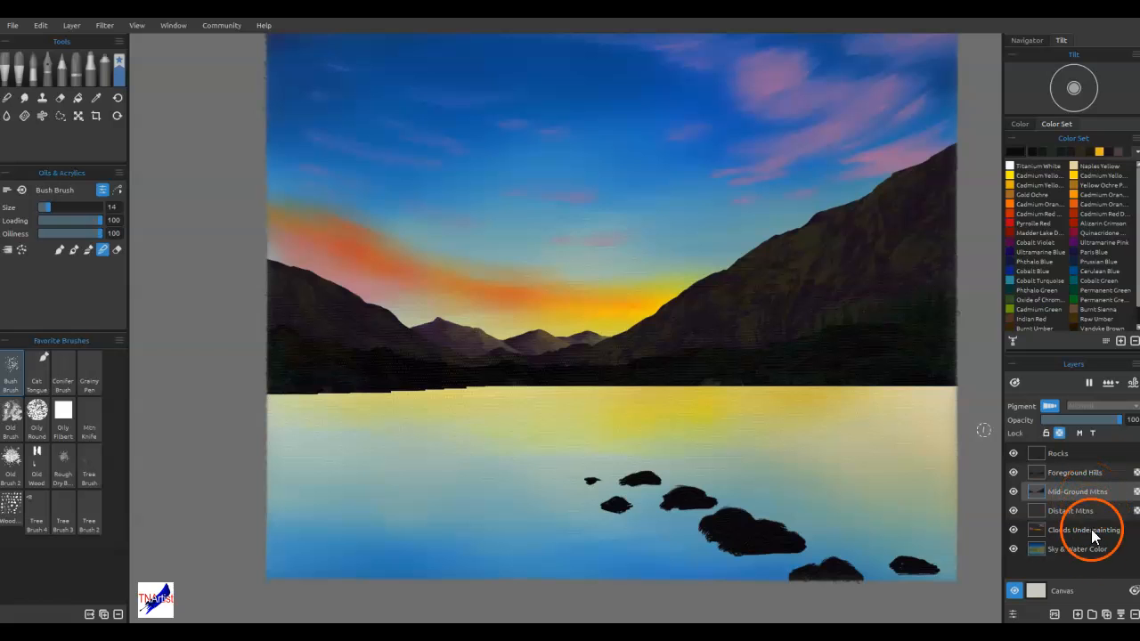
Duplicate the Mid-Ground Mtns and Foreground Hills layers and merge the two copies into one layer
{"action": "left_click", "coordinate": [1106, 613]}
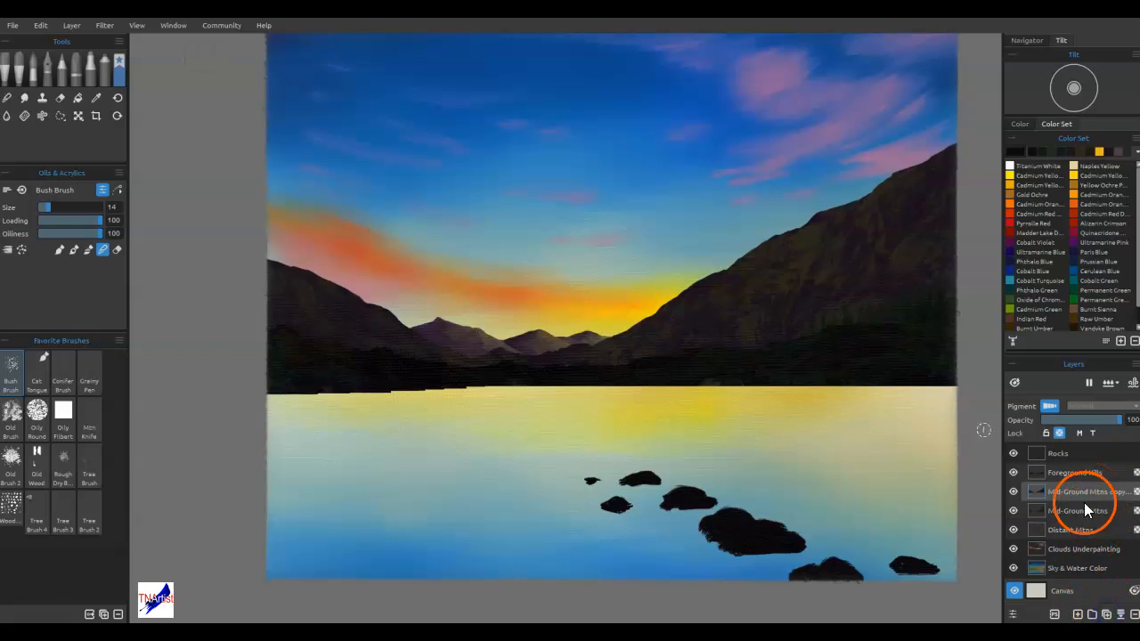
{"action": "left_click", "coordinate": [1086, 473]}
{"action": "left_click", "coordinate": [1106, 614]}
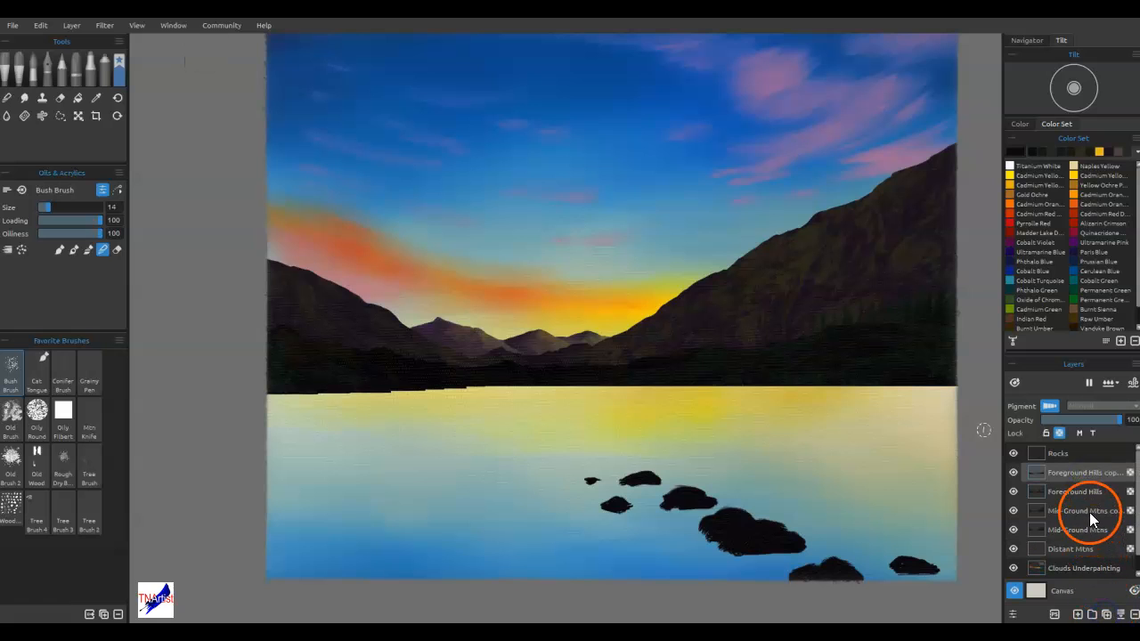
{"action": "left_click_drag", "start_coordinate": [1080, 475], "coordinate": [1080, 496]}
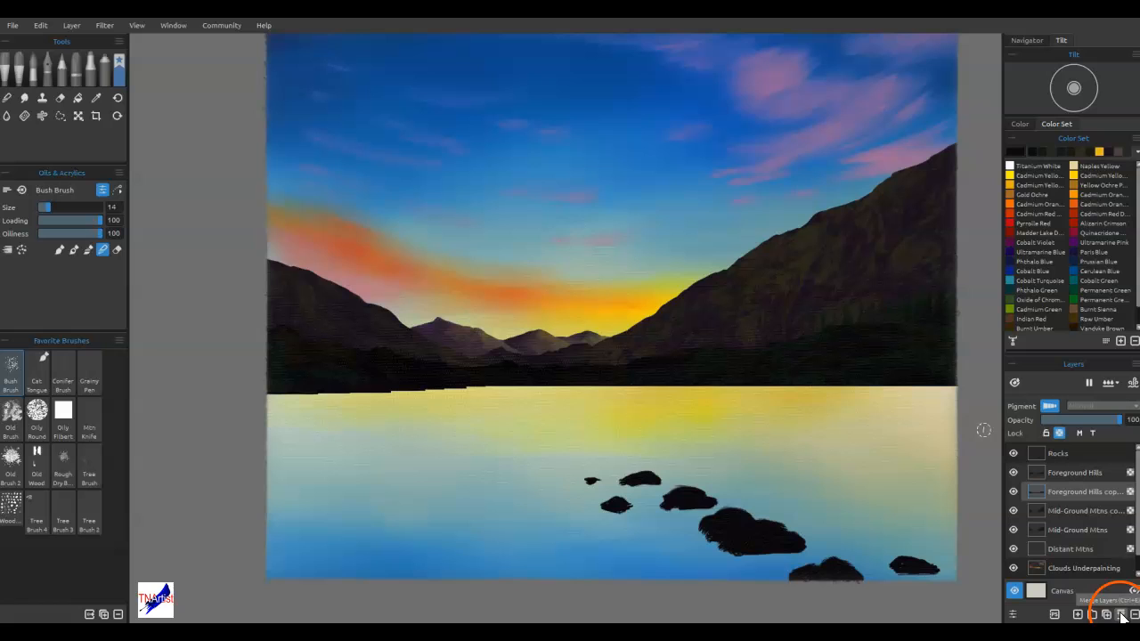
{"action": "left_click", "coordinate": [1122, 616]}
Flip the merged mountain copy vertically and move it onto the water at X 0.033, Y 5.020 as a reflection
{"action": "left_click", "coordinate": [1074, 502]}
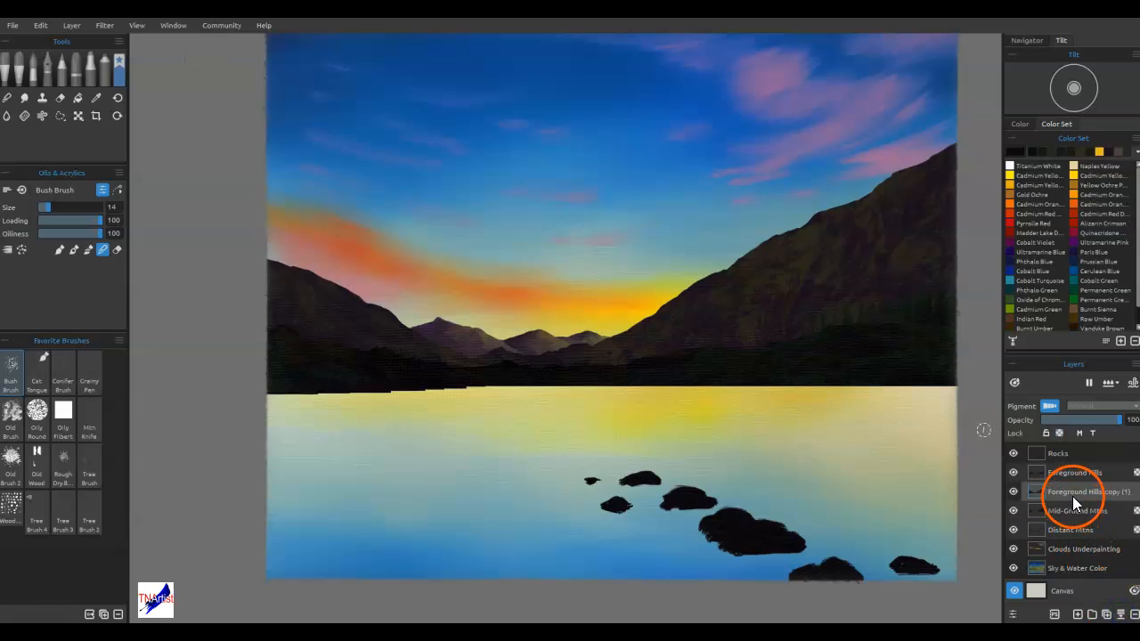
{"action": "key", "text": "ctrl+t"}
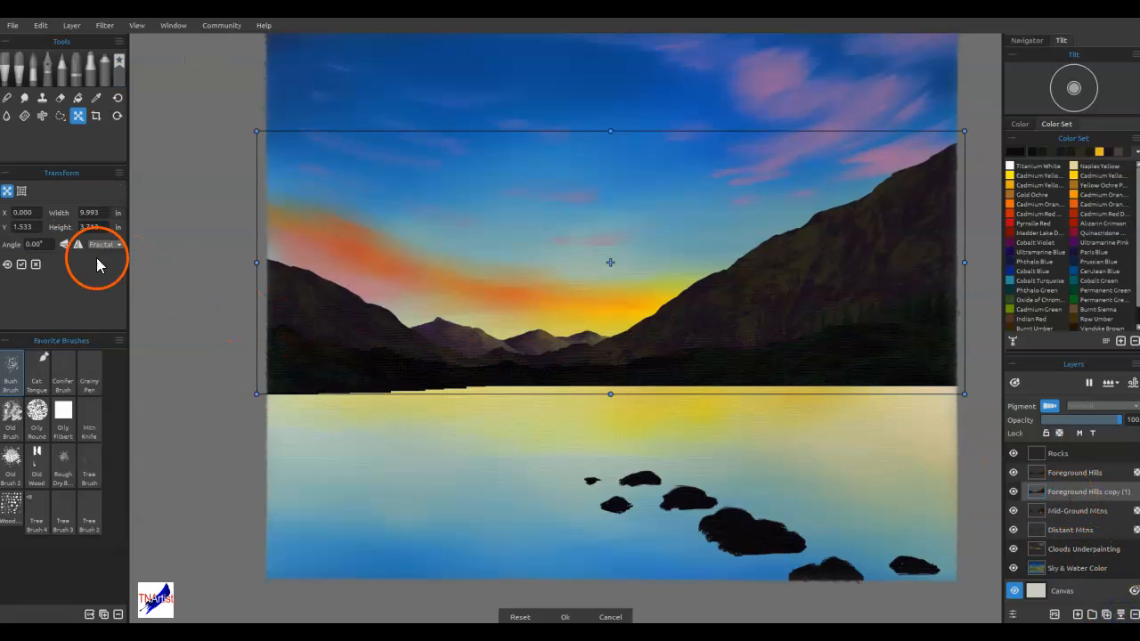
{"action": "left_click", "coordinate": [66, 245]}
{"action": "left_click_drag", "start_coordinate": [775, 234], "coordinate": [793, 468]}
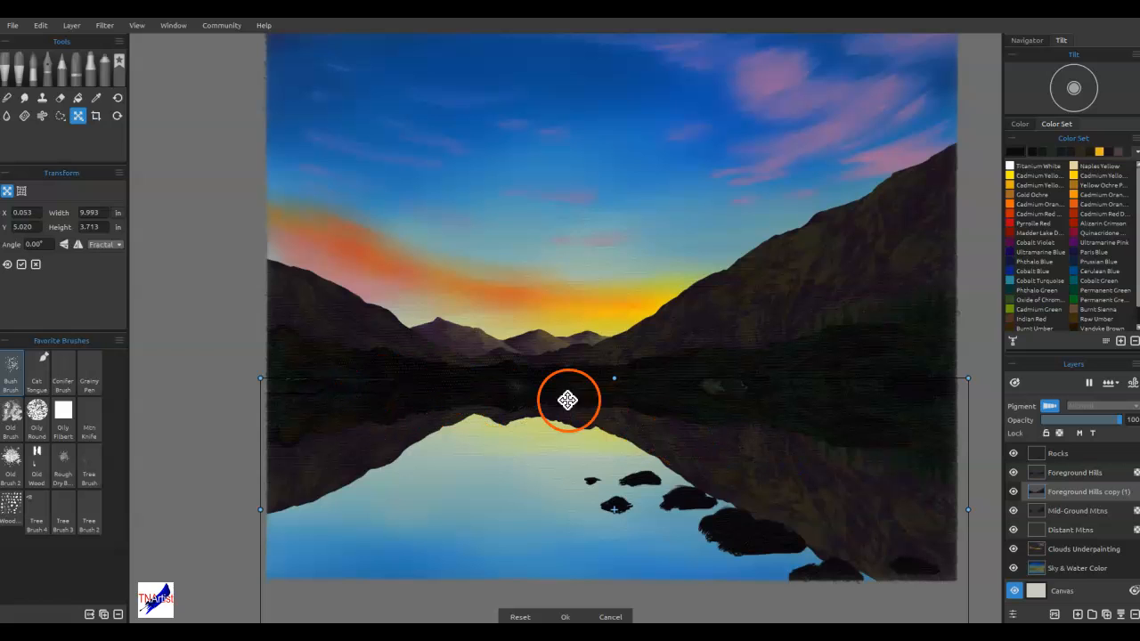
{"action": "left_click_drag", "start_coordinate": [636, 409], "coordinate": [635, 411]}
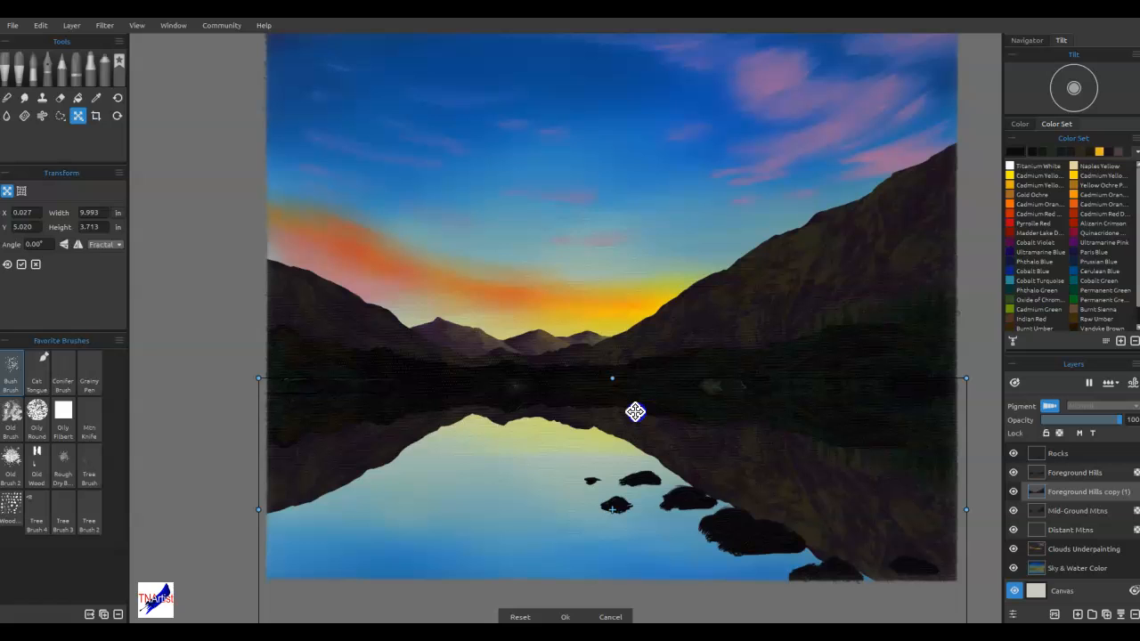
{"action": "left_click_drag", "start_coordinate": [634, 412], "coordinate": [636, 413]}
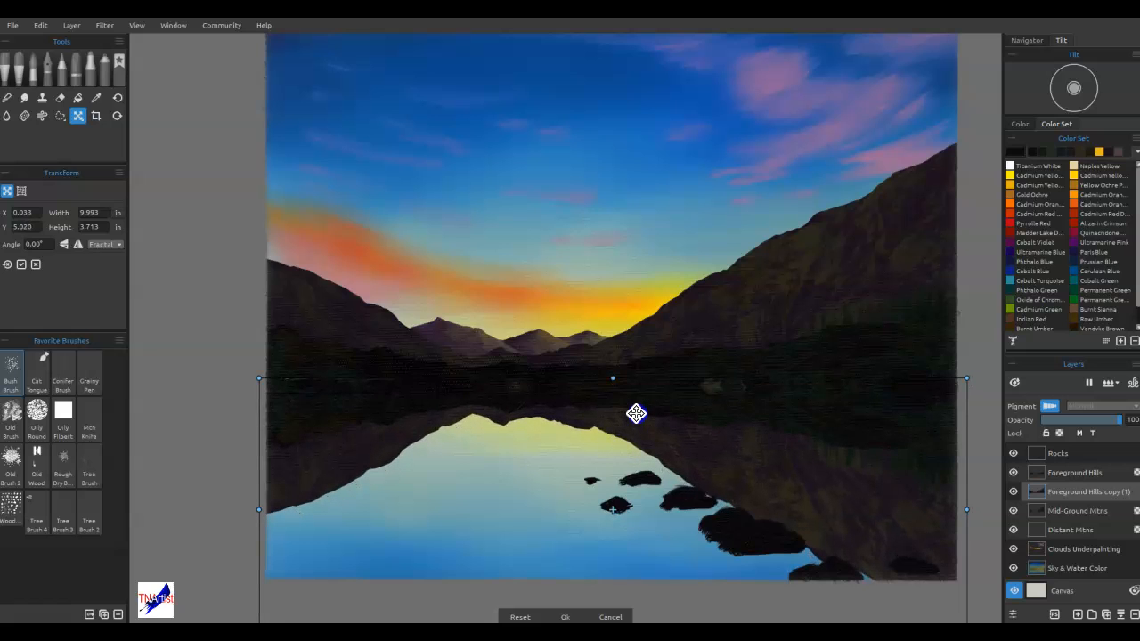
{"action": "left_click", "coordinate": [632, 395]}
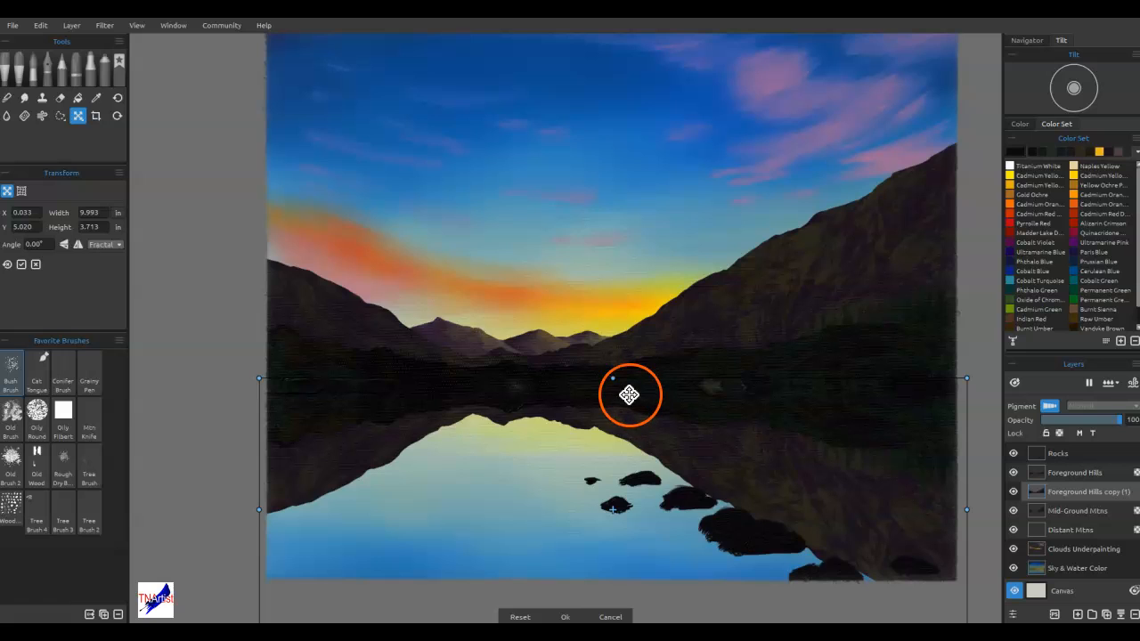
{"action": "key", "text": "Return"}
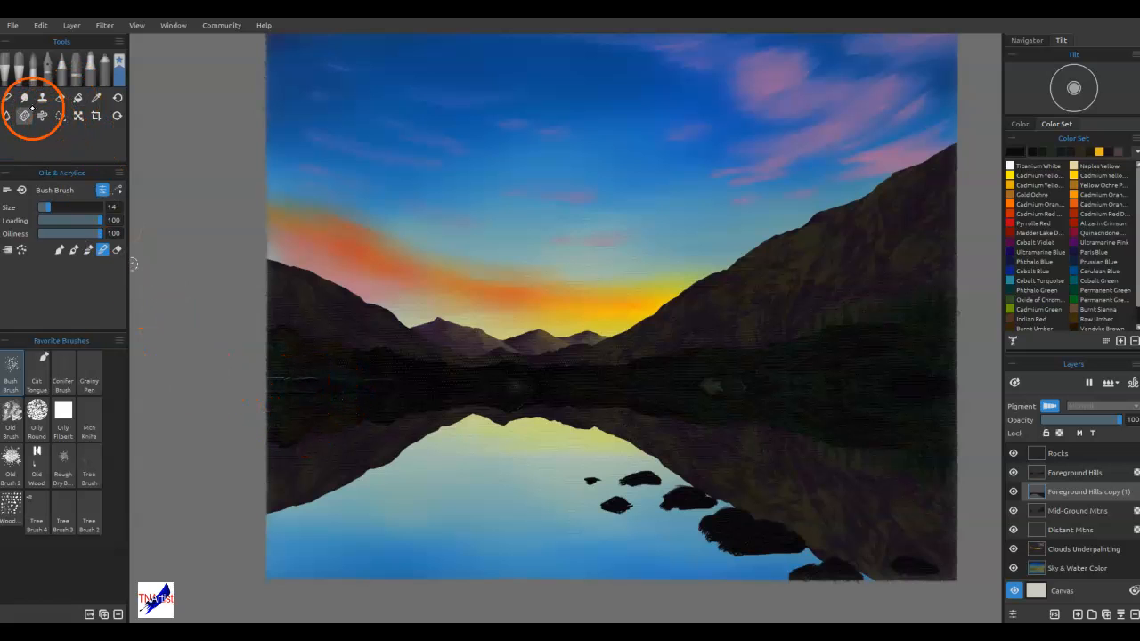
With Old Brush 2 at loading 42, pull the left mountain's reflection downward in vertical blending strokes
{"action": "left_click", "coordinate": [25, 97]}
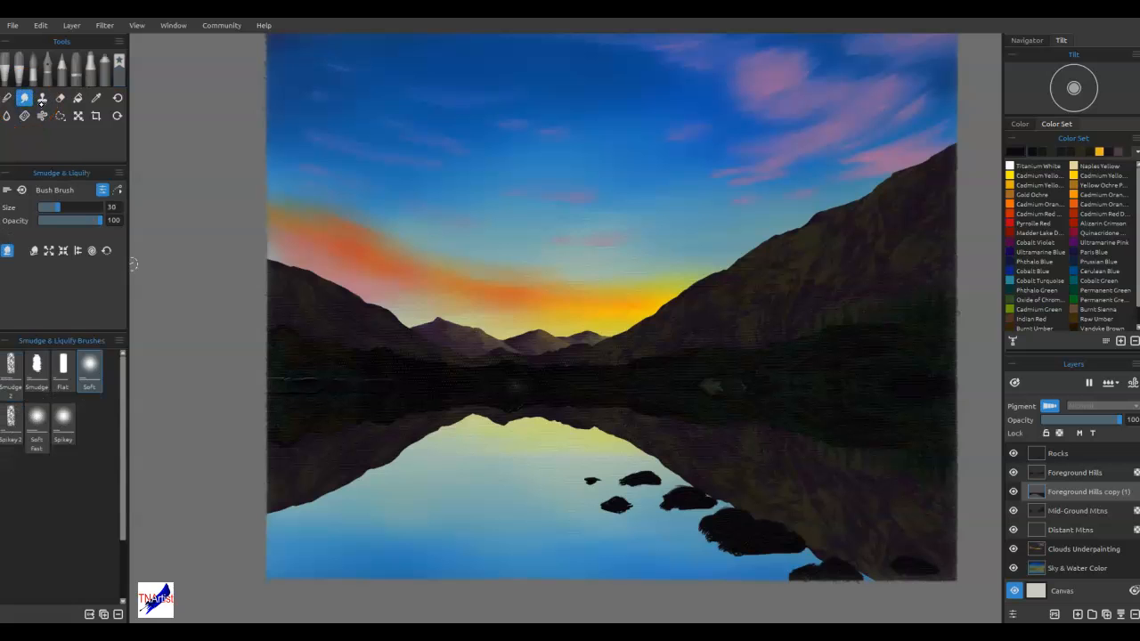
{"action": "left_click", "coordinate": [18, 67]}
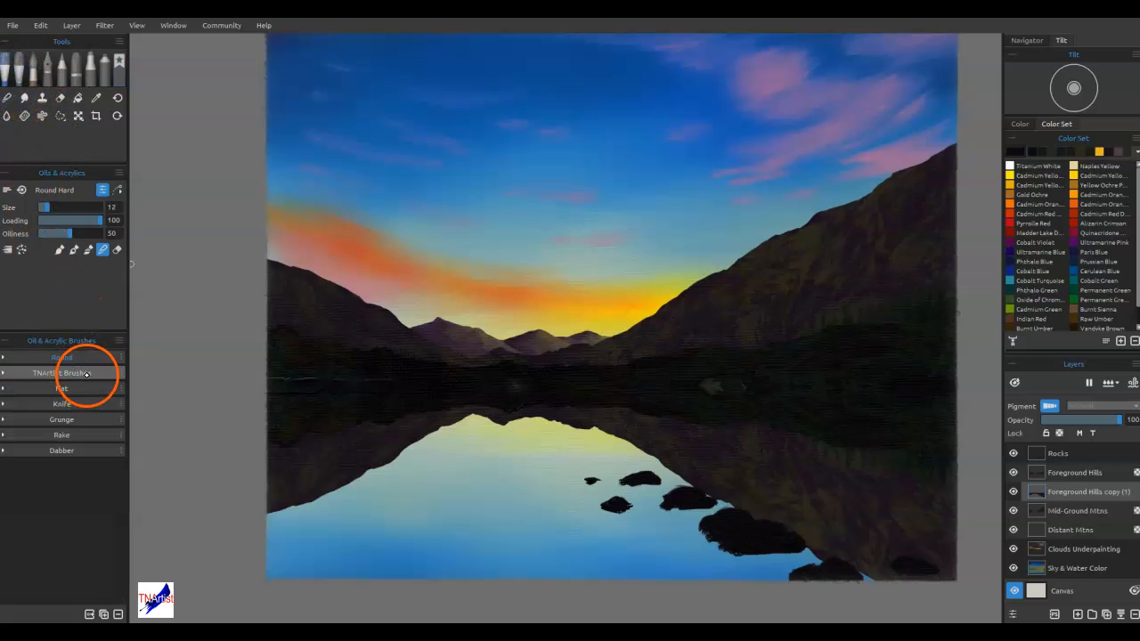
{"action": "left_click", "coordinate": [119, 61]}
{"action": "left_click", "coordinate": [12, 457]}
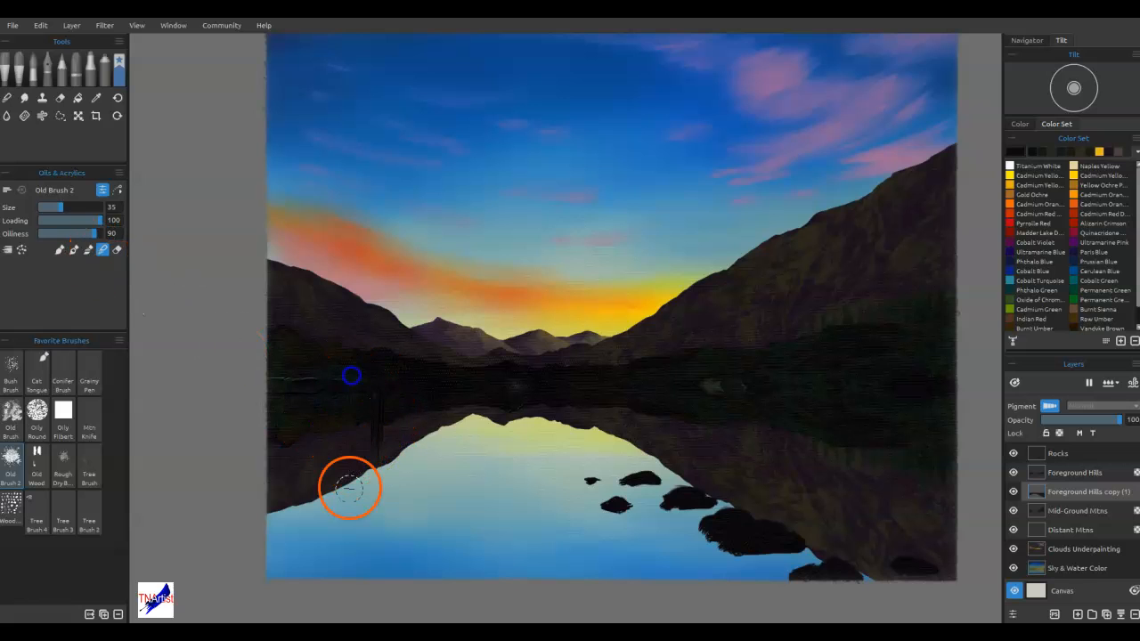
{"action": "left_click", "coordinate": [63, 221]}
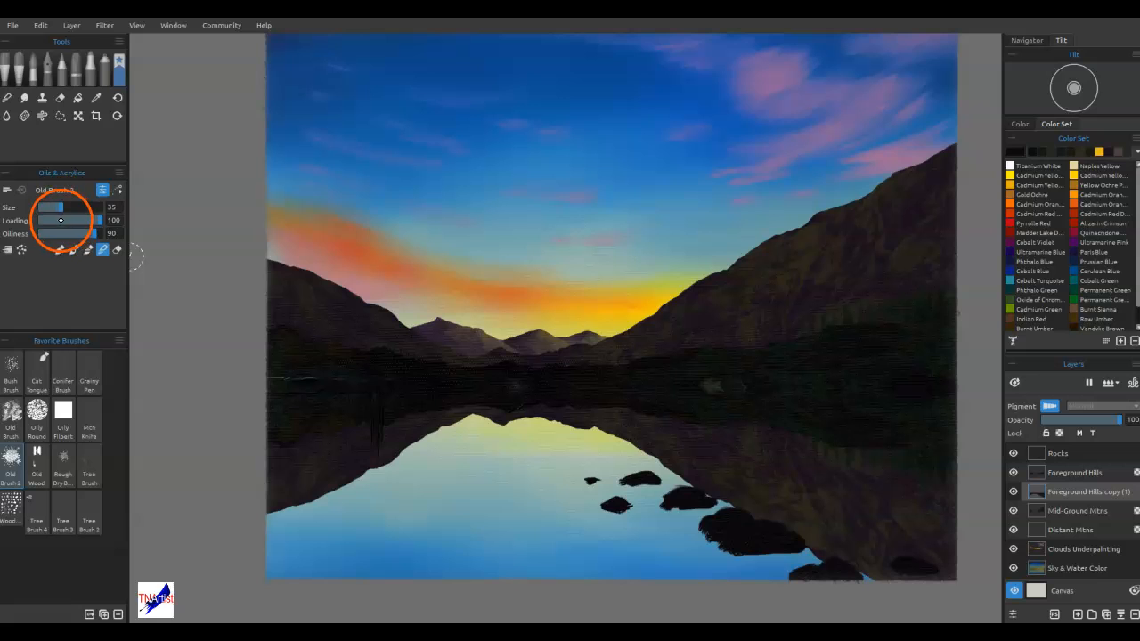
{"action": "left_click_drag", "start_coordinate": [365, 401], "coordinate": [356, 482]}
{"action": "left_click_drag", "start_coordinate": [331, 382], "coordinate": [306, 499]}
{"action": "left_click_drag", "start_coordinate": [274, 395], "coordinate": [269, 425]}
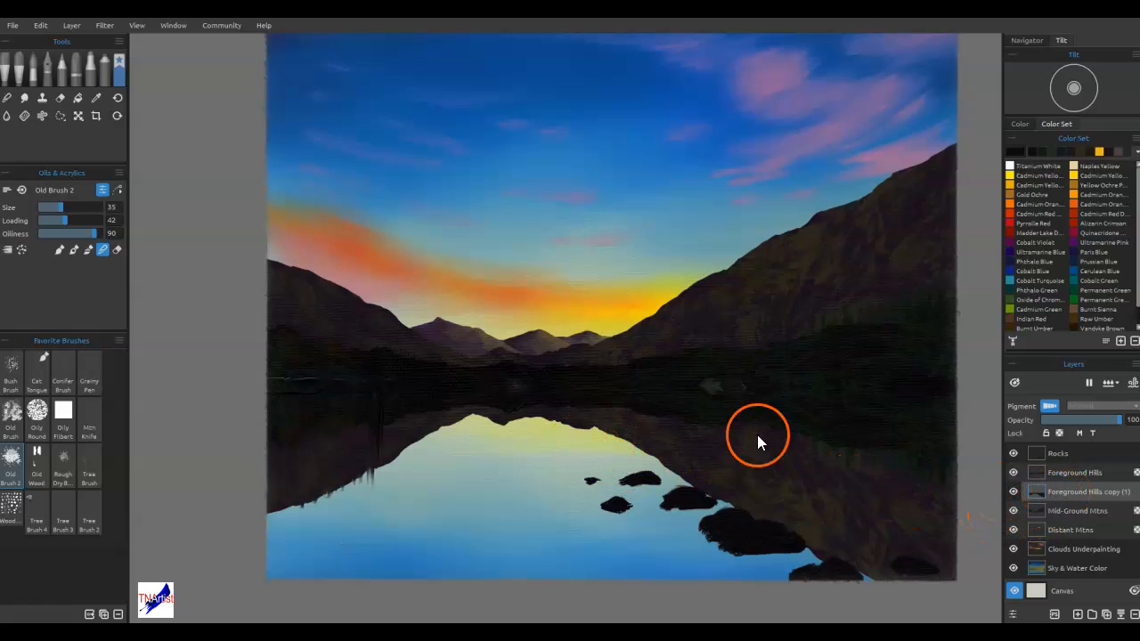
Rename the merged copy layer as "reflection of mtns" and move it below the Distant Mtns layer
{"action": "double_click", "coordinate": [1060, 495]}
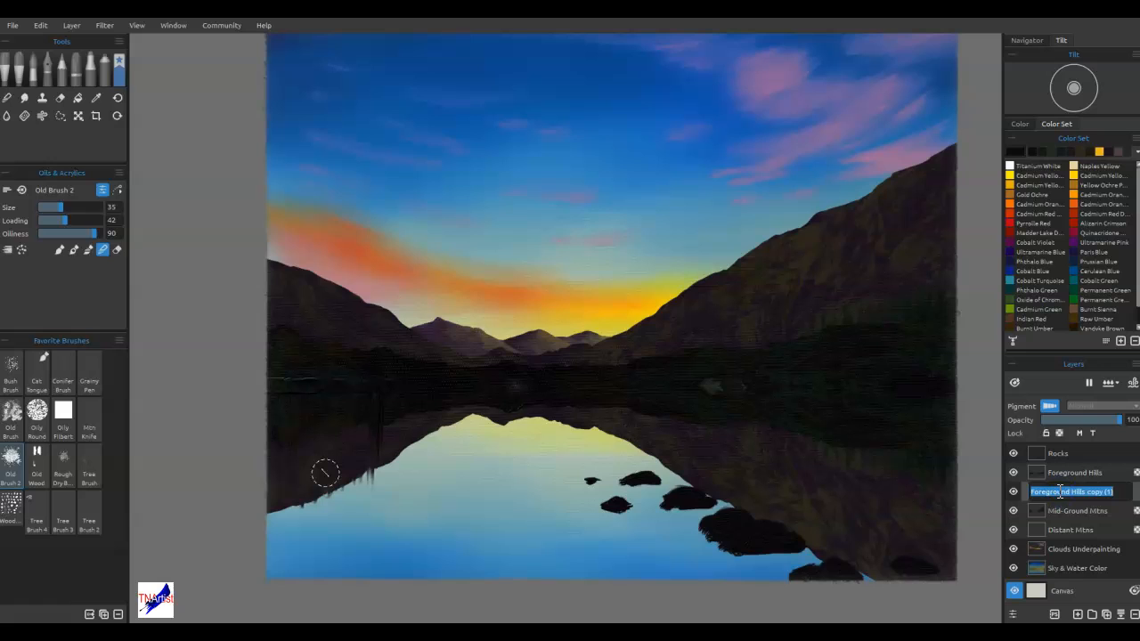
{"action": "type", "text": "reflection of mtns"}
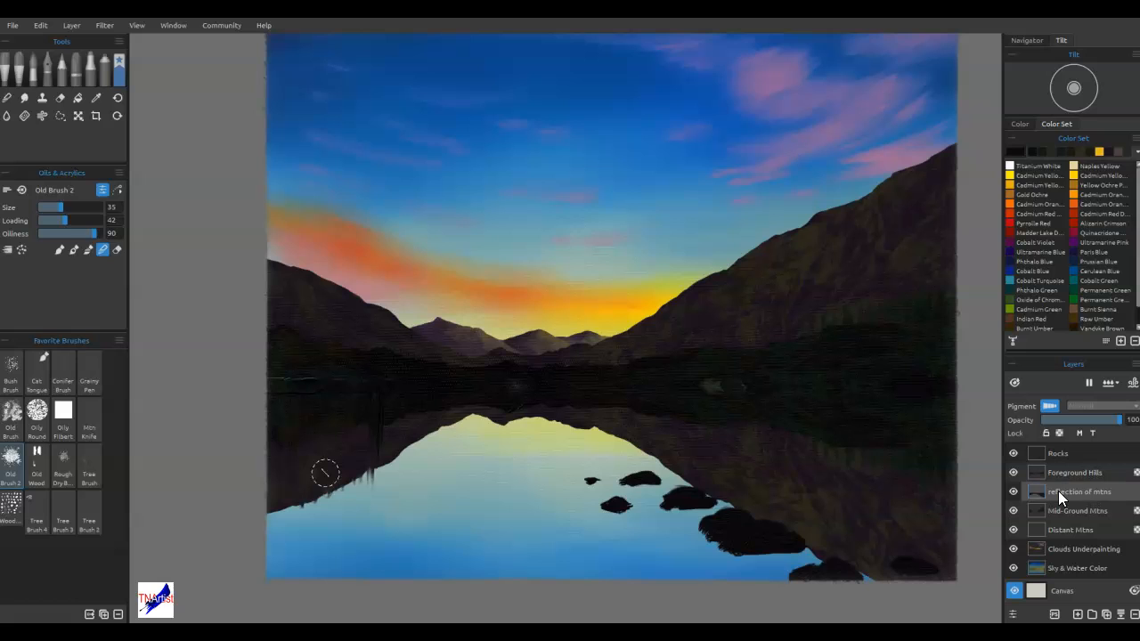
{"action": "left_click_drag", "start_coordinate": [1058, 491], "coordinate": [1050, 537]}
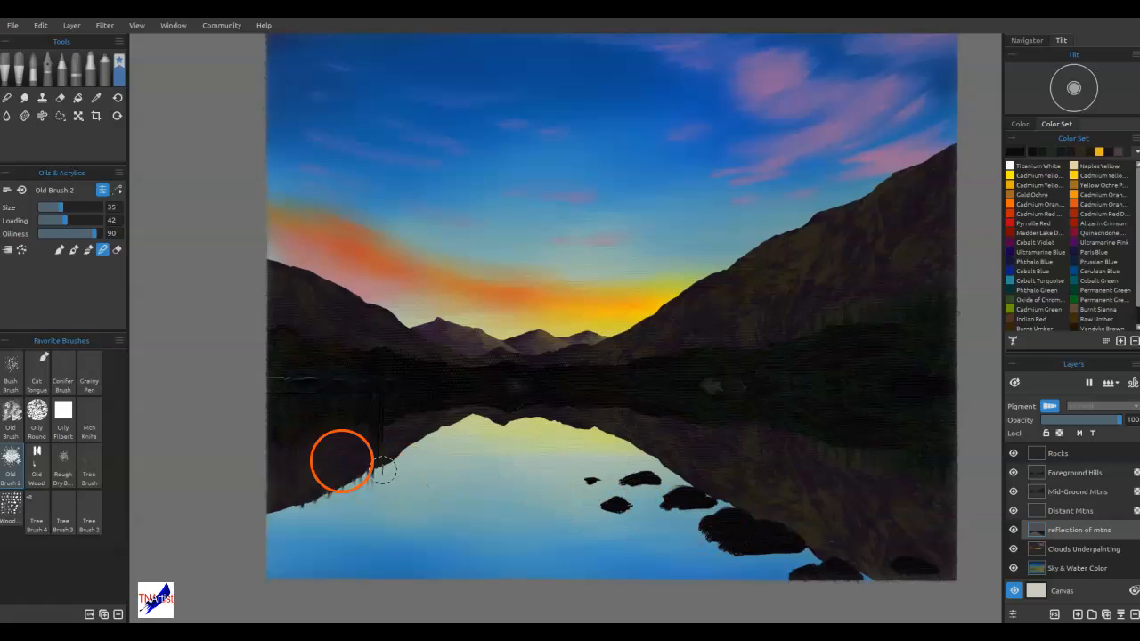
Choose the Woodgrain brush at size 60 and blend the left mountain's reflection into vertical streaks down the water
{"action": "left_click", "coordinate": [12, 504]}
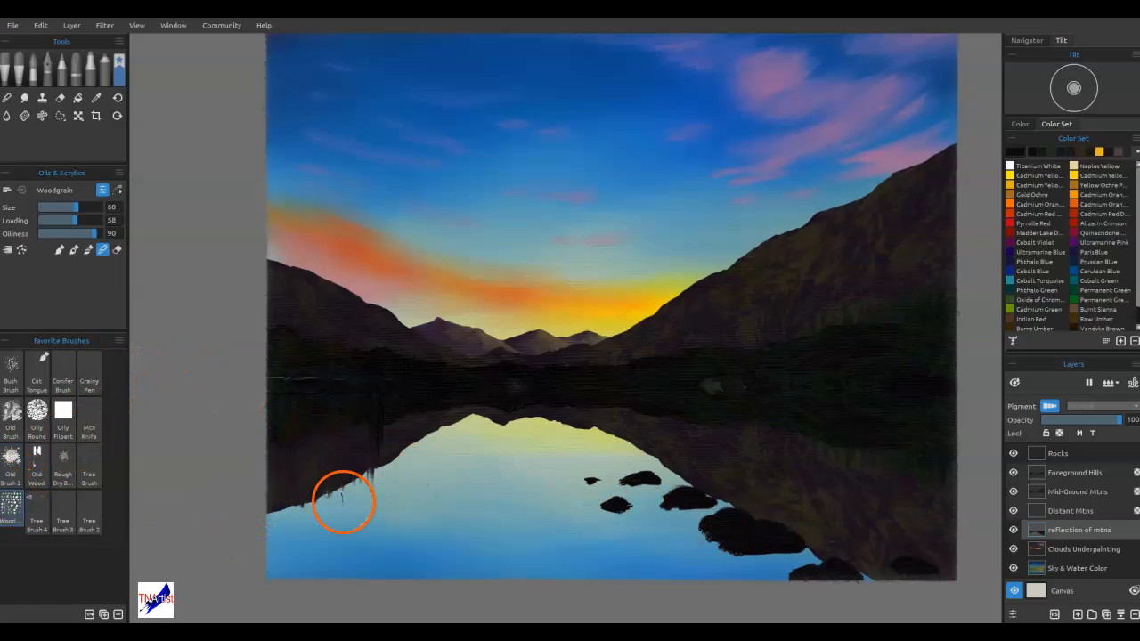
{"action": "left_click_drag", "start_coordinate": [360, 379], "coordinate": [364, 479]}
{"action": "mouse_move", "coordinate": [354, 372]}
{"action": "left_mouse_down"}
{"action": "mouse_move", "coordinate": [353, 482]}
{"action": "mouse_move", "coordinate": [340, 488]}
{"action": "left_mouse_up"}
{"action": "left_click_drag", "start_coordinate": [331, 414], "coordinate": [333, 493]}
{"action": "left_click_drag", "start_coordinate": [323, 401], "coordinate": [323, 492]}
{"action": "left_click_drag", "start_coordinate": [310, 418], "coordinate": [307, 499]}
{"action": "left_click_drag", "start_coordinate": [299, 365], "coordinate": [287, 450]}
{"action": "left_click_drag", "start_coordinate": [278, 376], "coordinate": [273, 543]}
{"action": "left_click_drag", "start_coordinate": [285, 419], "coordinate": [292, 550]}
{"action": "mouse_move", "coordinate": [294, 403]}
{"action": "left_mouse_down"}
{"action": "mouse_move", "coordinate": [300, 534]}
{"action": "mouse_move", "coordinate": [316, 433]}
{"action": "mouse_move", "coordinate": [318, 519]}
{"action": "left_mouse_up"}
{"action": "mouse_move", "coordinate": [328, 397]}
{"action": "left_mouse_down"}
{"action": "mouse_move", "coordinate": [329, 529]}
{"action": "mouse_move", "coordinate": [354, 525]}
{"action": "left_mouse_up"}
{"action": "left_click_drag", "start_coordinate": [354, 390], "coordinate": [384, 504]}
{"action": "left_click_drag", "start_coordinate": [397, 392], "coordinate": [400, 476]}
{"action": "mouse_move", "coordinate": [436, 394]}
{"action": "left_mouse_down"}
{"action": "mouse_move", "coordinate": [448, 441]}
{"action": "mouse_move", "coordinate": [459, 414]}
{"action": "mouse_move", "coordinate": [413, 443]}
{"action": "left_mouse_up"}
{"action": "left_click_drag", "start_coordinate": [376, 404], "coordinate": [371, 460]}
{"action": "mouse_move", "coordinate": [348, 392]}
{"action": "left_mouse_down"}
{"action": "mouse_move", "coordinate": [329, 467]}
{"action": "mouse_move", "coordinate": [277, 445]}
{"action": "mouse_move", "coordinate": [271, 483]}
{"action": "mouse_move", "coordinate": [294, 491]}
{"action": "mouse_move", "coordinate": [271, 535]}
{"action": "mouse_move", "coordinate": [293, 538]}
{"action": "mouse_move", "coordinate": [341, 466]}
{"action": "left_mouse_up"}
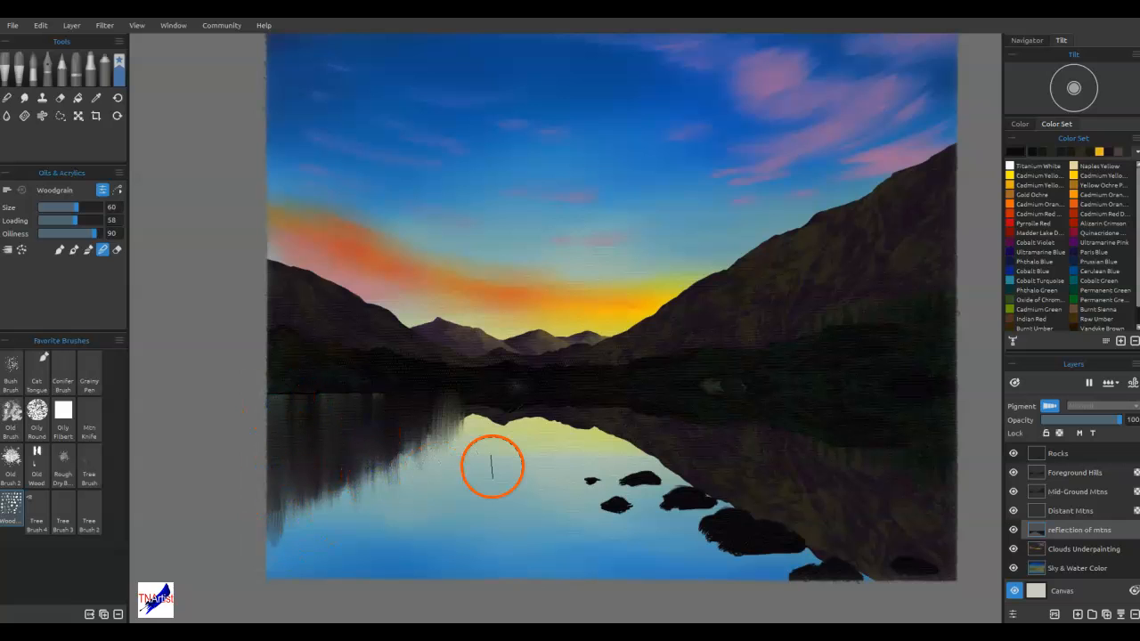
Blend the right mountain's reflection and the centre shoreline reflection into vertical streaks with the Woodgrain brush
{"action": "mouse_move", "coordinate": [938, 413]}
{"action": "left_mouse_down"}
{"action": "mouse_move", "coordinate": [943, 529]}
{"action": "mouse_move", "coordinate": [922, 508]}
{"action": "left_mouse_up"}
{"action": "left_click_drag", "start_coordinate": [944, 455], "coordinate": [928, 568]}
{"action": "left_click_drag", "start_coordinate": [930, 381], "coordinate": [905, 472]}
{"action": "mouse_move", "coordinate": [897, 390]}
{"action": "left_mouse_down"}
{"action": "mouse_move", "coordinate": [916, 477]}
{"action": "mouse_move", "coordinate": [935, 442]}
{"action": "left_mouse_up"}
{"action": "mouse_move", "coordinate": [938, 392]}
{"action": "left_mouse_down"}
{"action": "mouse_move", "coordinate": [936, 434]}
{"action": "mouse_move", "coordinate": [891, 345]}
{"action": "left_mouse_up"}
{"action": "mouse_move", "coordinate": [860, 534]}
{"action": "left_mouse_down"}
{"action": "mouse_move", "coordinate": [873, 559]}
{"action": "mouse_move", "coordinate": [868, 494]}
{"action": "mouse_move", "coordinate": [854, 546]}
{"action": "mouse_move", "coordinate": [828, 480]}
{"action": "mouse_move", "coordinate": [786, 544]}
{"action": "mouse_move", "coordinate": [773, 438]}
{"action": "mouse_move", "coordinate": [738, 550]}
{"action": "mouse_move", "coordinate": [721, 472]}
{"action": "mouse_move", "coordinate": [706, 507]}
{"action": "mouse_move", "coordinate": [675, 411]}
{"action": "mouse_move", "coordinate": [656, 465]}
{"action": "mouse_move", "coordinate": [611, 388]}
{"action": "mouse_move", "coordinate": [584, 465]}
{"action": "mouse_move", "coordinate": [546, 465]}
{"action": "mouse_move", "coordinate": [496, 402]}
{"action": "mouse_move", "coordinate": [474, 396]}
{"action": "mouse_move", "coordinate": [743, 513]}
{"action": "left_mouse_up"}
{"action": "left_click_drag", "start_coordinate": [786, 509], "coordinate": [787, 565]}
{"action": "left_click_drag", "start_coordinate": [634, 378], "coordinate": [642, 483]}
{"action": "left_click_drag", "start_coordinate": [639, 407], "coordinate": [650, 481]}
{"action": "mouse_move", "coordinate": [612, 439]}
{"action": "left_mouse_down"}
{"action": "mouse_move", "coordinate": [613, 481]}
{"action": "mouse_move", "coordinate": [583, 481]}
{"action": "left_mouse_up"}
{"action": "left_click_drag", "start_coordinate": [533, 420], "coordinate": [524, 473]}
{"action": "left_click_drag", "start_coordinate": [890, 587], "coordinate": [883, 592]}
{"action": "left_click_drag", "start_coordinate": [861, 426], "coordinate": [848, 494]}
{"action": "left_click_drag", "start_coordinate": [848, 410], "coordinate": [822, 489]}
{"action": "left_click_drag", "start_coordinate": [809, 413], "coordinate": [798, 463]}
{"action": "left_click_drag", "start_coordinate": [756, 392], "coordinate": [746, 469]}
{"action": "left_click_drag", "start_coordinate": [726, 385], "coordinate": [720, 424]}
{"action": "mouse_move", "coordinate": [622, 388]}
{"action": "left_mouse_down"}
{"action": "mouse_move", "coordinate": [615, 401]}
{"action": "mouse_move", "coordinate": [599, 397]}
{"action": "left_mouse_up"}
{"action": "mouse_move", "coordinate": [719, 392]}
{"action": "left_mouse_down"}
{"action": "mouse_move", "coordinate": [672, 420]}
{"action": "mouse_move", "coordinate": [736, 400]}
{"action": "mouse_move", "coordinate": [691, 398]}
{"action": "mouse_move", "coordinate": [731, 394]}
{"action": "mouse_move", "coordinate": [703, 399]}
{"action": "mouse_move", "coordinate": [731, 399]}
{"action": "mouse_move", "coordinate": [705, 415]}
{"action": "left_mouse_up"}
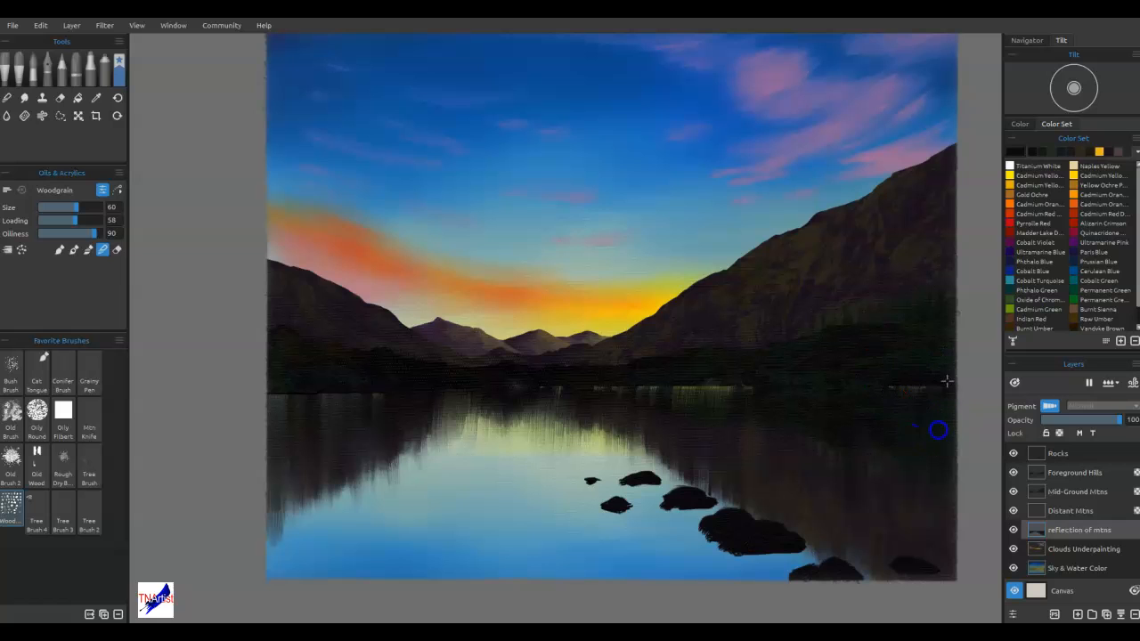
Rework the reflection around the rocks and below the right shore with upward and sideways Woodgrain blending strokes
{"action": "mouse_move", "coordinate": [755, 438]}
{"action": "left_mouse_down"}
{"action": "mouse_move", "coordinate": [725, 407]}
{"action": "mouse_move", "coordinate": [706, 435]}
{"action": "mouse_move", "coordinate": [698, 397]}
{"action": "left_mouse_up"}
{"action": "mouse_move", "coordinate": [632, 382]}
{"action": "left_mouse_down"}
{"action": "mouse_move", "coordinate": [594, 395]}
{"action": "mouse_move", "coordinate": [513, 389]}
{"action": "mouse_move", "coordinate": [473, 416]}
{"action": "mouse_move", "coordinate": [325, 414]}
{"action": "mouse_move", "coordinate": [422, 496]}
{"action": "left_mouse_up"}
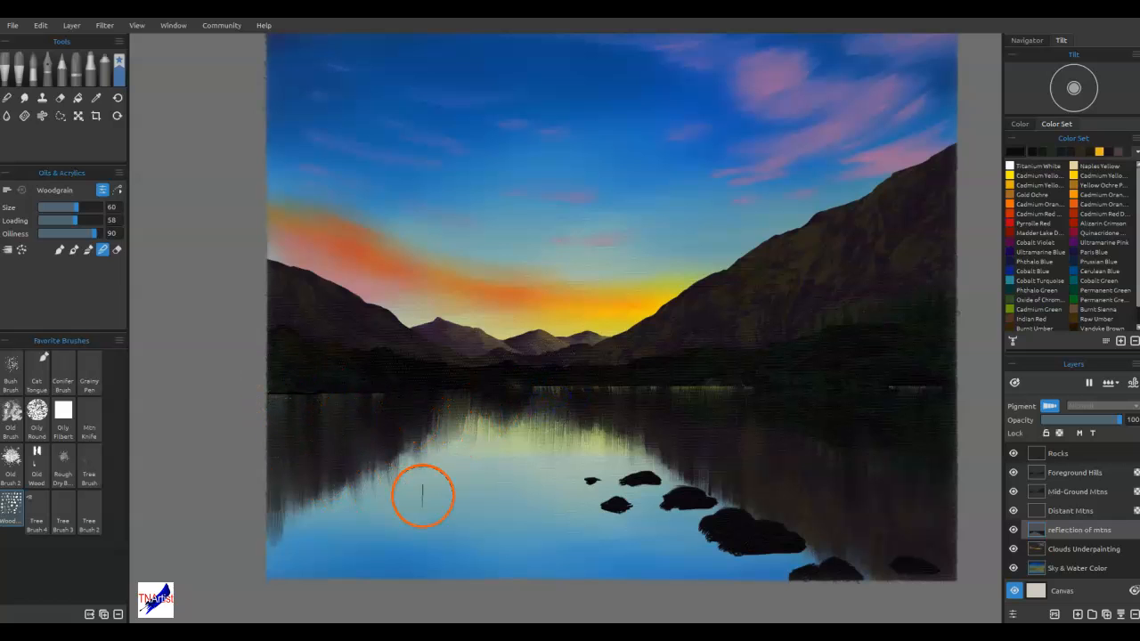
{"action": "mouse_move", "coordinate": [709, 530]}
{"action": "left_mouse_down"}
{"action": "mouse_move", "coordinate": [712, 437]}
{"action": "mouse_move", "coordinate": [681, 522]}
{"action": "mouse_move", "coordinate": [696, 446]}
{"action": "left_mouse_up"}
{"action": "left_click_drag", "start_coordinate": [841, 589], "coordinate": [857, 486]}
{"action": "mouse_move", "coordinate": [867, 577]}
{"action": "left_mouse_down"}
{"action": "mouse_move", "coordinate": [828, 516]}
{"action": "mouse_move", "coordinate": [820, 469]}
{"action": "mouse_move", "coordinate": [791, 472]}
{"action": "left_mouse_up"}
{"action": "left_click_drag", "start_coordinate": [801, 525], "coordinate": [785, 444]}
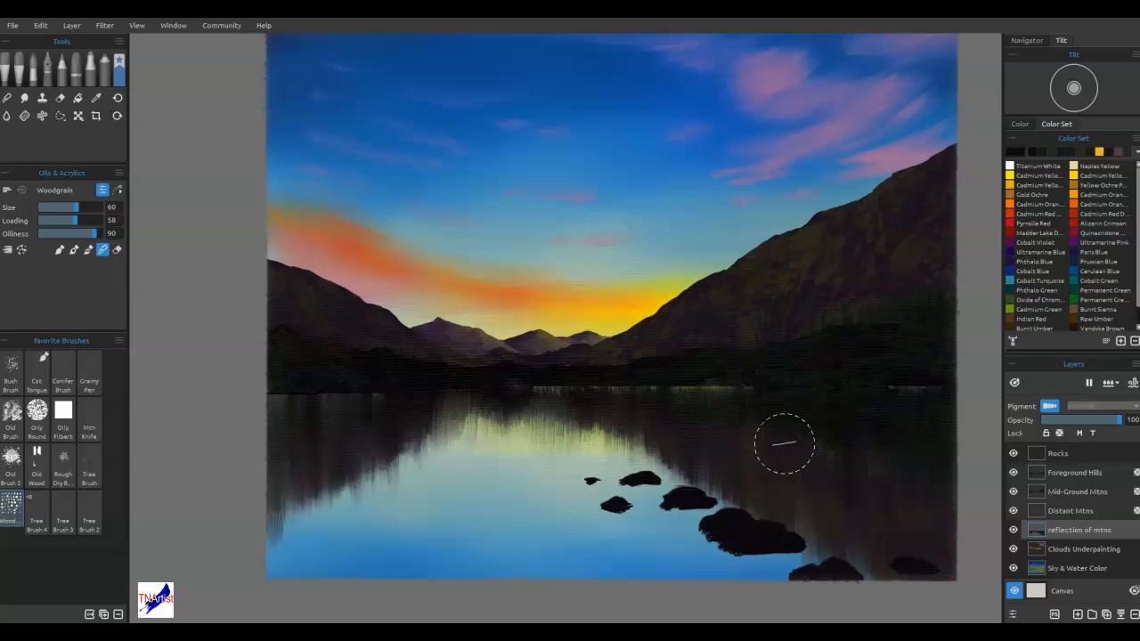
{"action": "mouse_move", "coordinate": [937, 469]}
{"action": "left_mouse_down"}
{"action": "mouse_move", "coordinate": [926, 425]}
{"action": "mouse_move", "coordinate": [954, 407]}
{"action": "left_mouse_up"}
{"action": "mouse_move", "coordinate": [886, 426]}
{"action": "left_mouse_down"}
{"action": "mouse_move", "coordinate": [872, 396]}
{"action": "mouse_move", "coordinate": [845, 426]}
{"action": "mouse_move", "coordinate": [829, 416]}
{"action": "mouse_move", "coordinate": [783, 429]}
{"action": "mouse_move", "coordinate": [757, 406]}
{"action": "mouse_move", "coordinate": [762, 438]}
{"action": "mouse_move", "coordinate": [744, 435]}
{"action": "mouse_move", "coordinate": [752, 397]}
{"action": "mouse_move", "coordinate": [834, 471]}
{"action": "left_mouse_up"}
{"action": "mouse_move", "coordinate": [731, 427]}
{"action": "left_mouse_down"}
{"action": "mouse_move", "coordinate": [655, 398]}
{"action": "mouse_move", "coordinate": [929, 433]}
{"action": "mouse_move", "coordinate": [412, 412]}
{"action": "mouse_move", "coordinate": [344, 389]}
{"action": "mouse_move", "coordinate": [854, 461]}
{"action": "left_mouse_up"}
{"action": "mouse_move", "coordinate": [854, 461]}
{"action": "left_mouse_down"}
{"action": "mouse_move", "coordinate": [905, 430]}
{"action": "mouse_move", "coordinate": [855, 399]}
{"action": "mouse_move", "coordinate": [941, 433]}
{"action": "left_mouse_up"}
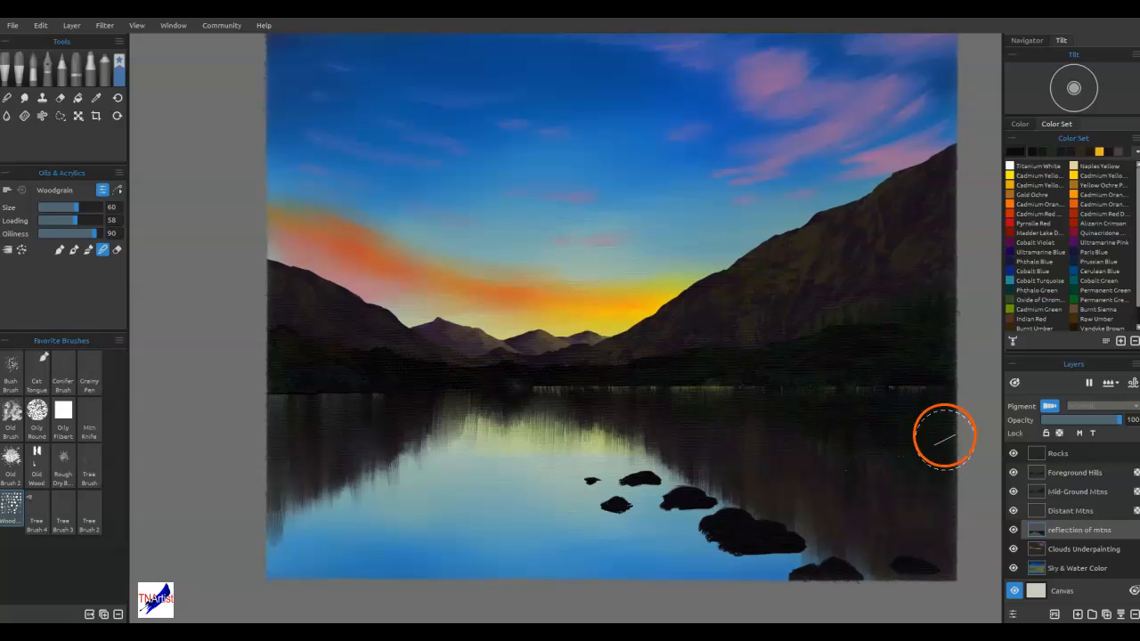
Duplicate the "reflection of mtns" layer and add a new empty layer directly above Clouds Underpainting
{"action": "left_click", "coordinate": [1107, 615]}
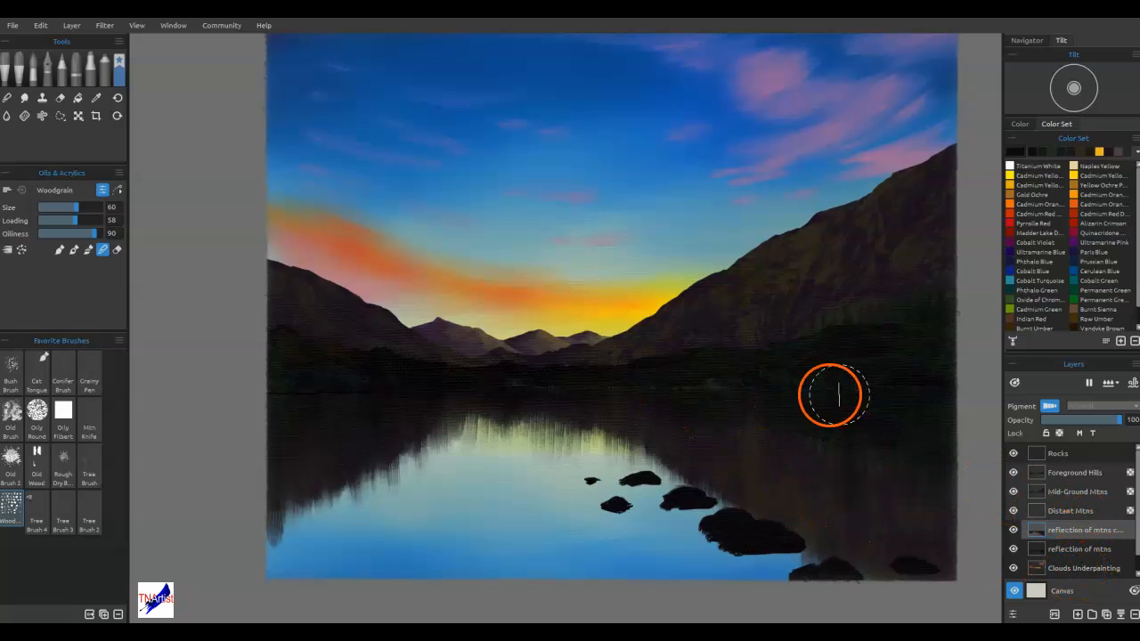
{"action": "left_click", "coordinate": [1081, 548]}
{"action": "left_click", "coordinate": [1078, 570]}
{"action": "left_click", "coordinate": [1077, 613]}
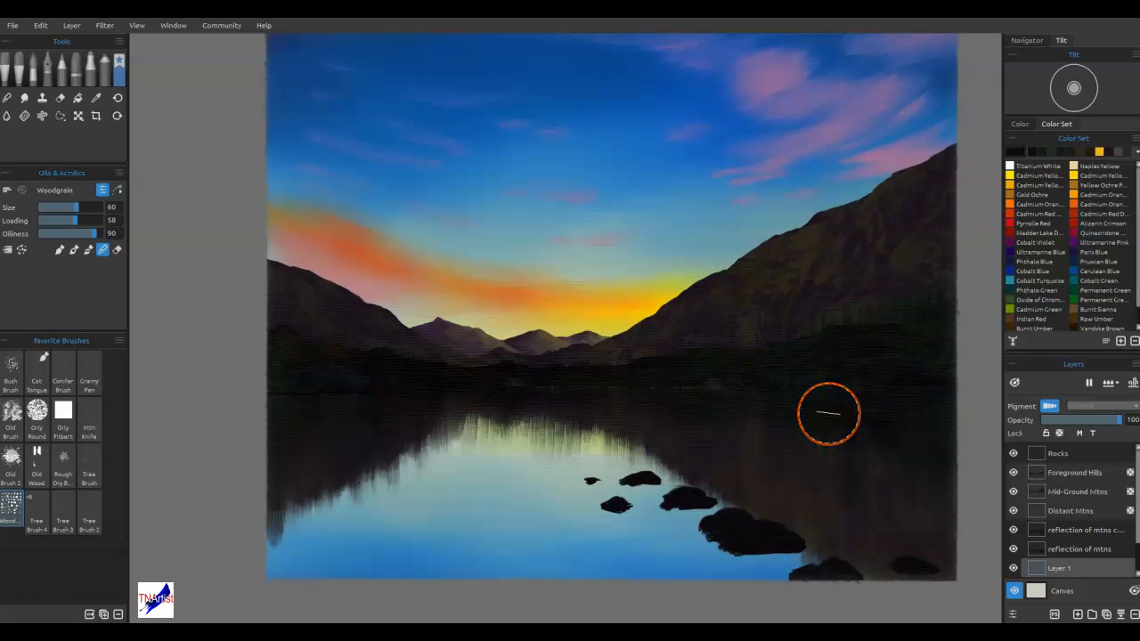
Sample the dark colour along the right shoreline and choose the Old Brush at size 35
{"action": "key", "text": "i"}
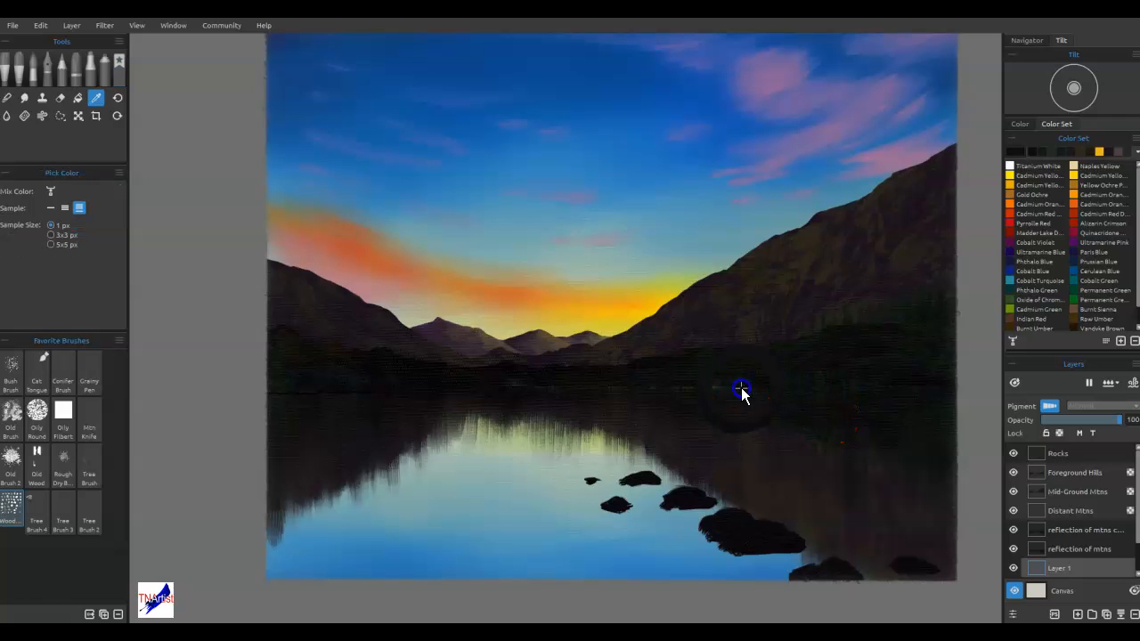
{"action": "left_click", "coordinate": [746, 386]}
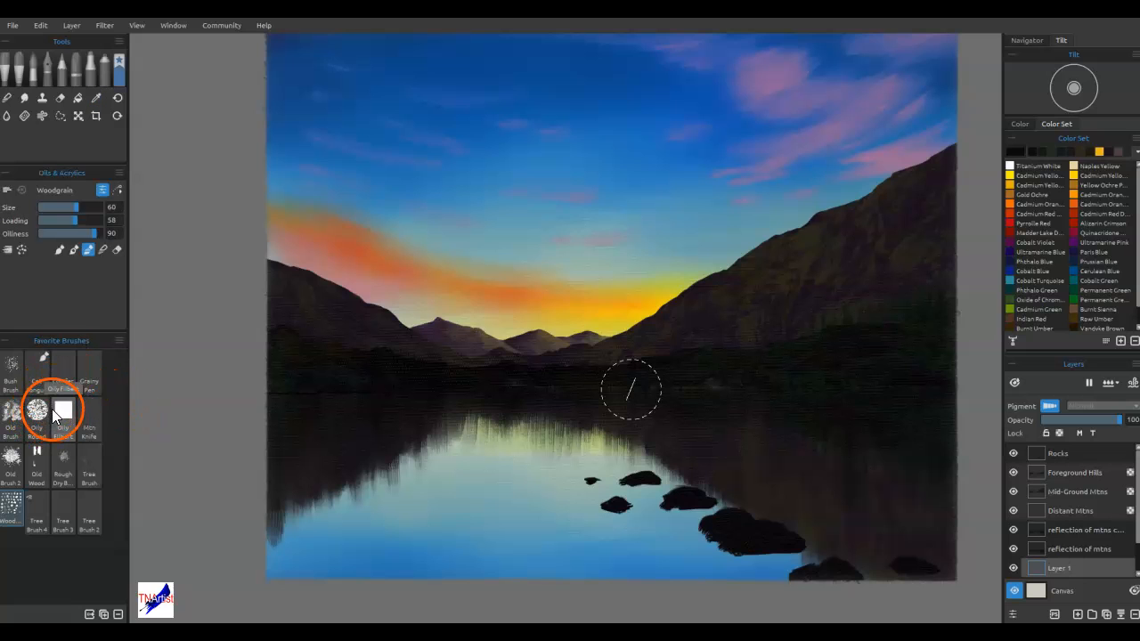
{"action": "left_click", "coordinate": [11, 372]}
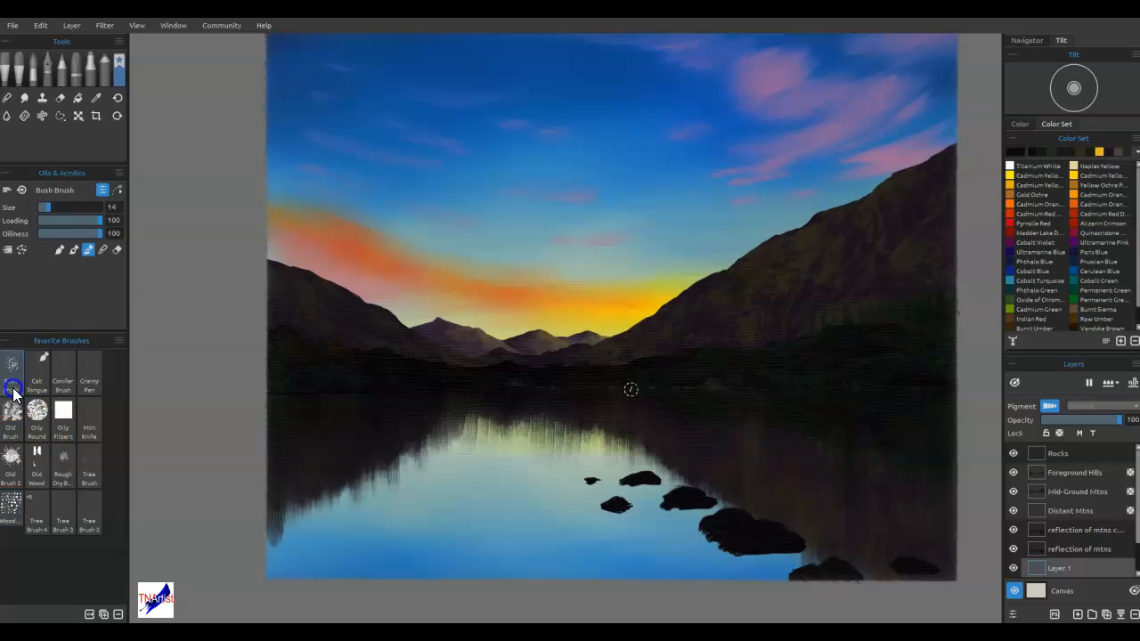
{"action": "left_click", "coordinate": [17, 421]}
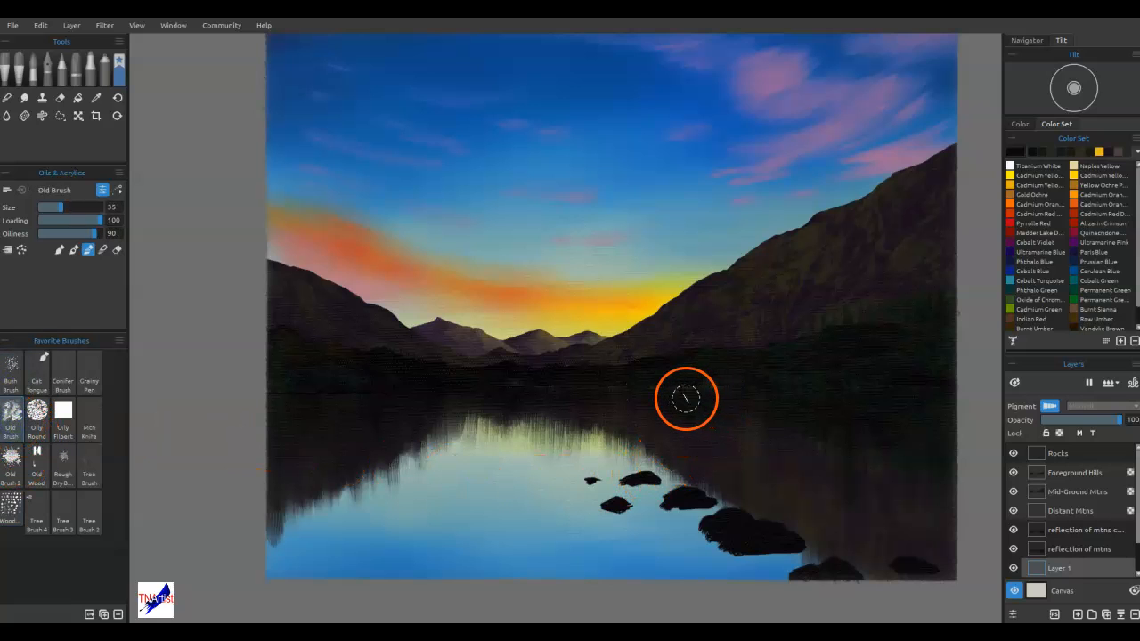
Try dark horizontal strokes below the right shoreline with the Old Brush, testing oiliness values of 1 and 98
{"action": "mouse_move", "coordinate": [684, 394]}
{"action": "left_mouse_down"}
{"action": "mouse_move", "coordinate": [718, 389]}
{"action": "mouse_move", "coordinate": [681, 398]}
{"action": "left_mouse_up"}
{"action": "left_click_drag", "start_coordinate": [682, 398], "coordinate": [768, 396]}
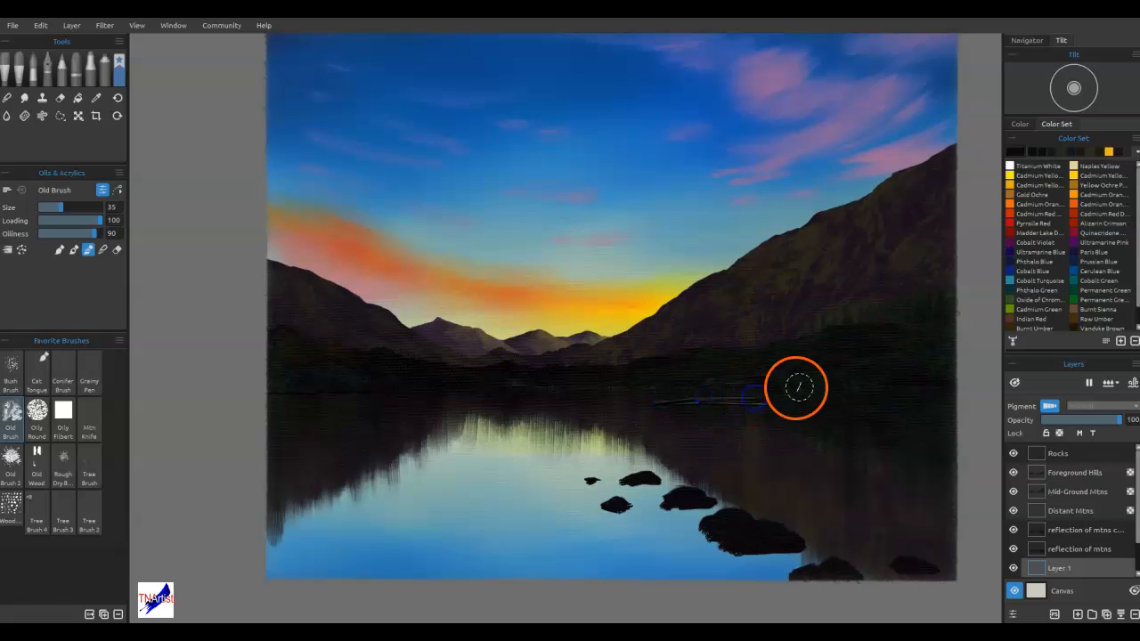
{"action": "key", "text": "ctrl+z"}
{"action": "key", "text": "ctrl+z"}
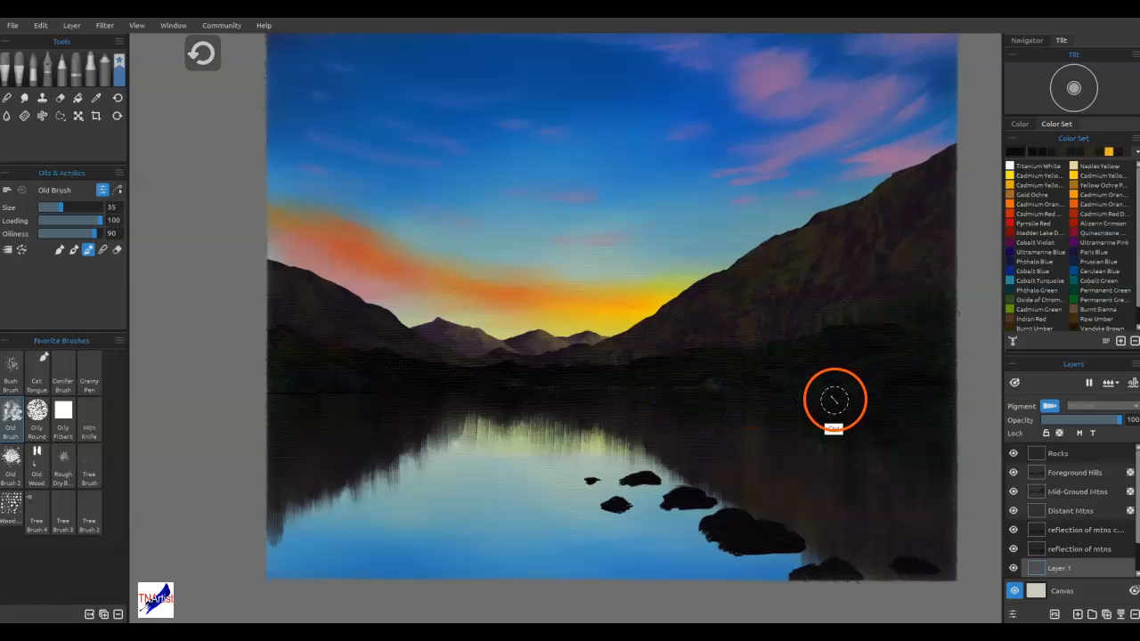
{"action": "left_click", "coordinate": [46, 233]}
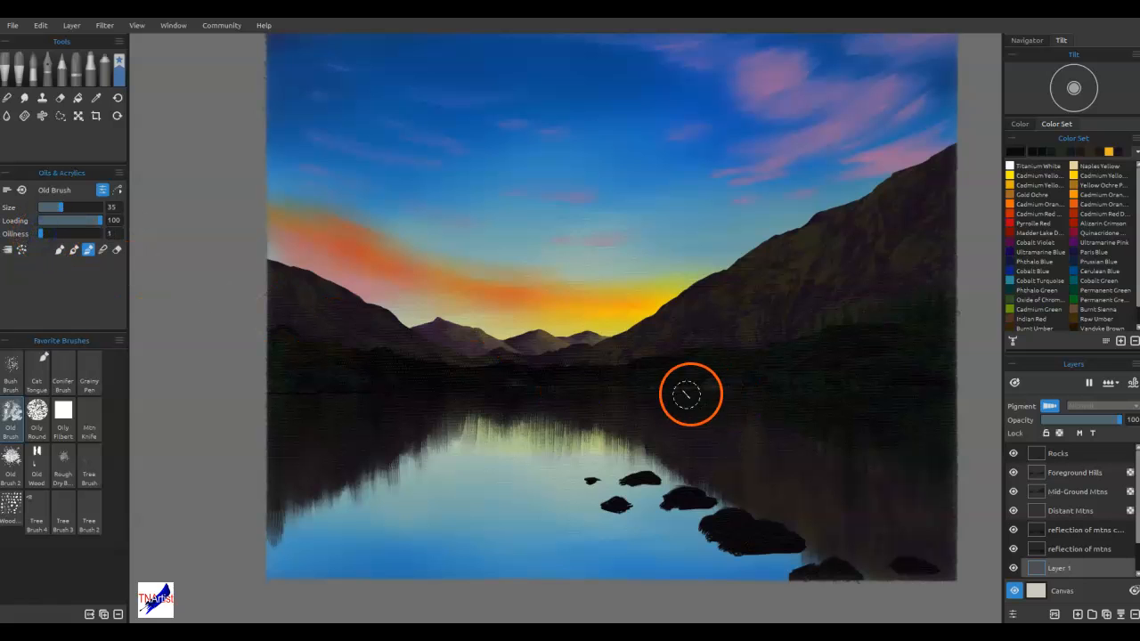
{"action": "key", "text": "ctrl+z"}
{"action": "left_click_drag", "start_coordinate": [40, 234], "coordinate": [98, 232]}
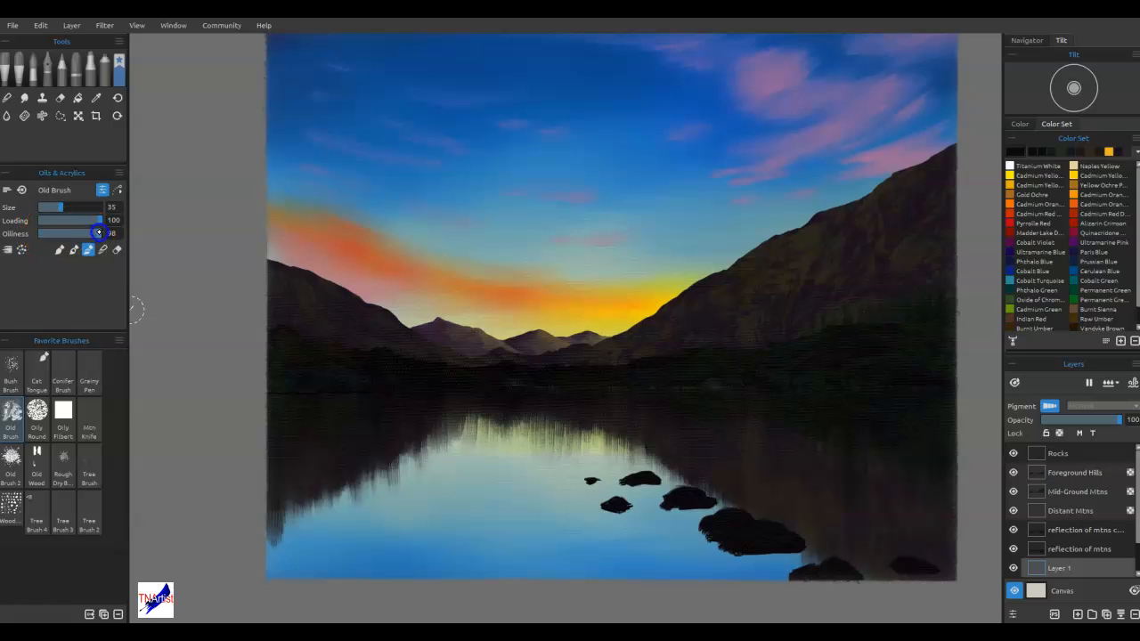
Darken the waterline along the centre and right shore with horizontal strokes of the Dry marker at size 20, opacity 55
{"action": "left_click", "coordinate": [93, 74]}
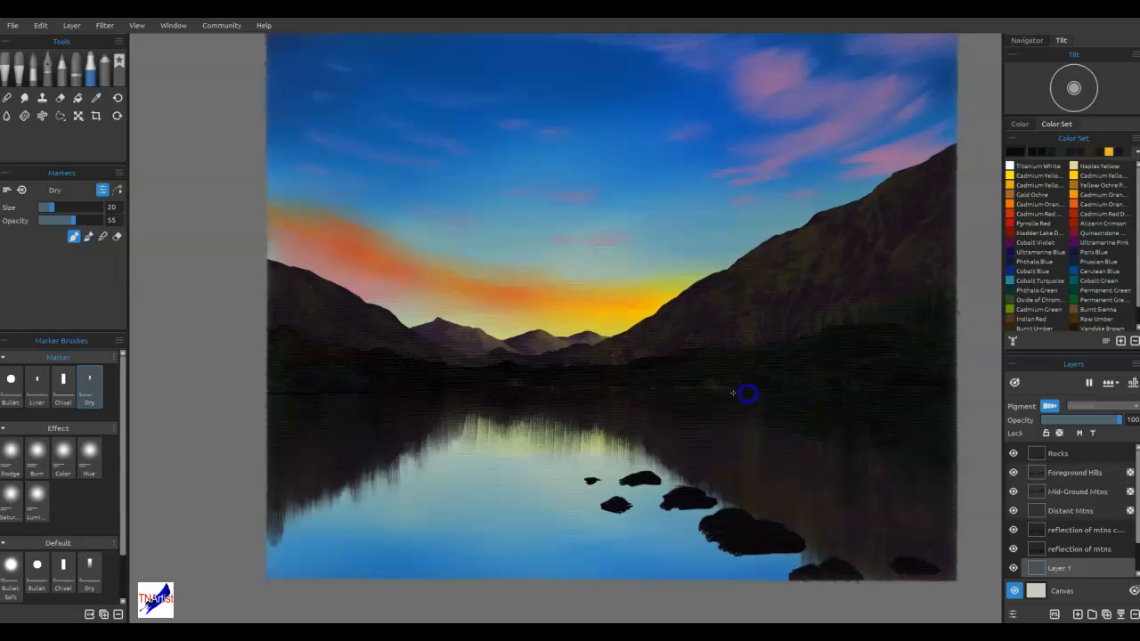
{"action": "left_click_drag", "start_coordinate": [555, 390], "coordinate": [466, 390]}
{"action": "left_click_drag", "start_coordinate": [651, 394], "coordinate": [814, 400]}
{"action": "left_click_drag", "start_coordinate": [940, 387], "coordinate": [949, 388]}
Merge both "reflection of mtns" layers and Layer 1 into one layer
{"action": "left_click", "coordinate": [1103, 532]}
{"action": "left_click", "coordinate": [1090, 550], "text": "ctrl"}
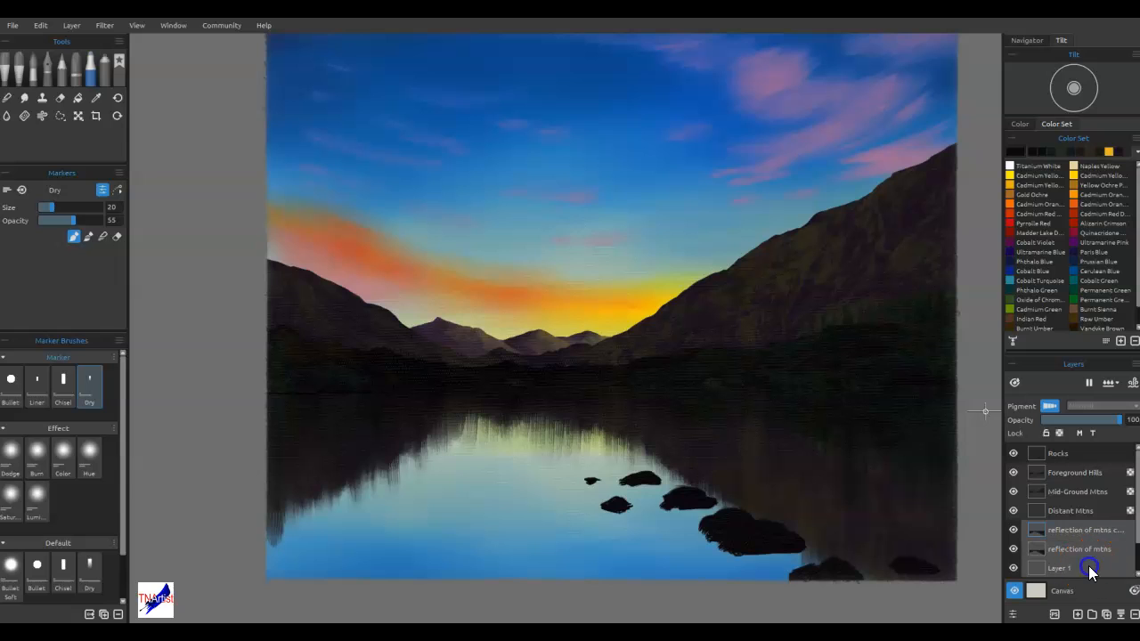
{"action": "left_click", "coordinate": [1121, 614]}
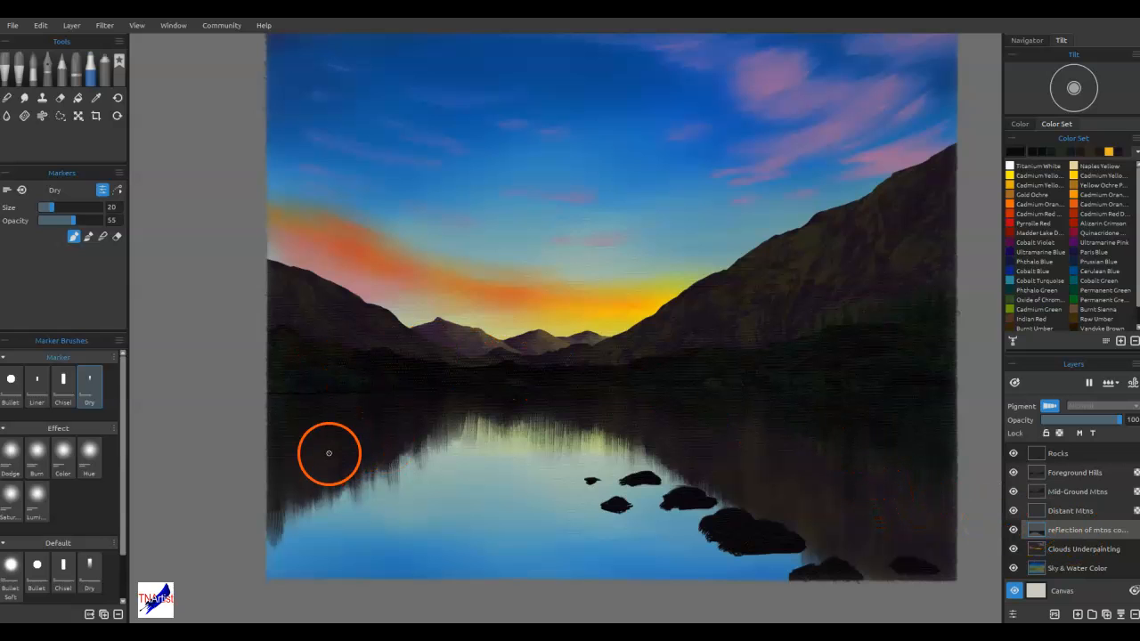
Try blending the lower left edge of the mountain reflection upward with the Dry marker
{"action": "left_click", "coordinate": [103, 236]}
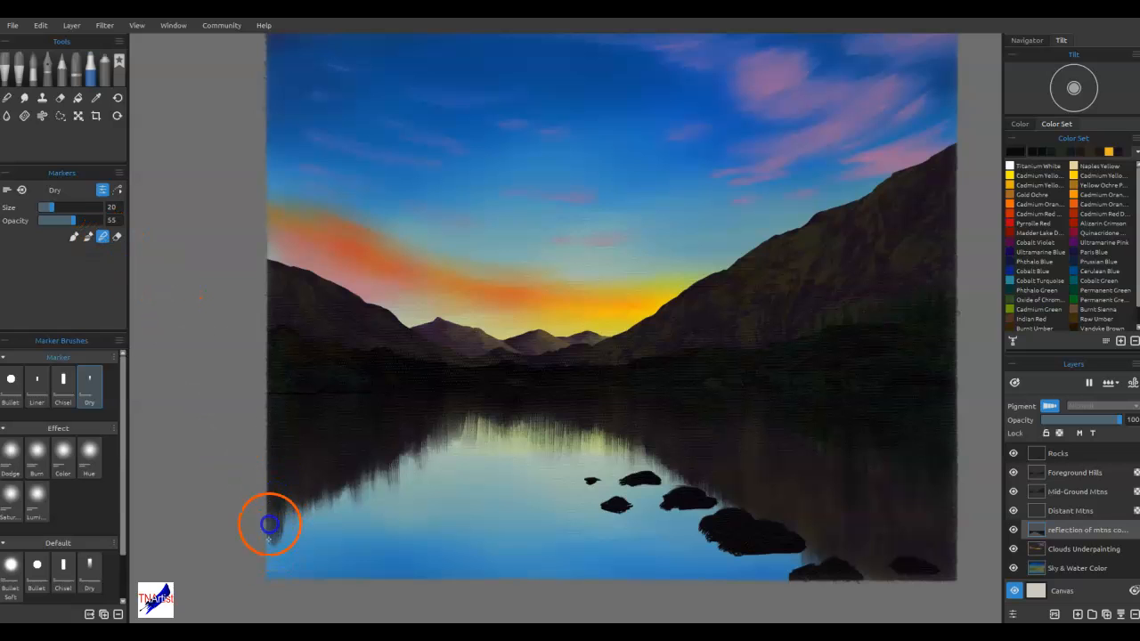
{"action": "left_click_drag", "start_coordinate": [276, 502], "coordinate": [278, 477]}
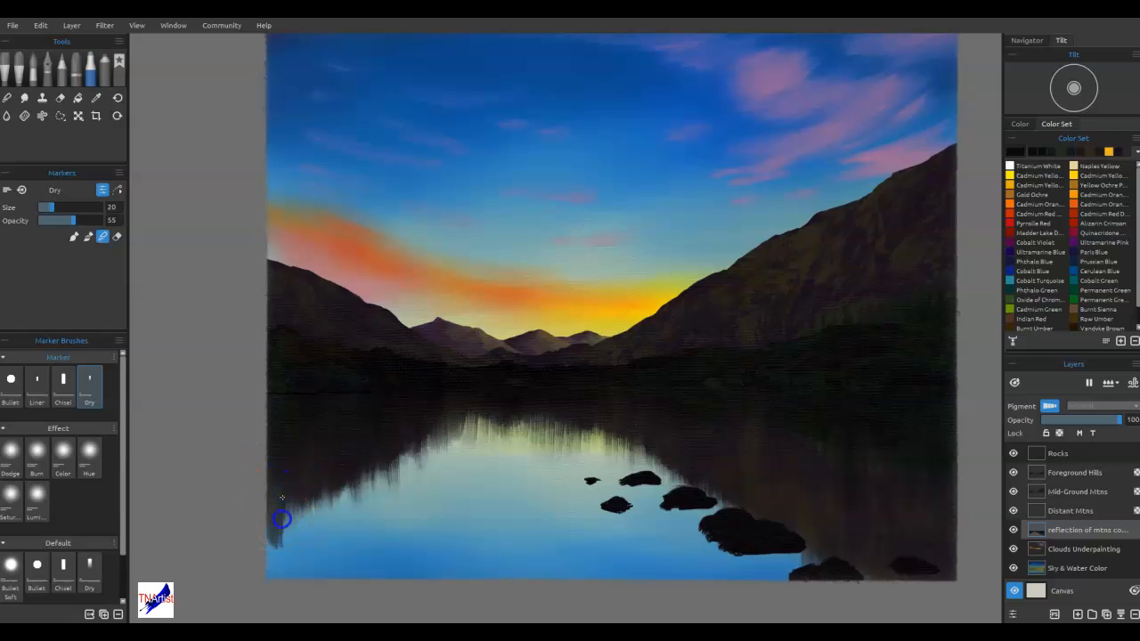
{"action": "left_click_drag", "start_coordinate": [273, 545], "coordinate": [268, 507]}
{"action": "key", "text": "ctrl+z"}
{"action": "key", "text": "ctrl+z"}
{"action": "key", "text": "ctrl+z"}
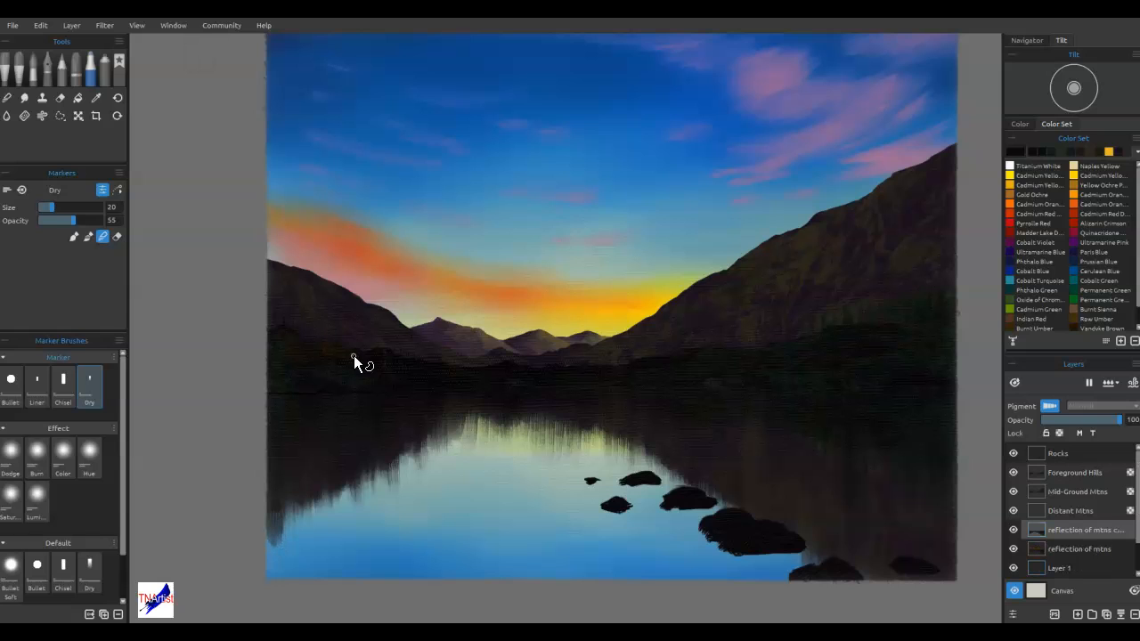
{"action": "key", "text": "ctrl+z"}
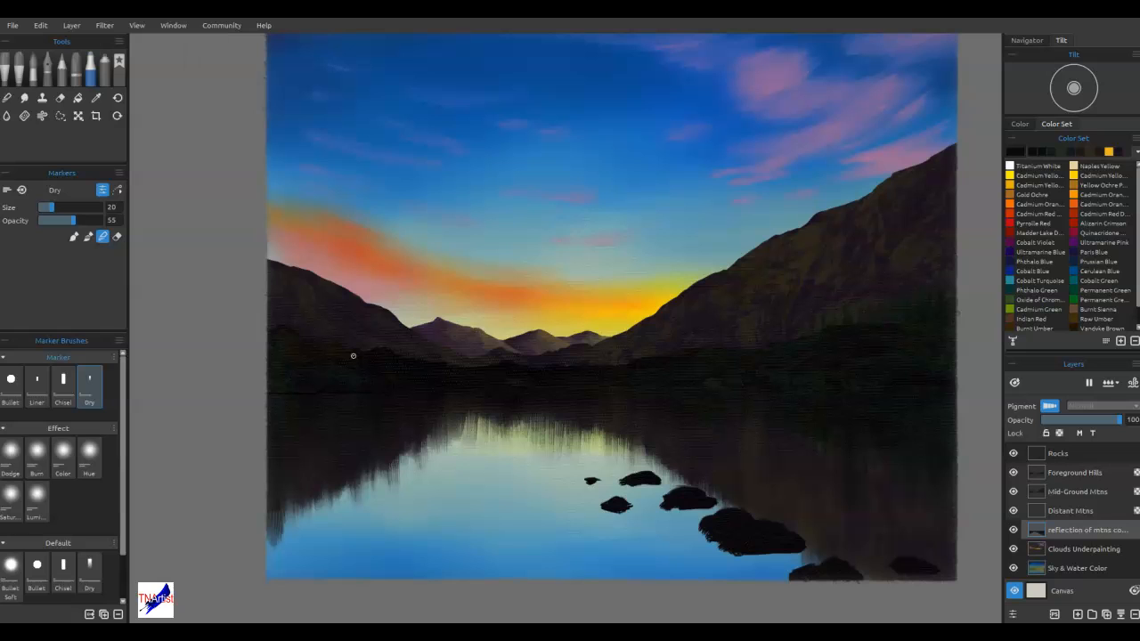
{"action": "mouse_move", "coordinate": [731, 476]}
{"action": "left_mouse_down"}
{"action": "mouse_move", "coordinate": [781, 523]}
{"action": "mouse_move", "coordinate": [809, 478]}
{"action": "mouse_move", "coordinate": [797, 415]}
{"action": "mouse_move", "coordinate": [851, 383]}
{"action": "mouse_move", "coordinate": [815, 395]}
{"action": "left_mouse_up"}
{"action": "mouse_move", "coordinate": [815, 394]}
{"action": "left_mouse_down"}
{"action": "mouse_move", "coordinate": [715, 422]}
{"action": "mouse_move", "coordinate": [820, 426]}
{"action": "mouse_move", "coordinate": [749, 435]}
{"action": "mouse_move", "coordinate": [801, 462]}
{"action": "left_mouse_up"}
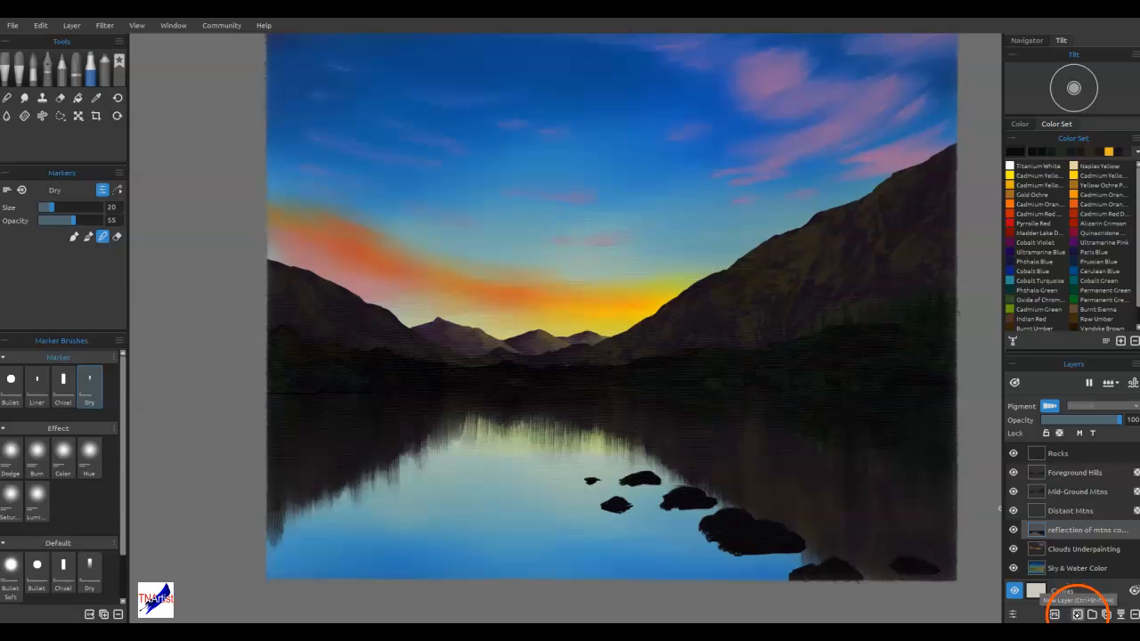
Add a new layer above Foreground Hills and place the Ocean Waves stencil from the Water group on the canvas
{"action": "left_click", "coordinate": [1074, 472]}
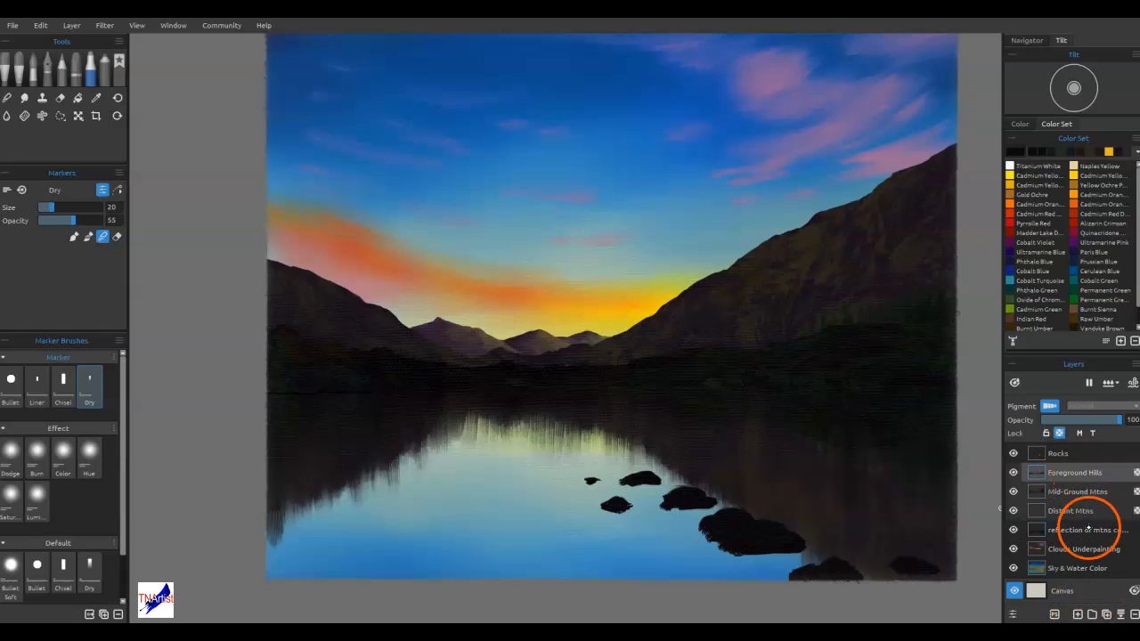
{"action": "left_click", "coordinate": [1078, 614]}
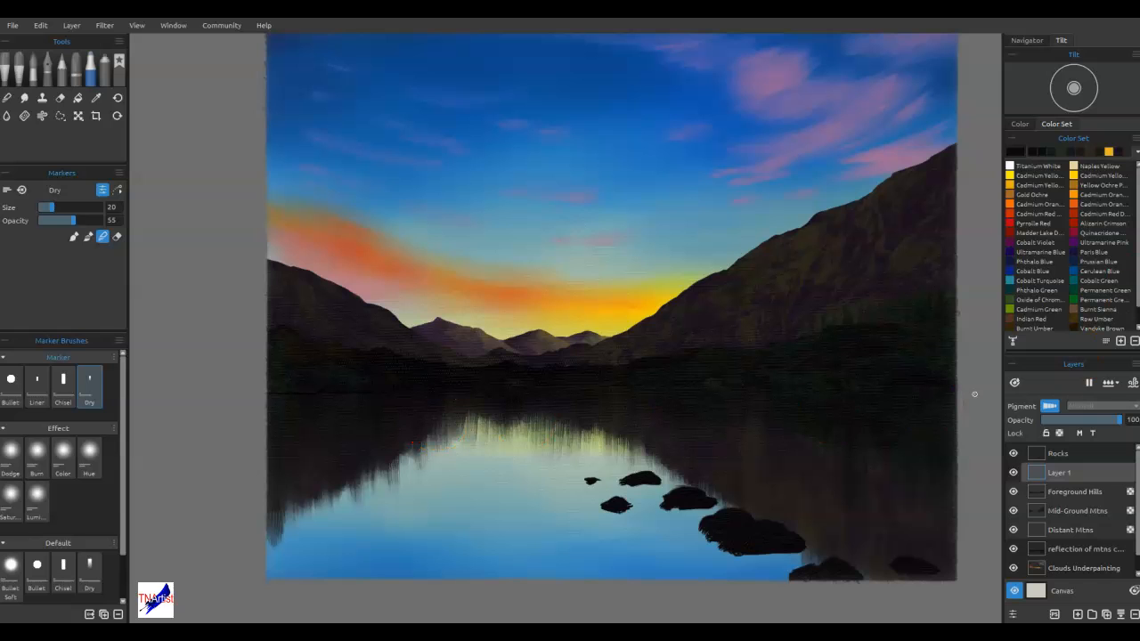
{"action": "left_click_drag", "start_coordinate": [1131, 151], "coordinate": [480, 288]}
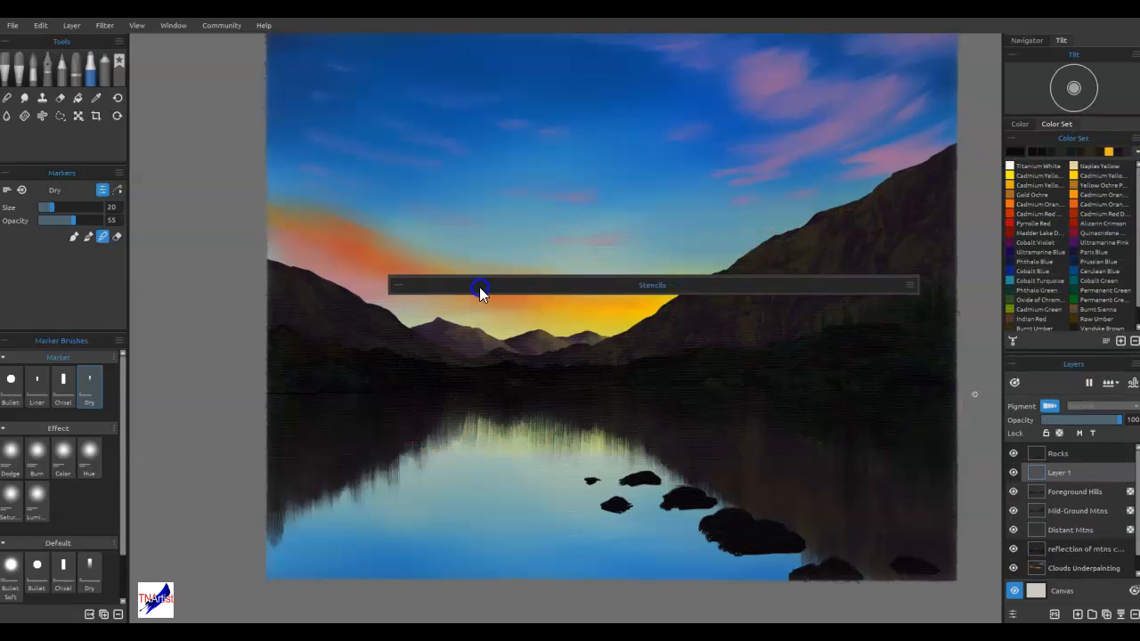
{"action": "left_click", "coordinate": [394, 286]}
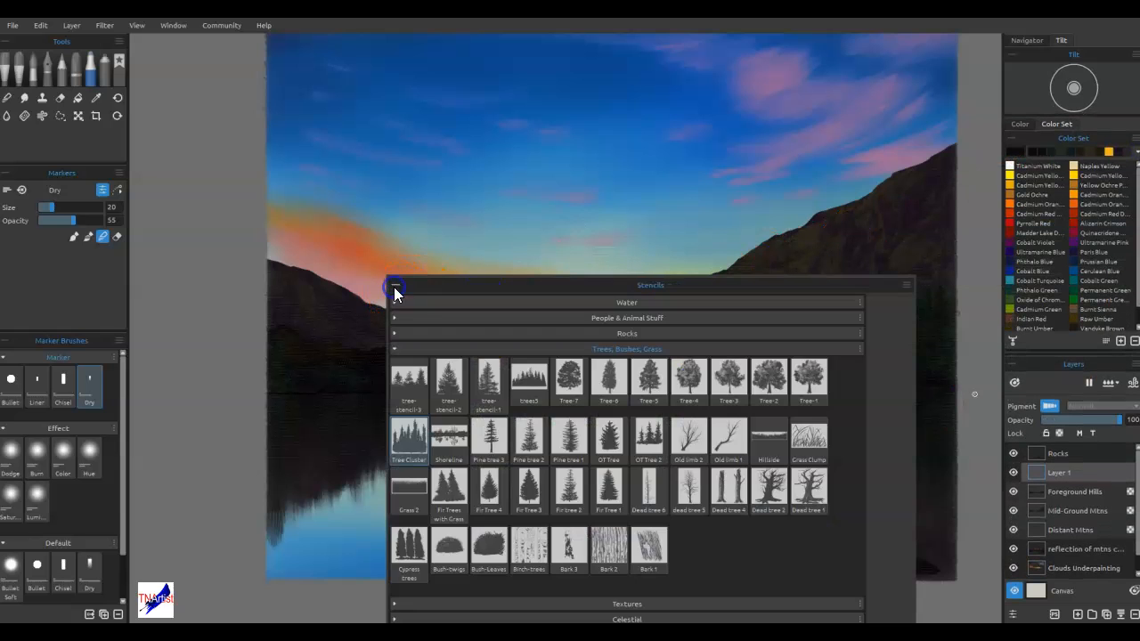
{"action": "left_click", "coordinate": [393, 348]}
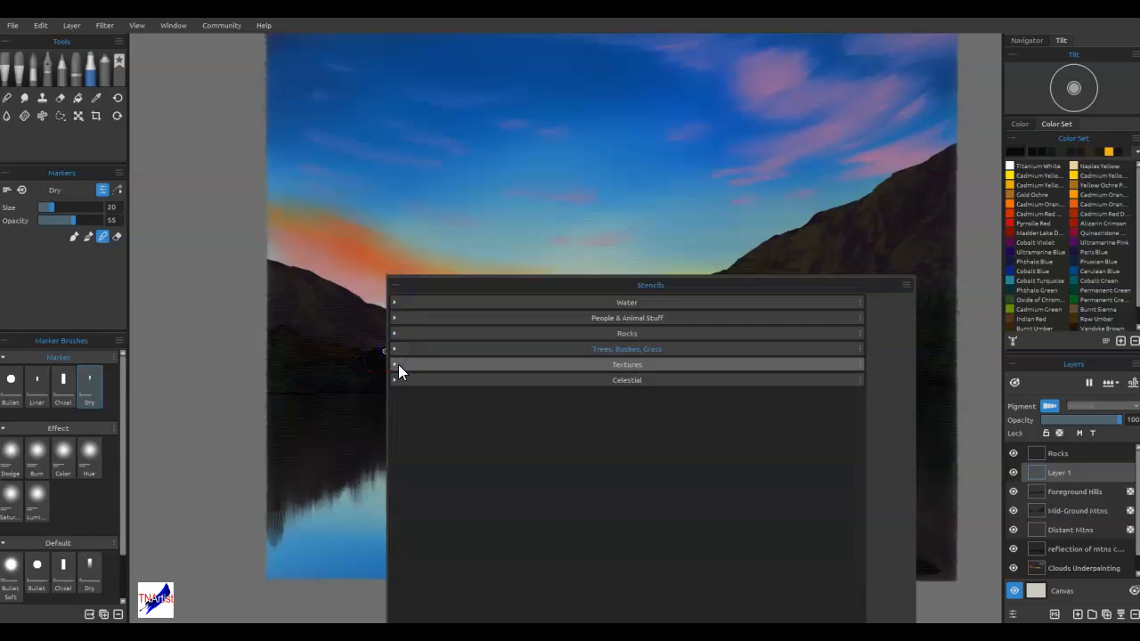
{"action": "left_click", "coordinate": [396, 303]}
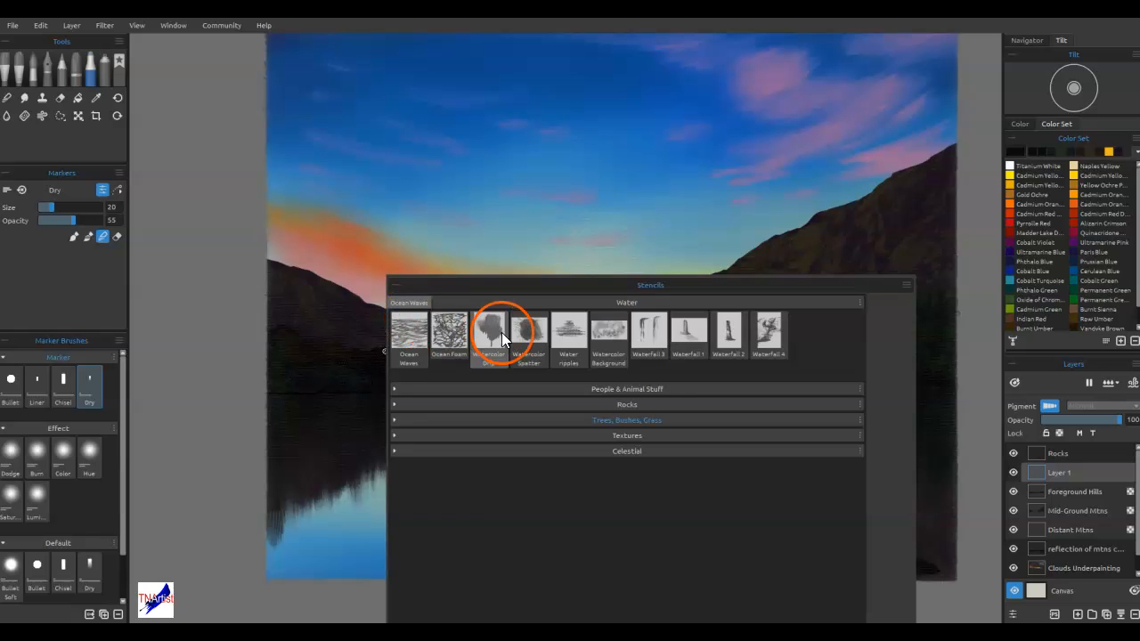
{"action": "left_click", "coordinate": [409, 334]}
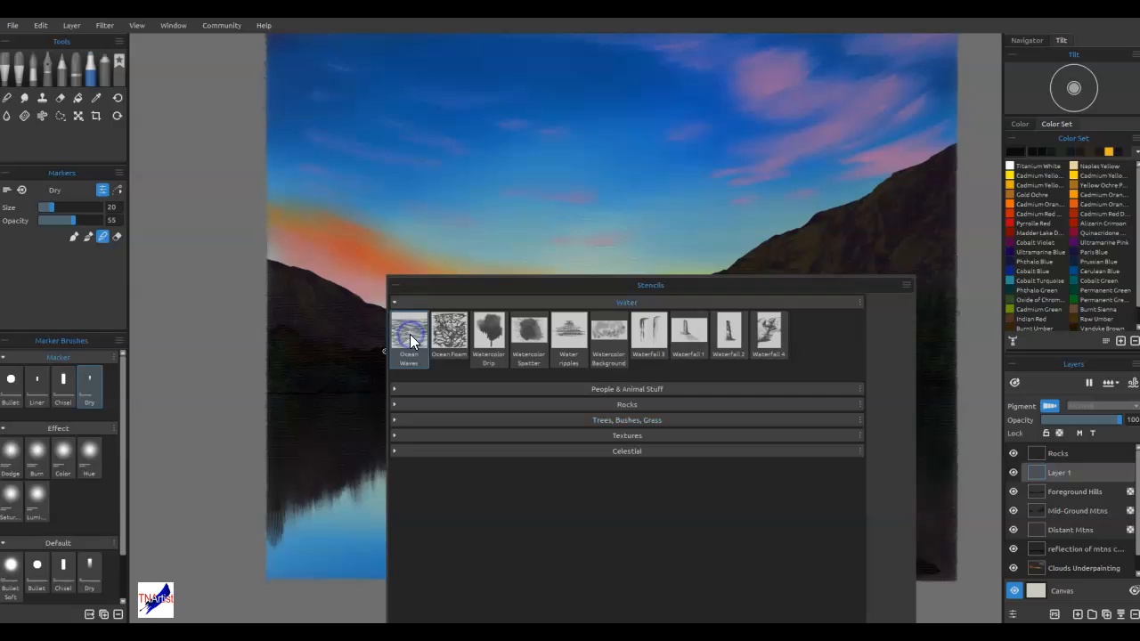
{"action": "left_click_drag", "start_coordinate": [655, 286], "coordinate": [1139, 588]}
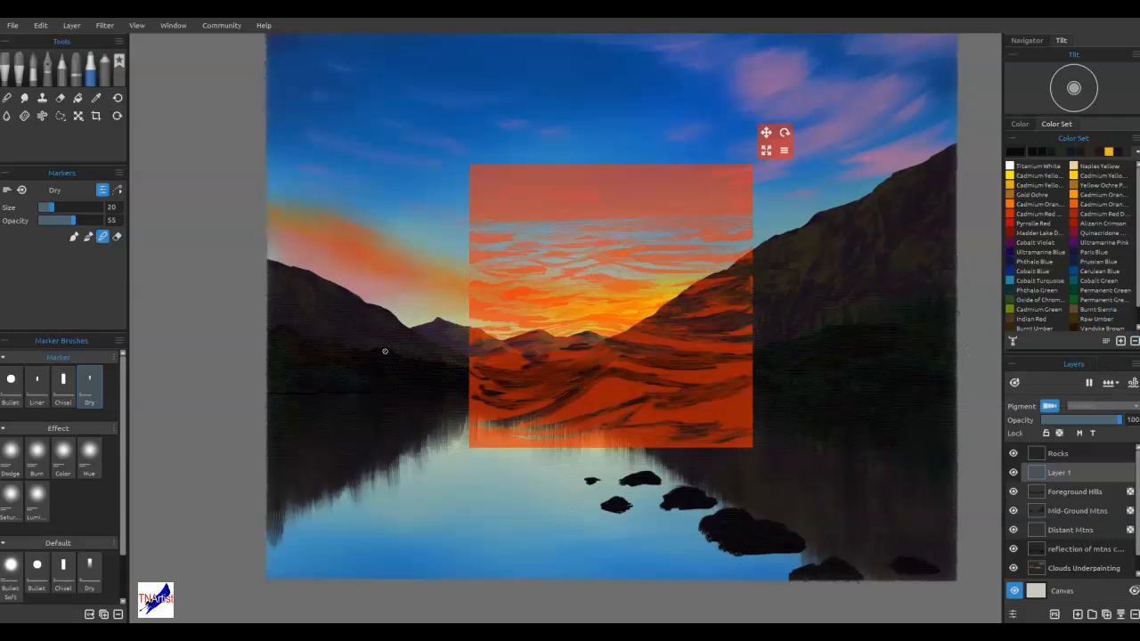
Unlock the stencil's size ratio, stretch it into a flat band wider than the canvas and move it over the lake
{"action": "left_click", "coordinate": [783, 152]}
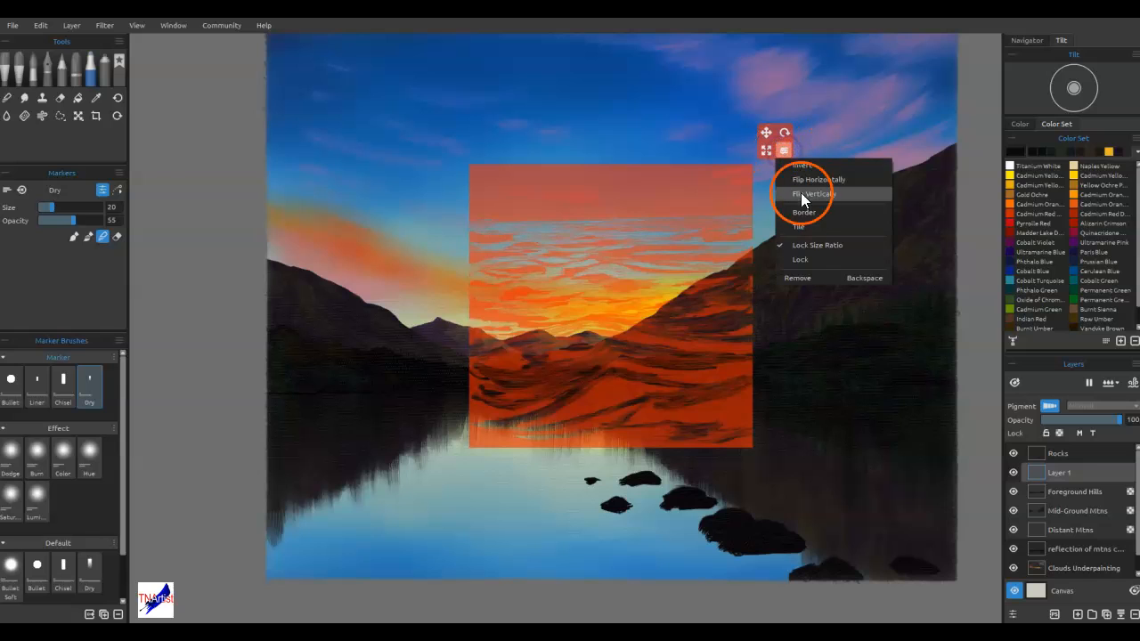
{"action": "left_click", "coordinate": [804, 242]}
{"action": "left_click", "coordinate": [767, 147]}
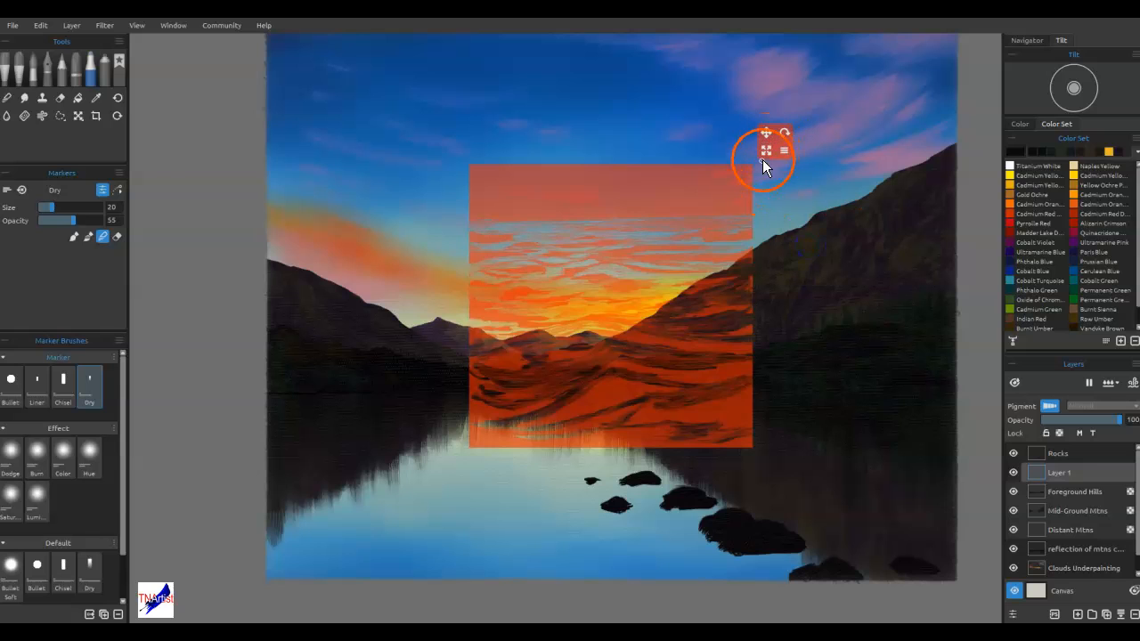
{"action": "left_click_drag", "start_coordinate": [766, 151], "coordinate": [1025, 205]}
{"action": "left_click_drag", "start_coordinate": [818, 247], "coordinate": [814, 245]}
{"action": "scroll", "coordinate": [806, 227], "scroll_direction": "down", "scroll_amount": 2}
{"action": "mouse_move", "coordinate": [833, 185]}
{"action": "left_mouse_down"}
{"action": "mouse_move", "coordinate": [624, 246]}
{"action": "mouse_move", "coordinate": [722, 240]}
{"action": "left_mouse_up"}
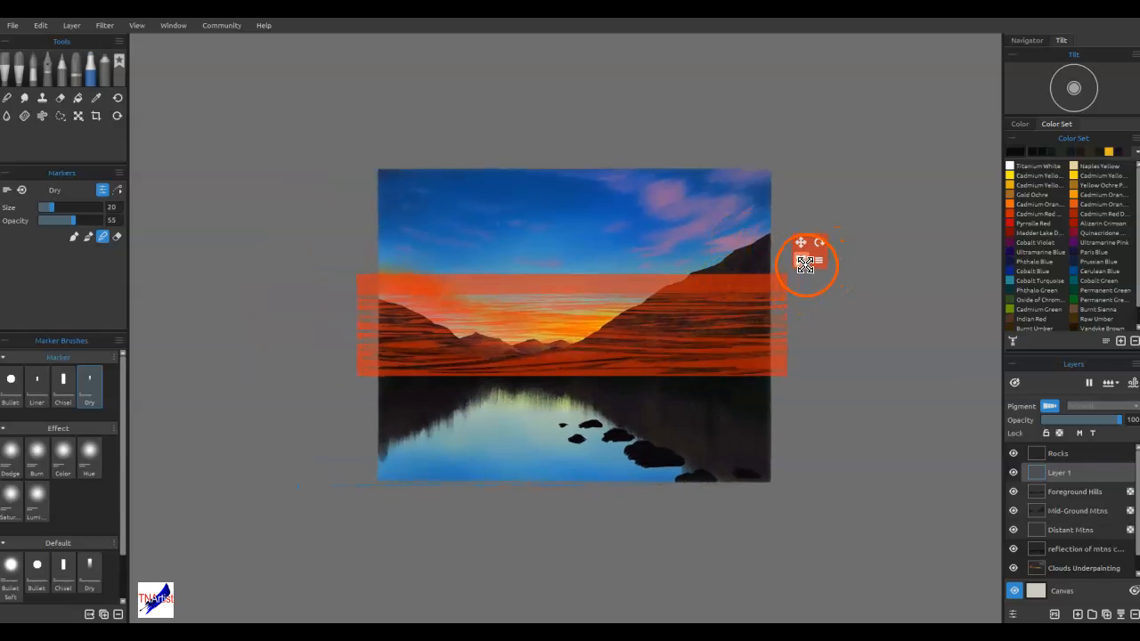
{"action": "mouse_move", "coordinate": [805, 260]}
{"action": "left_mouse_down"}
{"action": "mouse_move", "coordinate": [839, 265]}
{"action": "mouse_move", "coordinate": [838, 255]}
{"action": "mouse_move", "coordinate": [843, 266]}
{"action": "mouse_move", "coordinate": [832, 372]}
{"action": "mouse_move", "coordinate": [832, 313]}
{"action": "left_mouse_up"}
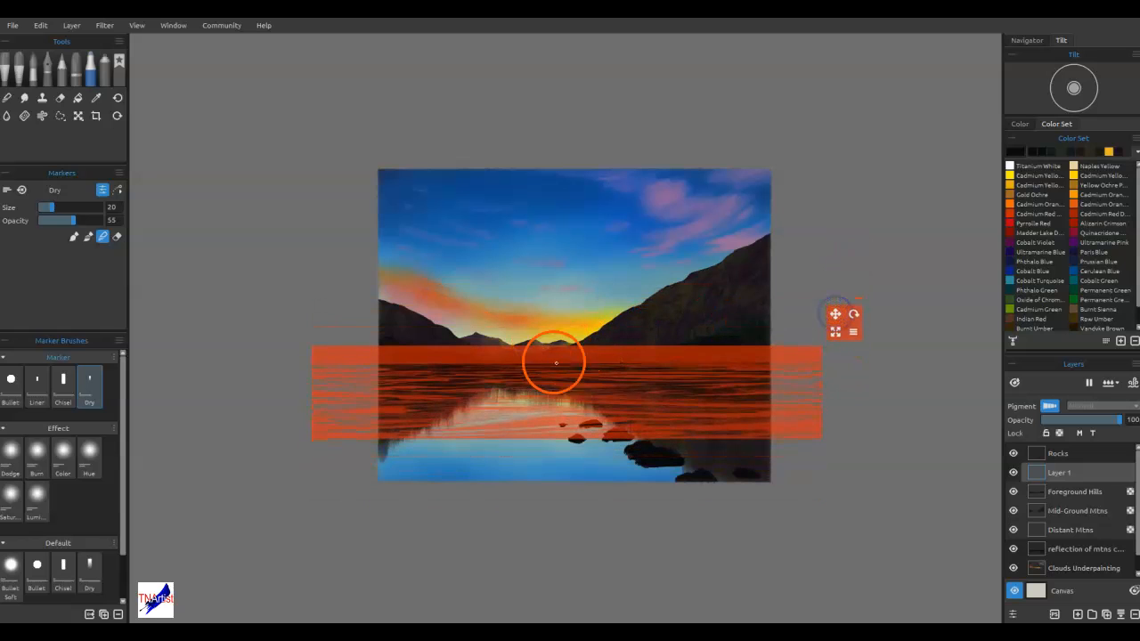
Lock the stencil's size ratio, enlarge it to cover the whole lake and align the top of its waves with the shoreline
{"action": "left_click", "coordinate": [855, 333]}
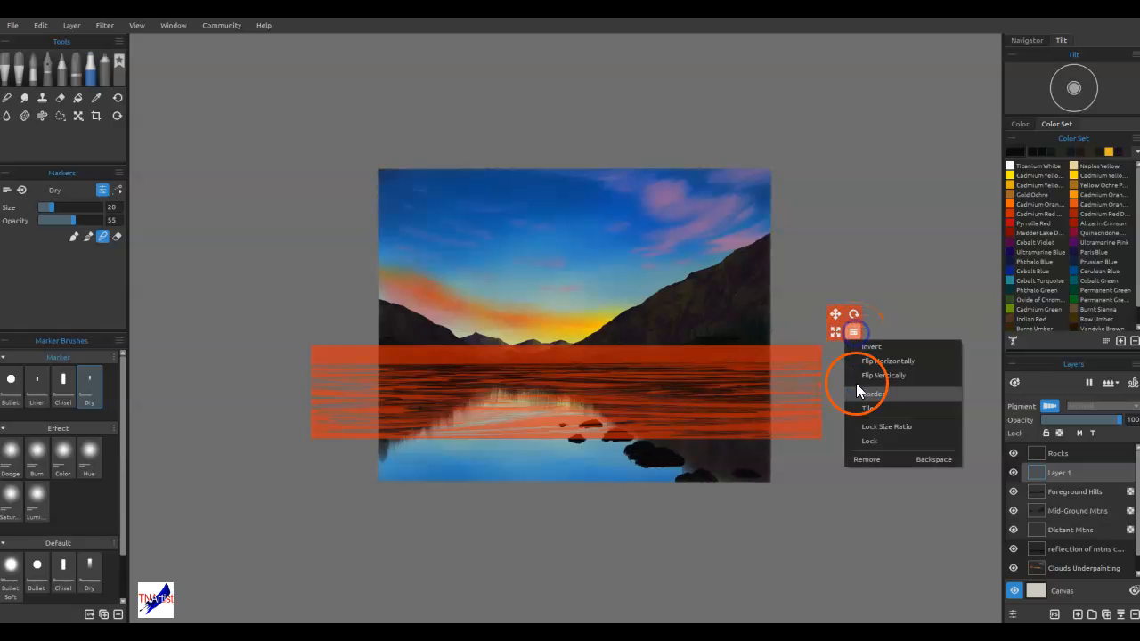
{"action": "left_click", "coordinate": [870, 430]}
{"action": "left_click_drag", "start_coordinate": [835, 332], "coordinate": [1128, 224]}
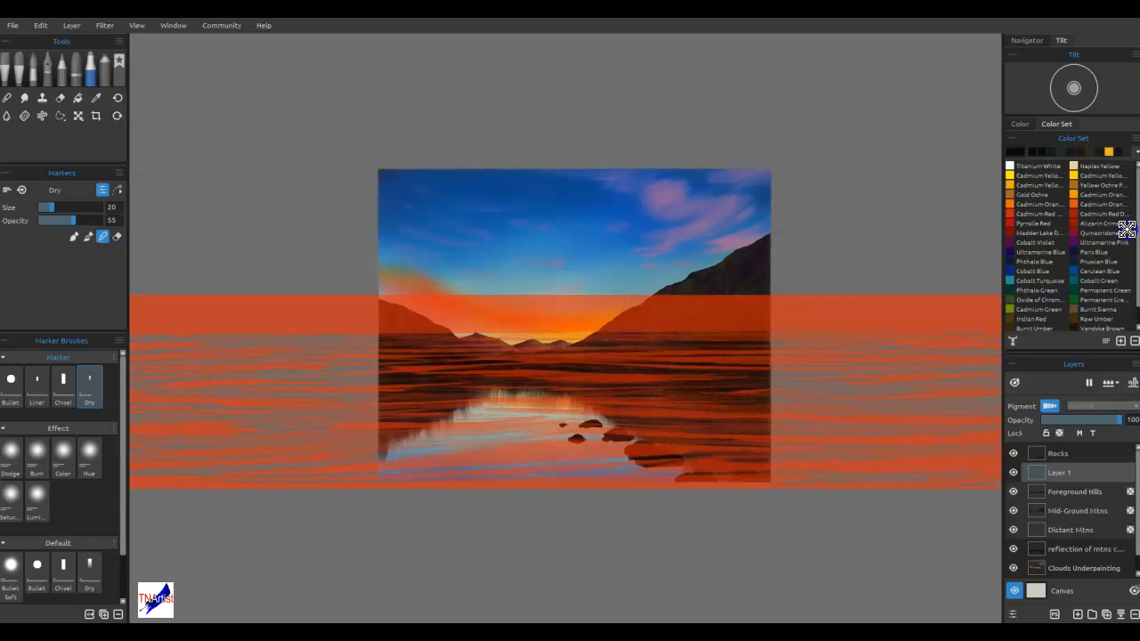
{"action": "left_click_drag", "start_coordinate": [799, 315], "coordinate": [798, 346]}
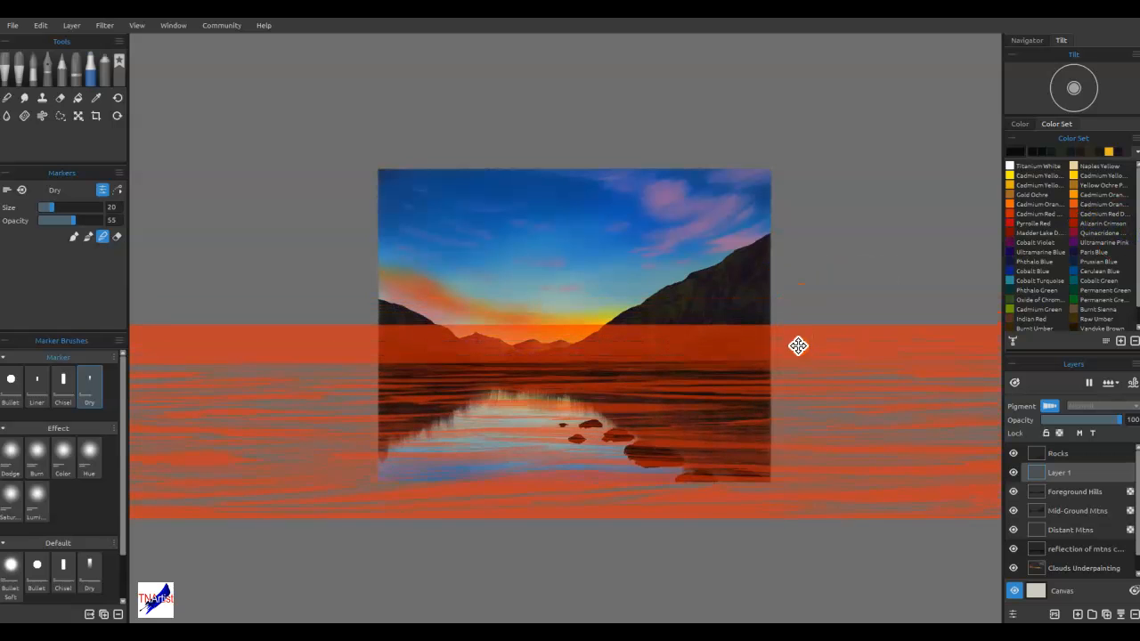
{"action": "scroll", "coordinate": [681, 396], "scroll_direction": "up", "scroll_amount": 3}
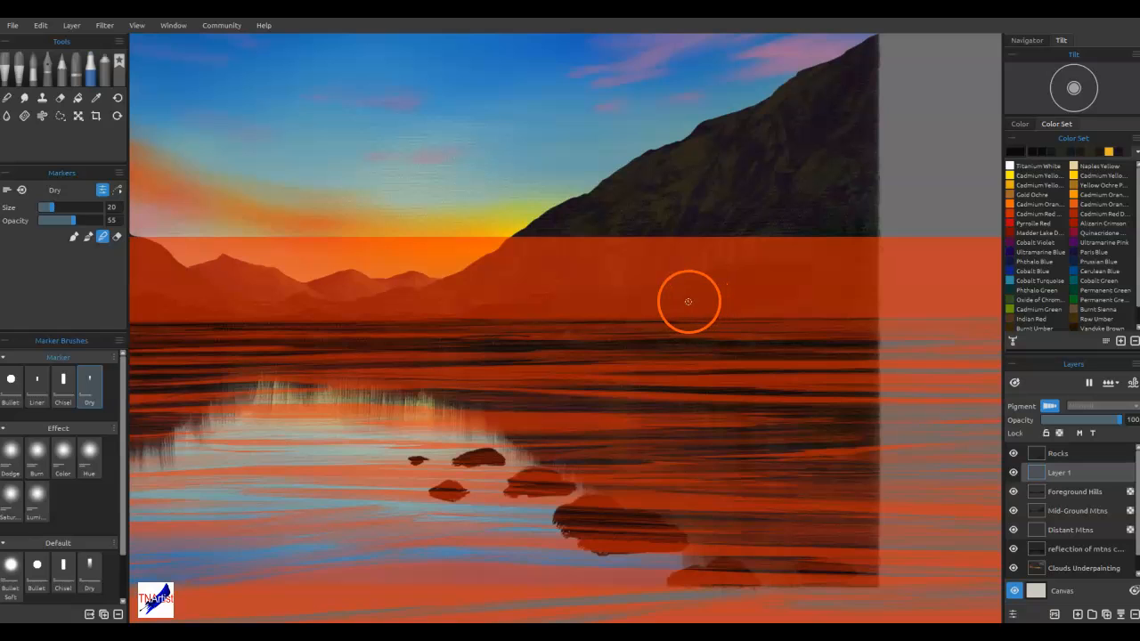
{"action": "left_click_drag", "start_coordinate": [713, 301], "coordinate": [654, 291]}
{"action": "left_click_drag", "start_coordinate": [675, 198], "coordinate": [928, 161]}
{"action": "left_click_drag", "start_coordinate": [817, 239], "coordinate": [759, 266]}
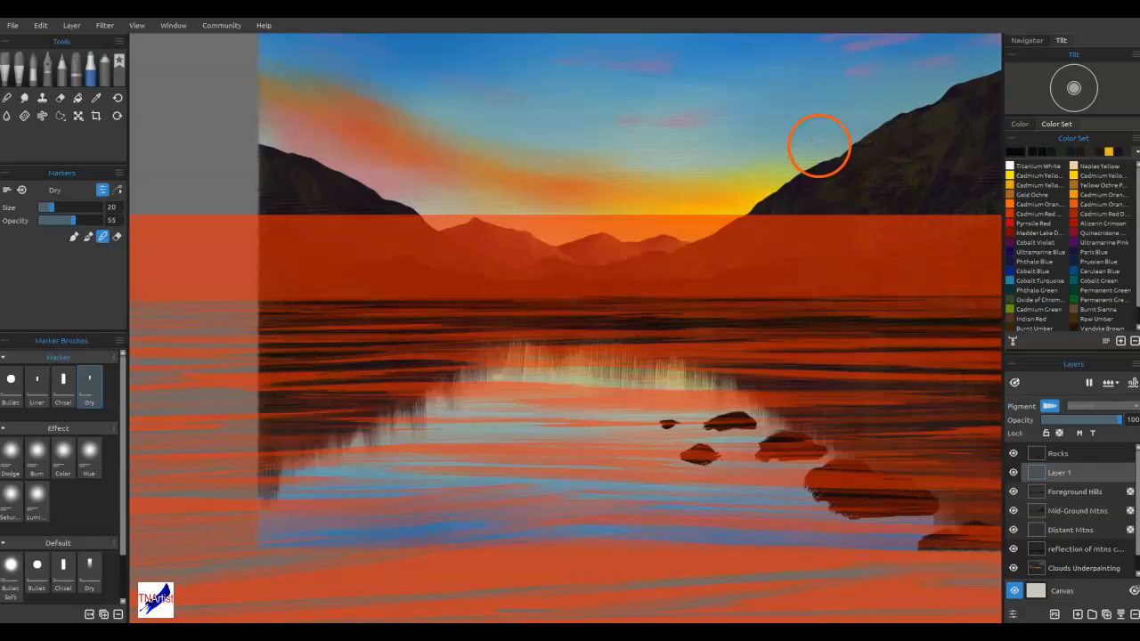
Sample a light blue from the sky and choose the Spray airbrush
{"action": "left_click", "coordinate": [813, 125], "text": "alt"}
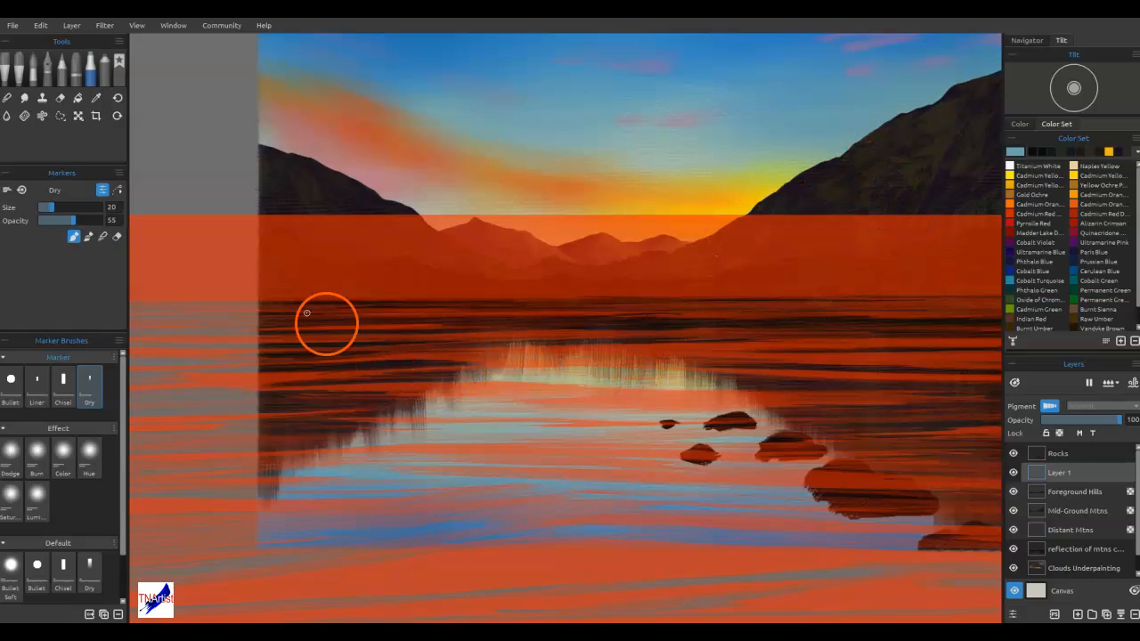
{"action": "left_click", "coordinate": [105, 71]}
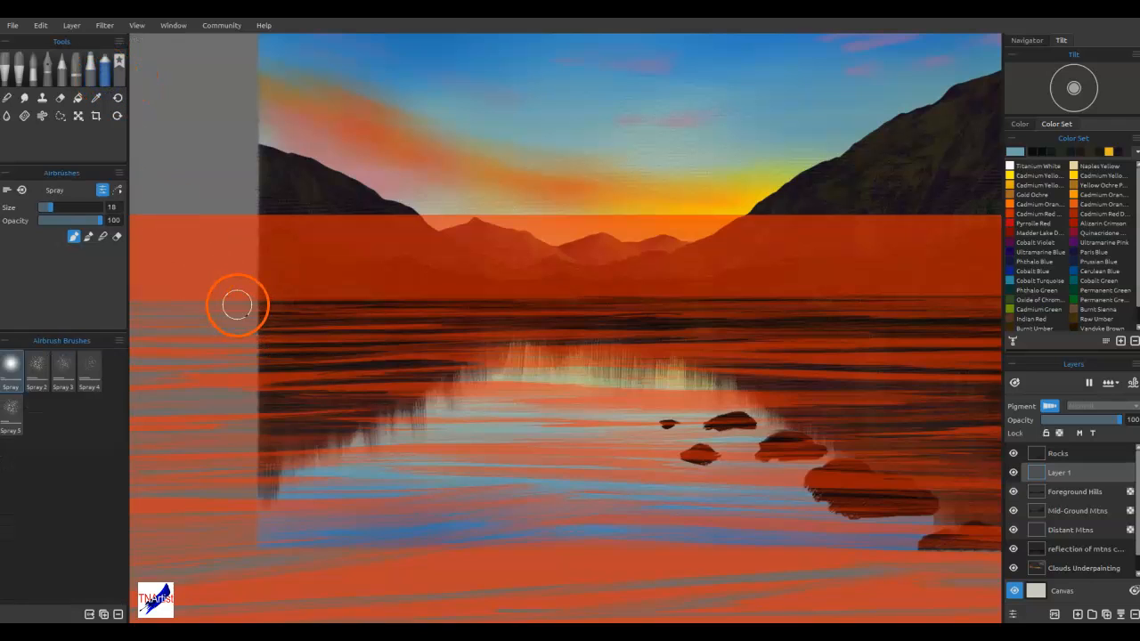
Try spraying the light blue through the wave stencil across the lake at size 18, and undo the strokes
{"action": "mouse_move", "coordinate": [247, 323]}
{"action": "left_mouse_down"}
{"action": "mouse_move", "coordinate": [431, 303]}
{"action": "mouse_move", "coordinate": [274, 311]}
{"action": "mouse_move", "coordinate": [514, 310]}
{"action": "left_mouse_up"}
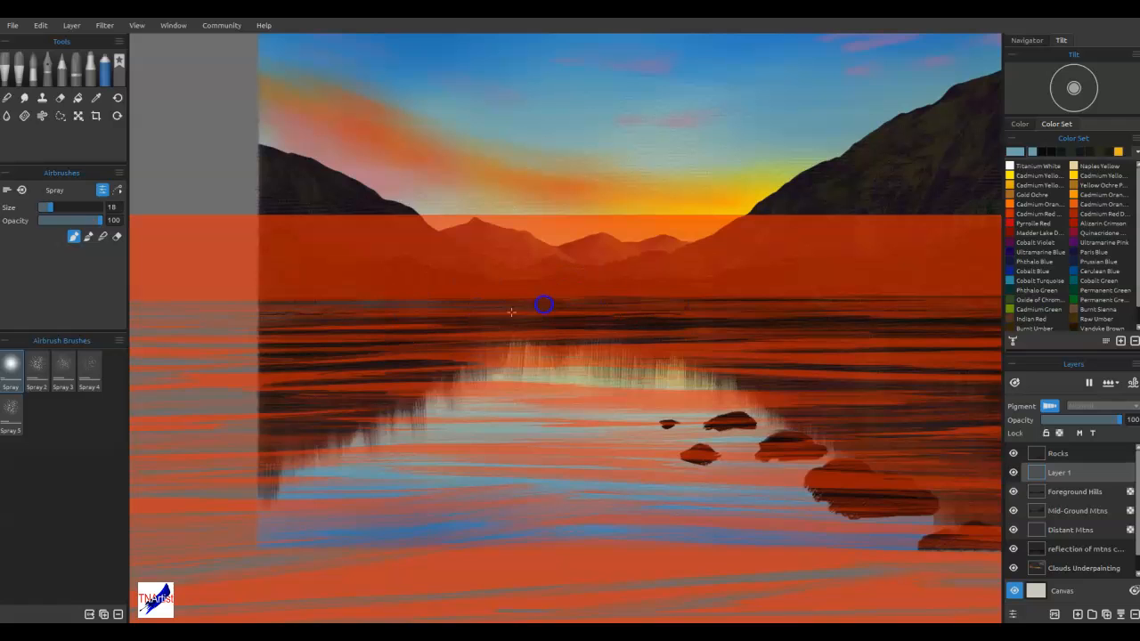
{"action": "left_click_drag", "start_coordinate": [238, 356], "coordinate": [422, 366]}
{"action": "left_click_drag", "start_coordinate": [244, 376], "coordinate": [580, 375]}
{"action": "left_click_drag", "start_coordinate": [273, 399], "coordinate": [566, 386]}
{"action": "left_click_drag", "start_coordinate": [226, 427], "coordinate": [565, 411]}
{"action": "left_click_drag", "start_coordinate": [300, 421], "coordinate": [491, 428]}
{"action": "left_click_drag", "start_coordinate": [390, 433], "coordinate": [596, 425]}
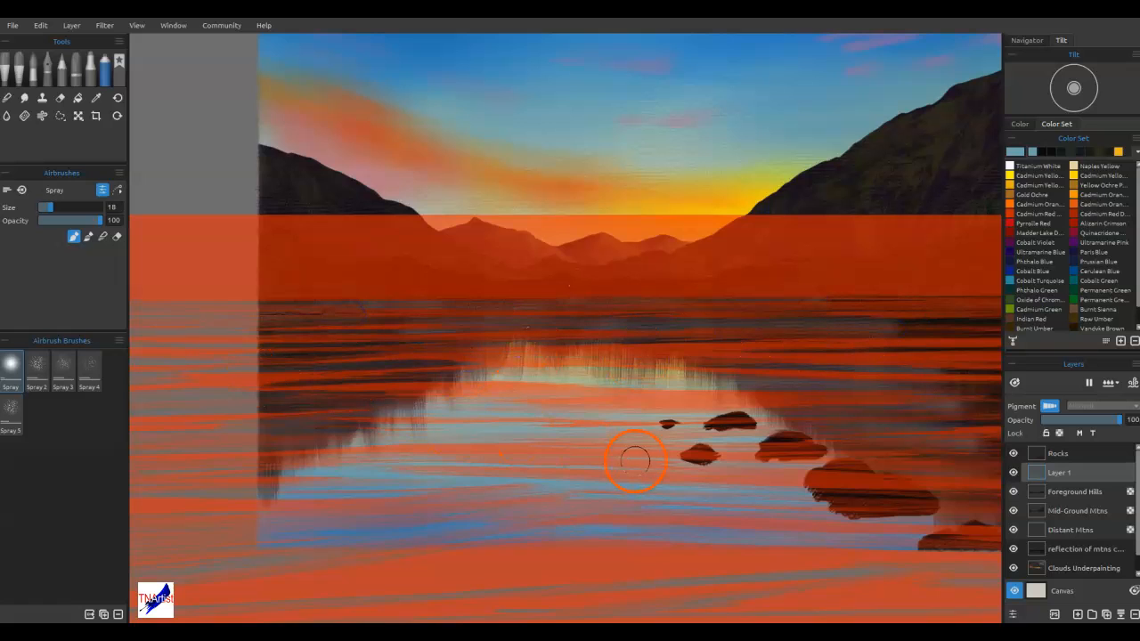
{"action": "key", "text": "ctrl+z"}
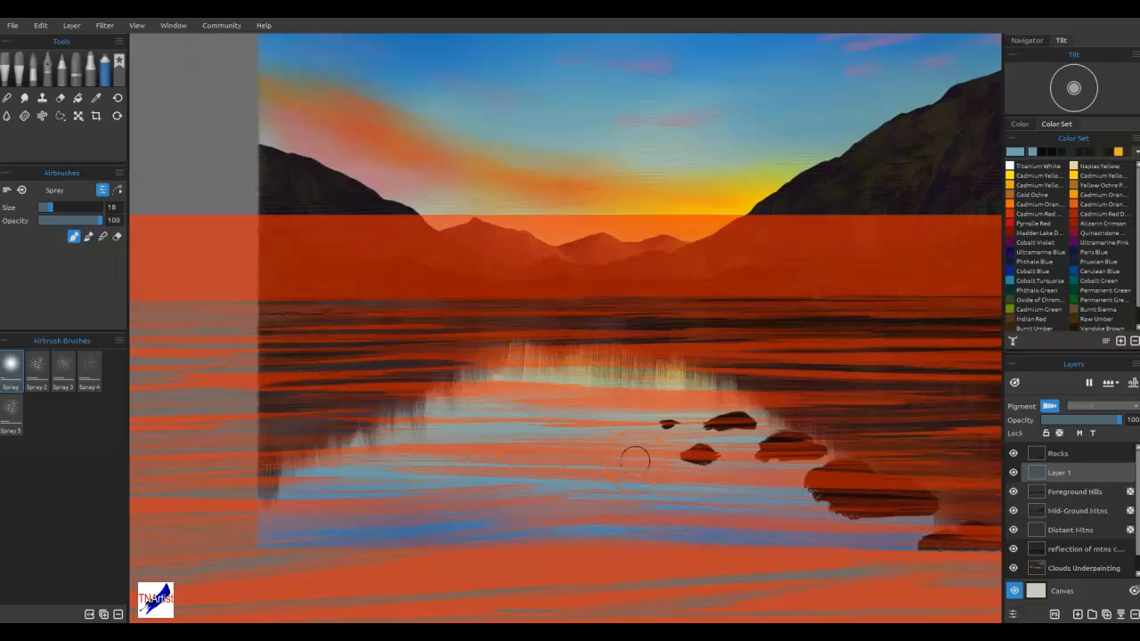
Spray the light blue at size 35 through the wave stencil across the whole lake, and clear the stencil from the canvas
{"action": "scroll", "coordinate": [635, 459], "scroll_direction": "down", "scroll_amount": 4}
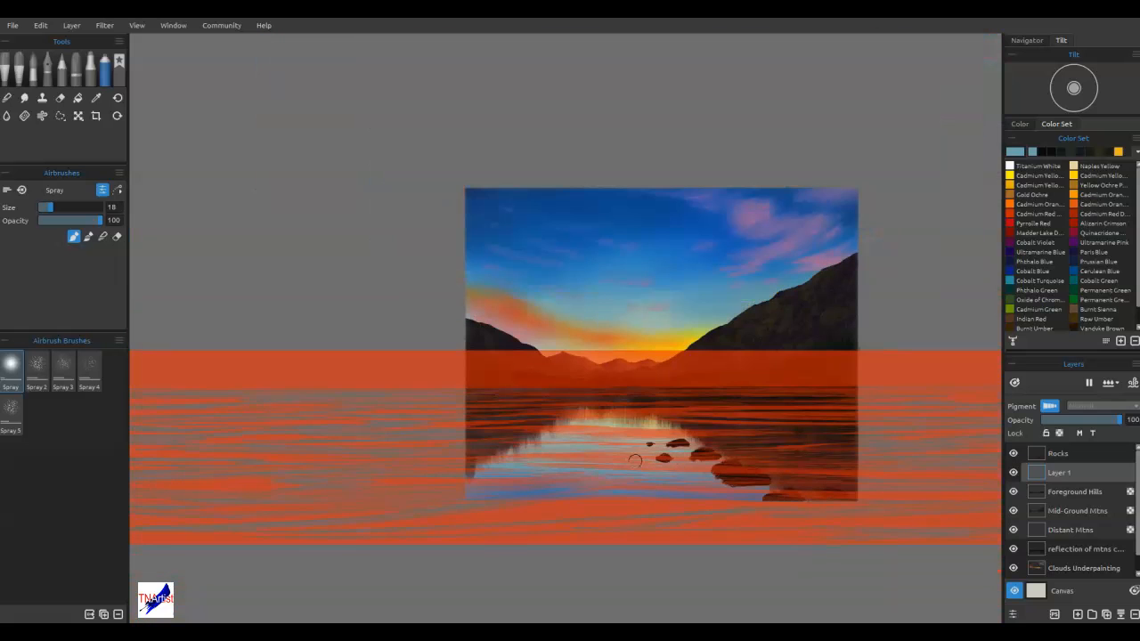
{"action": "left_click_drag", "start_coordinate": [909, 280], "coordinate": [834, 273]}
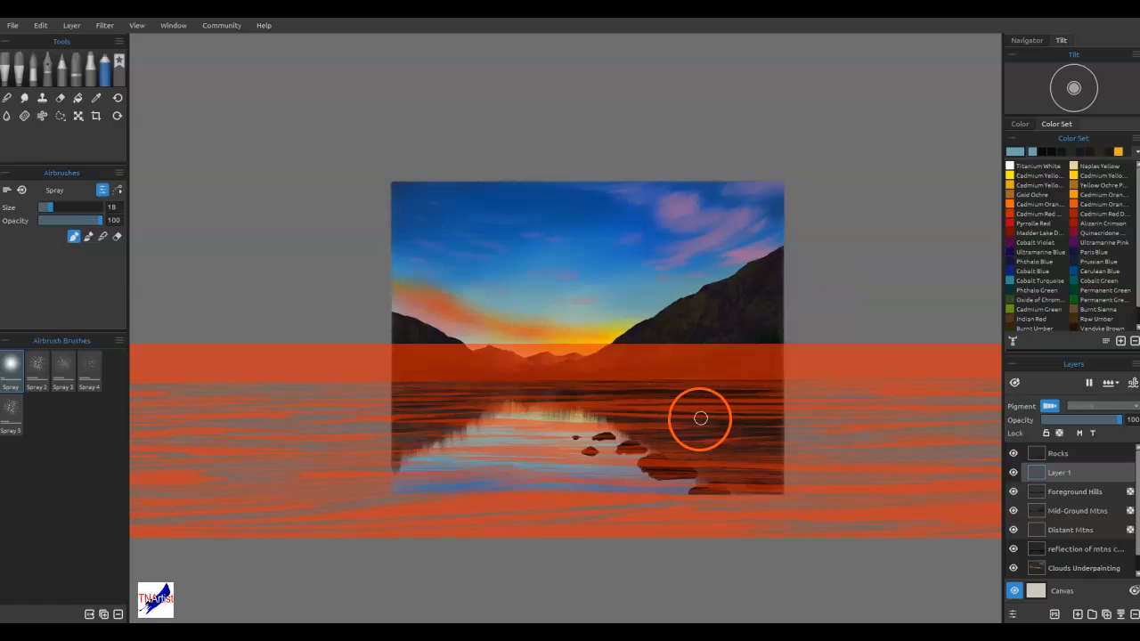
{"action": "scroll", "coordinate": [708, 420], "scroll_direction": "down", "scroll_amount": 1}
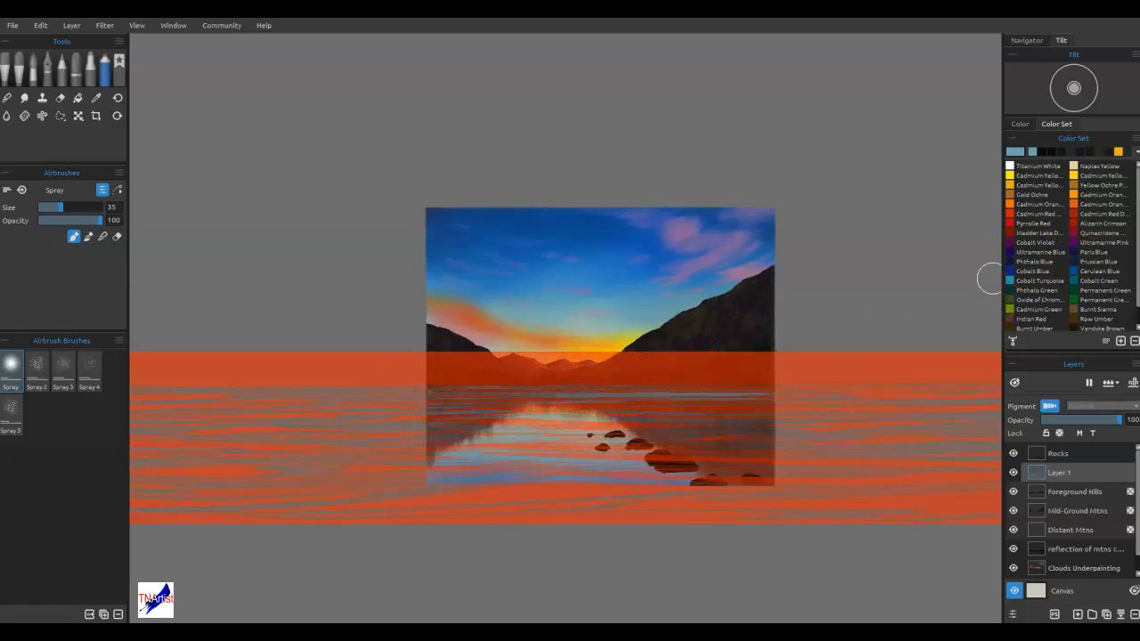
{"action": "left_click", "coordinate": [584, 428]}
{"action": "left_click_drag", "start_coordinate": [571, 475], "coordinate": [576, 497]}
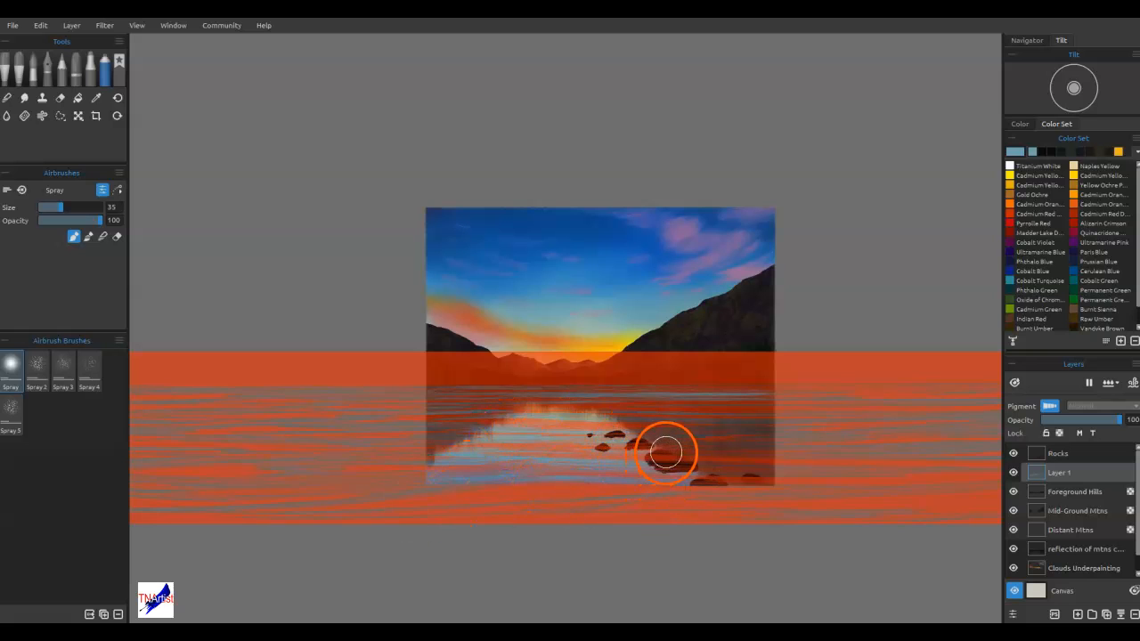
{"action": "mouse_move", "coordinate": [415, 387]}
{"action": "left_mouse_down"}
{"action": "mouse_move", "coordinate": [376, 397]}
{"action": "mouse_move", "coordinate": [588, 380]}
{"action": "mouse_move", "coordinate": [832, 388]}
{"action": "mouse_move", "coordinate": [582, 397]}
{"action": "mouse_move", "coordinate": [843, 383]}
{"action": "left_mouse_up"}
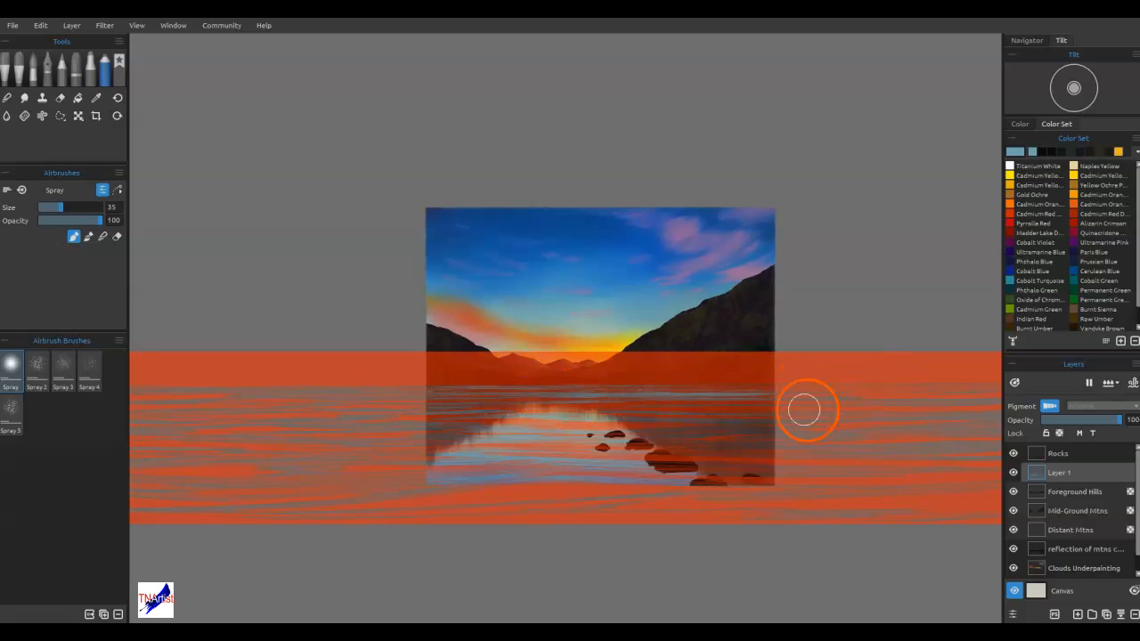
{"action": "mouse_move", "coordinate": [342, 458]}
{"action": "left_mouse_down"}
{"action": "mouse_move", "coordinate": [381, 436]}
{"action": "mouse_move", "coordinate": [265, 446]}
{"action": "left_mouse_up"}
{"action": "left_click_drag", "start_coordinate": [393, 406], "coordinate": [384, 407]}
{"action": "left_click_drag", "start_coordinate": [560, 387], "coordinate": [653, 379]}
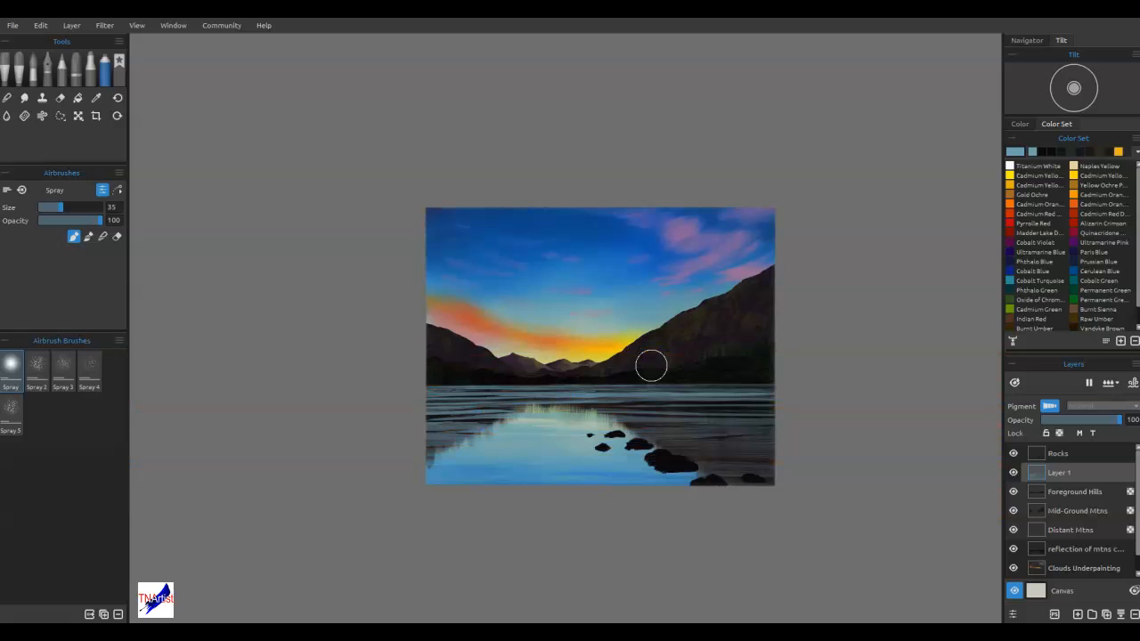
Place a smaller ripple stencil, unlock its size ratio, stretch it into a wide band and move it over the lake's right side
{"action": "left_click", "coordinate": [891, 332]}
{"action": "left_click", "coordinate": [1138, 427]}
{"action": "left_click", "coordinate": [702, 262]}
{"action": "left_click", "coordinate": [728, 364]}
{"action": "left_click_drag", "start_coordinate": [702, 260], "coordinate": [814, 284]}
{"action": "left_click", "coordinate": [757, 308]}
{"action": "left_click_drag", "start_coordinate": [757, 309], "coordinate": [914, 387]}
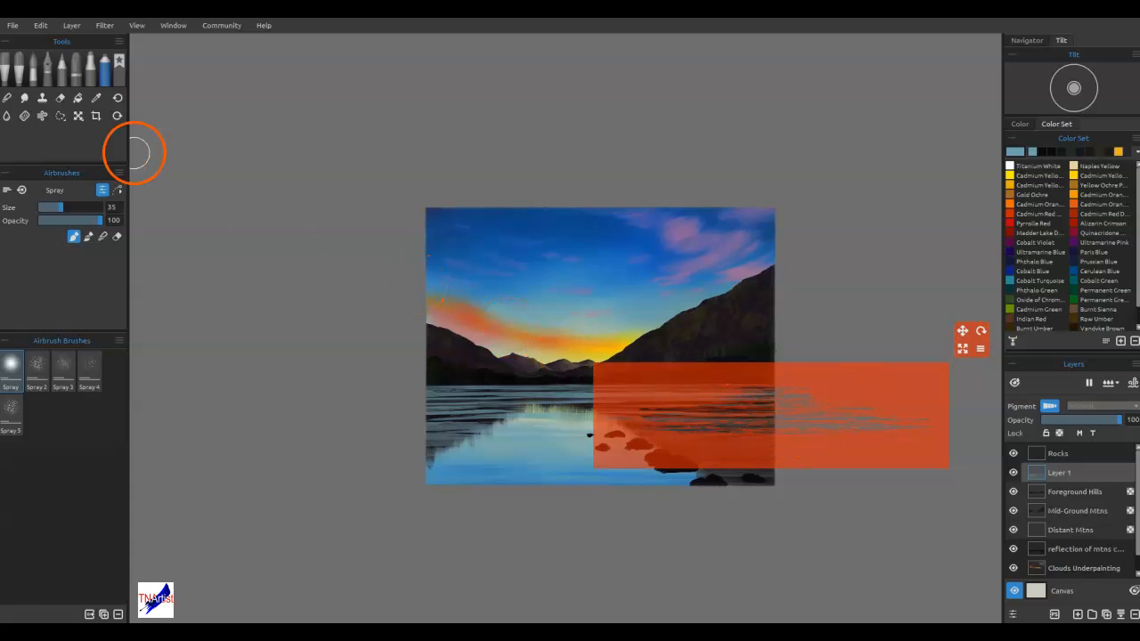
Erase ripples through the stencil on the right side of the lake with the Round Soft eraser at size 40
{"action": "left_click", "coordinate": [60, 98]}
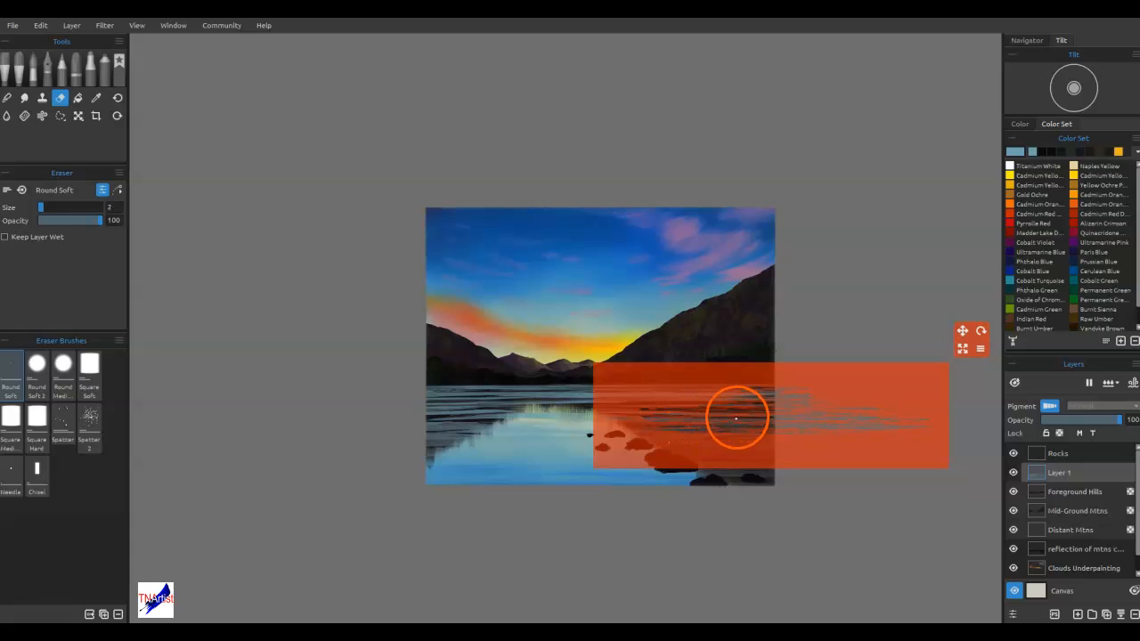
{"action": "key", "text": "bracketright"}
{"action": "key", "text": "bracketright"}
{"action": "key", "text": "bracketright"}
{"action": "key", "text": "bracketright"}
{"action": "key", "text": "bracketright"}
{"action": "key", "text": "bracketright"}
{"action": "key", "text": "bracketright"}
{"action": "key", "text": "bracketright"}
{"action": "key", "text": "bracketright"}
{"action": "key", "text": "bracketright"}
{"action": "key", "text": "bracketright"}
{"action": "key", "text": "bracketright"}
{"action": "mouse_move", "coordinate": [653, 429]}
{"action": "left_mouse_down"}
{"action": "mouse_move", "coordinate": [759, 427]}
{"action": "mouse_move", "coordinate": [703, 402]}
{"action": "mouse_move", "coordinate": [718, 433]}
{"action": "mouse_move", "coordinate": [623, 426]}
{"action": "mouse_move", "coordinate": [715, 412]}
{"action": "left_mouse_up"}
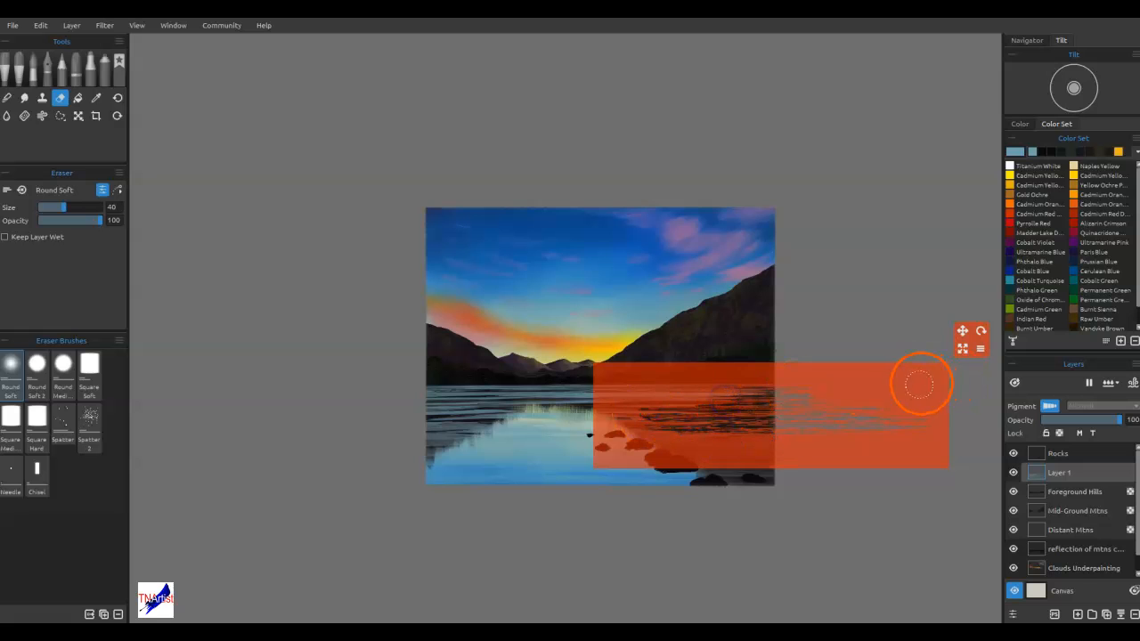
{"action": "mouse_move", "coordinate": [911, 389]}
{"action": "left_mouse_down"}
{"action": "mouse_move", "coordinate": [860, 415]}
{"action": "mouse_move", "coordinate": [947, 407]}
{"action": "left_mouse_up"}
{"action": "mouse_move", "coordinate": [672, 430]}
{"action": "left_mouse_down"}
{"action": "mouse_move", "coordinate": [726, 433]}
{"action": "mouse_move", "coordinate": [694, 450]}
{"action": "mouse_move", "coordinate": [773, 448]}
{"action": "mouse_move", "coordinate": [710, 437]}
{"action": "mouse_move", "coordinate": [753, 416]}
{"action": "left_mouse_up"}
Move the ripple stencil to the lake's lower left and then over the rocks, erasing ripples through it
{"action": "mouse_move", "coordinate": [880, 400]}
{"action": "left_mouse_down"}
{"action": "mouse_move", "coordinate": [885, 407]}
{"action": "mouse_move", "coordinate": [876, 371]}
{"action": "mouse_move", "coordinate": [911, 415]}
{"action": "mouse_move", "coordinate": [379, 407]}
{"action": "mouse_move", "coordinate": [448, 376]}
{"action": "left_mouse_up"}
{"action": "mouse_move", "coordinate": [508, 420]}
{"action": "left_mouse_down"}
{"action": "mouse_move", "coordinate": [488, 415]}
{"action": "mouse_move", "coordinate": [453, 473]}
{"action": "mouse_move", "coordinate": [514, 479]}
{"action": "mouse_move", "coordinate": [528, 498]}
{"action": "left_mouse_up"}
{"action": "left_click_drag", "start_coordinate": [485, 459], "coordinate": [419, 455]}
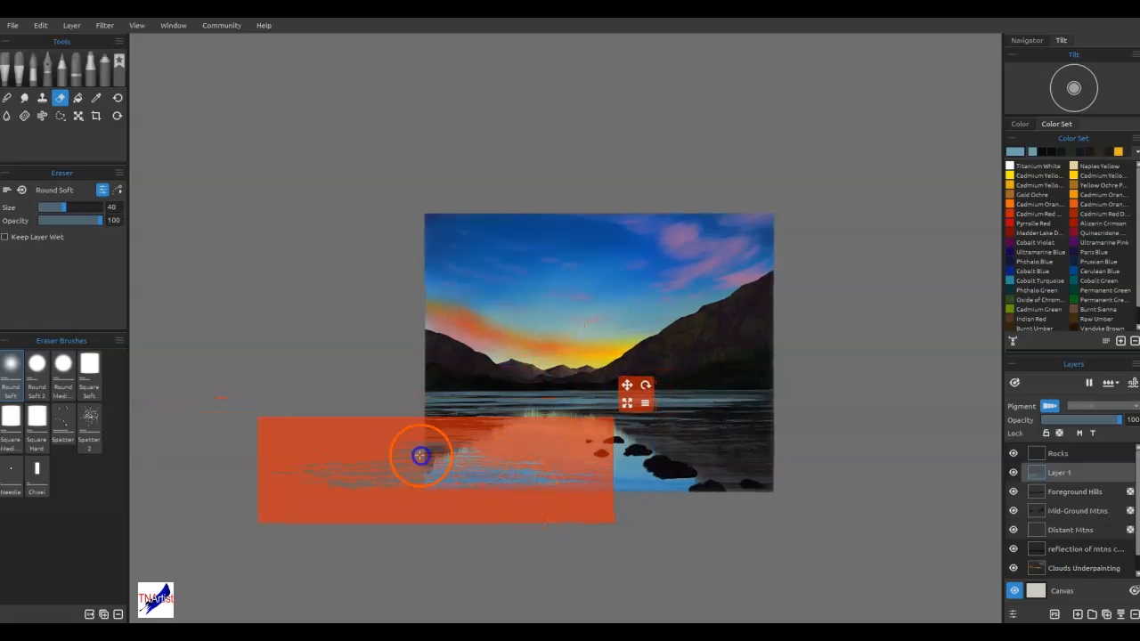
{"action": "left_click_drag", "start_coordinate": [518, 485], "coordinate": [767, 481]}
{"action": "mouse_move", "coordinate": [706, 431]}
{"action": "left_mouse_down"}
{"action": "mouse_move", "coordinate": [728, 436]}
{"action": "mouse_move", "coordinate": [668, 435]}
{"action": "left_mouse_up"}
{"action": "mouse_move", "coordinate": [740, 453]}
{"action": "left_mouse_down"}
{"action": "mouse_move", "coordinate": [771, 469]}
{"action": "mouse_move", "coordinate": [734, 476]}
{"action": "left_mouse_up"}
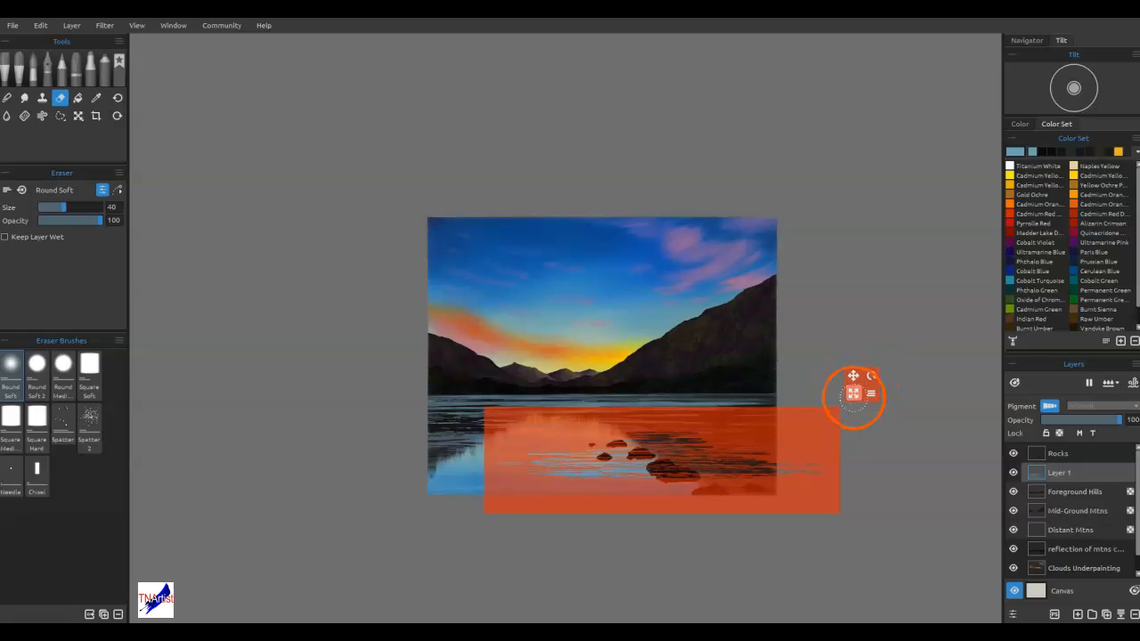
Flatten the ripple stencil into a thin band, turn on its border and move it onto the water just below the shoreline
{"action": "left_click_drag", "start_coordinate": [851, 409], "coordinate": [861, 450]}
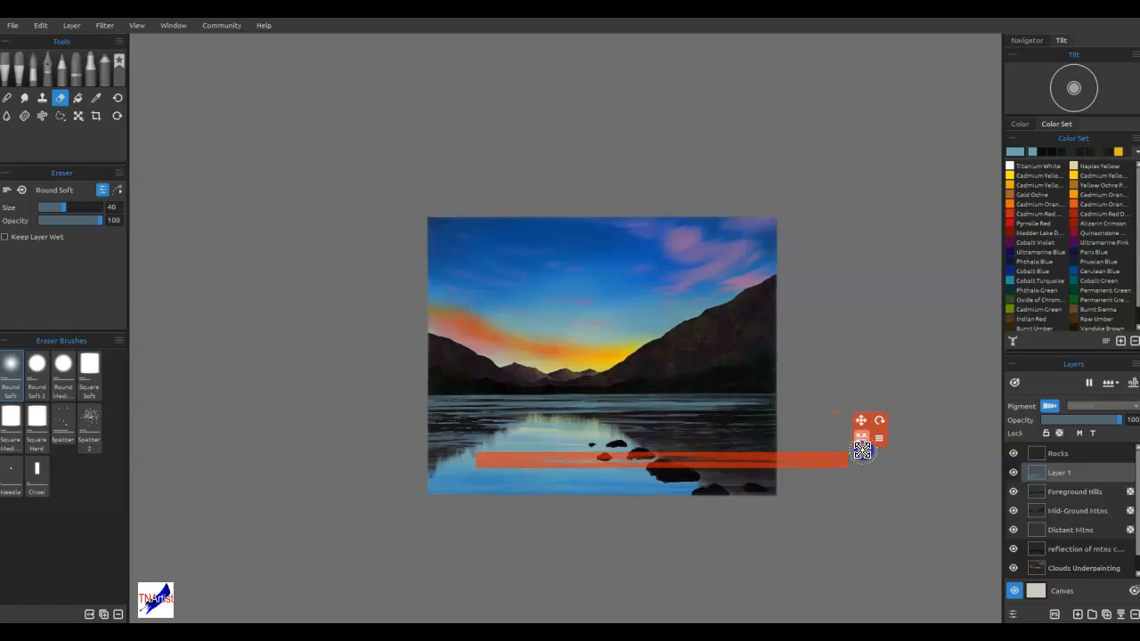
{"action": "left_click", "coordinate": [879, 439]}
{"action": "left_click", "coordinate": [916, 499]}
{"action": "left_click_drag", "start_coordinate": [680, 415], "coordinate": [679, 392]}
{"action": "mouse_move", "coordinate": [699, 452]}
{"action": "left_mouse_down"}
{"action": "mouse_move", "coordinate": [634, 383]}
{"action": "mouse_move", "coordinate": [540, 390]}
{"action": "mouse_move", "coordinate": [612, 382]}
{"action": "left_mouse_up"}
{"action": "left_click_drag", "start_coordinate": [639, 383], "coordinate": [670, 373]}
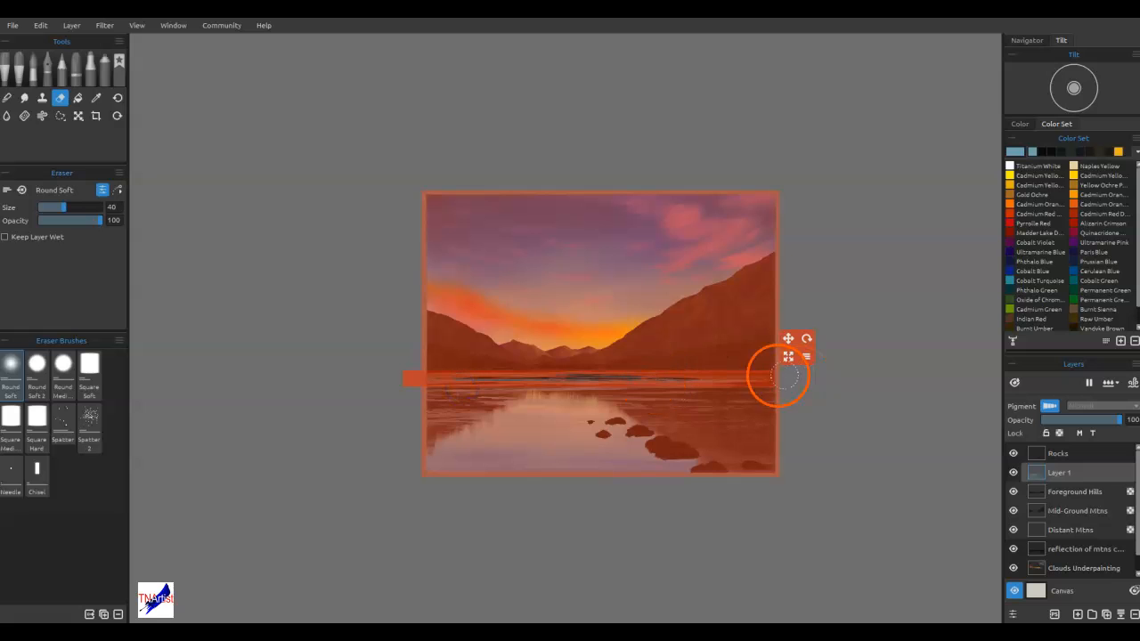
Shift the thin stencil band to the right, left and middle of the far water, erasing fine ripples through it
{"action": "left_click_drag", "start_coordinate": [723, 377], "coordinate": [917, 389]}
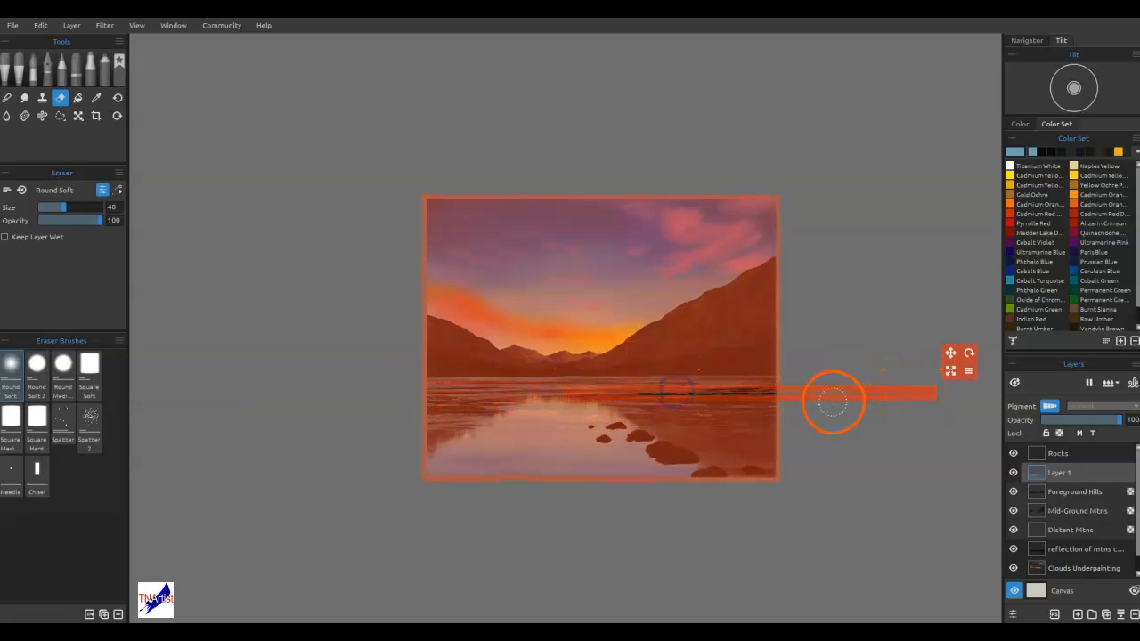
{"action": "mouse_move", "coordinate": [829, 397]}
{"action": "left_mouse_down"}
{"action": "mouse_move", "coordinate": [837, 400]}
{"action": "mouse_move", "coordinate": [579, 422]}
{"action": "mouse_move", "coordinate": [510, 414]}
{"action": "mouse_move", "coordinate": [735, 408]}
{"action": "mouse_move", "coordinate": [729, 370]}
{"action": "left_mouse_up"}
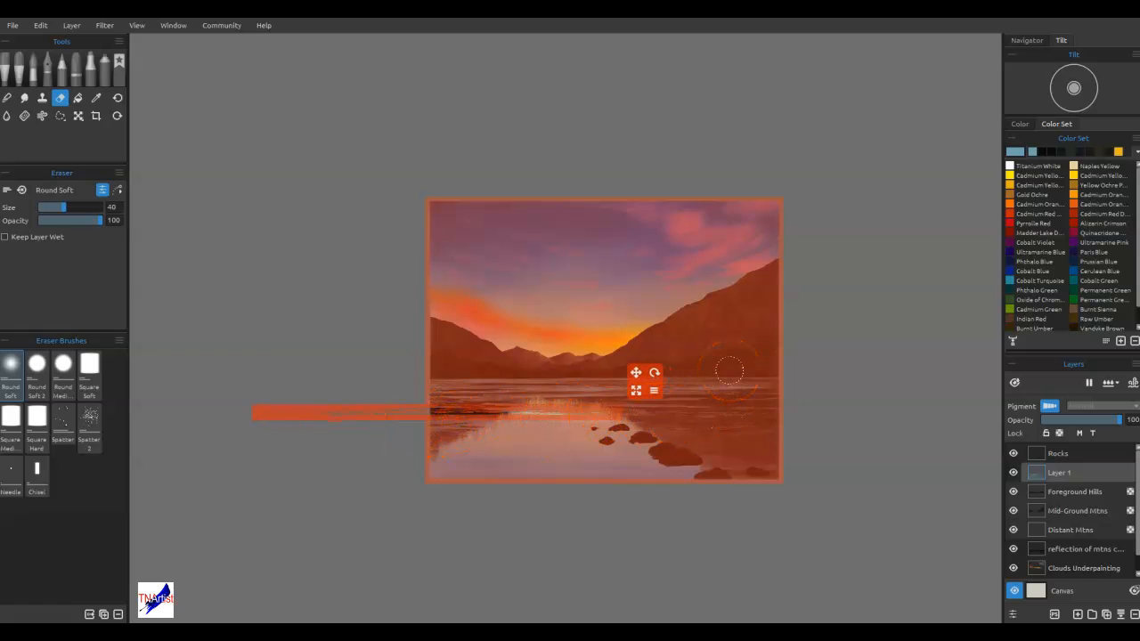
{"action": "left_click_drag", "start_coordinate": [636, 372], "coordinate": [773, 354]}
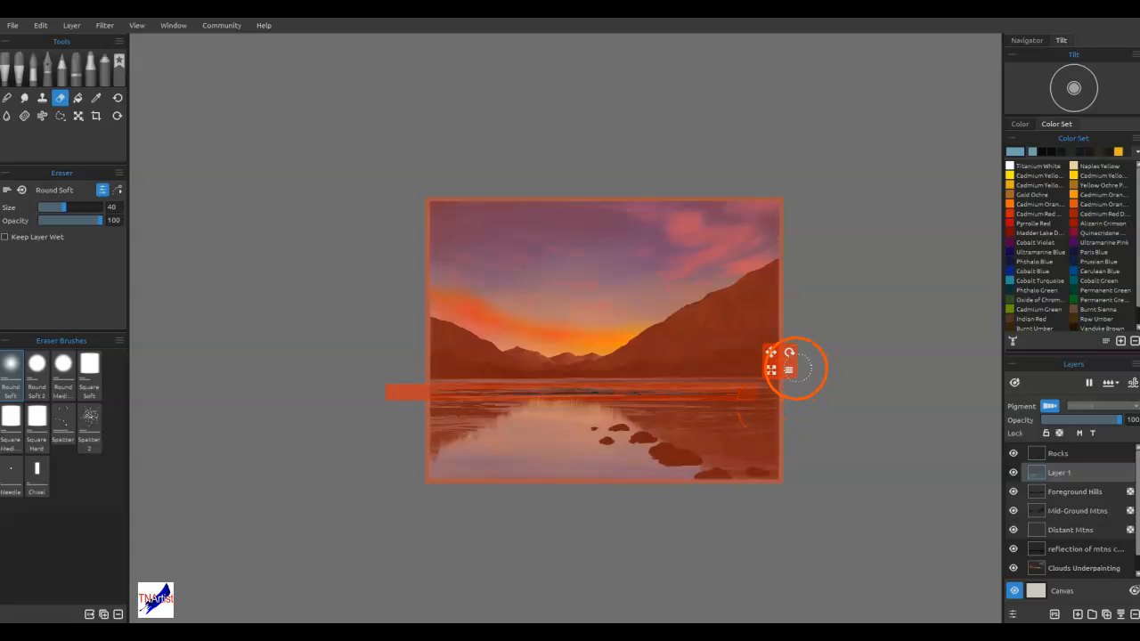
Stretch the thin stencil band taller and wider, and position it so its ripples cover the bright reflection and rocks
{"action": "left_click", "coordinate": [790, 369]}
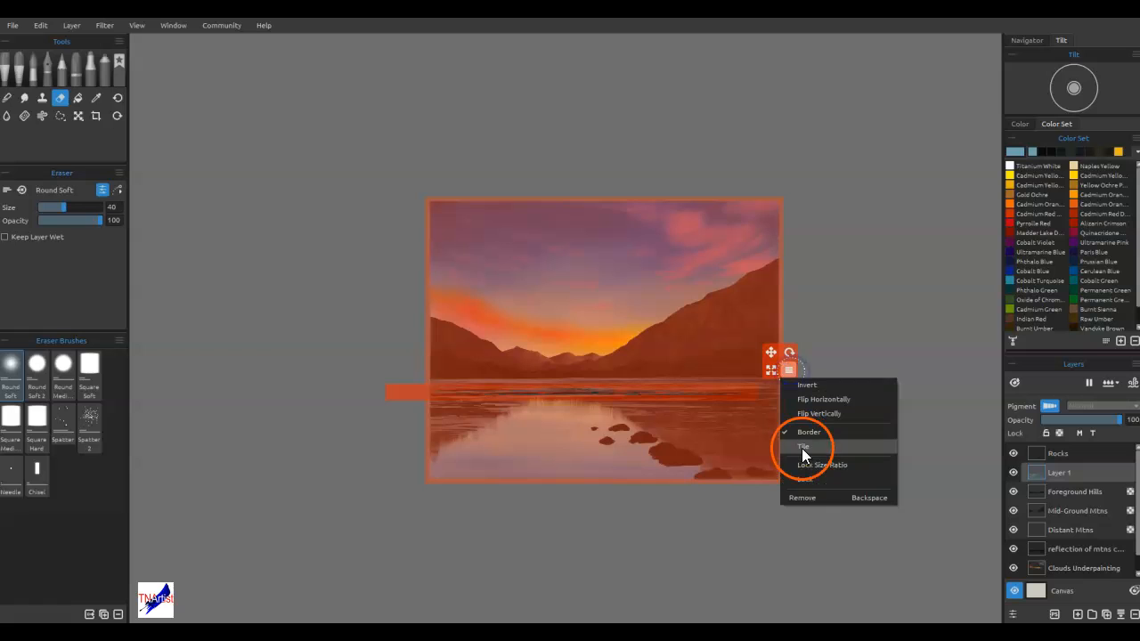
{"action": "left_click_drag", "start_coordinate": [771, 369], "coordinate": [663, 191]}
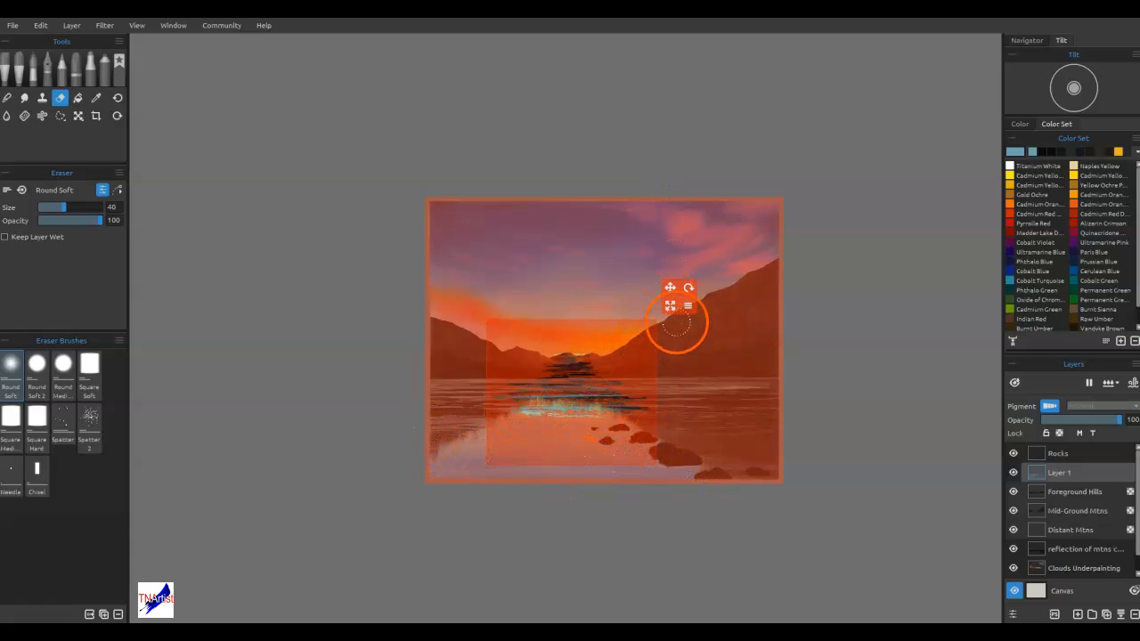
{"action": "left_click_drag", "start_coordinate": [670, 306], "coordinate": [798, 325]}
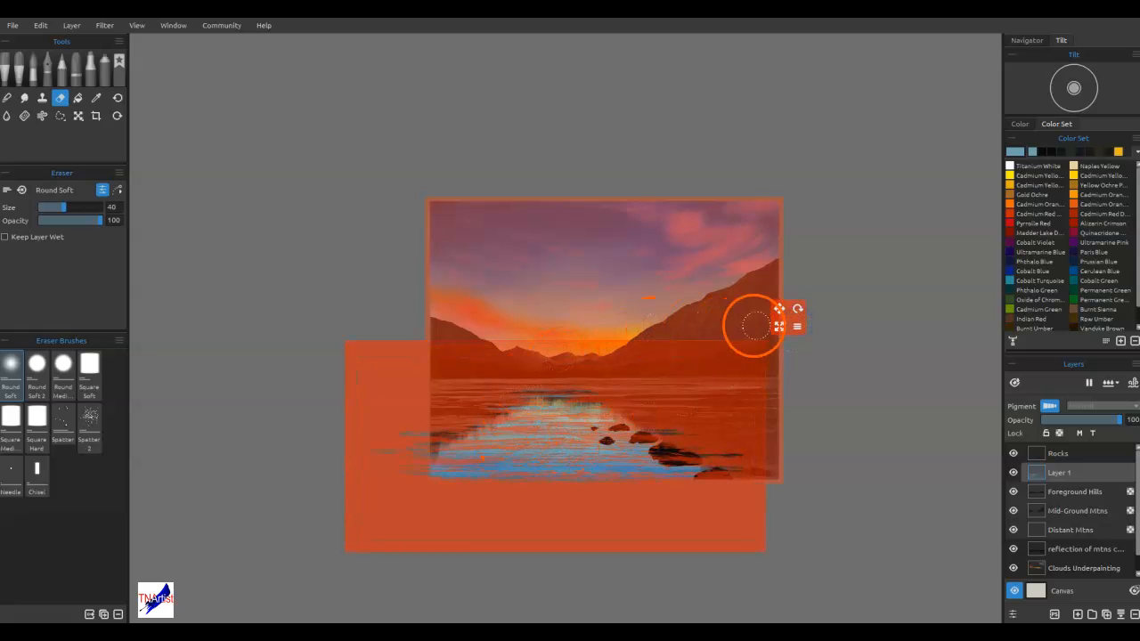
Spray amber yellow and then Cadmium Orange through the stencil over the upper part of the sun's reflection with the Spray airbrush
{"action": "left_click", "coordinate": [1119, 151]}
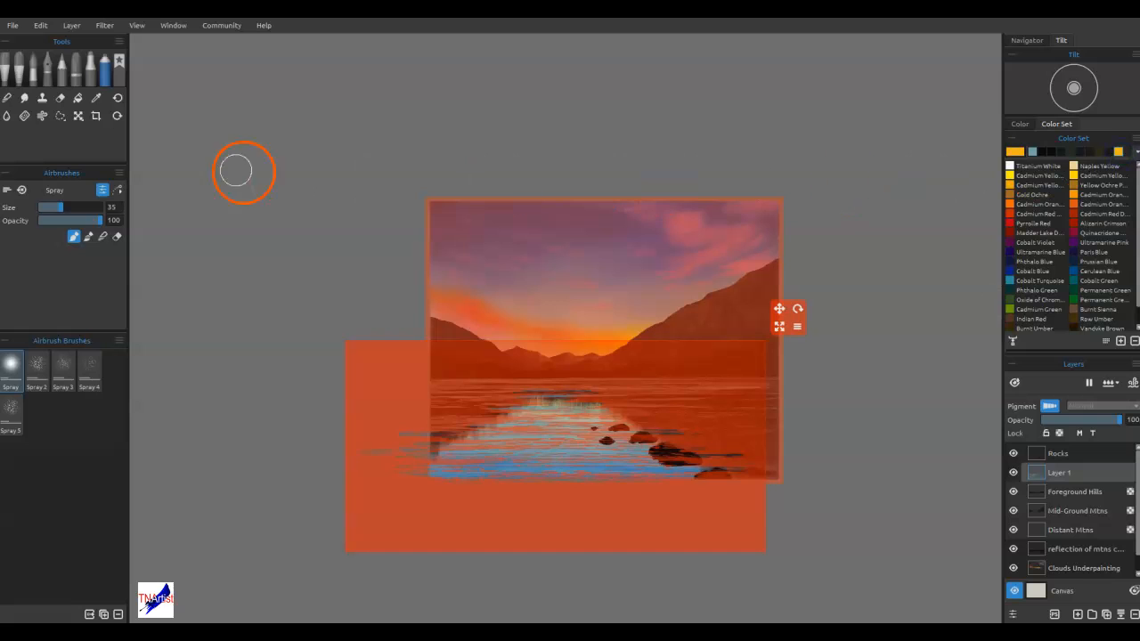
{"action": "left_click_drag", "start_coordinate": [496, 404], "coordinate": [591, 399]}
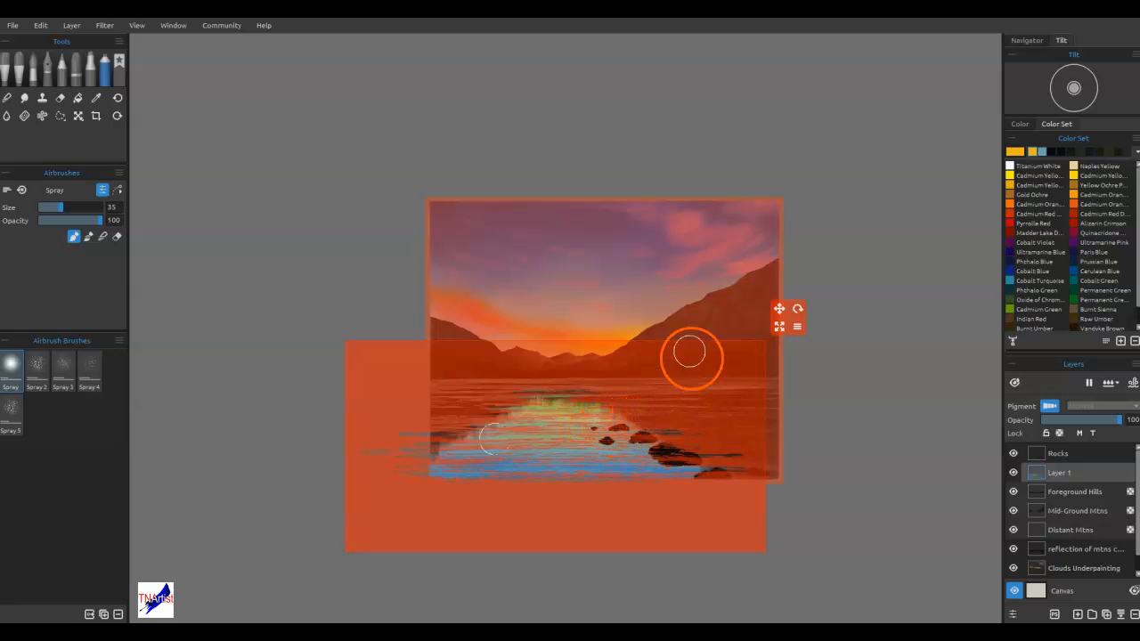
{"action": "left_click", "coordinate": [1077, 194]}
{"action": "left_click_drag", "start_coordinate": [489, 411], "coordinate": [592, 405]}
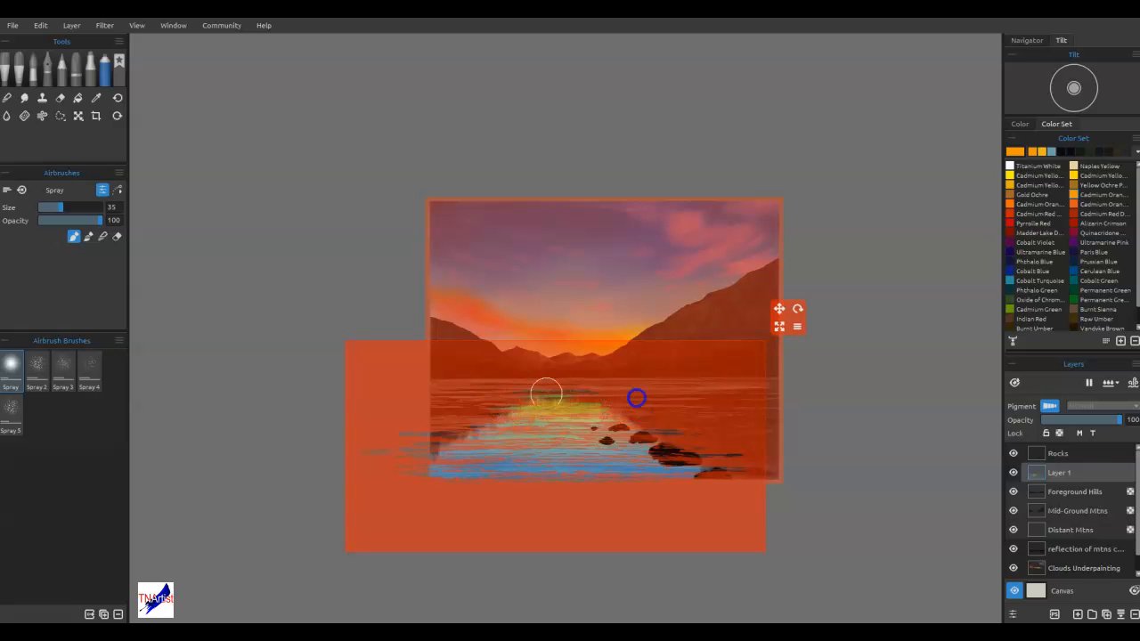
{"action": "left_click_drag", "start_coordinate": [623, 416], "coordinate": [480, 443]}
{"action": "mouse_move", "coordinate": [647, 438]}
{"action": "left_mouse_down"}
{"action": "mouse_move", "coordinate": [555, 434]}
{"action": "mouse_move", "coordinate": [663, 434]}
{"action": "mouse_move", "coordinate": [632, 439]}
{"action": "left_mouse_up"}
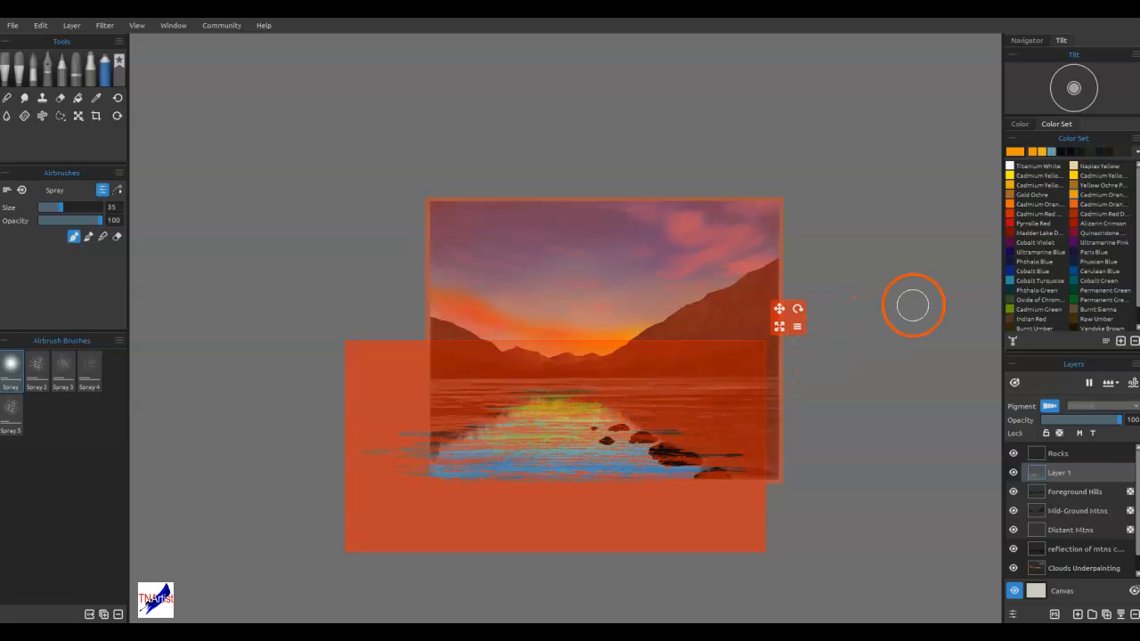
Pick a recently used pink and spray it through the stencil around the rocks and across the reflection
{"action": "left_click", "coordinate": [1136, 154]}
{"action": "left_click", "coordinate": [1101, 166]}
{"action": "mouse_move", "coordinate": [691, 460]}
{"action": "left_mouse_down"}
{"action": "mouse_move", "coordinate": [554, 457]}
{"action": "mouse_move", "coordinate": [681, 446]}
{"action": "mouse_move", "coordinate": [723, 452]}
{"action": "mouse_move", "coordinate": [723, 467]}
{"action": "mouse_move", "coordinate": [567, 448]}
{"action": "mouse_move", "coordinate": [511, 419]}
{"action": "mouse_move", "coordinate": [608, 397]}
{"action": "mouse_move", "coordinate": [746, 396]}
{"action": "mouse_move", "coordinate": [735, 371]}
{"action": "mouse_move", "coordinate": [631, 414]}
{"action": "mouse_move", "coordinate": [720, 420]}
{"action": "left_mouse_up"}
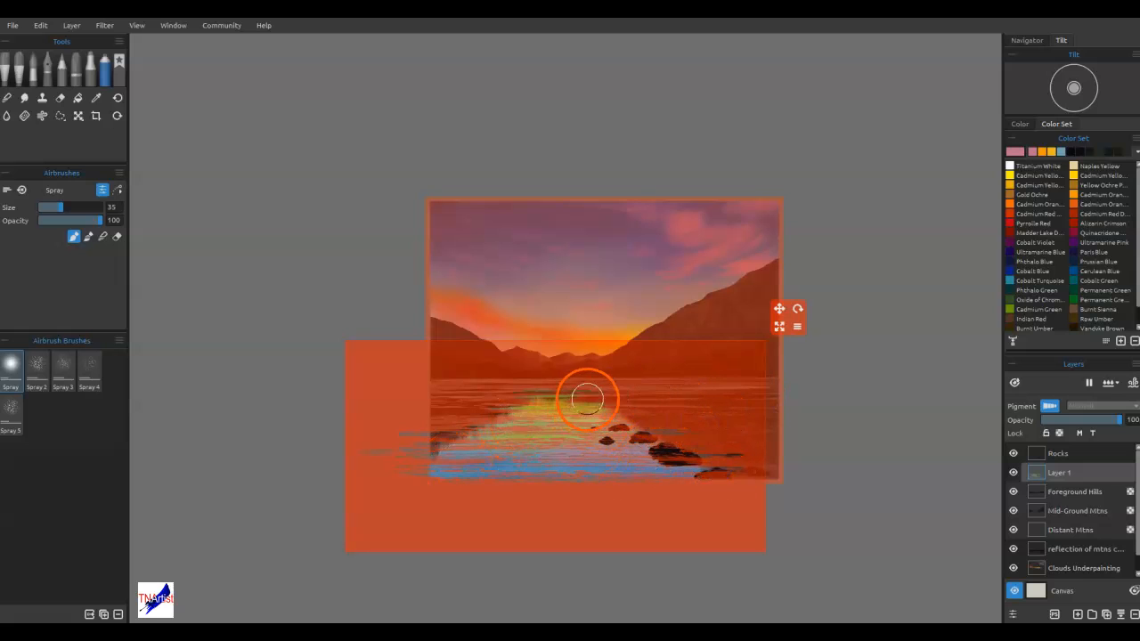
{"action": "mouse_move", "coordinate": [611, 407]}
{"action": "left_mouse_down"}
{"action": "mouse_move", "coordinate": [702, 433]}
{"action": "mouse_move", "coordinate": [387, 445]}
{"action": "mouse_move", "coordinate": [400, 439]}
{"action": "mouse_move", "coordinate": [377, 451]}
{"action": "mouse_move", "coordinate": [477, 453]}
{"action": "left_mouse_up"}
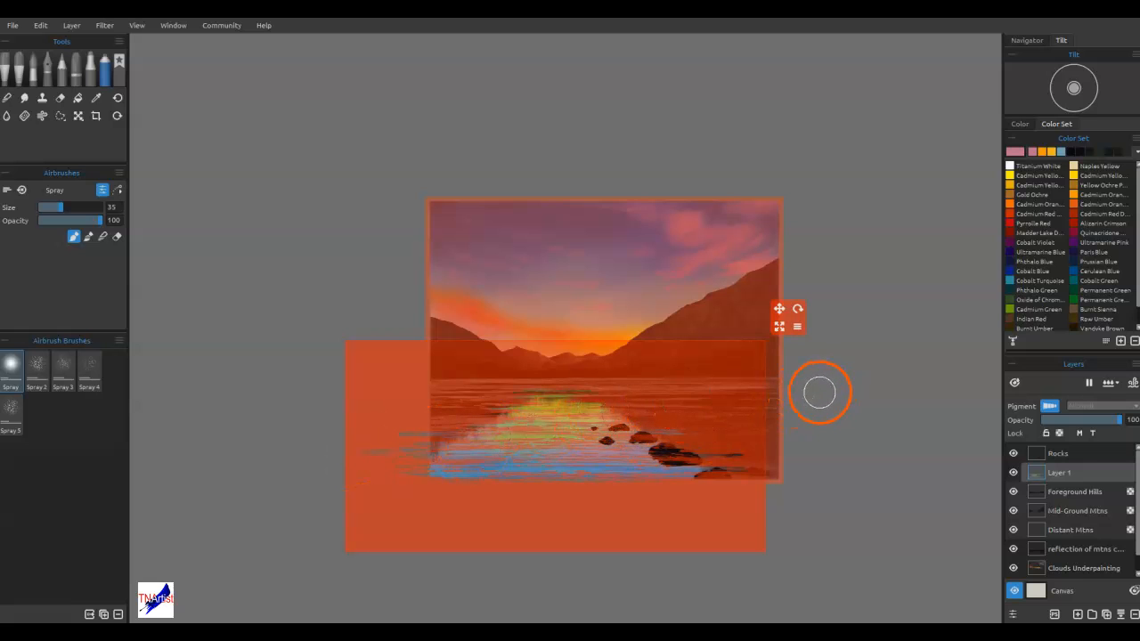
Spray a recently used pale blue through the stencil over the lower lake and toward the rocks, and hide the stencil
{"action": "left_click", "coordinate": [1136, 152]}
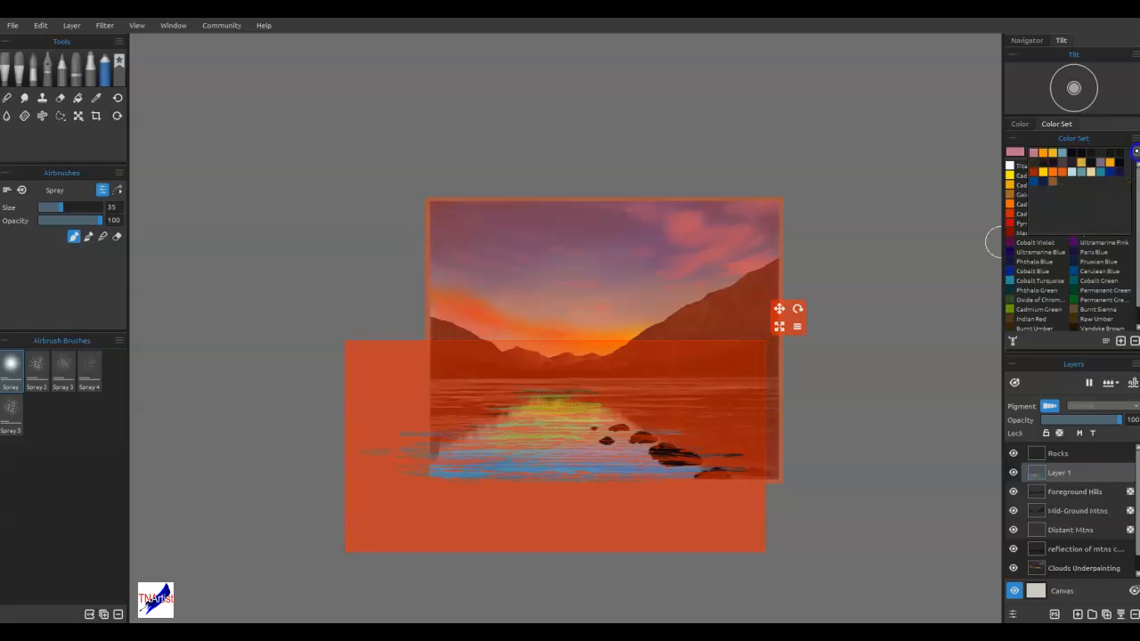
{"action": "left_click", "coordinate": [1080, 171]}
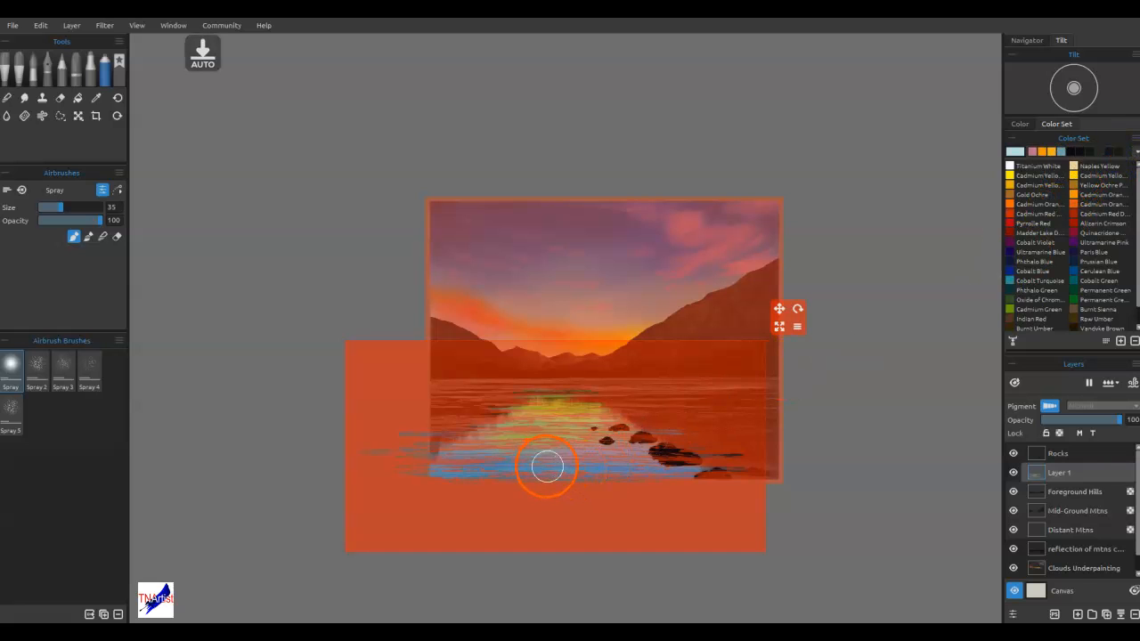
{"action": "mouse_move", "coordinate": [527, 465]}
{"action": "left_mouse_down"}
{"action": "mouse_move", "coordinate": [654, 469]}
{"action": "mouse_move", "coordinate": [459, 476]}
{"action": "mouse_move", "coordinate": [598, 459]}
{"action": "mouse_move", "coordinate": [622, 440]}
{"action": "mouse_move", "coordinate": [537, 430]}
{"action": "mouse_move", "coordinate": [685, 419]}
{"action": "mouse_move", "coordinate": [580, 417]}
{"action": "mouse_move", "coordinate": [744, 469]}
{"action": "mouse_move", "coordinate": [471, 444]}
{"action": "mouse_move", "coordinate": [492, 440]}
{"action": "mouse_move", "coordinate": [427, 454]}
{"action": "mouse_move", "coordinate": [508, 439]}
{"action": "mouse_move", "coordinate": [528, 426]}
{"action": "mouse_move", "coordinate": [513, 414]}
{"action": "mouse_move", "coordinate": [546, 402]}
{"action": "mouse_move", "coordinate": [637, 416]}
{"action": "mouse_move", "coordinate": [529, 406]}
{"action": "mouse_move", "coordinate": [612, 398]}
{"action": "mouse_move", "coordinate": [464, 411]}
{"action": "mouse_move", "coordinate": [576, 390]}
{"action": "mouse_move", "coordinate": [704, 406]}
{"action": "mouse_move", "coordinate": [709, 392]}
{"action": "mouse_move", "coordinate": [709, 420]}
{"action": "mouse_move", "coordinate": [738, 437]}
{"action": "mouse_move", "coordinate": [828, 411]}
{"action": "left_mouse_up"}
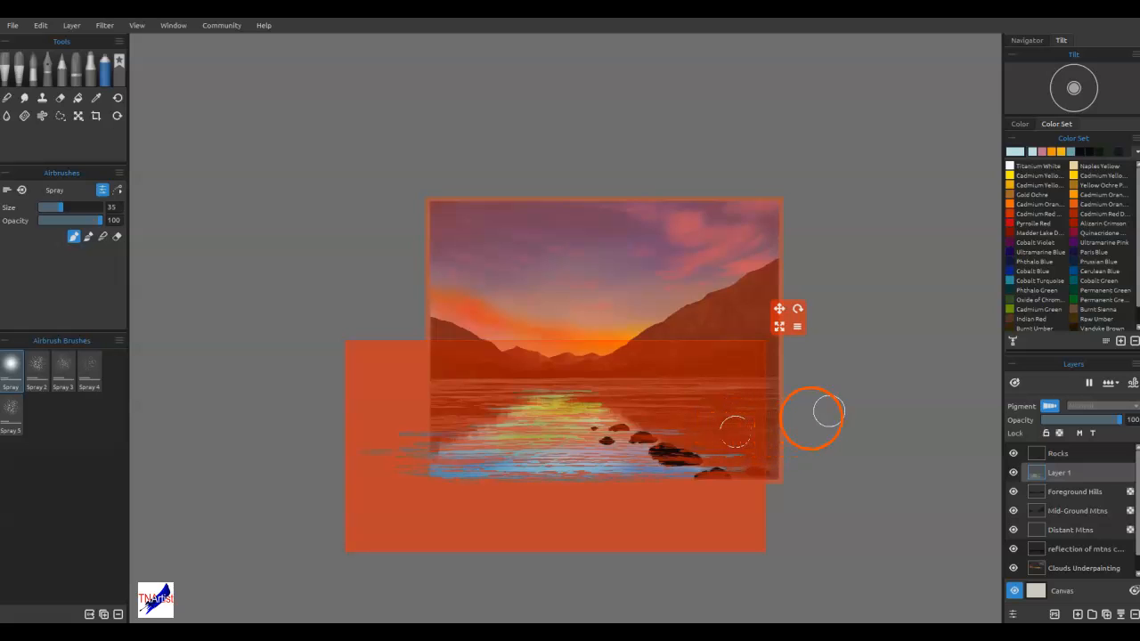
{"action": "key", "text": "ctrl+shift+h"}
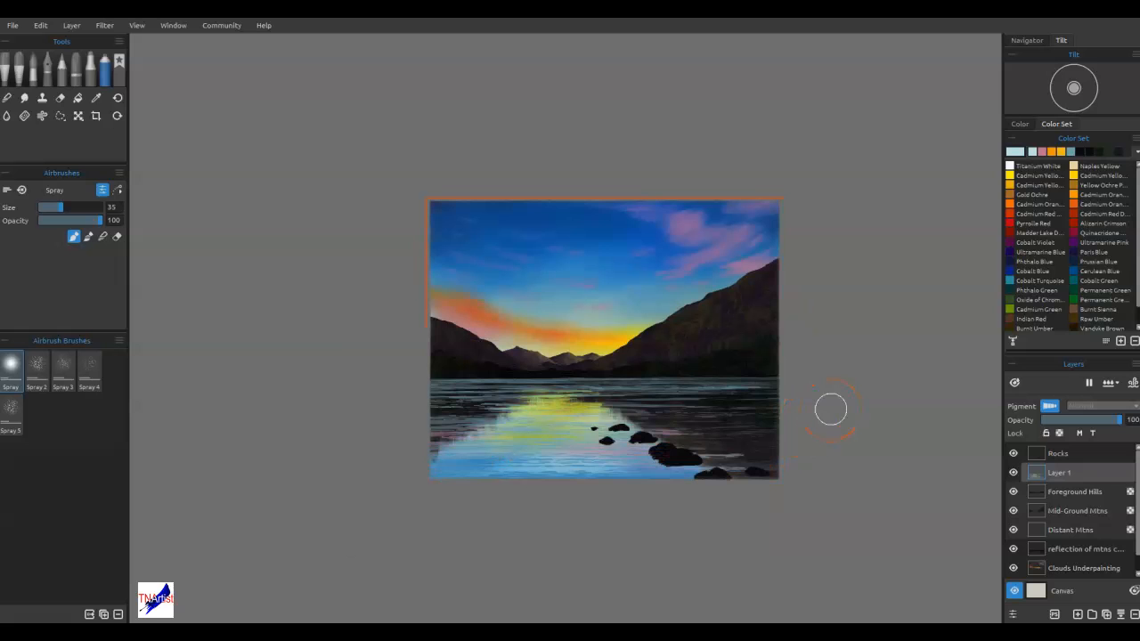
{"action": "key", "text": "ctrl+0"}
{"action": "mouse_move", "coordinate": [472, 511]}
{"action": "left_mouse_down"}
{"action": "mouse_move", "coordinate": [633, 511]}
{"action": "mouse_move", "coordinate": [483, 458]}
{"action": "mouse_move", "coordinate": [767, 475]}
{"action": "mouse_move", "coordinate": [616, 480]}
{"action": "mouse_move", "coordinate": [649, 486]}
{"action": "mouse_move", "coordinate": [727, 541]}
{"action": "mouse_move", "coordinate": [798, 557]}
{"action": "mouse_move", "coordinate": [732, 565]}
{"action": "mouse_move", "coordinate": [600, 518]}
{"action": "mouse_move", "coordinate": [625, 540]}
{"action": "mouse_move", "coordinate": [543, 474]}
{"action": "mouse_move", "coordinate": [602, 473]}
{"action": "mouse_move", "coordinate": [509, 488]}
{"action": "mouse_move", "coordinate": [624, 501]}
{"action": "mouse_move", "coordinate": [548, 524]}
{"action": "mouse_move", "coordinate": [670, 520]}
{"action": "mouse_move", "coordinate": [668, 539]}
{"action": "mouse_move", "coordinate": [693, 527]}
{"action": "mouse_move", "coordinate": [632, 519]}
{"action": "mouse_move", "coordinate": [712, 509]}
{"action": "mouse_move", "coordinate": [671, 497]}
{"action": "left_mouse_up"}
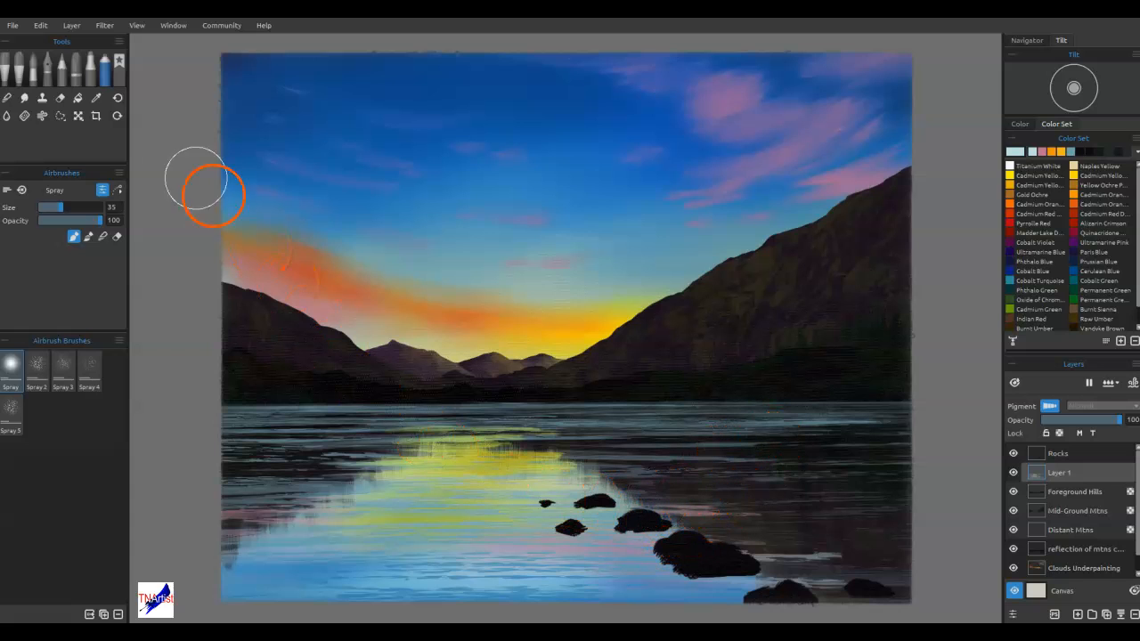
Soften the stencilled ripples across the lake, the sun's reflection and around the rocks with the Soft blend brush
{"action": "left_click", "coordinate": [7, 98]}
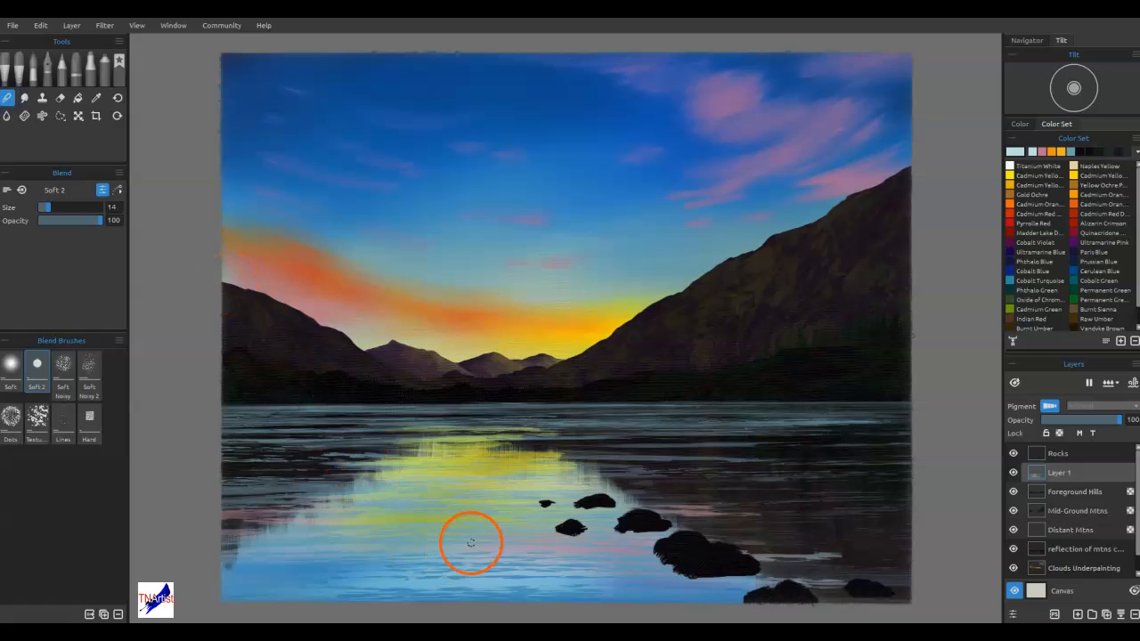
{"action": "left_click", "coordinate": [14, 381]}
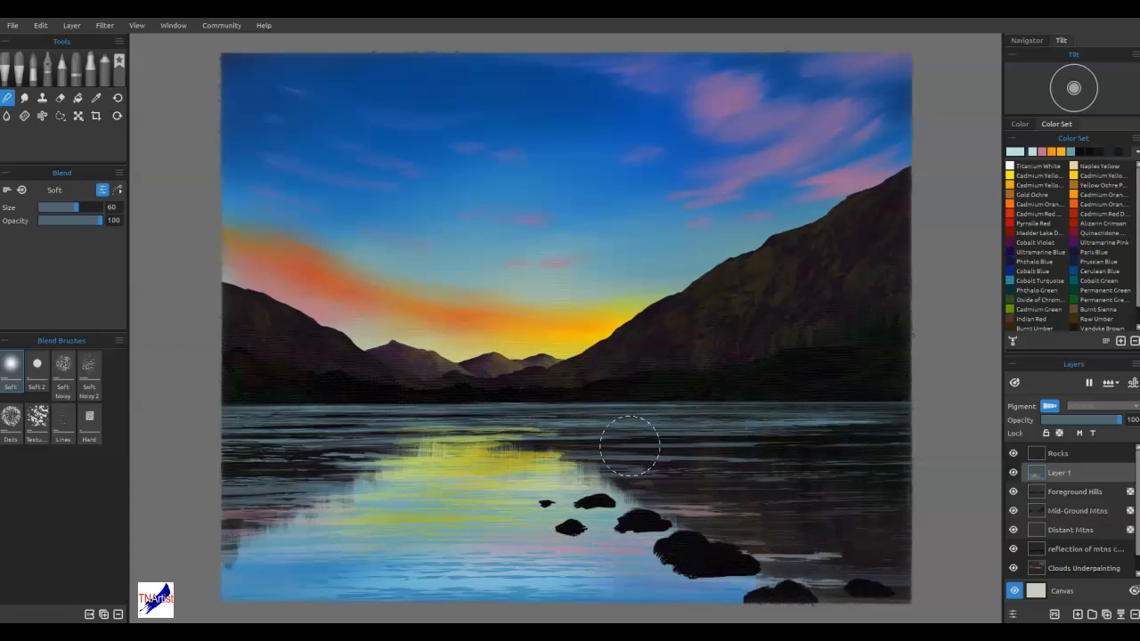
{"action": "mouse_move", "coordinate": [515, 558]}
{"action": "left_mouse_down"}
{"action": "mouse_move", "coordinate": [554, 556]}
{"action": "mouse_move", "coordinate": [471, 560]}
{"action": "left_mouse_up"}
{"action": "mouse_move", "coordinate": [716, 550]}
{"action": "left_mouse_down"}
{"action": "mouse_move", "coordinate": [557, 559]}
{"action": "mouse_move", "coordinate": [731, 525]}
{"action": "left_mouse_up"}
{"action": "left_click_drag", "start_coordinate": [838, 526], "coordinate": [891, 528]}
{"action": "left_click_drag", "start_coordinate": [789, 515], "coordinate": [916, 505]}
{"action": "left_click_drag", "start_coordinate": [507, 472], "coordinate": [860, 459]}
{"action": "mouse_move", "coordinate": [744, 439]}
{"action": "left_mouse_down"}
{"action": "mouse_move", "coordinate": [869, 427]}
{"action": "mouse_move", "coordinate": [599, 429]}
{"action": "mouse_move", "coordinate": [997, 429]}
{"action": "mouse_move", "coordinate": [682, 437]}
{"action": "mouse_move", "coordinate": [515, 464]}
{"action": "mouse_move", "coordinate": [182, 460]}
{"action": "mouse_move", "coordinate": [442, 468]}
{"action": "mouse_move", "coordinate": [155, 489]}
{"action": "mouse_move", "coordinate": [433, 519]}
{"action": "left_mouse_up"}
{"action": "mouse_move", "coordinate": [433, 519]}
{"action": "left_mouse_down"}
{"action": "mouse_move", "coordinate": [262, 550]}
{"action": "mouse_move", "coordinate": [552, 556]}
{"action": "mouse_move", "coordinate": [248, 574]}
{"action": "left_mouse_up"}
{"action": "mouse_move", "coordinate": [549, 480]}
{"action": "left_mouse_down"}
{"action": "mouse_move", "coordinate": [530, 476]}
{"action": "mouse_move", "coordinate": [673, 456]}
{"action": "left_mouse_up"}
{"action": "left_click", "coordinate": [895, 456]}
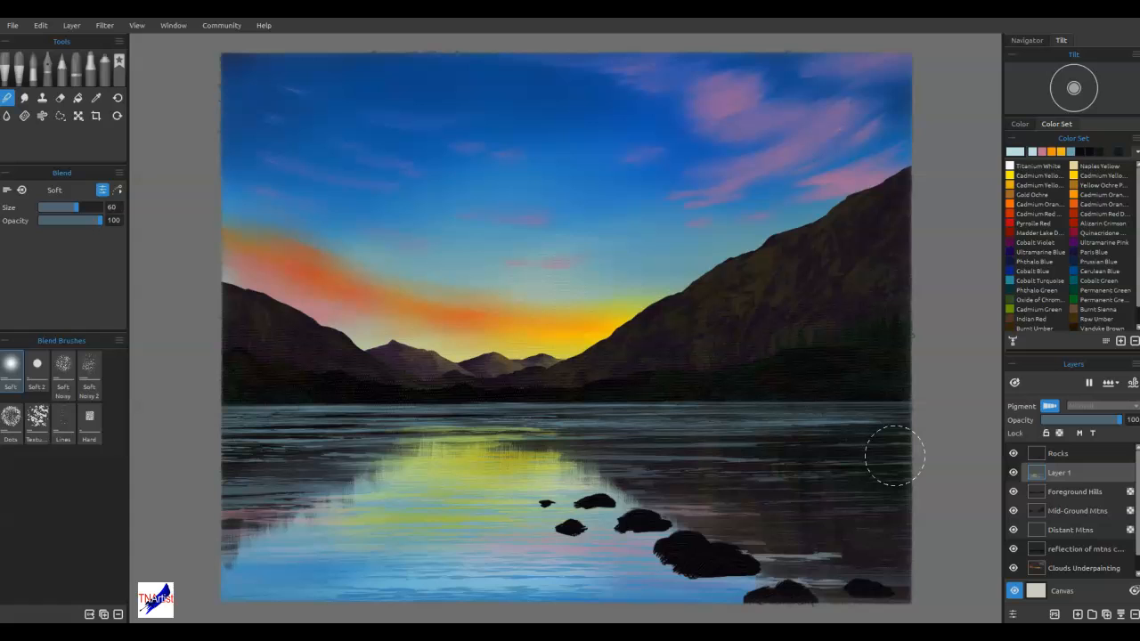
{"action": "left_click_drag", "start_coordinate": [394, 509], "coordinate": [496, 508]}
{"action": "mouse_move", "coordinate": [668, 512]}
{"action": "left_mouse_down"}
{"action": "mouse_move", "coordinate": [630, 479]}
{"action": "mouse_move", "coordinate": [643, 462]}
{"action": "left_mouse_up"}
{"action": "mouse_move", "coordinate": [724, 456]}
{"action": "left_mouse_down"}
{"action": "mouse_move", "coordinate": [609, 474]}
{"action": "mouse_move", "coordinate": [668, 495]}
{"action": "mouse_move", "coordinate": [792, 464]}
{"action": "mouse_move", "coordinate": [782, 415]}
{"action": "mouse_move", "coordinate": [665, 457]}
{"action": "mouse_move", "coordinate": [678, 460]}
{"action": "mouse_move", "coordinate": [464, 456]}
{"action": "mouse_move", "coordinate": [476, 476]}
{"action": "mouse_move", "coordinate": [540, 450]}
{"action": "left_mouse_up"}
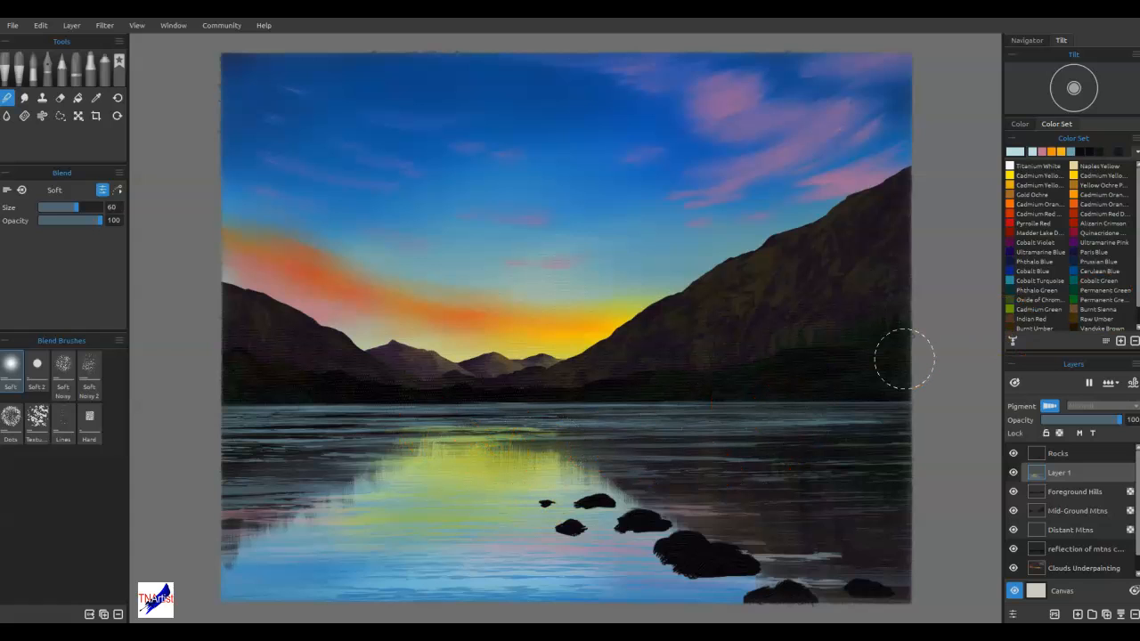
Bring up the ripple stencil, unlock its size ratio, and stretch it into a wide band over the lake's bright reflection
{"action": "left_click", "coordinate": [931, 407]}
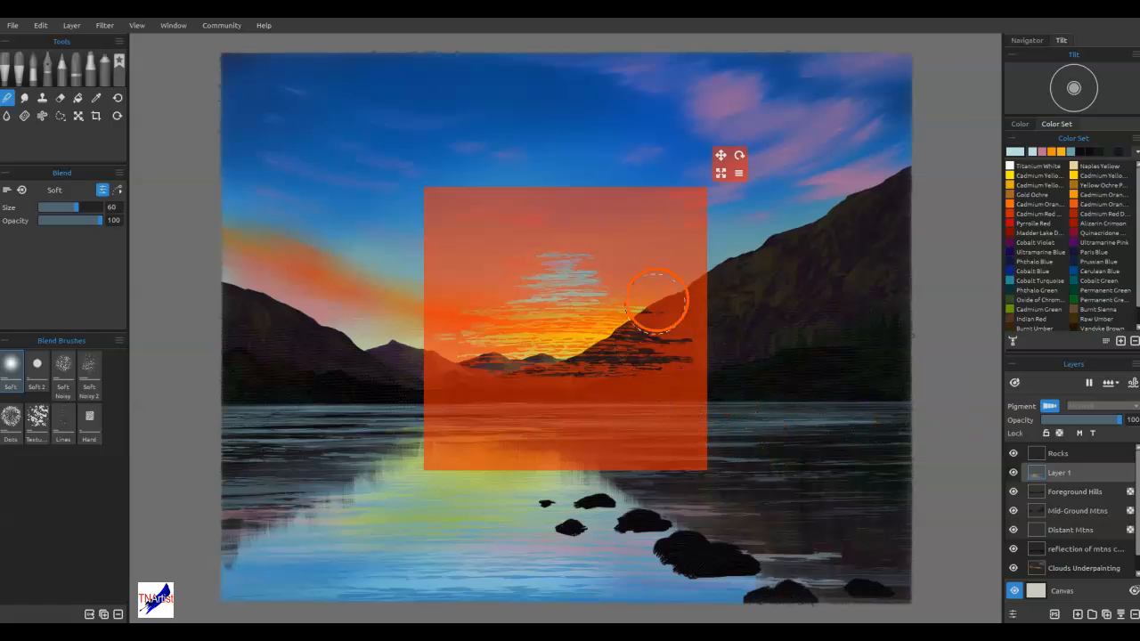
{"action": "mouse_move", "coordinate": [668, 218]}
{"action": "left_mouse_down"}
{"action": "mouse_move", "coordinate": [613, 264]}
{"action": "mouse_move", "coordinate": [573, 365]}
{"action": "left_mouse_up"}
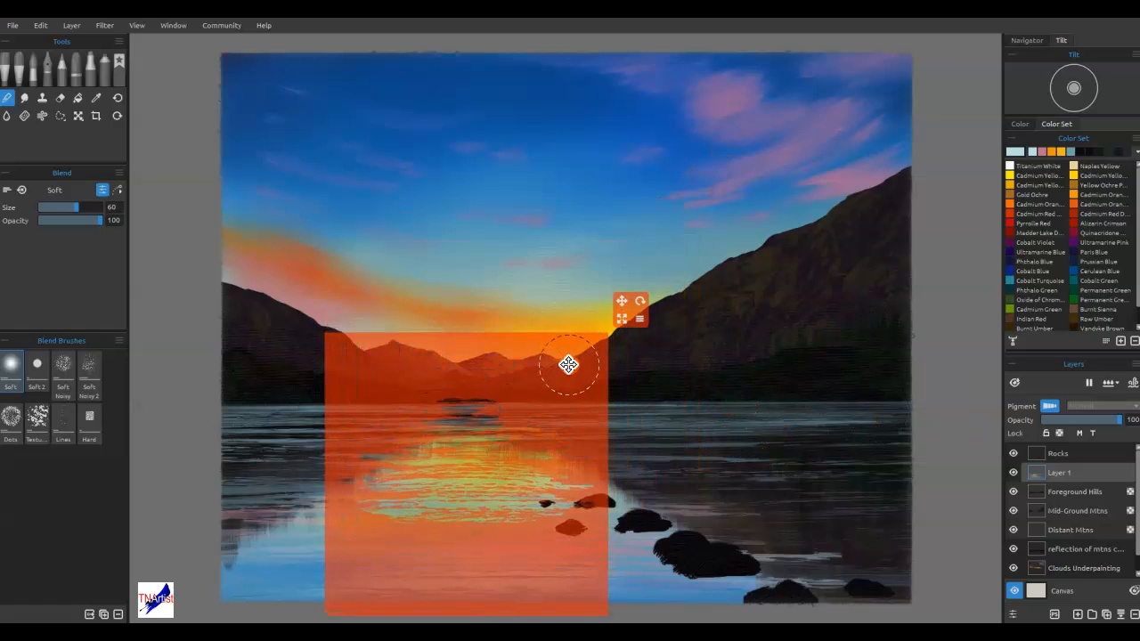
{"action": "left_click", "coordinate": [639, 318]}
{"action": "left_click", "coordinate": [659, 415]}
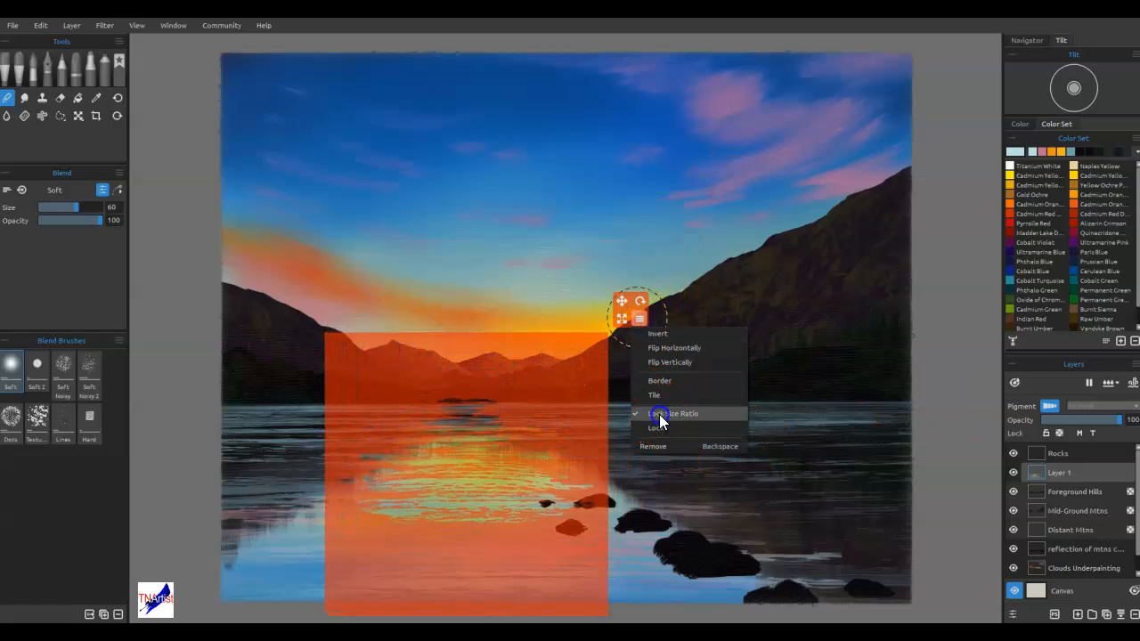
{"action": "left_click_drag", "start_coordinate": [625, 311], "coordinate": [807, 372]}
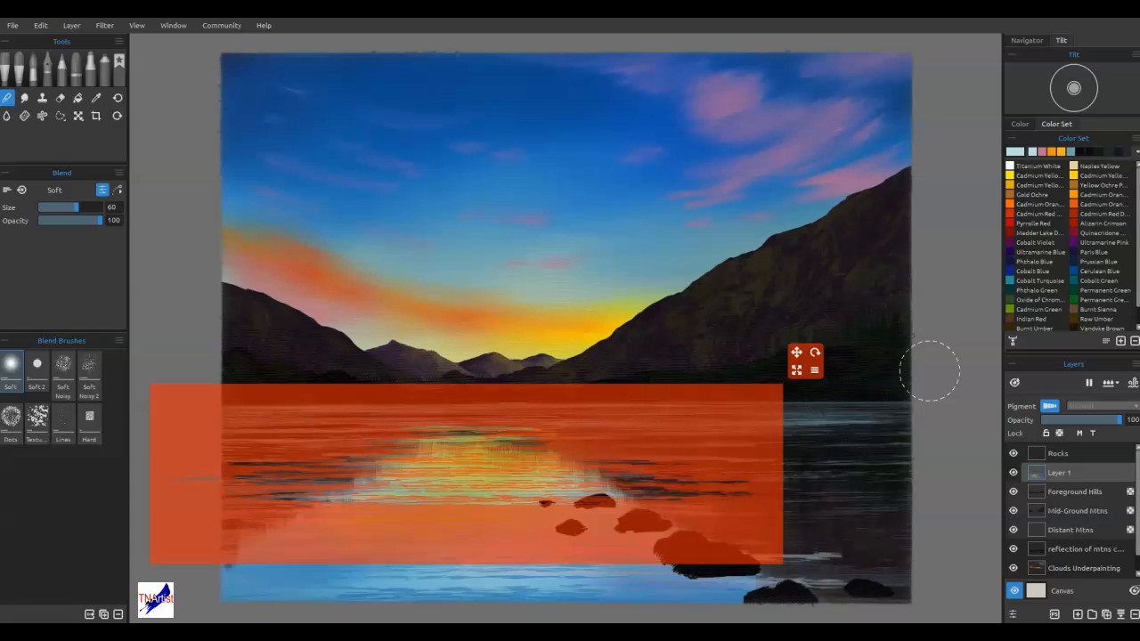
Erase ripple streaks through the stencil across the sun's reflection with the Round Soft eraser, and hide the stencil
{"action": "key", "text": "e"}
{"action": "left_click_drag", "start_coordinate": [394, 462], "coordinate": [414, 476]}
{"action": "mouse_move", "coordinate": [370, 465]}
{"action": "left_mouse_down"}
{"action": "mouse_move", "coordinate": [376, 474]}
{"action": "mouse_move", "coordinate": [560, 443]}
{"action": "left_mouse_up"}
{"action": "mouse_move", "coordinate": [592, 454]}
{"action": "left_mouse_down"}
{"action": "mouse_move", "coordinate": [416, 478]}
{"action": "mouse_move", "coordinate": [617, 472]}
{"action": "mouse_move", "coordinate": [397, 488]}
{"action": "mouse_move", "coordinate": [608, 469]}
{"action": "mouse_move", "coordinate": [400, 464]}
{"action": "mouse_move", "coordinate": [782, 455]}
{"action": "mouse_move", "coordinate": [606, 479]}
{"action": "mouse_move", "coordinate": [466, 461]}
{"action": "mouse_move", "coordinate": [637, 455]}
{"action": "mouse_move", "coordinate": [502, 468]}
{"action": "mouse_move", "coordinate": [538, 474]}
{"action": "mouse_move", "coordinate": [648, 459]}
{"action": "mouse_move", "coordinate": [324, 460]}
{"action": "mouse_move", "coordinate": [551, 440]}
{"action": "mouse_move", "coordinate": [419, 511]}
{"action": "mouse_move", "coordinate": [619, 520]}
{"action": "mouse_move", "coordinate": [448, 525]}
{"action": "mouse_move", "coordinate": [448, 560]}
{"action": "mouse_move", "coordinate": [329, 524]}
{"action": "mouse_move", "coordinate": [424, 481]}
{"action": "mouse_move", "coordinate": [563, 487]}
{"action": "mouse_move", "coordinate": [612, 473]}
{"action": "mouse_move", "coordinate": [514, 474]}
{"action": "mouse_move", "coordinate": [604, 451]}
{"action": "left_mouse_up"}
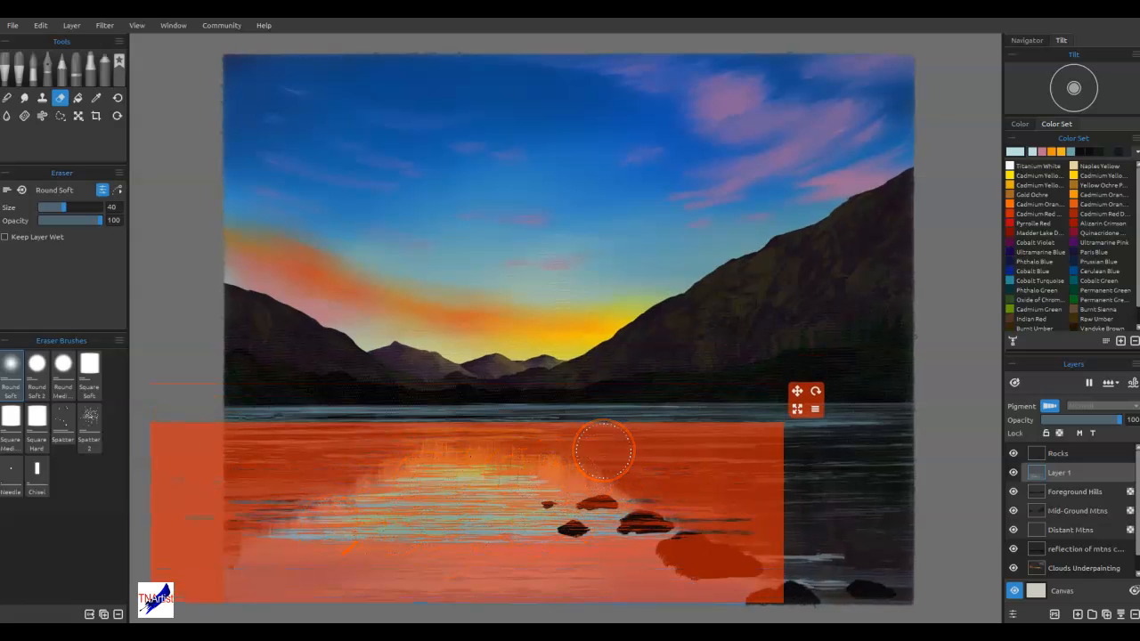
{"action": "key", "text": "ctrl+h"}
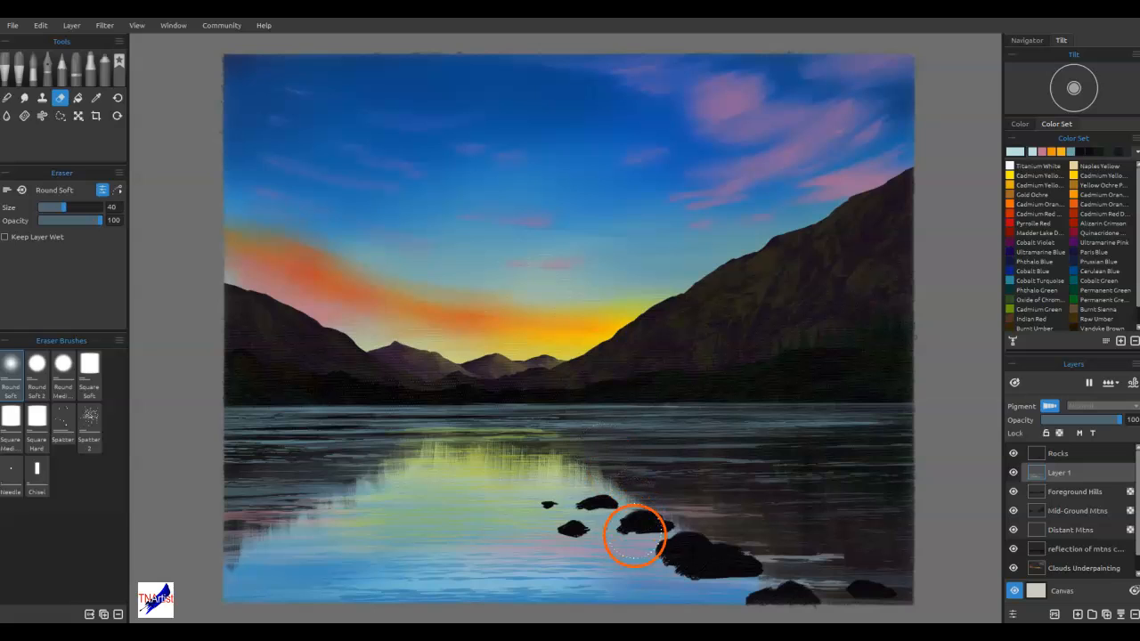
Add a new layer above the Rocks layer
{"action": "left_click", "coordinate": [1071, 455]}
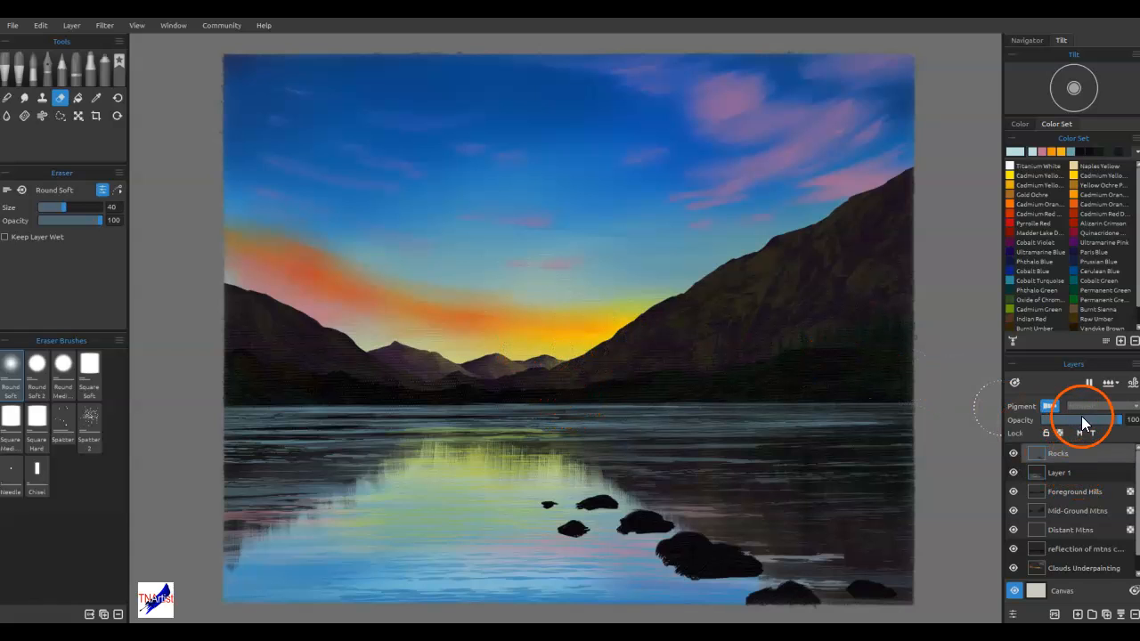
{"action": "left_click", "coordinate": [1079, 615]}
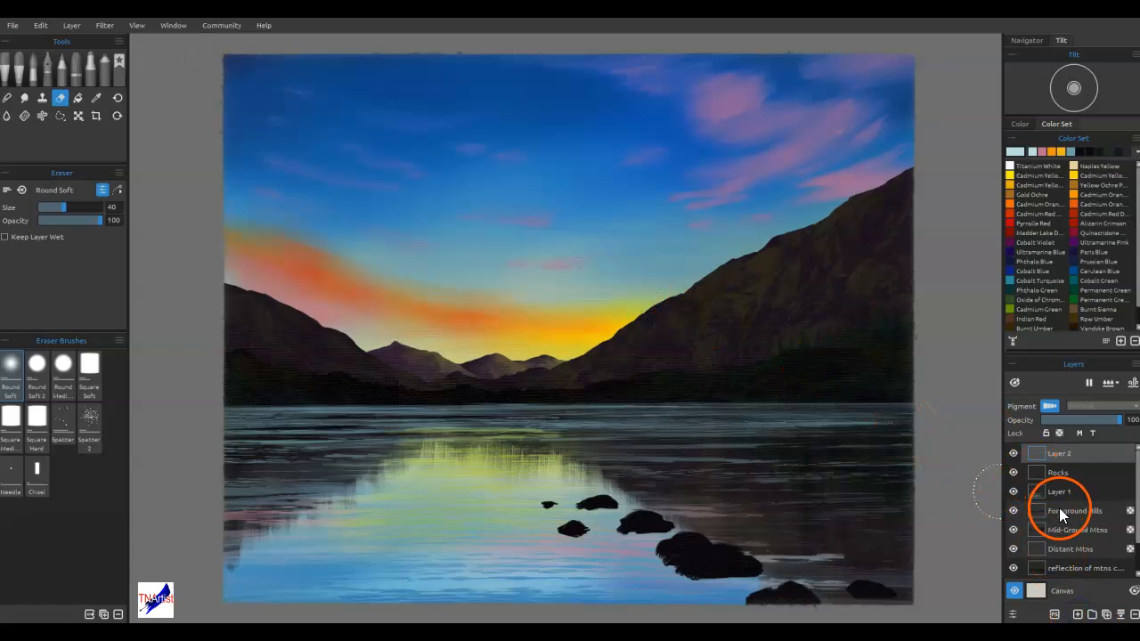
{"action": "scroll", "coordinate": [1059, 507], "scroll_direction": "down", "scroll_amount": 2}
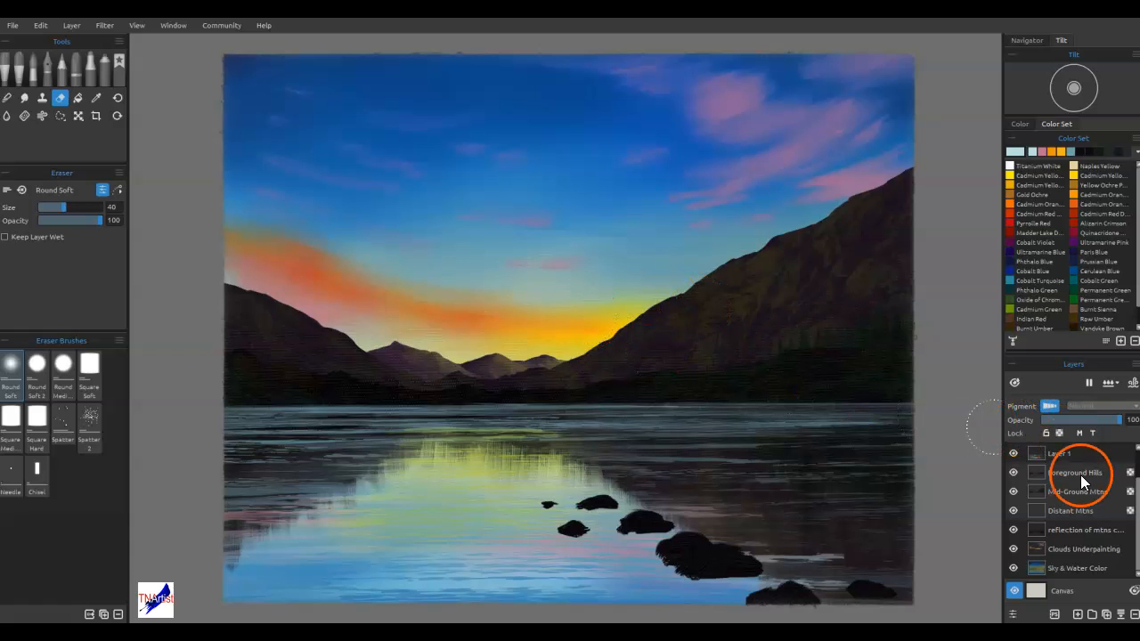
{"action": "scroll", "coordinate": [1077, 483], "scroll_direction": "up", "scroll_amount": 2}
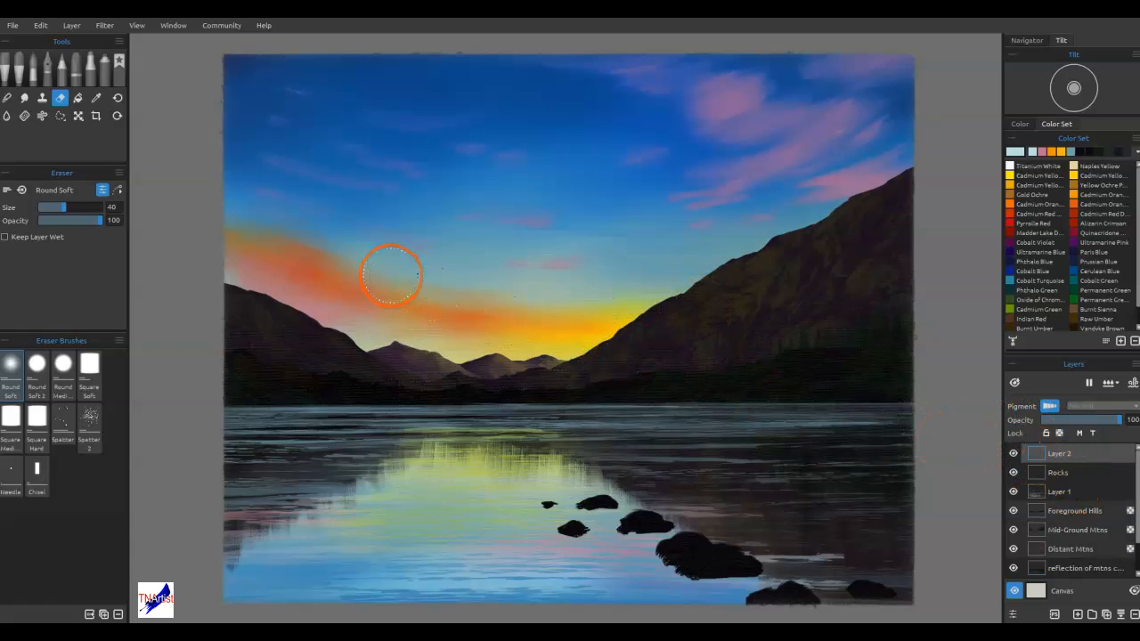
Choose the favorite Cat Tongue oil brush, sample golden yellow from the sunset, and lighten it to pale yellow #ecd781
{"action": "left_click", "coordinate": [7, 78]}
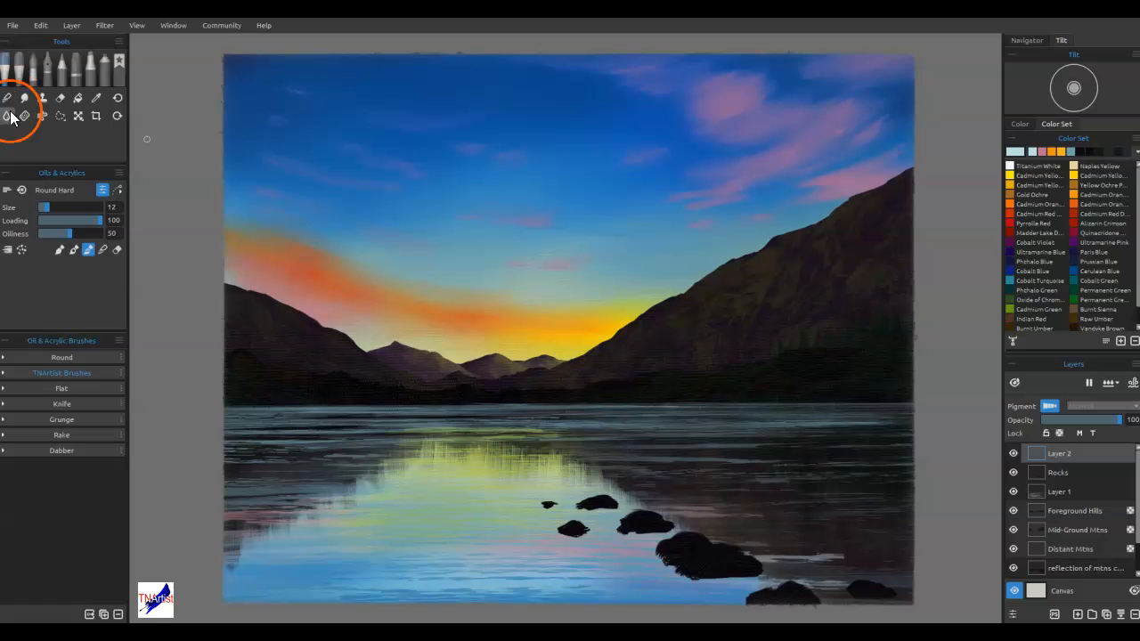
{"action": "left_click", "coordinate": [57, 375]}
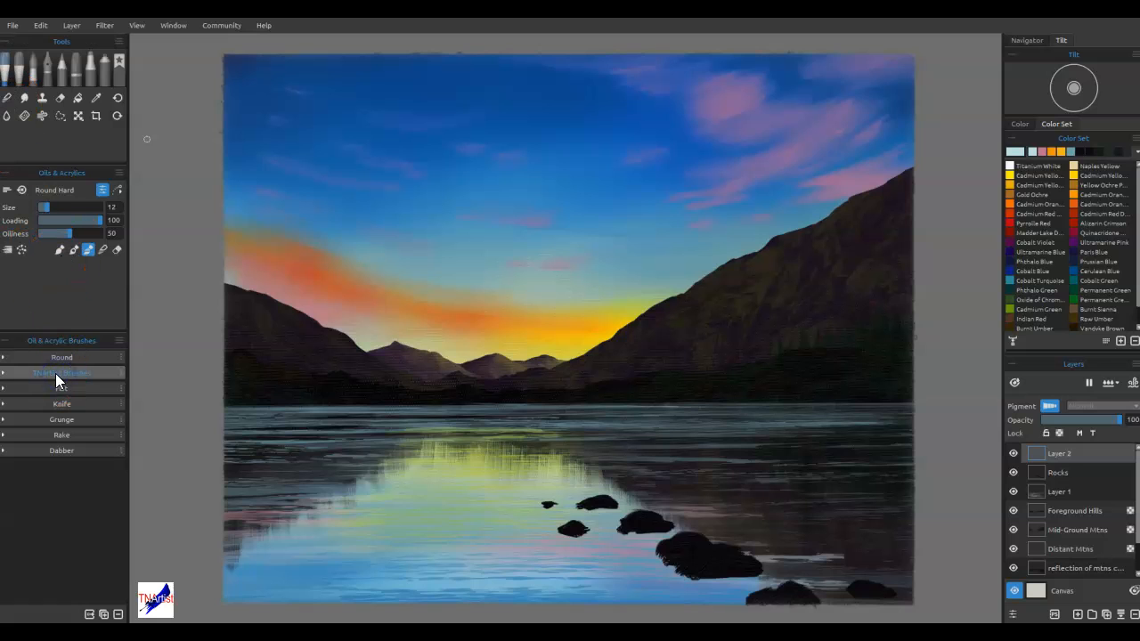
{"action": "left_click", "coordinate": [117, 78]}
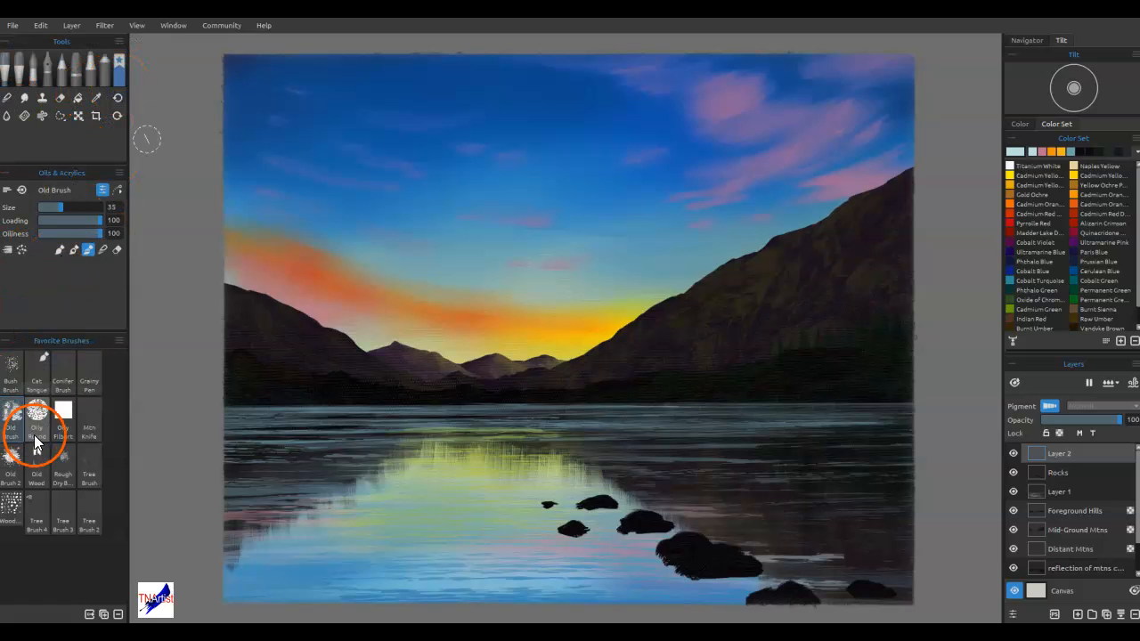
{"action": "left_click", "coordinate": [37, 372]}
{"action": "scroll", "coordinate": [548, 387], "scroll_direction": "up", "scroll_amount": 2}
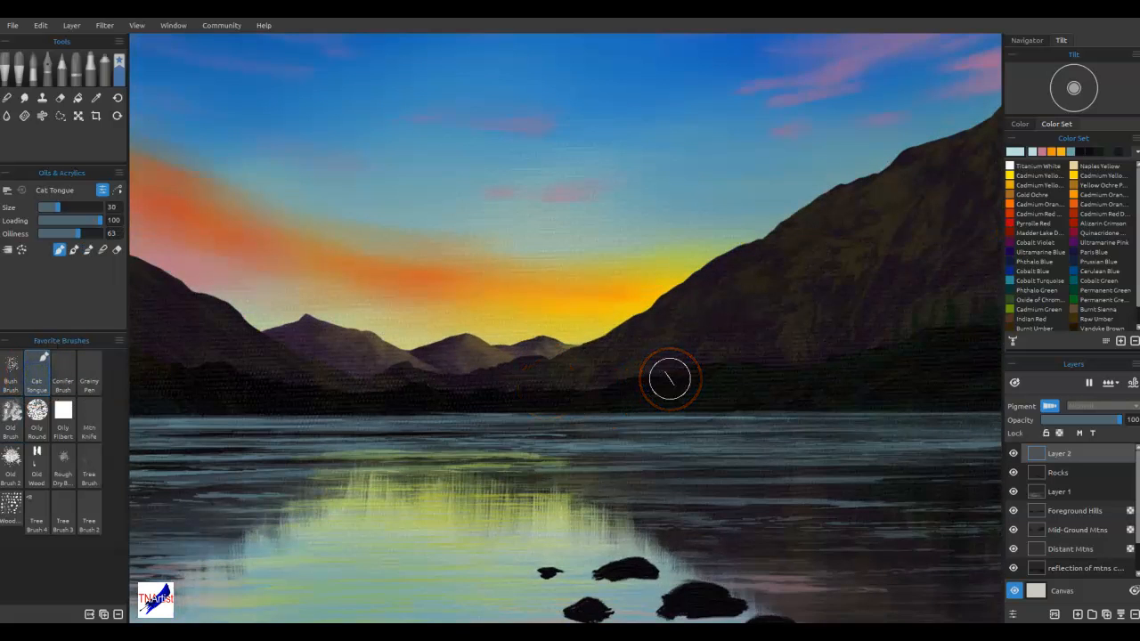
{"action": "key", "text": "alt"}
{"action": "mouse_move", "coordinate": [670, 378]}
{"action": "left_mouse_down"}
{"action": "mouse_move", "coordinate": [570, 325]}
{"action": "mouse_move", "coordinate": [615, 314]}
{"action": "left_mouse_up"}
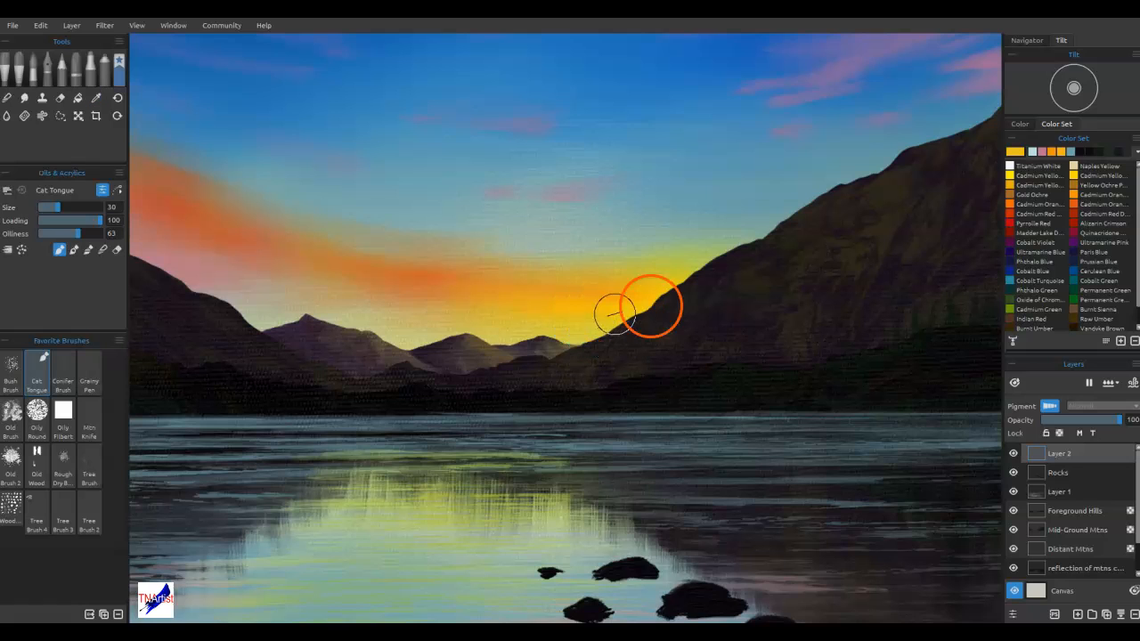
{"action": "double_click", "coordinate": [1018, 152]}
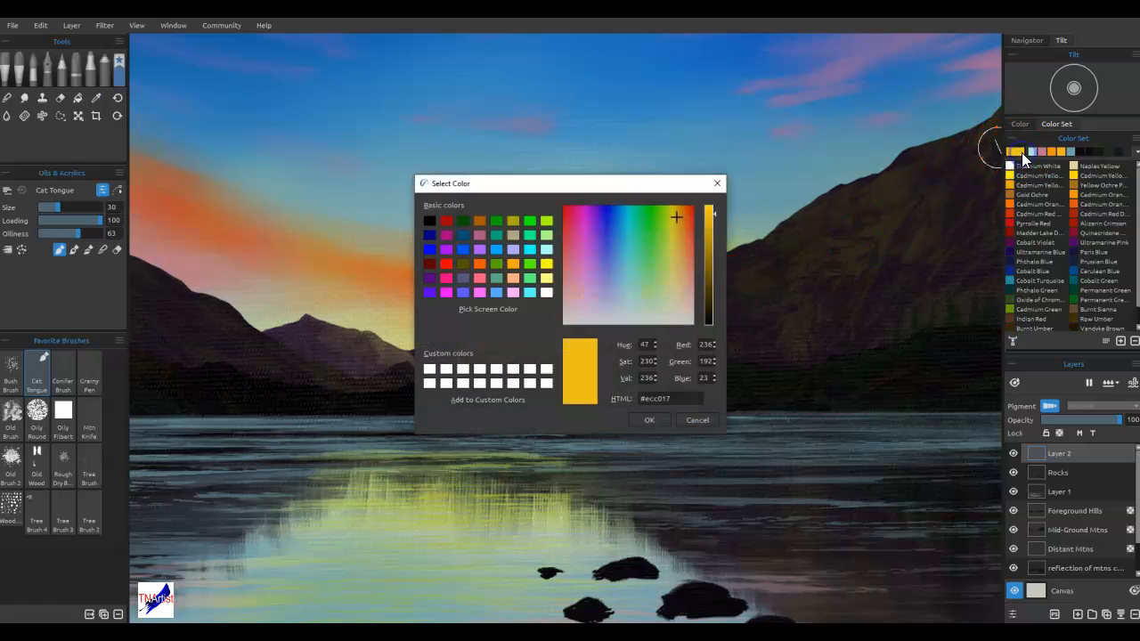
{"action": "left_click", "coordinate": [676, 271]}
{"action": "left_click", "coordinate": [650, 419]}
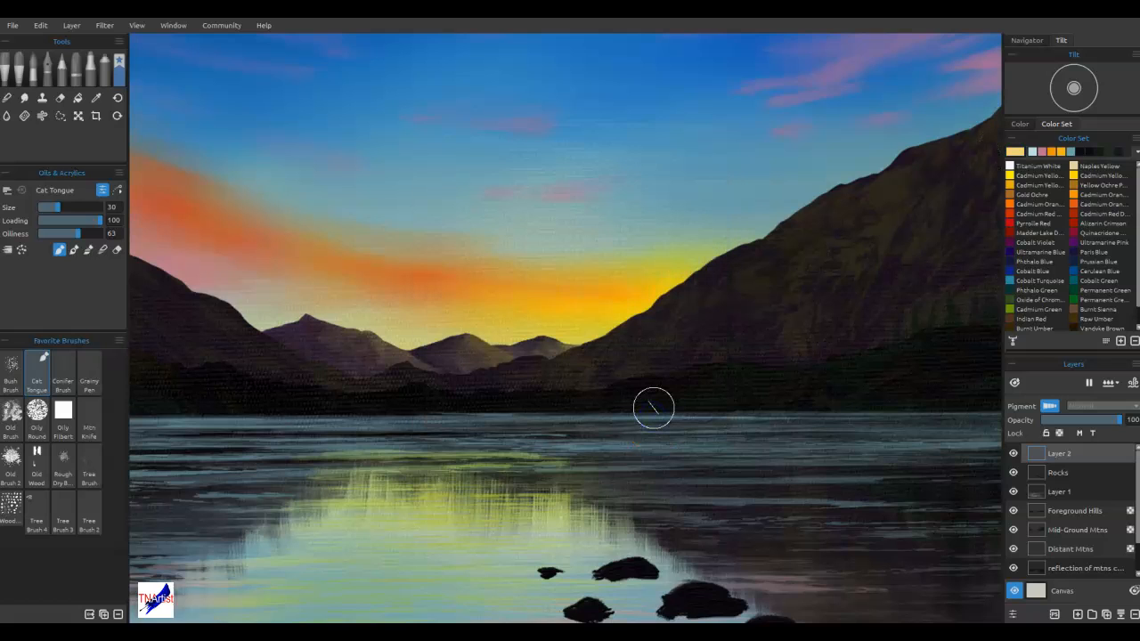
Paint thin pale yellow streaks in the glow above the horizon at brush size 7, and move Layer 2 below Distant Mtns
{"action": "key", "text": "bracketleft"}
{"action": "key", "text": "bracketleft"}
{"action": "key", "text": "bracketleft"}
{"action": "key", "text": "bracketleft"}
{"action": "key", "text": "bracketleft"}
{"action": "key", "text": "bracketleft"}
{"action": "key", "text": "bracketleft"}
{"action": "key", "text": "bracketleft"}
{"action": "key", "text": "bracketleft"}
{"action": "key", "text": "bracketleft"}
{"action": "key", "text": "bracketleft"}
{"action": "key", "text": "bracketleft"}
{"action": "key", "text": "bracketleft"}
{"action": "key", "text": "bracketleft"}
{"action": "key", "text": "bracketleft"}
{"action": "key", "text": "bracketleft"}
{"action": "key", "text": "bracketleft"}
{"action": "key", "text": "bracketleft"}
{"action": "key", "text": "bracketleft"}
{"action": "key", "text": "bracketleft"}
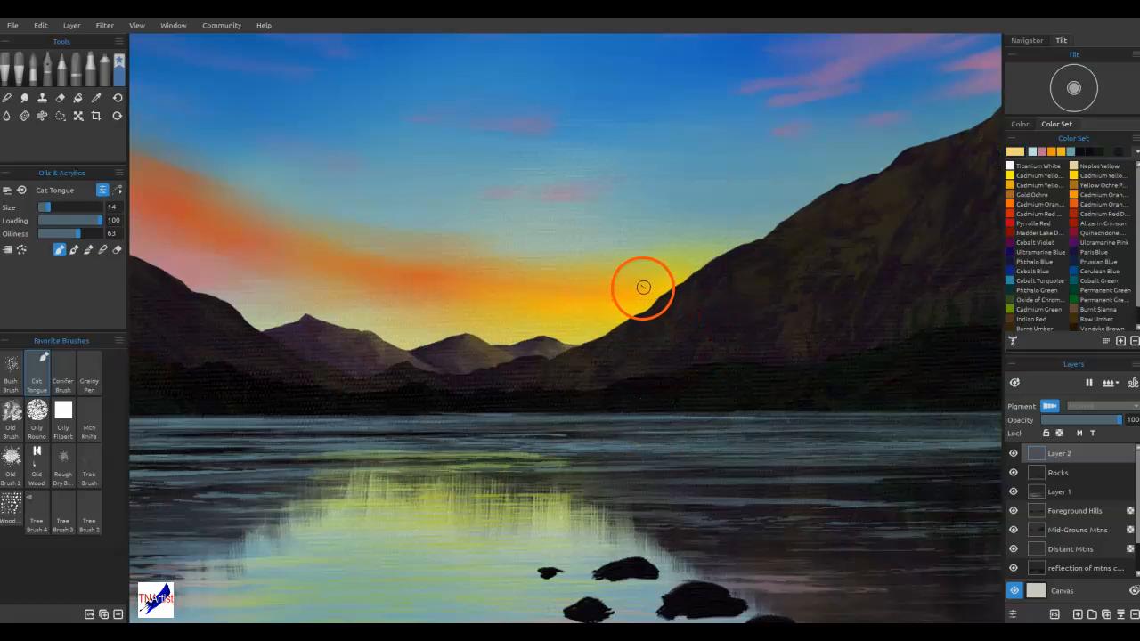
{"action": "key", "text": "bracketleft"}
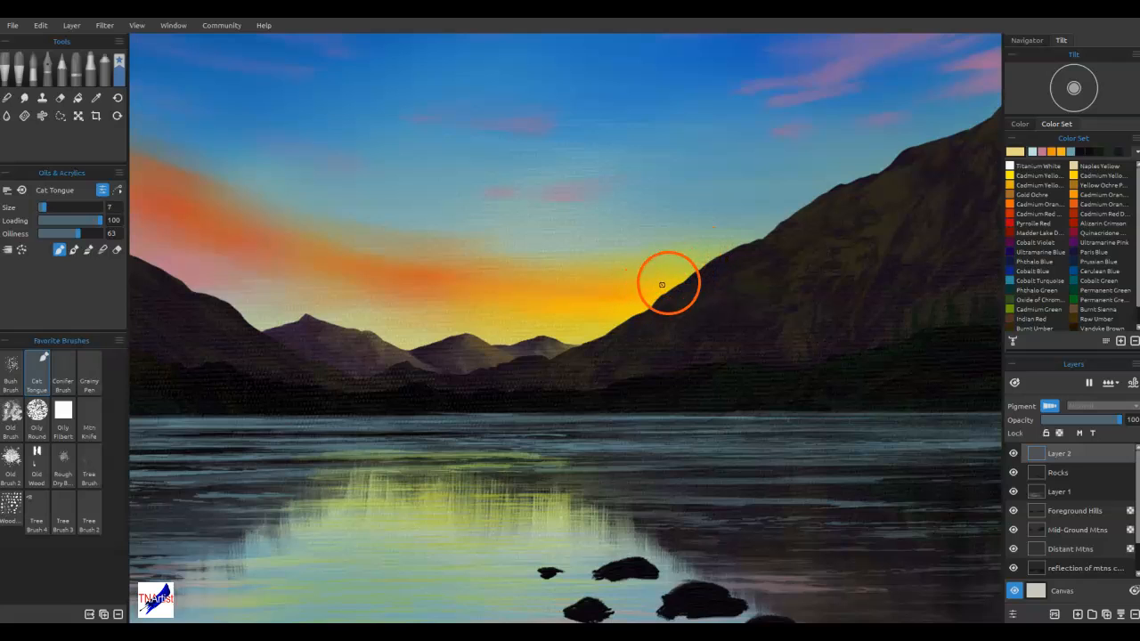
{"action": "mouse_move", "coordinate": [618, 281]}
{"action": "left_mouse_down"}
{"action": "mouse_move", "coordinate": [658, 279]}
{"action": "mouse_move", "coordinate": [616, 281]}
{"action": "left_mouse_up"}
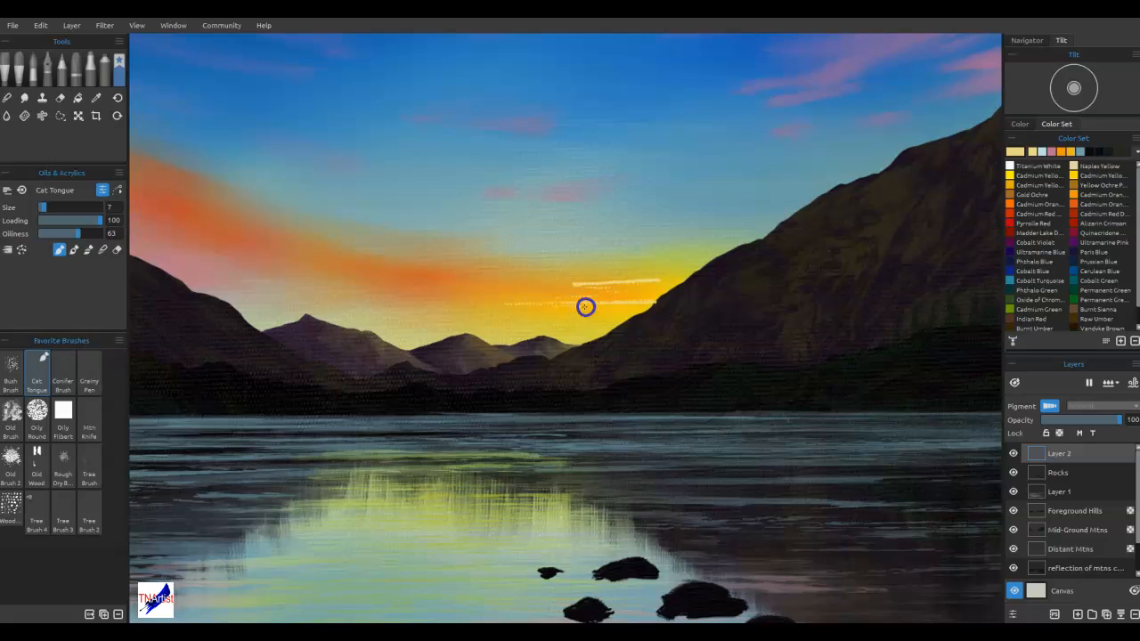
{"action": "left_click_drag", "start_coordinate": [660, 305], "coordinate": [571, 301]}
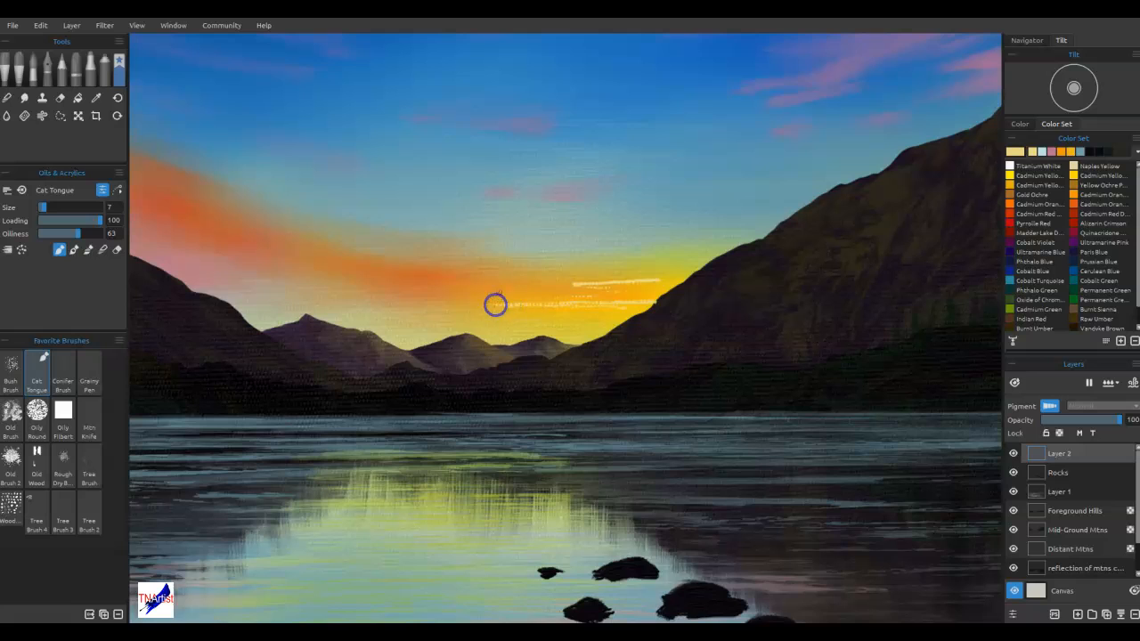
{"action": "left_click_drag", "start_coordinate": [521, 288], "coordinate": [596, 279]}
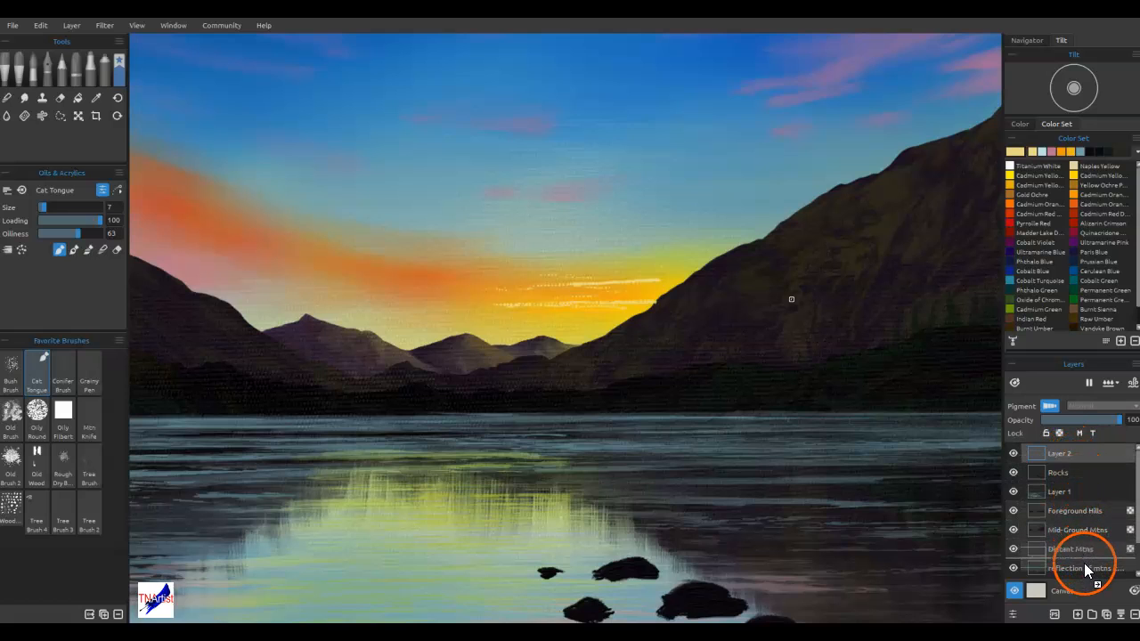
{"action": "left_click_drag", "start_coordinate": [1086, 565], "coordinate": [1092, 547]}
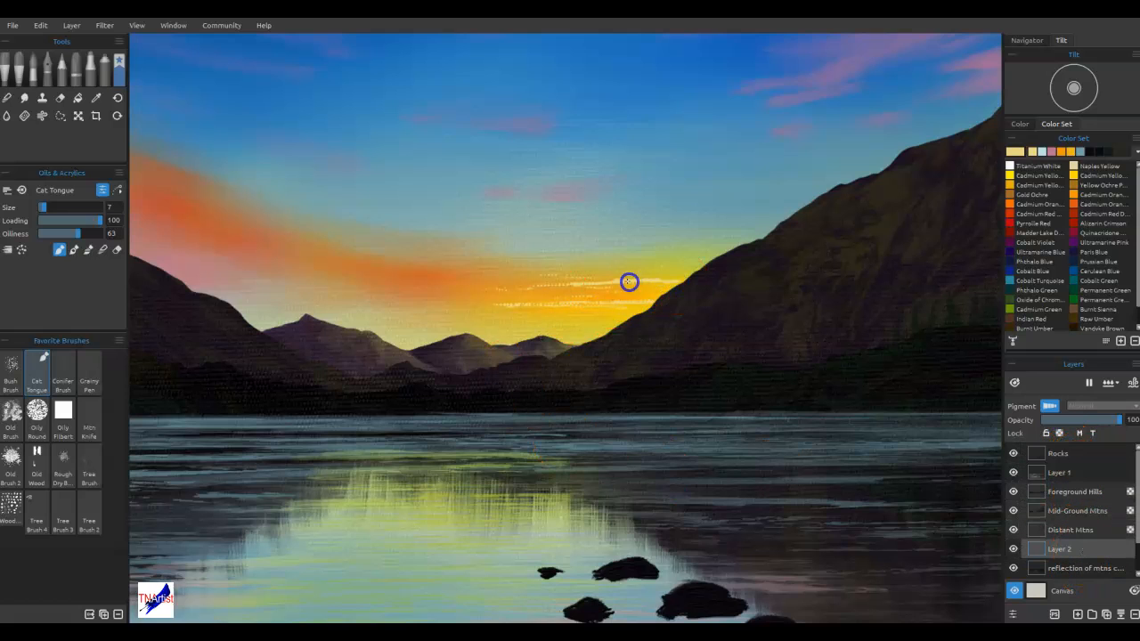
{"action": "left_click_drag", "start_coordinate": [584, 279], "coordinate": [531, 277]}
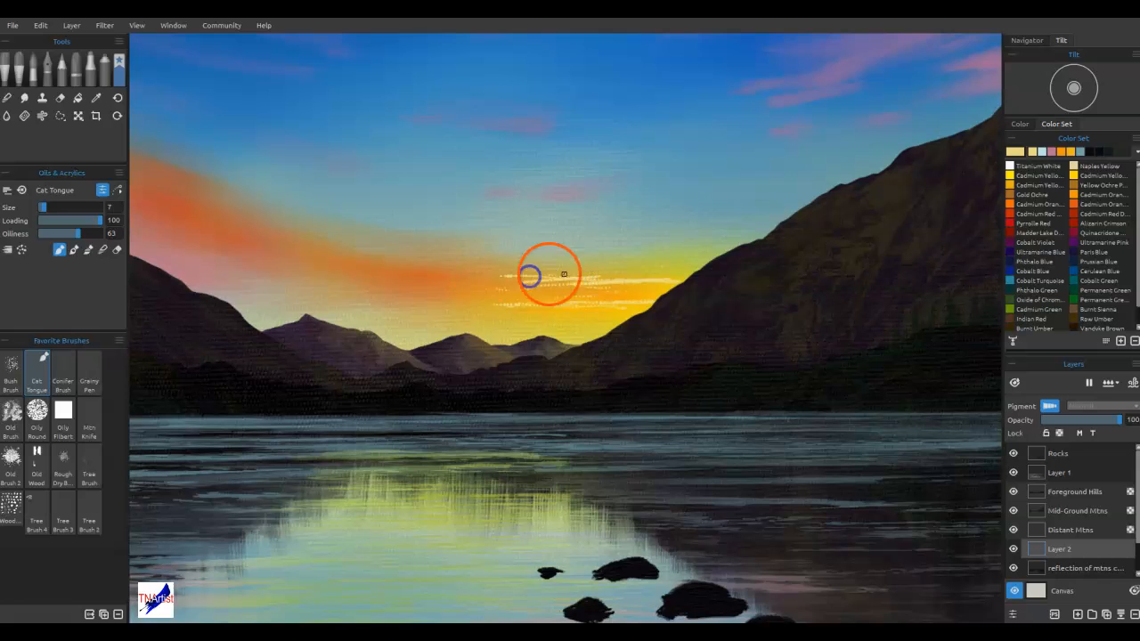
Blend the pale yellow streaks horizontally into the yellow and orange glow beside the mountain slope
{"action": "key", "text": "b"}
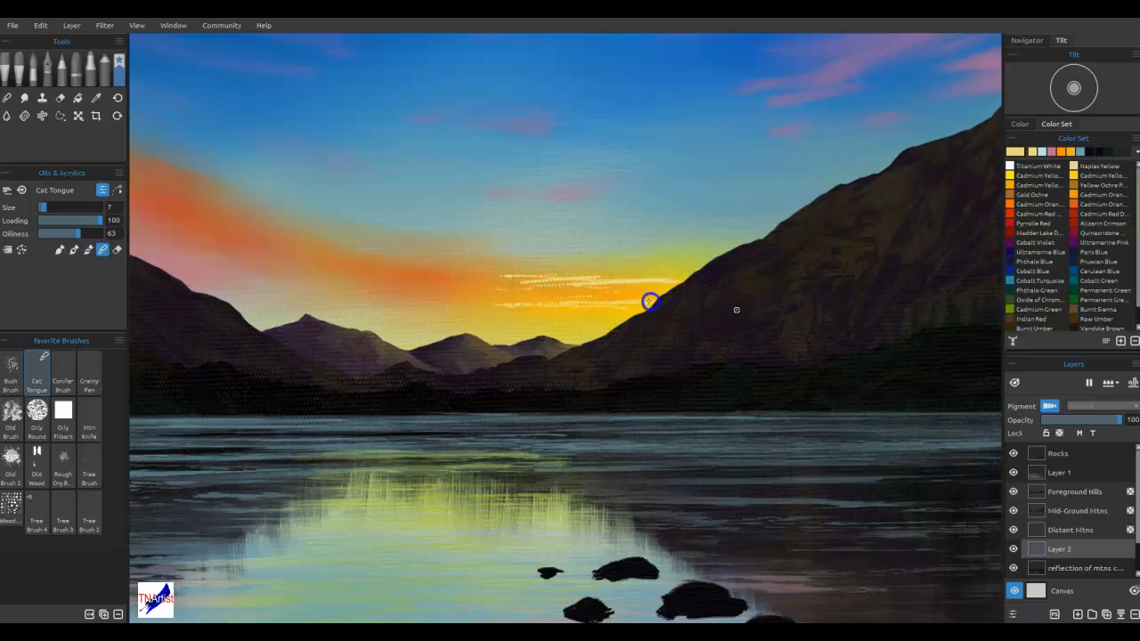
{"action": "mouse_move", "coordinate": [617, 301]}
{"action": "left_mouse_down"}
{"action": "mouse_move", "coordinate": [498, 305]}
{"action": "mouse_move", "coordinate": [659, 303]}
{"action": "mouse_move", "coordinate": [579, 295]}
{"action": "left_mouse_up"}
{"action": "mouse_move", "coordinate": [677, 279]}
{"action": "left_mouse_down"}
{"action": "mouse_move", "coordinate": [582, 283]}
{"action": "mouse_move", "coordinate": [629, 287]}
{"action": "mouse_move", "coordinate": [412, 274]}
{"action": "left_mouse_up"}
{"action": "left_click_drag", "start_coordinate": [499, 274], "coordinate": [420, 278]}
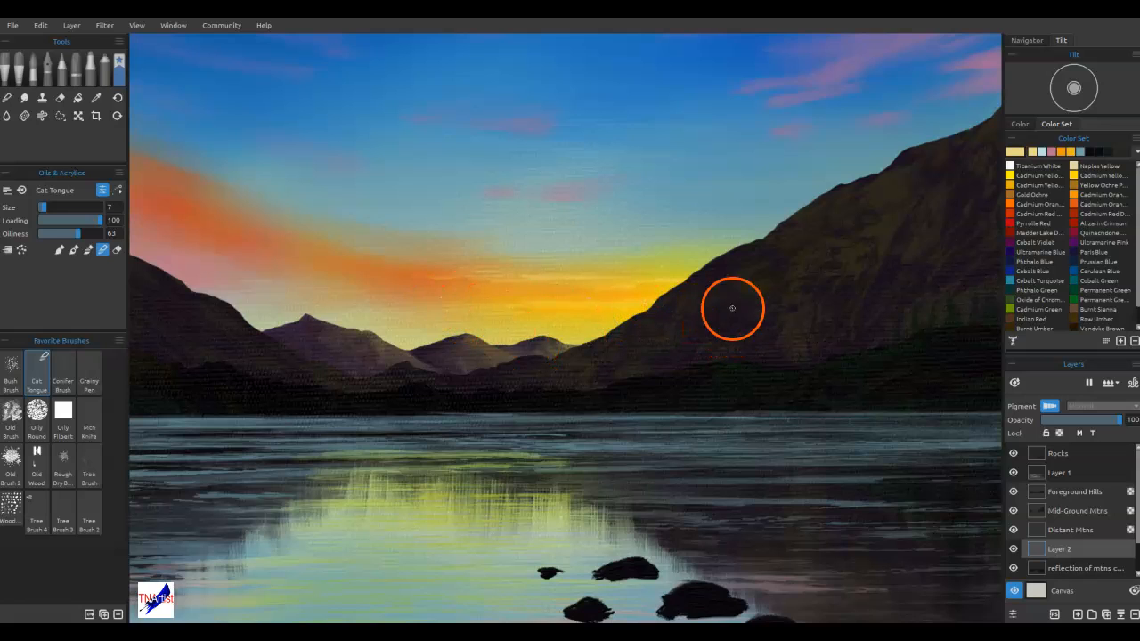
Paint more pale yellow streaks across the sunset glow, extending thin highlights along the orange cloud
{"action": "key", "text": "b"}
{"action": "mouse_move", "coordinate": [595, 303]}
{"action": "left_mouse_down"}
{"action": "mouse_move", "coordinate": [585, 301]}
{"action": "mouse_move", "coordinate": [652, 306]}
{"action": "left_mouse_up"}
{"action": "mouse_move", "coordinate": [592, 305]}
{"action": "left_mouse_down"}
{"action": "mouse_move", "coordinate": [648, 311]}
{"action": "mouse_move", "coordinate": [492, 304]}
{"action": "mouse_move", "coordinate": [640, 293]}
{"action": "mouse_move", "coordinate": [575, 300]}
{"action": "mouse_move", "coordinate": [688, 277]}
{"action": "left_mouse_up"}
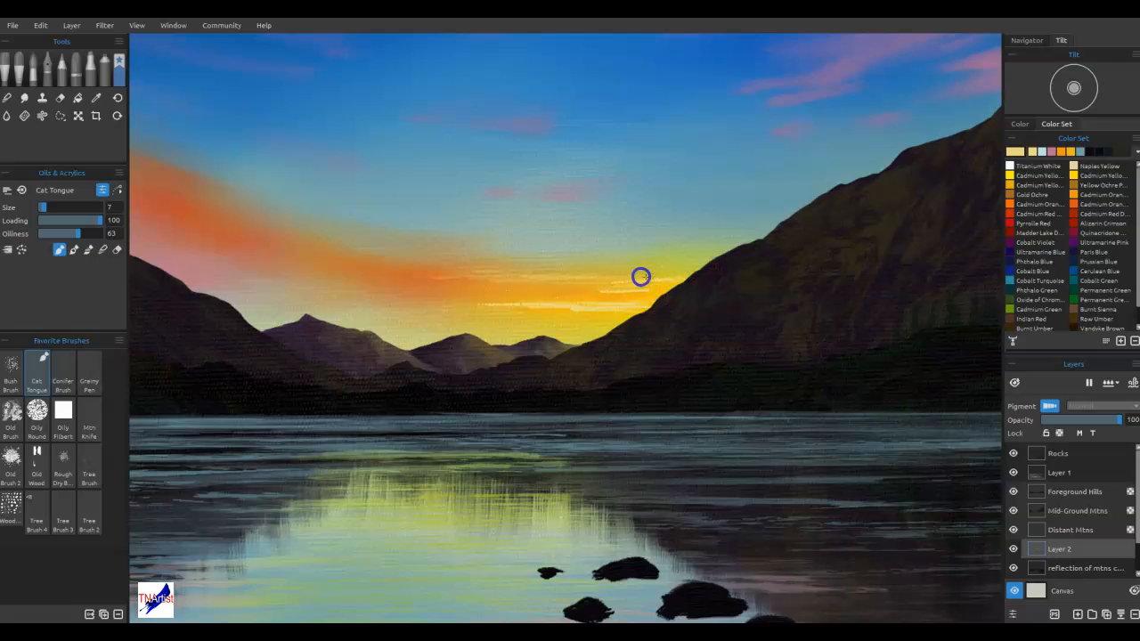
{"action": "left_click_drag", "start_coordinate": [514, 276], "coordinate": [437, 276]}
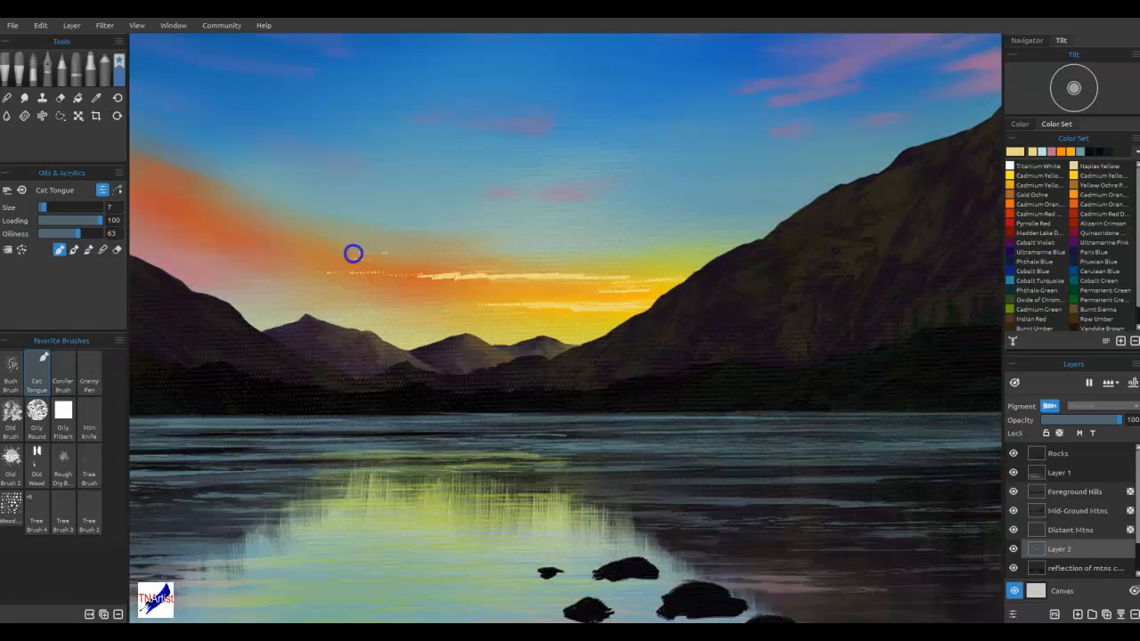
{"action": "left_click_drag", "start_coordinate": [322, 246], "coordinate": [242, 231]}
Blend the new highlights into the orange cloud and the yellow glow above the distant mountains
{"action": "key", "text": "n"}
{"action": "mouse_move", "coordinate": [600, 305]}
{"action": "left_mouse_down"}
{"action": "mouse_move", "coordinate": [649, 304]}
{"action": "mouse_move", "coordinate": [535, 307]}
{"action": "left_mouse_up"}
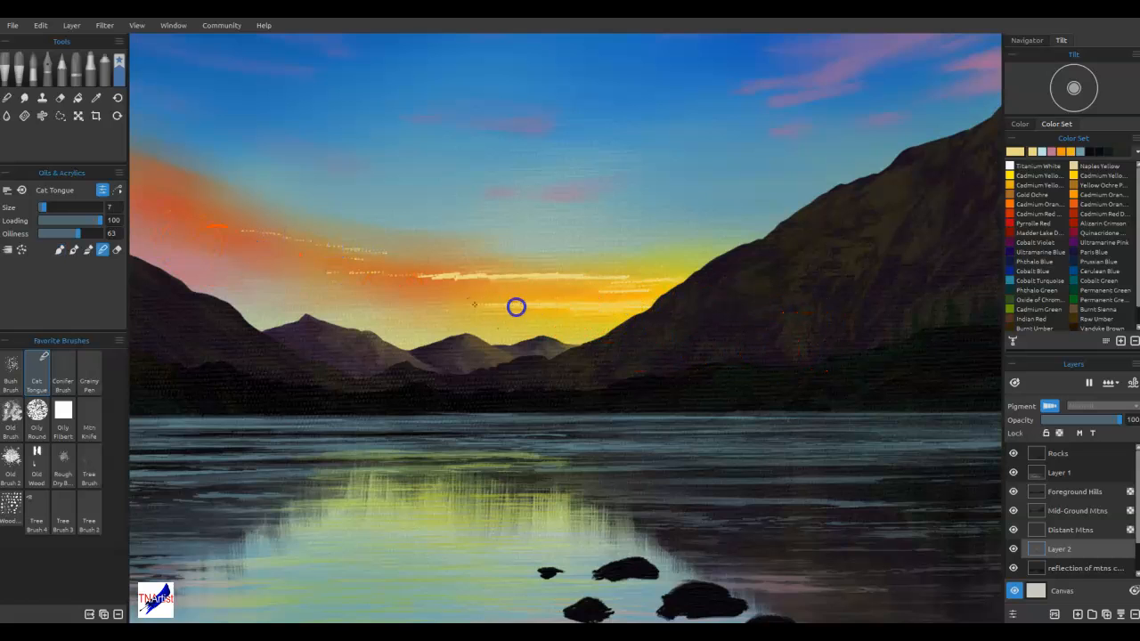
{"action": "mouse_move", "coordinate": [653, 278]}
{"action": "left_mouse_down"}
{"action": "mouse_move", "coordinate": [485, 274]}
{"action": "mouse_move", "coordinate": [385, 279]}
{"action": "left_mouse_up"}
{"action": "mouse_move", "coordinate": [409, 212]}
{"action": "left_mouse_down"}
{"action": "mouse_move", "coordinate": [383, 276]}
{"action": "mouse_move", "coordinate": [372, 257]}
{"action": "mouse_move", "coordinate": [352, 274]}
{"action": "left_mouse_up"}
{"action": "mouse_move", "coordinate": [392, 247]}
{"action": "left_mouse_down"}
{"action": "mouse_move", "coordinate": [259, 229]}
{"action": "mouse_move", "coordinate": [246, 253]}
{"action": "left_mouse_up"}
{"action": "left_click_drag", "start_coordinate": [370, 237], "coordinate": [359, 260]}
{"action": "left_click_drag", "start_coordinate": [415, 293], "coordinate": [309, 269]}
{"action": "left_click_drag", "start_coordinate": [370, 251], "coordinate": [387, 257]}
{"action": "mouse_move", "coordinate": [408, 270]}
{"action": "left_mouse_down"}
{"action": "mouse_move", "coordinate": [491, 275]}
{"action": "mouse_move", "coordinate": [481, 287]}
{"action": "left_mouse_up"}
{"action": "left_click_drag", "start_coordinate": [646, 299], "coordinate": [583, 283]}
{"action": "left_click_drag", "start_coordinate": [485, 281], "coordinate": [521, 281]}
{"action": "mouse_move", "coordinate": [557, 278]}
{"action": "left_mouse_down"}
{"action": "mouse_move", "coordinate": [526, 271]}
{"action": "mouse_move", "coordinate": [596, 282]}
{"action": "left_mouse_up"}
{"action": "left_click_drag", "start_coordinate": [604, 285], "coordinate": [695, 306]}
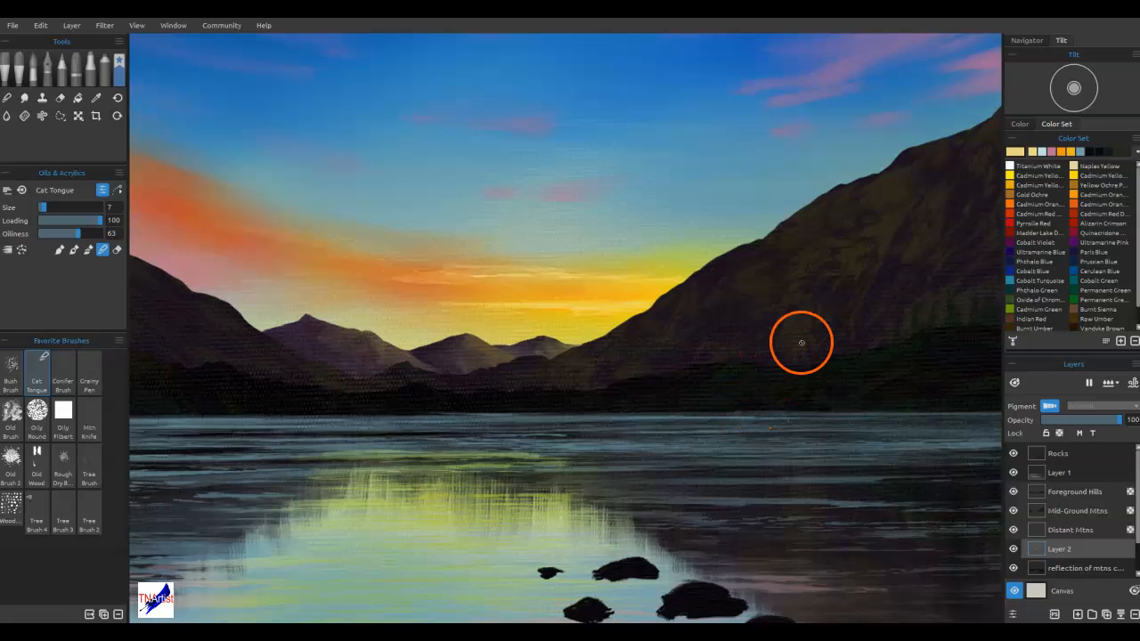
Try painting pale yellow highlight streaks on the undersides of the pink clouds above the large mountain
{"action": "left_click_drag", "start_coordinate": [834, 229], "coordinate": [664, 470]}
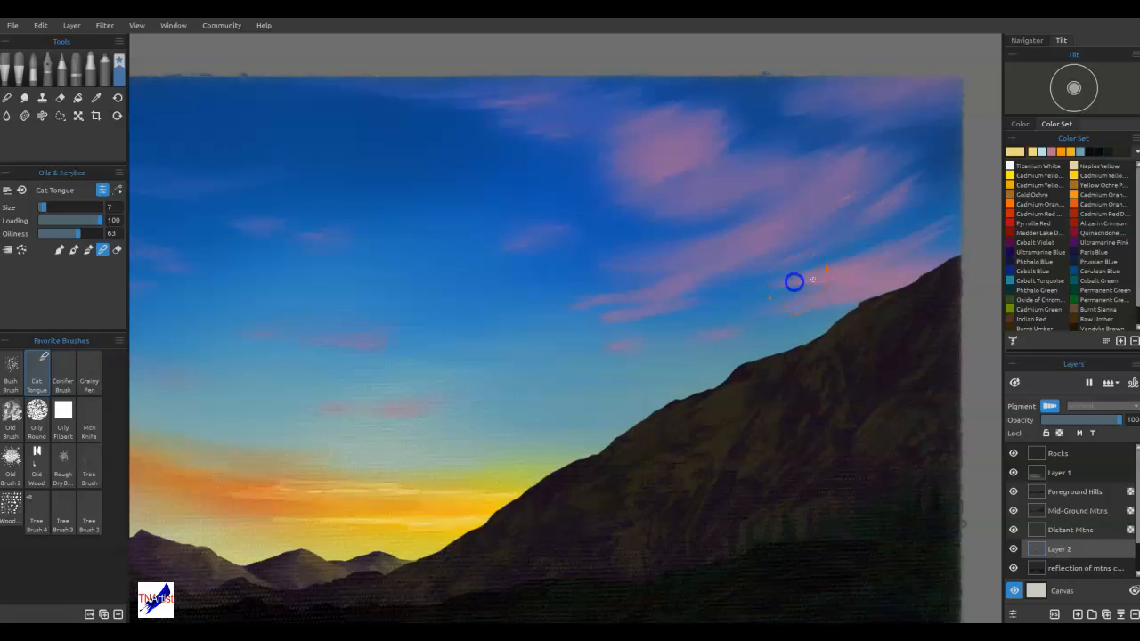
{"action": "key", "text": "b"}
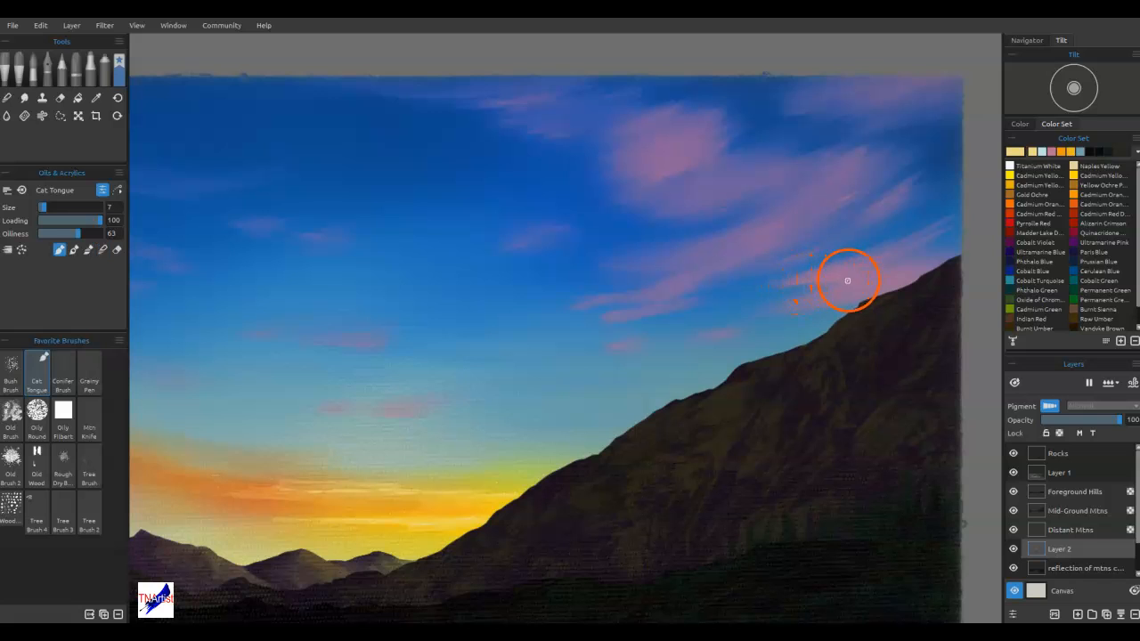
{"action": "left_click_drag", "start_coordinate": [804, 301], "coordinate": [832, 303]}
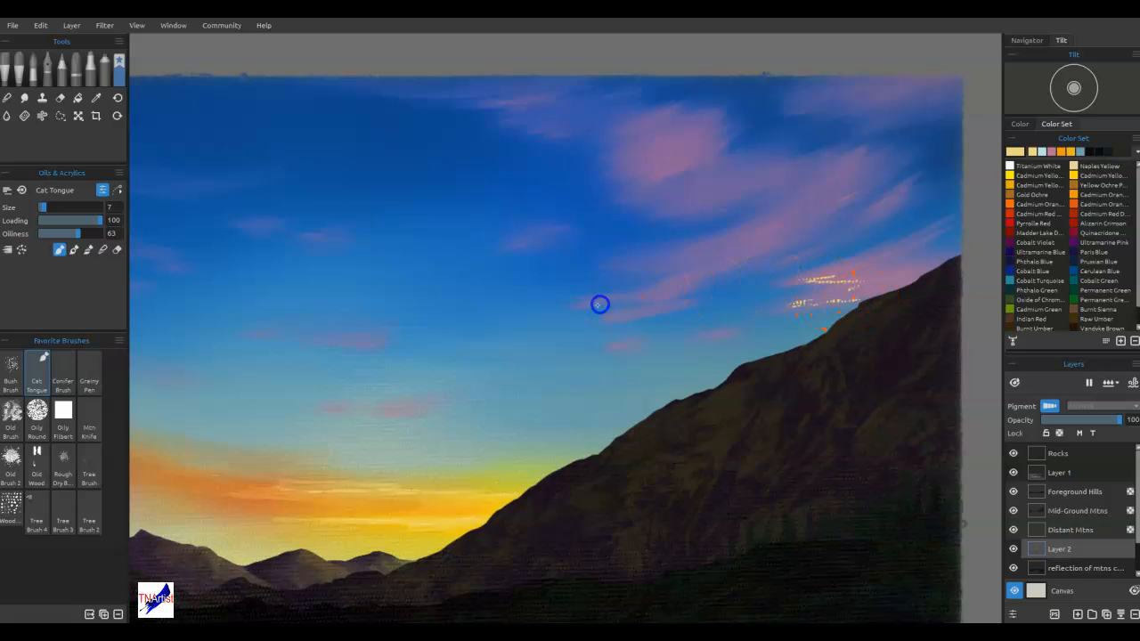
{"action": "left_click_drag", "start_coordinate": [681, 263], "coordinate": [650, 264]}
{"action": "mouse_move", "coordinate": [733, 214]}
{"action": "left_mouse_down"}
{"action": "mouse_move", "coordinate": [686, 212]}
{"action": "mouse_move", "coordinate": [679, 178]}
{"action": "left_mouse_up"}
Try blending the pale yellow highlights into the pink clouds above the large mountain
{"action": "key", "text": "n"}
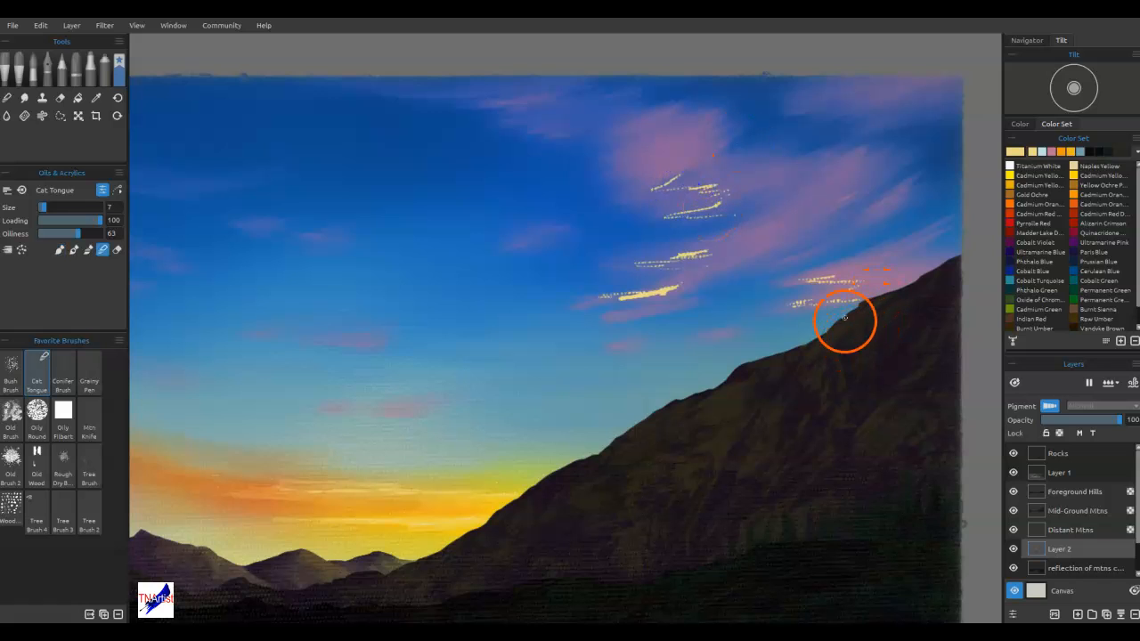
{"action": "mouse_move", "coordinate": [813, 282]}
{"action": "left_mouse_down"}
{"action": "mouse_move", "coordinate": [832, 276]}
{"action": "mouse_move", "coordinate": [813, 280]}
{"action": "left_mouse_up"}
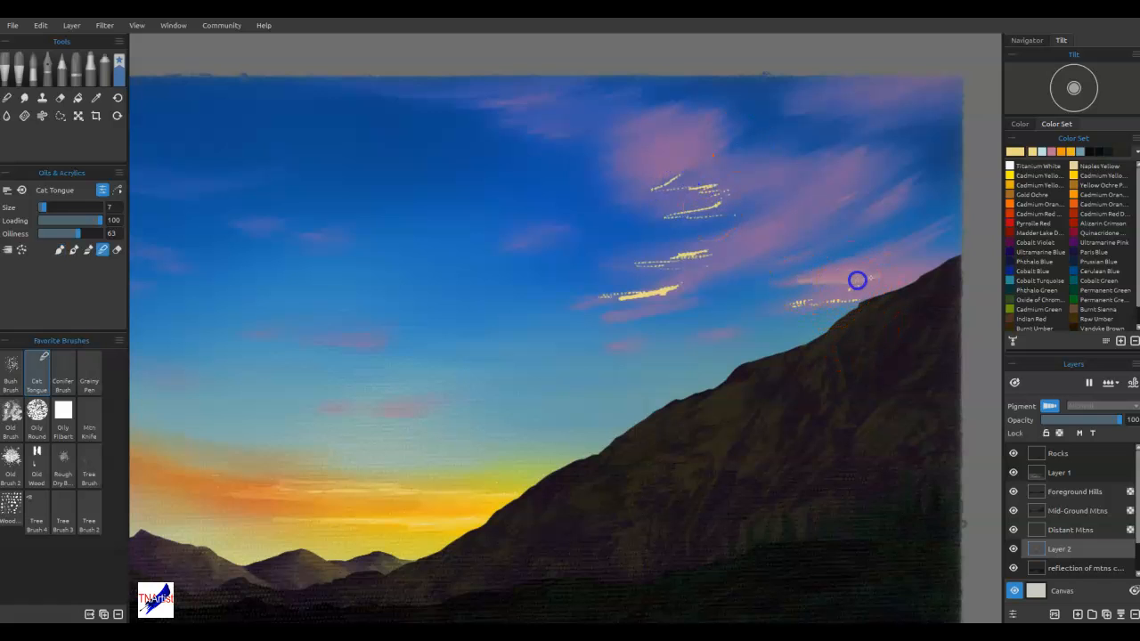
{"action": "left_click_drag", "start_coordinate": [861, 265], "coordinate": [884, 260]}
{"action": "left_click_drag", "start_coordinate": [811, 285], "coordinate": [946, 263]}
{"action": "mouse_move", "coordinate": [668, 293]}
{"action": "left_mouse_down"}
{"action": "mouse_move", "coordinate": [727, 271]}
{"action": "mouse_move", "coordinate": [618, 295]}
{"action": "mouse_move", "coordinate": [718, 293]}
{"action": "mouse_move", "coordinate": [727, 276]}
{"action": "mouse_move", "coordinate": [845, 252]}
{"action": "left_mouse_up"}
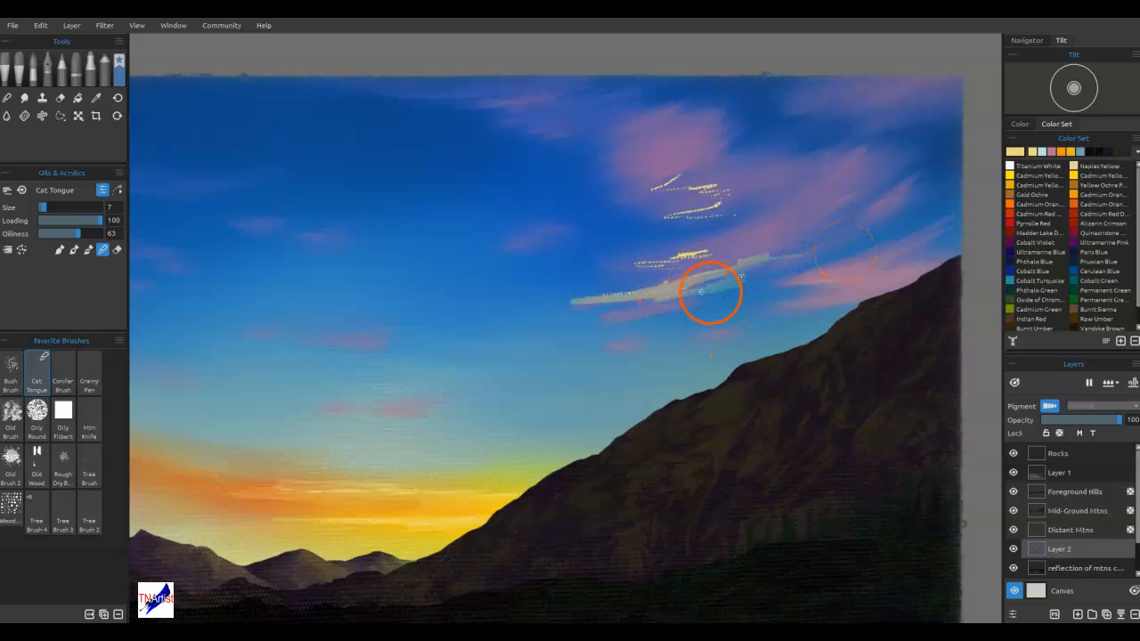
{"action": "mouse_move", "coordinate": [598, 293]}
{"action": "left_mouse_down"}
{"action": "mouse_move", "coordinate": [548, 303]}
{"action": "mouse_move", "coordinate": [732, 287]}
{"action": "mouse_move", "coordinate": [542, 287]}
{"action": "mouse_move", "coordinate": [686, 281]}
{"action": "left_mouse_up"}
{"action": "mouse_move", "coordinate": [762, 274]}
{"action": "left_mouse_down"}
{"action": "mouse_move", "coordinate": [815, 269]}
{"action": "mouse_move", "coordinate": [485, 290]}
{"action": "mouse_move", "coordinate": [669, 291]}
{"action": "left_mouse_up"}
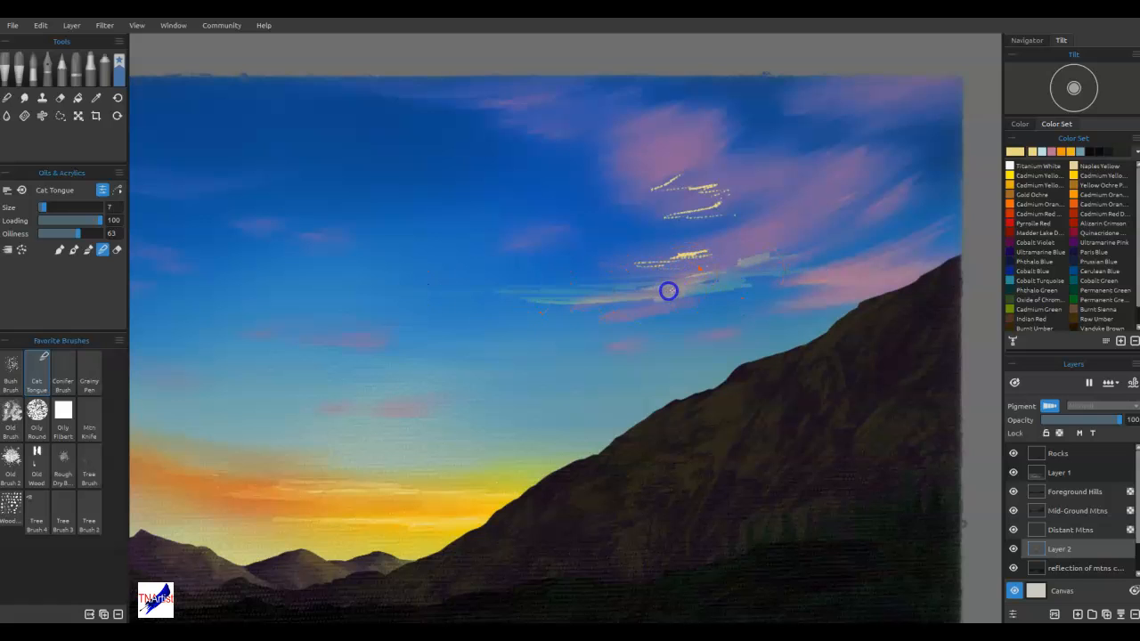
{"action": "left_click_drag", "start_coordinate": [733, 260], "coordinate": [529, 269]}
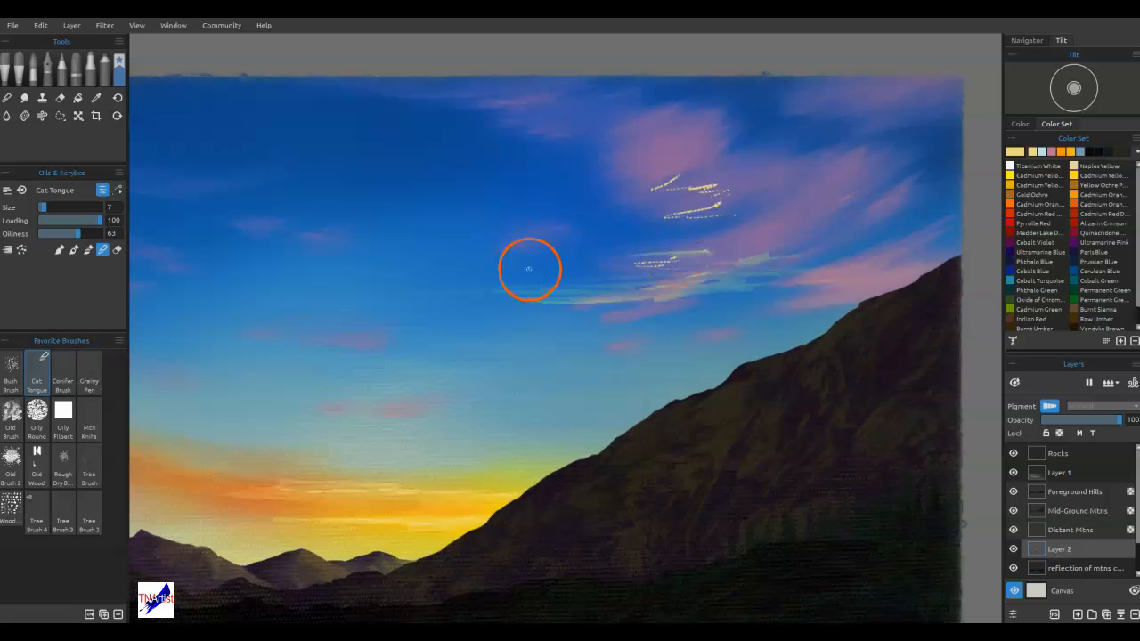
Undo the last blending strokes and erase the yellow highlights from the pink clouds with the Round Soft eraser
{"action": "key", "text": "ctrl+z"}
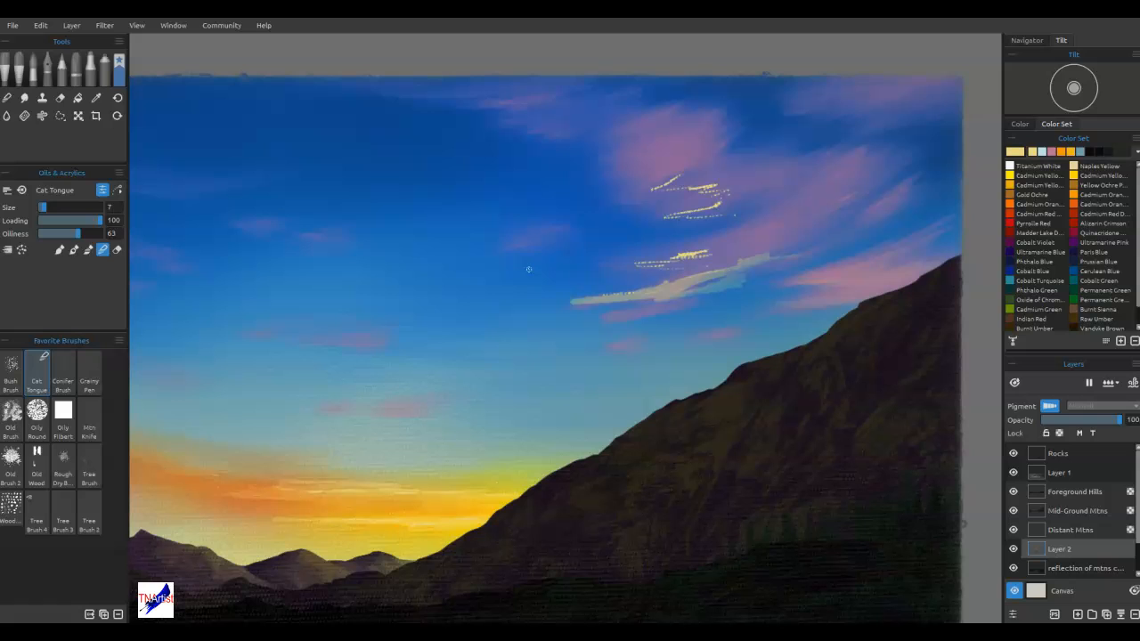
{"action": "key", "text": "e"}
{"action": "mouse_move", "coordinate": [742, 279]}
{"action": "left_mouse_down"}
{"action": "mouse_move", "coordinate": [644, 298]}
{"action": "mouse_move", "coordinate": [704, 255]}
{"action": "mouse_move", "coordinate": [784, 224]}
{"action": "mouse_move", "coordinate": [633, 202]}
{"action": "left_mouse_up"}
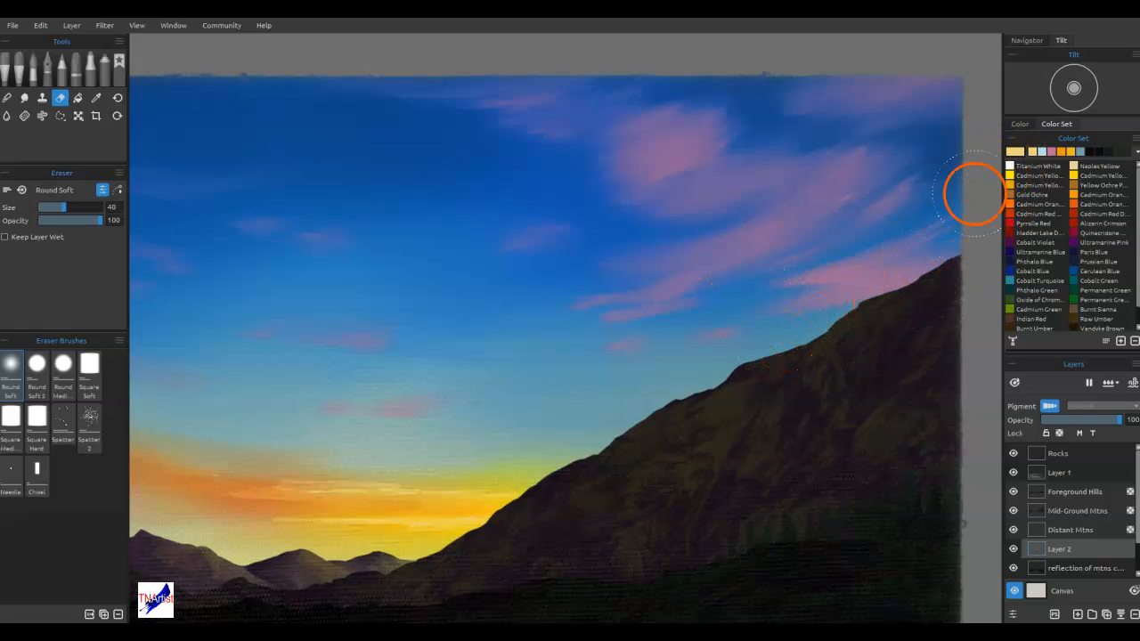
Set the paint colour to pink #ec85e7 and paint the first highlight streak in the pink cloud beside the large mountain's ridge
{"action": "double_click", "coordinate": [1019, 151]}
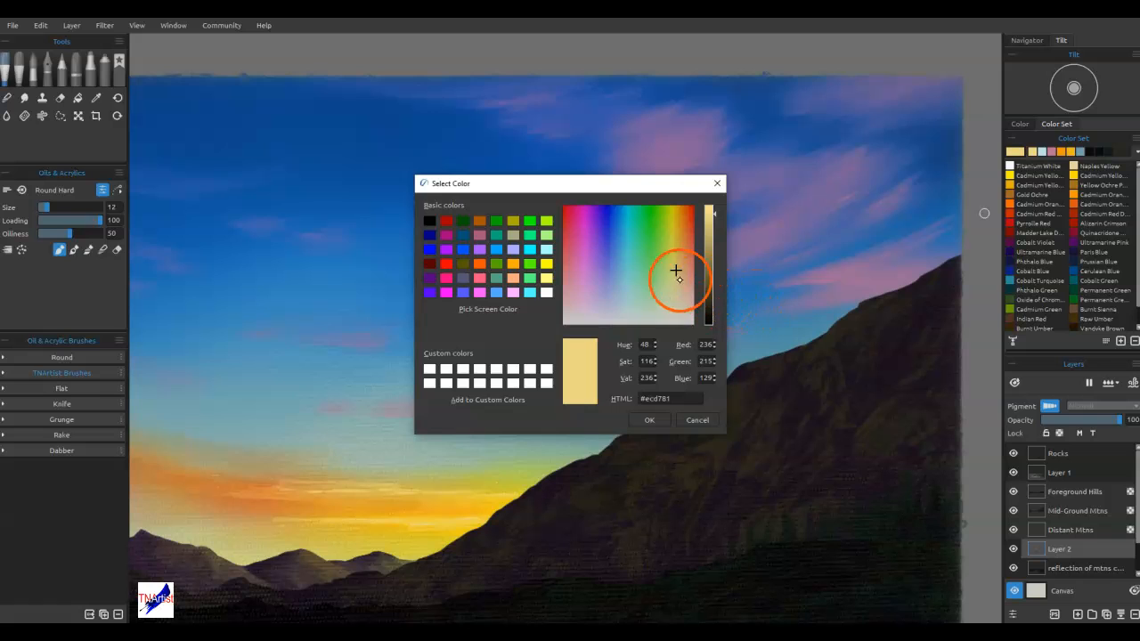
{"action": "left_click", "coordinate": [584, 272]}
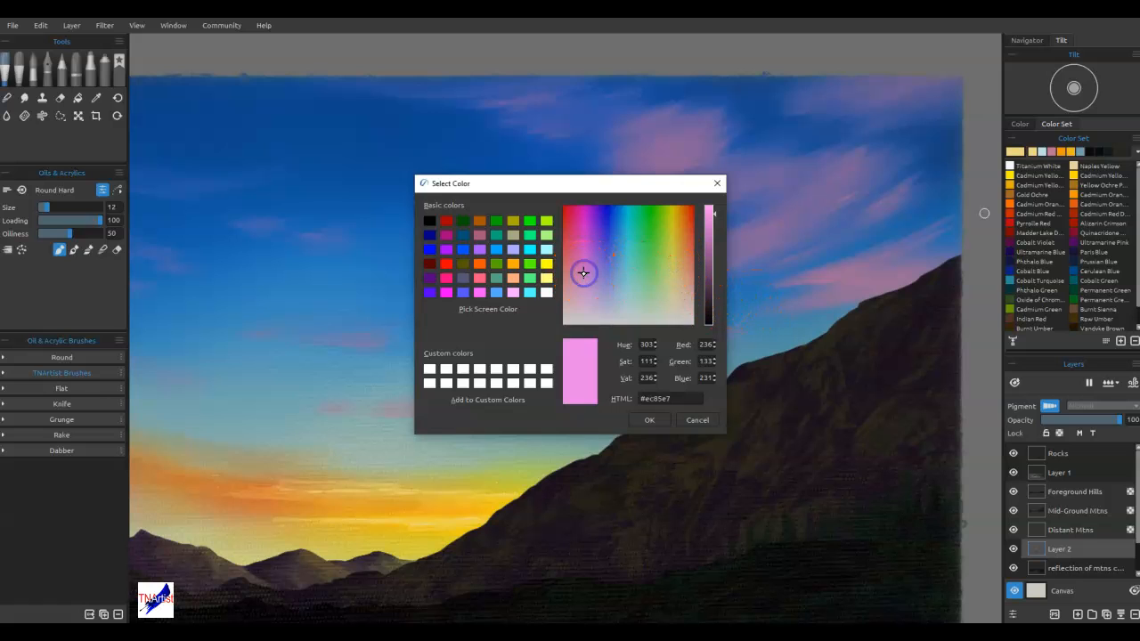
{"action": "left_click", "coordinate": [650, 420]}
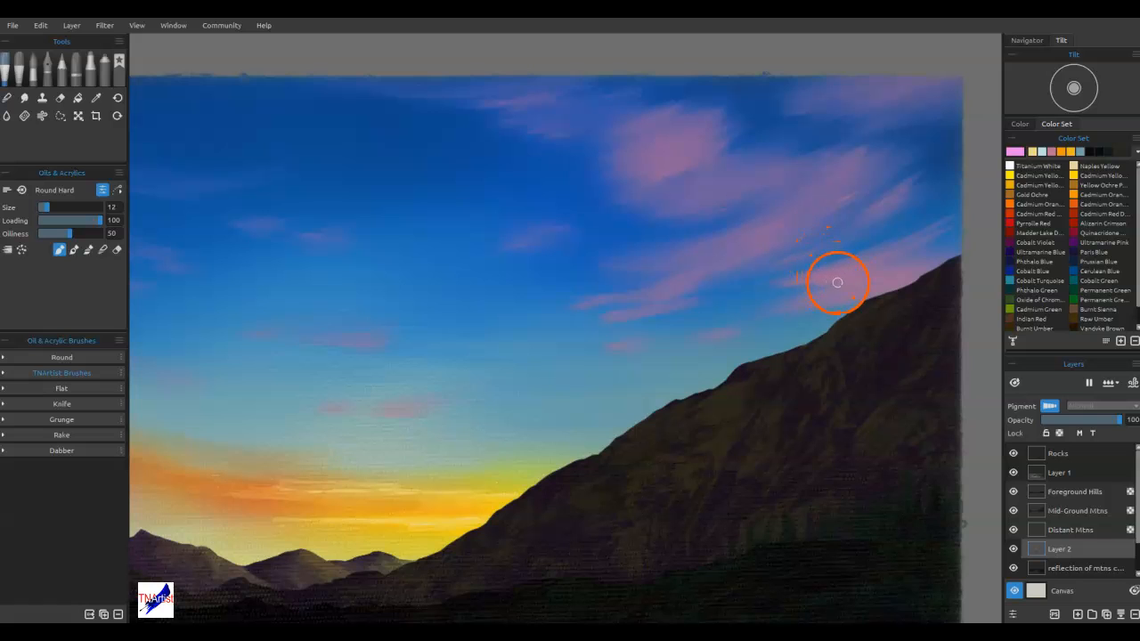
{"action": "left_click_drag", "start_coordinate": [798, 279], "coordinate": [814, 280]}
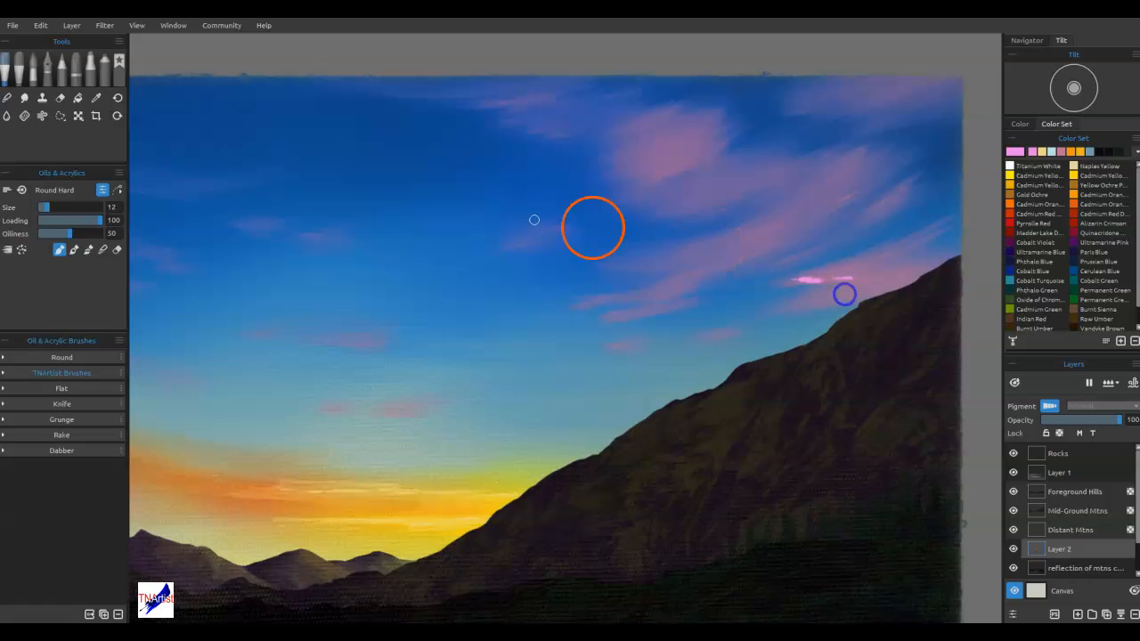
Paint dotted pink highlights along the undersides of the pink clouds above the large mountain with the Cat Tongue brush
{"action": "left_click", "coordinate": [118, 61]}
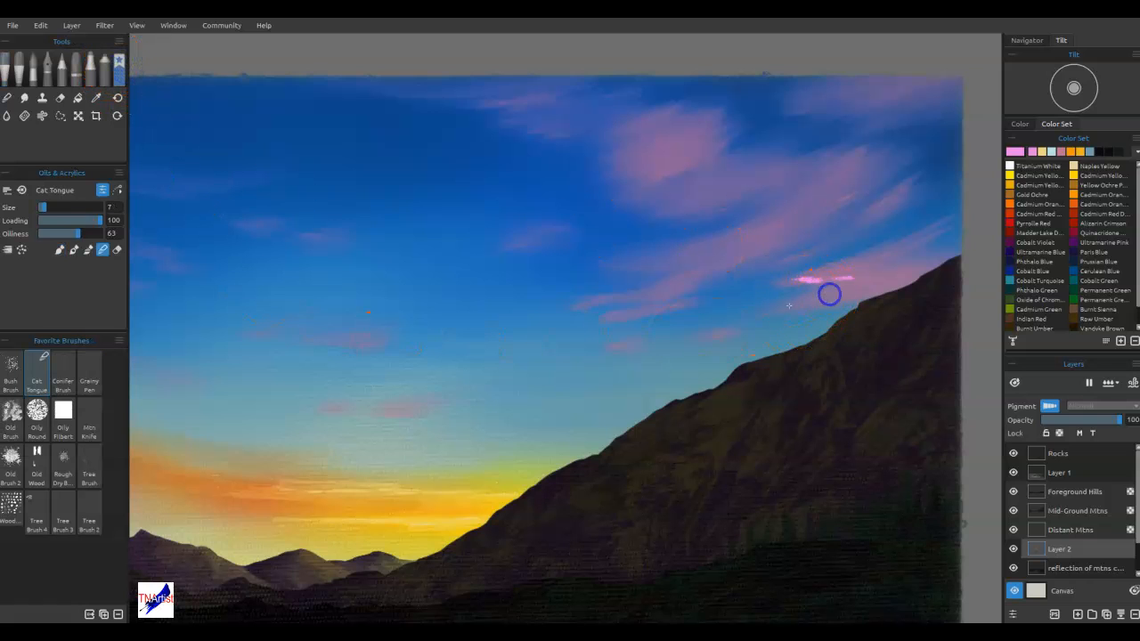
{"action": "left_click", "coordinate": [60, 249]}
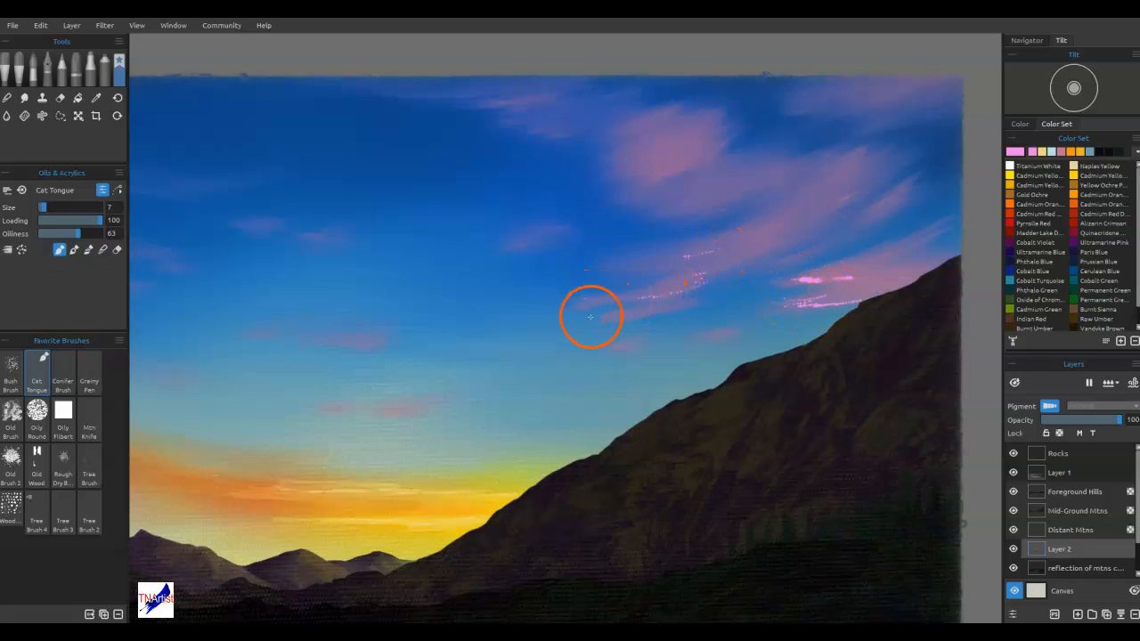
{"action": "left_click_drag", "start_coordinate": [756, 201], "coordinate": [729, 206]}
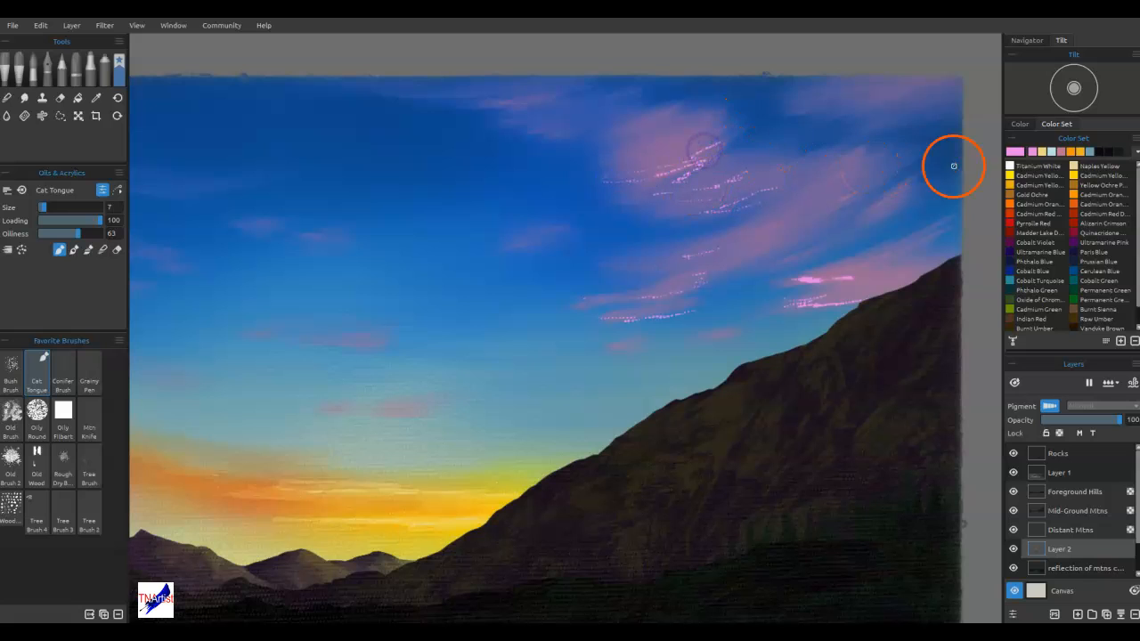
Add Titanium White dotted highlights over the pink ones in the clouds above the large mountain
{"action": "left_click", "coordinate": [1018, 167]}
{"action": "left_click_drag", "start_coordinate": [796, 280], "coordinate": [813, 280]}
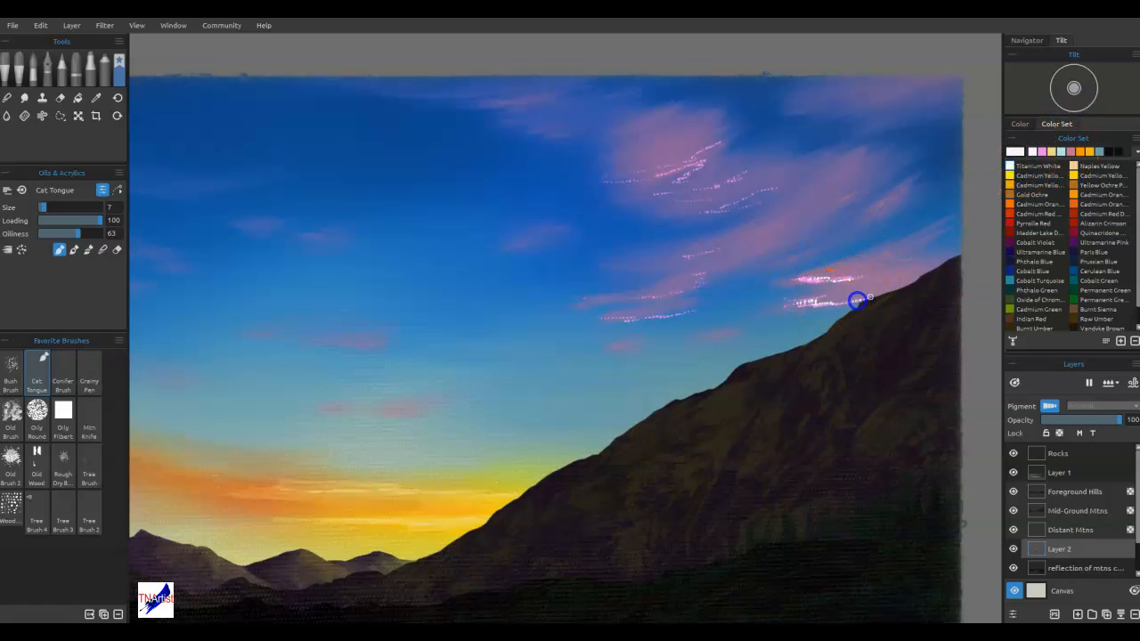
{"action": "mouse_move", "coordinate": [704, 273]}
{"action": "left_mouse_down"}
{"action": "mouse_move", "coordinate": [746, 193]}
{"action": "mouse_move", "coordinate": [784, 183]}
{"action": "mouse_move", "coordinate": [723, 183]}
{"action": "mouse_move", "coordinate": [684, 167]}
{"action": "mouse_move", "coordinate": [702, 155]}
{"action": "left_mouse_up"}
Switch to the Old Brush in blending mode and blend the highlights in the cloud beside the large mountain's ridge
{"action": "key", "text": "n"}
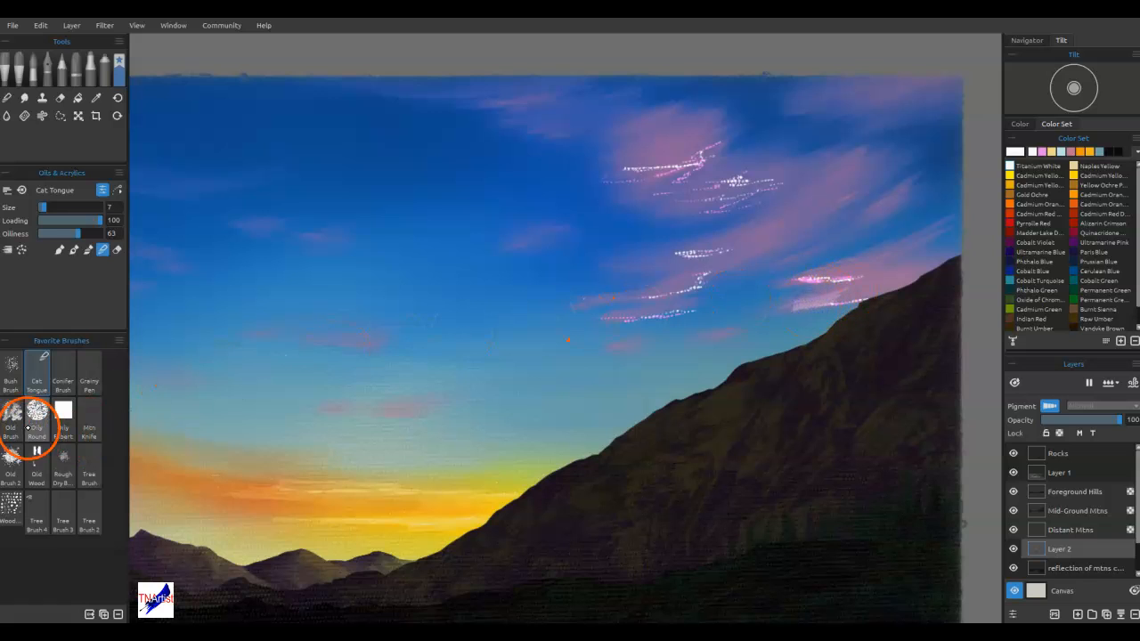
{"action": "left_click", "coordinate": [13, 505]}
{"action": "left_click", "coordinate": [12, 411]}
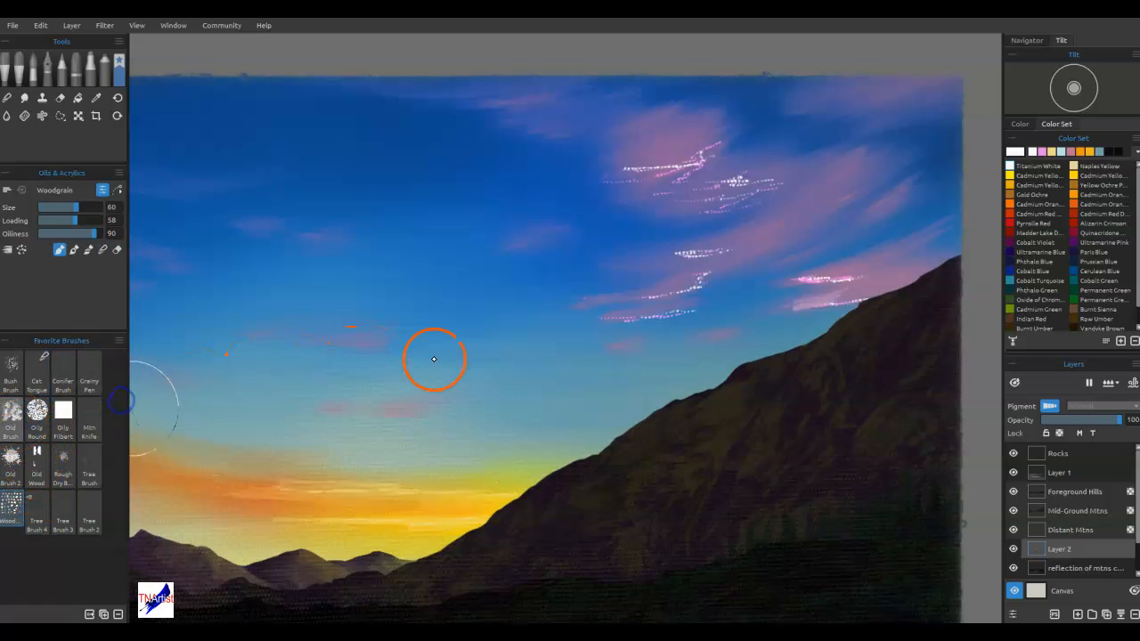
{"action": "key", "text": "n"}
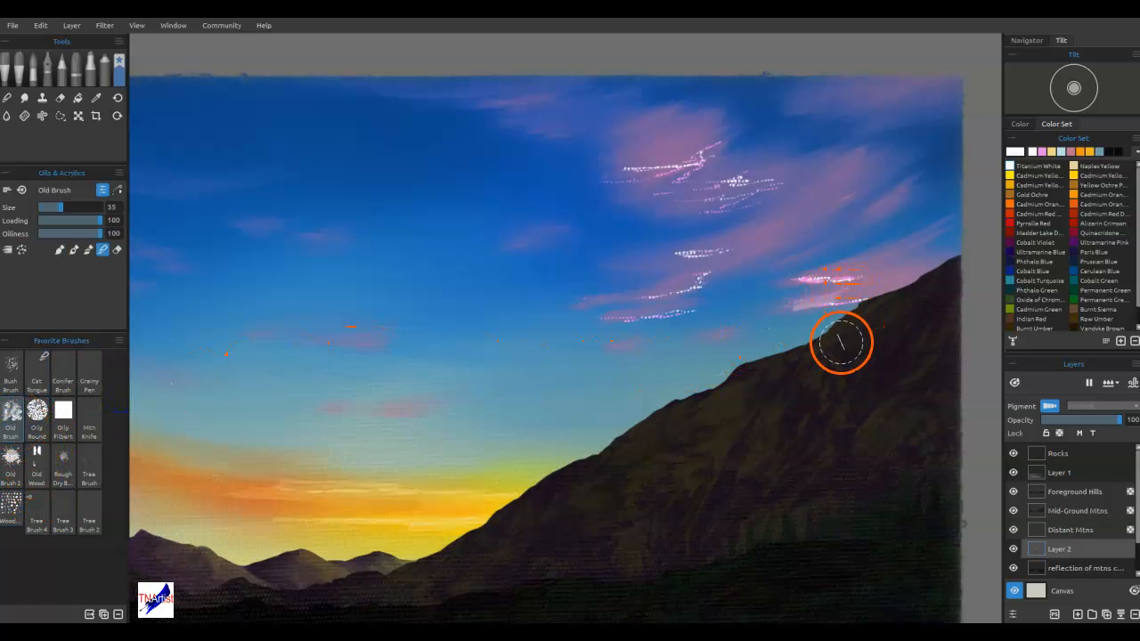
{"action": "mouse_move", "coordinate": [806, 285]}
{"action": "left_mouse_down"}
{"action": "mouse_move", "coordinate": [870, 266]}
{"action": "mouse_move", "coordinate": [789, 282]}
{"action": "mouse_move", "coordinate": [895, 255]}
{"action": "mouse_move", "coordinate": [868, 292]}
{"action": "left_mouse_up"}
Enlarge the Old Brush to size 60 and soften the blended cloud beside the large mountain's ridge
{"action": "scroll", "coordinate": [893, 292], "scroll_direction": "down", "scroll_amount": 2}
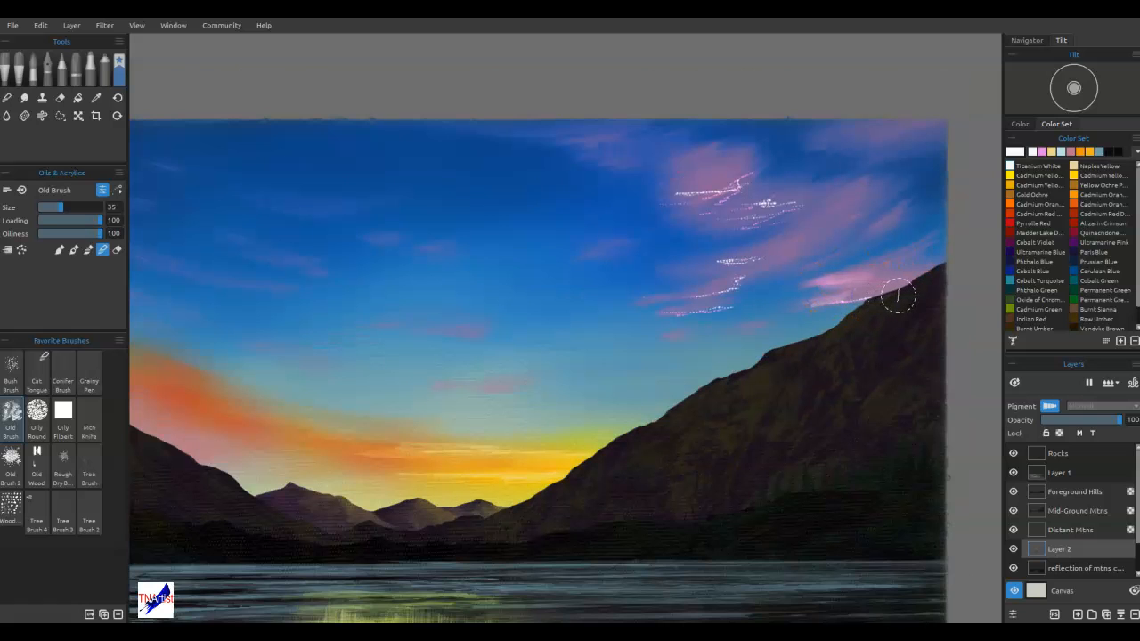
{"action": "scroll", "coordinate": [843, 316], "scroll_direction": "down", "scroll_amount": 1}
{"action": "key", "text": "]"}
{"action": "key", "text": "]"}
{"action": "key", "text": "]"}
{"action": "key", "text": "]"}
{"action": "left_click_drag", "start_coordinate": [818, 203], "coordinate": [854, 191]}
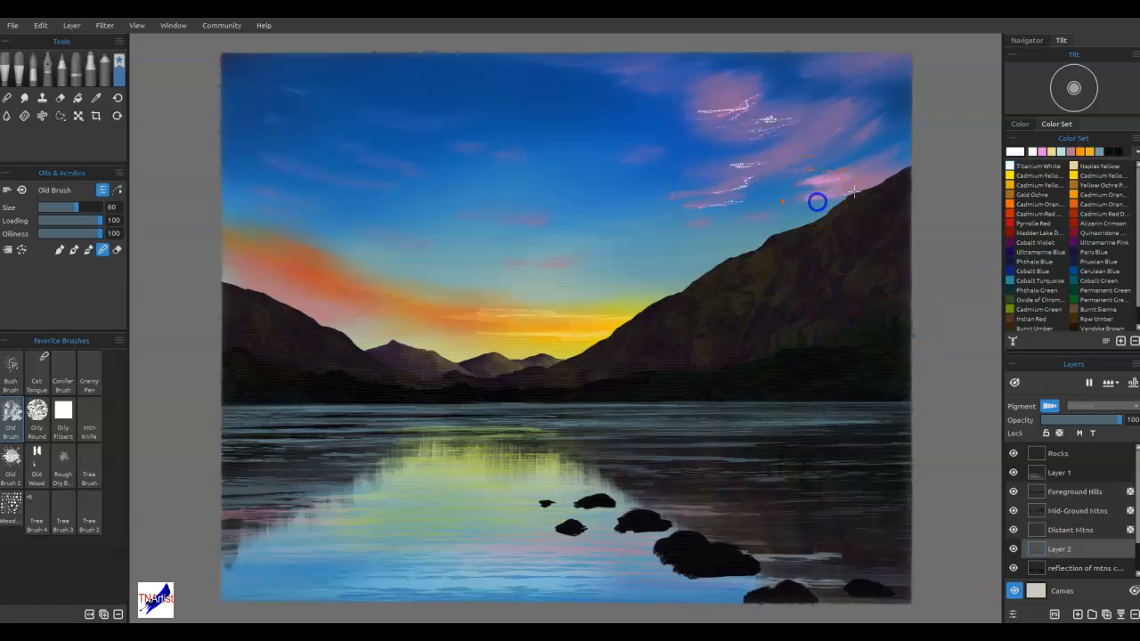
{"action": "scroll", "coordinate": [800, 276], "scroll_direction": "up", "scroll_amount": 1}
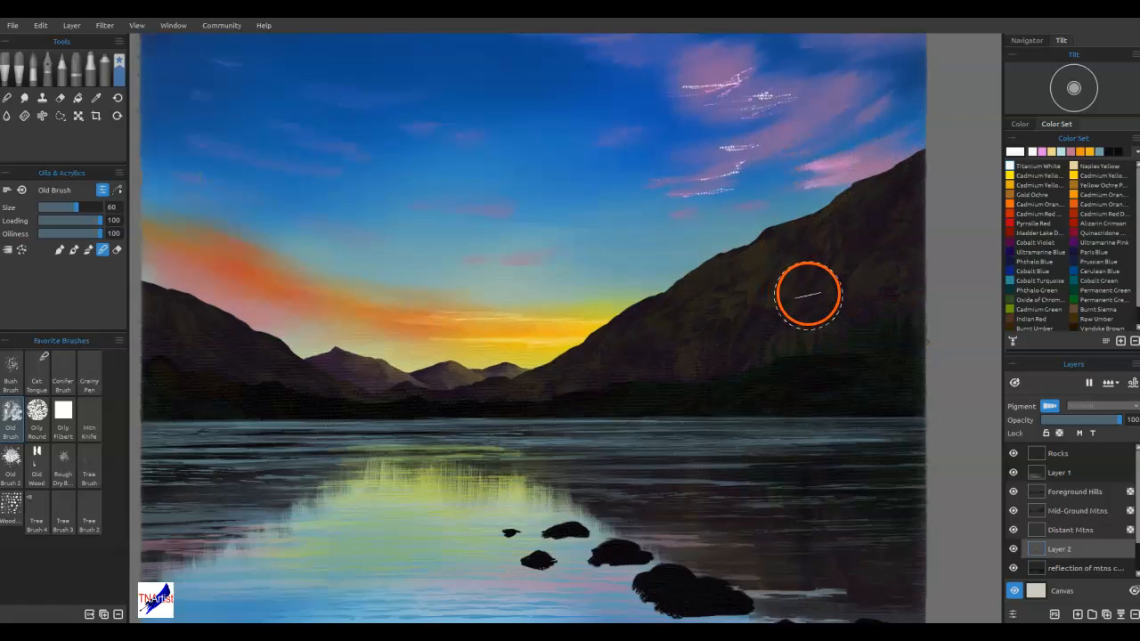
{"action": "left_click_drag", "start_coordinate": [860, 163], "coordinate": [815, 201]}
Reduce the Old Brush to size 30 and refine the blend of the cloud beside the mountain's ridge
{"action": "key", "text": "["}
{"action": "key", "text": "["}
{"action": "key", "text": "["}
{"action": "key", "text": "["}
{"action": "key", "text": "["}
{"action": "key", "text": "["}
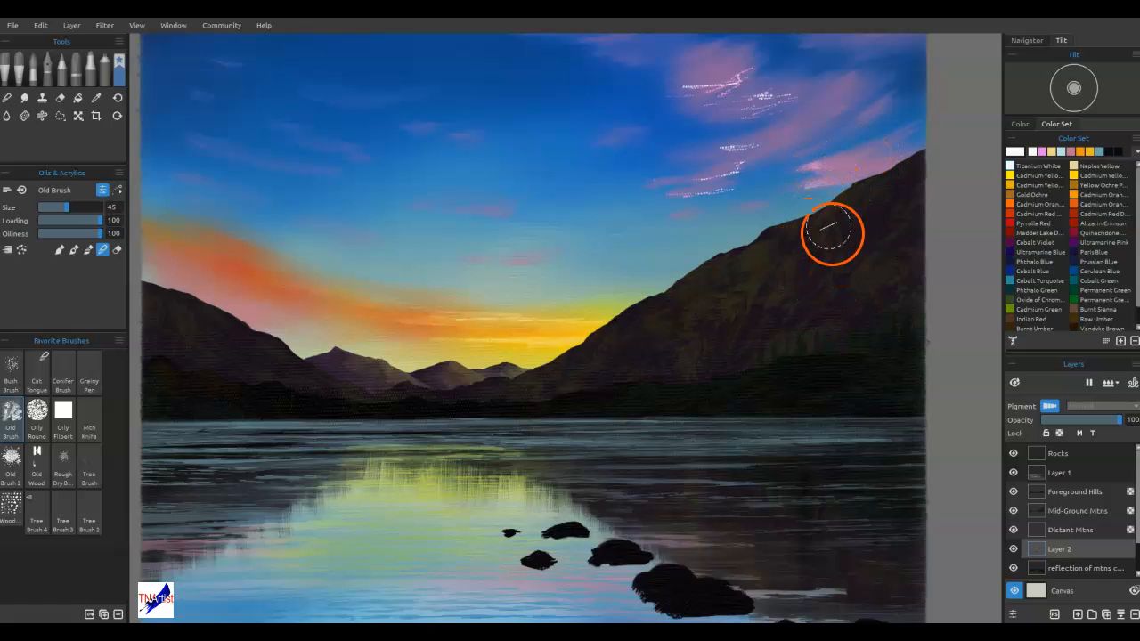
{"action": "mouse_move", "coordinate": [795, 189]}
{"action": "left_mouse_down"}
{"action": "mouse_move", "coordinate": [854, 176]}
{"action": "mouse_move", "coordinate": [880, 133]}
{"action": "left_mouse_up"}
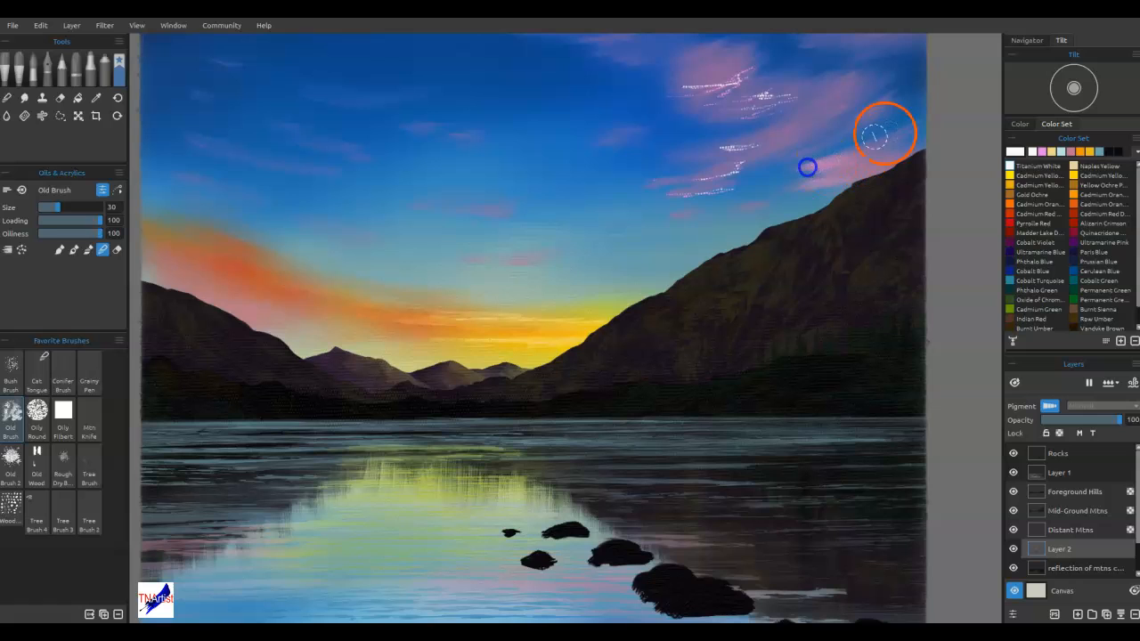
Blend the remaining white and pink dotted highlights into the upper pink clouds and the wispy streaks below them
{"action": "mouse_move", "coordinate": [700, 178]}
{"action": "left_mouse_down"}
{"action": "mouse_move", "coordinate": [764, 155]}
{"action": "mouse_move", "coordinate": [718, 147]}
{"action": "mouse_move", "coordinate": [793, 128]}
{"action": "left_mouse_up"}
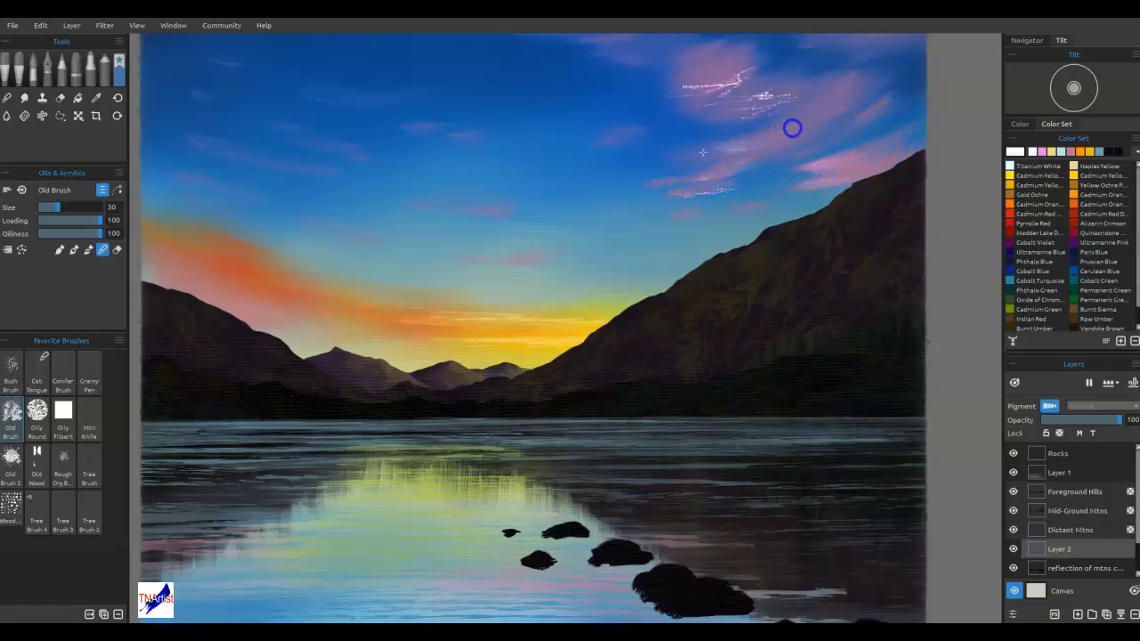
{"action": "mouse_move", "coordinate": [720, 93]}
{"action": "left_mouse_down"}
{"action": "mouse_move", "coordinate": [805, 99]}
{"action": "mouse_move", "coordinate": [715, 122]}
{"action": "mouse_move", "coordinate": [799, 100]}
{"action": "mouse_move", "coordinate": [683, 89]}
{"action": "left_mouse_up"}
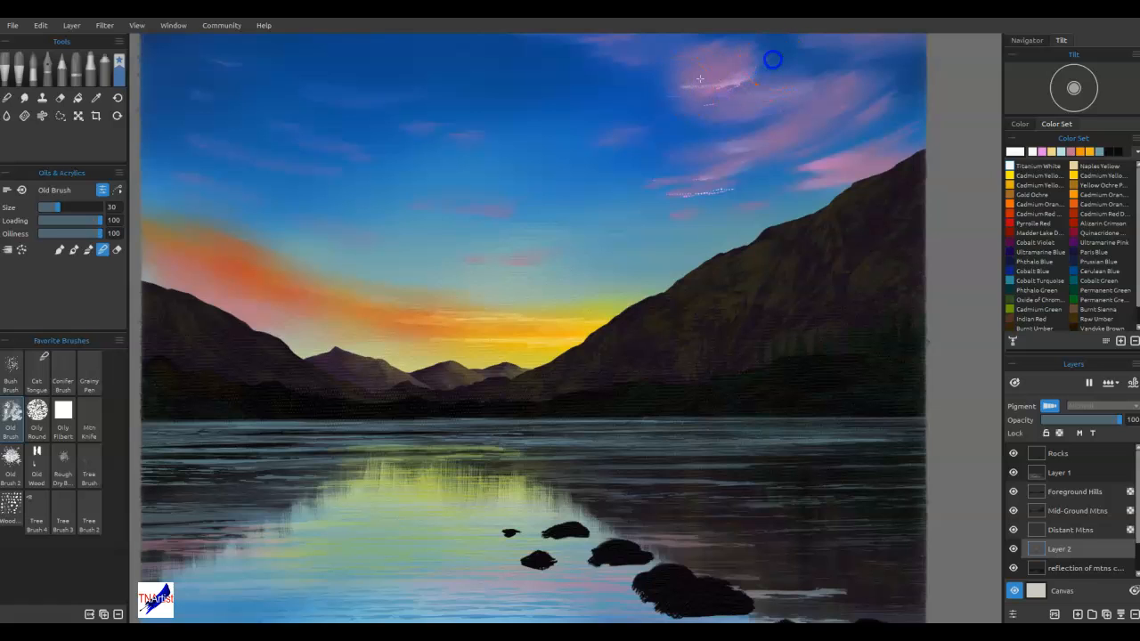
{"action": "left_click_drag", "start_coordinate": [771, 67], "coordinate": [704, 95]}
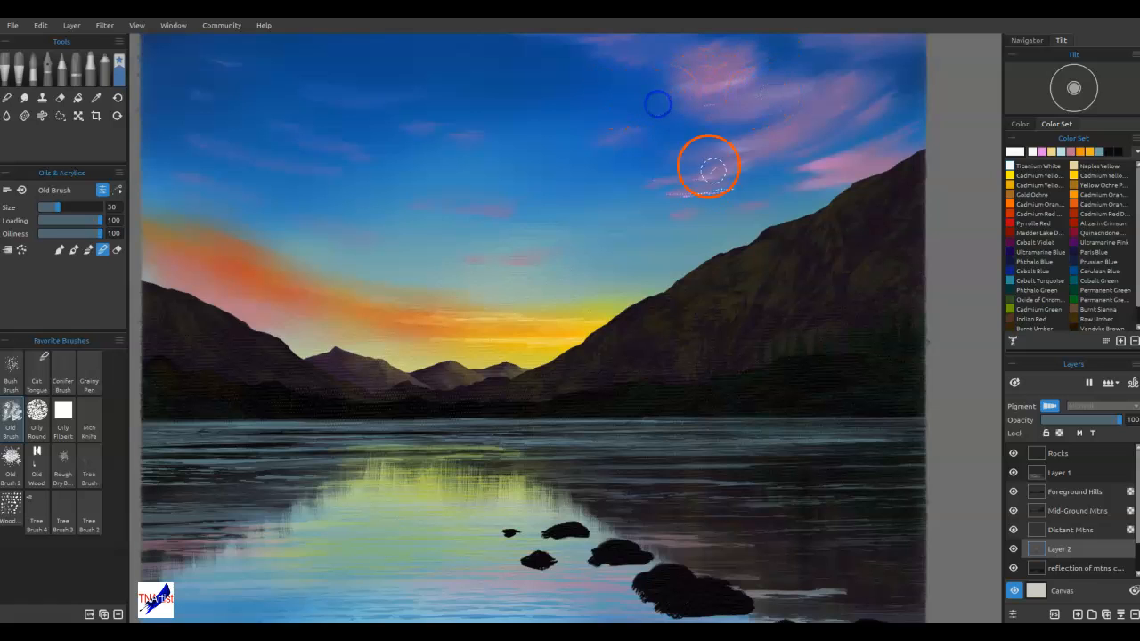
{"action": "mouse_move", "coordinate": [650, 192]}
{"action": "left_mouse_down"}
{"action": "mouse_move", "coordinate": [760, 187]}
{"action": "mouse_move", "coordinate": [683, 197]}
{"action": "mouse_move", "coordinate": [745, 173]}
{"action": "mouse_move", "coordinate": [670, 226]}
{"action": "left_mouse_up"}
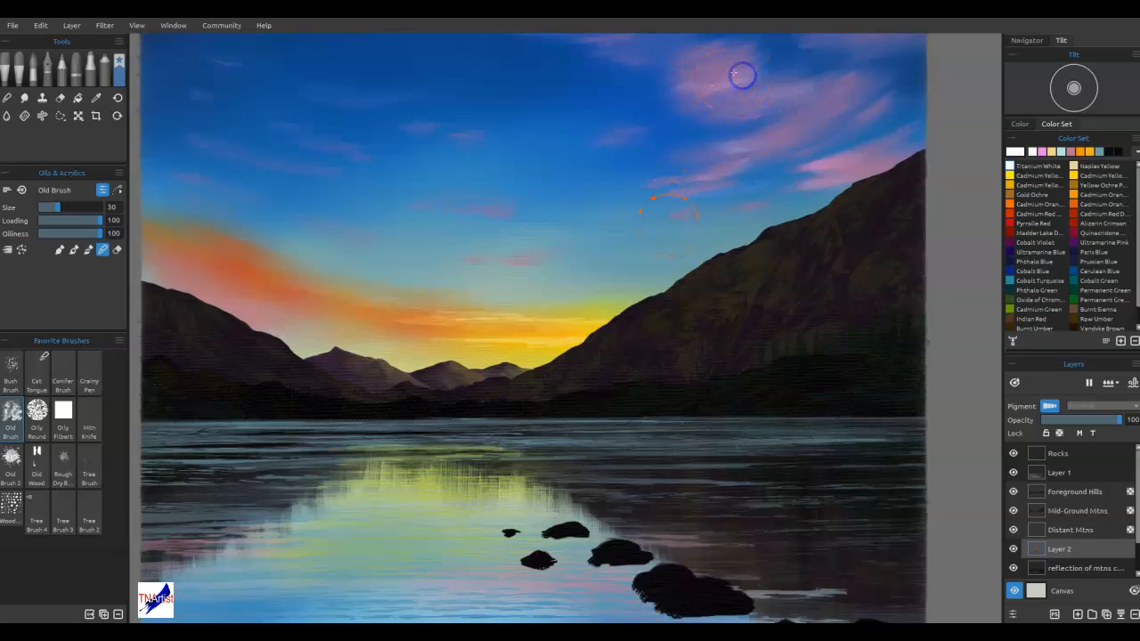
Blend the pale streaks into the orange and yellow sunset glow above the distant mountains
{"action": "left_click_drag", "start_coordinate": [495, 317], "coordinate": [350, 320]}
{"action": "left_click_drag", "start_coordinate": [413, 317], "coordinate": [518, 327]}
{"action": "mouse_move", "coordinate": [380, 345]}
{"action": "left_mouse_down"}
{"action": "mouse_move", "coordinate": [560, 340]}
{"action": "mouse_move", "coordinate": [487, 348]}
{"action": "left_mouse_up"}
{"action": "left_click_drag", "start_coordinate": [581, 342], "coordinate": [586, 342]}
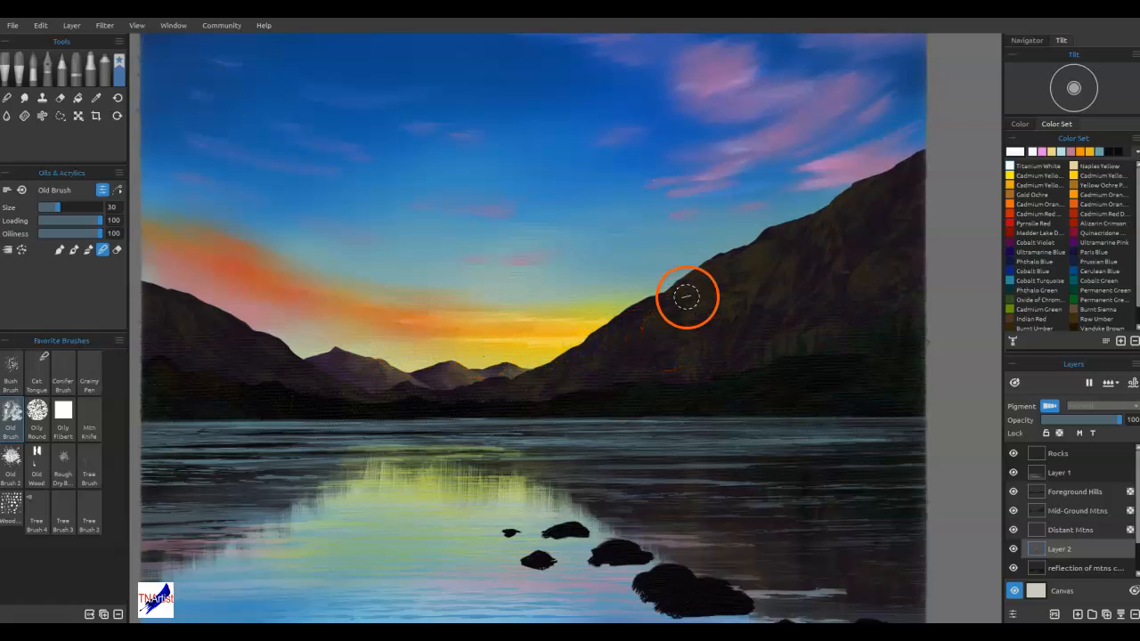
Paint bright pink streaks with the size 30 Old Brush on the upper cloud, lower wisps and small clouds across the sky
{"action": "left_click_drag", "start_coordinate": [710, 219], "coordinate": [762, 277]}
{"action": "mouse_move", "coordinate": [780, 155]}
{"action": "left_mouse_down"}
{"action": "mouse_move", "coordinate": [795, 138]}
{"action": "mouse_move", "coordinate": [736, 147]}
{"action": "mouse_move", "coordinate": [780, 133]}
{"action": "left_mouse_up"}
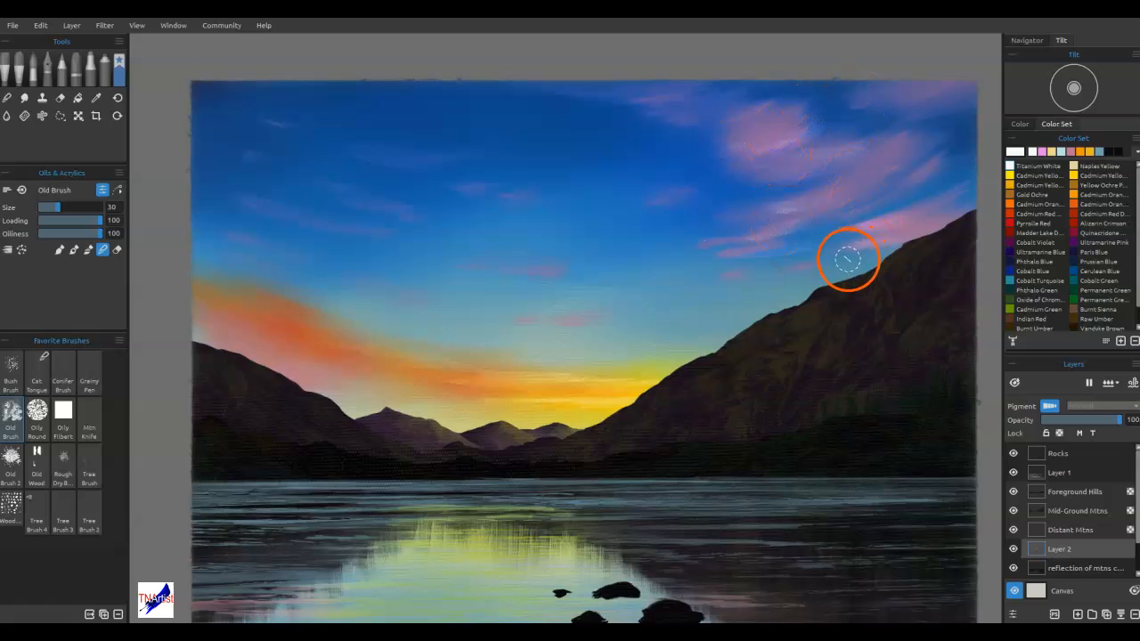
{"action": "left_click", "coordinate": [1043, 153]}
{"action": "mouse_move", "coordinate": [726, 131]}
{"action": "left_mouse_down"}
{"action": "mouse_move", "coordinate": [752, 131]}
{"action": "mouse_move", "coordinate": [745, 136]}
{"action": "mouse_move", "coordinate": [760, 169]}
{"action": "left_mouse_up"}
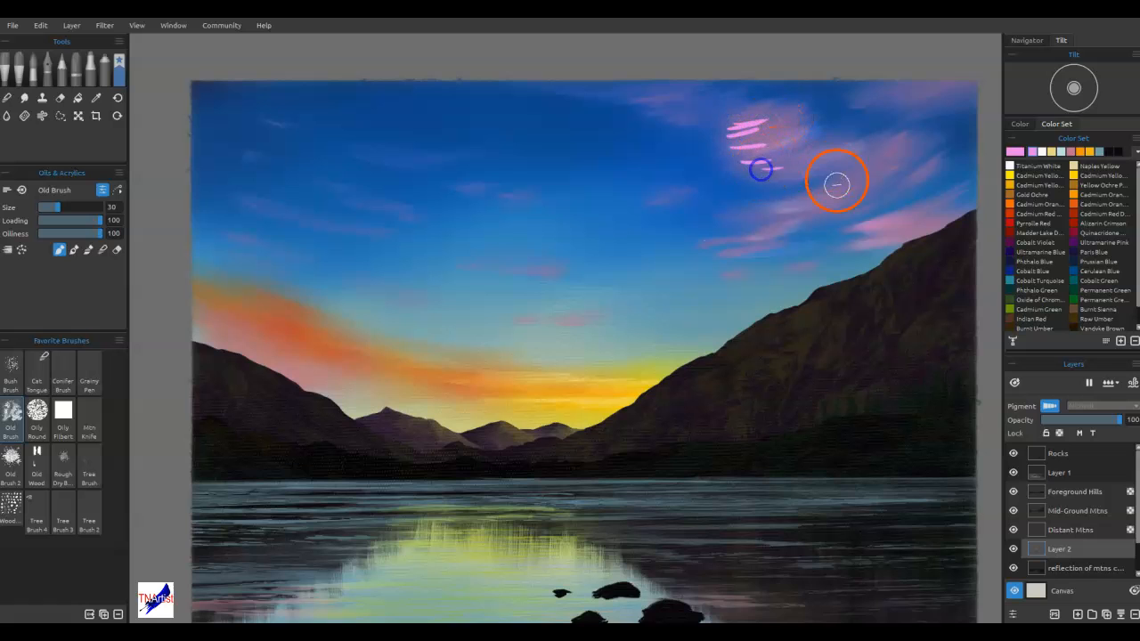
{"action": "mouse_move", "coordinate": [702, 246]}
{"action": "left_mouse_down"}
{"action": "mouse_move", "coordinate": [758, 241]}
{"action": "mouse_move", "coordinate": [739, 255]}
{"action": "mouse_move", "coordinate": [789, 248]}
{"action": "mouse_move", "coordinate": [741, 276]}
{"action": "left_mouse_up"}
{"action": "left_click_drag", "start_coordinate": [602, 319], "coordinate": [554, 322]}
{"action": "left_click_drag", "start_coordinate": [565, 274], "coordinate": [525, 268]}
{"action": "left_click_drag", "start_coordinate": [374, 205], "coordinate": [394, 206]}
{"action": "left_click_drag", "start_coordinate": [397, 212], "coordinate": [414, 214]}
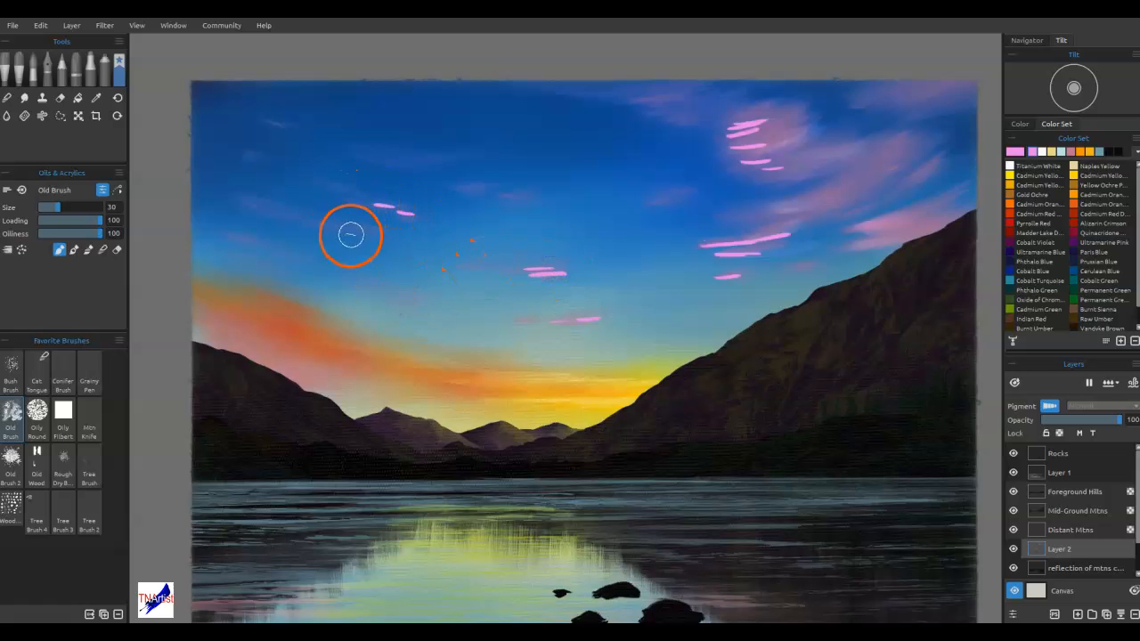
Blend the bright pink streaks into the lower wispy cloud and start blending those in the upper cloud
{"action": "key", "text": "n"}
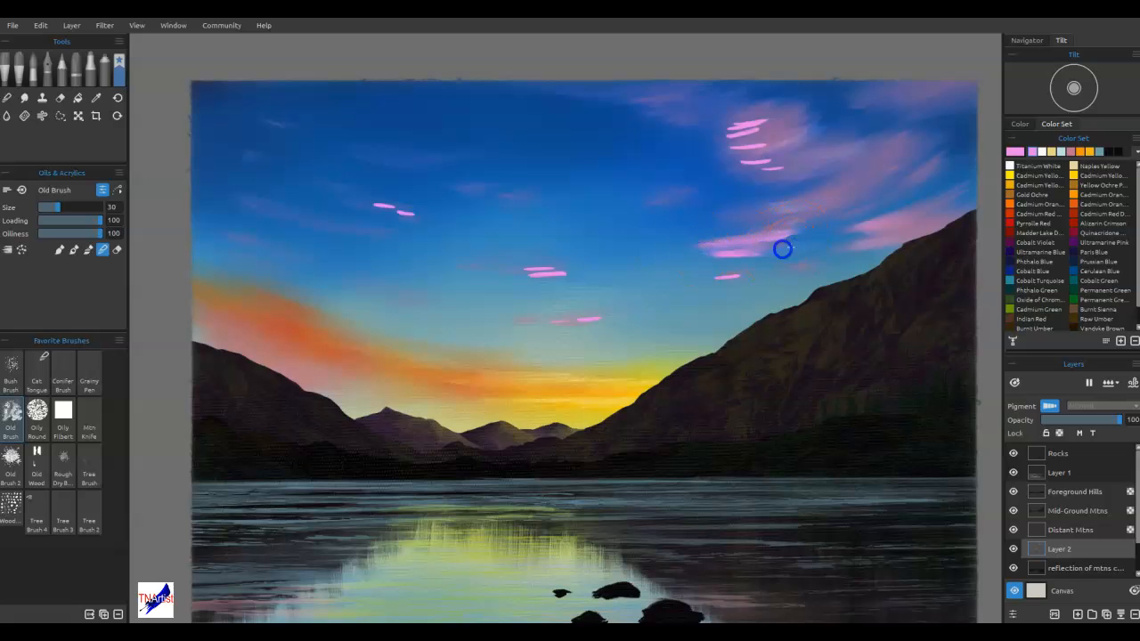
{"action": "left_click_drag", "start_coordinate": [751, 251], "coordinate": [764, 255]}
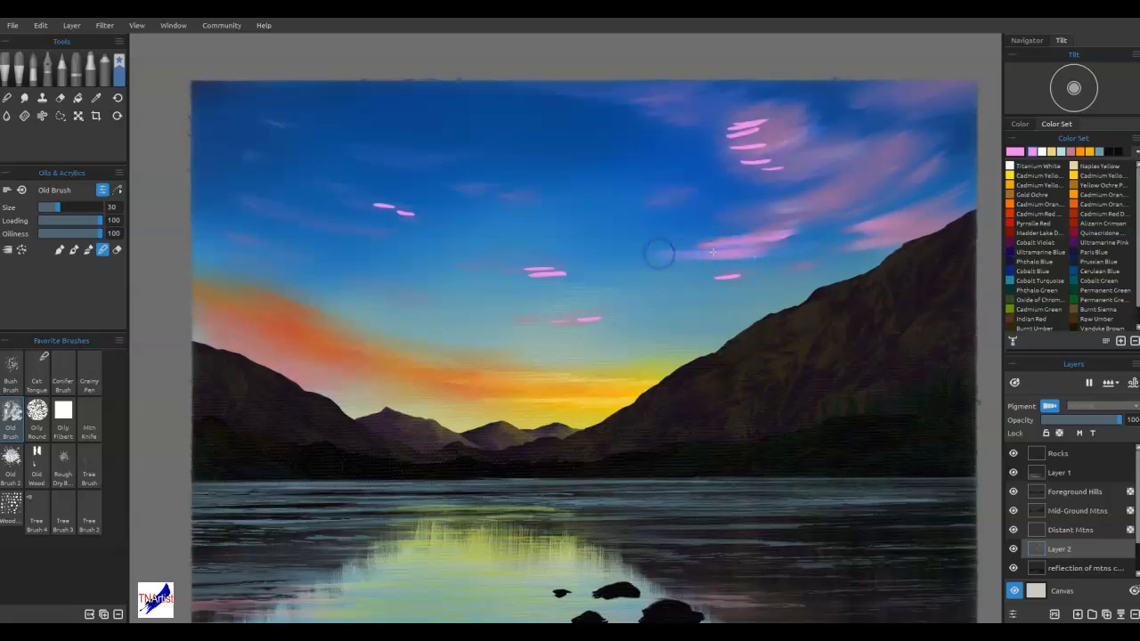
{"action": "left_click_drag", "start_coordinate": [758, 238], "coordinate": [718, 246]}
{"action": "mouse_move", "coordinate": [791, 156]}
{"action": "left_mouse_down"}
{"action": "mouse_move", "coordinate": [733, 157]}
{"action": "mouse_move", "coordinate": [783, 145]}
{"action": "mouse_move", "coordinate": [730, 148]}
{"action": "mouse_move", "coordinate": [774, 141]}
{"action": "mouse_move", "coordinate": [731, 146]}
{"action": "mouse_move", "coordinate": [791, 142]}
{"action": "mouse_move", "coordinate": [830, 251]}
{"action": "mouse_move", "coordinate": [804, 302]}
{"action": "mouse_move", "coordinate": [766, 244]}
{"action": "mouse_move", "coordinate": [762, 127]}
{"action": "mouse_move", "coordinate": [714, 132]}
{"action": "mouse_move", "coordinate": [767, 133]}
{"action": "mouse_move", "coordinate": [715, 136]}
{"action": "mouse_move", "coordinate": [768, 120]}
{"action": "mouse_move", "coordinate": [716, 117]}
{"action": "mouse_move", "coordinate": [776, 122]}
{"action": "left_mouse_up"}
Reduce the Old Brush to size 14 and blend the pink streaks into the upper cloud and the blue sky beside it
{"action": "key", "text": "bracketleft"}
{"action": "key", "text": "bracketleft"}
{"action": "key", "text": "bracketleft"}
{"action": "key", "text": "bracketleft"}
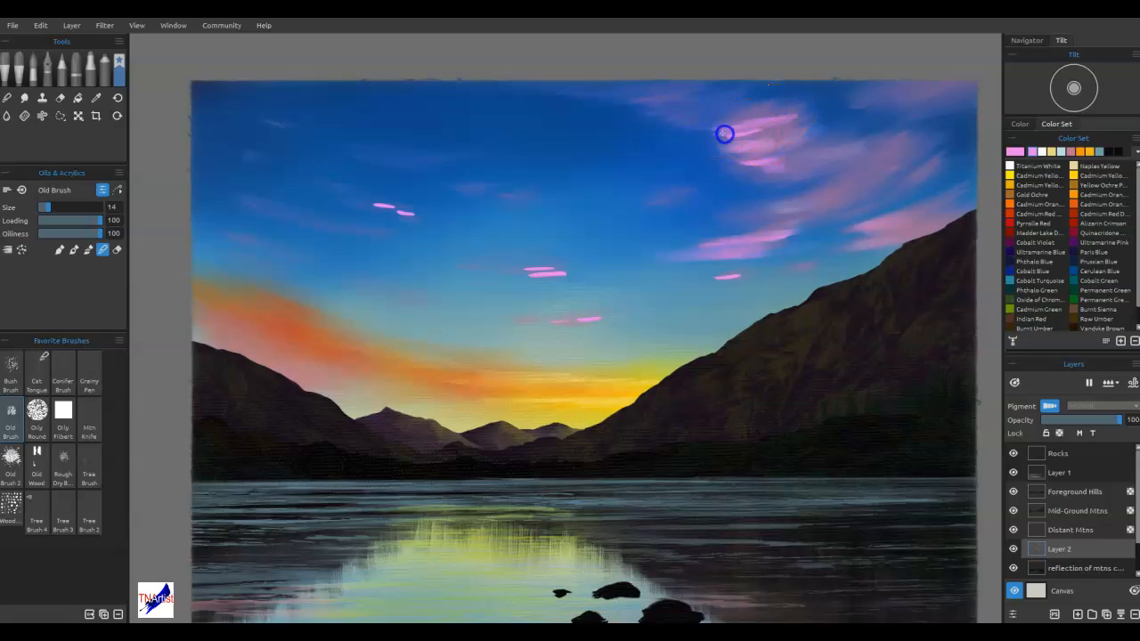
{"action": "left_click_drag", "start_coordinate": [654, 137], "coordinate": [611, 127]}
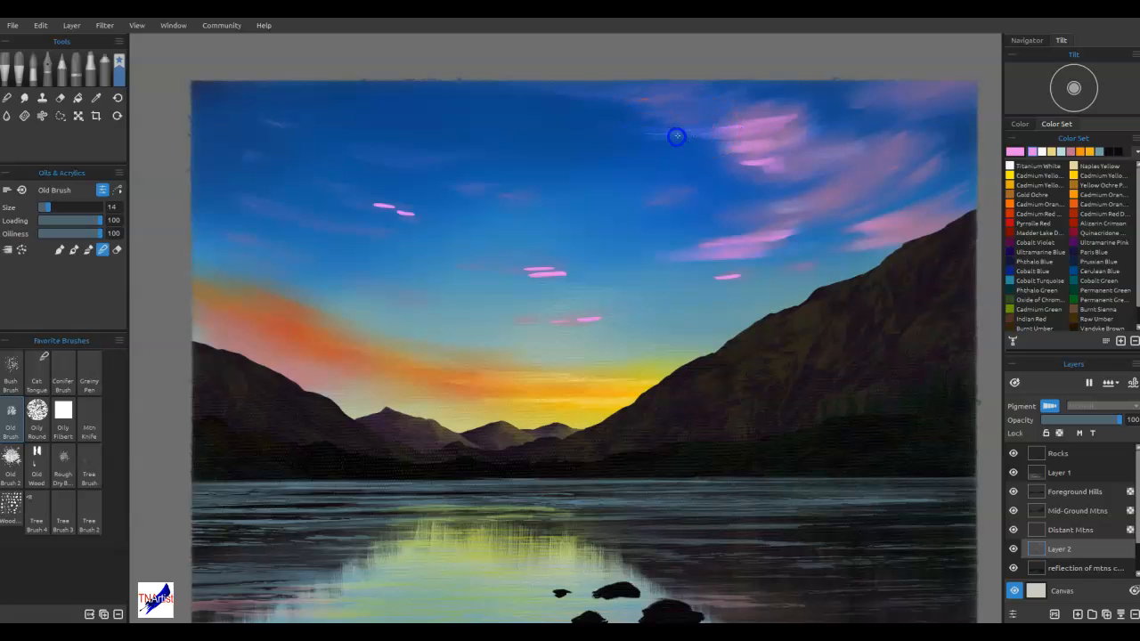
{"action": "mouse_move", "coordinate": [785, 114]}
{"action": "left_mouse_down"}
{"action": "mouse_move", "coordinate": [676, 132]}
{"action": "mouse_move", "coordinate": [626, 130]}
{"action": "left_mouse_up"}
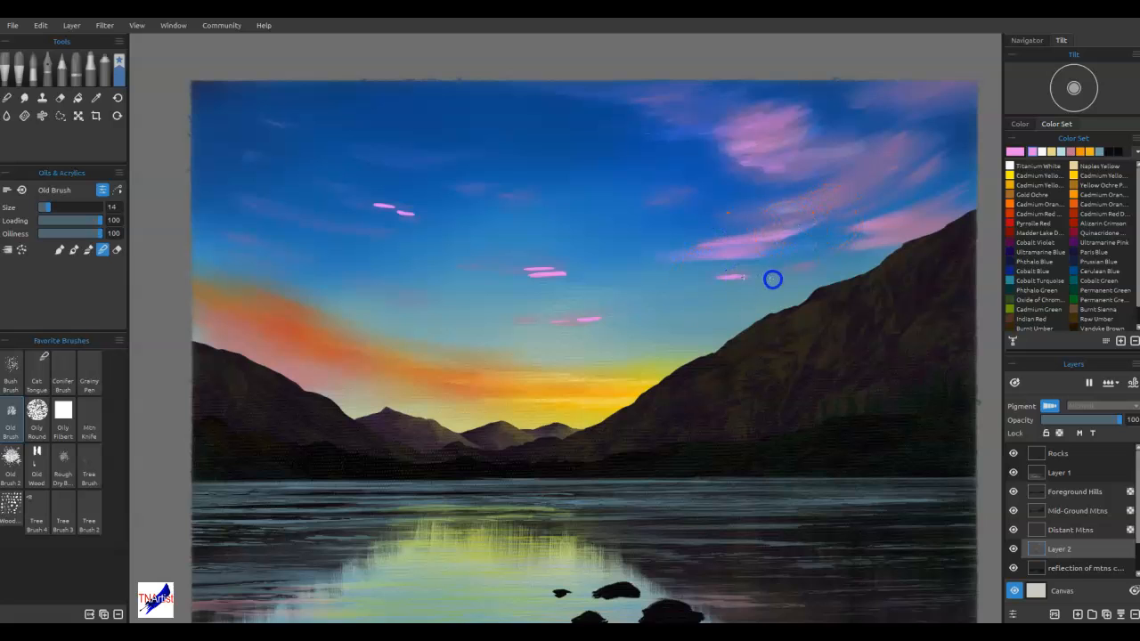
Blend the pink streaks of the small scattered clouds horizontally into the blue sky
{"action": "left_click_drag", "start_coordinate": [720, 277], "coordinate": [743, 276]}
{"action": "mouse_move", "coordinate": [572, 278]}
{"action": "left_mouse_down"}
{"action": "mouse_move", "coordinate": [546, 267]}
{"action": "mouse_move", "coordinate": [584, 272]}
{"action": "mouse_move", "coordinate": [510, 277]}
{"action": "left_mouse_up"}
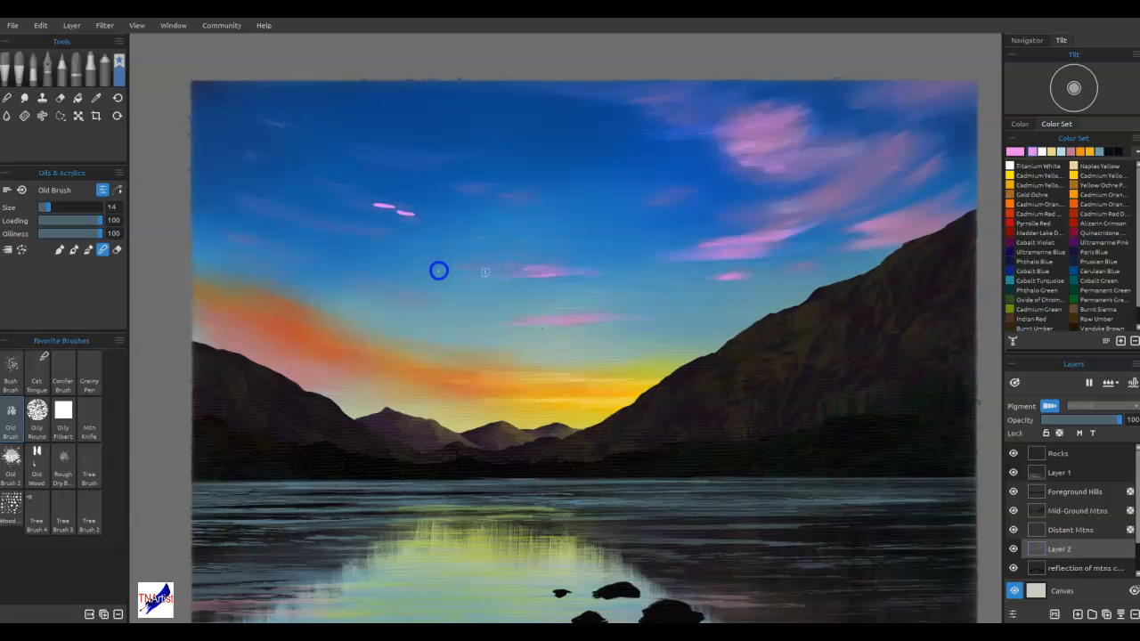
{"action": "mouse_move", "coordinate": [392, 207]}
{"action": "left_mouse_down"}
{"action": "mouse_move", "coordinate": [399, 216]}
{"action": "mouse_move", "coordinate": [300, 195]}
{"action": "left_mouse_up"}
Smooth the large upper pink cloud and the wispy cloud below it, enlarging the Old Brush blender to size 35
{"action": "left_click_drag", "start_coordinate": [787, 163], "coordinate": [684, 165]}
{"action": "mouse_move", "coordinate": [760, 150]}
{"action": "left_mouse_down"}
{"action": "mouse_move", "coordinate": [828, 123]}
{"action": "mouse_move", "coordinate": [713, 130]}
{"action": "left_mouse_up"}
{"action": "mouse_move", "coordinate": [845, 106]}
{"action": "left_mouse_down"}
{"action": "mouse_move", "coordinate": [742, 134]}
{"action": "mouse_move", "coordinate": [715, 117]}
{"action": "left_mouse_up"}
{"action": "mouse_move", "coordinate": [821, 131]}
{"action": "left_mouse_down"}
{"action": "mouse_move", "coordinate": [723, 143]}
{"action": "mouse_move", "coordinate": [817, 133]}
{"action": "left_mouse_up"}
{"action": "mouse_move", "coordinate": [705, 158]}
{"action": "left_mouse_down"}
{"action": "mouse_move", "coordinate": [755, 185]}
{"action": "mouse_move", "coordinate": [865, 161]}
{"action": "left_mouse_up"}
{"action": "mouse_move", "coordinate": [838, 213]}
{"action": "left_mouse_down"}
{"action": "mouse_move", "coordinate": [766, 262]}
{"action": "mouse_move", "coordinate": [831, 222]}
{"action": "left_mouse_up"}
{"action": "left_click_drag", "start_coordinate": [742, 247], "coordinate": [755, 267]}
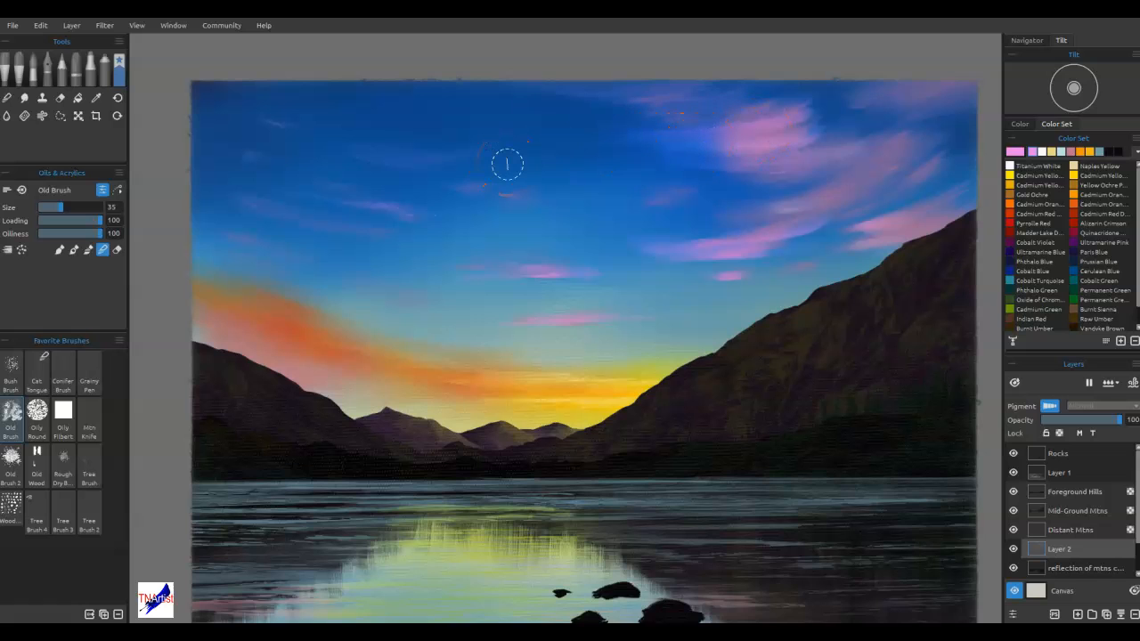
Soften the faint trailing edges of the pink clouds into the surrounding blue sky with the size 35 Old Brush blender
{"action": "mouse_move", "coordinate": [720, 109]}
{"action": "left_mouse_down"}
{"action": "mouse_move", "coordinate": [784, 117]}
{"action": "mouse_move", "coordinate": [716, 111]}
{"action": "left_mouse_up"}
{"action": "left_click_drag", "start_coordinate": [759, 255], "coordinate": [638, 253]}
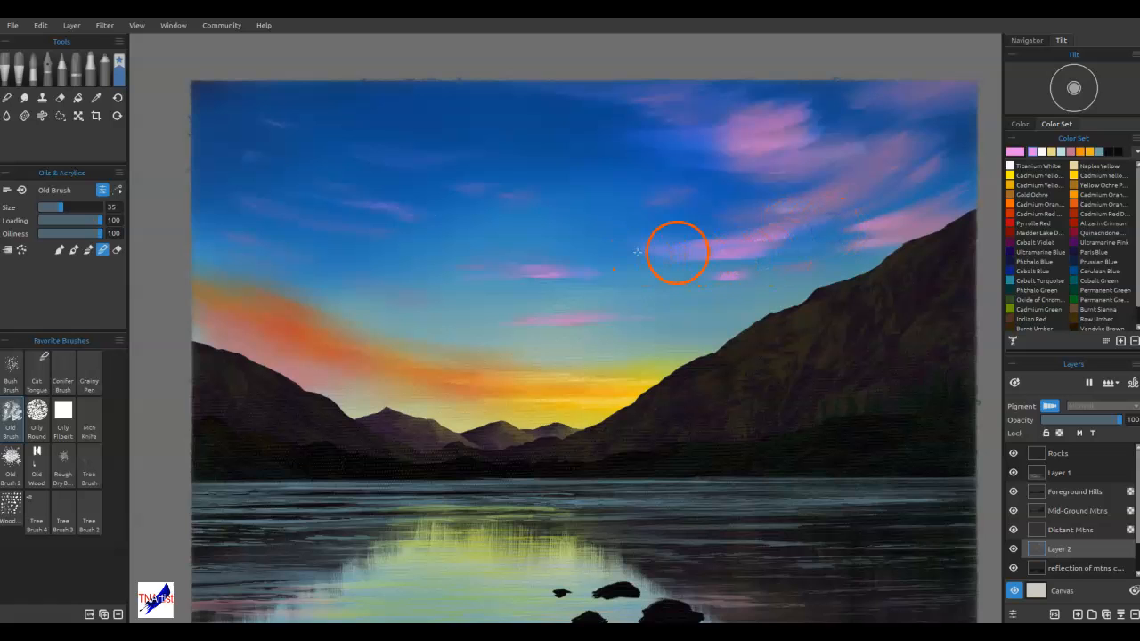
{"action": "left_click", "coordinate": [546, 276]}
{"action": "mouse_move", "coordinate": [629, 143]}
{"action": "left_mouse_down"}
{"action": "mouse_move", "coordinate": [673, 139]}
{"action": "mouse_move", "coordinate": [643, 144]}
{"action": "left_mouse_up"}
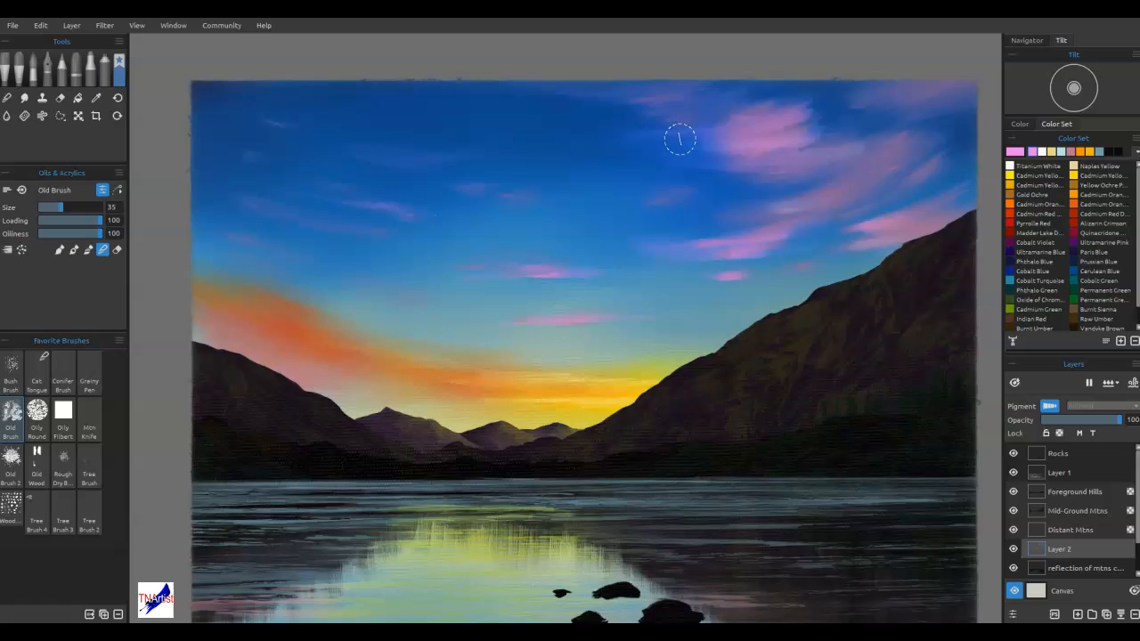
{"action": "mouse_move", "coordinate": [726, 130]}
{"action": "left_mouse_down"}
{"action": "mouse_move", "coordinate": [705, 140]}
{"action": "mouse_move", "coordinate": [722, 145]}
{"action": "left_mouse_up"}
{"action": "mouse_move", "coordinate": [551, 155]}
{"action": "left_mouse_down"}
{"action": "mouse_move", "coordinate": [579, 151]}
{"action": "mouse_move", "coordinate": [556, 136]}
{"action": "mouse_move", "coordinate": [683, 125]}
{"action": "left_mouse_up"}
{"action": "left_click_drag", "start_coordinate": [547, 159], "coordinate": [552, 158]}
{"action": "mouse_move", "coordinate": [724, 356]}
{"action": "left_mouse_down"}
{"action": "mouse_move", "coordinate": [624, 407]}
{"action": "mouse_move", "coordinate": [526, 408]}
{"action": "mouse_move", "coordinate": [483, 371]}
{"action": "mouse_move", "coordinate": [389, 377]}
{"action": "mouse_move", "coordinate": [495, 397]}
{"action": "mouse_move", "coordinate": [447, 259]}
{"action": "mouse_move", "coordinate": [386, 212]}
{"action": "mouse_move", "coordinate": [546, 269]}
{"action": "left_mouse_up"}
{"action": "mouse_move", "coordinate": [470, 283]}
{"action": "left_mouse_down"}
{"action": "mouse_move", "coordinate": [576, 333]}
{"action": "mouse_move", "coordinate": [709, 351]}
{"action": "left_mouse_up"}
{"action": "left_click_drag", "start_coordinate": [716, 145], "coordinate": [671, 149]}
{"action": "mouse_move", "coordinate": [751, 148]}
{"action": "left_mouse_down"}
{"action": "mouse_move", "coordinate": [782, 140]}
{"action": "mouse_move", "coordinate": [679, 134]}
{"action": "left_mouse_up"}
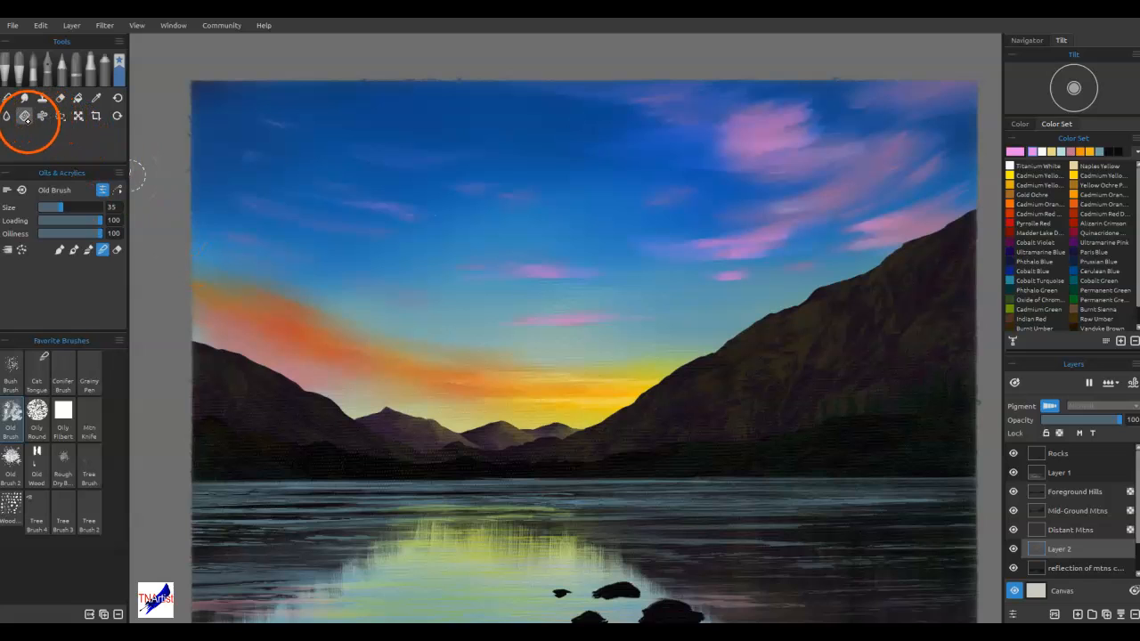
Soften the pink clouds at the upper right with the Textured blender at size 40, smoothing their edges into the blue sky
{"action": "left_click", "coordinate": [8, 98]}
{"action": "left_click", "coordinate": [37, 416]}
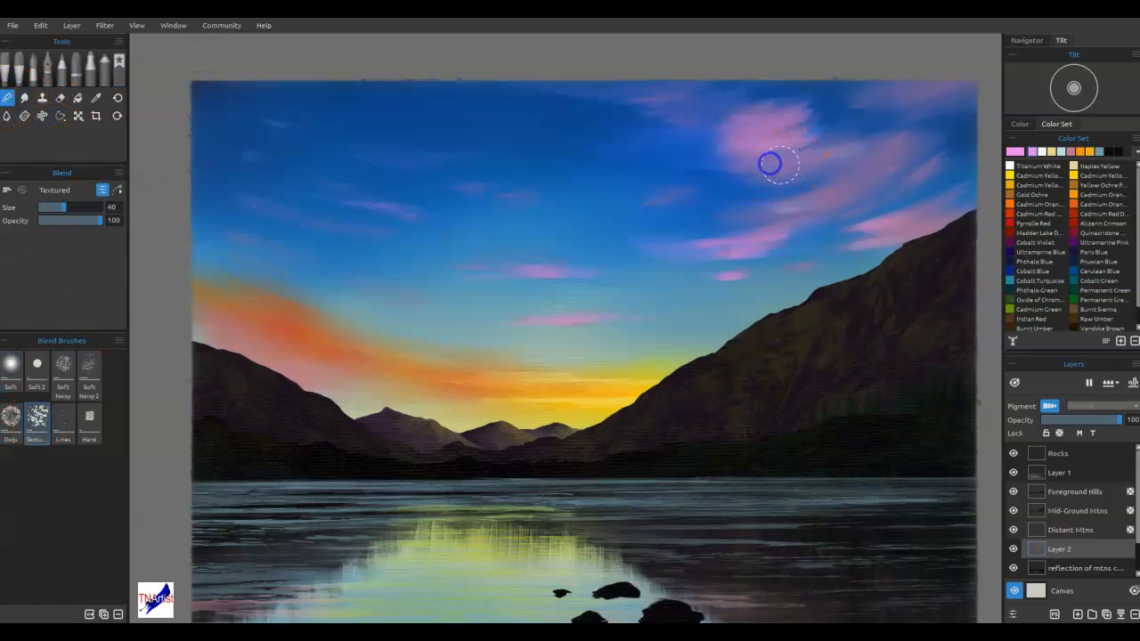
{"action": "mouse_move", "coordinate": [702, 185]}
{"action": "left_mouse_down"}
{"action": "mouse_move", "coordinate": [799, 187]}
{"action": "mouse_move", "coordinate": [790, 186]}
{"action": "left_mouse_up"}
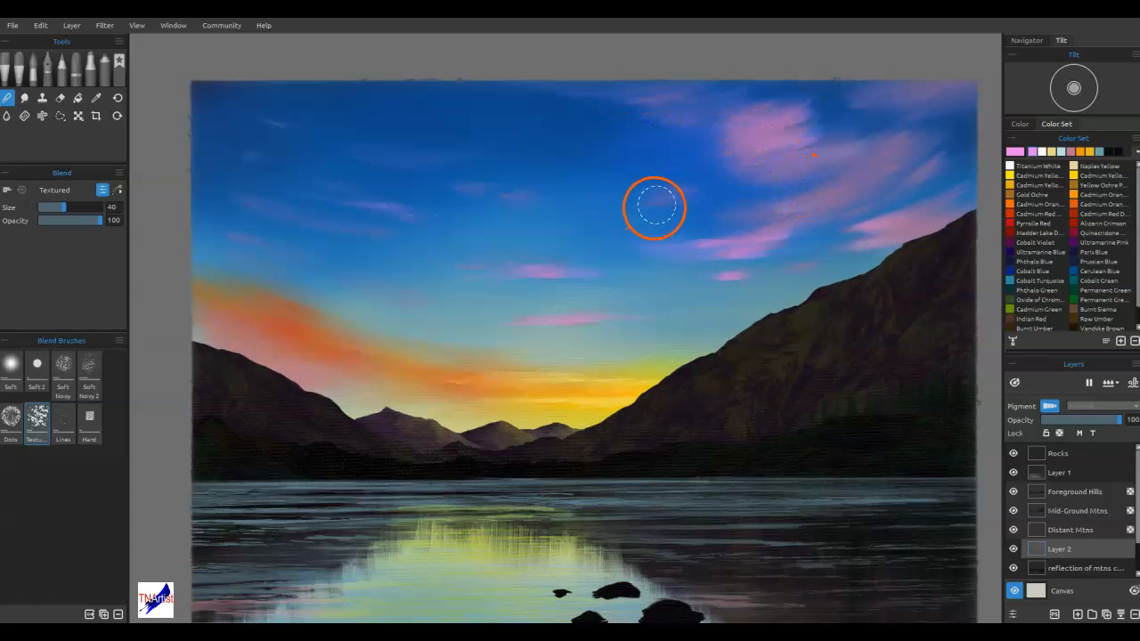
{"action": "left_click_drag", "start_coordinate": [804, 137], "coordinate": [882, 119]}
{"action": "left_click_drag", "start_coordinate": [829, 96], "coordinate": [858, 96]}
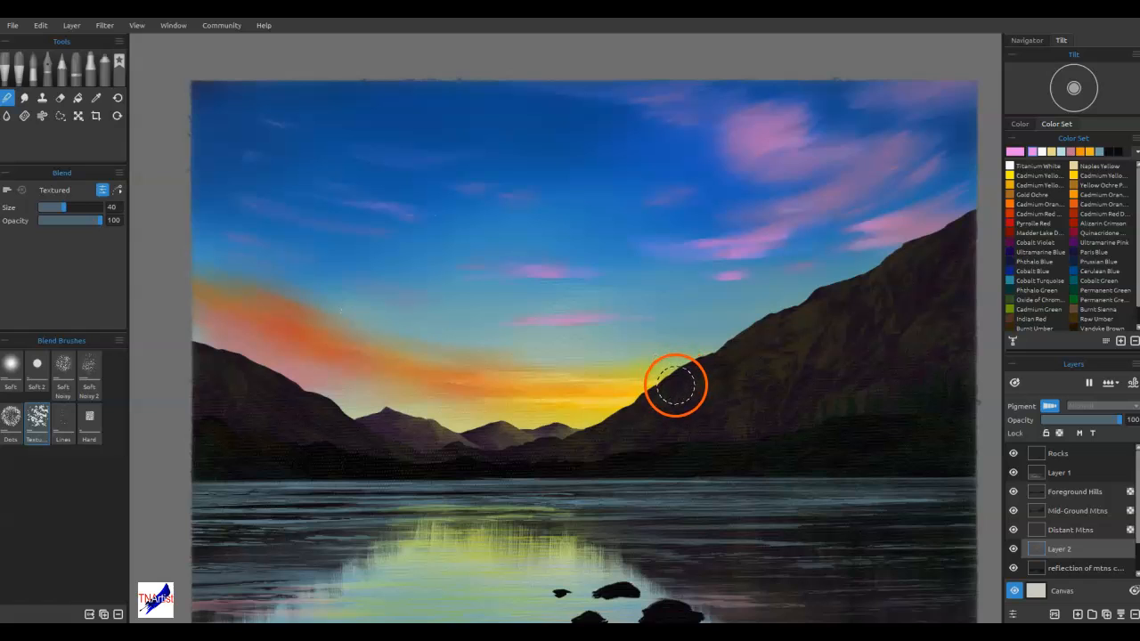
Activate the Mid-Ground Mtns layer and ready the Mtn Knife for painting with yellow sampled from the sunset glow
{"action": "left_click", "coordinate": [1075, 510]}
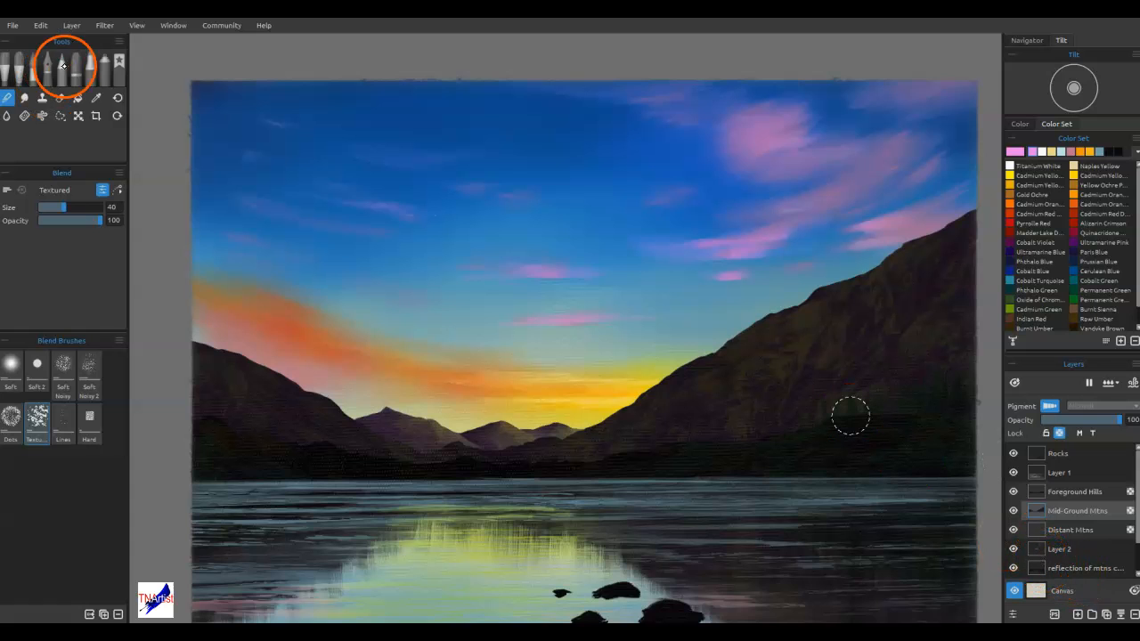
{"action": "left_click", "coordinate": [118, 62]}
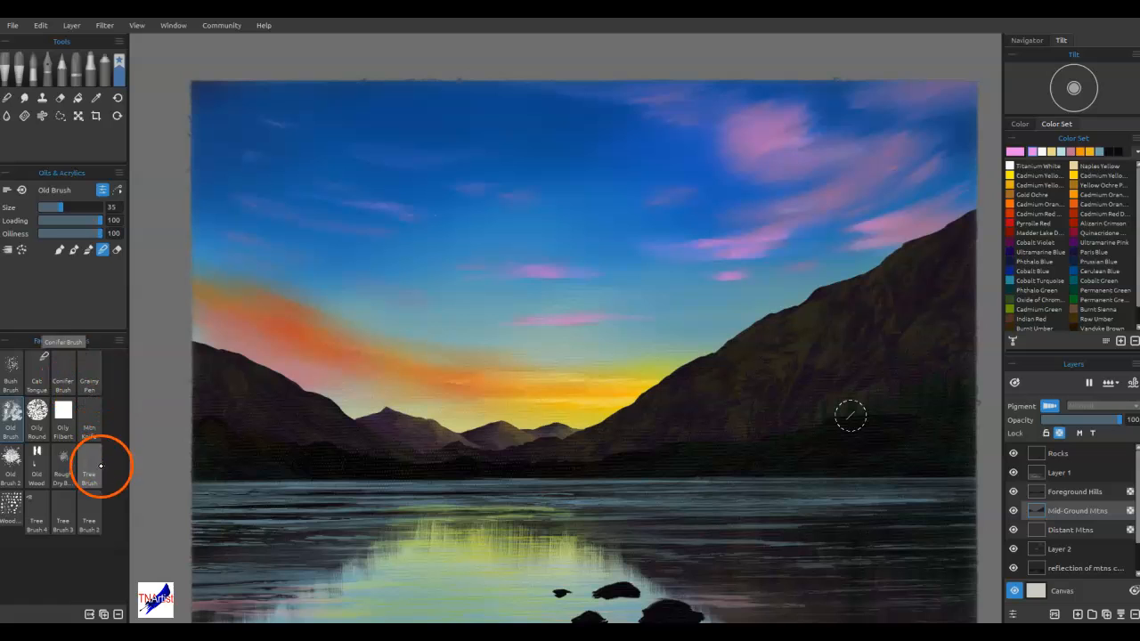
{"action": "left_click", "coordinate": [89, 418]}
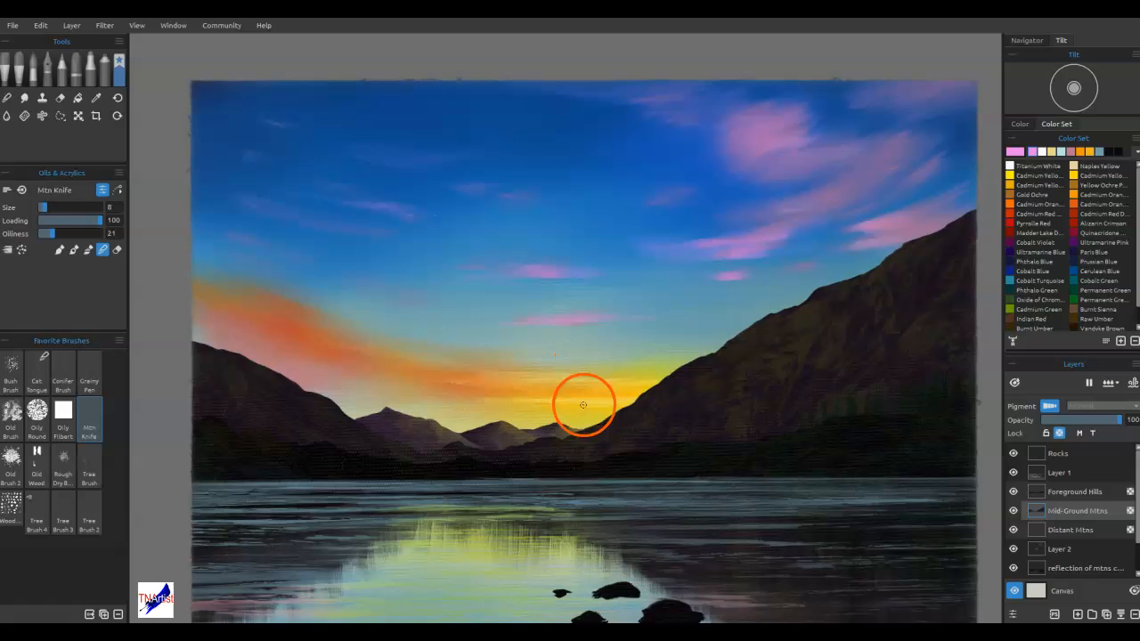
{"action": "key", "text": "i"}
{"action": "left_click", "coordinate": [539, 399]}
{"action": "key", "text": "b"}
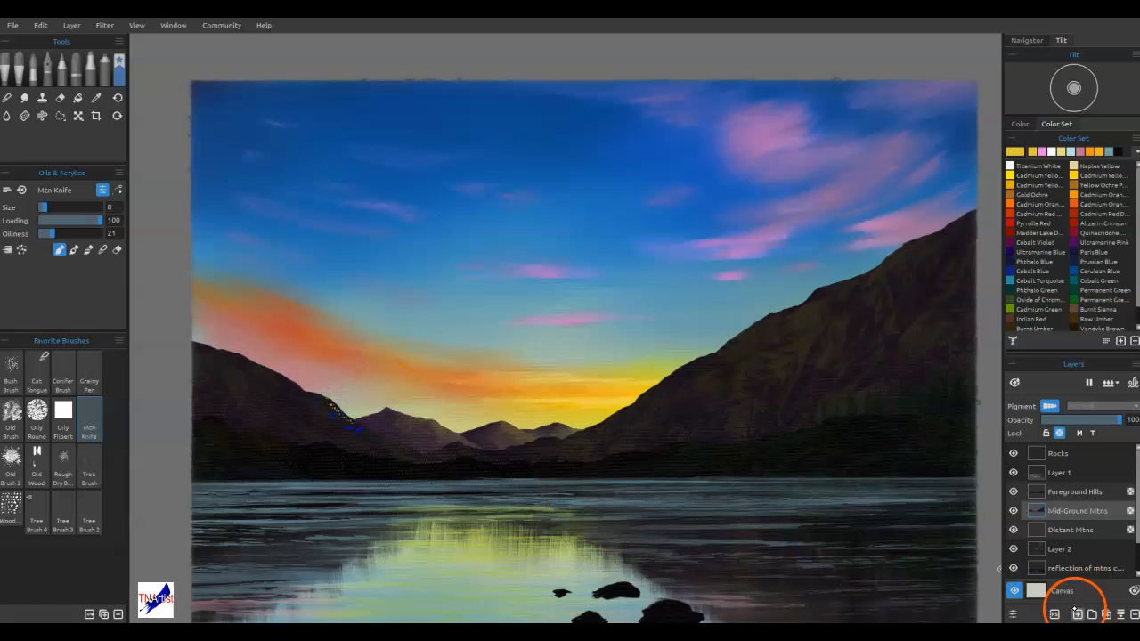
Try the White Simple canvas texture and paint yellow highlights down the right-hand slope of the left mountain
{"action": "double_click", "coordinate": [1033, 590]}
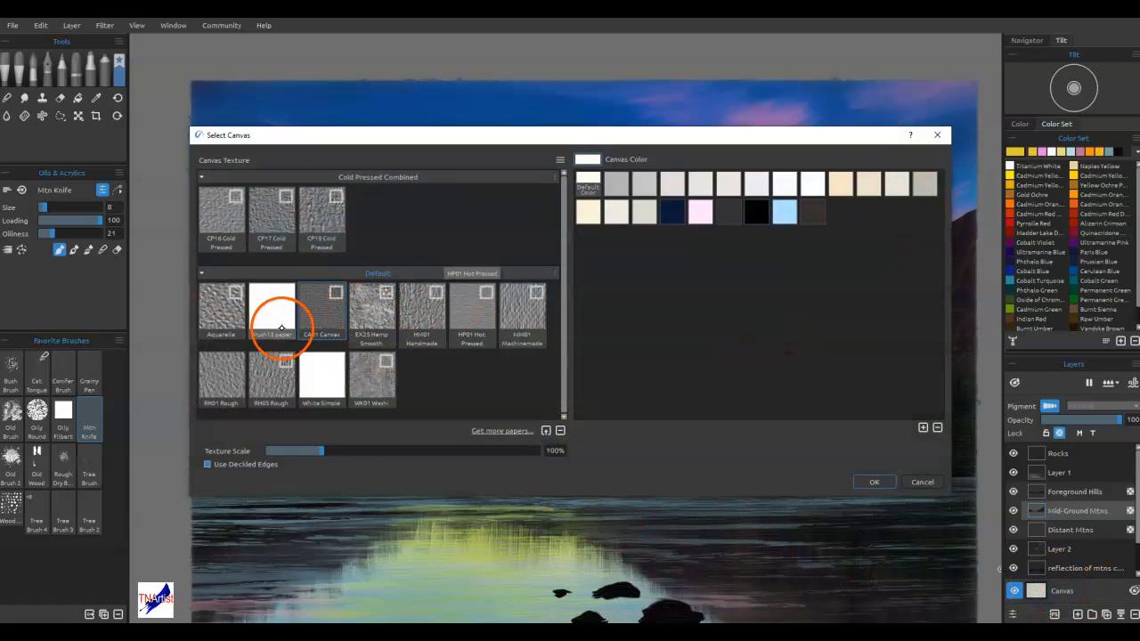
{"action": "left_click", "coordinate": [328, 379]}
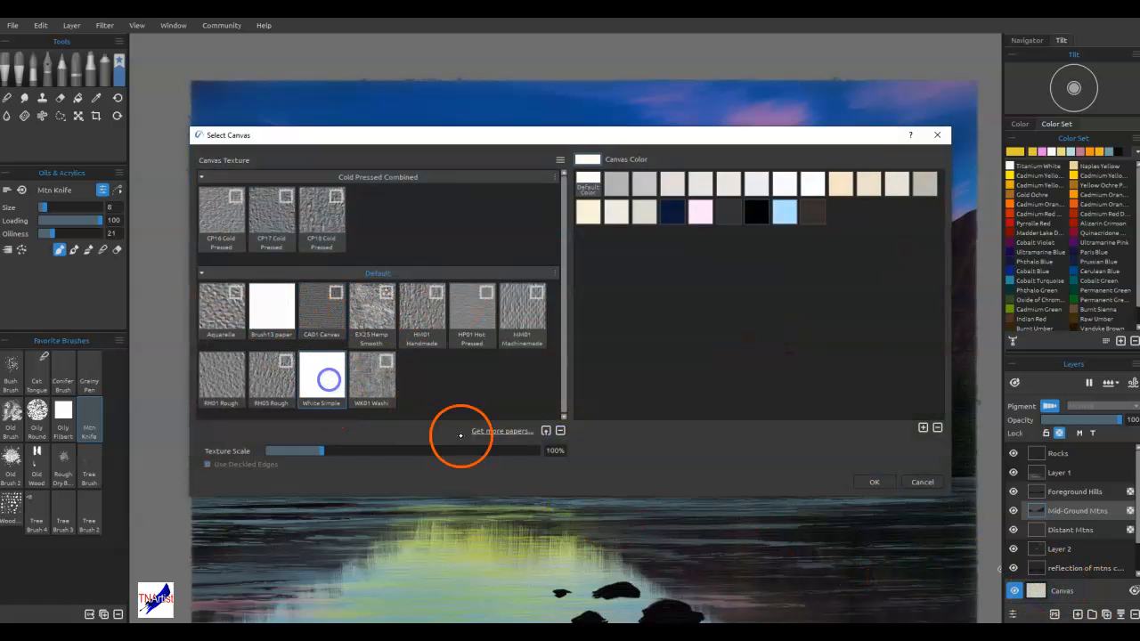
{"action": "left_click", "coordinate": [874, 482]}
{"action": "left_click_drag", "start_coordinate": [327, 398], "coordinate": [332, 407]}
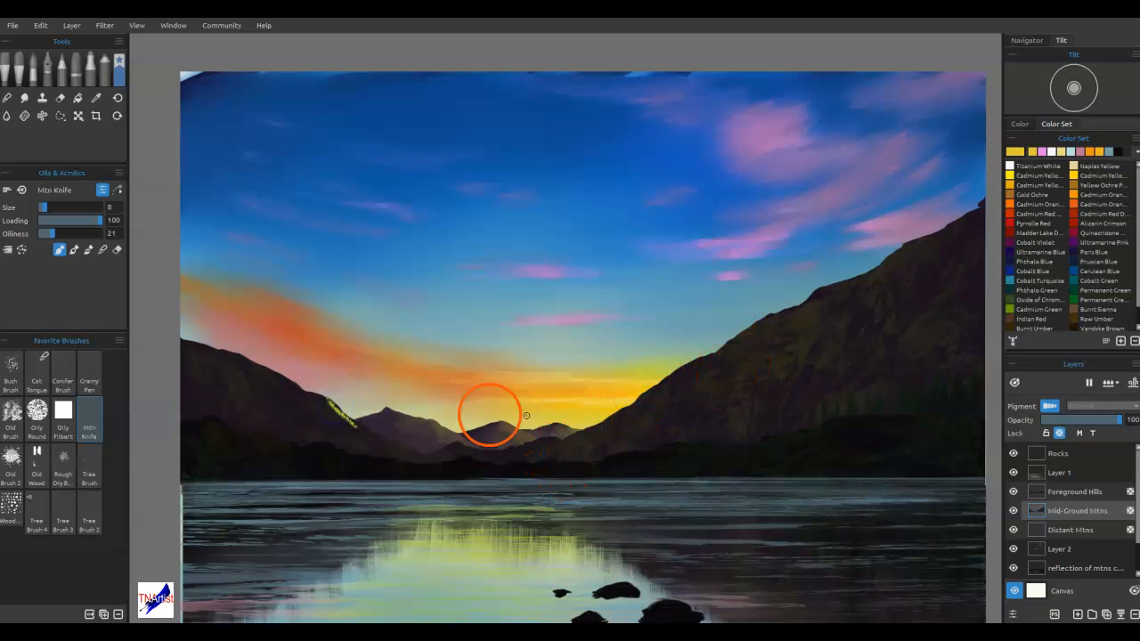
{"action": "scroll", "coordinate": [379, 419], "scroll_direction": "up", "scroll_amount": 3}
{"action": "mouse_move", "coordinate": [341, 436]}
{"action": "left_mouse_down"}
{"action": "mouse_move", "coordinate": [619, 433]}
{"action": "mouse_move", "coordinate": [678, 443]}
{"action": "left_mouse_up"}
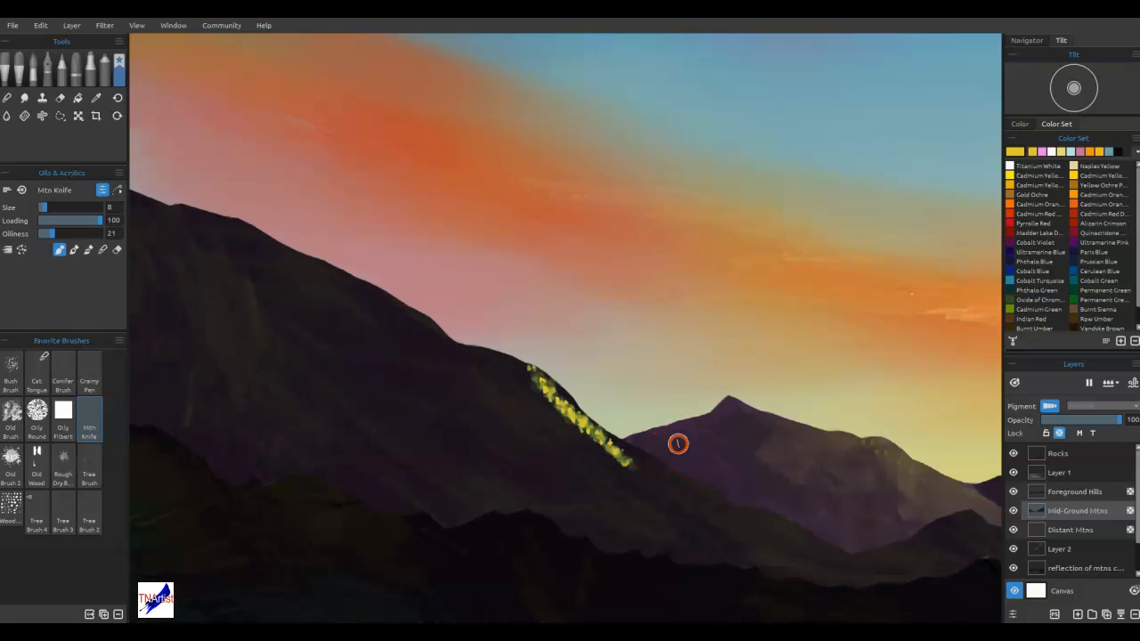
Sample a muted olive from the slope, and undo the yellow highlights together with the canvas texture change
{"action": "left_click", "coordinate": [623, 457], "text": "alt"}
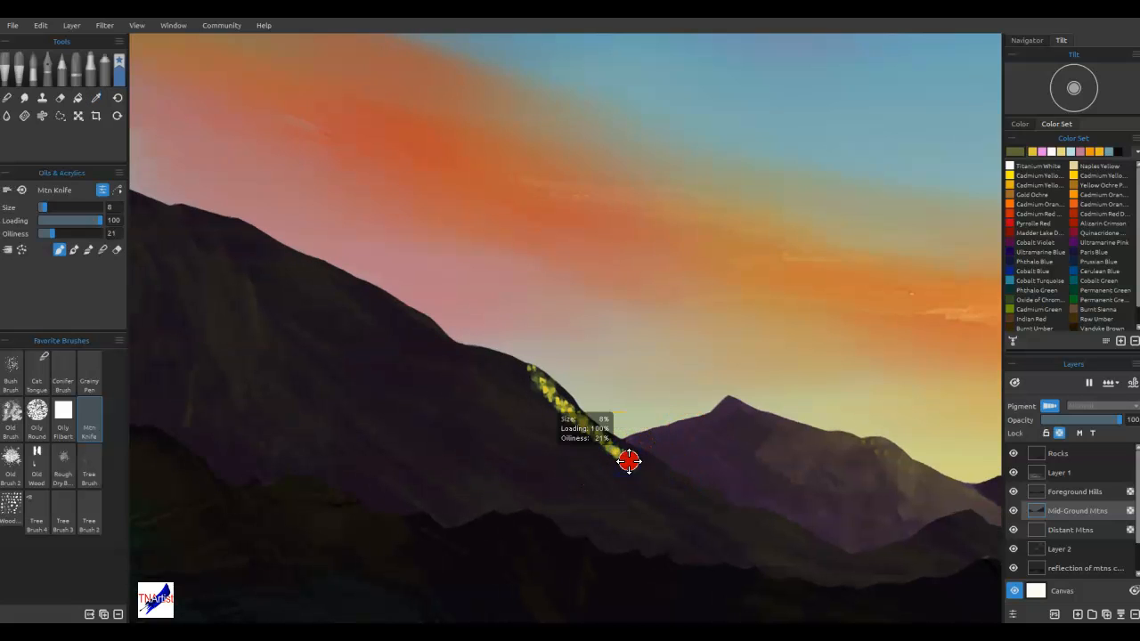
{"action": "key", "text": "ctrl+z"}
{"action": "key", "text": "ctrl+z"}
{"action": "key", "text": "ctrl+z"}
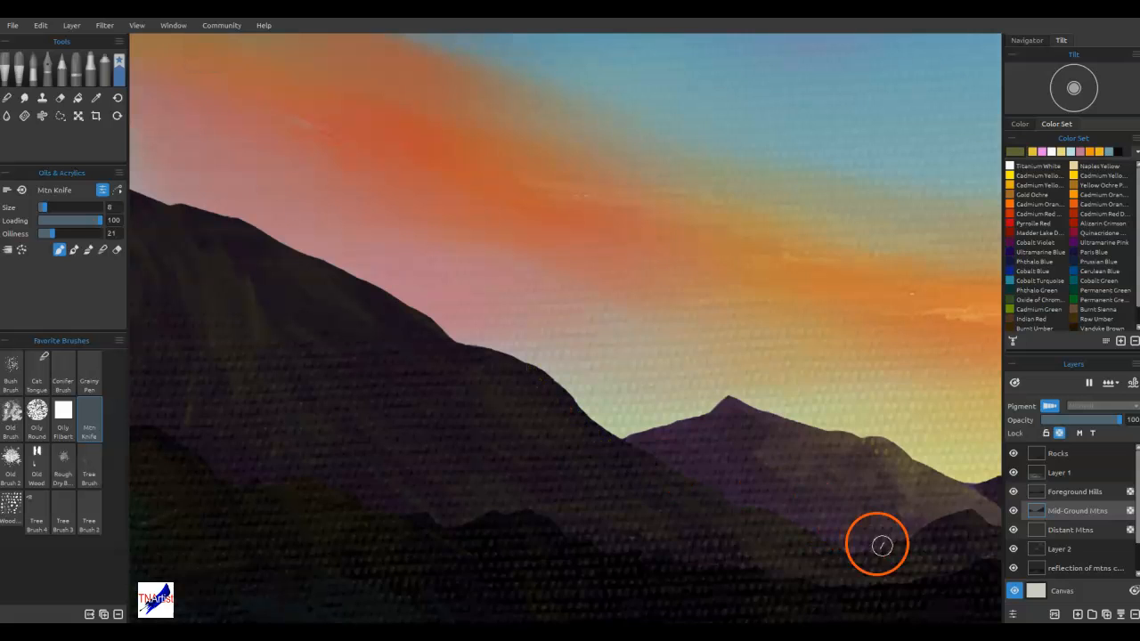
Set the canvas texture to White Simple
{"action": "double_click", "coordinate": [1036, 590]}
{"action": "left_click", "coordinate": [316, 379]}
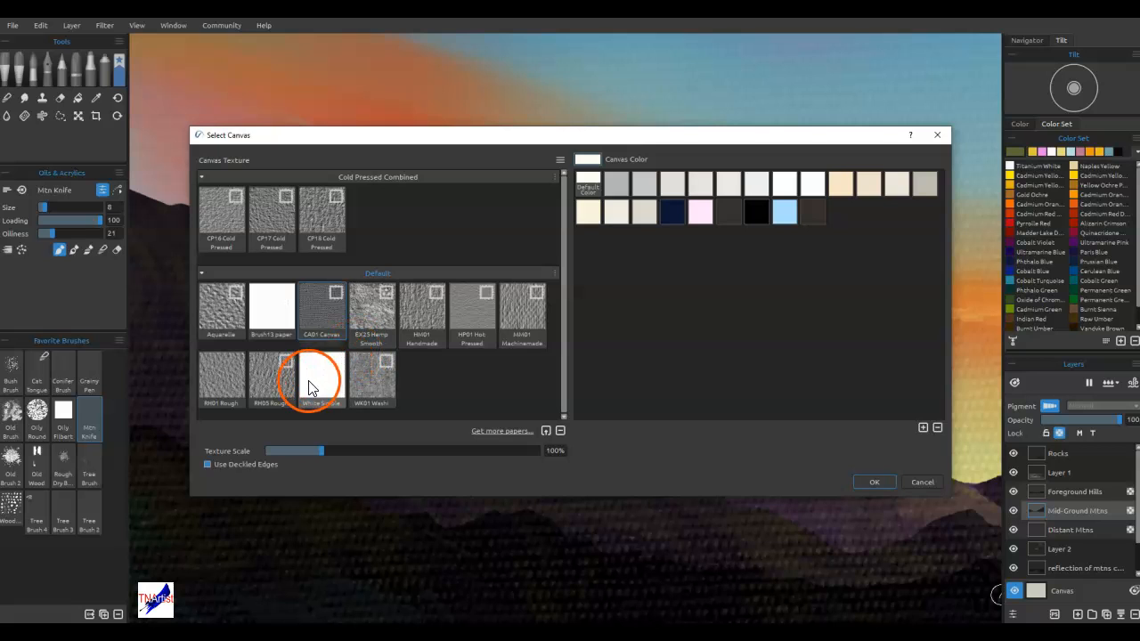
{"action": "left_click", "coordinate": [875, 482]}
Paint olive flecks down the left mountain's right-hand slope with the Mtn Knife, reducing it to size 3
{"action": "mouse_move", "coordinate": [498, 368]}
{"action": "left_mouse_down"}
{"action": "mouse_move", "coordinate": [547, 402]}
{"action": "mouse_move", "coordinate": [549, 386]}
{"action": "left_mouse_up"}
{"action": "key", "text": "["}
{"action": "key", "text": "["}
{"action": "key", "text": "["}
{"action": "key", "text": "["}
{"action": "key", "text": "["}
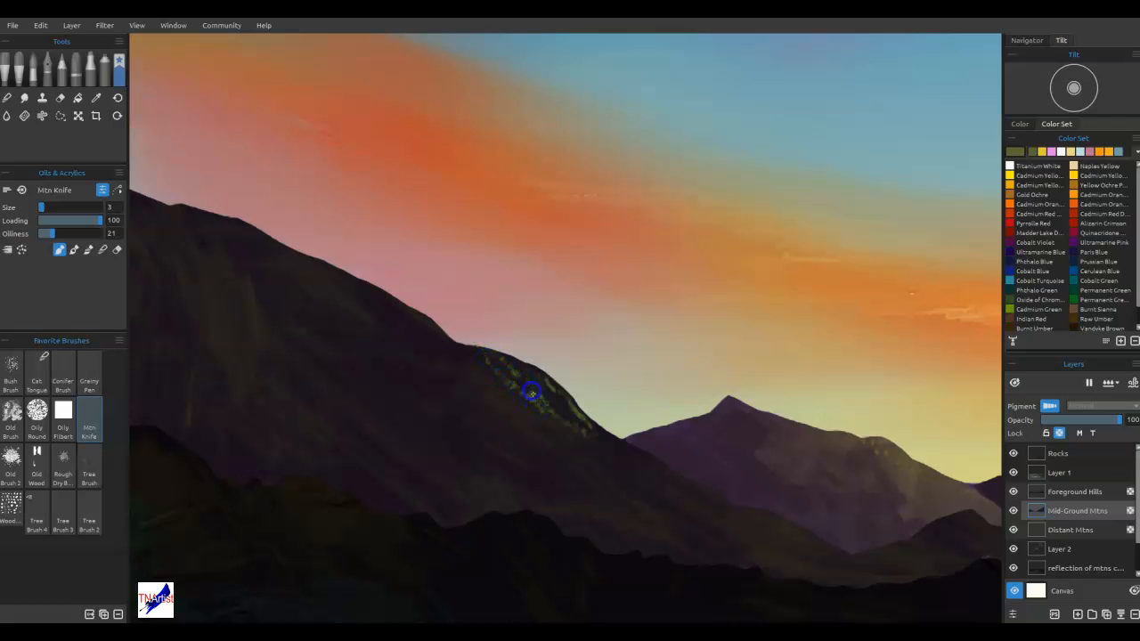
{"action": "mouse_move", "coordinate": [635, 464]}
{"action": "left_mouse_down"}
{"action": "mouse_move", "coordinate": [585, 415]}
{"action": "mouse_move", "coordinate": [623, 453]}
{"action": "mouse_move", "coordinate": [625, 474]}
{"action": "left_mouse_up"}
Blend the olive flecks into the dark slope with the Mtn Knife in blending mode
{"action": "key", "text": "n"}
{"action": "left_click", "coordinate": [570, 404]}
{"action": "mouse_move", "coordinate": [539, 383]}
{"action": "left_mouse_down"}
{"action": "mouse_move", "coordinate": [535, 395]}
{"action": "mouse_move", "coordinate": [514, 392]}
{"action": "left_mouse_up"}
{"action": "left_click", "coordinate": [593, 472]}
Add a mountain-shaped stencil, scale it down over the distant peaks and toggle its Lock Size Ratio option
{"action": "left_click", "coordinate": [1116, 295]}
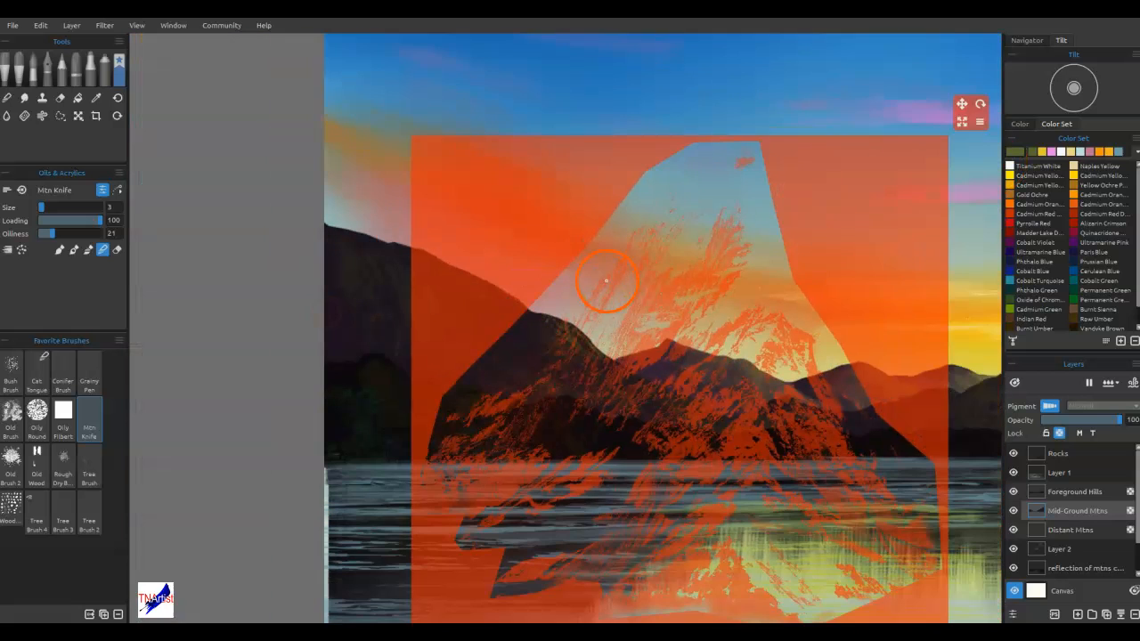
{"action": "left_click_drag", "start_coordinate": [966, 123], "coordinate": [775, 279]}
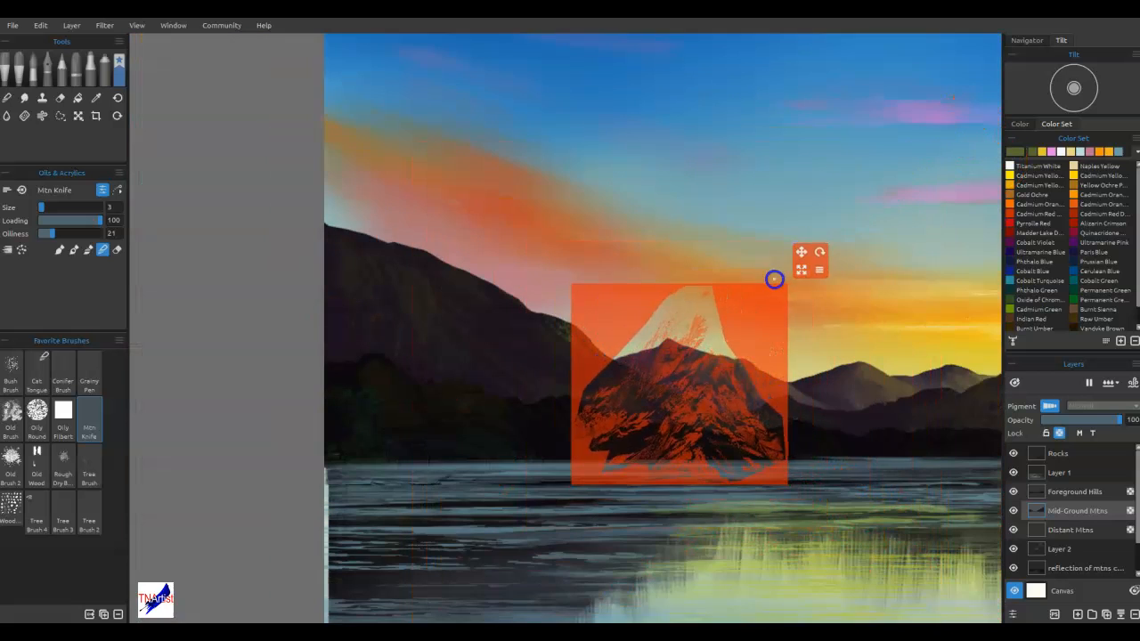
{"action": "left_click", "coordinate": [806, 268]}
{"action": "left_click", "coordinate": [820, 269]}
{"action": "left_click", "coordinate": [856, 363]}
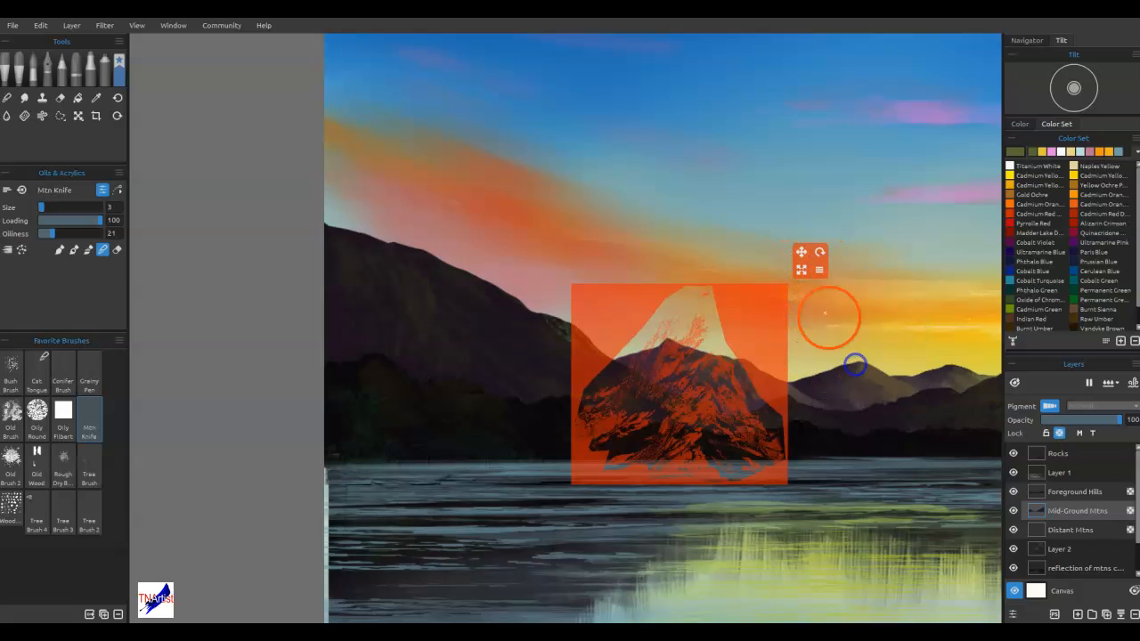
Flip the mountain stencil horizontally, rotate it slightly counterclockwise and place it over the left mountain's slope
{"action": "left_click", "coordinate": [820, 270]}
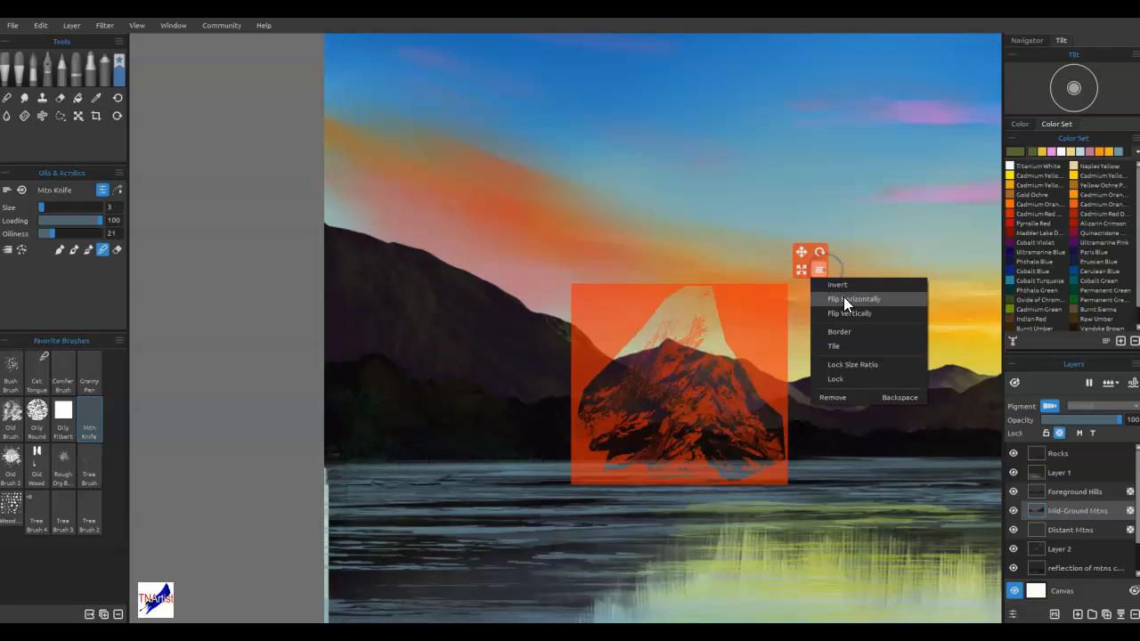
{"action": "left_click", "coordinate": [843, 297]}
{"action": "left_click_drag", "start_coordinate": [819, 253], "coordinate": [793, 244]}
{"action": "left_click_drag", "start_coordinate": [755, 300], "coordinate": [629, 260]}
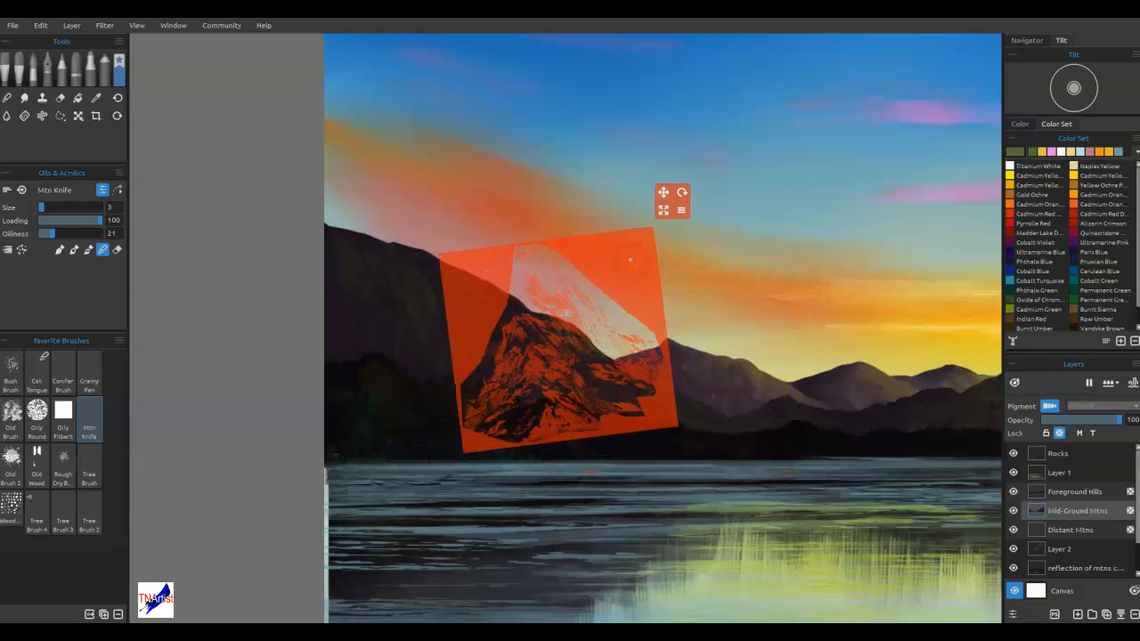
Try blending rock texture through the stencil with the Mtn Knife and Conifer Brush, and move the stencil off the slope
{"action": "mouse_move", "coordinate": [548, 326]}
{"action": "left_mouse_down"}
{"action": "mouse_move", "coordinate": [537, 316]}
{"action": "mouse_move", "coordinate": [595, 349]}
{"action": "mouse_move", "coordinate": [598, 369]}
{"action": "left_mouse_up"}
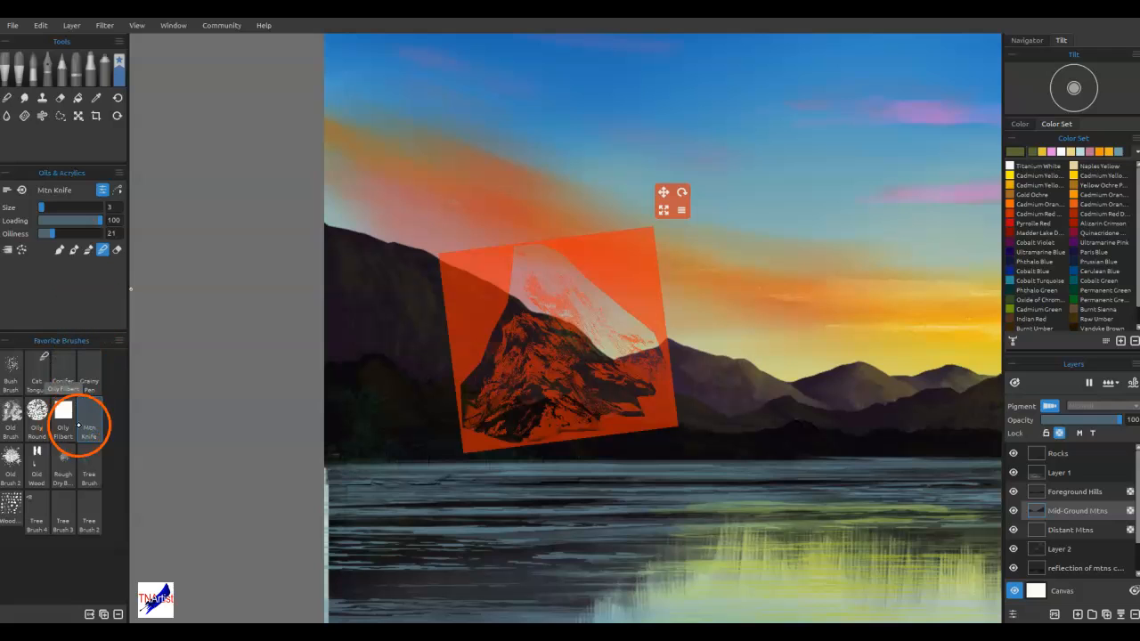
{"action": "left_click", "coordinate": [62, 374]}
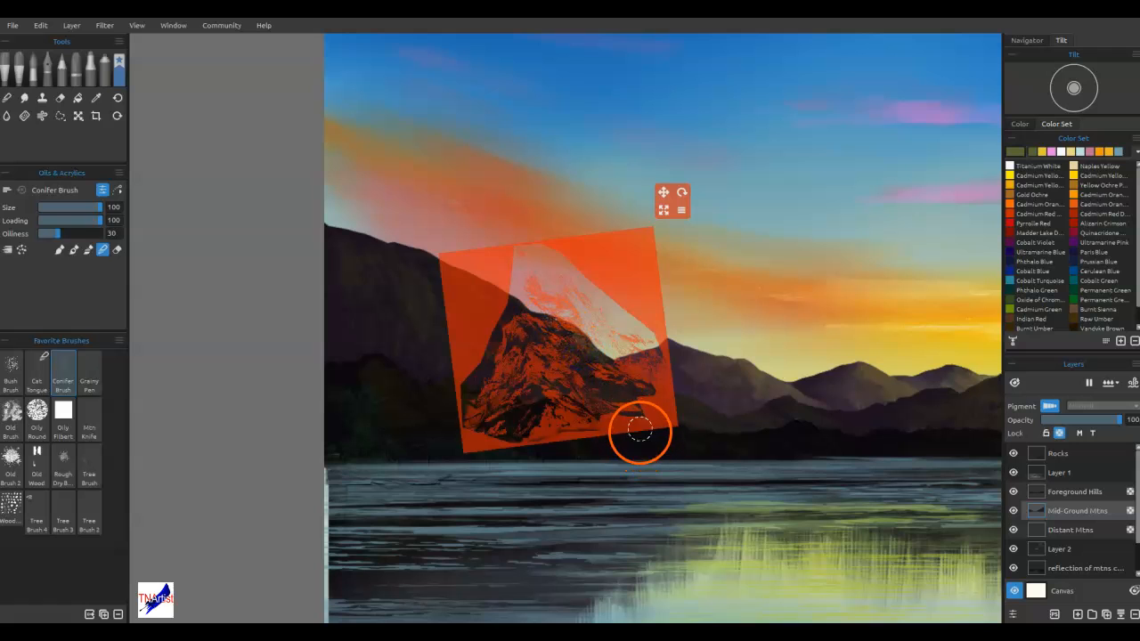
{"action": "left_click_drag", "start_coordinate": [659, 408], "coordinate": [420, 455]}
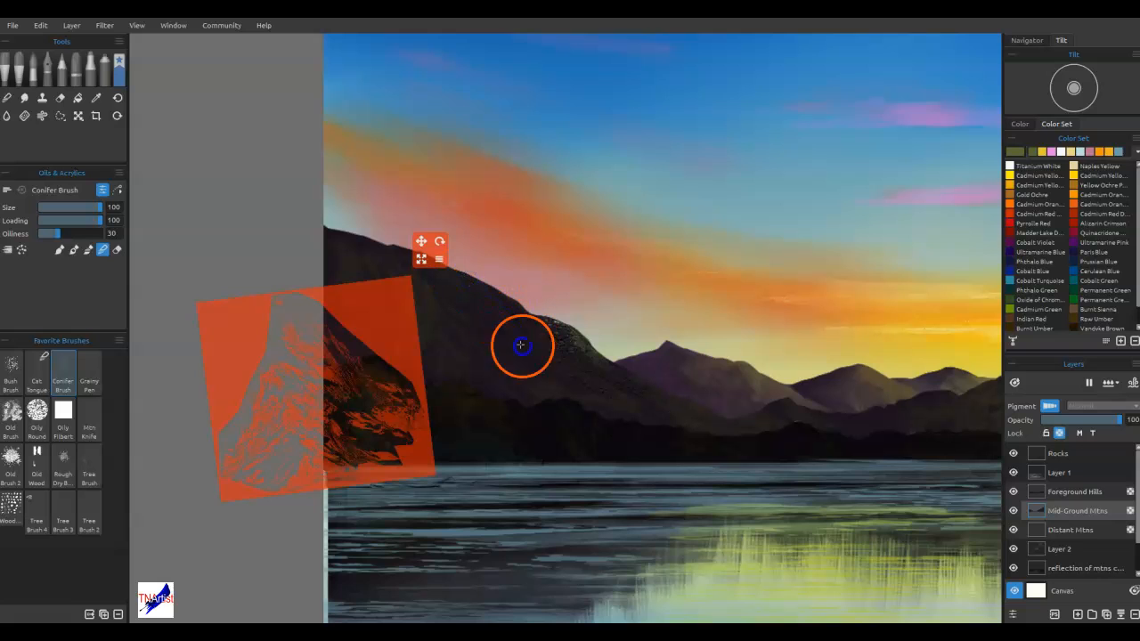
Try painting brown highlights on the left mountain's shoulder with the size 100 Conifer Brush
{"action": "key", "text": "b"}
{"action": "left_click", "coordinate": [1015, 149]}
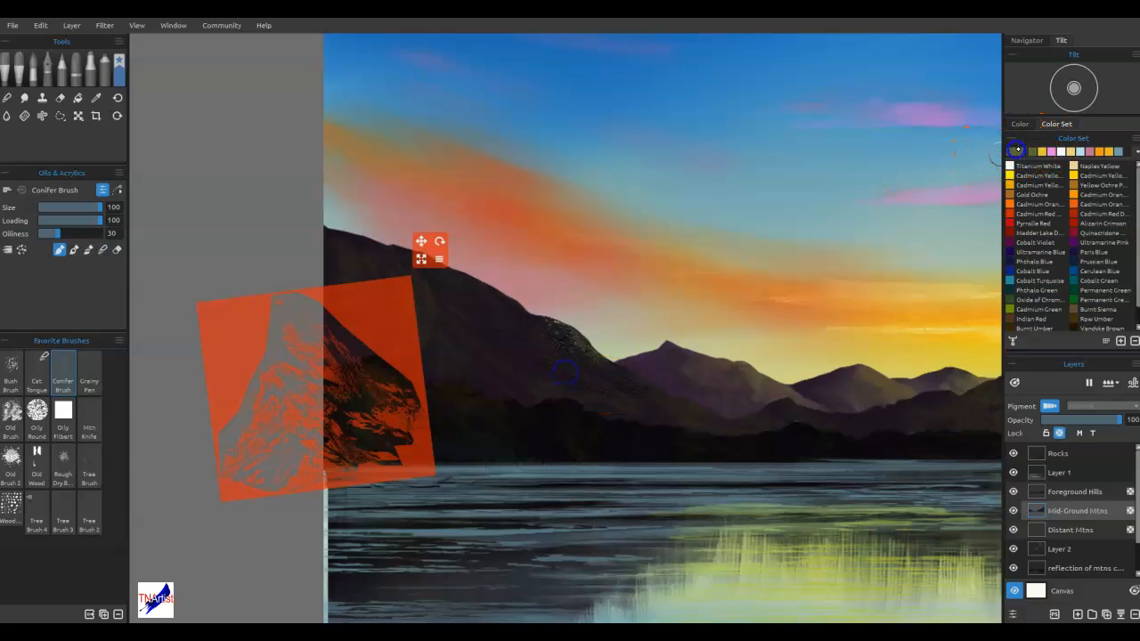
{"action": "left_click", "coordinate": [680, 259]}
{"action": "left_click", "coordinate": [655, 419]}
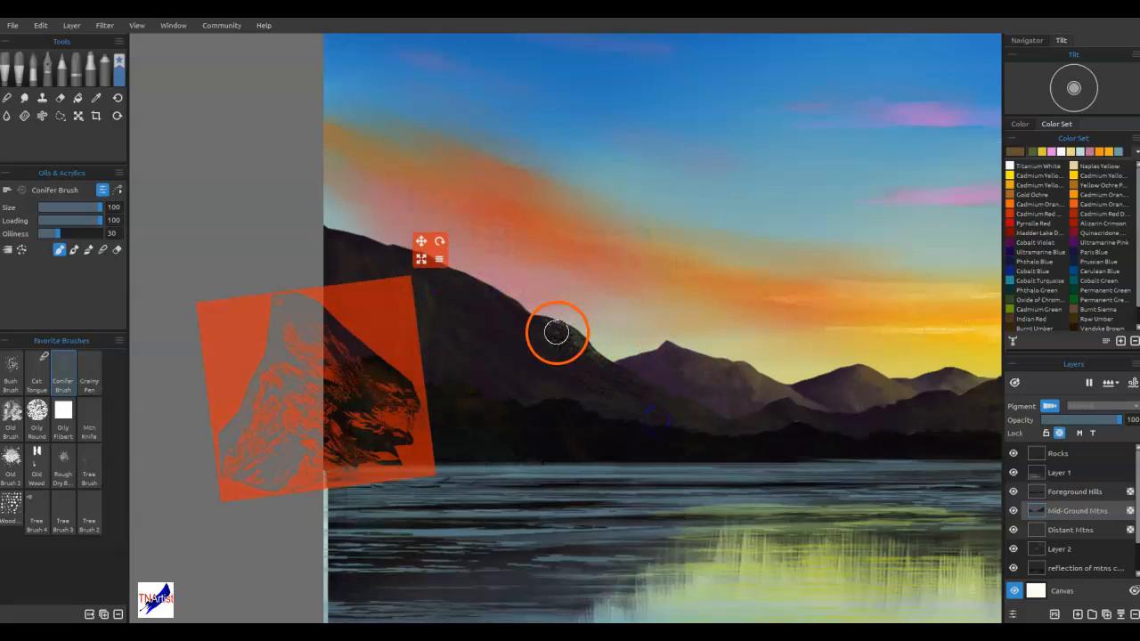
{"action": "left_click_drag", "start_coordinate": [562, 341], "coordinate": [563, 337]}
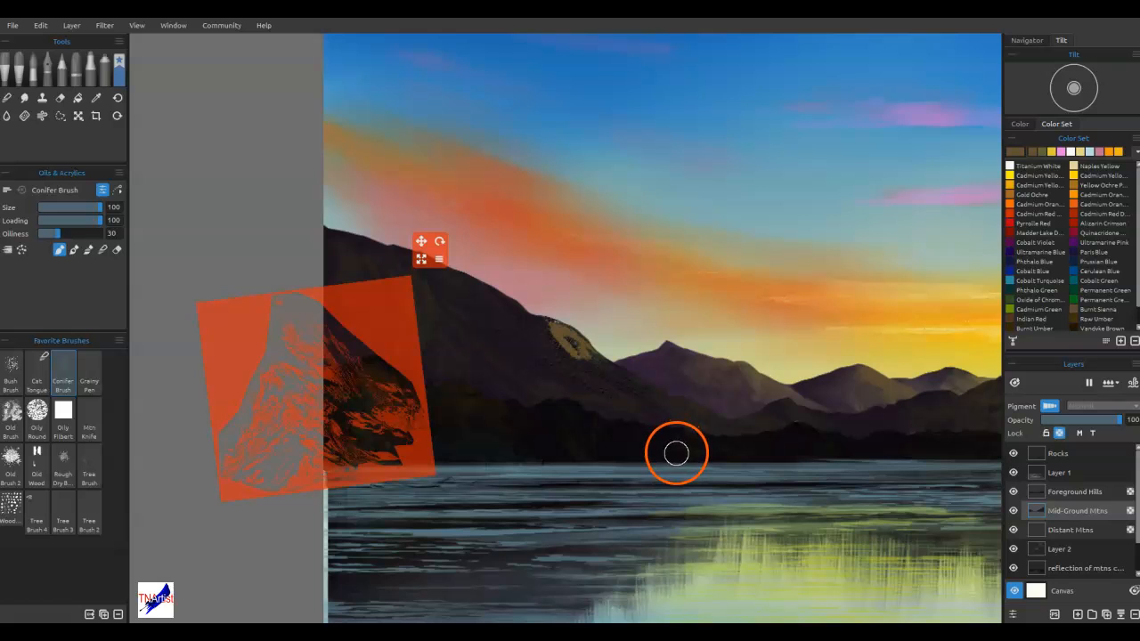
Try blending the brown highlights down the slope with the Conifer Brush, and sample a darker brown from them
{"action": "key", "text": "b"}
{"action": "mouse_move", "coordinate": [571, 345]}
{"action": "left_mouse_down"}
{"action": "mouse_move", "coordinate": [554, 333]}
{"action": "mouse_move", "coordinate": [582, 361]}
{"action": "mouse_move", "coordinate": [613, 363]}
{"action": "left_mouse_up"}
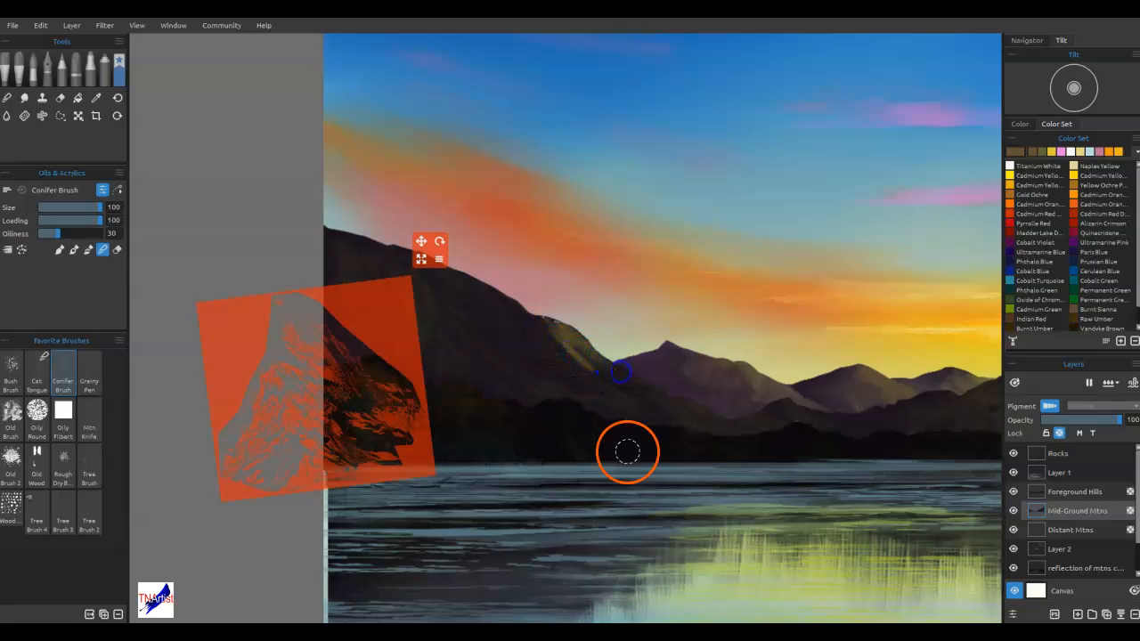
{"action": "key", "text": "i"}
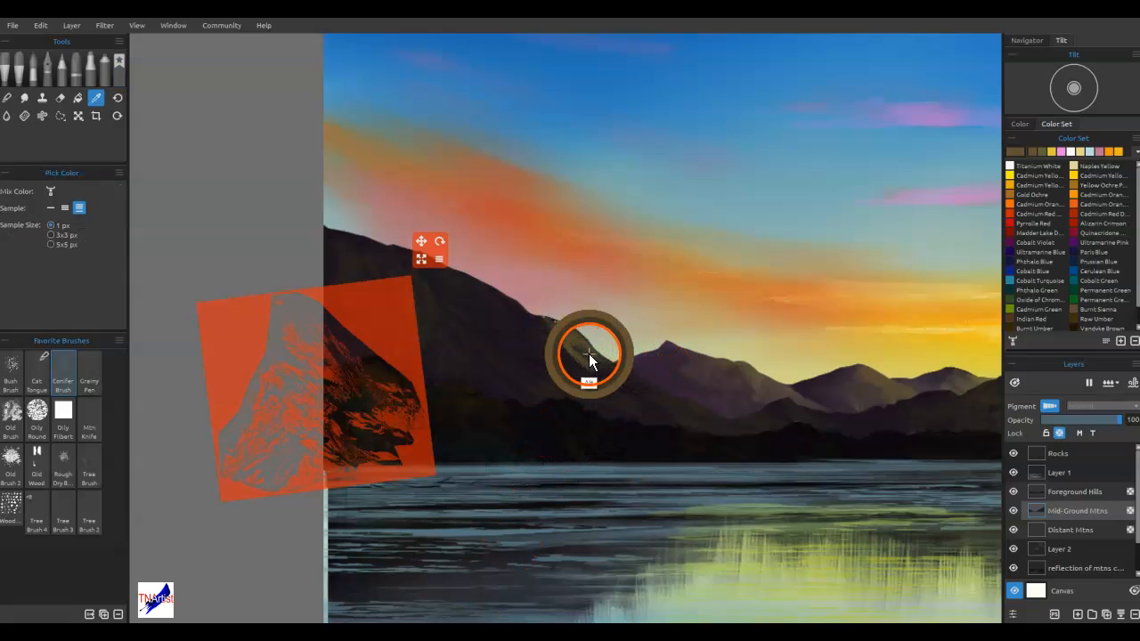
{"action": "left_click", "coordinate": [575, 342], "text": "alt"}
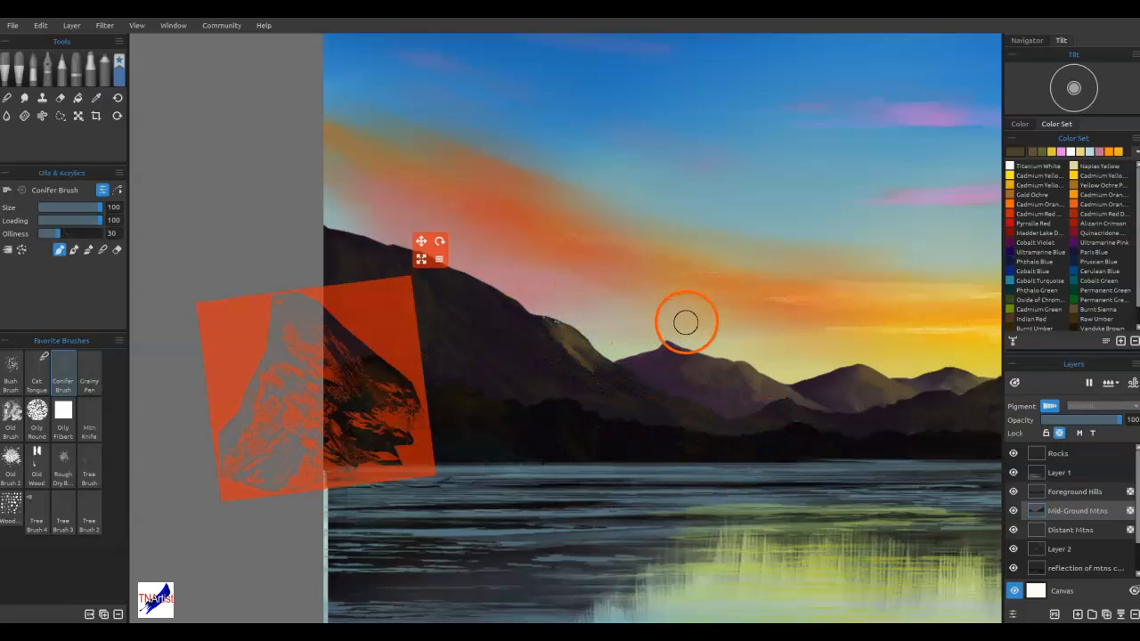
Undo the Conifer Brush highlights and blending on the left mountain, along with the stencil moves
{"action": "key", "text": "ctrl+z"}
{"action": "key", "text": "ctrl+z"}
{"action": "key", "text": "ctrl+z"}
{"action": "key", "text": "ctrl+z"}
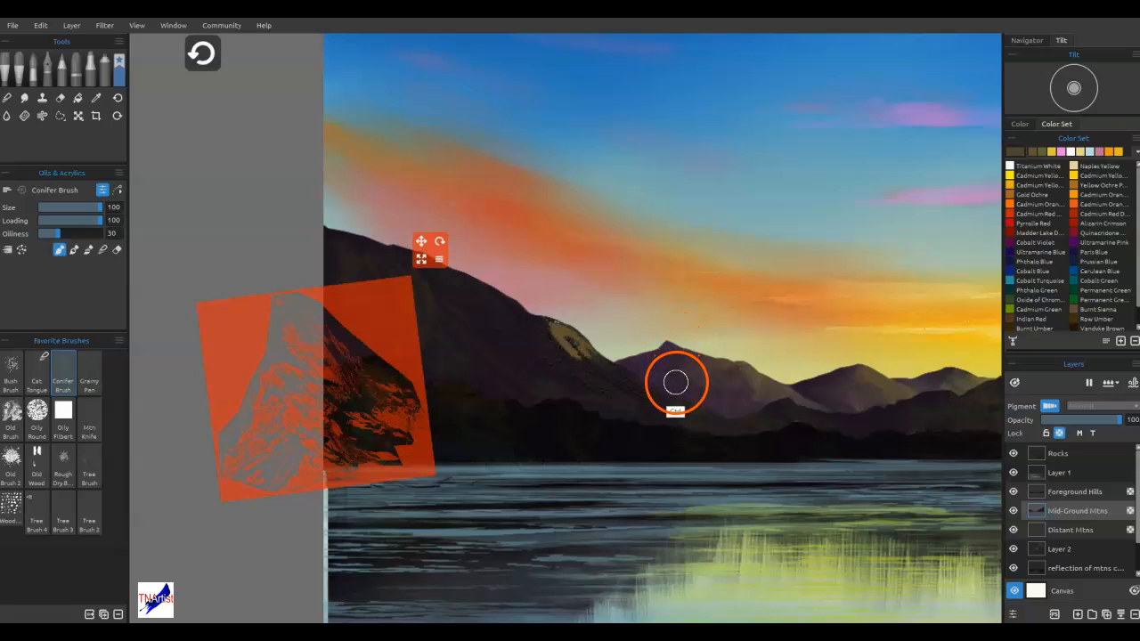
{"action": "key", "text": "ctrl+z"}
{"action": "key", "text": "ctrl+z"}
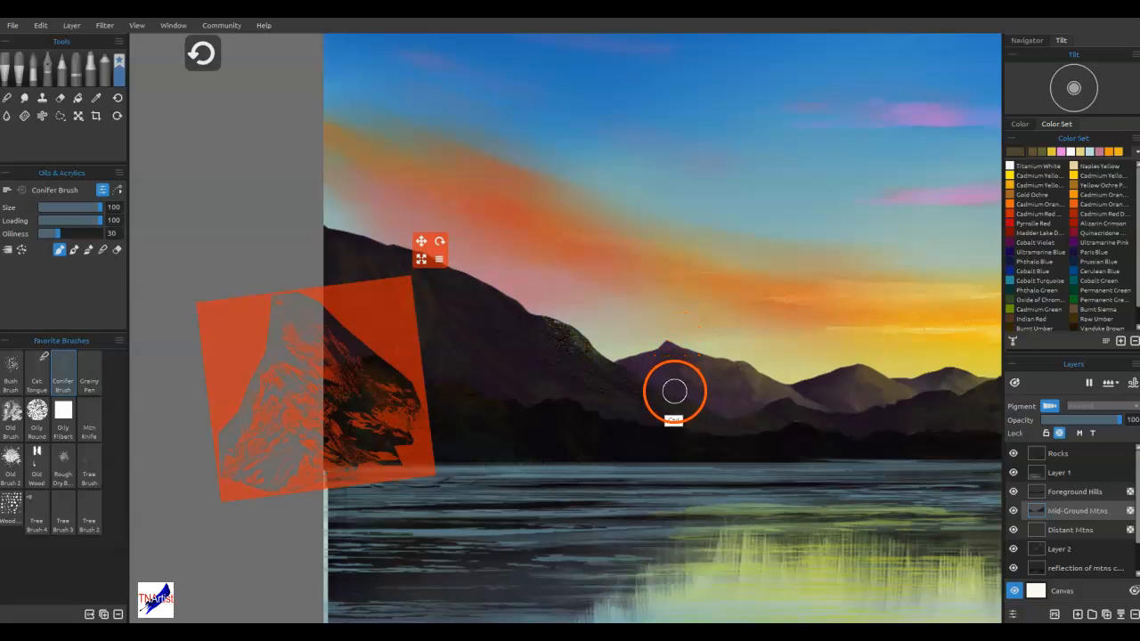
{"action": "key", "text": "ctrl+z"}
{"action": "key", "text": "ctrl+z"}
{"action": "key", "text": "ctrl+z"}
{"action": "key", "text": "ctrl+z"}
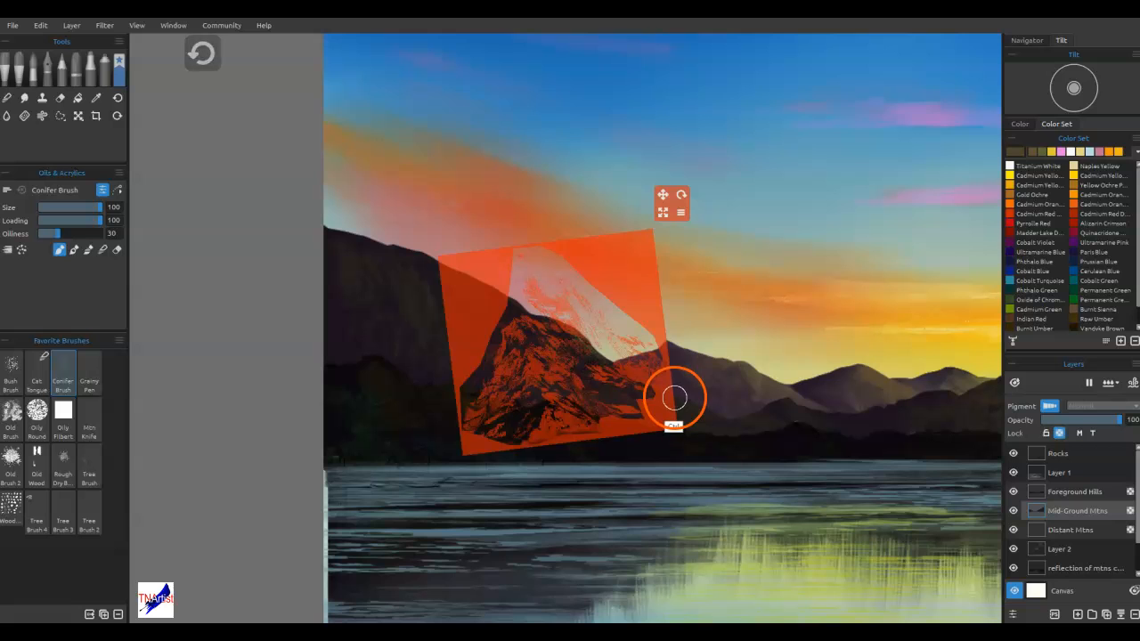
{"action": "key", "text": "ctrl+z"}
{"action": "key", "text": "ctrl+z"}
{"action": "key", "text": "ctrl+z"}
{"action": "key", "text": "ctrl+z"}
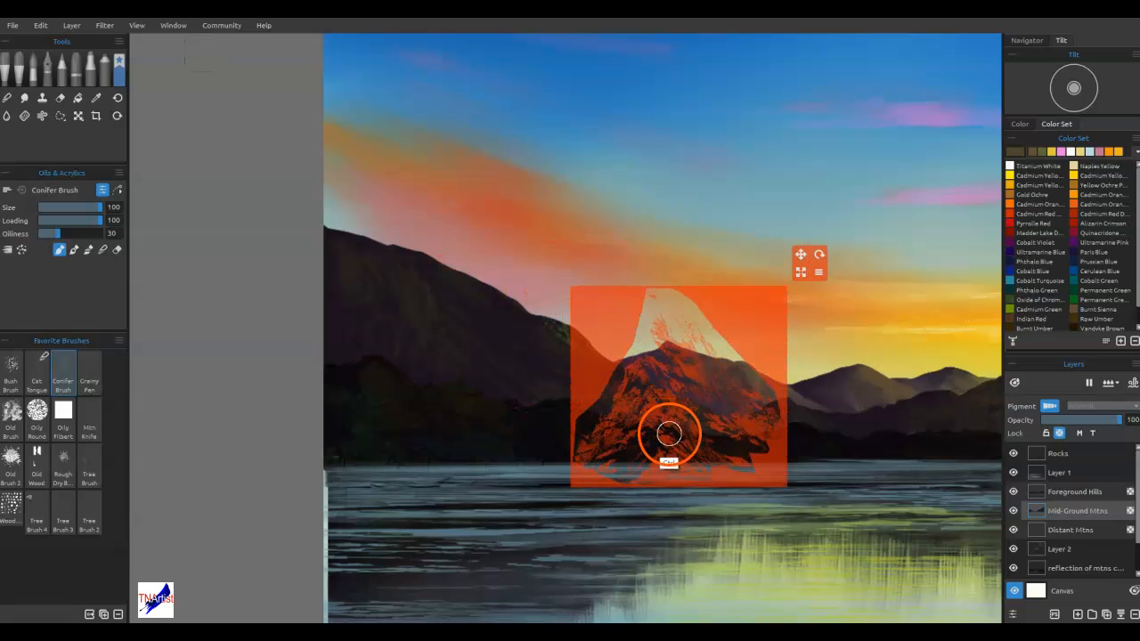
{"action": "key", "text": "ctrl+z"}
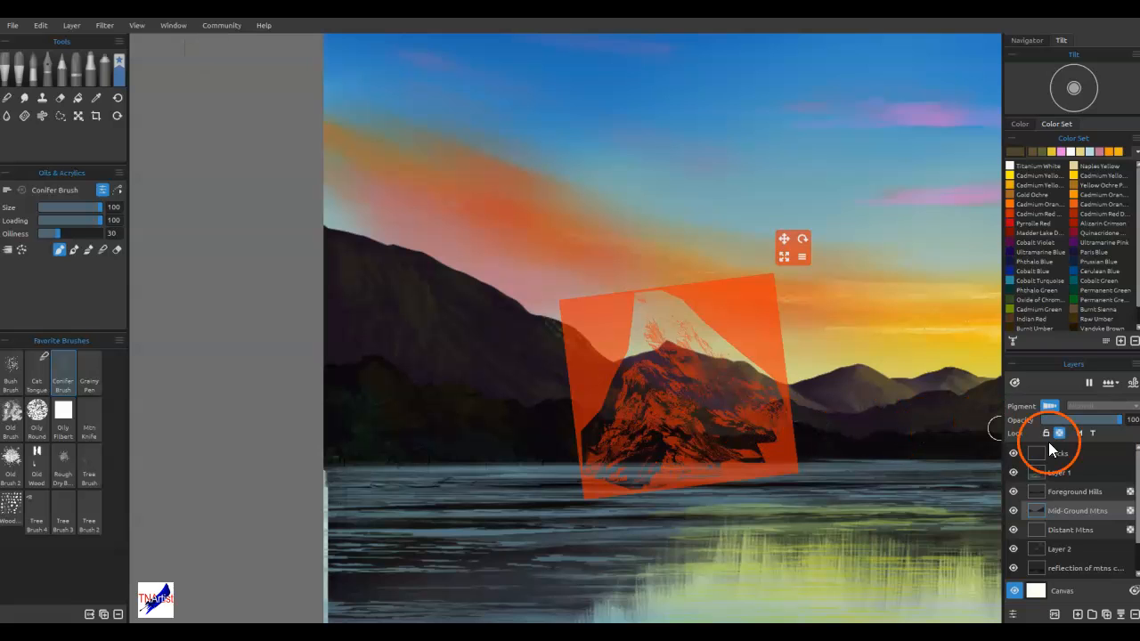
Add a new layer above Mid-Ground Mtns and move the rotated stencil over the left mountain's right-hand slope
{"action": "left_click", "coordinate": [1077, 614]}
{"action": "left_click_drag", "start_coordinate": [751, 335], "coordinate": [603, 300]}
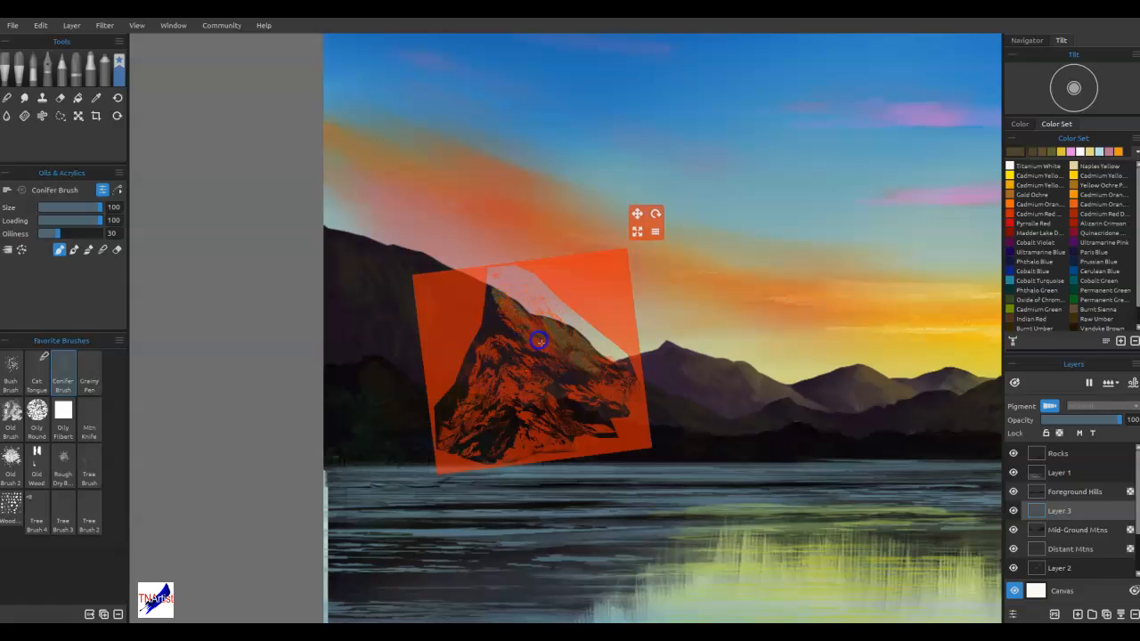
Paint brown rock texture through the repositioned, narrowed stencil across the left mountain's right-hand slope with the Conifer Brush, and move the stencil off the canvas
{"action": "left_click_drag", "start_coordinate": [631, 397], "coordinate": [693, 403]}
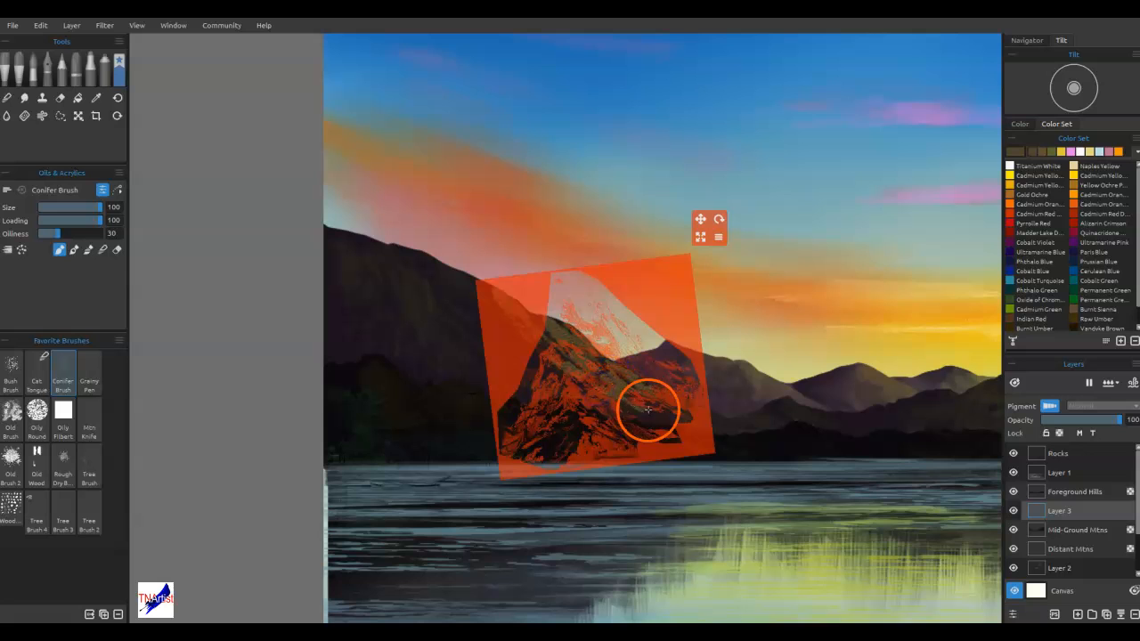
{"action": "left_click_drag", "start_coordinate": [669, 394], "coordinate": [549, 277]}
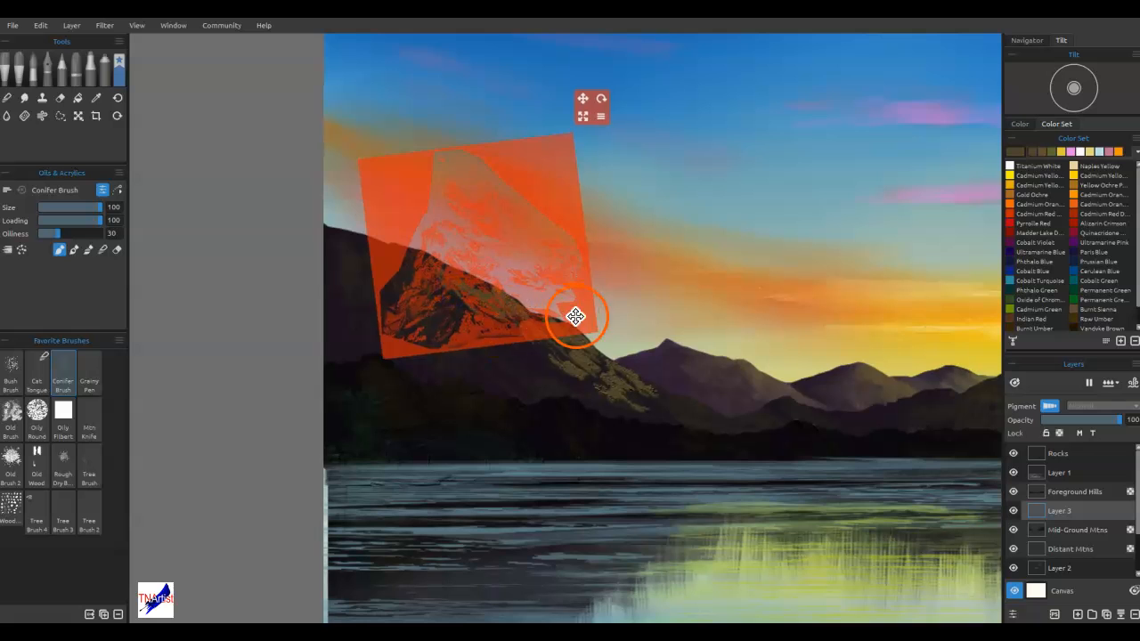
{"action": "left_click_drag", "start_coordinate": [576, 313], "coordinate": [560, 401]}
{"action": "left_click_drag", "start_coordinate": [575, 208], "coordinate": [484, 315]}
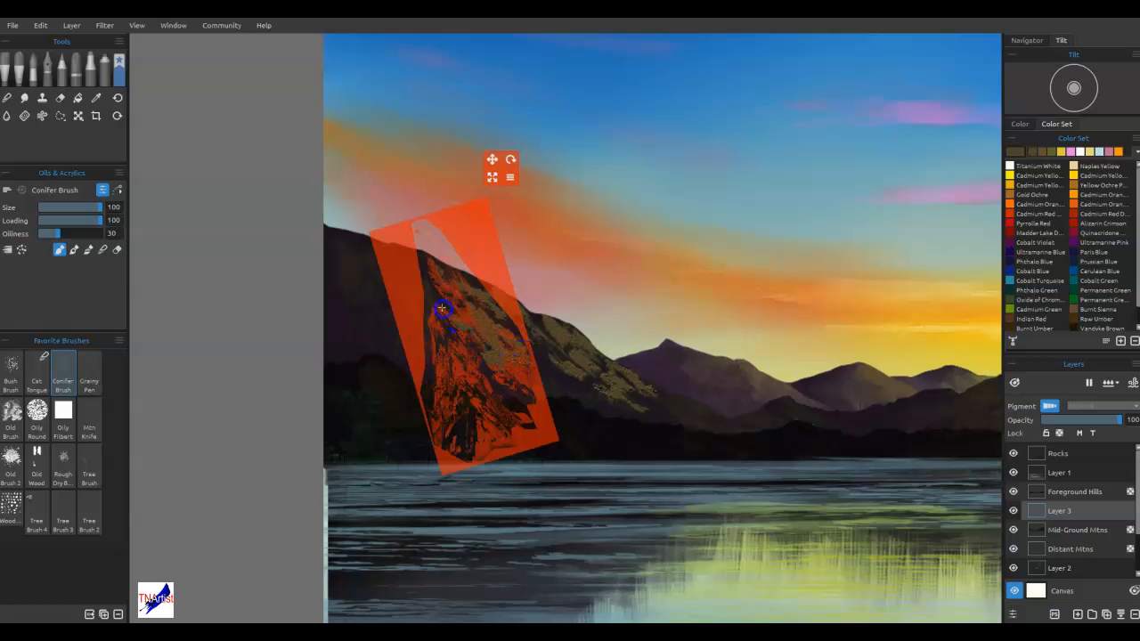
{"action": "left_click_drag", "start_coordinate": [459, 279], "coordinate": [494, 303]}
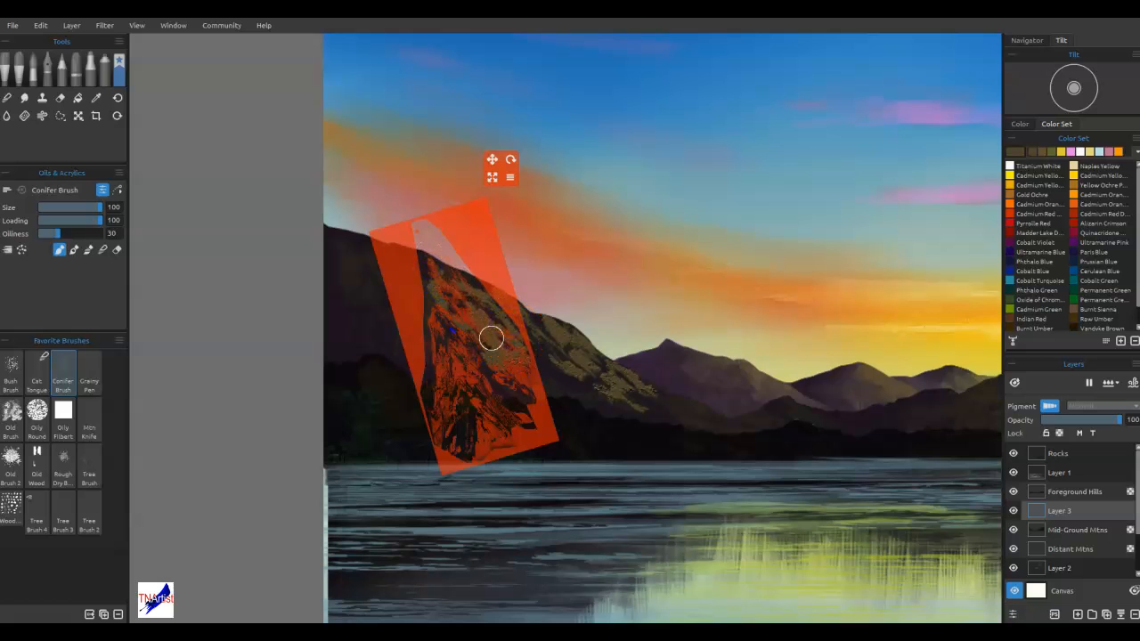
{"action": "left_click_drag", "start_coordinate": [533, 420], "coordinate": [623, 429]}
{"action": "mouse_move", "coordinate": [547, 246]}
{"action": "left_mouse_down"}
{"action": "mouse_move", "coordinate": [267, 395]}
{"action": "mouse_move", "coordinate": [277, 380]}
{"action": "left_mouse_up"}
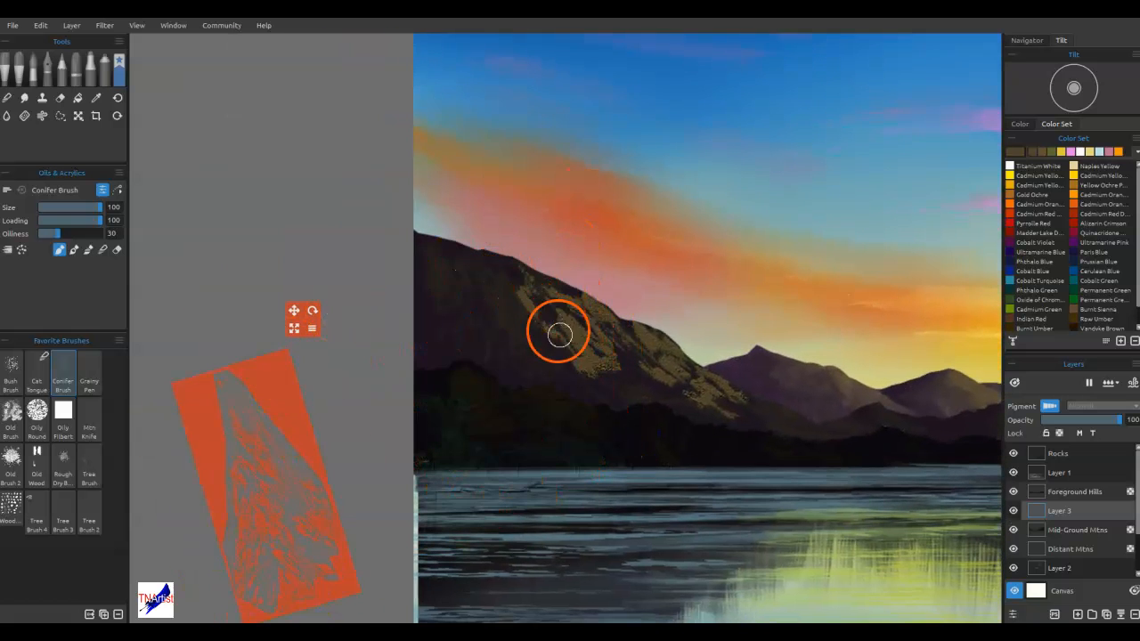
Blend the stencilled brown highlights down the left mountain's right-hand slope with the size 100 Conifer Brush
{"action": "left_click_drag", "start_coordinate": [621, 377], "coordinate": [607, 367]}
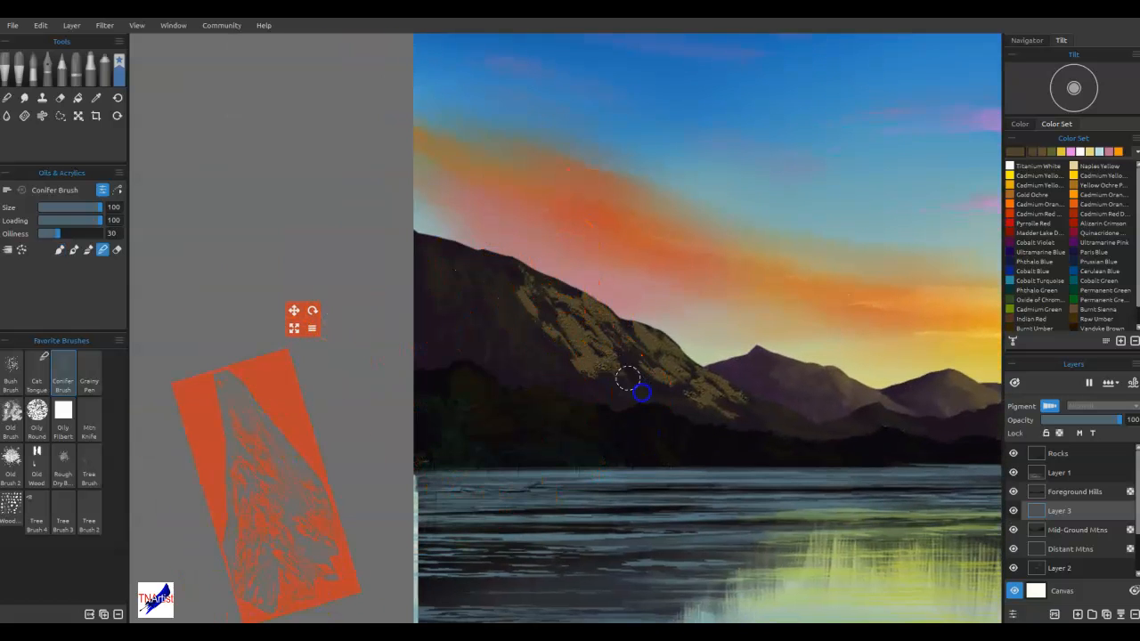
{"action": "left_click", "coordinate": [665, 390]}
{"action": "left_click", "coordinate": [654, 339]}
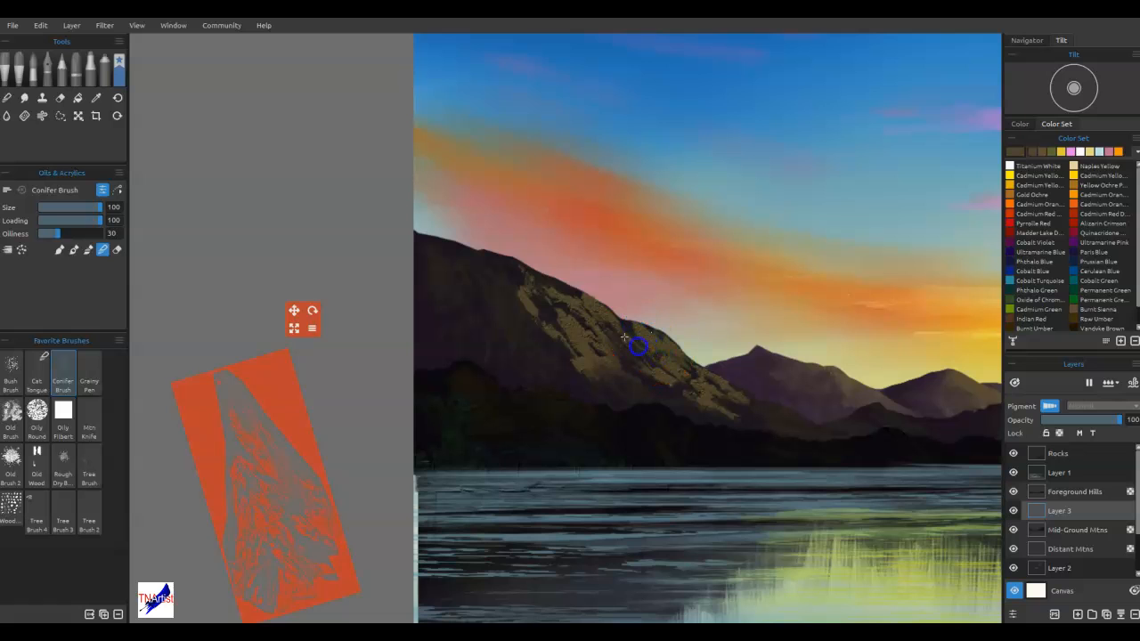
{"action": "left_click", "coordinate": [573, 327]}
{"action": "mouse_move", "coordinate": [550, 295]}
{"action": "left_mouse_down"}
{"action": "mouse_move", "coordinate": [524, 285]}
{"action": "mouse_move", "coordinate": [538, 322]}
{"action": "left_mouse_up"}
{"action": "left_click_drag", "start_coordinate": [606, 382], "coordinate": [655, 384]}
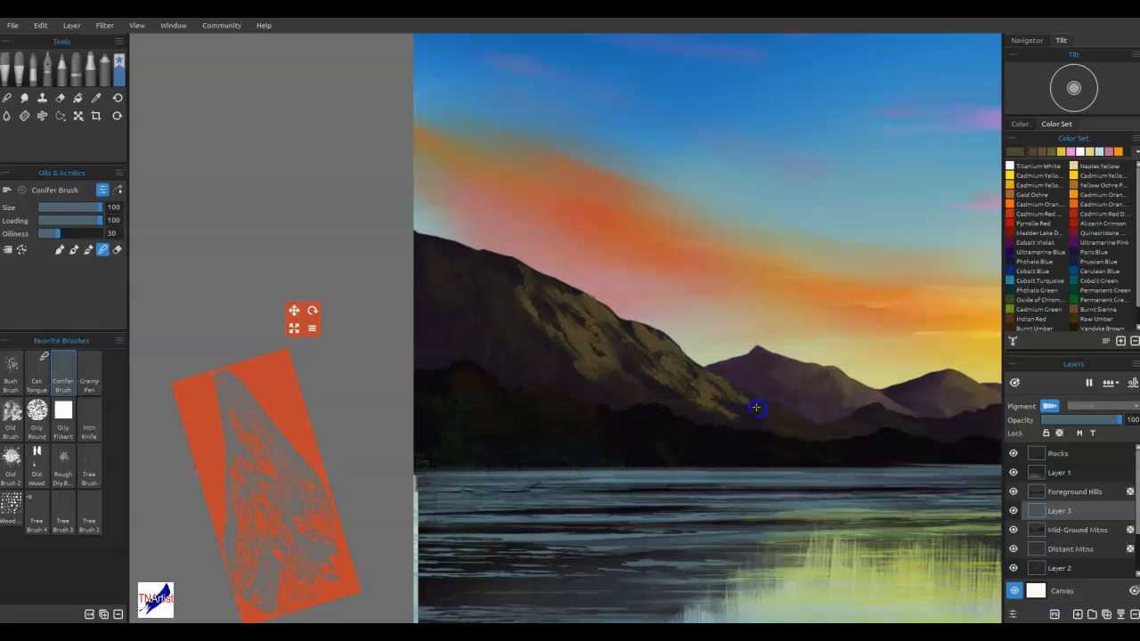
{"action": "mouse_move", "coordinate": [727, 415]}
{"action": "left_mouse_down"}
{"action": "mouse_move", "coordinate": [720, 400]}
{"action": "mouse_move", "coordinate": [745, 402]}
{"action": "left_mouse_up"}
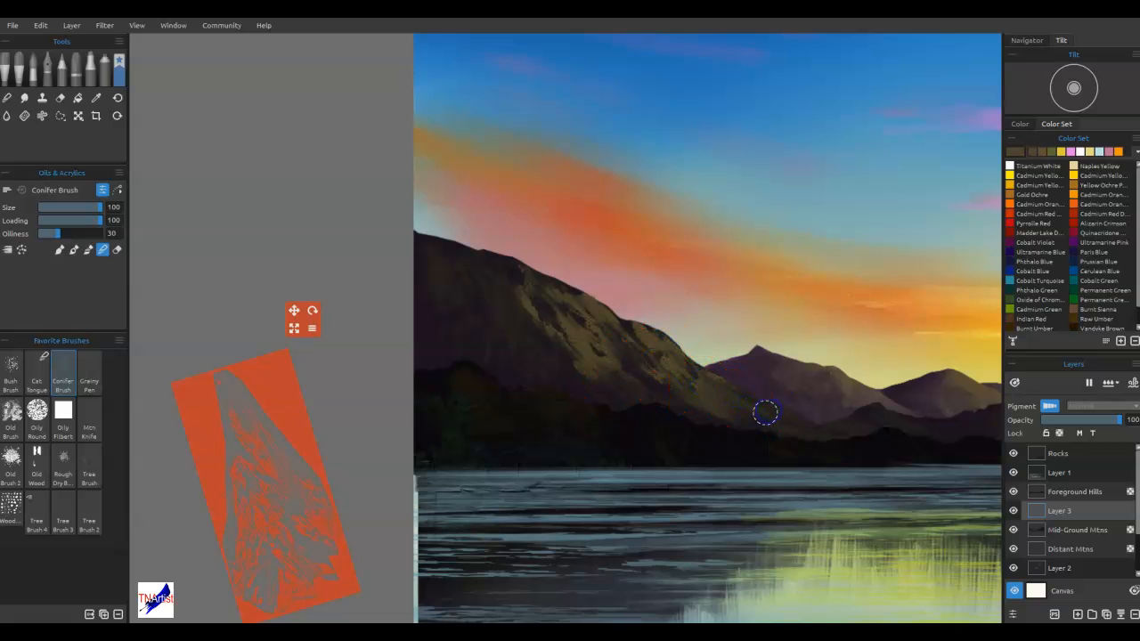
{"action": "left_click_drag", "start_coordinate": [718, 354], "coordinate": [678, 364]}
Erase rock texture out of the left mountain's highlights through the repositioned stencil with the size 5 Round Soft eraser, and hide the stencil
{"action": "left_click_drag", "start_coordinate": [464, 510], "coordinate": [519, 509]}
{"action": "mouse_move", "coordinate": [270, 379]}
{"action": "left_mouse_down"}
{"action": "mouse_move", "coordinate": [618, 264]}
{"action": "mouse_move", "coordinate": [588, 193]}
{"action": "left_mouse_up"}
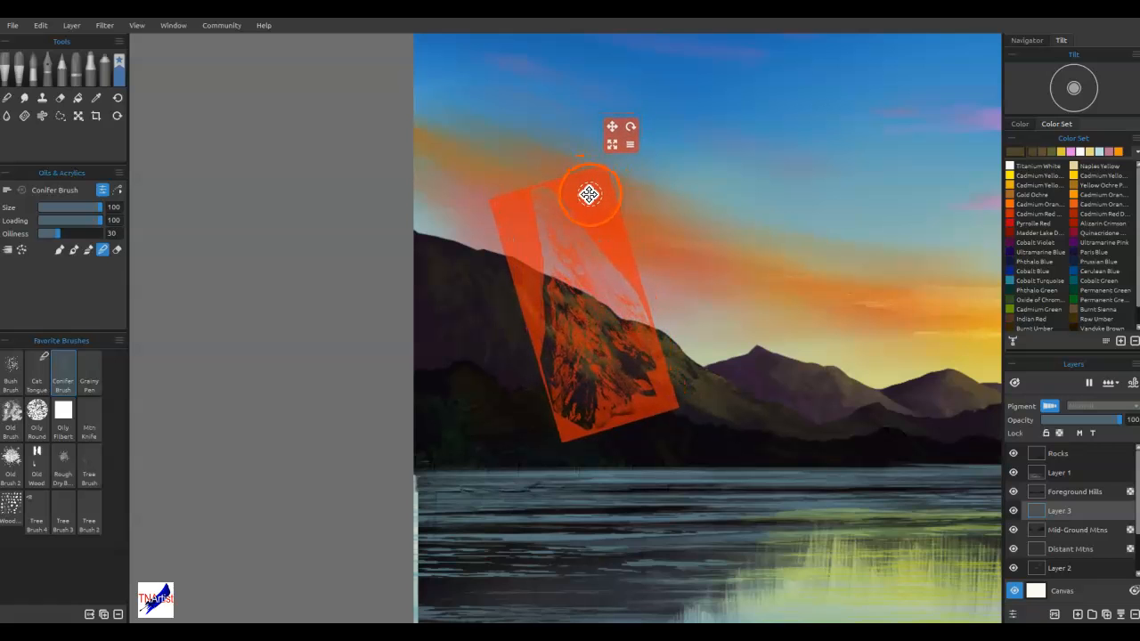
{"action": "key", "text": "e"}
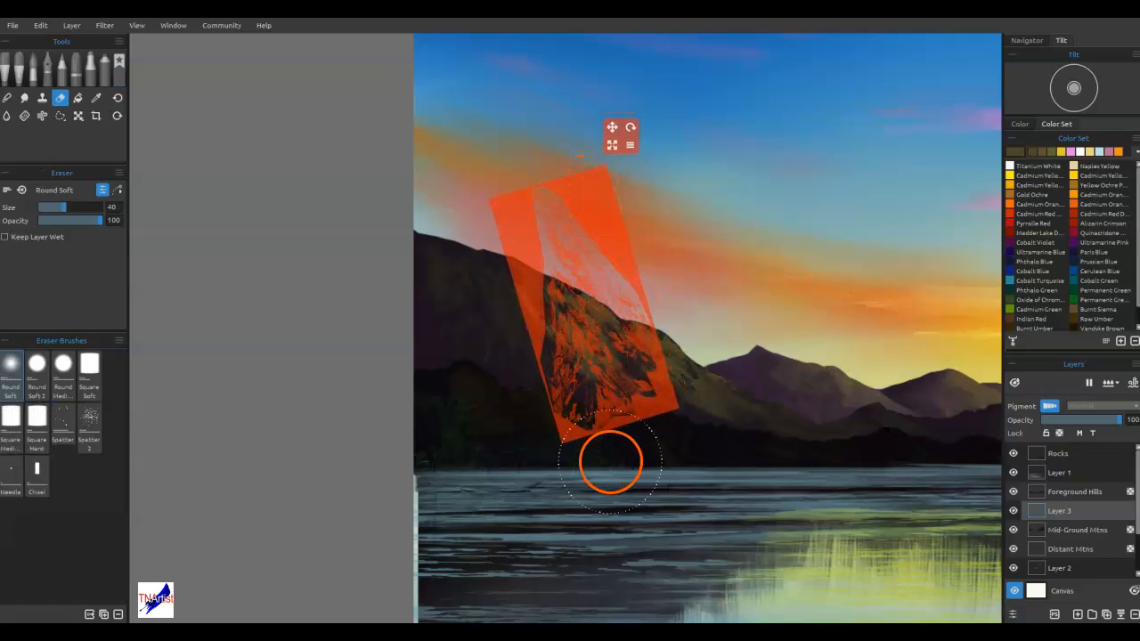
{"action": "key", "text": "bracketleft"}
{"action": "key", "text": "bracketleft"}
{"action": "key", "text": "bracketleft"}
{"action": "key", "text": "bracketleft"}
{"action": "key", "text": "bracketleft"}
{"action": "key", "text": "bracketleft"}
{"action": "left_click_drag", "start_coordinate": [577, 322], "coordinate": [579, 326]}
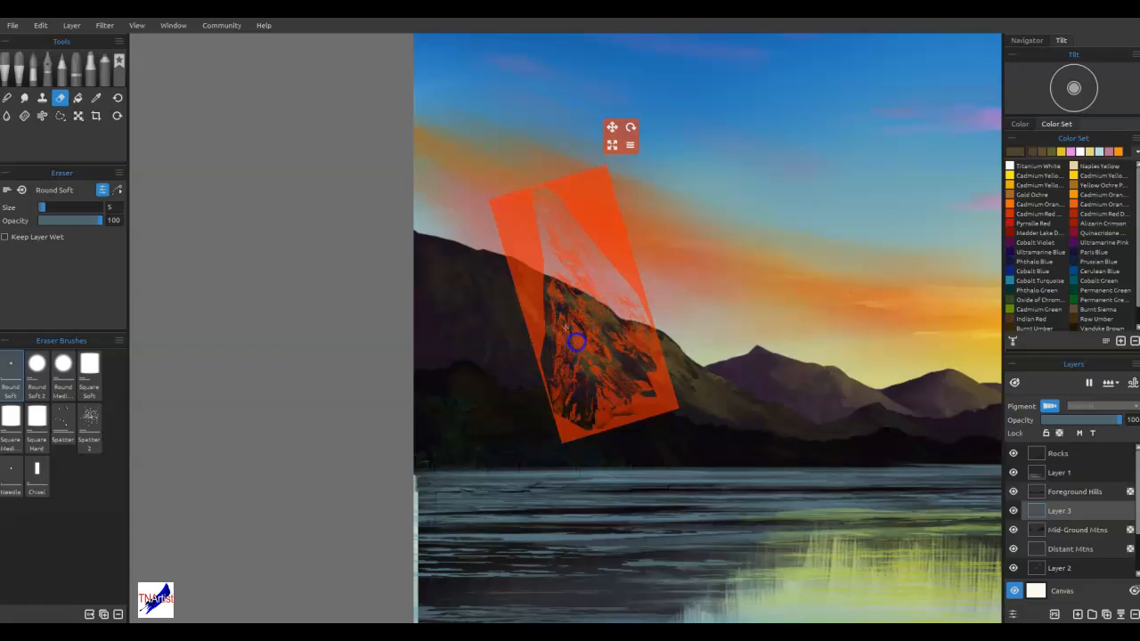
{"action": "mouse_move", "coordinate": [600, 365]}
{"action": "left_mouse_down"}
{"action": "mouse_move", "coordinate": [579, 364]}
{"action": "mouse_move", "coordinate": [634, 360]}
{"action": "left_mouse_up"}
{"action": "mouse_move", "coordinate": [622, 259]}
{"action": "left_mouse_down"}
{"action": "mouse_move", "coordinate": [649, 291]}
{"action": "mouse_move", "coordinate": [695, 296]}
{"action": "mouse_move", "coordinate": [691, 350]}
{"action": "mouse_move", "coordinate": [721, 353]}
{"action": "mouse_move", "coordinate": [670, 365]}
{"action": "left_mouse_up"}
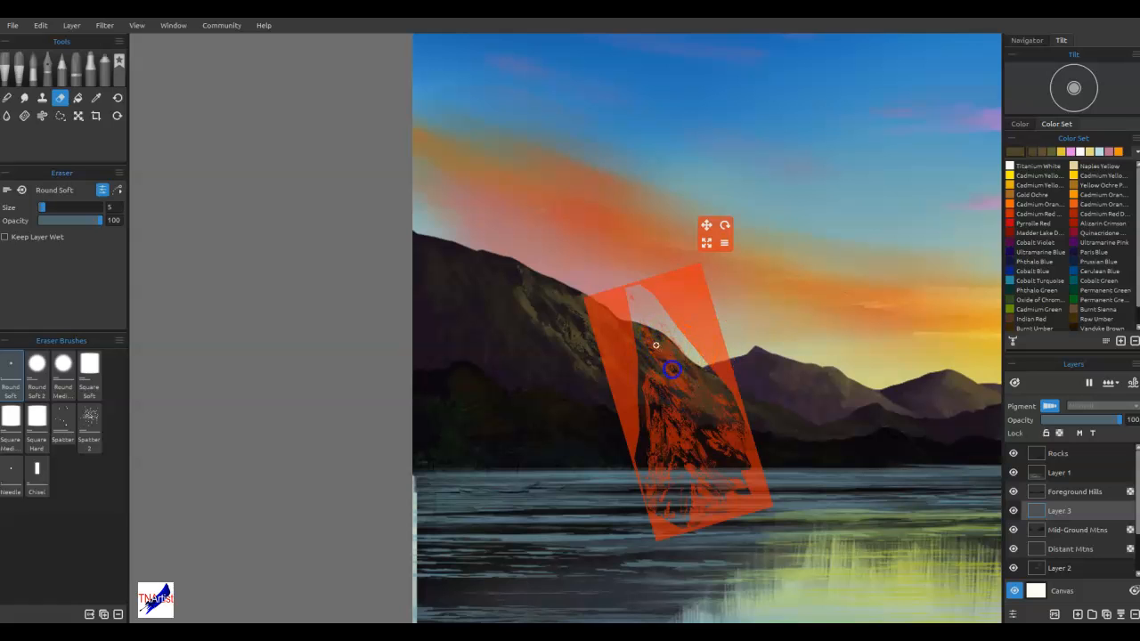
{"action": "mouse_move", "coordinate": [691, 314]}
{"action": "left_mouse_down"}
{"action": "mouse_move", "coordinate": [654, 320]}
{"action": "mouse_move", "coordinate": [679, 290]}
{"action": "mouse_move", "coordinate": [590, 217]}
{"action": "mouse_move", "coordinate": [568, 237]}
{"action": "left_mouse_up"}
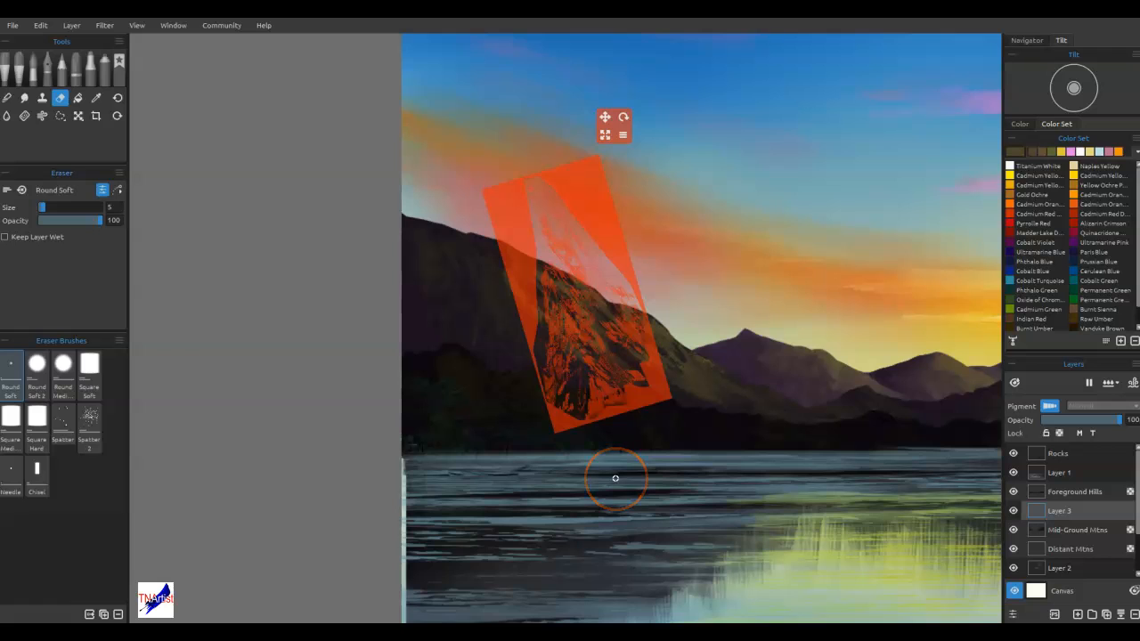
{"action": "key", "text": "ctrl+h"}
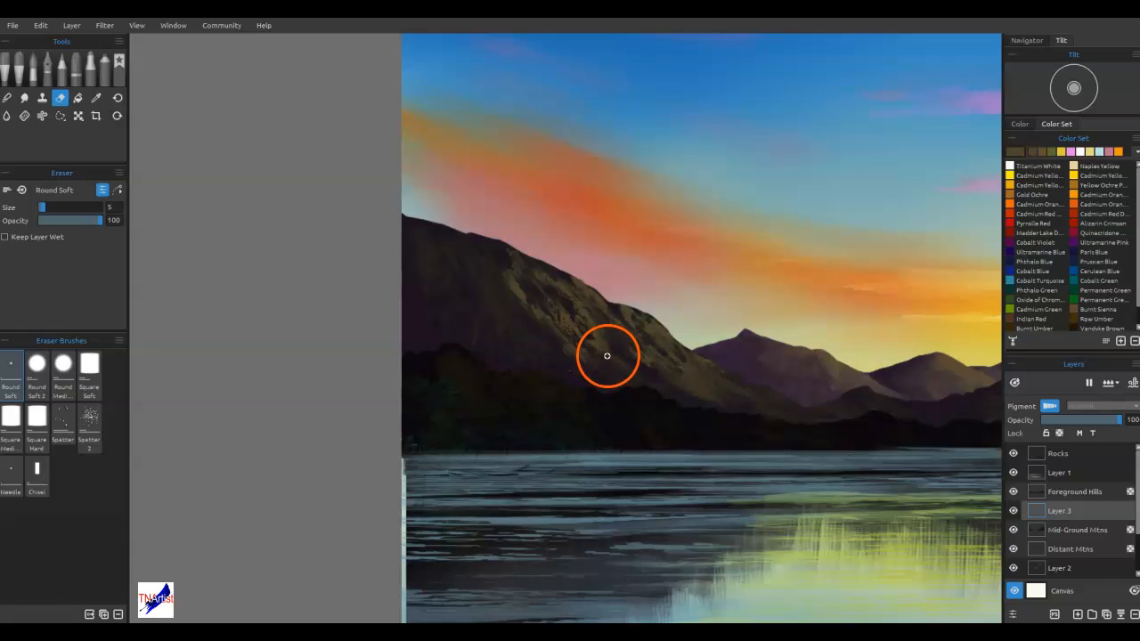
Blend the lower edge of the left mountain's highlights with the size 3 Mtn Knife brush
{"action": "left_click", "coordinate": [119, 64]}
{"action": "left_click", "coordinate": [64, 375]}
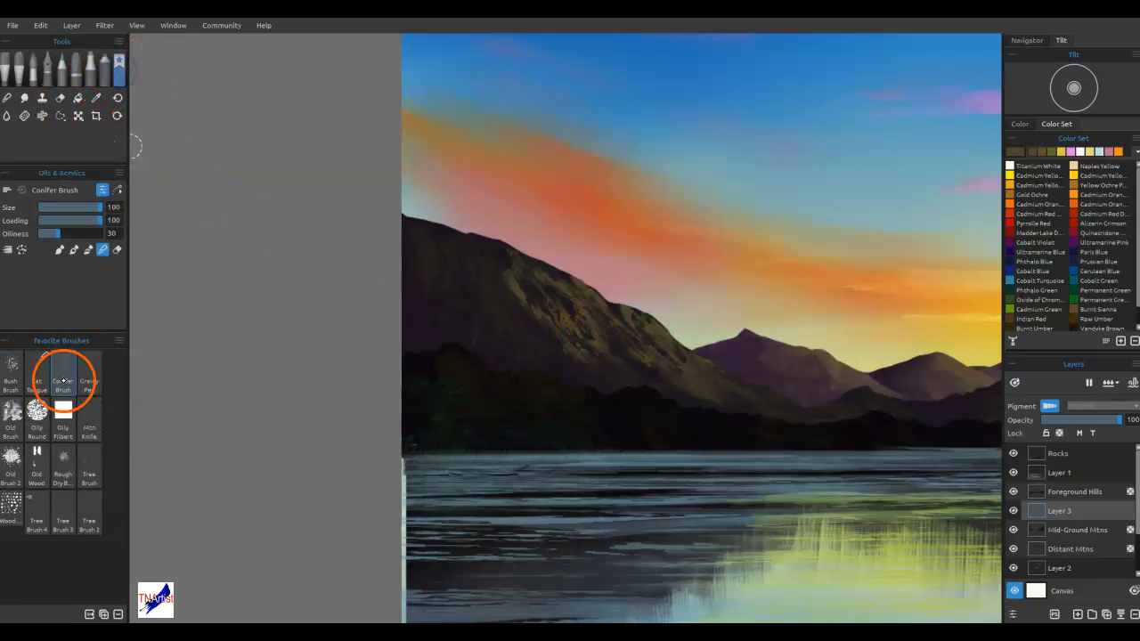
{"action": "left_click", "coordinate": [89, 418]}
{"action": "mouse_move", "coordinate": [606, 348]}
{"action": "left_mouse_down"}
{"action": "mouse_move", "coordinate": [578, 342]}
{"action": "mouse_move", "coordinate": [660, 378]}
{"action": "left_mouse_up"}
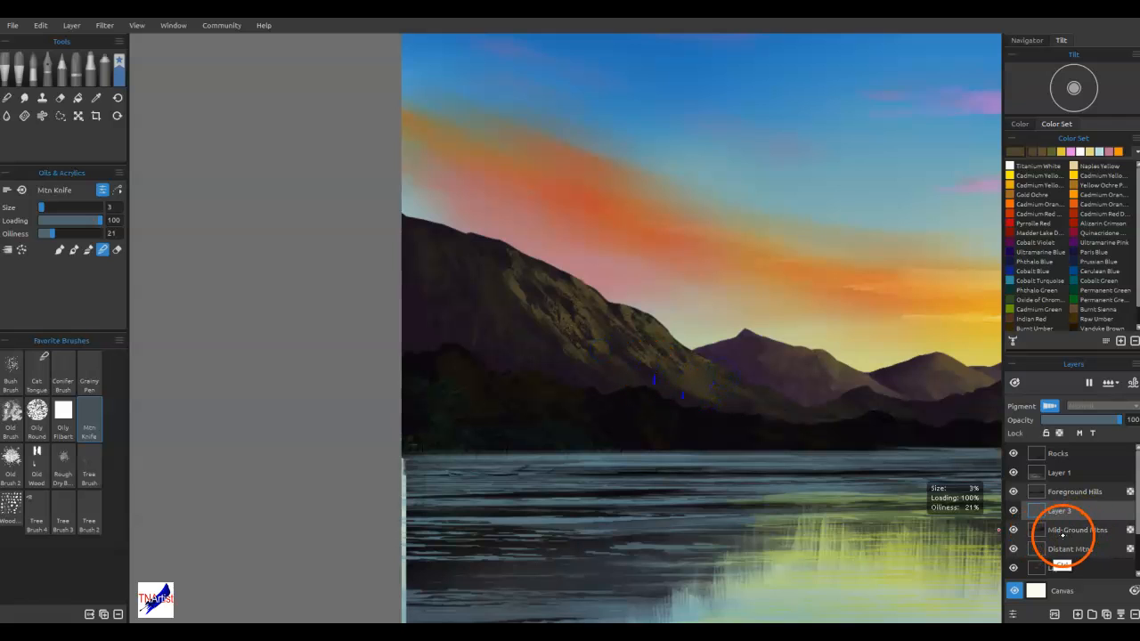
Select everything outside the Mid-Ground Mtns shape, clear that area on Layer 3, and remove the selection
{"action": "left_click", "coordinate": [1061, 533], "text": "ctrl"}
{"action": "left_click", "coordinate": [1036, 535], "text": "ctrl"}
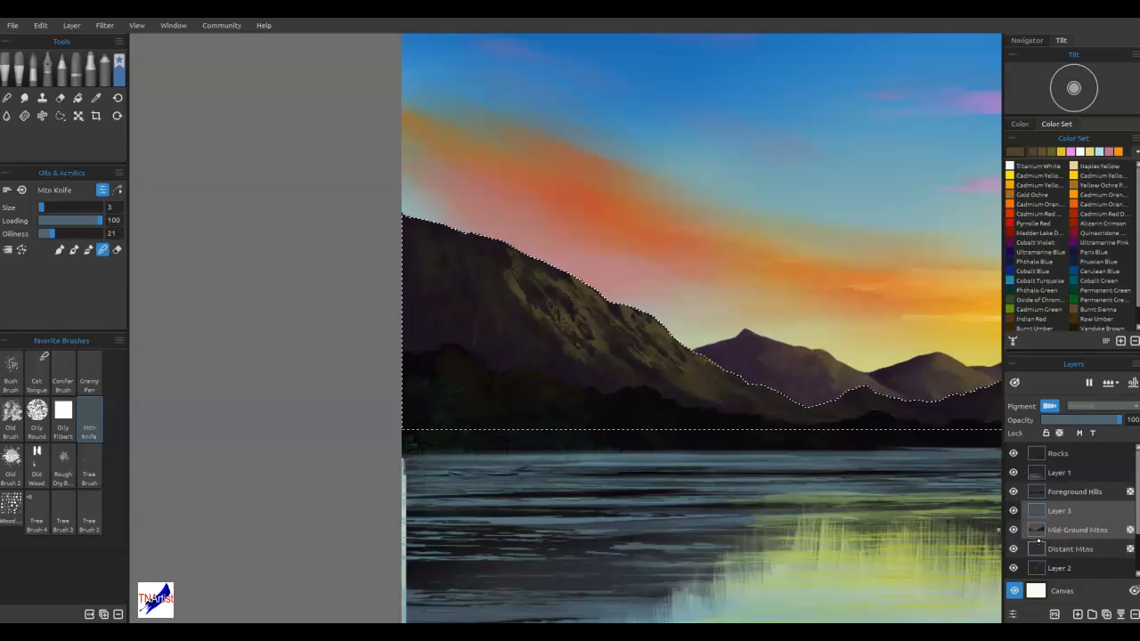
{"action": "key", "text": "ctrl+shift+i"}
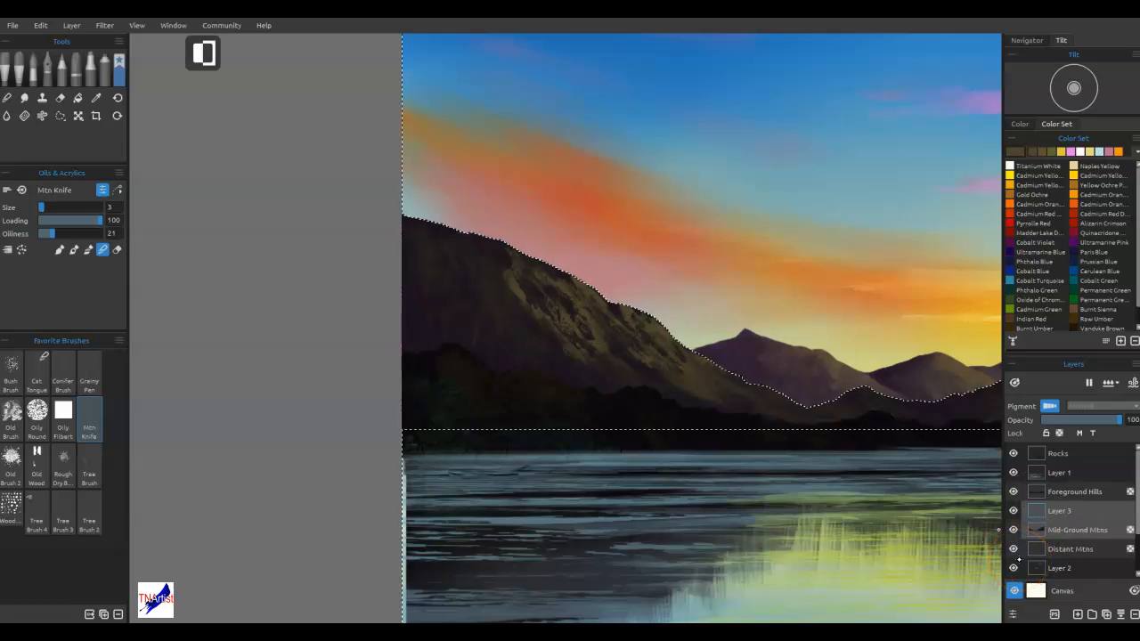
{"action": "left_click", "coordinate": [1066, 512]}
{"action": "left_click", "coordinate": [1047, 524]}
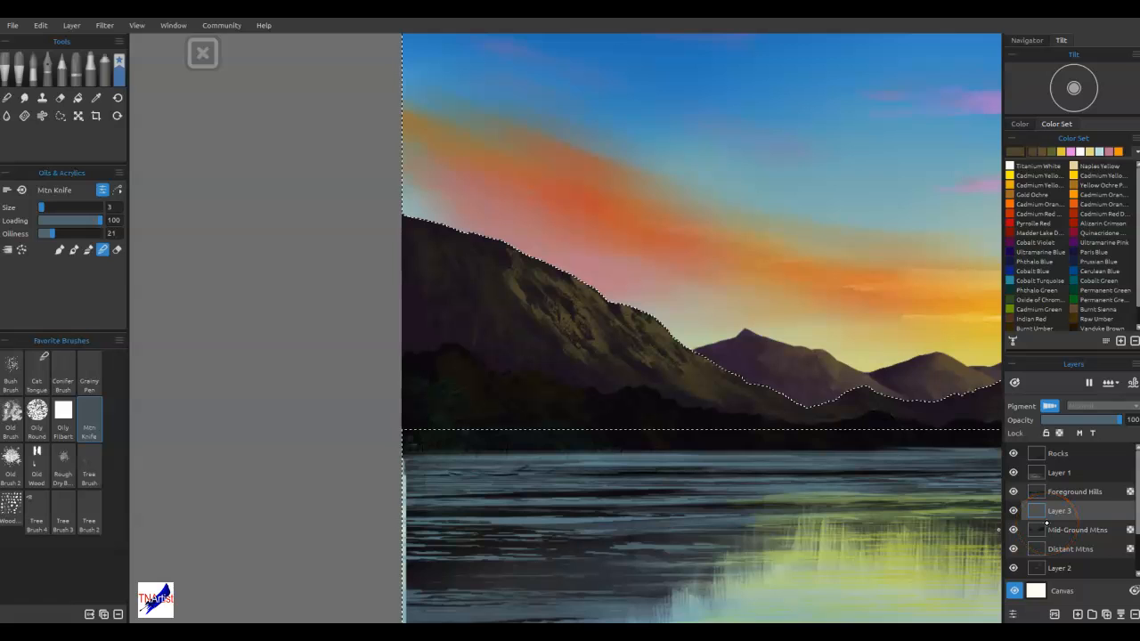
{"action": "key", "text": "ctrl+d"}
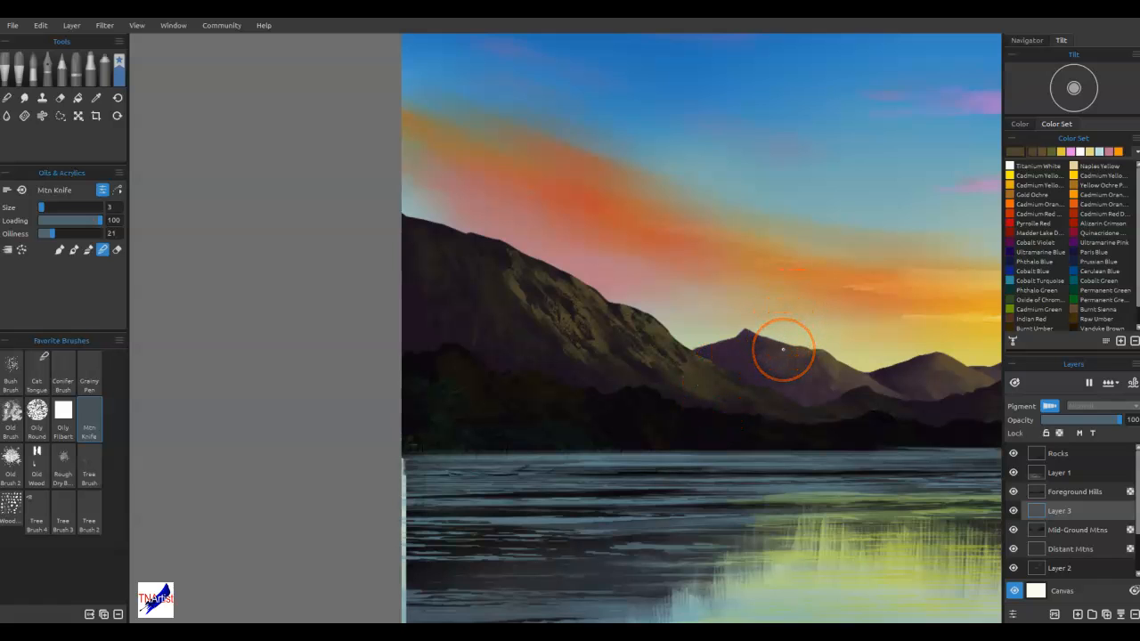
Enlarge the Sky & Water Color layer to 10.433 × 8.033 in at X -0.320, Y -0.027 to cover the canvas edges
{"action": "key", "text": "ctrl+0"}
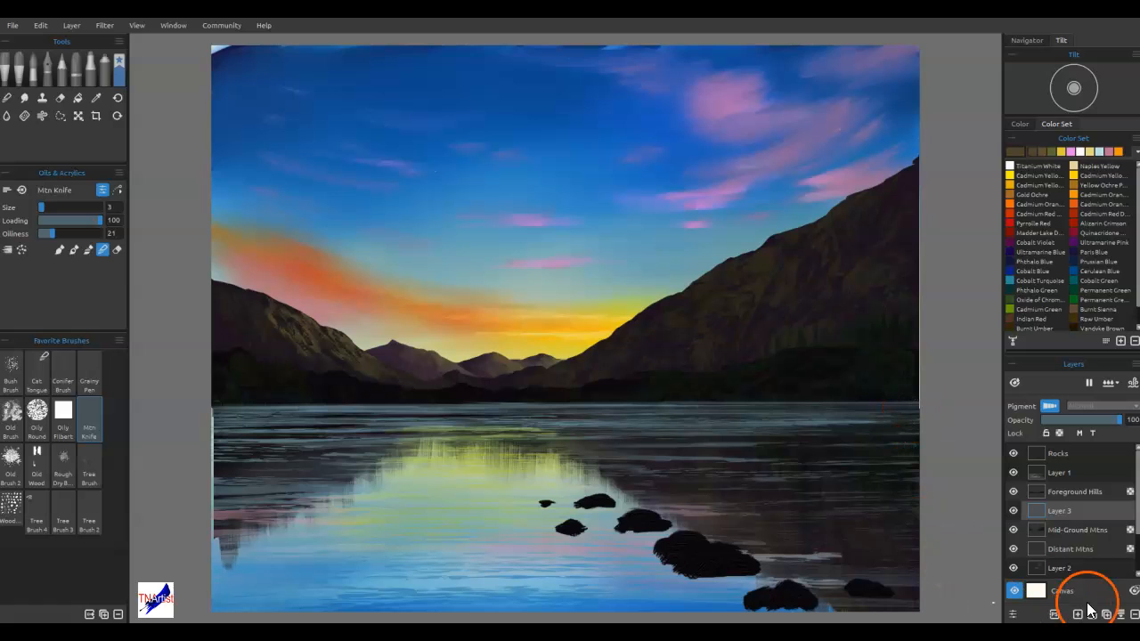
{"action": "scroll", "coordinate": [1081, 459], "scroll_direction": "down", "scroll_amount": 2}
{"action": "left_click", "coordinate": [1083, 570]}
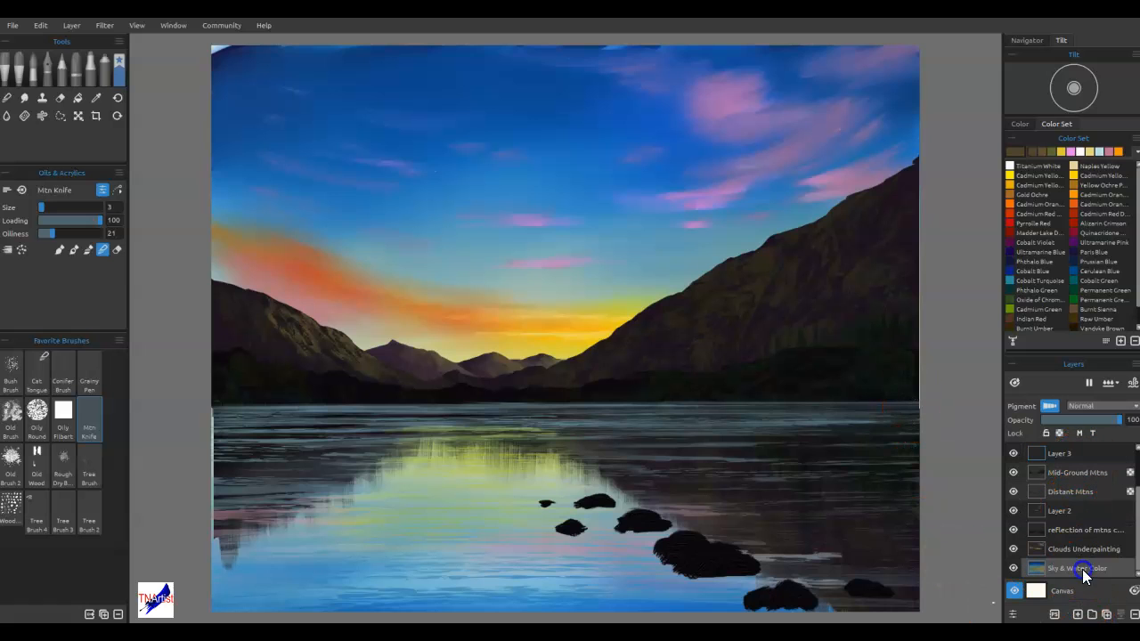
{"action": "key", "text": "ctrl+t"}
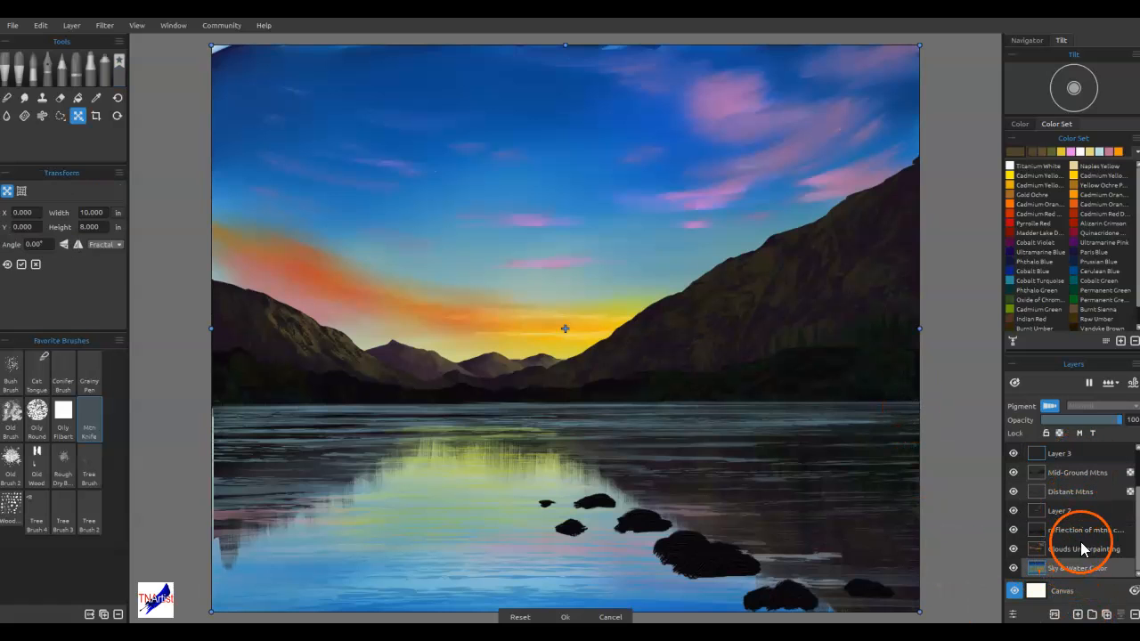
{"action": "left_click_drag", "start_coordinate": [209, 326], "coordinate": [186, 332]}
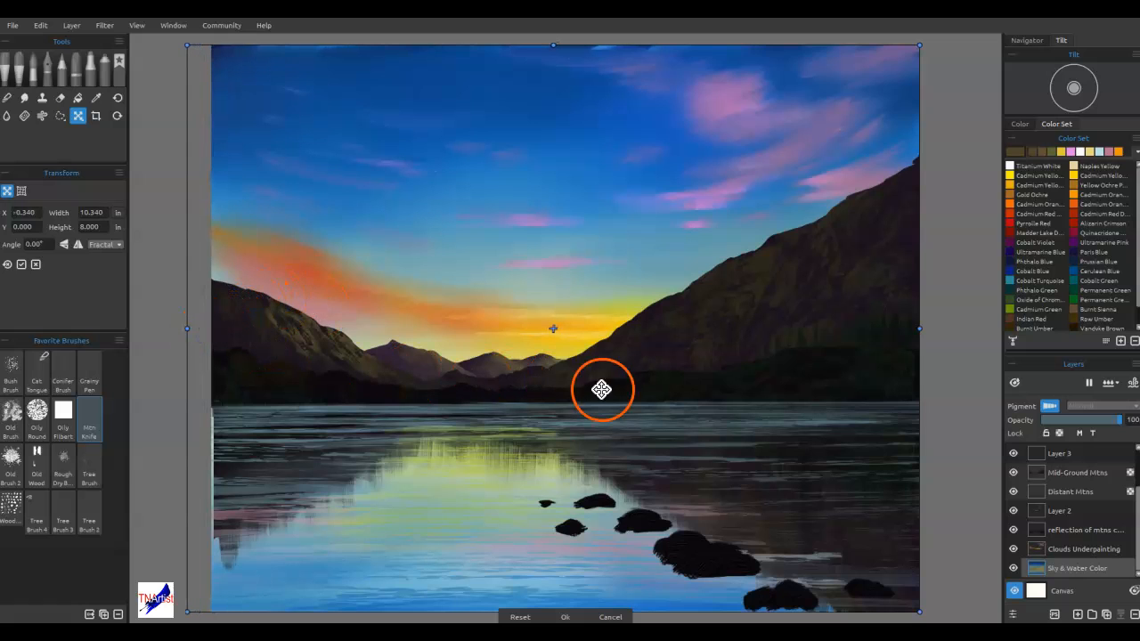
{"action": "left_click_drag", "start_coordinate": [909, 602], "coordinate": [918, 606]}
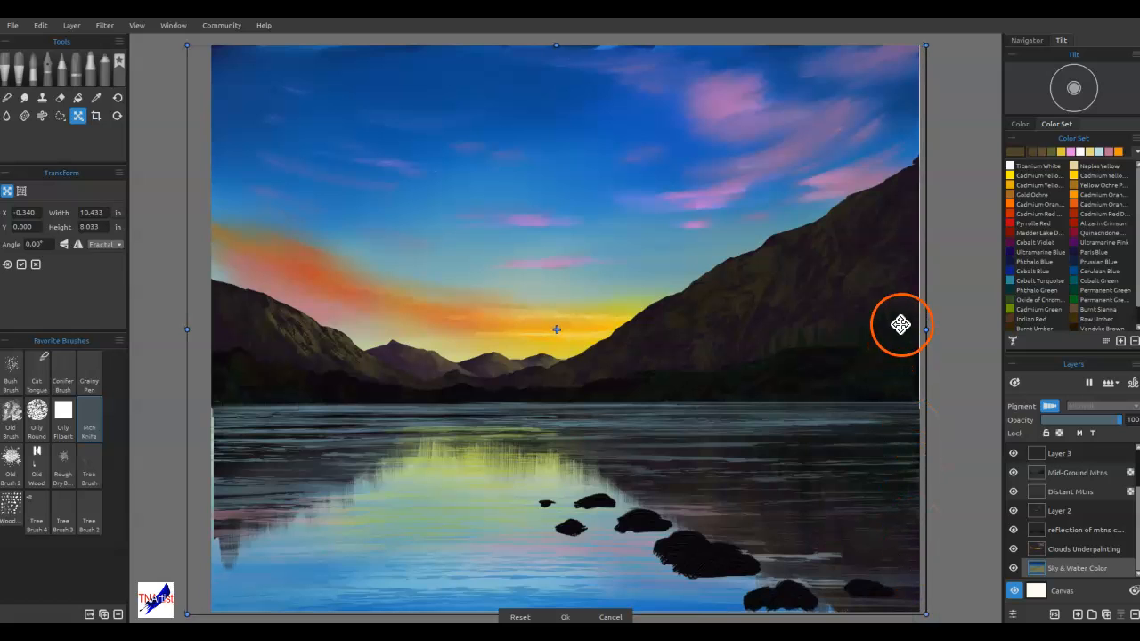
{"action": "left_click_drag", "start_coordinate": [622, 164], "coordinate": [626, 163]}
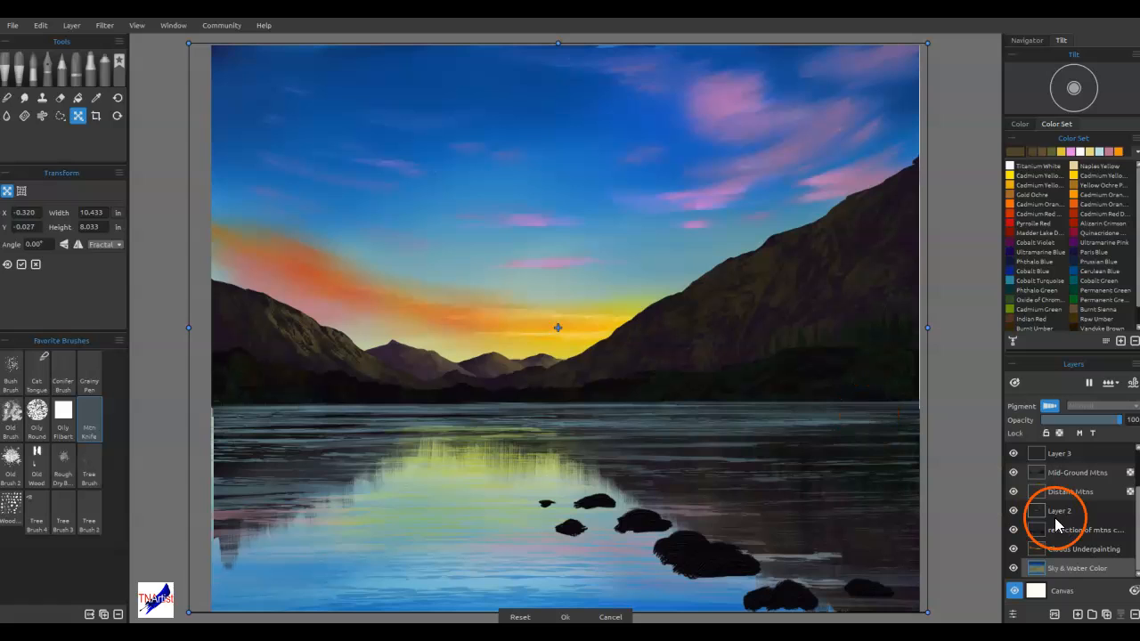
{"action": "left_click", "coordinate": [1054, 547]}
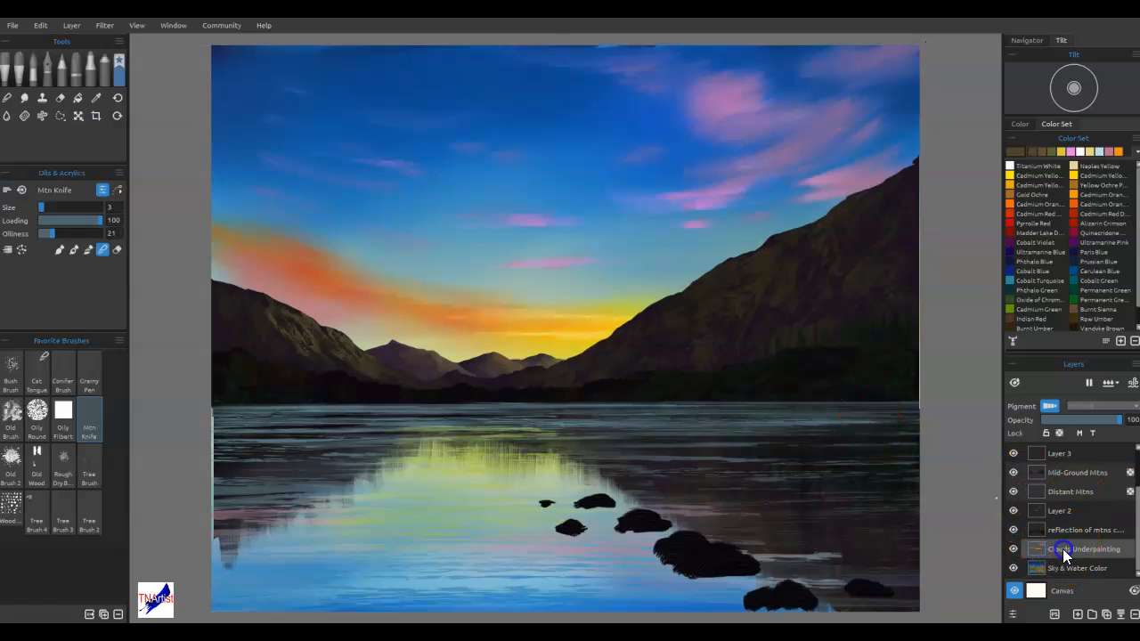
Group all the layers from Rocks down to Sky & Water Color
{"action": "scroll", "coordinate": [1070, 499], "scroll_direction": "up", "scroll_amount": 1}
{"action": "left_click", "coordinate": [1062, 458]}
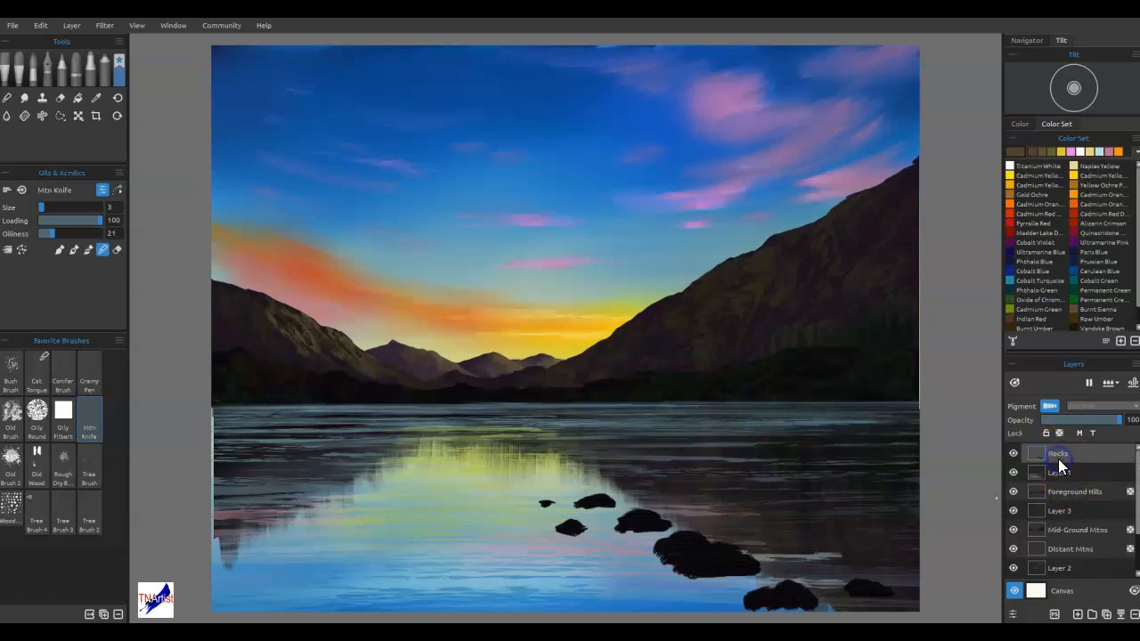
{"action": "scroll", "coordinate": [1075, 533], "scroll_direction": "down", "scroll_amount": 1}
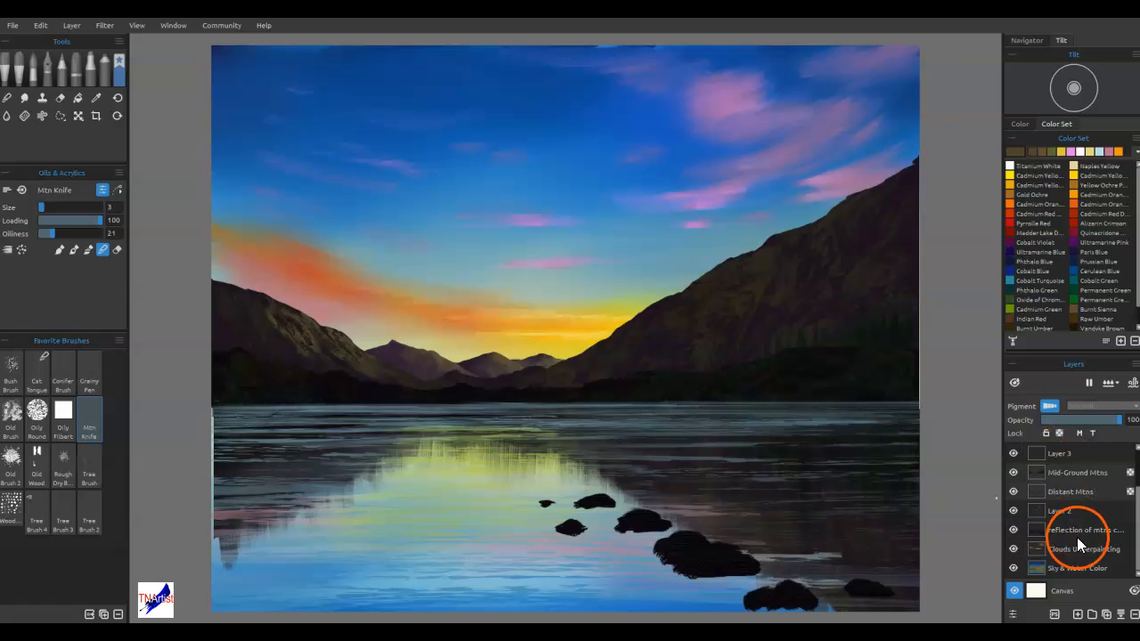
{"action": "left_click", "coordinate": [1089, 565], "text": "shift"}
{"action": "left_click", "coordinate": [1093, 615]}
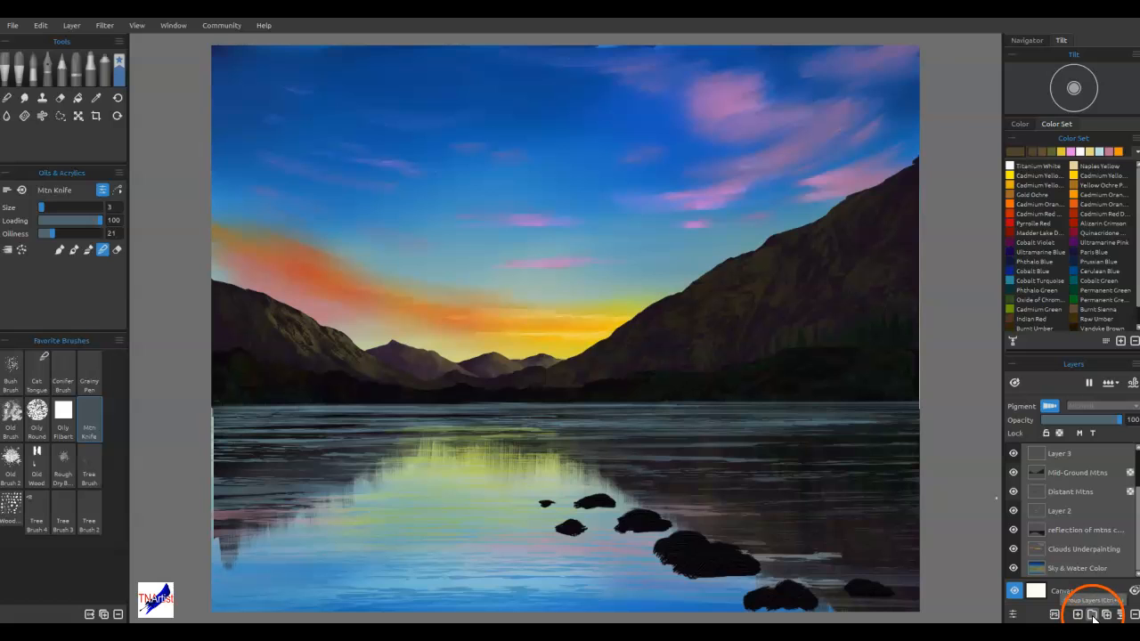
{"action": "scroll", "coordinate": [1069, 528], "scroll_direction": "up", "scroll_amount": 1}
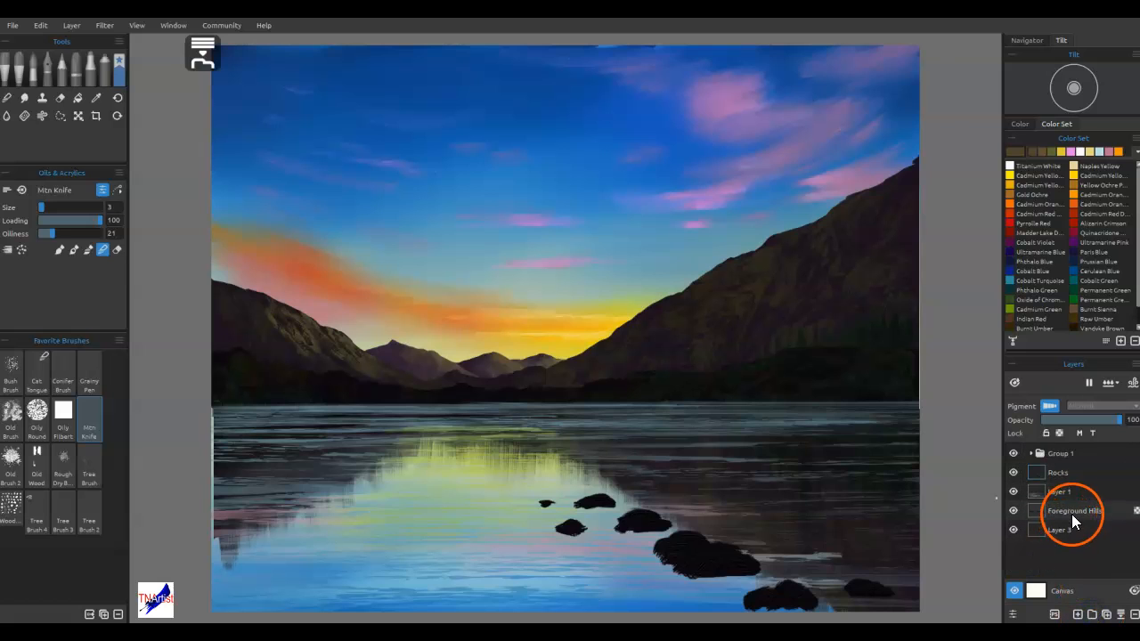
Stretch Group 1 to 10.193 in wide at X -0.080, keeping it 8.000 in high, and apply the transform
{"action": "right_click", "coordinate": [1064, 452]}
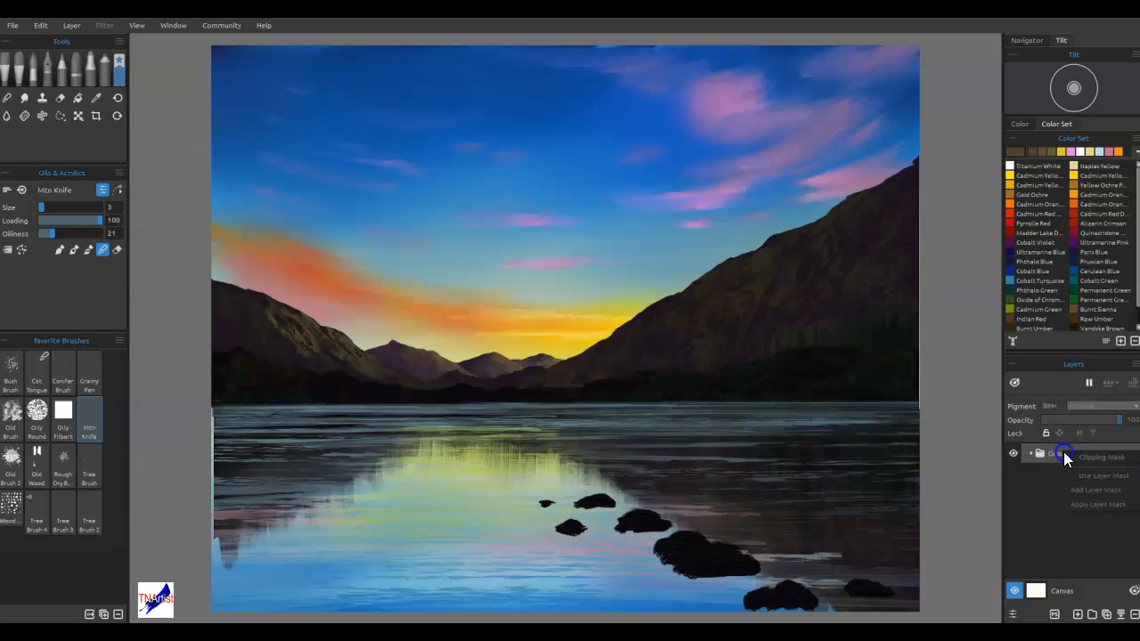
{"action": "left_click", "coordinate": [1060, 457]}
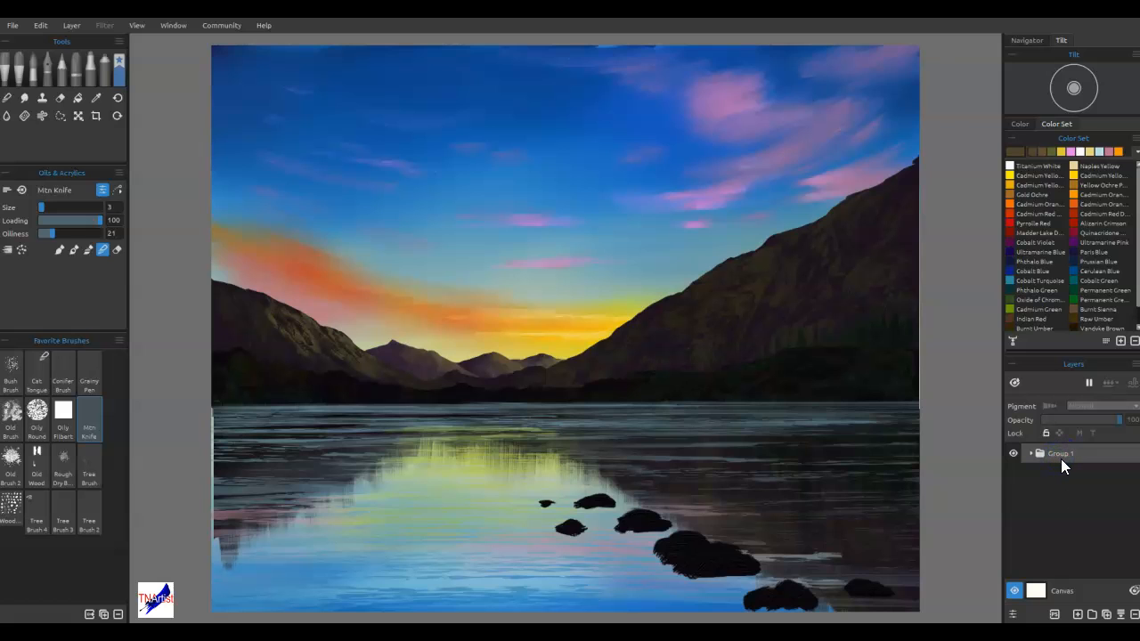
{"action": "key", "text": "ctrl+t"}
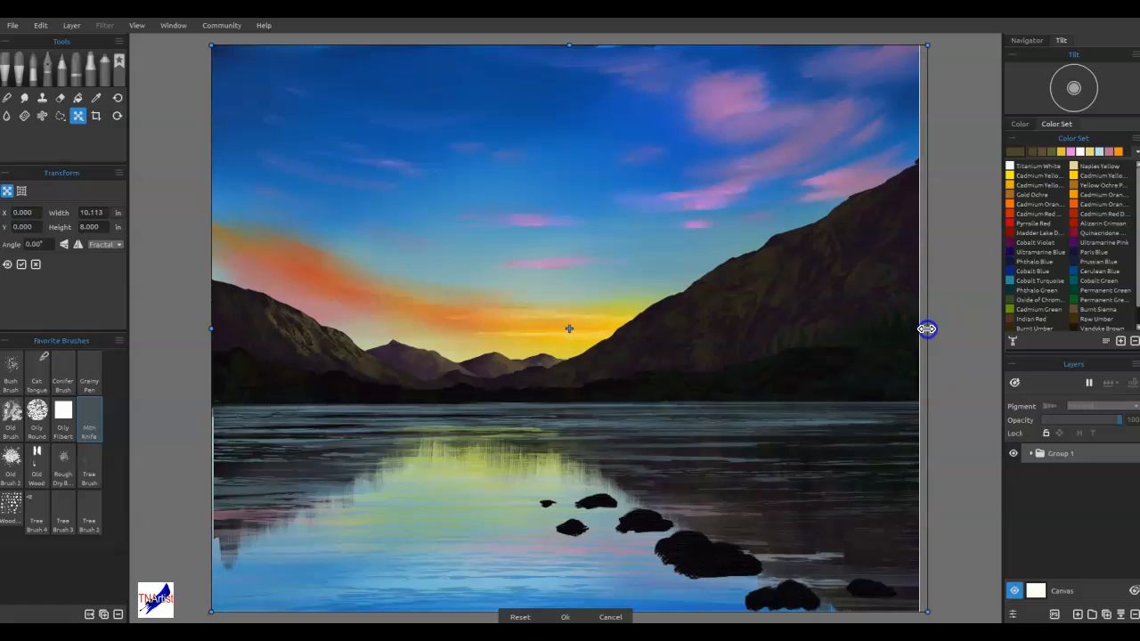
{"action": "left_click_drag", "start_coordinate": [212, 328], "coordinate": [206, 327]}
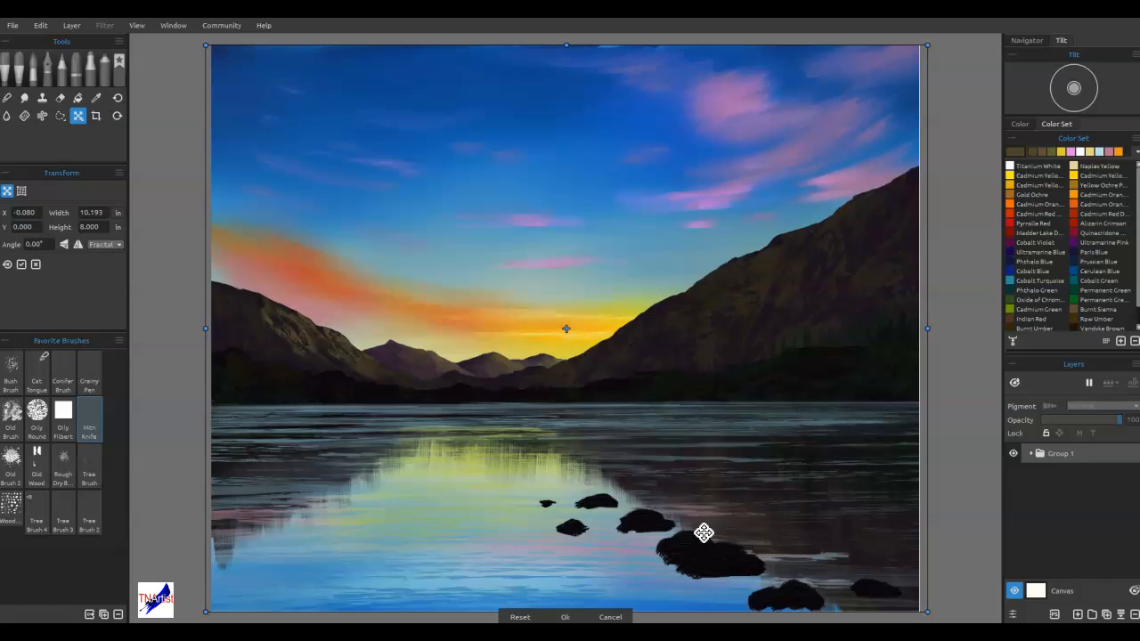
{"action": "left_click", "coordinate": [565, 617]}
{"action": "left_click", "coordinate": [624, 590]}
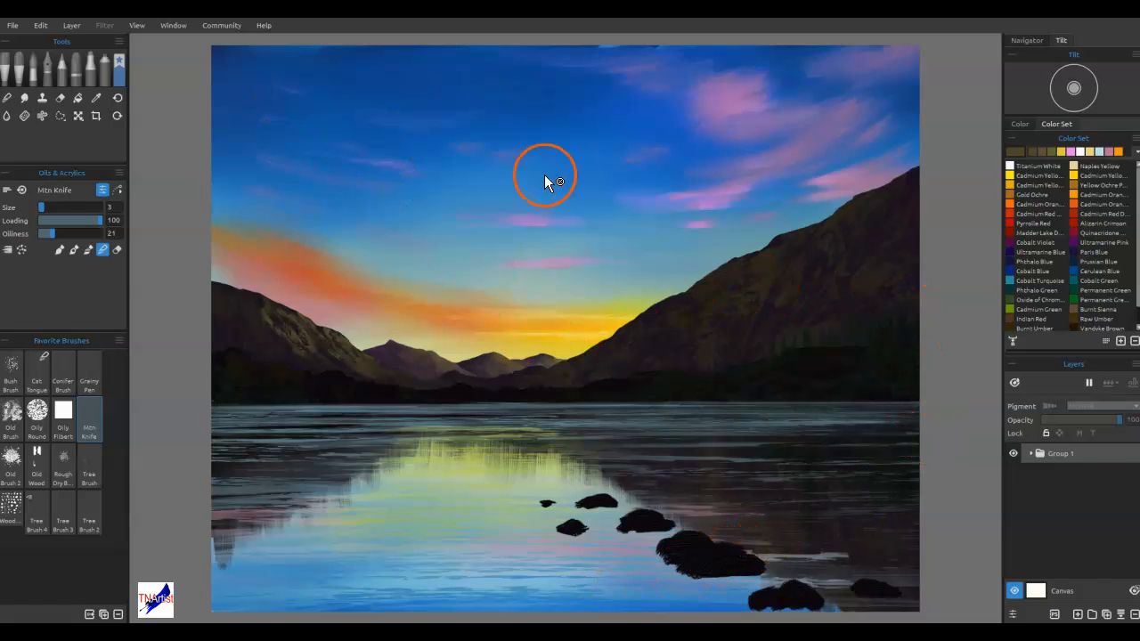
Expand Group 1, lock transparency on the Rocks layer, and choose the Rough Dry Brush
{"action": "left_click", "coordinate": [1031, 455]}
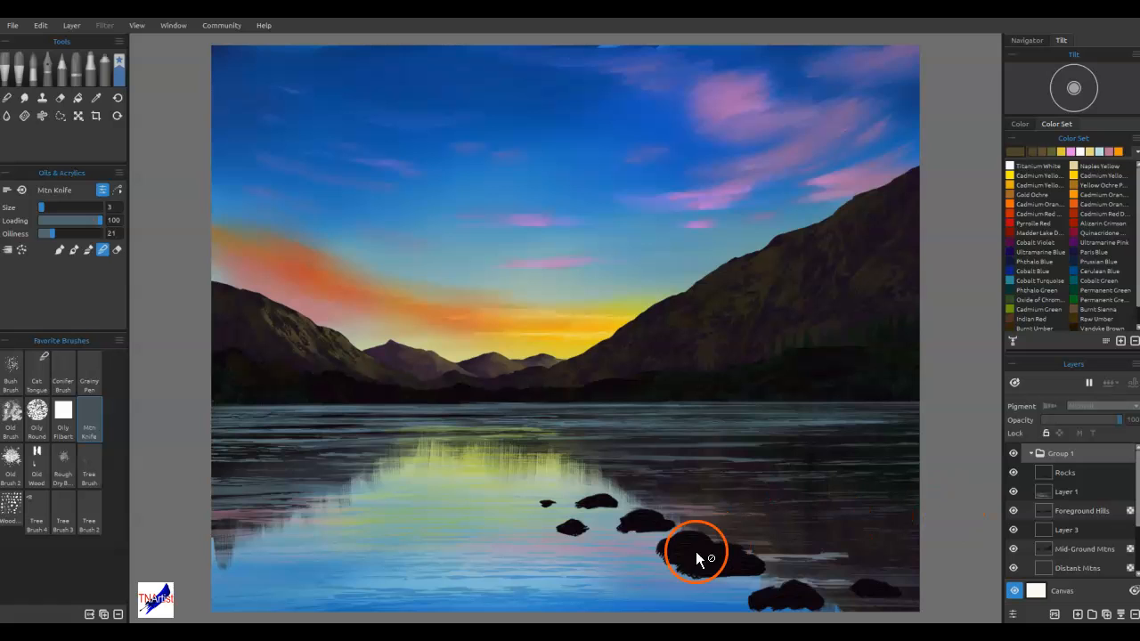
{"action": "left_click", "coordinate": [1062, 474]}
{"action": "left_click", "coordinate": [1061, 431]}
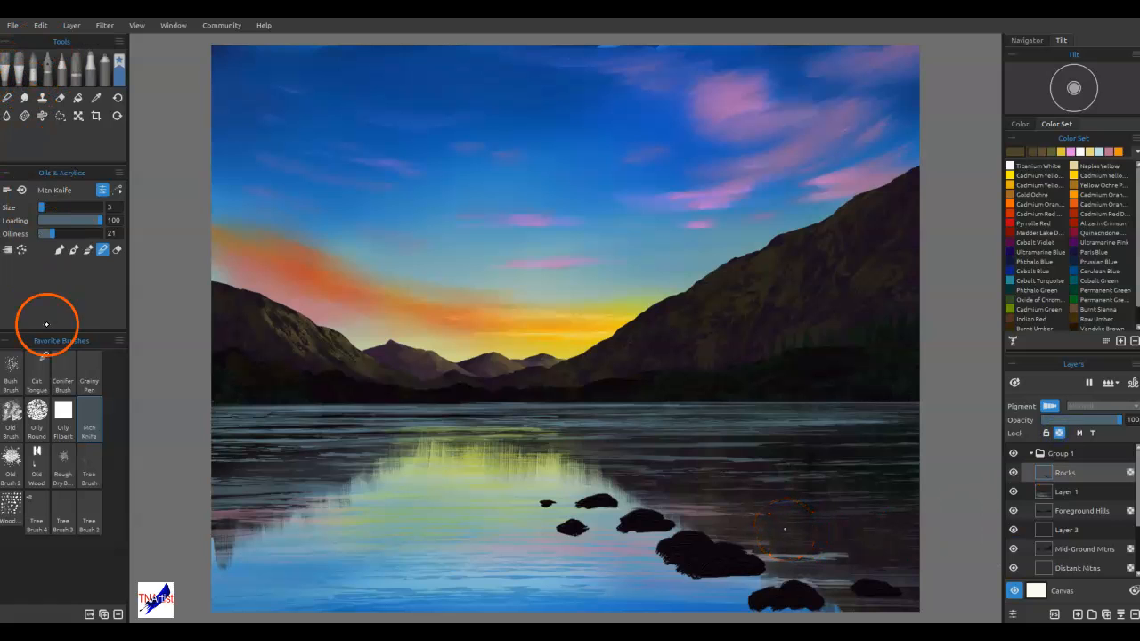
{"action": "left_click", "coordinate": [64, 459]}
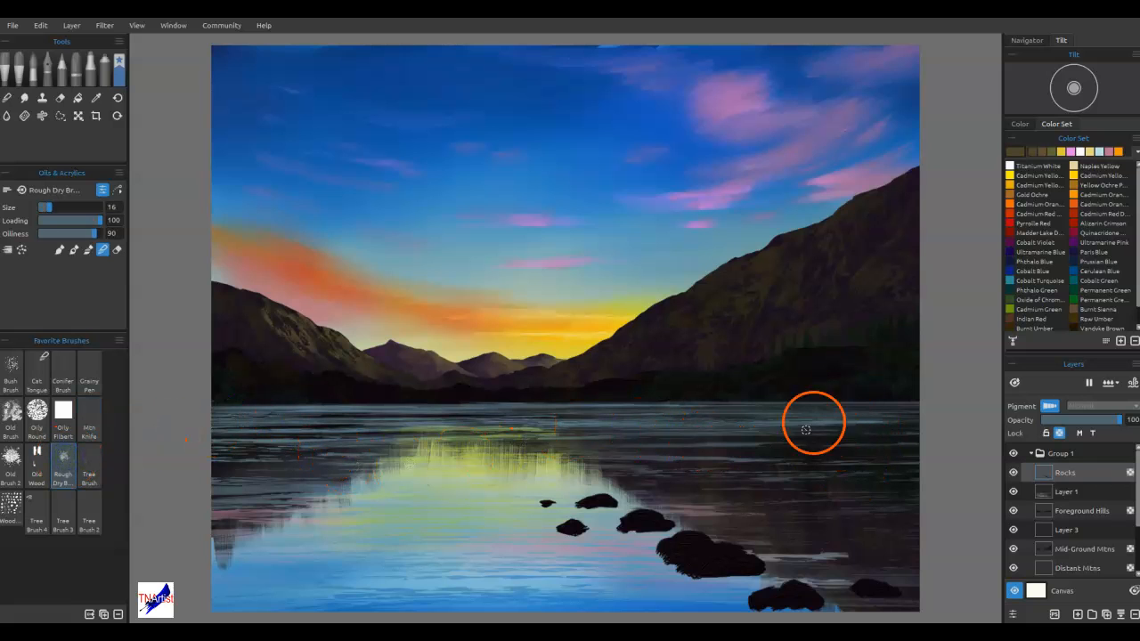
Sample the rock color, adjust it to dark slate #223238, and brush highlights onto the tops of the rocks
{"action": "left_click", "coordinate": [693, 551], "text": "alt"}
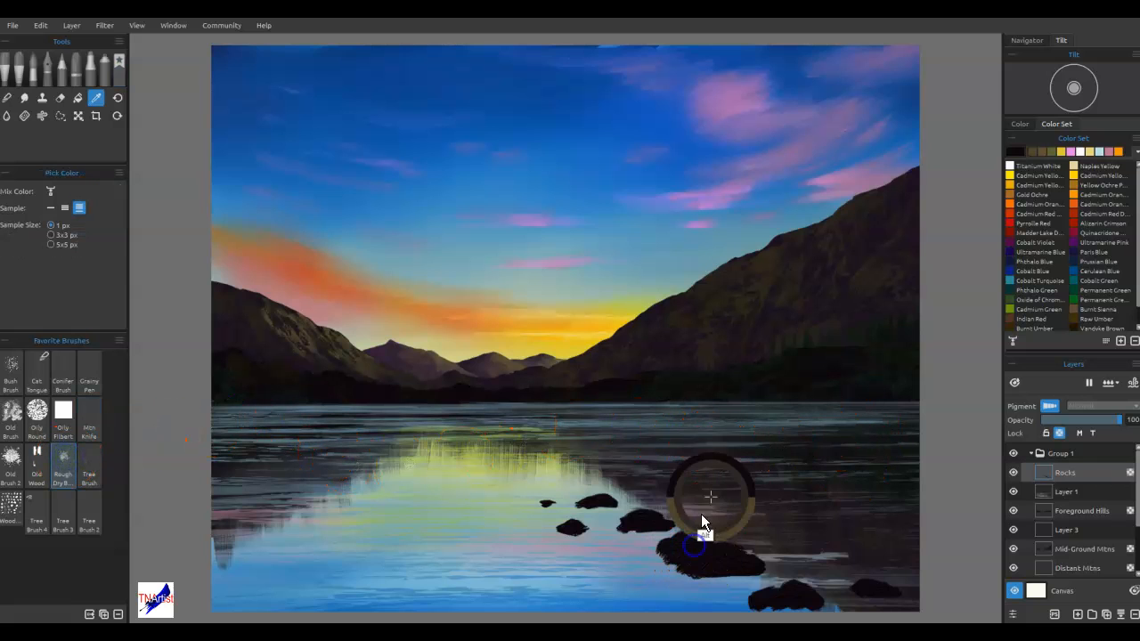
{"action": "left_click", "coordinate": [1013, 148]}
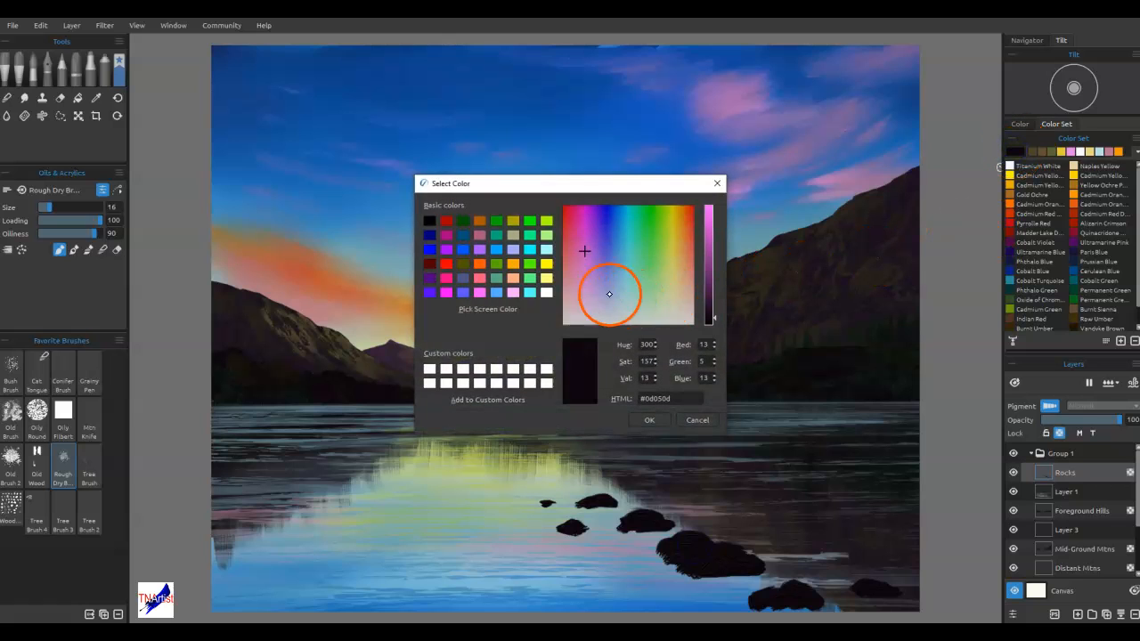
{"action": "left_click", "coordinate": [622, 249]}
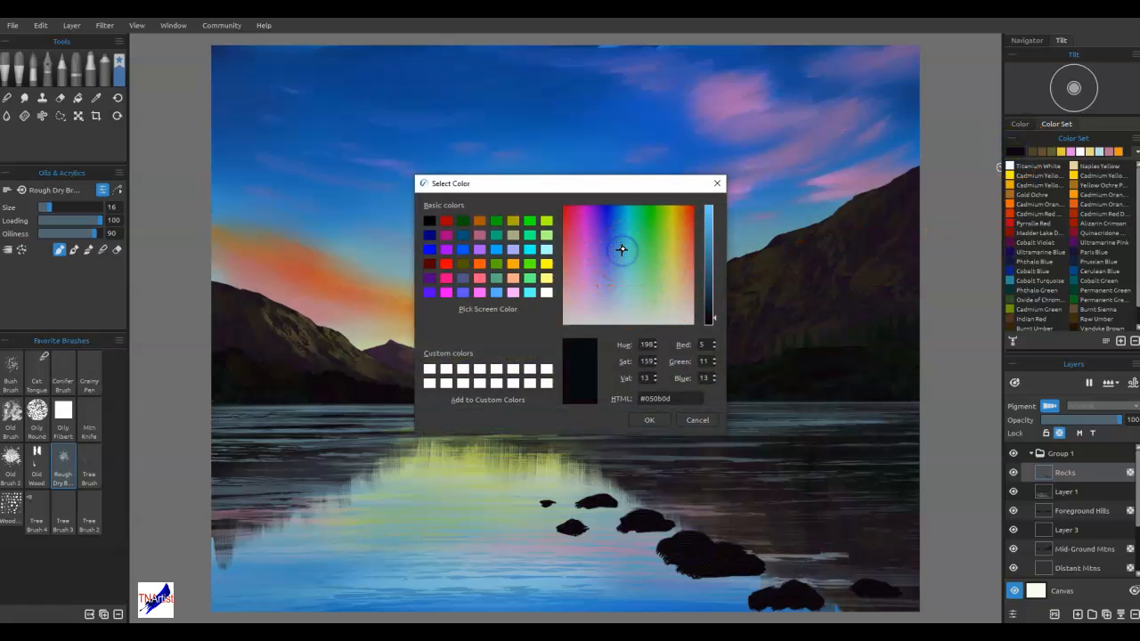
{"action": "left_click", "coordinate": [622, 276]}
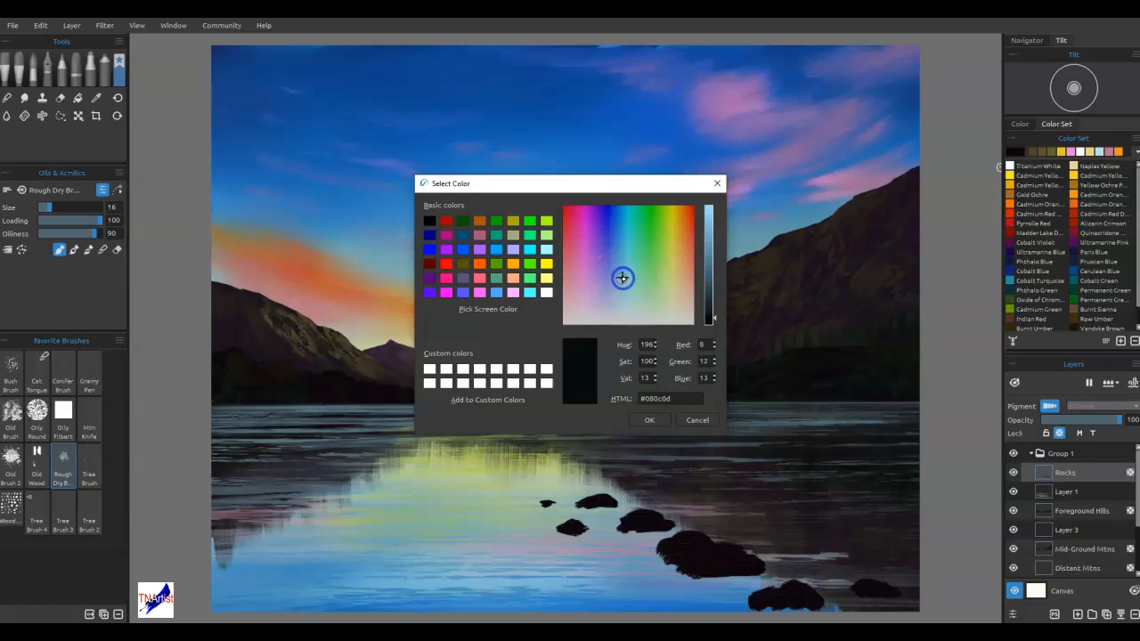
{"action": "left_click", "coordinate": [710, 294]}
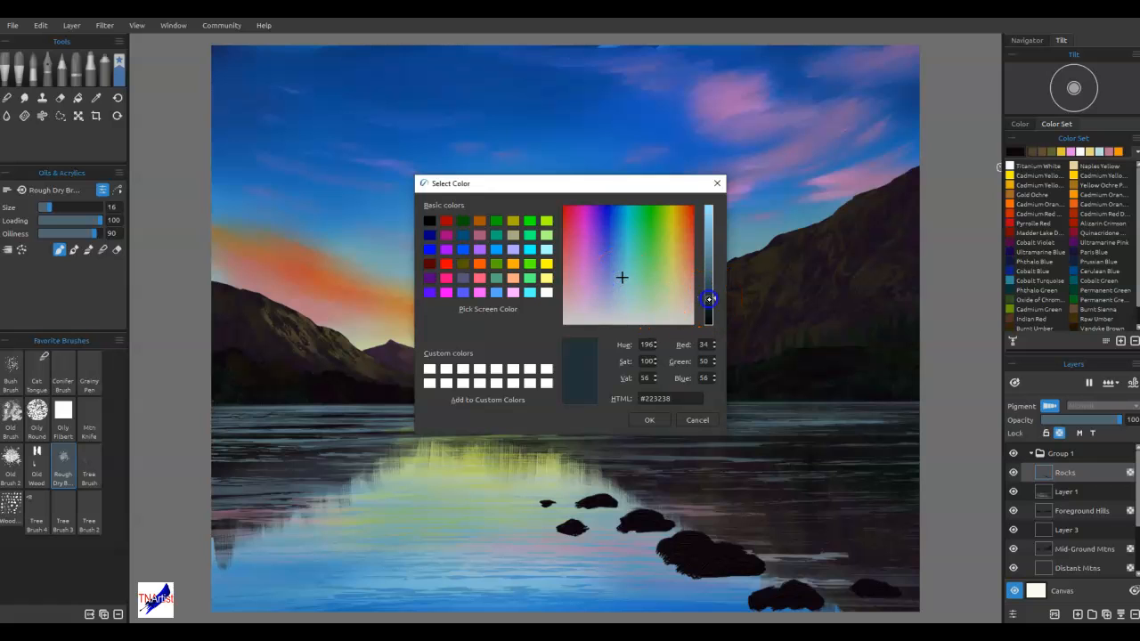
{"action": "left_click", "coordinate": [650, 420]}
{"action": "mouse_move", "coordinate": [674, 522]}
{"action": "left_mouse_down"}
{"action": "mouse_move", "coordinate": [598, 499]}
{"action": "mouse_move", "coordinate": [608, 500]}
{"action": "left_mouse_up"}
{"action": "left_click_drag", "start_coordinate": [706, 549], "coordinate": [717, 549]}
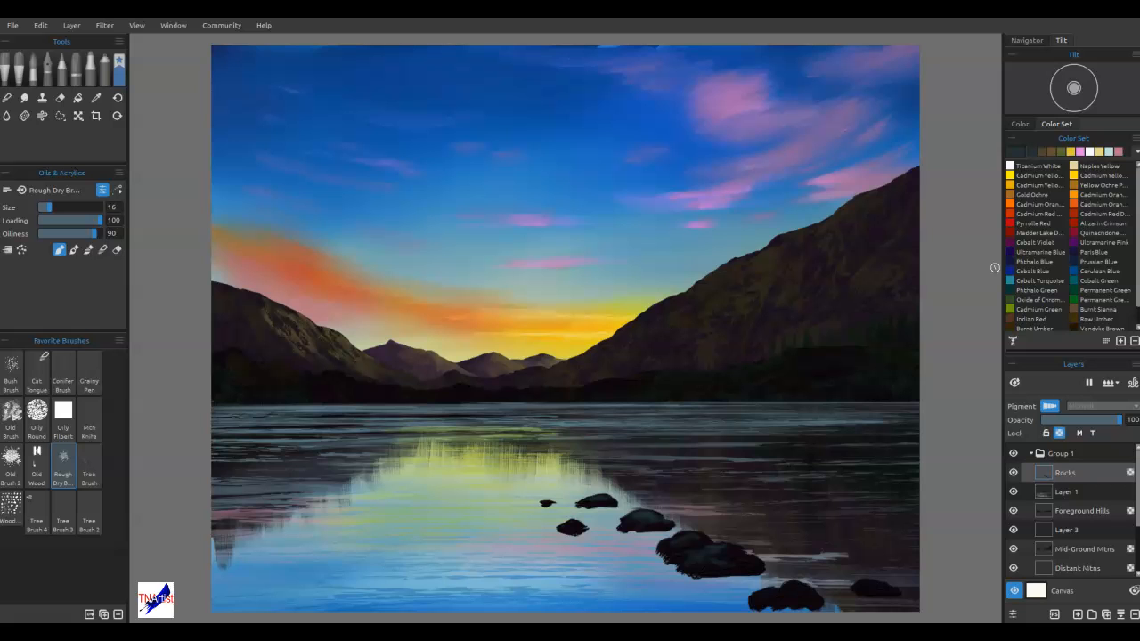
Position the texture stencil over the large rocks, dab highlight texture through it, and rotate it into a diamond orientation
{"action": "left_click_drag", "start_coordinate": [683, 288], "coordinate": [830, 461]}
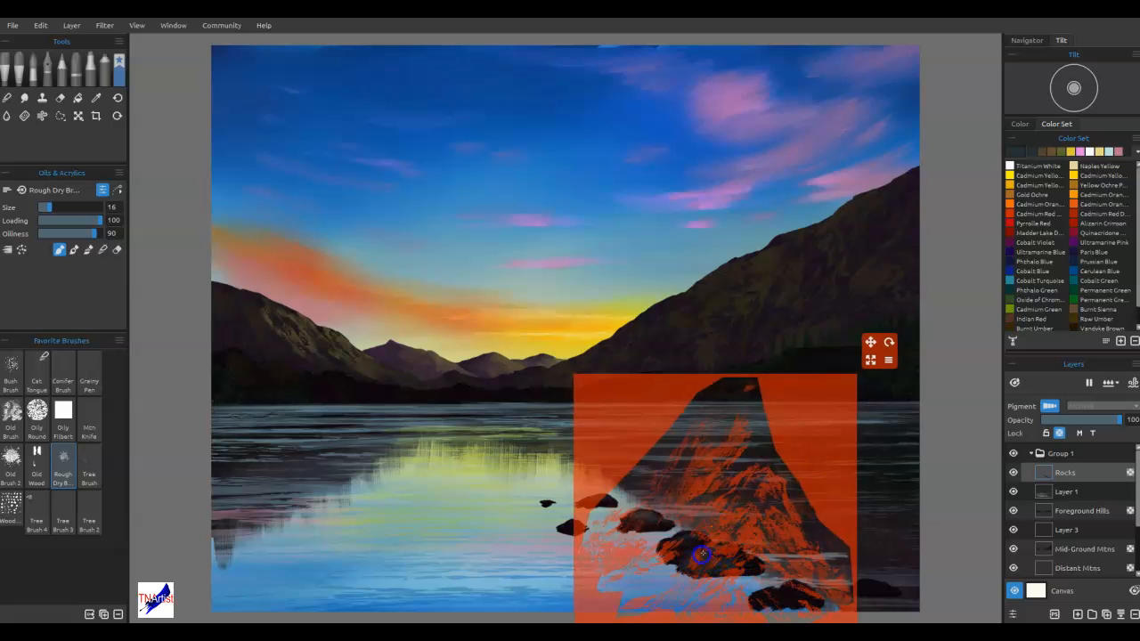
{"action": "mouse_move", "coordinate": [832, 517]}
{"action": "left_mouse_down"}
{"action": "mouse_move", "coordinate": [866, 500]}
{"action": "mouse_move", "coordinate": [896, 509]}
{"action": "left_mouse_up"}
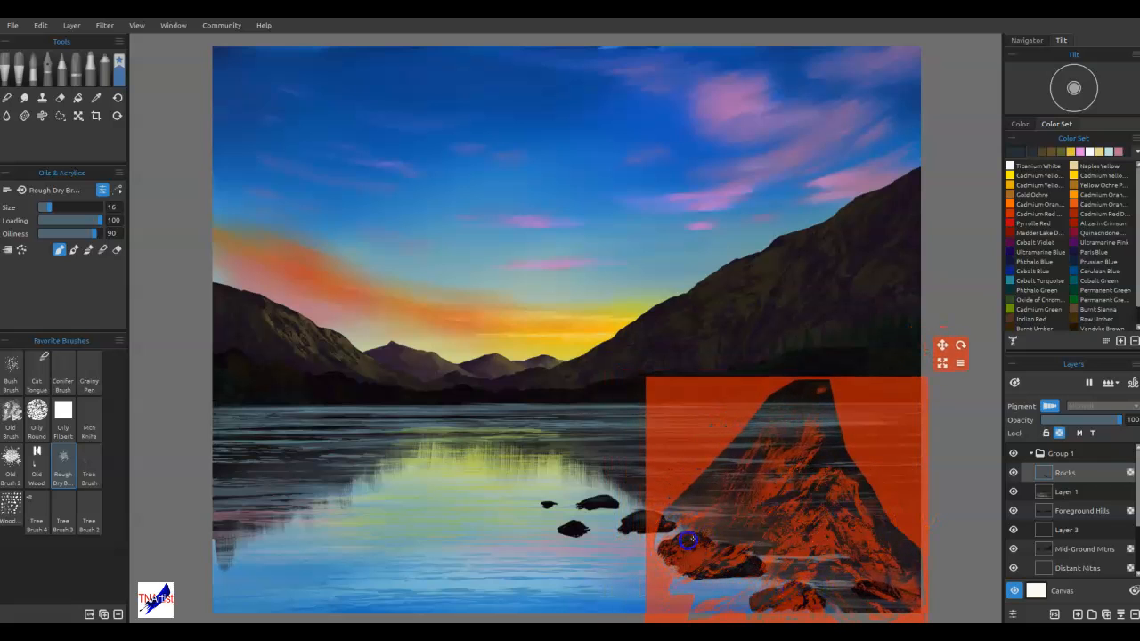
{"action": "left_click", "coordinate": [960, 345]}
{"action": "left_click_drag", "start_coordinate": [960, 345], "coordinate": [988, 496]}
{"action": "left_click_drag", "start_coordinate": [923, 514], "coordinate": [787, 509]}
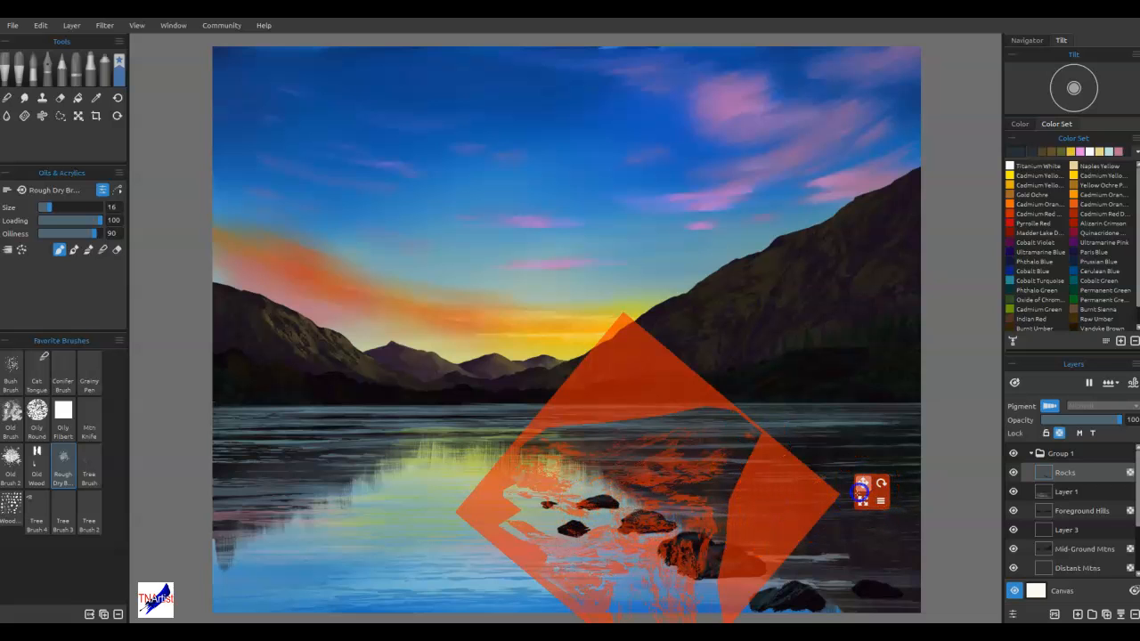
Shift the rotated stencil across the rocks and brush highlight texture through it onto the rocks
{"action": "left_click_drag", "start_coordinate": [863, 483], "coordinate": [906, 453]}
{"action": "mouse_move", "coordinate": [826, 478]}
{"action": "left_mouse_down"}
{"action": "mouse_move", "coordinate": [728, 499]}
{"action": "mouse_move", "coordinate": [740, 482]}
{"action": "left_mouse_up"}
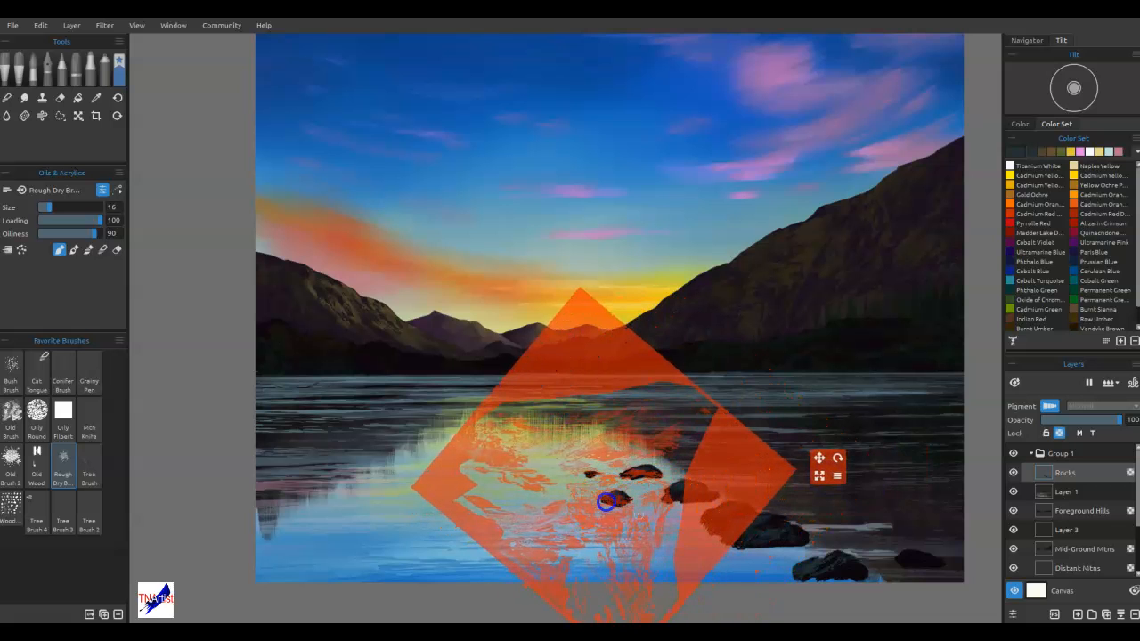
{"action": "left_click_drag", "start_coordinate": [727, 489], "coordinate": [997, 568]}
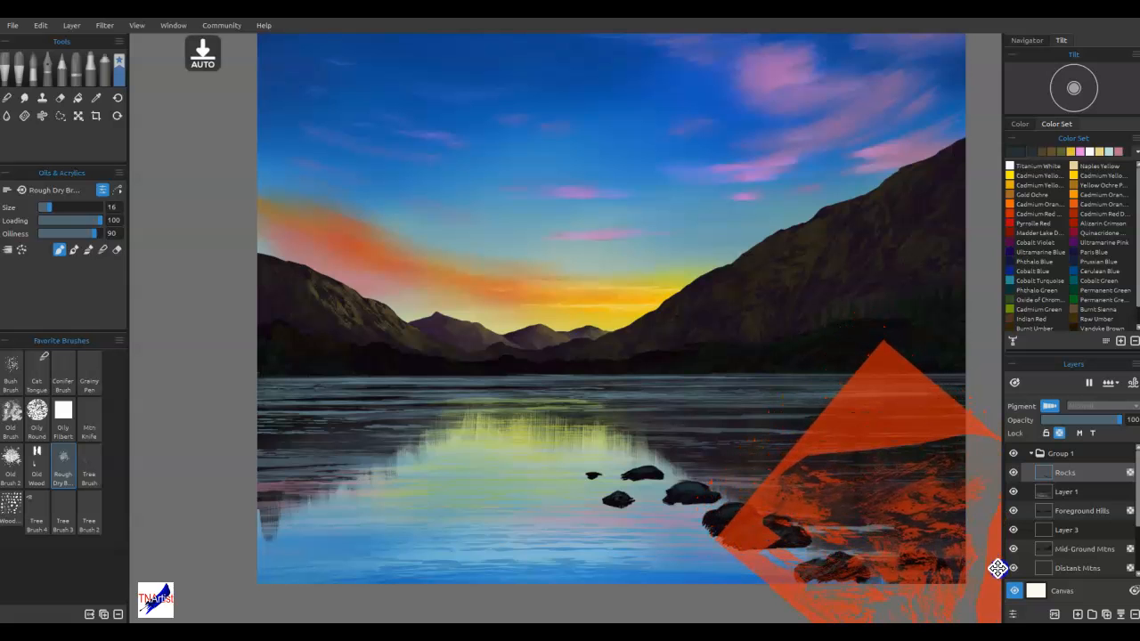
{"action": "left_click_drag", "start_coordinate": [866, 453], "coordinate": [678, 425]}
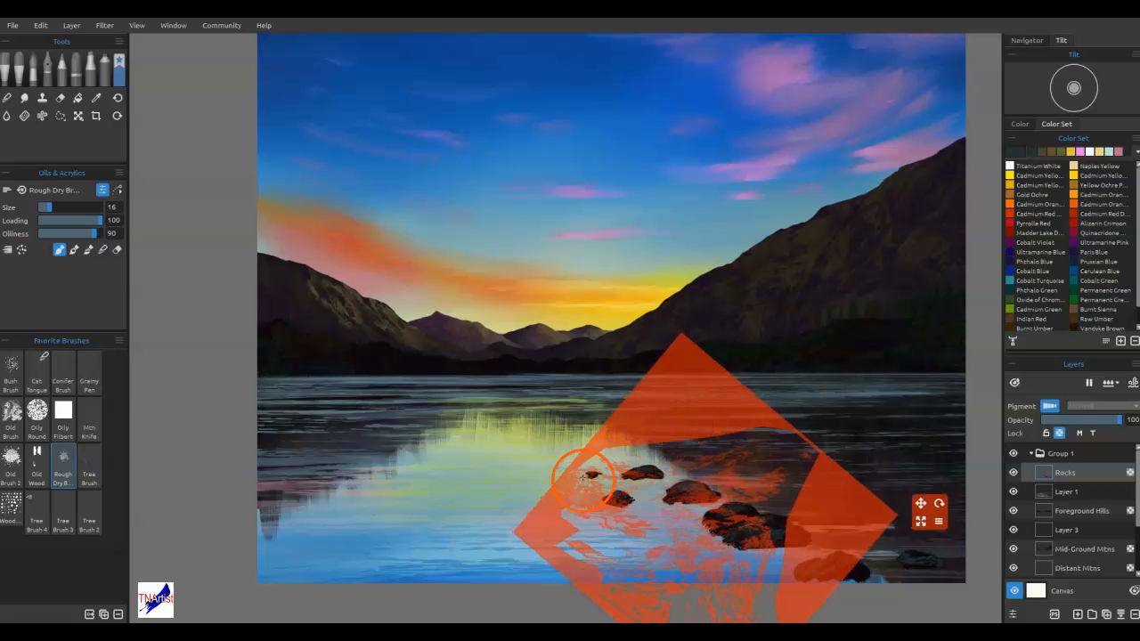
{"action": "mouse_move", "coordinate": [827, 521]}
{"action": "left_mouse_down"}
{"action": "mouse_move", "coordinate": [911, 522]}
{"action": "mouse_move", "coordinate": [908, 252]}
{"action": "mouse_move", "coordinate": [797, 410]}
{"action": "mouse_move", "coordinate": [797, 445]}
{"action": "left_mouse_up"}
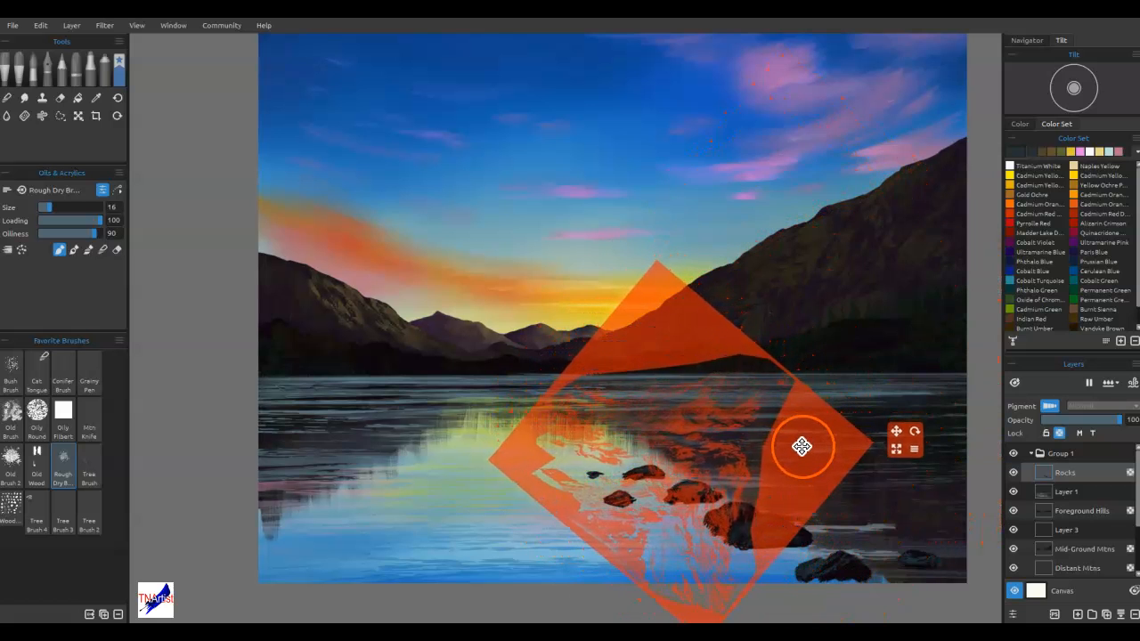
Dab near-black paint through the stencil on the middle rock with the size 12 Round Hard brush, and hide the stencil
{"action": "key", "text": "e"}
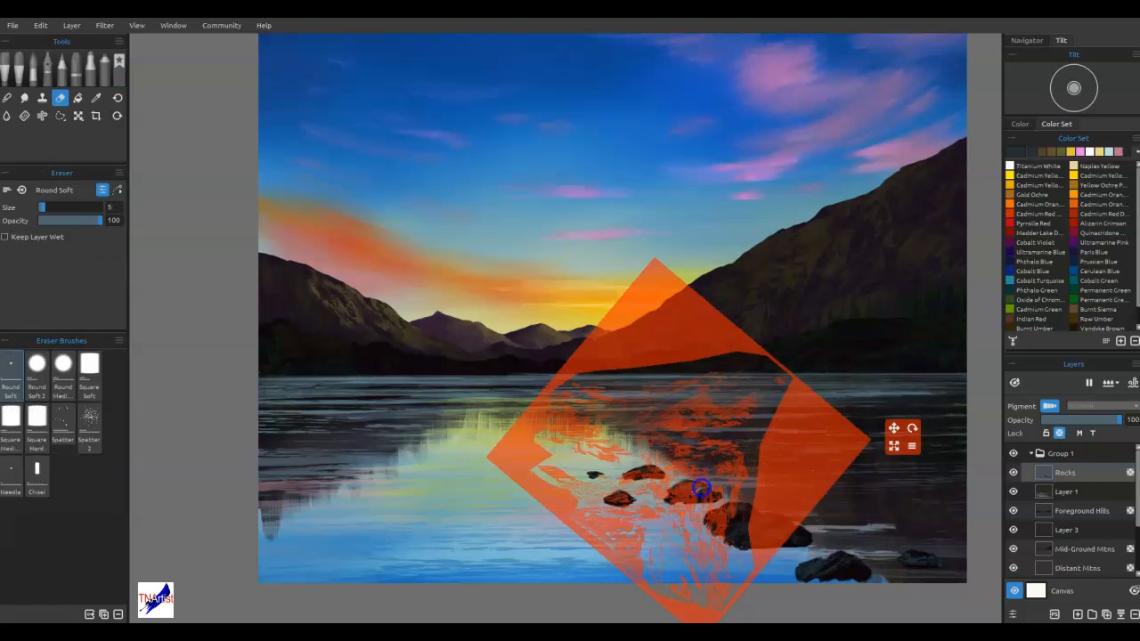
{"action": "left_click", "coordinate": [805, 535], "text": "alt"}
{"action": "left_click_drag", "start_coordinate": [706, 495], "coordinate": [702, 497]}
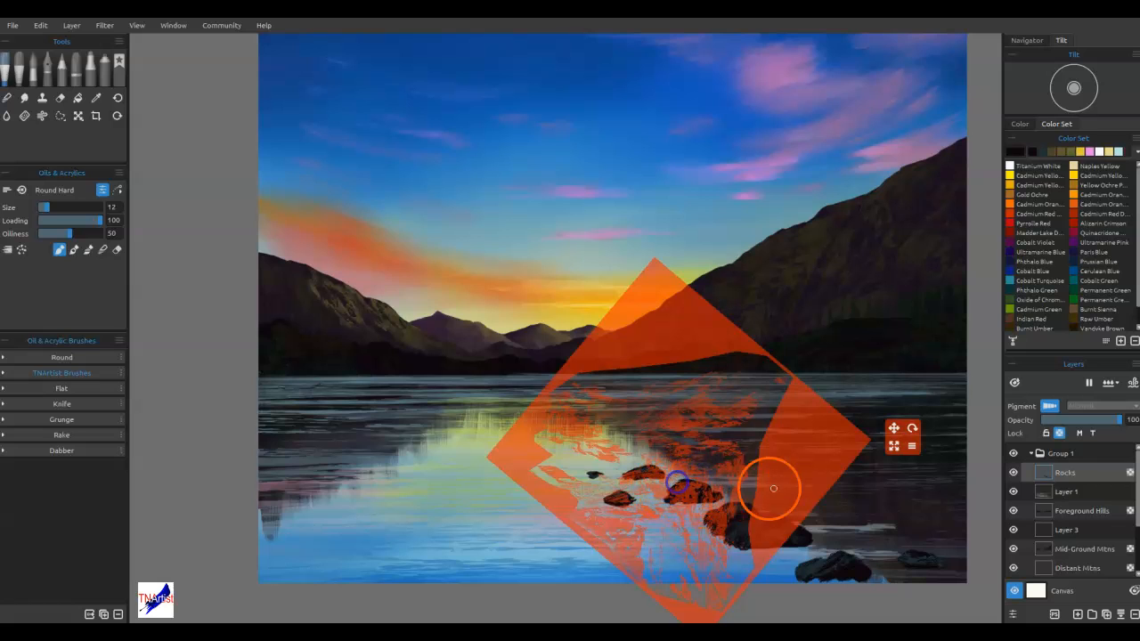
{"action": "key", "text": "s"}
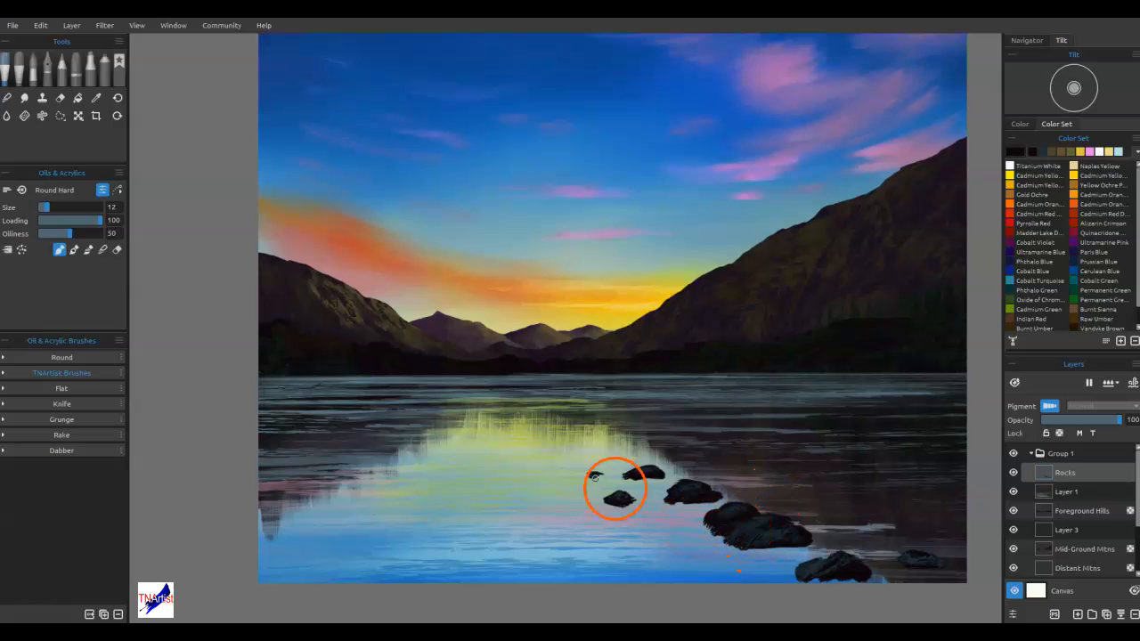
Paint near-black reflections beneath the large rock with the Woodgrain favorite brush, reducing its size to 14
{"action": "left_click", "coordinate": [120, 71]}
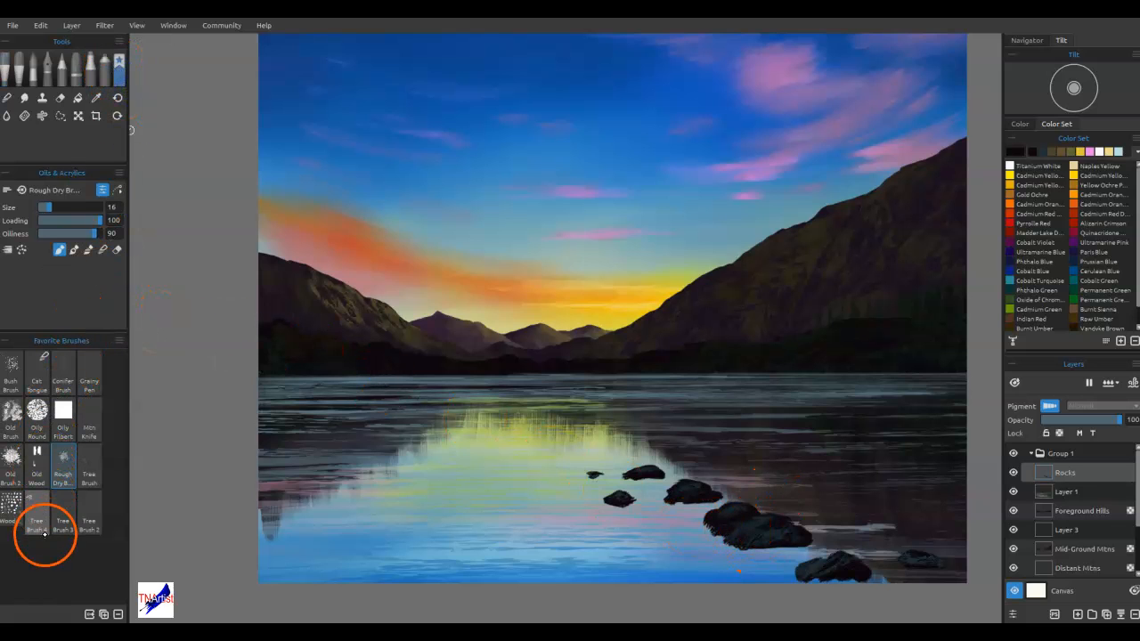
{"action": "left_click", "coordinate": [10, 506]}
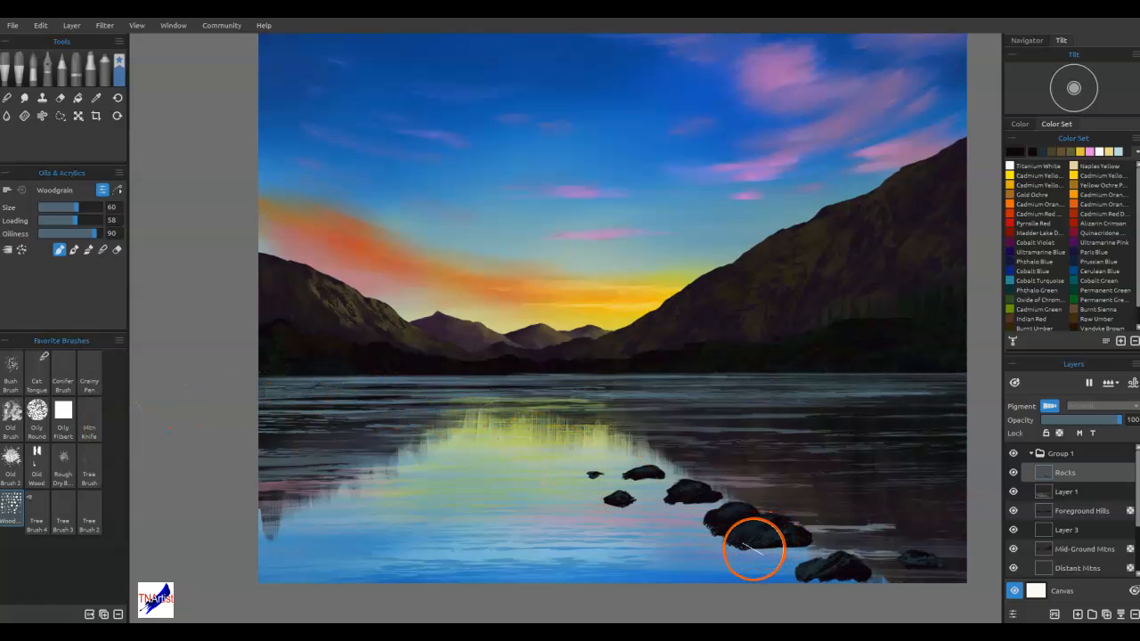
{"action": "key", "text": "bracketleft"}
{"action": "key", "text": "bracketleft"}
{"action": "key", "text": "bracketleft"}
{"action": "key", "text": "bracketleft"}
{"action": "key", "text": "bracketleft"}
{"action": "key", "text": "bracketleft"}
{"action": "key", "text": "bracketleft"}
{"action": "key", "text": "bracketleft"}
{"action": "key", "text": "bracketleft"}
{"action": "key", "text": "bracketleft"}
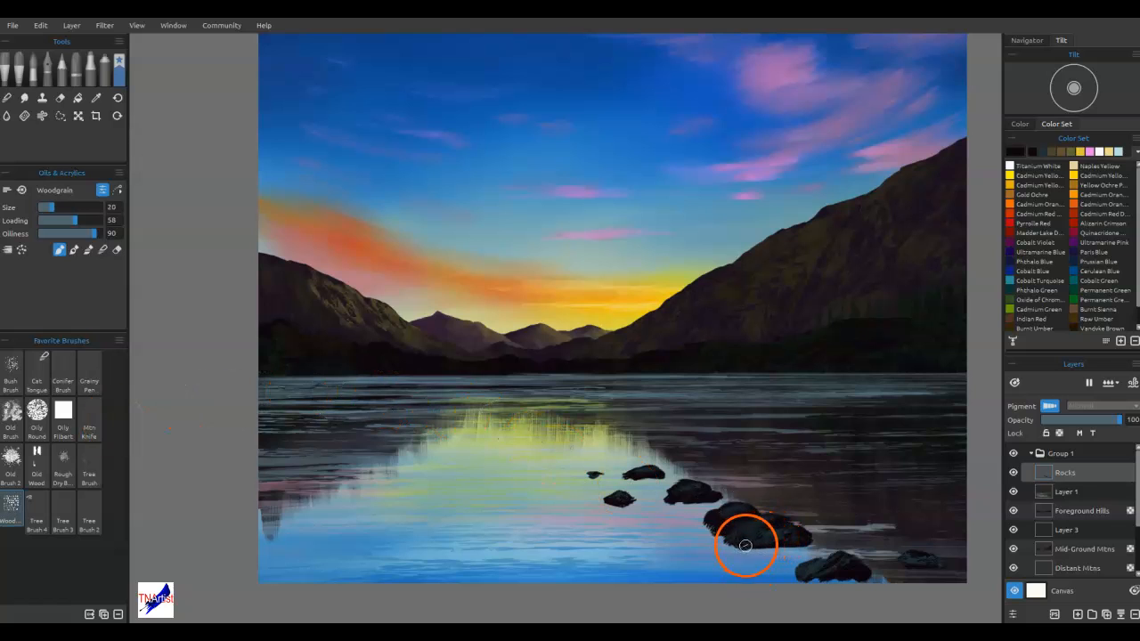
{"action": "left_click_drag", "start_coordinate": [748, 547], "coordinate": [753, 552]}
{"action": "mouse_move", "coordinate": [780, 550]}
{"action": "left_mouse_down"}
{"action": "mouse_move", "coordinate": [807, 550]}
{"action": "mouse_move", "coordinate": [730, 545]}
{"action": "left_mouse_up"}
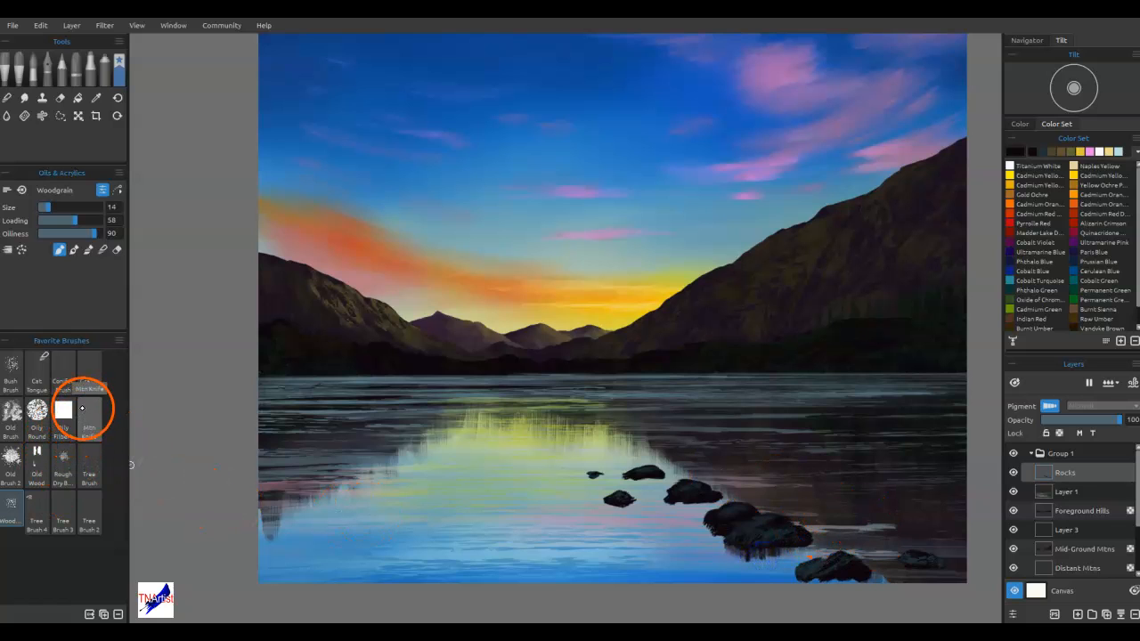
Blend the large rock's reflection into the water with the Mtn Knife brush in blend mode at size 8
{"action": "left_click", "coordinate": [82, 409]}
{"action": "left_click_drag", "start_coordinate": [751, 558], "coordinate": [782, 550]}
{"action": "left_click", "coordinate": [103, 250]}
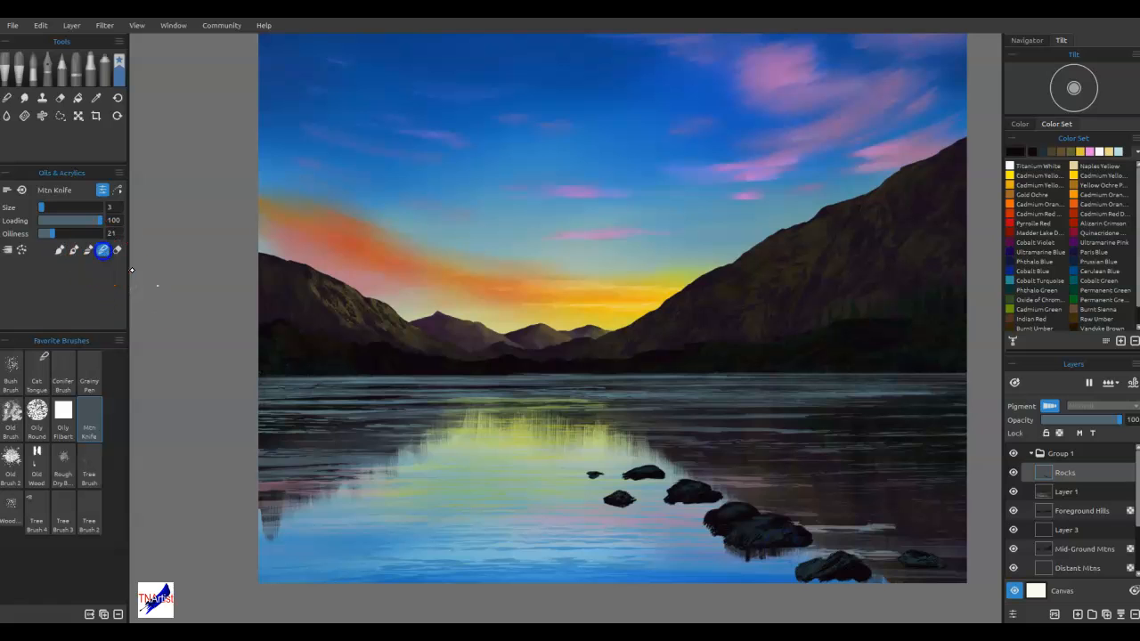
{"action": "key", "text": "bracketright"}
{"action": "key", "text": "bracketright"}
{"action": "key", "text": "bracketright"}
{"action": "key", "text": "bracketright"}
{"action": "key", "text": "bracketright"}
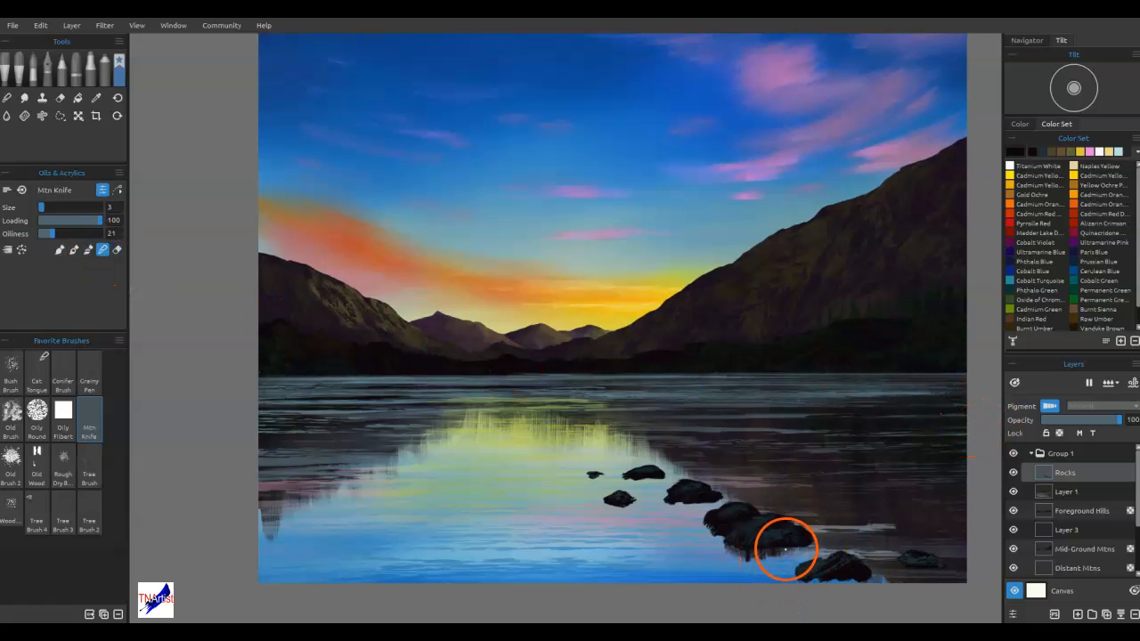
{"action": "mouse_move", "coordinate": [786, 544]}
{"action": "left_mouse_down"}
{"action": "mouse_move", "coordinate": [756, 556]}
{"action": "mouse_move", "coordinate": [762, 569]}
{"action": "mouse_move", "coordinate": [732, 558]}
{"action": "mouse_move", "coordinate": [782, 532]}
{"action": "mouse_move", "coordinate": [710, 529]}
{"action": "left_mouse_up"}
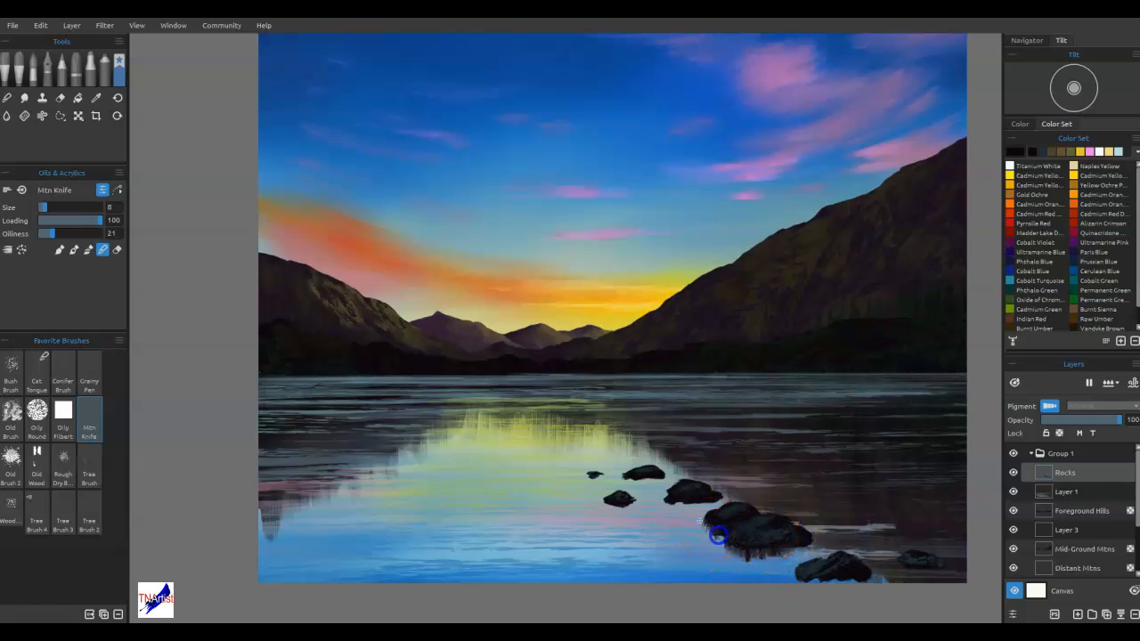
Raise the Mtn Knife oiliness to 100, and soften the reflections beneath the rocks with it and the size 16 Rough Dry Brush
{"action": "left_click_drag", "start_coordinate": [79, 234], "coordinate": [137, 235]}
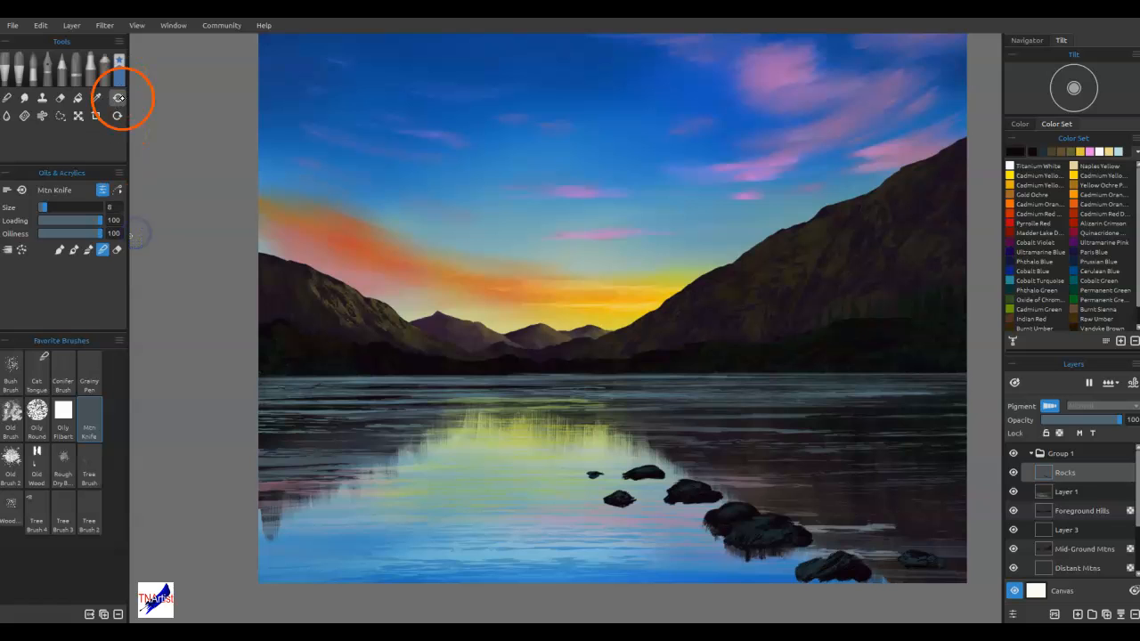
{"action": "mouse_move", "coordinate": [672, 502]}
{"action": "left_mouse_down"}
{"action": "mouse_move", "coordinate": [713, 502]}
{"action": "mouse_move", "coordinate": [416, 448]}
{"action": "mouse_move", "coordinate": [692, 480]}
{"action": "mouse_move", "coordinate": [663, 500]}
{"action": "mouse_move", "coordinate": [653, 492]}
{"action": "mouse_move", "coordinate": [715, 500]}
{"action": "mouse_move", "coordinate": [684, 505]}
{"action": "left_mouse_up"}
{"action": "left_click", "coordinate": [68, 467]}
{"action": "left_click_drag", "start_coordinate": [614, 502], "coordinate": [623, 504]}
{"action": "mouse_move", "coordinate": [776, 561]}
{"action": "left_mouse_down"}
{"action": "mouse_move", "coordinate": [809, 551]}
{"action": "mouse_move", "coordinate": [708, 548]}
{"action": "mouse_move", "coordinate": [791, 552]}
{"action": "left_mouse_up"}
{"action": "left_click_drag", "start_coordinate": [856, 582], "coordinate": [845, 590]}
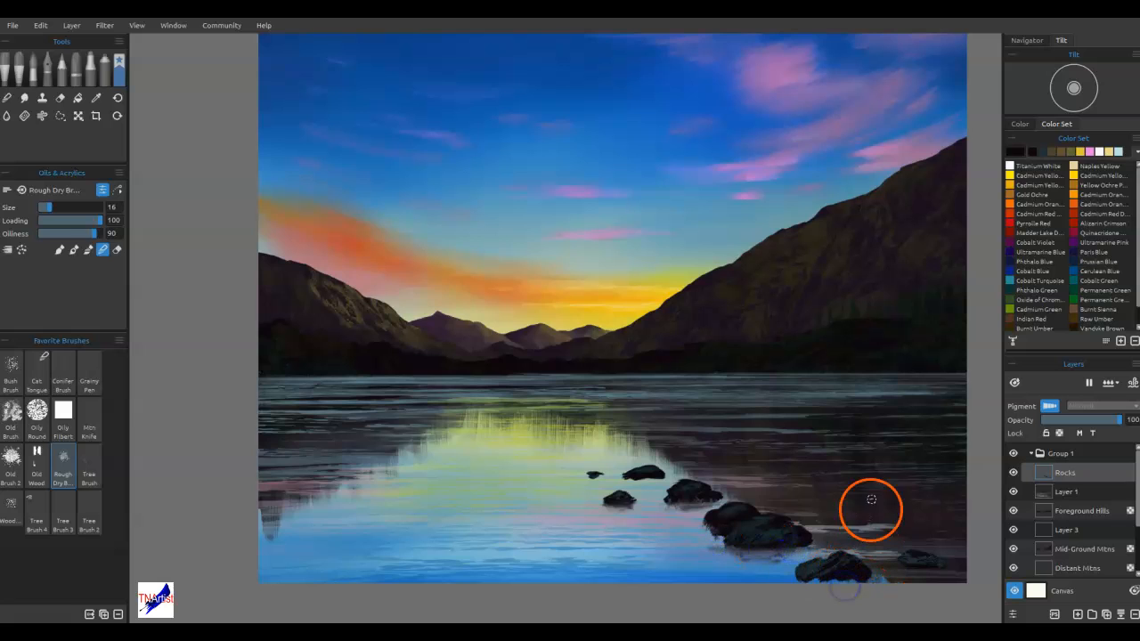
Touch up the front rock's base with the Rough Dry Brush, and blend the two nearest rocks' edges with the size 7 Cat Tongue
{"action": "key", "text": "b"}
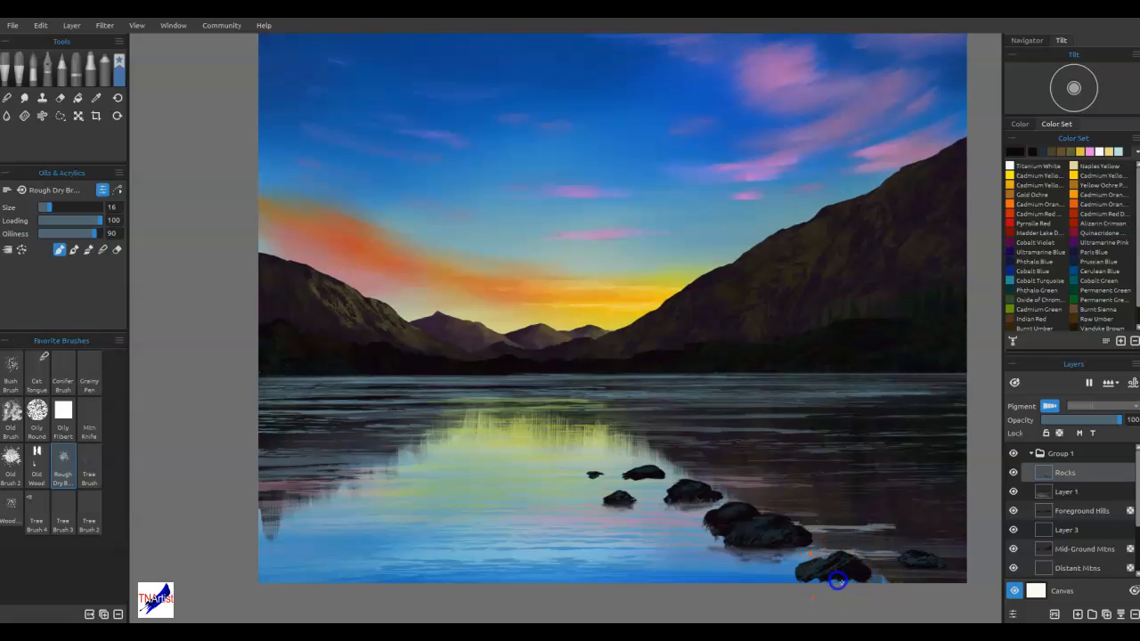
{"action": "left_click_drag", "start_coordinate": [847, 583], "coordinate": [826, 585]}
{"action": "left_click", "coordinate": [36, 370]}
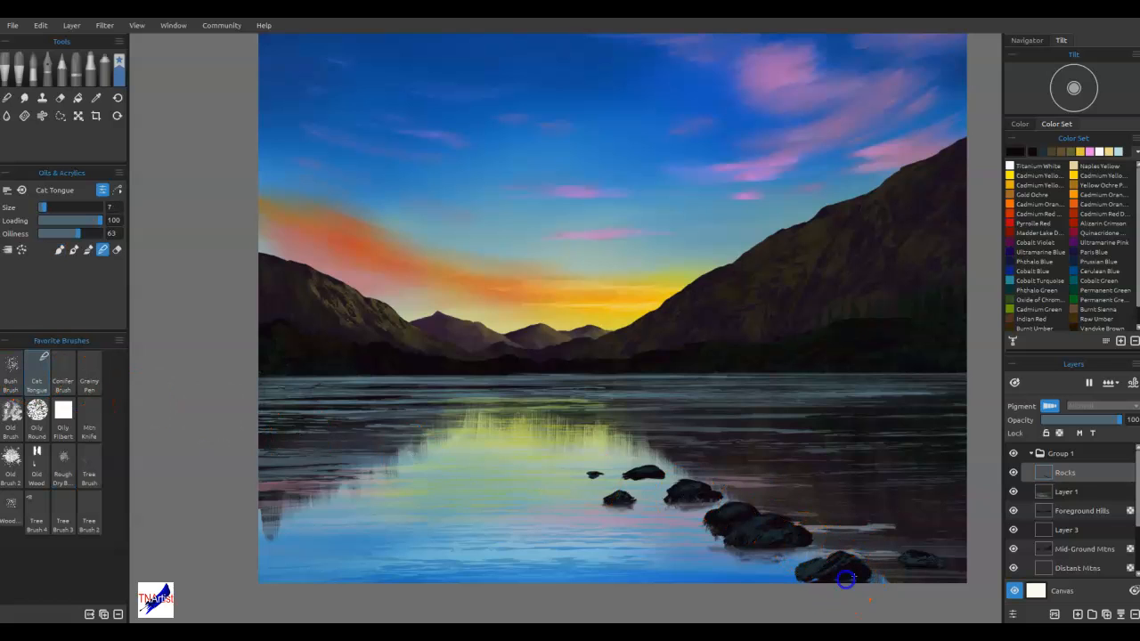
{"action": "mouse_move", "coordinate": [815, 580]}
{"action": "left_mouse_down"}
{"action": "mouse_move", "coordinate": [738, 552]}
{"action": "mouse_move", "coordinate": [797, 549]}
{"action": "mouse_move", "coordinate": [773, 560]}
{"action": "mouse_move", "coordinate": [748, 556]}
{"action": "mouse_move", "coordinate": [815, 550]}
{"action": "left_mouse_up"}
{"action": "left_click_drag", "start_coordinate": [957, 563], "coordinate": [931, 567]}
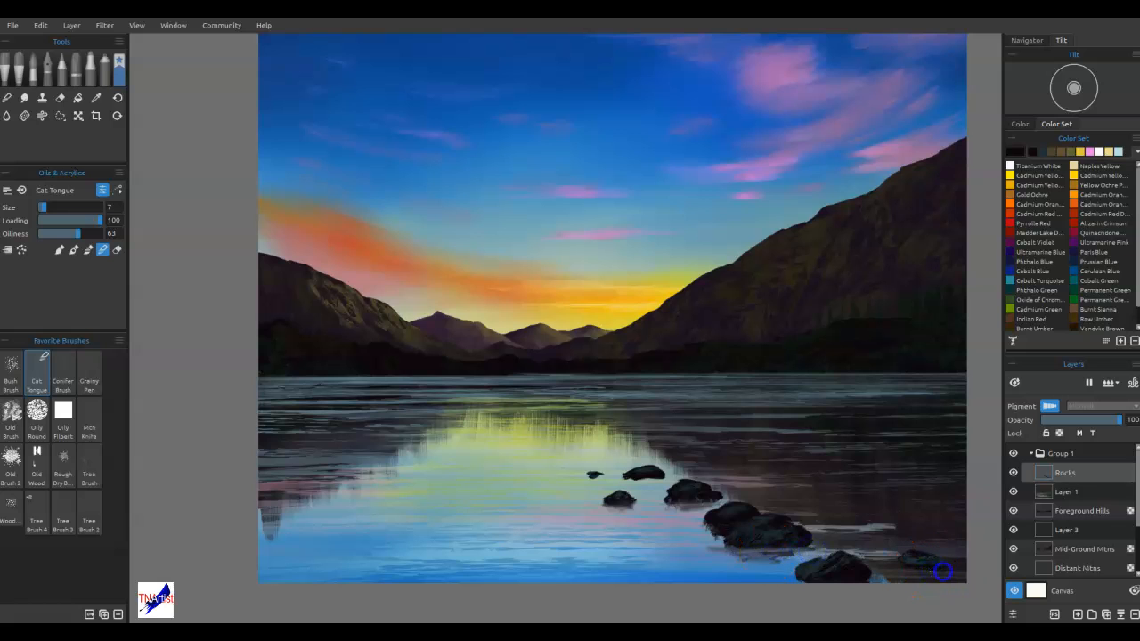
Sample near-black from the rocks and paint dark waterline edges beneath all of them with the size 7 Cat Tongue brush
{"action": "left_click", "coordinate": [919, 568], "text": "alt"}
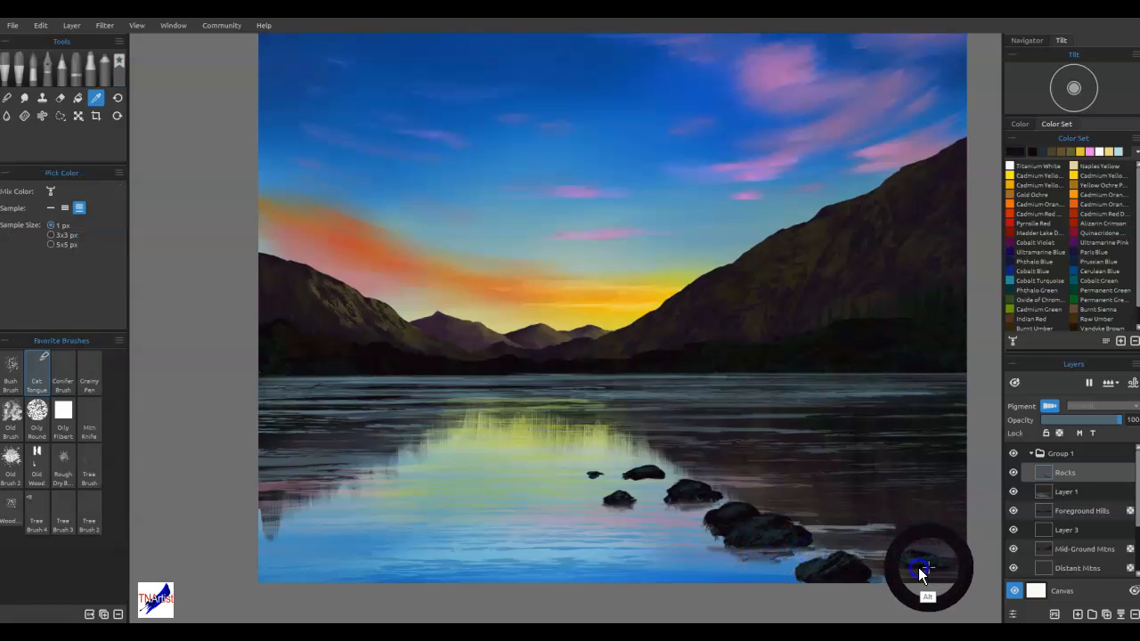
{"action": "left_click_drag", "start_coordinate": [926, 569], "coordinate": [840, 583]}
{"action": "mouse_move", "coordinate": [806, 547]}
{"action": "left_mouse_down"}
{"action": "mouse_move", "coordinate": [749, 549]}
{"action": "mouse_move", "coordinate": [795, 553]}
{"action": "left_mouse_up"}
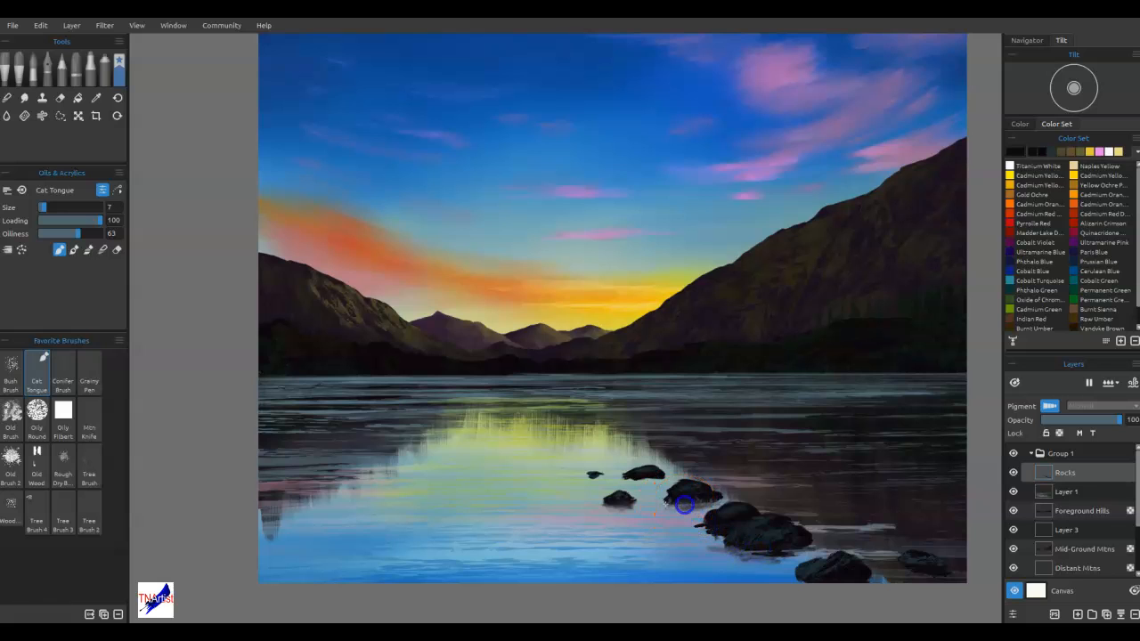
{"action": "mouse_move", "coordinate": [703, 503]}
{"action": "left_mouse_down"}
{"action": "mouse_move", "coordinate": [656, 505]}
{"action": "mouse_move", "coordinate": [691, 506]}
{"action": "mouse_move", "coordinate": [660, 477]}
{"action": "left_mouse_up"}
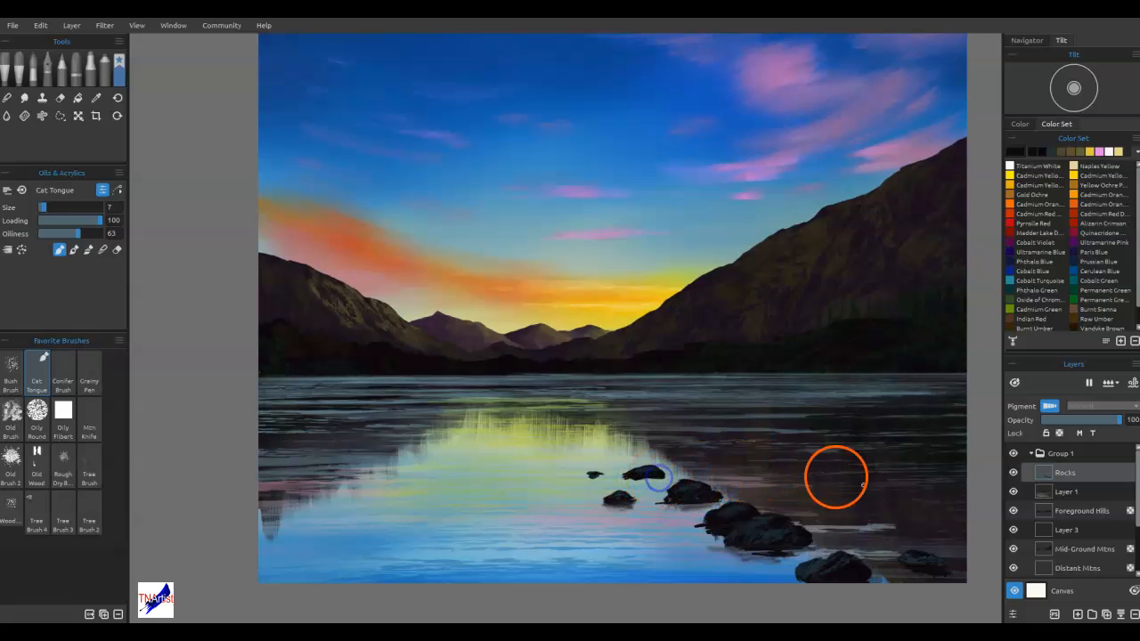
{"action": "left_click", "coordinate": [904, 485], "text": "alt"}
{"action": "mouse_move", "coordinate": [789, 546]}
{"action": "left_mouse_down"}
{"action": "mouse_move", "coordinate": [721, 542]}
{"action": "mouse_move", "coordinate": [741, 546]}
{"action": "left_mouse_up"}
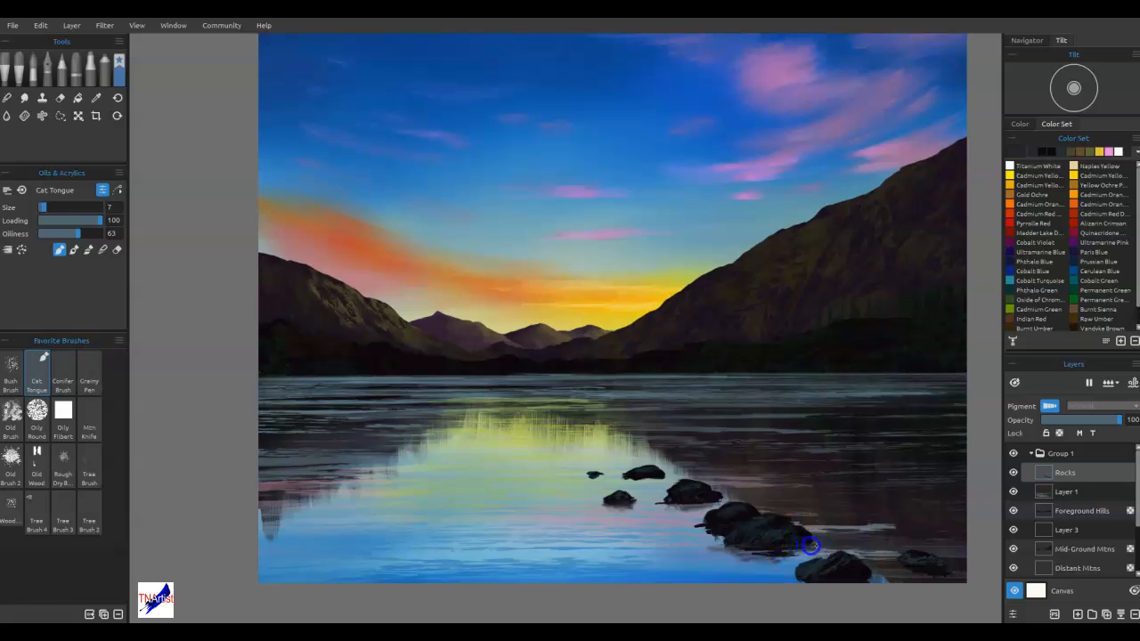
{"action": "left_click", "coordinate": [861, 581], "text": "alt"}
{"action": "left_click", "coordinate": [784, 538], "text": "alt"}
{"action": "left_click_drag", "start_coordinate": [728, 524], "coordinate": [718, 499]}
{"action": "left_click", "coordinate": [614, 506], "text": "alt"}
{"action": "mouse_move", "coordinate": [629, 478]}
{"action": "left_mouse_down"}
{"action": "mouse_move", "coordinate": [663, 475]}
{"action": "mouse_move", "coordinate": [624, 479]}
{"action": "left_mouse_up"}
{"action": "left_click", "coordinate": [594, 476]}
Sample golden yellow from the sunset and paint highlights along the rocks' upper edges, undoing the last two strokes
{"action": "left_click", "coordinate": [605, 310], "text": "alt"}
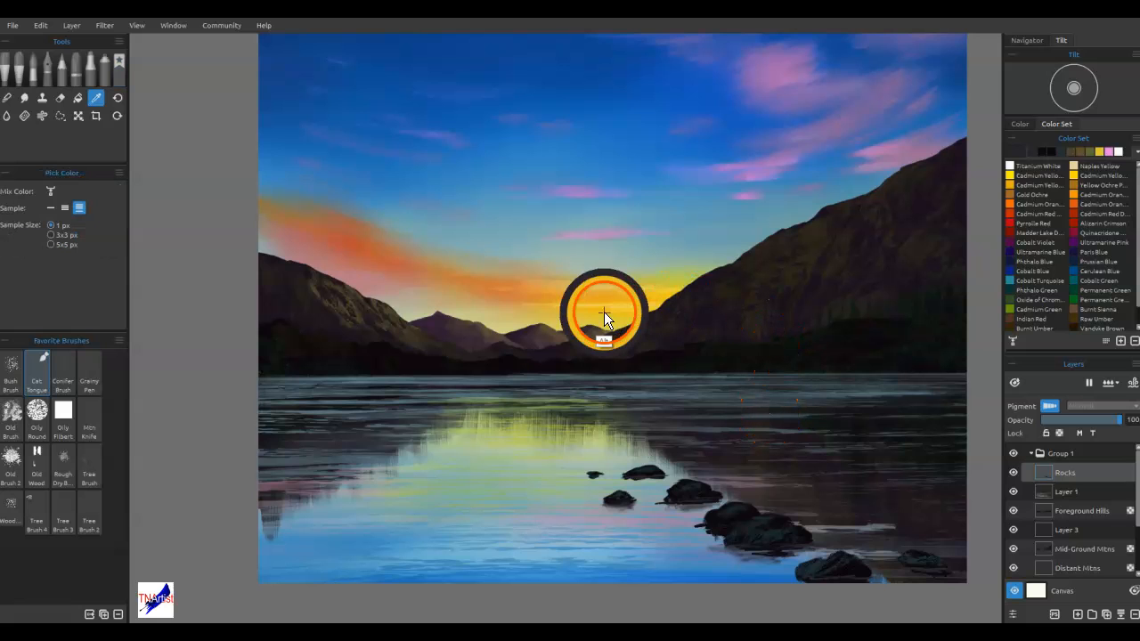
{"action": "left_click", "coordinate": [625, 309], "text": "alt"}
{"action": "left_click_drag", "start_coordinate": [761, 518], "coordinate": [754, 518]}
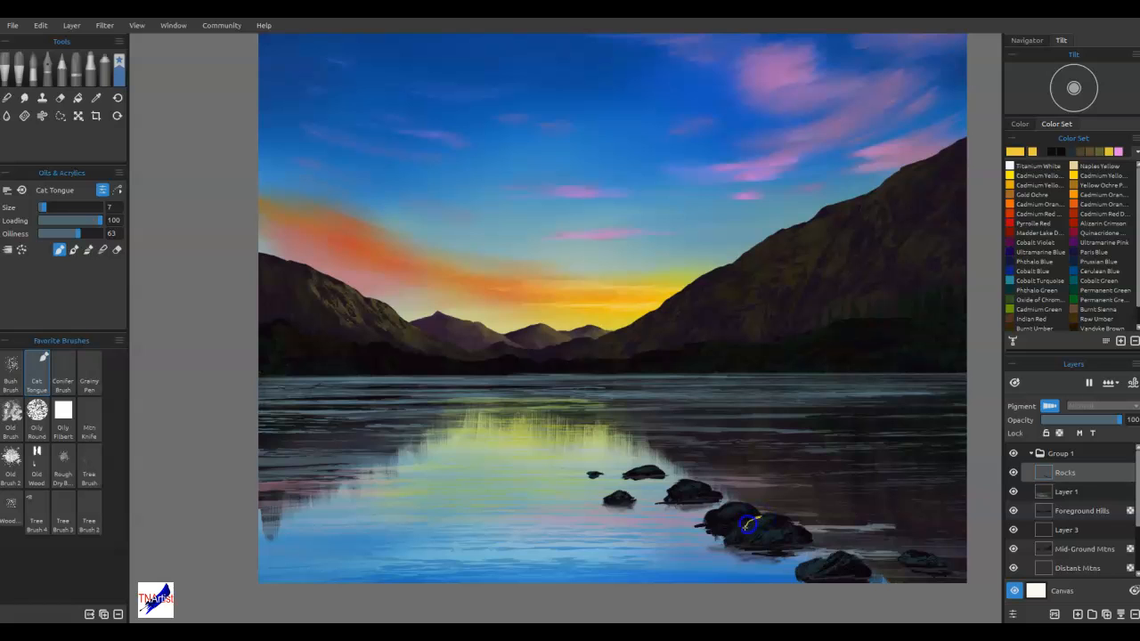
{"action": "left_click", "coordinate": [723, 505]}
{"action": "left_click", "coordinate": [729, 505]}
{"action": "mouse_move", "coordinate": [729, 505]}
{"action": "left_mouse_down"}
{"action": "mouse_move", "coordinate": [718, 516]}
{"action": "mouse_move", "coordinate": [675, 497]}
{"action": "mouse_move", "coordinate": [689, 483]}
{"action": "mouse_move", "coordinate": [672, 492]}
{"action": "mouse_move", "coordinate": [638, 473]}
{"action": "left_mouse_up"}
{"action": "left_click", "coordinate": [684, 482]}
{"action": "left_click_drag", "start_coordinate": [840, 551], "coordinate": [845, 550]}
{"action": "key", "text": "ctrl+z"}
{"action": "key", "text": "ctrl+z"}
Add lavender accents sampled from the pink clouds and light blue accents sampled from the sky to the rocks' tops
{"action": "left_click", "coordinate": [773, 158], "text": "alt"}
{"action": "left_click", "coordinate": [835, 554]}
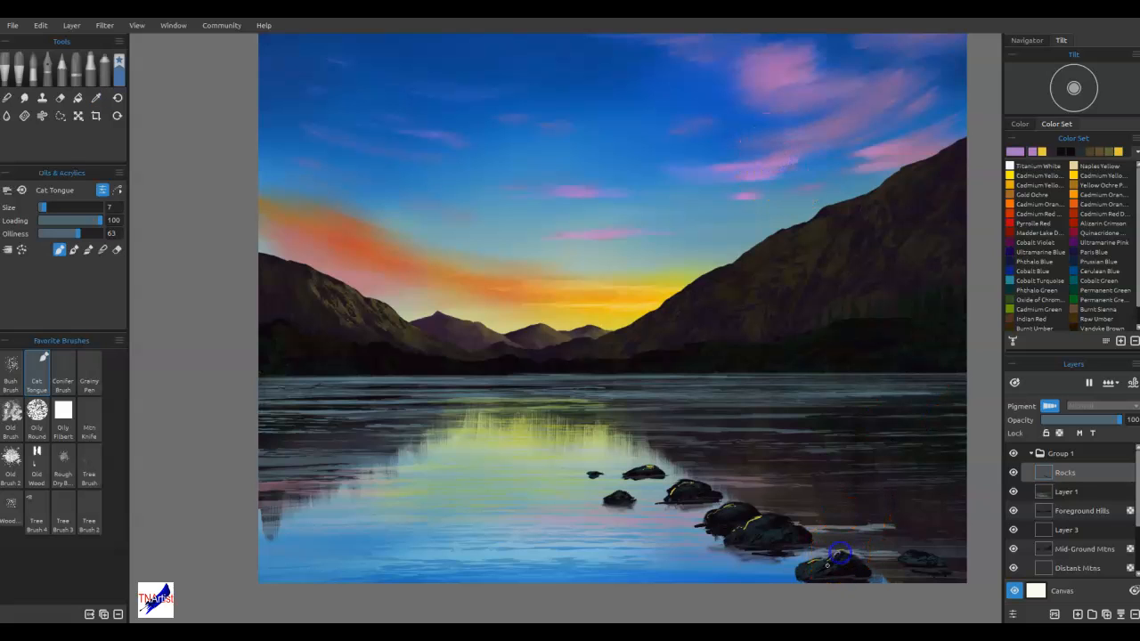
{"action": "left_click_drag", "start_coordinate": [912, 555], "coordinate": [902, 558]}
{"action": "left_click_drag", "start_coordinate": [763, 518], "coordinate": [777, 522]}
{"action": "left_click", "coordinate": [703, 194], "text": "alt"}
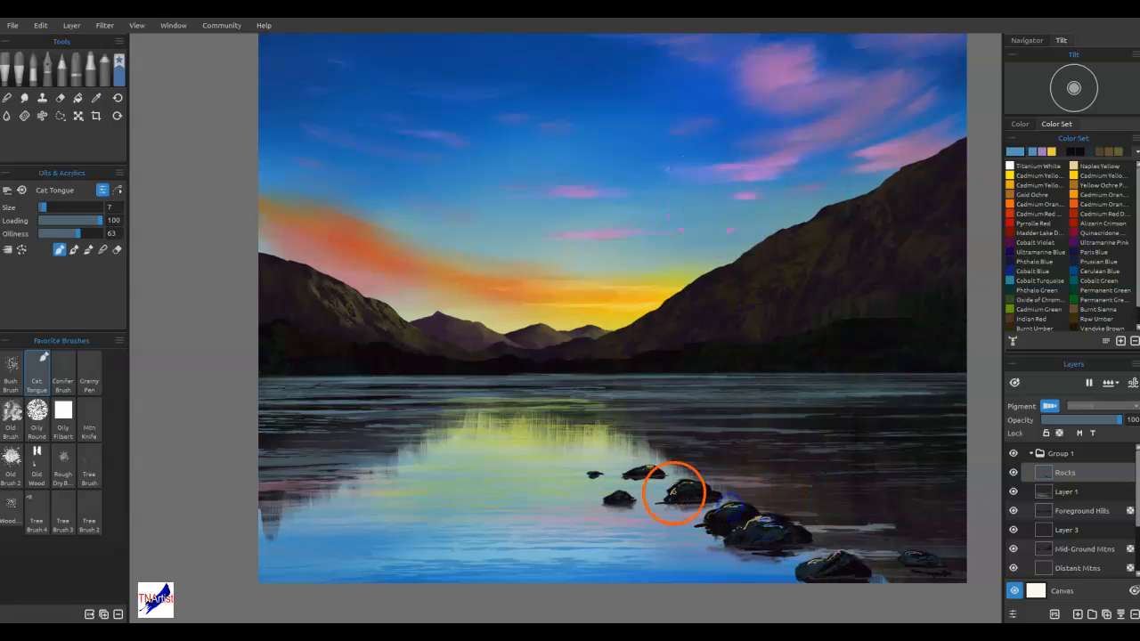
{"action": "mouse_move", "coordinate": [634, 468]}
{"action": "left_mouse_down"}
{"action": "mouse_move", "coordinate": [650, 471]}
{"action": "mouse_move", "coordinate": [622, 497]}
{"action": "mouse_move", "coordinate": [599, 475]}
{"action": "left_mouse_up"}
Blend the colored highlights into the rock surfaces with the size 7 Cat Tongue in blend mode
{"action": "key", "text": "n"}
{"action": "left_click_drag", "start_coordinate": [764, 527], "coordinate": [785, 527]}
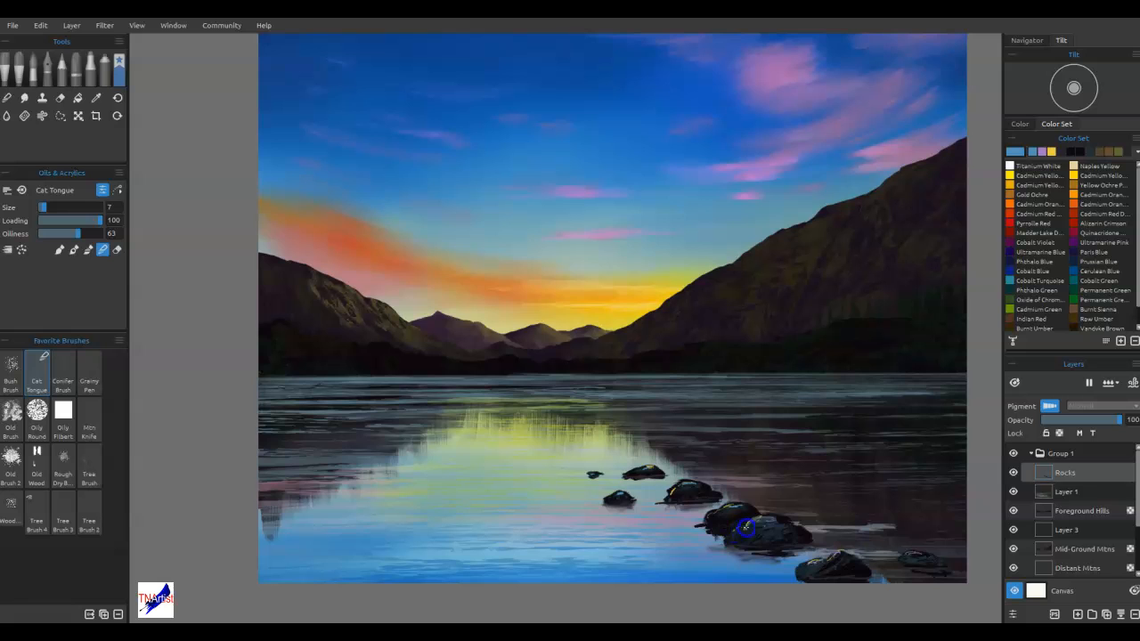
{"action": "left_click_drag", "start_coordinate": [818, 566], "coordinate": [822, 564]}
{"action": "left_click_drag", "start_coordinate": [921, 558], "coordinate": [912, 554]}
{"action": "left_click_drag", "start_coordinate": [730, 513], "coordinate": [727, 509]}
{"action": "left_click_drag", "start_coordinate": [689, 475], "coordinate": [685, 482]}
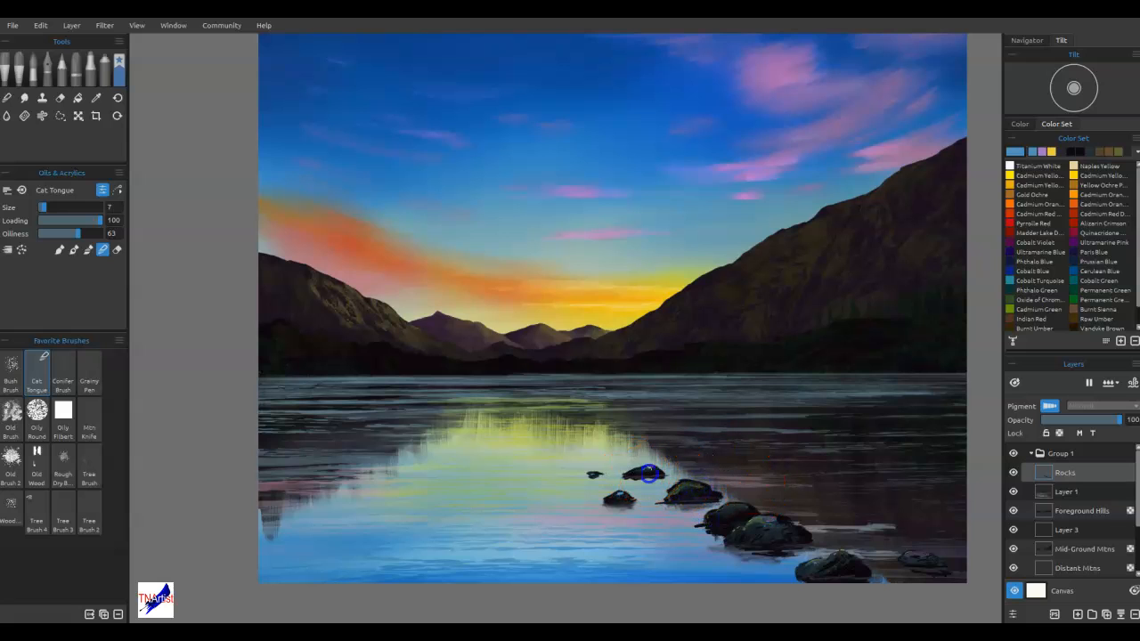
{"action": "mouse_move", "coordinate": [585, 499]}
{"action": "left_mouse_down"}
{"action": "mouse_move", "coordinate": [616, 504]}
{"action": "mouse_move", "coordinate": [619, 494]}
{"action": "left_mouse_up"}
Soften the rocks' waterline edges and refine the blended highlights on their tops with the Cat Tongue
{"action": "left_click", "coordinate": [898, 455]}
{"action": "left_click_drag", "start_coordinate": [845, 557], "coordinate": [837, 555]}
{"action": "mouse_move", "coordinate": [722, 517]}
{"action": "left_mouse_down"}
{"action": "mouse_move", "coordinate": [785, 525]}
{"action": "mouse_move", "coordinate": [798, 554]}
{"action": "mouse_move", "coordinate": [838, 544]}
{"action": "mouse_move", "coordinate": [956, 574]}
{"action": "mouse_move", "coordinate": [874, 582]}
{"action": "left_mouse_up"}
{"action": "left_click_drag", "start_coordinate": [695, 527], "coordinate": [722, 527]}
{"action": "left_click_drag", "start_coordinate": [664, 505], "coordinate": [674, 505]}
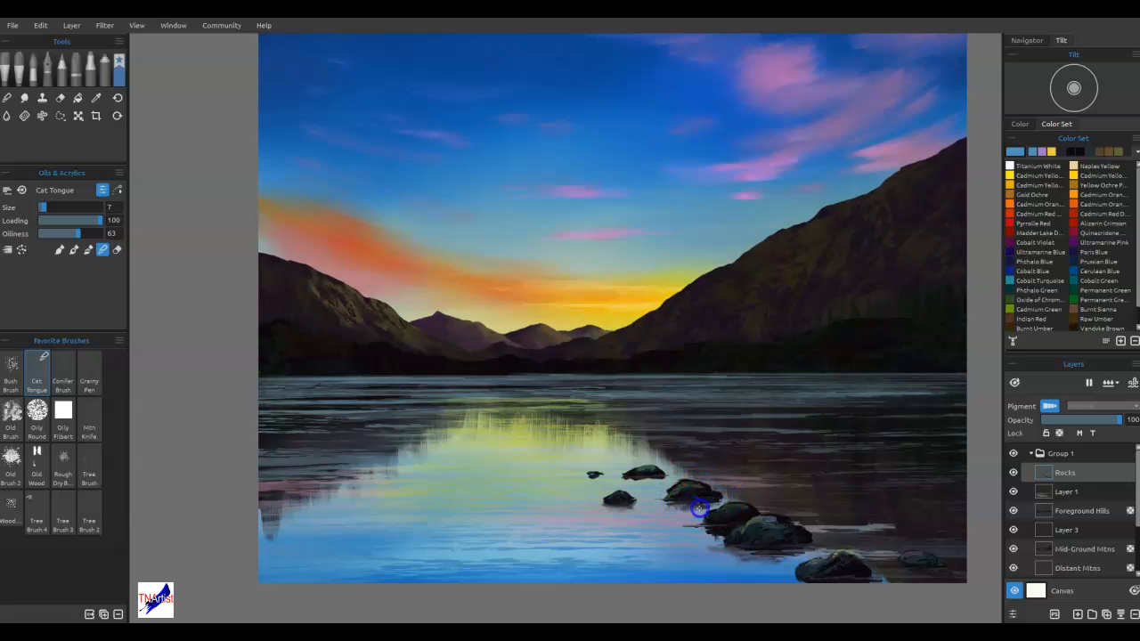
{"action": "mouse_move", "coordinate": [687, 482]}
{"action": "left_mouse_down"}
{"action": "mouse_move", "coordinate": [680, 494]}
{"action": "mouse_move", "coordinate": [642, 475]}
{"action": "mouse_move", "coordinate": [651, 471]}
{"action": "left_mouse_up"}
{"action": "mouse_move", "coordinate": [839, 555]}
{"action": "left_mouse_down"}
{"action": "mouse_move", "coordinate": [852, 556]}
{"action": "mouse_move", "coordinate": [807, 573]}
{"action": "mouse_move", "coordinate": [829, 563]}
{"action": "mouse_move", "coordinate": [871, 572]}
{"action": "left_mouse_up"}
Collapse Group 1 and add two new layers above it
{"action": "left_click", "coordinate": [1054, 457]}
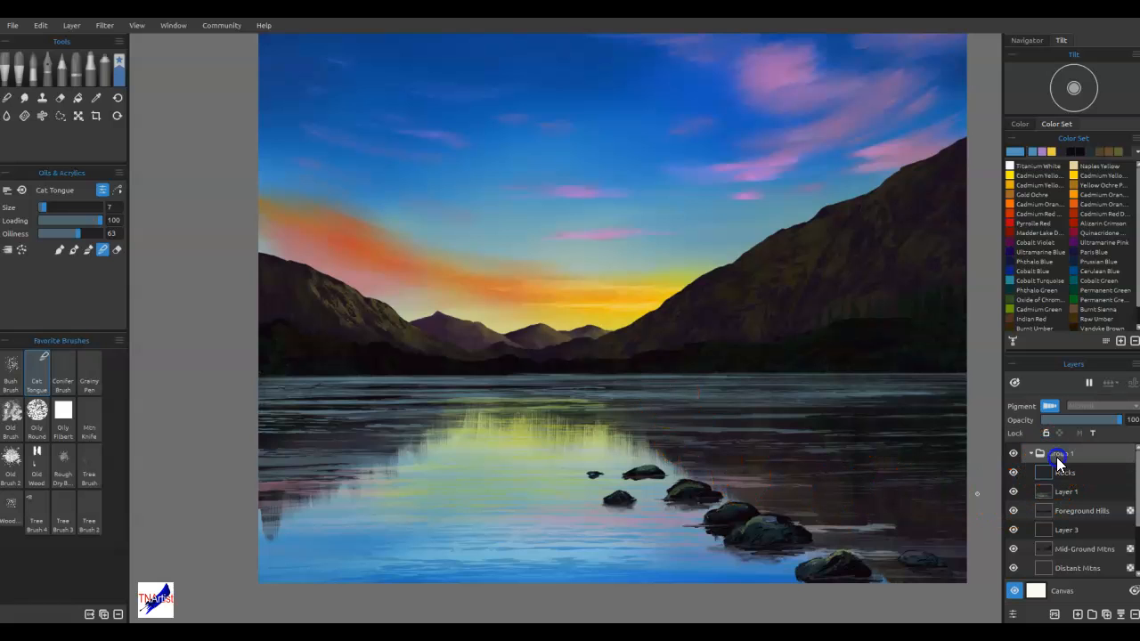
{"action": "left_click", "coordinate": [1031, 454]}
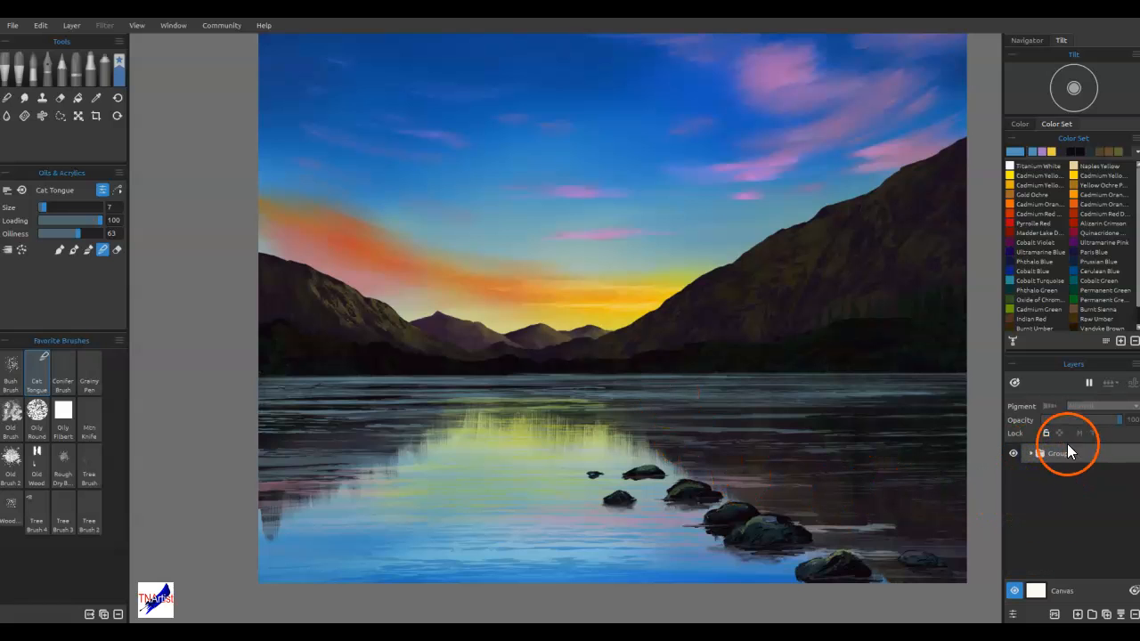
{"action": "left_click", "coordinate": [1078, 615]}
{"action": "left_click_drag", "start_coordinate": [1055, 475], "coordinate": [1060, 450]}
{"action": "left_click", "coordinate": [1032, 473]}
{"action": "left_click", "coordinate": [1078, 593]}
{"action": "left_click", "coordinate": [1079, 614]}
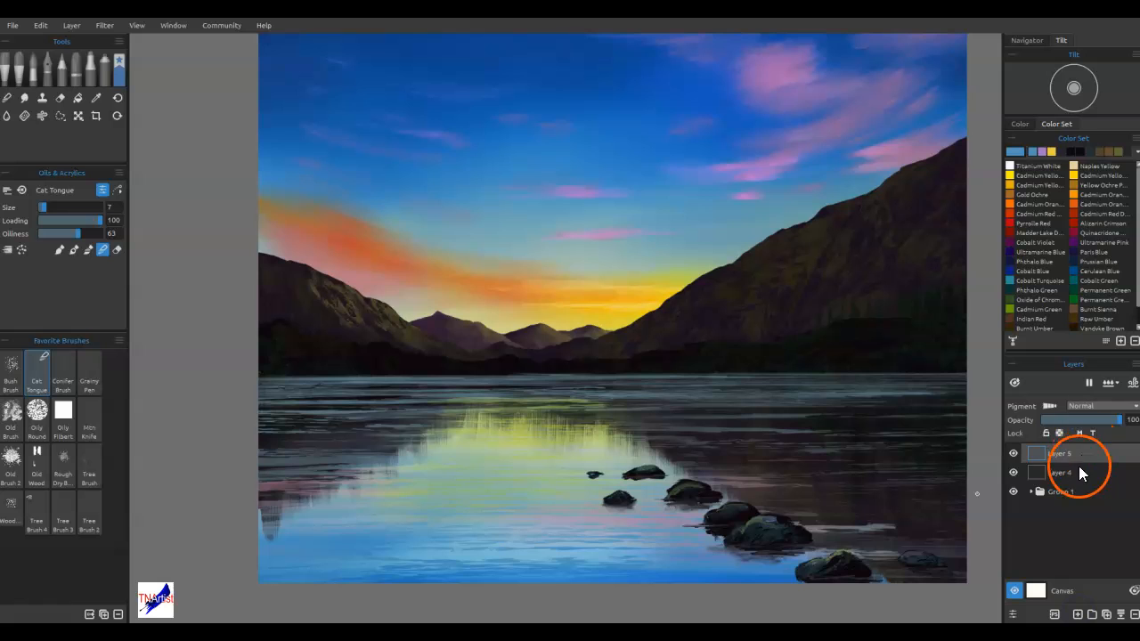
Set Layer 4's blend mode to Overlay and rename the layer "highlights"
{"action": "left_click", "coordinate": [1096, 406]}
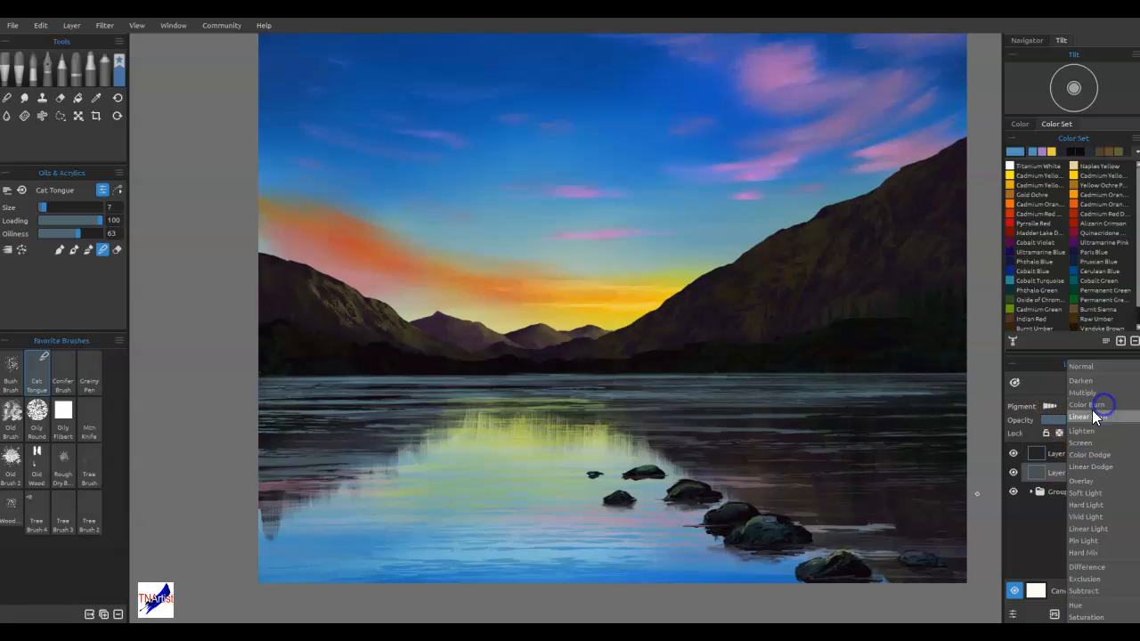
{"action": "left_click", "coordinate": [1097, 481]}
{"action": "left_click", "coordinate": [1057, 469]}
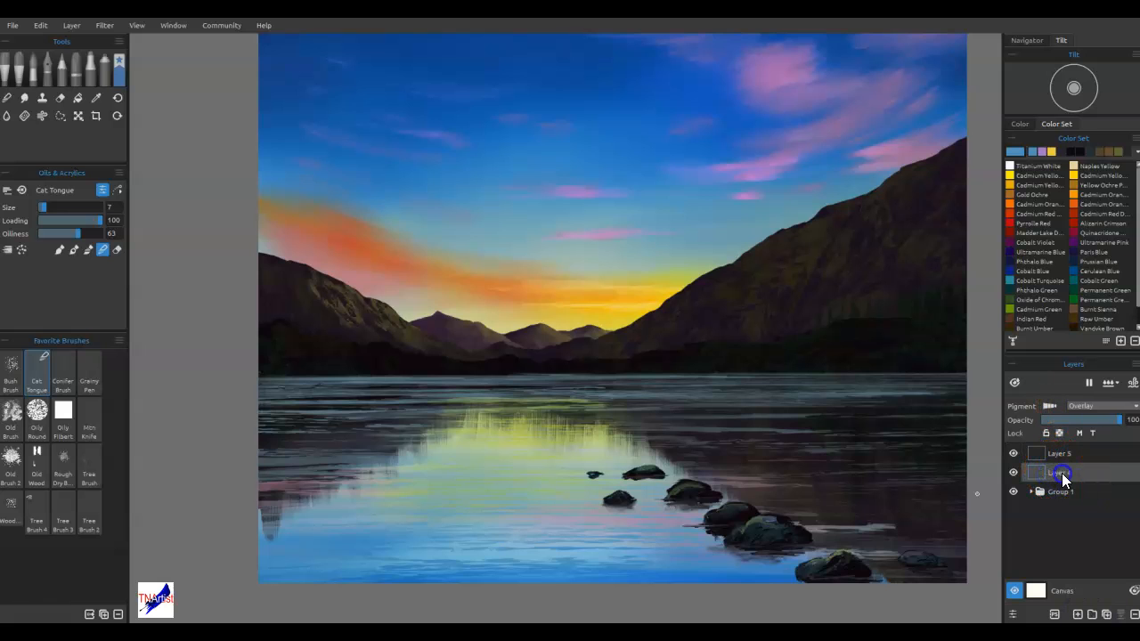
{"action": "double_click", "coordinate": [1061, 473]}
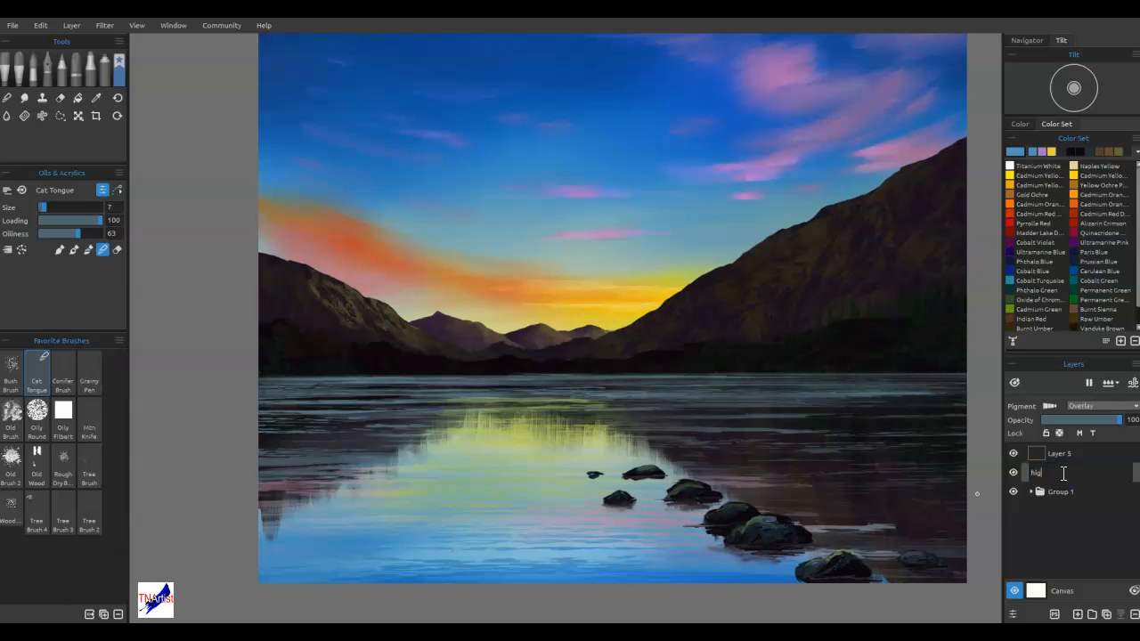
{"action": "type", "text": "highlights"}
{"action": "left_click", "coordinate": [1110, 471]}
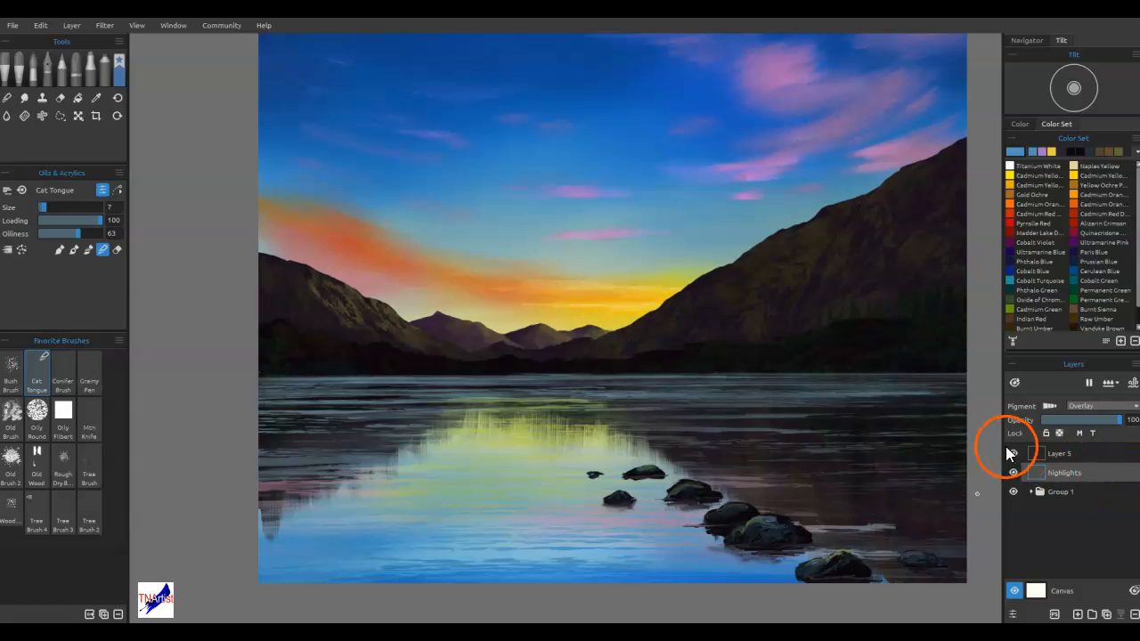
Rename Layer 5 "shadows" and give it a darkening blend mode
{"action": "left_click", "coordinate": [1074, 452]}
{"action": "double_click", "coordinate": [1076, 456]}
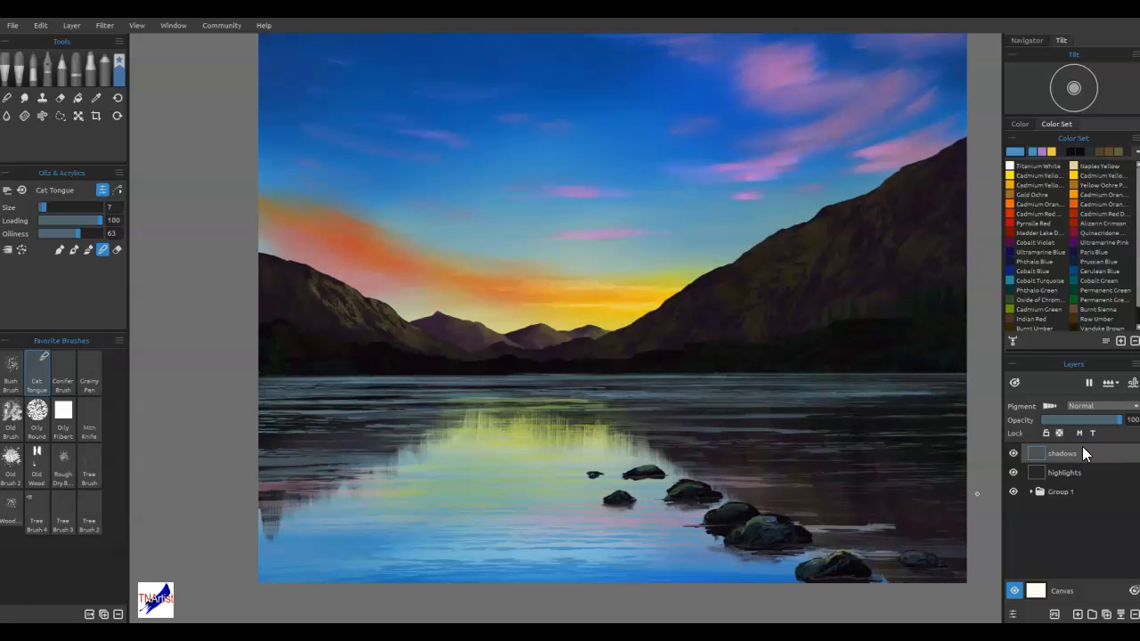
{"action": "left_click", "coordinate": [1081, 407]}
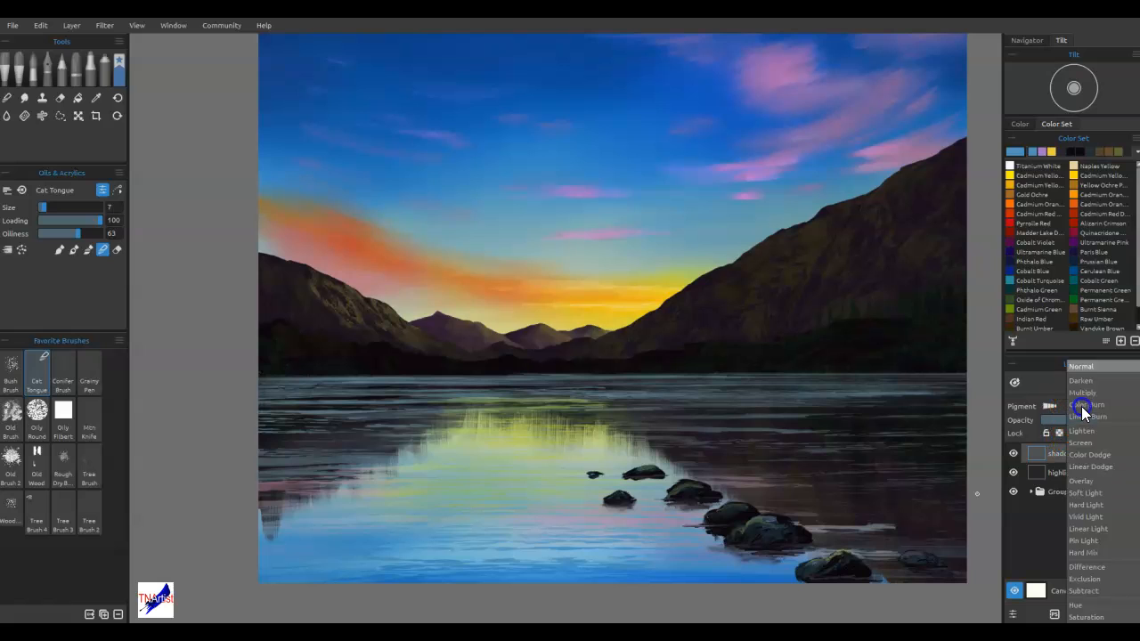
{"action": "left_click", "coordinate": [1084, 387]}
Select the highlights layer, try an enlarged Dry marker near the sunset, and choose Titanium White as the color
{"action": "left_click", "coordinate": [1067, 476]}
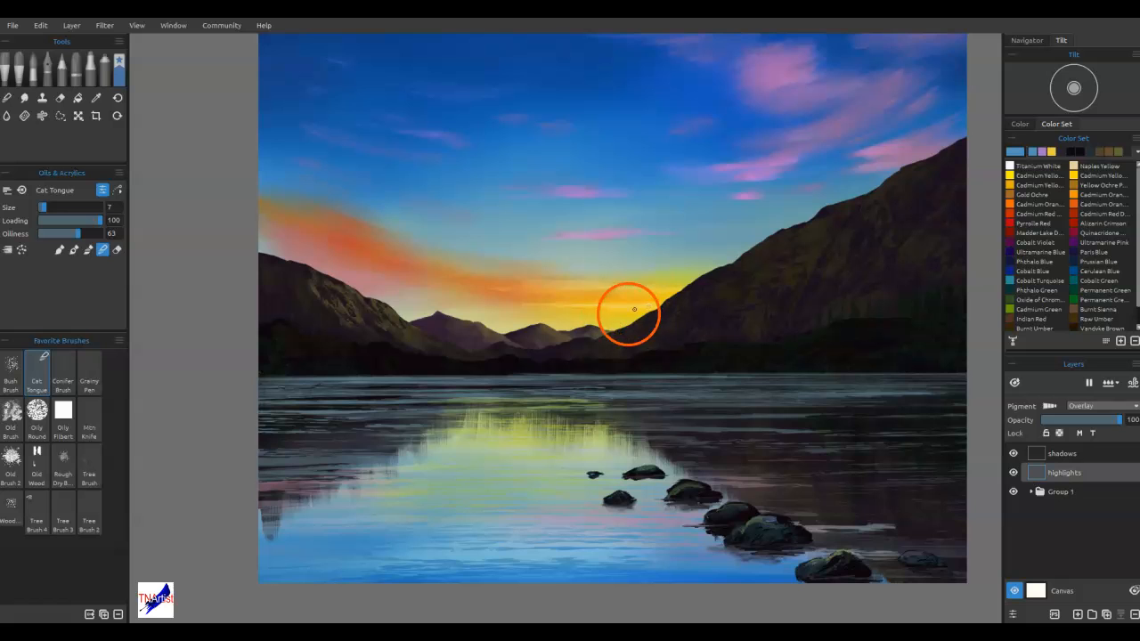
{"action": "left_click", "coordinate": [89, 73]}
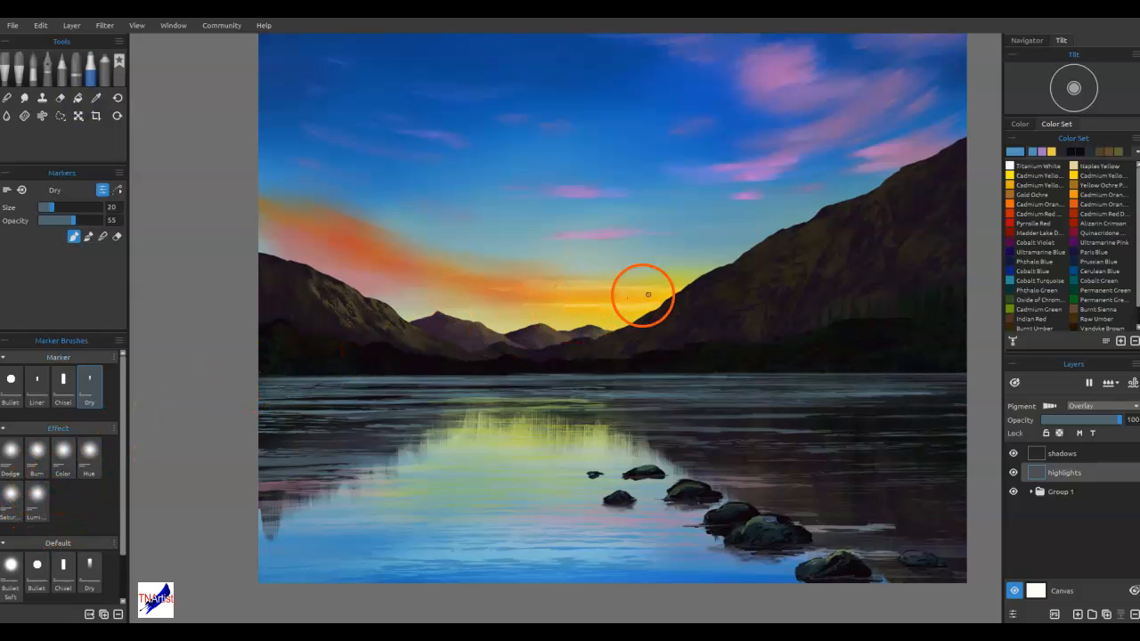
{"action": "key", "text": "bracketright"}
{"action": "mouse_move", "coordinate": [626, 317]}
{"action": "left_mouse_down"}
{"action": "mouse_move", "coordinate": [656, 314]}
{"action": "mouse_move", "coordinate": [642, 321]}
{"action": "left_mouse_up"}
{"action": "left_click", "coordinate": [1052, 167]}
{"action": "key", "text": "b"}
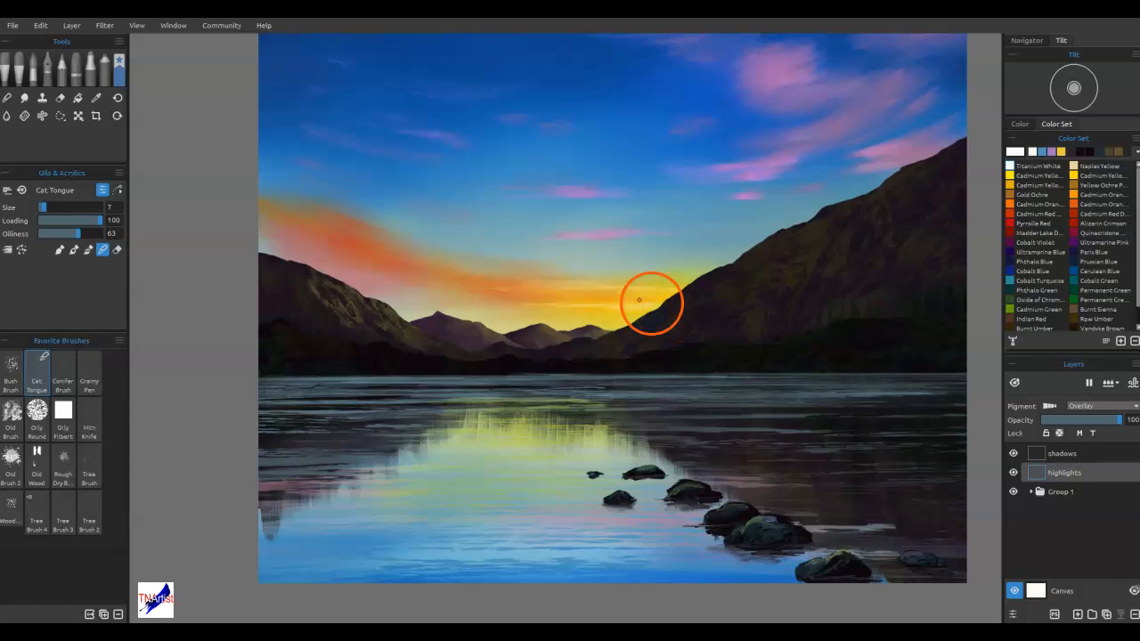
Brighten the sunset glow beside the right mountain with the Luminosity marker at size 50 and opacity 25
{"action": "left_click", "coordinate": [87, 69]}
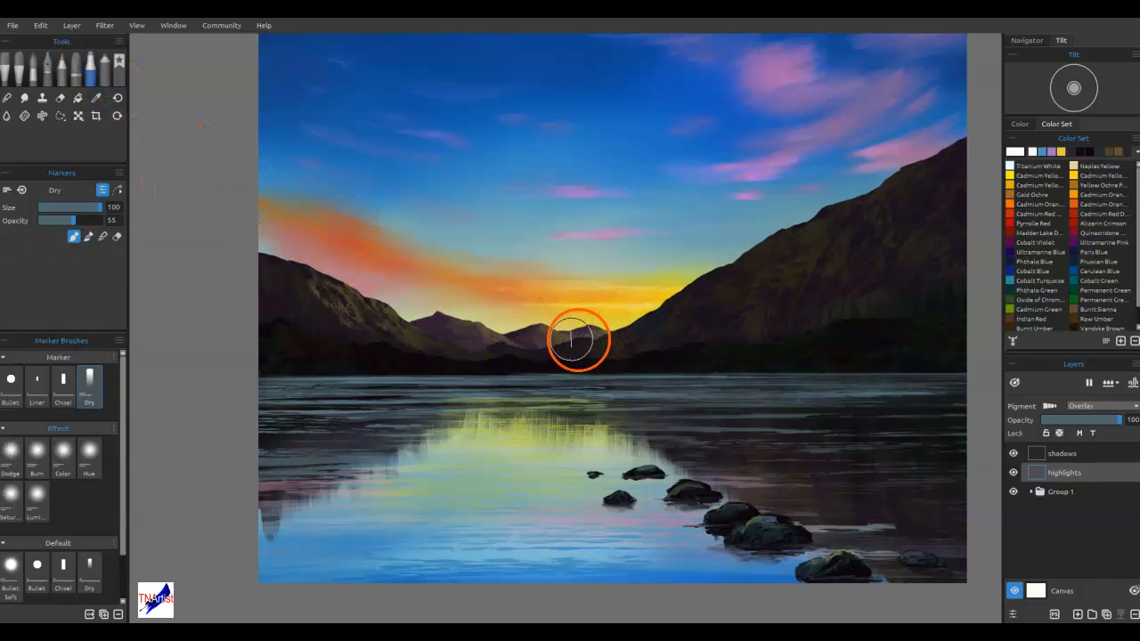
{"action": "left_click", "coordinate": [36, 499]}
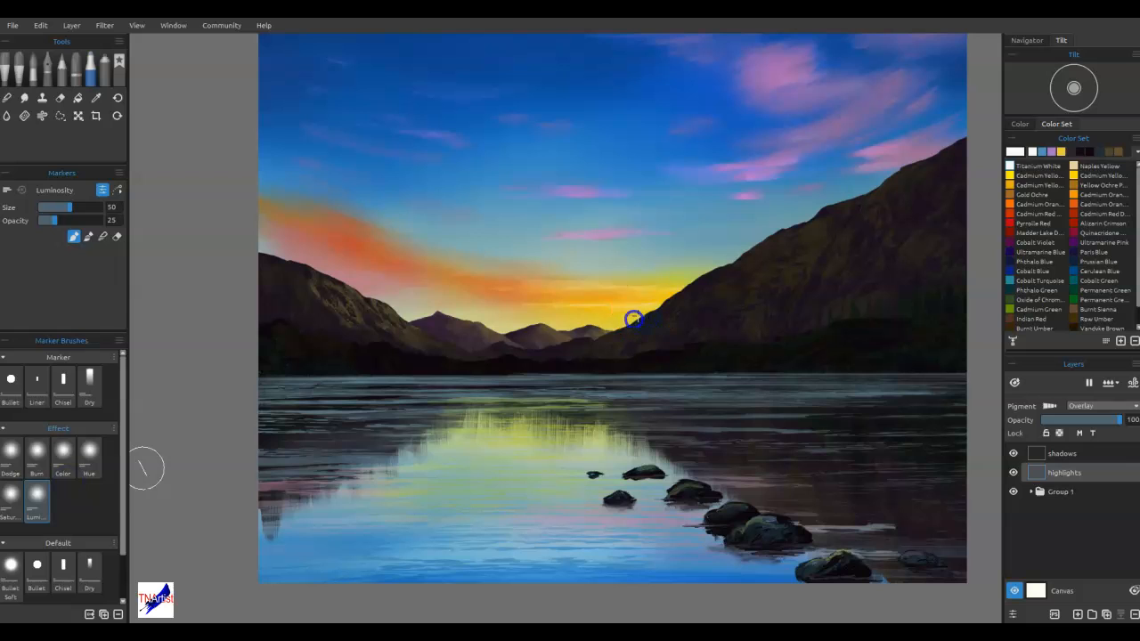
{"action": "mouse_move", "coordinate": [652, 322]}
{"action": "left_mouse_down"}
{"action": "mouse_move", "coordinate": [658, 308]}
{"action": "mouse_move", "coordinate": [632, 336]}
{"action": "left_mouse_up"}
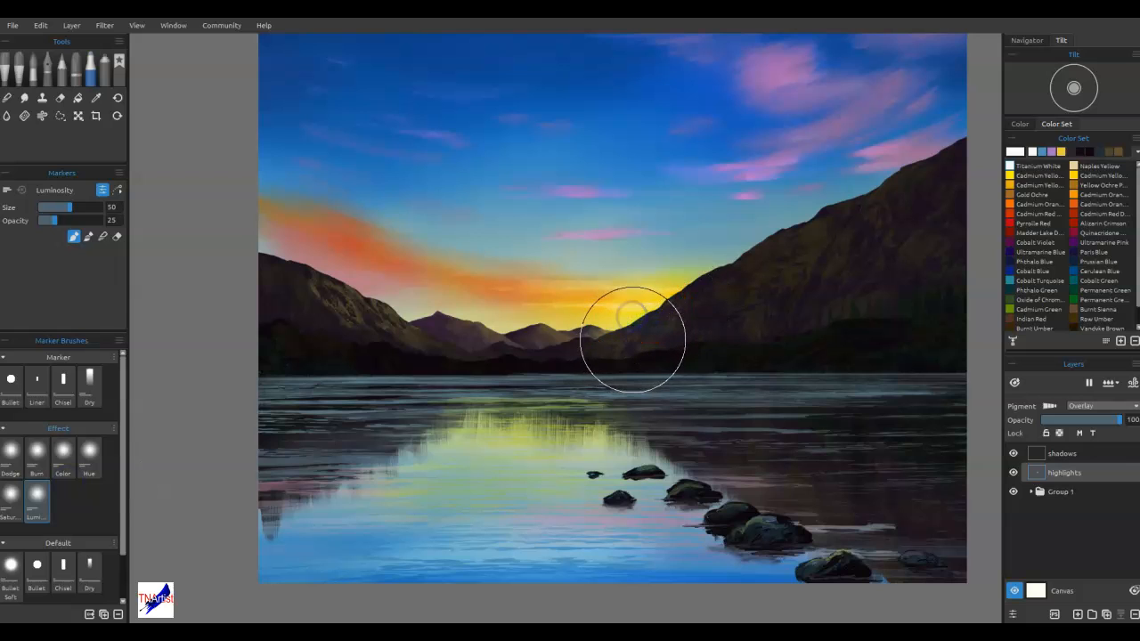
Paint faint light rays from the sunset across the sky with the Spray airbrush at size 35 and opacity 30
{"action": "left_click", "coordinate": [104, 67]}
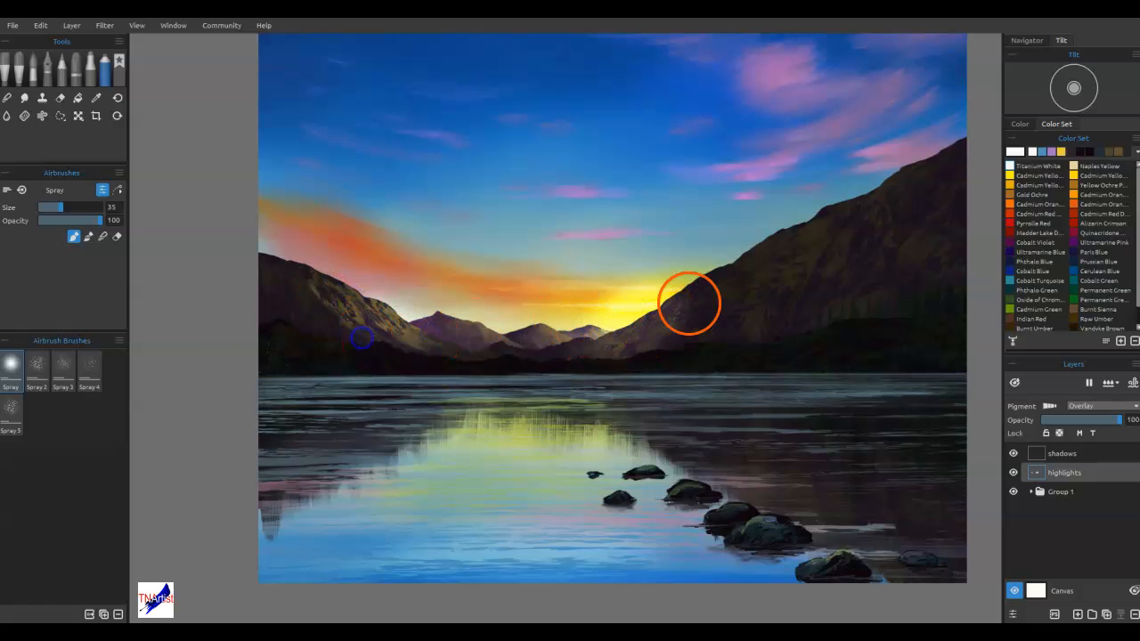
{"action": "left_click_drag", "start_coordinate": [749, 244], "coordinate": [906, 64]}
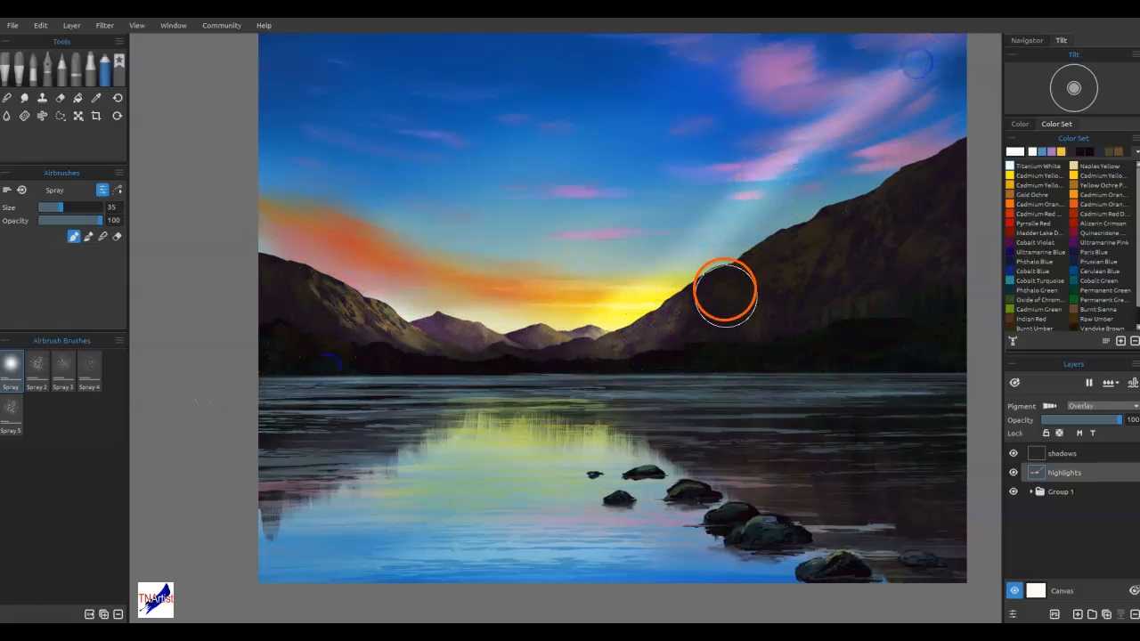
{"action": "key", "text": "ctrl+z"}
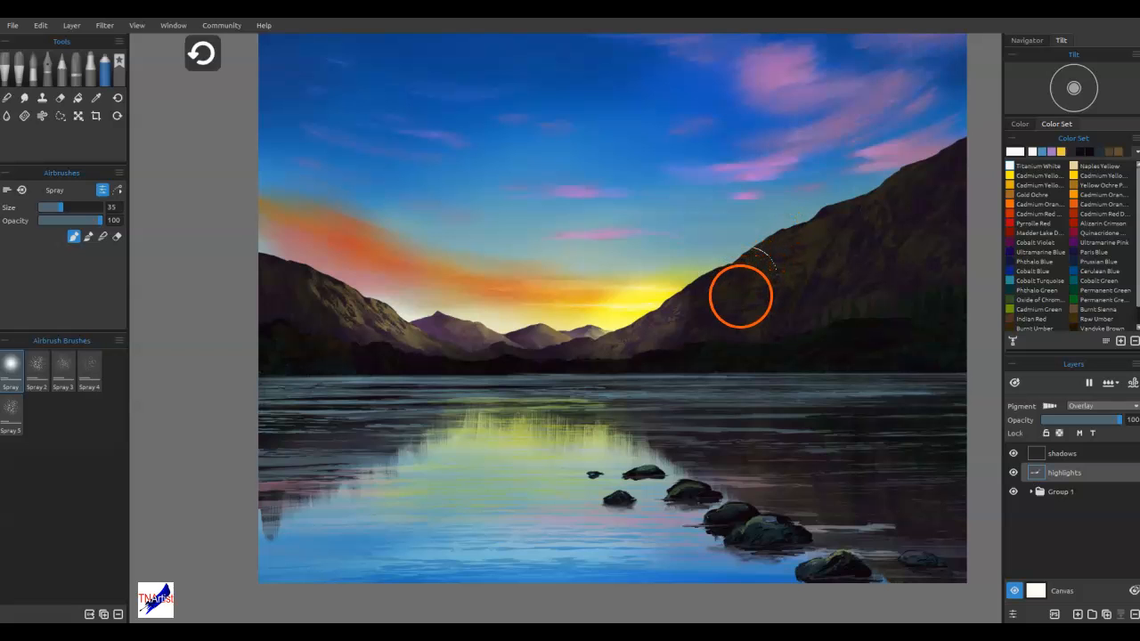
{"action": "left_click", "coordinate": [57, 220]}
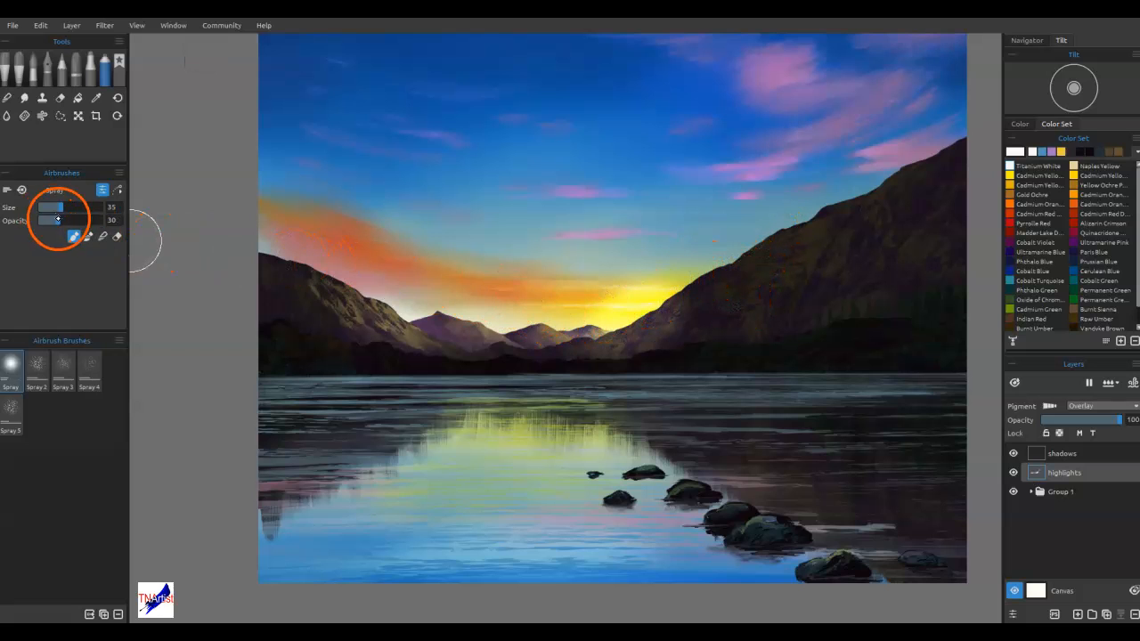
{"action": "left_click_drag", "start_coordinate": [636, 299], "coordinate": [883, 81]}
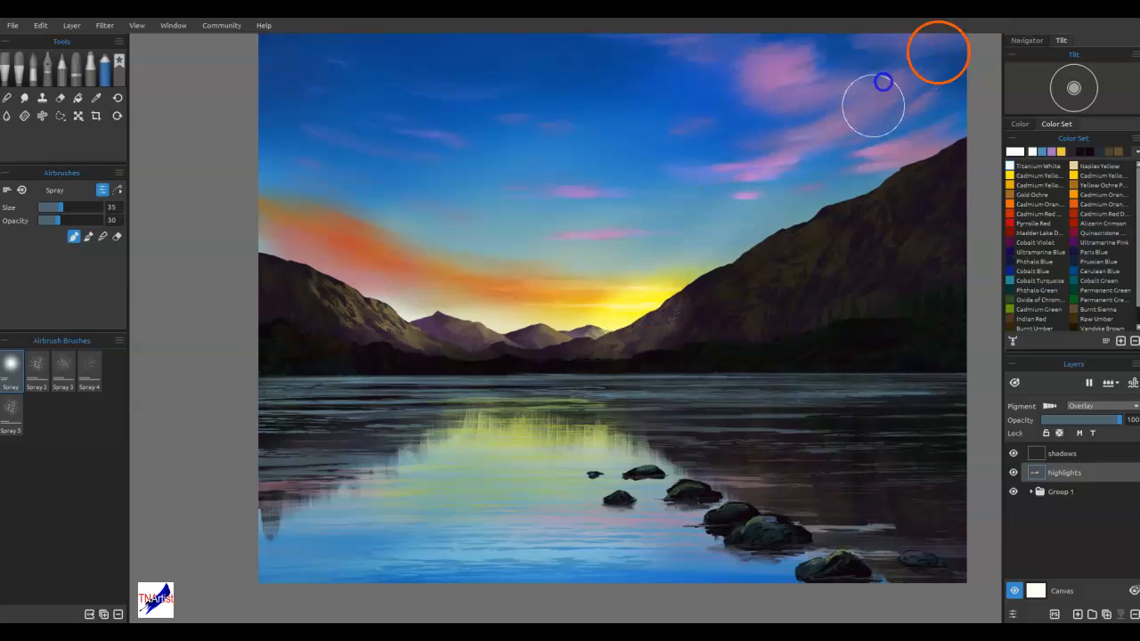
{"action": "mouse_move", "coordinate": [639, 301]}
{"action": "left_mouse_down"}
{"action": "mouse_move", "coordinate": [671, 199]}
{"action": "mouse_move", "coordinate": [660, 133]}
{"action": "mouse_move", "coordinate": [633, 228]}
{"action": "mouse_move", "coordinate": [561, 155]}
{"action": "left_mouse_up"}
{"action": "mouse_move", "coordinate": [643, 281]}
{"action": "left_mouse_down"}
{"action": "mouse_move", "coordinate": [583, 196]}
{"action": "mouse_move", "coordinate": [552, 193]}
{"action": "mouse_move", "coordinate": [454, 130]}
{"action": "mouse_move", "coordinate": [543, 248]}
{"action": "left_mouse_up"}
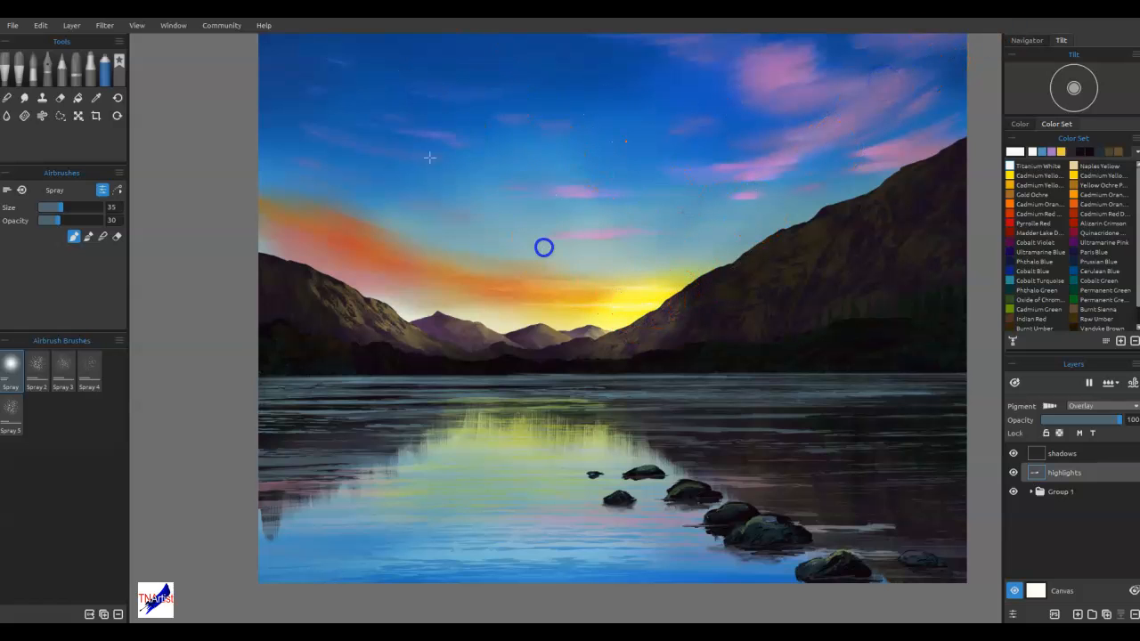
{"action": "left_click_drag", "start_coordinate": [592, 299], "coordinate": [492, 267]}
{"action": "left_click_drag", "start_coordinate": [638, 302], "coordinate": [407, 242]}
{"action": "left_click_drag", "start_coordinate": [266, 204], "coordinate": [336, 258]}
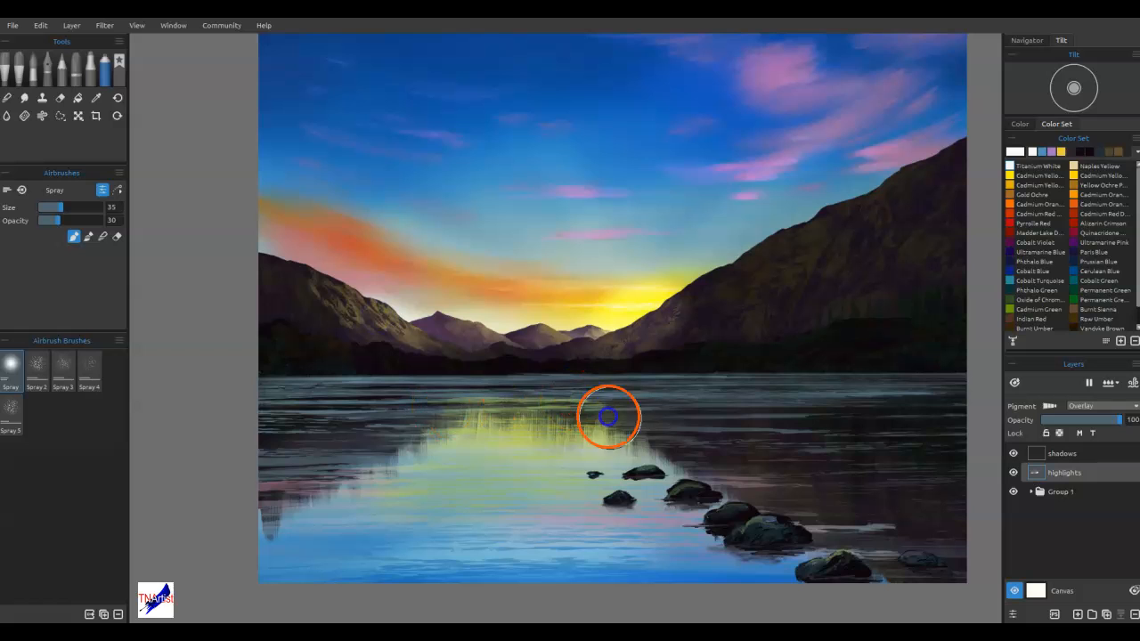
Brighten the sunset reflection on the lake with the same white Spray airbrush
{"action": "mouse_move", "coordinate": [428, 464]}
{"action": "left_mouse_down"}
{"action": "mouse_move", "coordinate": [520, 469]}
{"action": "mouse_move", "coordinate": [491, 526]}
{"action": "mouse_move", "coordinate": [552, 530]}
{"action": "left_mouse_up"}
{"action": "mouse_move", "coordinate": [485, 394]}
{"action": "left_mouse_down"}
{"action": "mouse_move", "coordinate": [554, 387]}
{"action": "mouse_move", "coordinate": [409, 486]}
{"action": "left_mouse_up"}
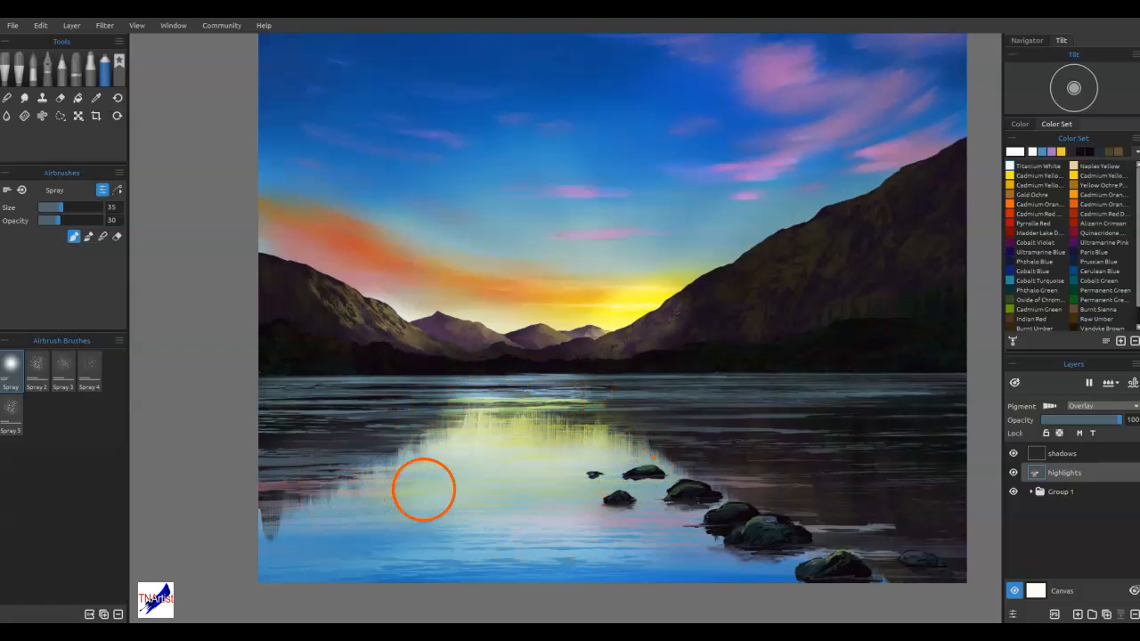
{"action": "left_click_drag", "start_coordinate": [767, 68], "coordinate": [793, 79]}
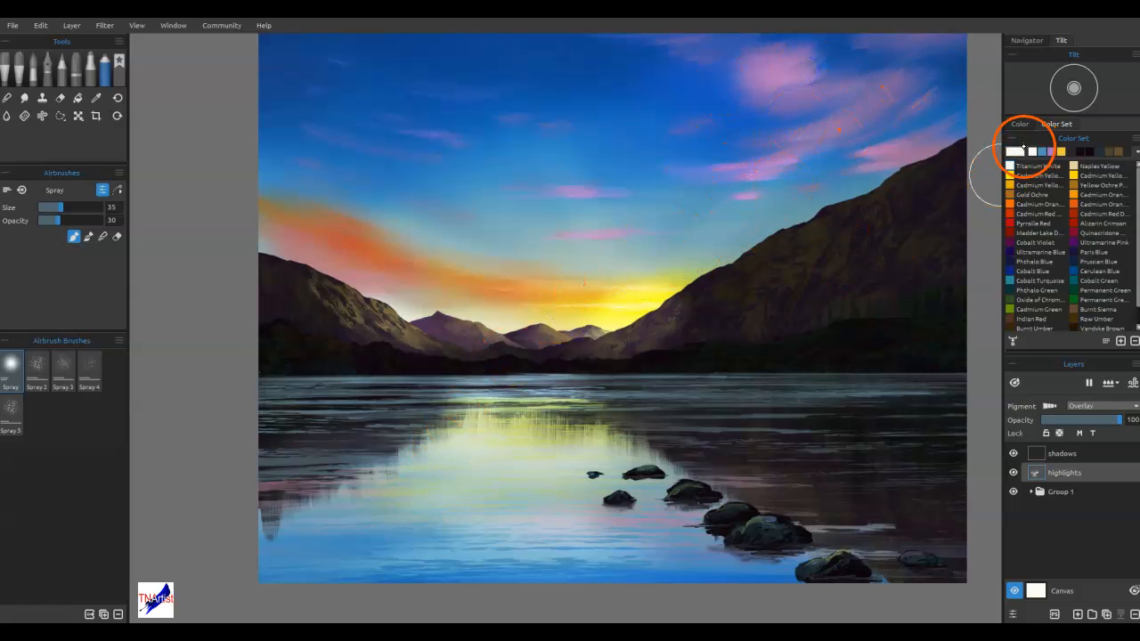
{"action": "left_click", "coordinate": [1019, 151]}
{"action": "left_click", "coordinate": [650, 418]}
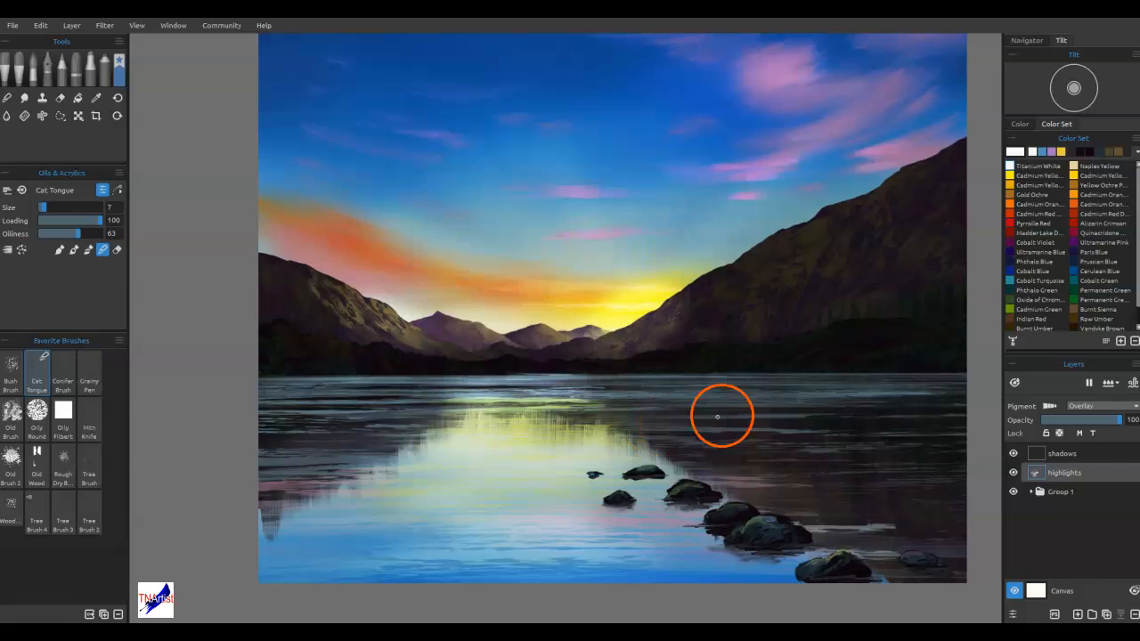
Expand Group 1 and load the Mid-Ground Mtns layer's outline as a selection, keeping the highlights layer active
{"action": "left_click", "coordinate": [1033, 491]}
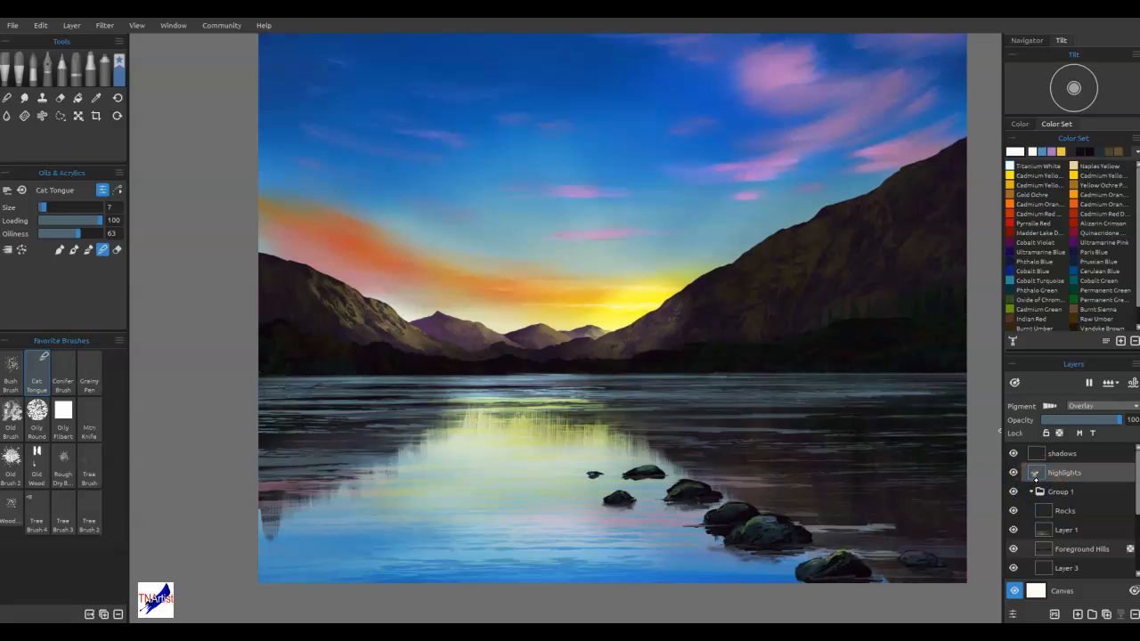
{"action": "scroll", "coordinate": [1073, 545], "scroll_direction": "down", "scroll_amount": 3}
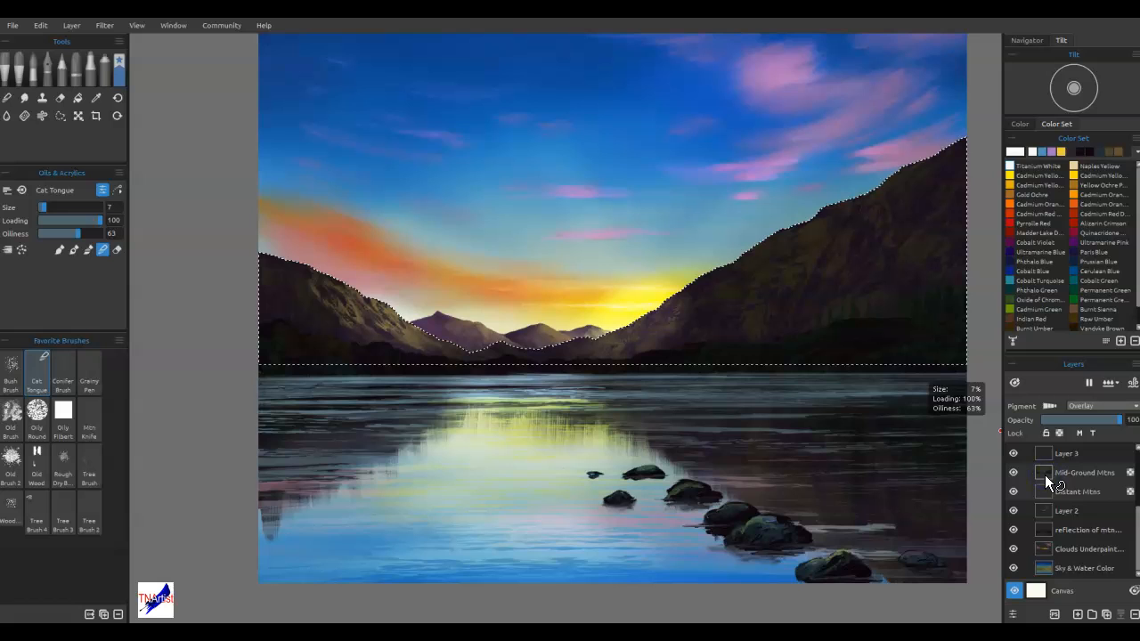
{"action": "scroll", "coordinate": [1078, 481], "scroll_direction": "up", "scroll_amount": 3}
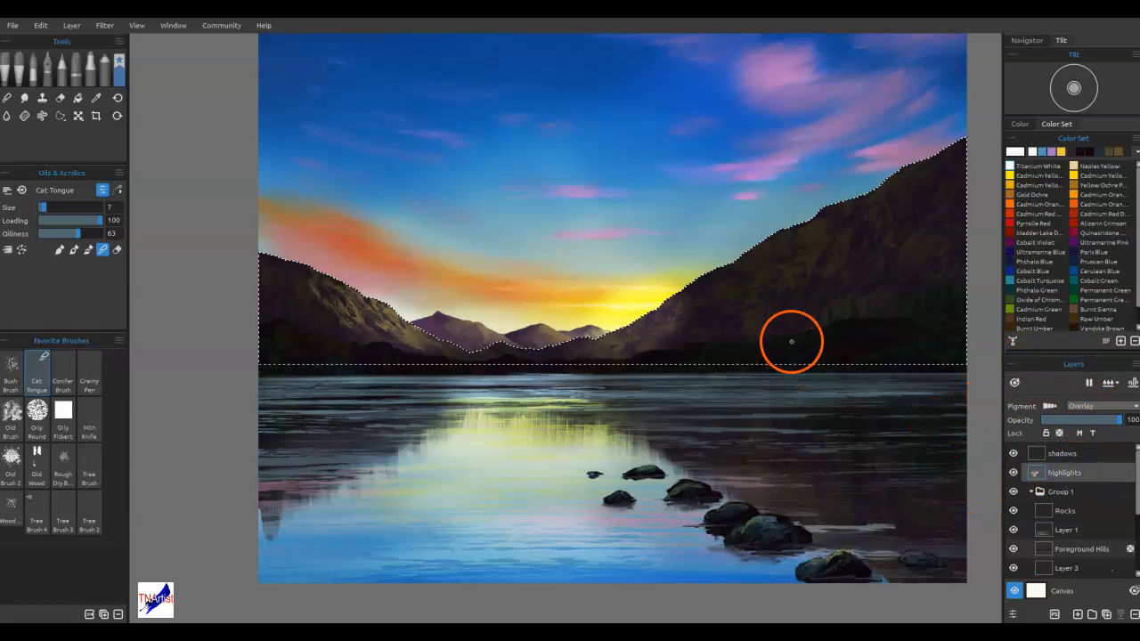
Erase the glow covering the selected mountains with the Round Soft eraser at size 50, and remove the selection
{"action": "key", "text": "e"}
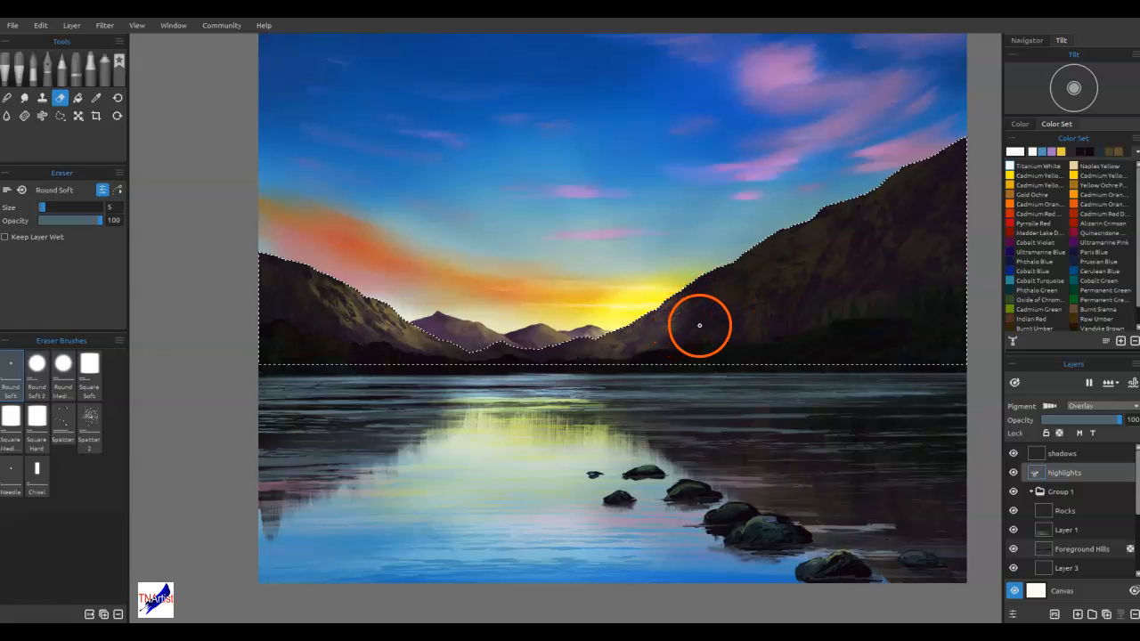
{"action": "key", "text": "bracketright"}
{"action": "key", "text": "bracketright"}
{"action": "key", "text": "bracketright"}
{"action": "key", "text": "bracketright"}
{"action": "key", "text": "bracketright"}
{"action": "key", "text": "bracketright"}
{"action": "key", "text": "bracketright"}
{"action": "key", "text": "bracketright"}
{"action": "key", "text": "bracketright"}
{"action": "left_click_drag", "start_coordinate": [654, 344], "coordinate": [705, 300]}
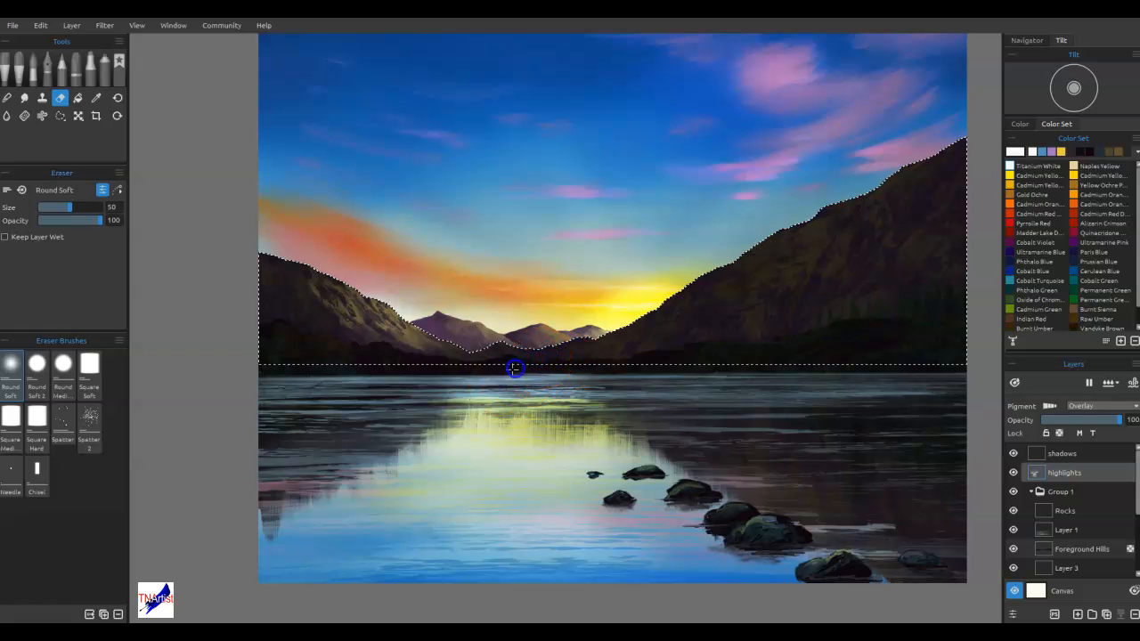
{"action": "mouse_move", "coordinate": [709, 335]}
{"action": "left_mouse_down"}
{"action": "mouse_move", "coordinate": [896, 199]}
{"action": "mouse_move", "coordinate": [885, 256]}
{"action": "left_mouse_up"}
{"action": "mouse_move", "coordinate": [944, 314]}
{"action": "left_mouse_down"}
{"action": "mouse_move", "coordinate": [889, 330]}
{"action": "mouse_move", "coordinate": [746, 325]}
{"action": "left_mouse_up"}
{"action": "left_click_drag", "start_coordinate": [600, 356], "coordinate": [534, 370]}
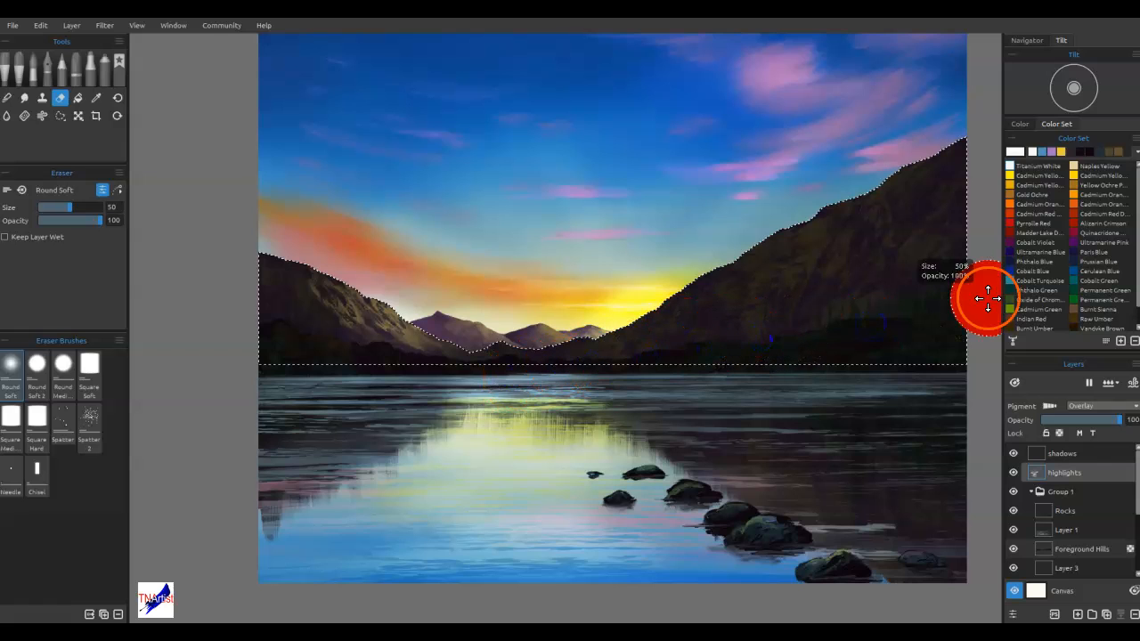
{"action": "key", "text": "ctrl+d"}
{"action": "left_click_drag", "start_coordinate": [880, 314], "coordinate": [880, 313]}
{"action": "mouse_move", "coordinate": [431, 328]}
{"action": "left_mouse_down"}
{"action": "mouse_move", "coordinate": [376, 318]}
{"action": "mouse_move", "coordinate": [537, 331]}
{"action": "mouse_move", "coordinate": [664, 309]}
{"action": "mouse_move", "coordinate": [675, 326]}
{"action": "mouse_move", "coordinate": [734, 328]}
{"action": "mouse_move", "coordinate": [777, 294]}
{"action": "mouse_move", "coordinate": [855, 356]}
{"action": "mouse_move", "coordinate": [636, 428]}
{"action": "mouse_move", "coordinate": [716, 404]}
{"action": "left_mouse_up"}
Load Layer 1's water streaks as a selection, keep the highlights layer active, and invert the selection
{"action": "left_click", "coordinate": [1080, 518]}
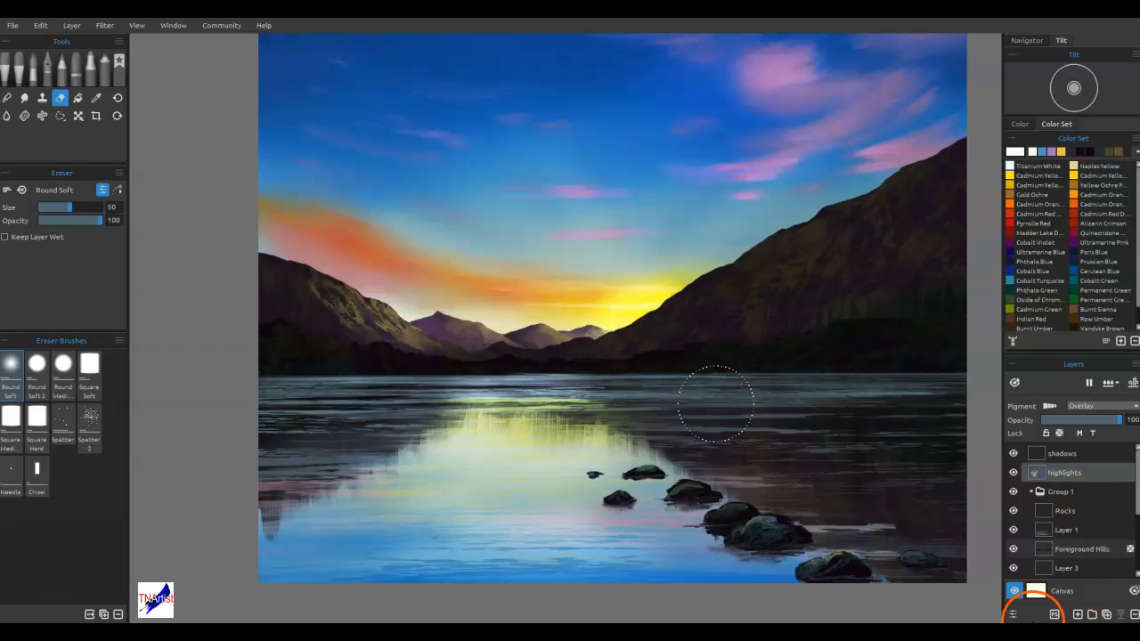
{"action": "left_click", "coordinate": [1044, 532], "text": "ctrl"}
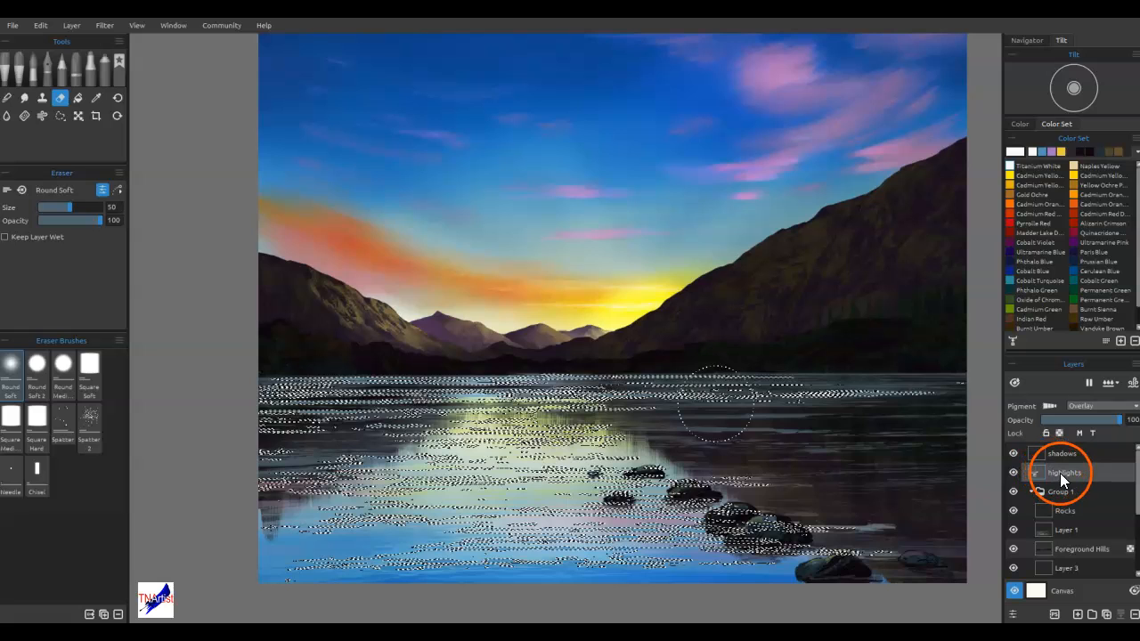
{"action": "left_click", "coordinate": [1037, 473]}
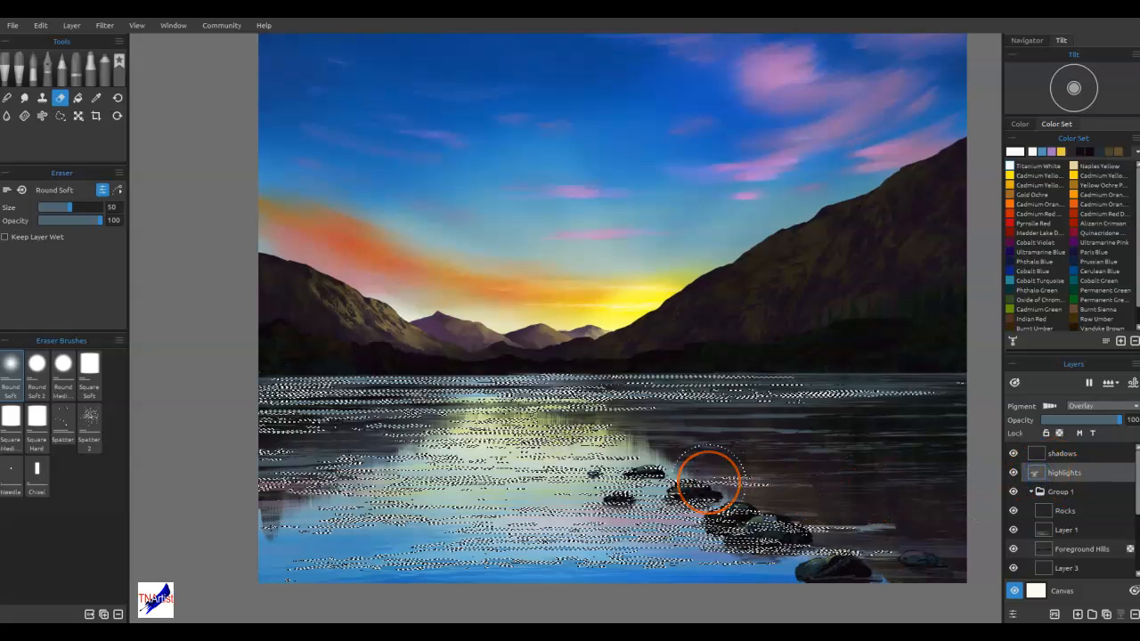
{"action": "key", "text": "ctrl+shift+i"}
Erase the airbrushed glow between the water streaks across the lake, and remove the selection
{"action": "mouse_move", "coordinate": [627, 429]}
{"action": "left_mouse_down"}
{"action": "mouse_move", "coordinate": [520, 430]}
{"action": "mouse_move", "coordinate": [645, 417]}
{"action": "mouse_move", "coordinate": [538, 421]}
{"action": "mouse_move", "coordinate": [517, 468]}
{"action": "mouse_move", "coordinate": [827, 498]}
{"action": "mouse_move", "coordinate": [635, 533]}
{"action": "mouse_move", "coordinate": [469, 583]}
{"action": "left_mouse_up"}
{"action": "mouse_move", "coordinate": [843, 527]}
{"action": "left_mouse_down"}
{"action": "mouse_move", "coordinate": [504, 413]}
{"action": "mouse_move", "coordinate": [970, 397]}
{"action": "mouse_move", "coordinate": [629, 432]}
{"action": "mouse_move", "coordinate": [242, 429]}
{"action": "left_mouse_up"}
{"action": "left_click_drag", "start_coordinate": [346, 461], "coordinate": [177, 526]}
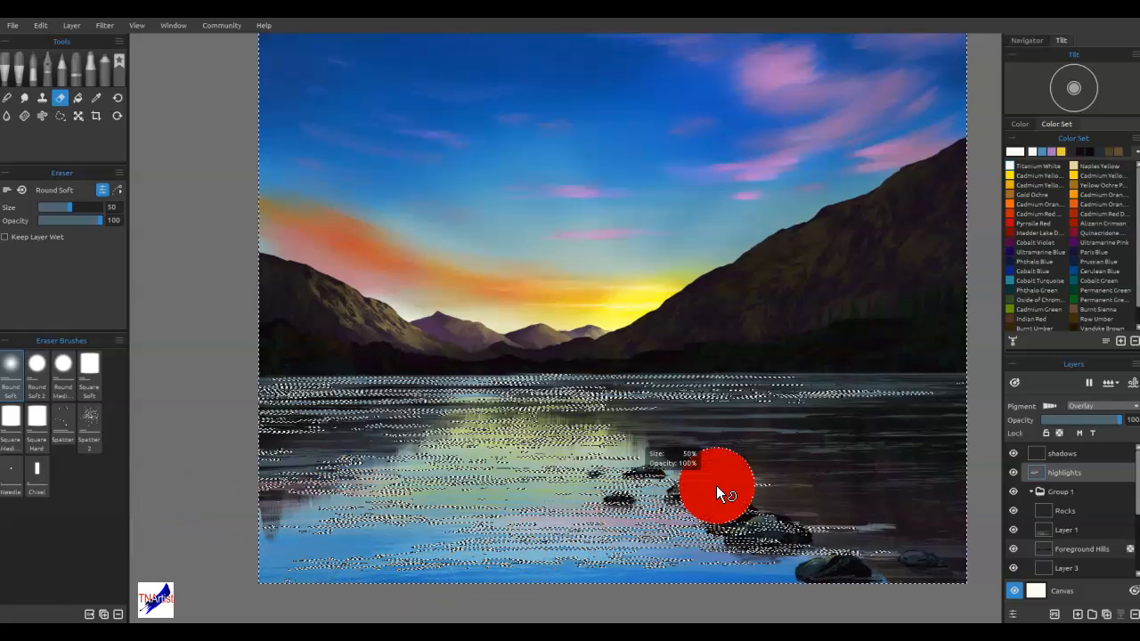
{"action": "key", "text": "ctrl+d"}
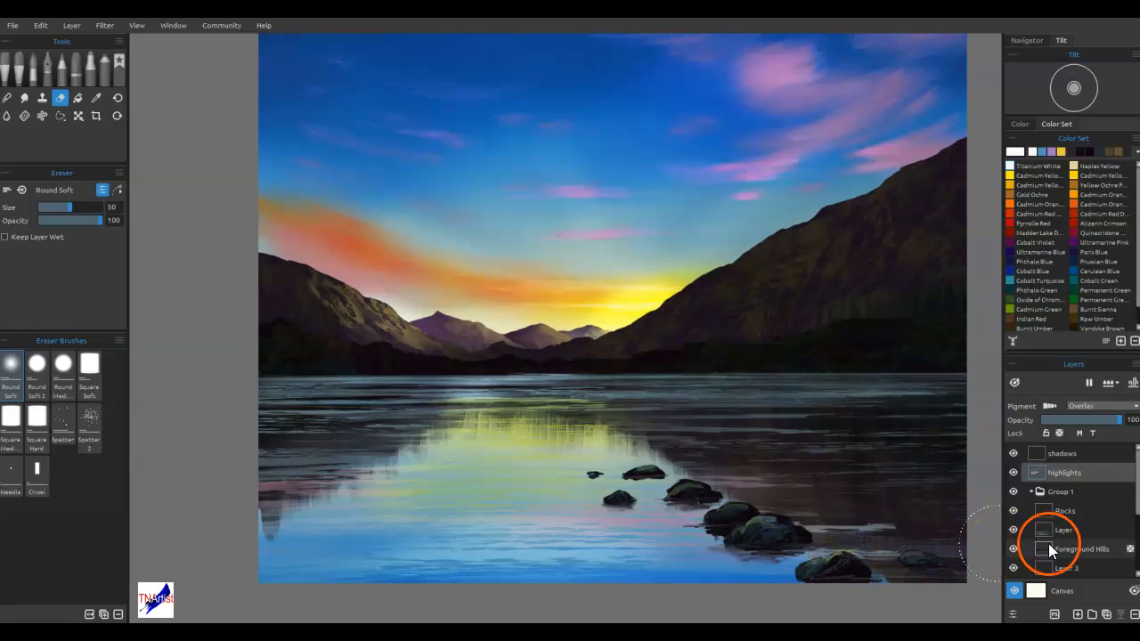
Add a new layer directly above the Clouds Underpainting layer
{"action": "scroll", "coordinate": [1075, 550], "scroll_direction": "down", "scroll_amount": 5}
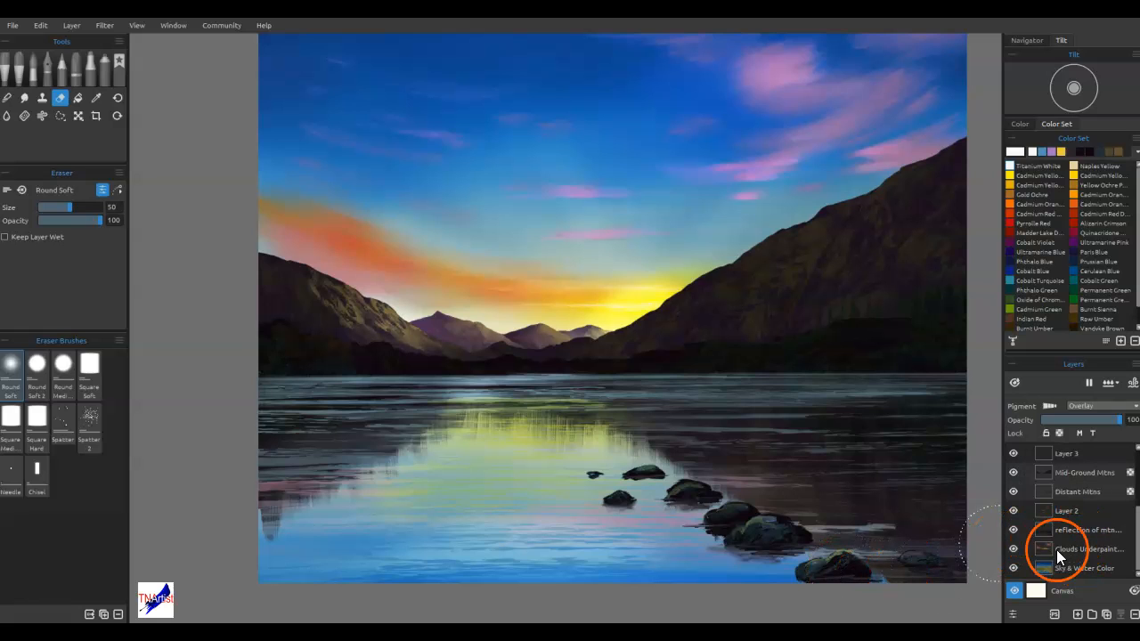
{"action": "left_click", "coordinate": [1061, 549]}
{"action": "left_click", "coordinate": [1079, 614]}
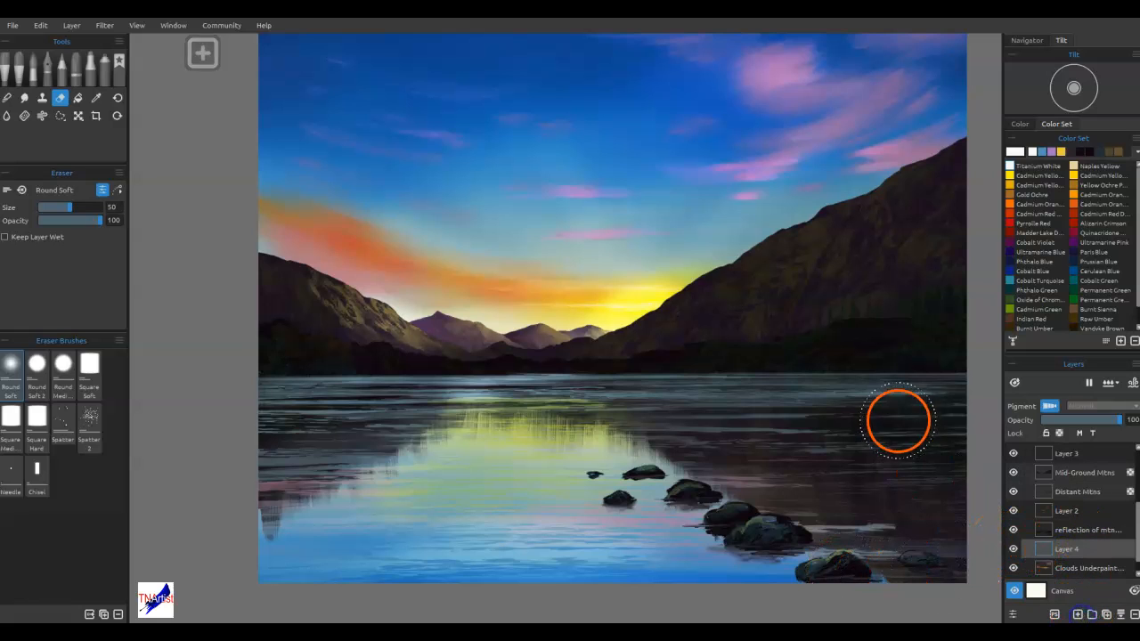
Spray a white sun glow beside the right mountain's slope and soften it with the Soft blend brush at size 60
{"action": "left_click", "coordinate": [99, 67]}
{"action": "left_click", "coordinate": [94, 364]}
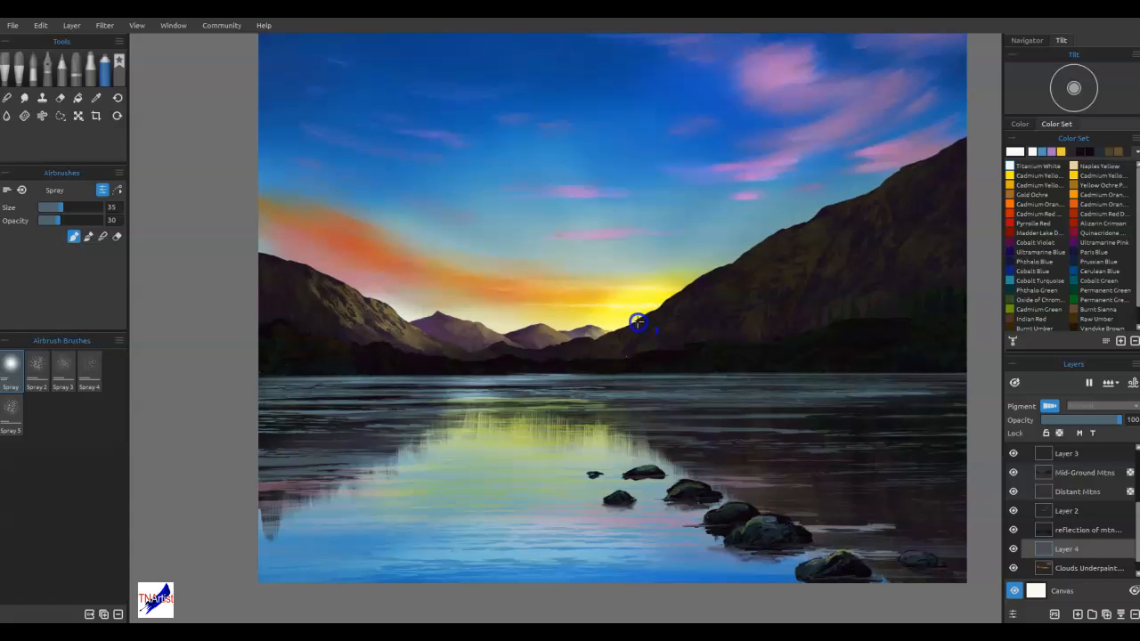
{"action": "left_click", "coordinate": [649, 332]}
{"action": "key", "text": "b"}
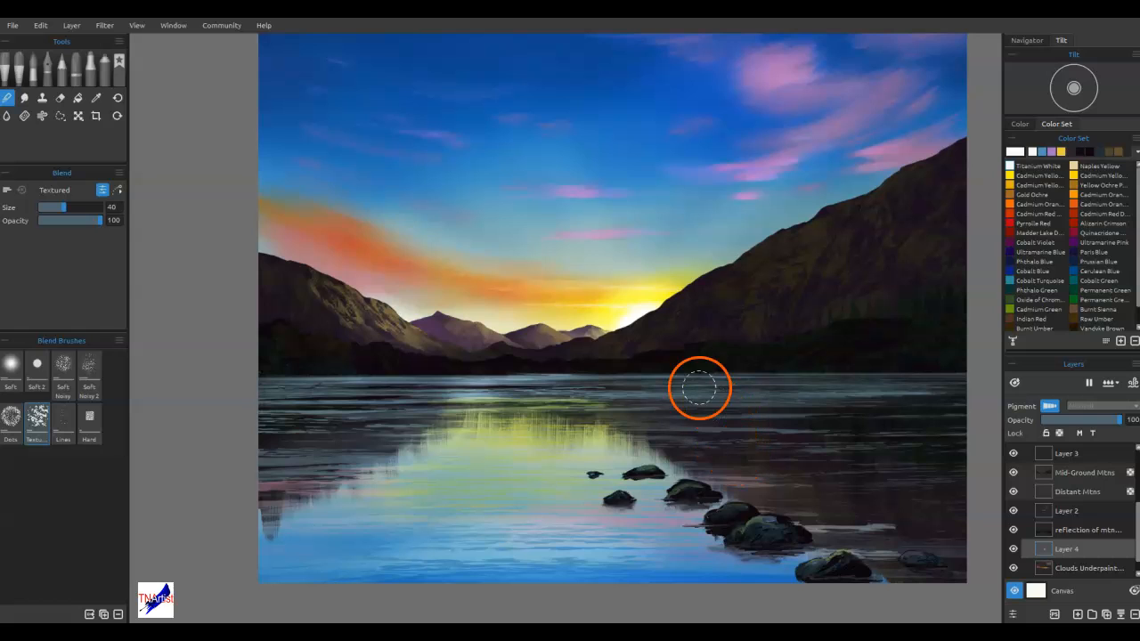
{"action": "left_click", "coordinate": [16, 374]}
{"action": "mouse_move", "coordinate": [652, 320]}
{"action": "left_mouse_down"}
{"action": "mouse_move", "coordinate": [666, 346]}
{"action": "mouse_move", "coordinate": [545, 387]}
{"action": "mouse_move", "coordinate": [699, 377]}
{"action": "mouse_move", "coordinate": [653, 323]}
{"action": "mouse_move", "coordinate": [764, 300]}
{"action": "mouse_move", "coordinate": [643, 333]}
{"action": "left_mouse_up"}
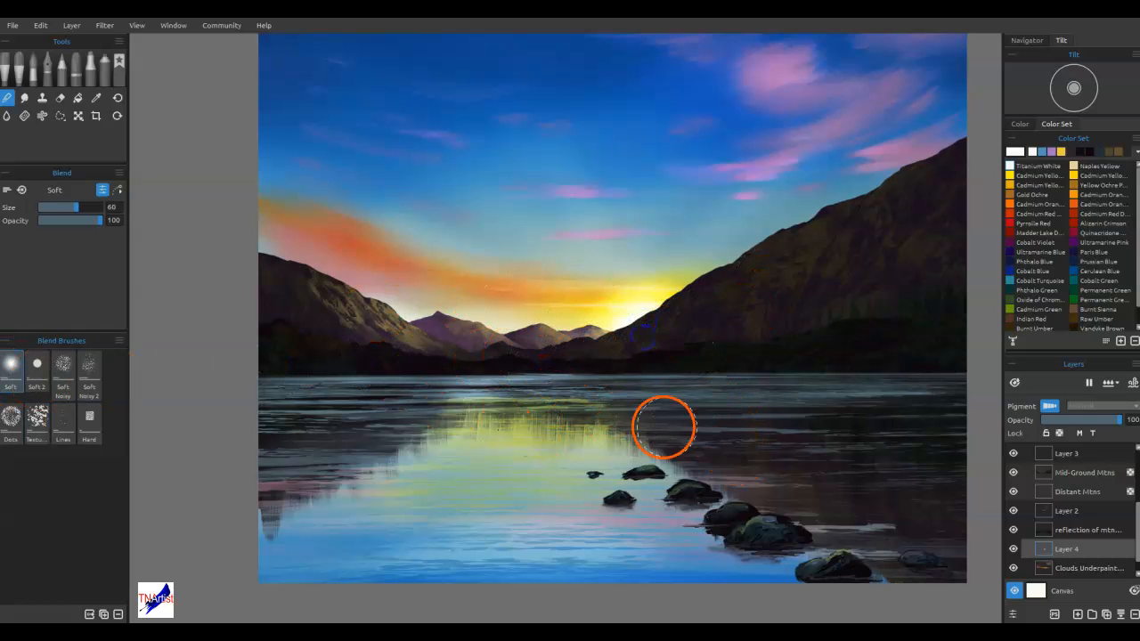
Activate the highlights layer with the Round Soft eraser and load the Mid-Ground Mtns outline as a selection
{"action": "left_click", "coordinate": [1135, 456]}
{"action": "scroll", "coordinate": [1105, 499], "scroll_direction": "up", "scroll_amount": 3}
{"action": "left_click", "coordinate": [1081, 471]}
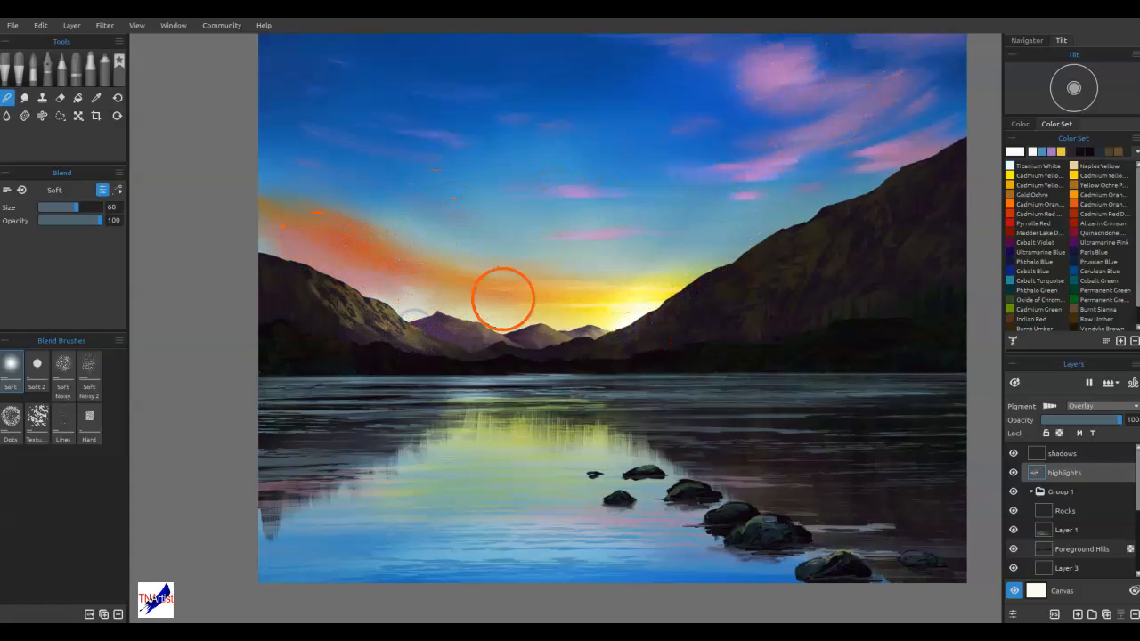
{"action": "key", "text": "e"}
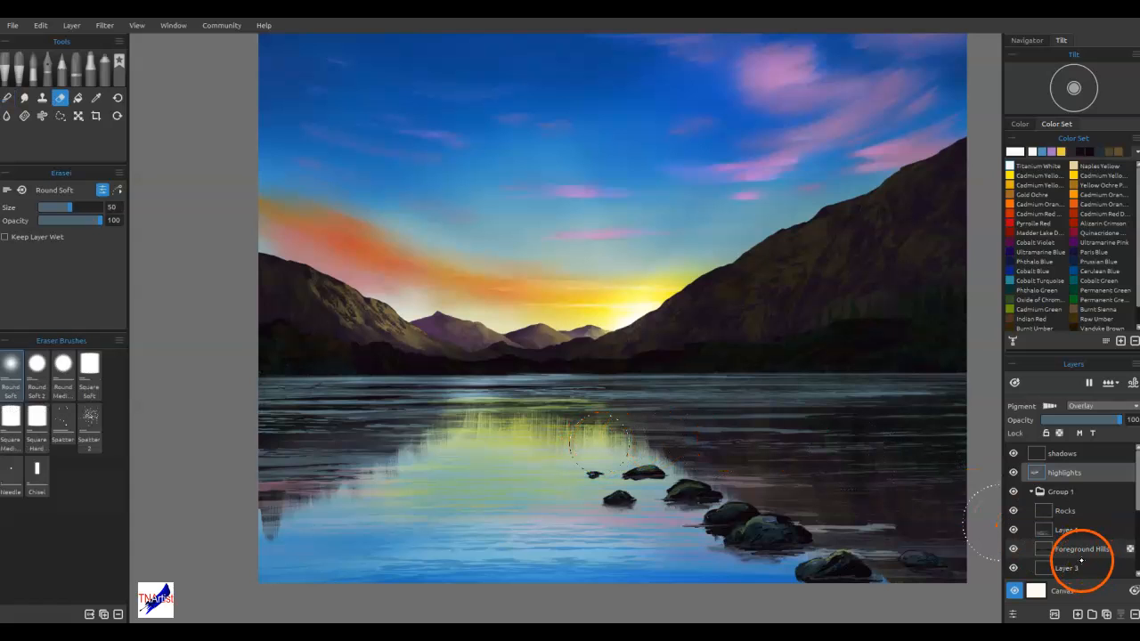
{"action": "left_click_drag", "start_coordinate": [1137, 505], "coordinate": [1136, 539]}
{"action": "left_click", "coordinate": [1027, 531], "text": "ctrl"}
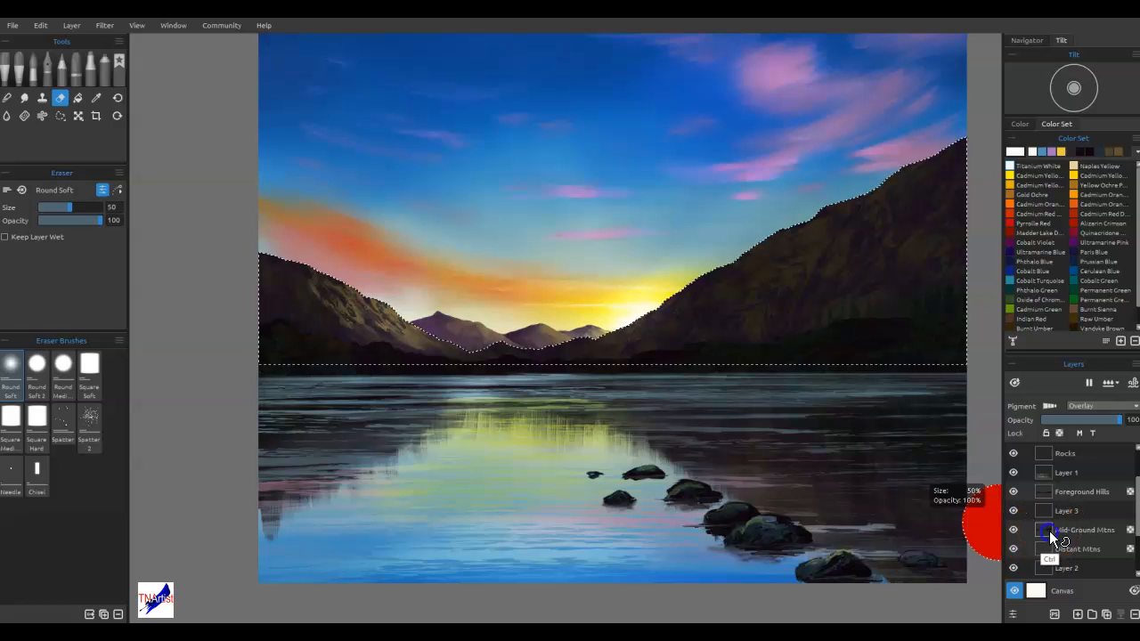
{"action": "left_click", "coordinate": [1136, 458]}
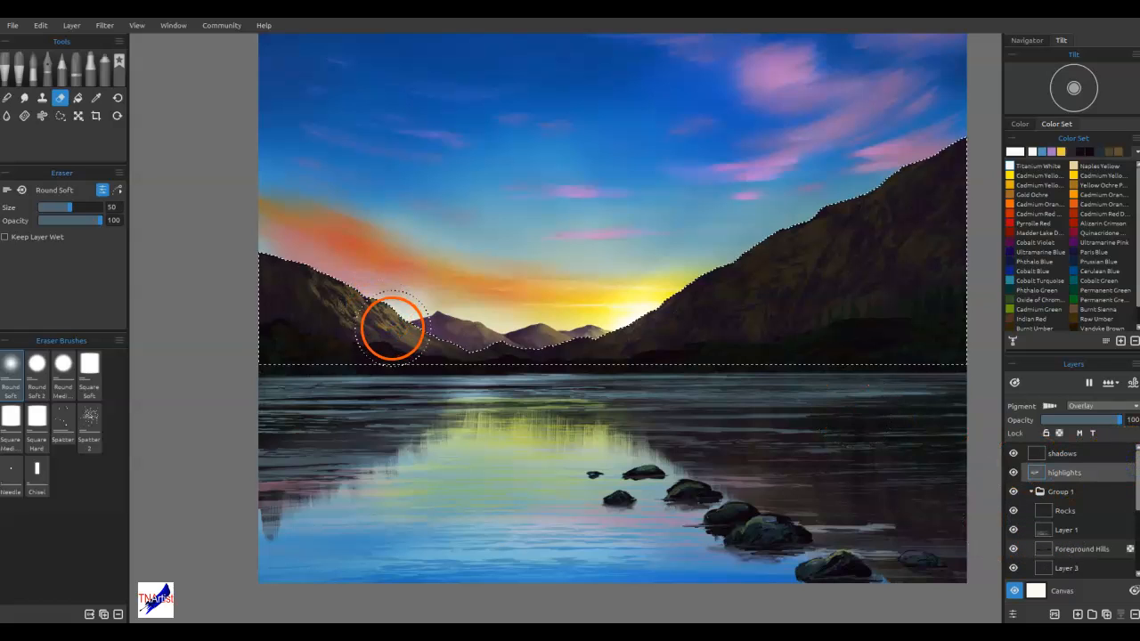
{"action": "mouse_move", "coordinate": [398, 336]}
{"action": "left_mouse_down"}
{"action": "mouse_move", "coordinate": [420, 318]}
{"action": "mouse_move", "coordinate": [400, 315]}
{"action": "left_mouse_up"}
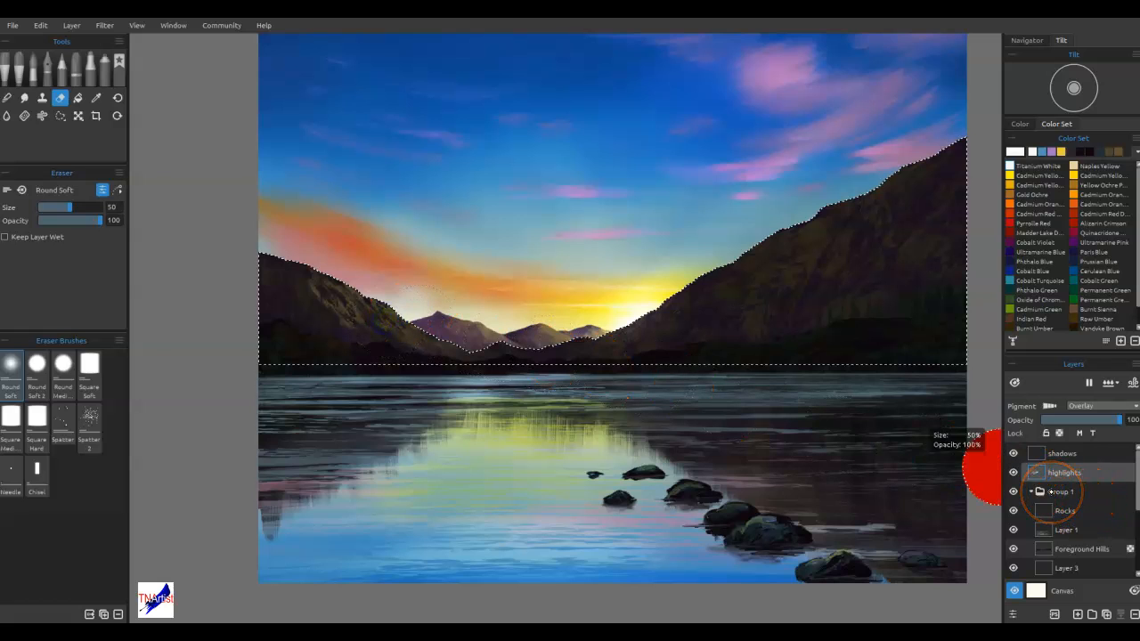
{"action": "key", "text": "ctrl+z"}
{"action": "key", "text": "ctrl+z"}
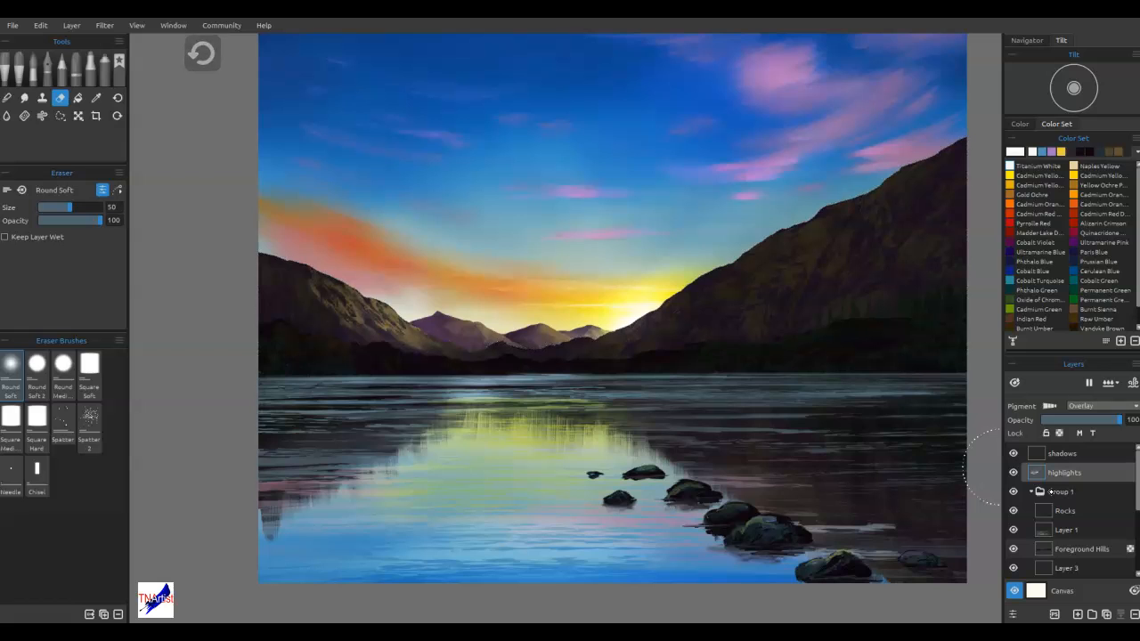
Restore the mountain selection, invert it to erase stray highlights beside the left mountain and along the lake, and invert it back
{"action": "key", "text": "ctrl+y"}
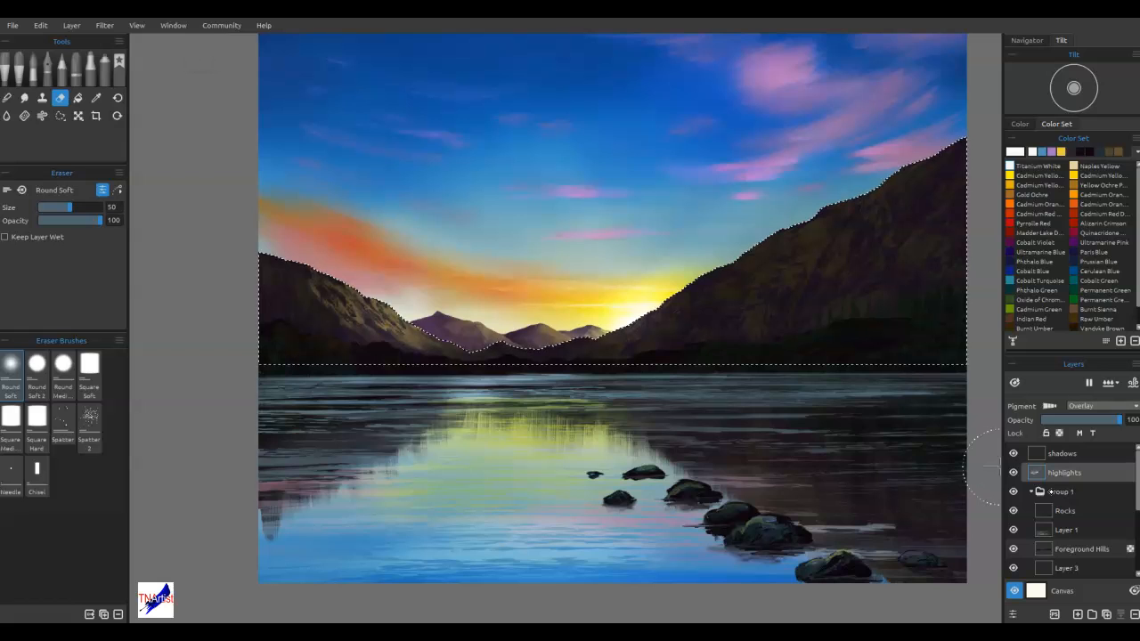
{"action": "key", "text": "ctrl+shift+i"}
{"action": "mouse_move", "coordinate": [421, 306]}
{"action": "left_mouse_down"}
{"action": "mouse_move", "coordinate": [394, 322]}
{"action": "mouse_move", "coordinate": [417, 298]}
{"action": "mouse_move", "coordinate": [328, 297]}
{"action": "mouse_move", "coordinate": [410, 302]}
{"action": "mouse_move", "coordinate": [393, 318]}
{"action": "mouse_move", "coordinate": [256, 274]}
{"action": "mouse_move", "coordinate": [275, 272]}
{"action": "mouse_move", "coordinate": [243, 251]}
{"action": "mouse_move", "coordinate": [429, 306]}
{"action": "mouse_move", "coordinate": [404, 323]}
{"action": "left_mouse_up"}
{"action": "mouse_move", "coordinate": [454, 374]}
{"action": "left_mouse_down"}
{"action": "mouse_move", "coordinate": [465, 364]}
{"action": "mouse_move", "coordinate": [520, 387]}
{"action": "left_mouse_up"}
{"action": "left_click", "coordinate": [641, 463]}
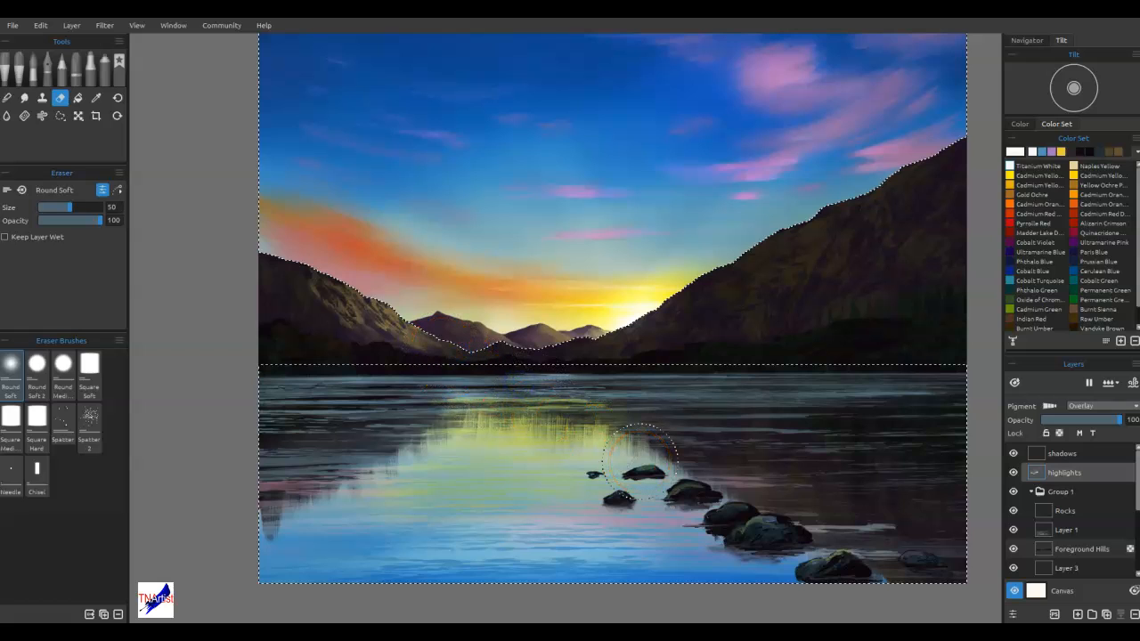
{"action": "mouse_move", "coordinate": [395, 309]}
{"action": "left_mouse_down"}
{"action": "mouse_move", "coordinate": [365, 332]}
{"action": "mouse_move", "coordinate": [392, 332]}
{"action": "left_mouse_up"}
{"action": "key", "text": "ctrl+shift+i"}
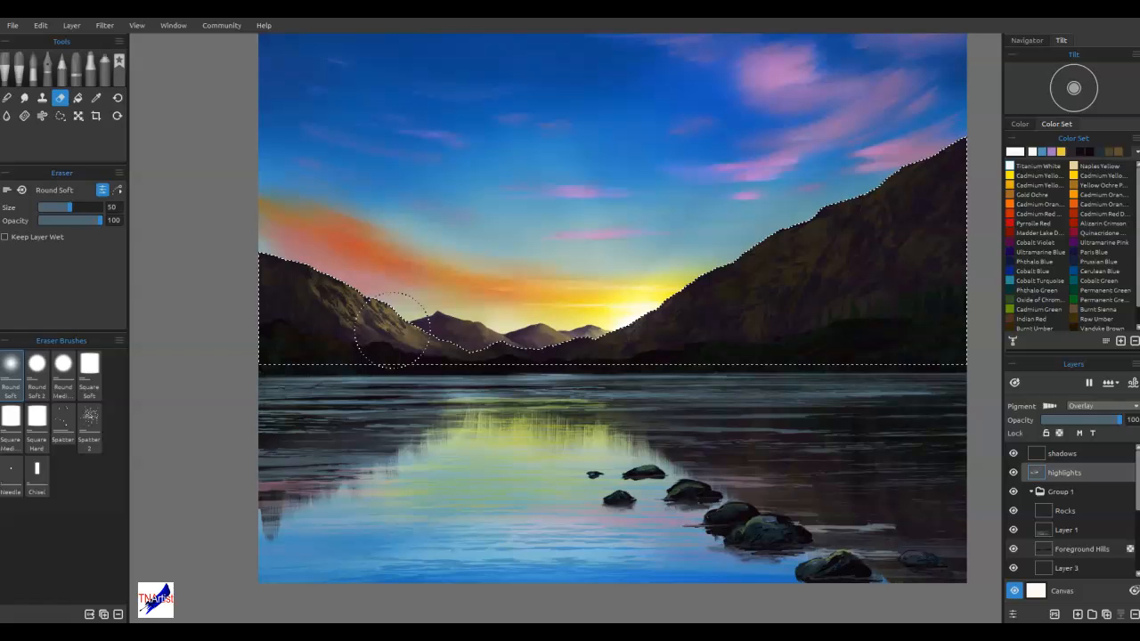
Choose Naples Yellow, lighten it, and spray a highlight along the left mountain's slope inside the selection on the highlights layer
{"action": "left_click", "coordinate": [1080, 167]}
{"action": "left_click", "coordinate": [1020, 153]}
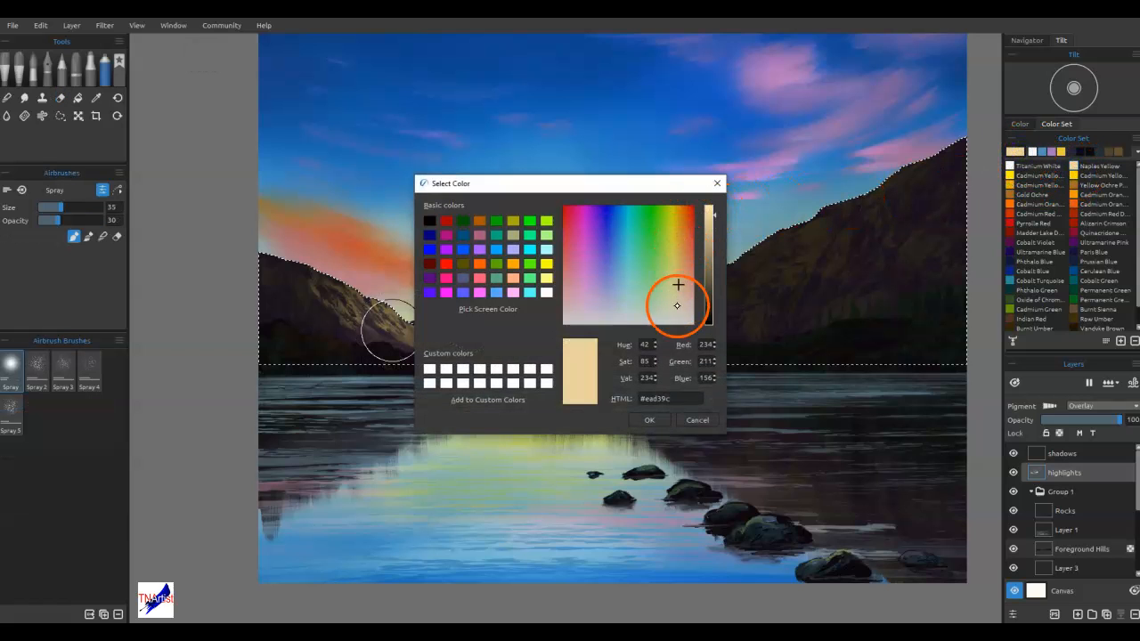
{"action": "left_click", "coordinate": [678, 313]}
{"action": "left_click", "coordinate": [649, 419]}
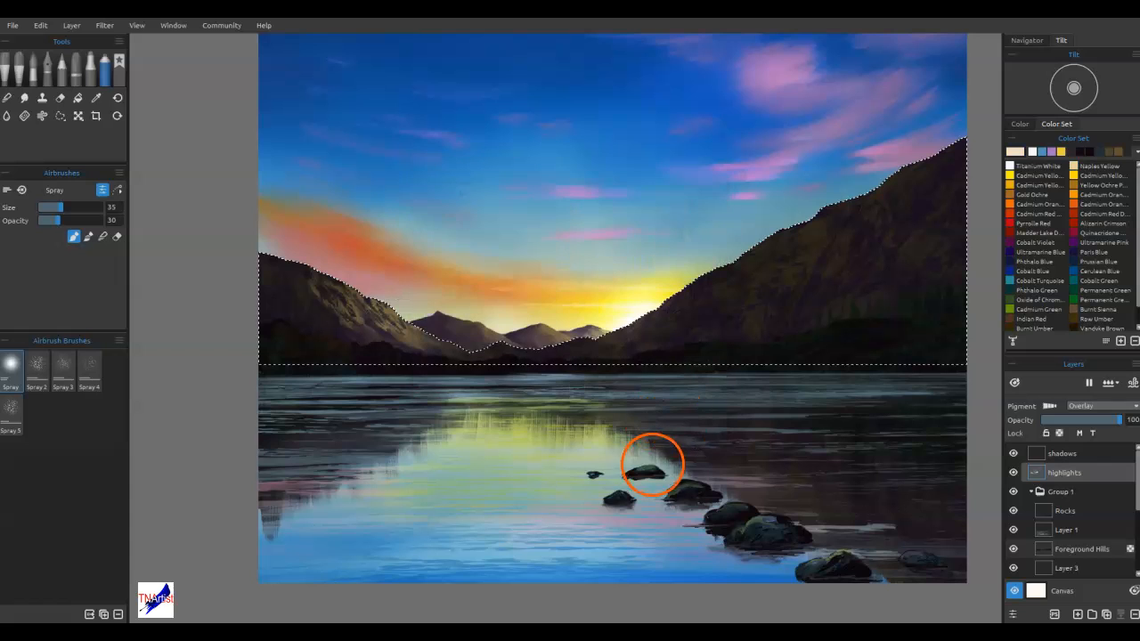
{"action": "mouse_move", "coordinate": [365, 267]}
{"action": "left_mouse_down"}
{"action": "mouse_move", "coordinate": [345, 287]}
{"action": "mouse_move", "coordinate": [377, 313]}
{"action": "mouse_move", "coordinate": [437, 334]}
{"action": "left_mouse_up"}
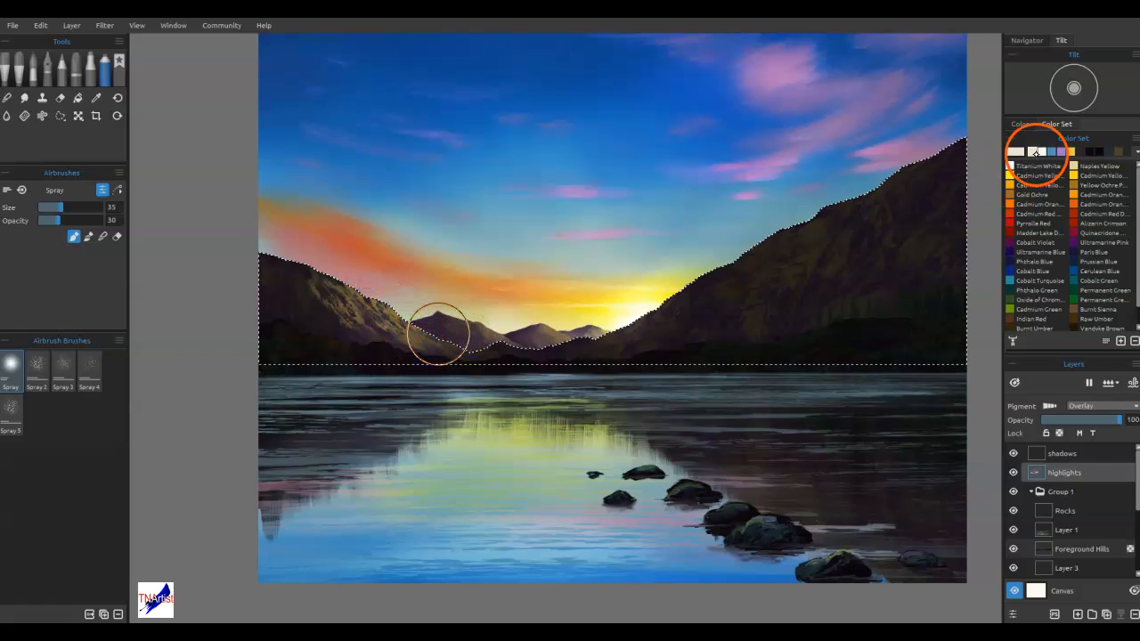
Raise the Spray airbrush opacity to 58 and build up a brighter off-white highlight on the left mountain's slope
{"action": "left_click", "coordinate": [68, 216]}
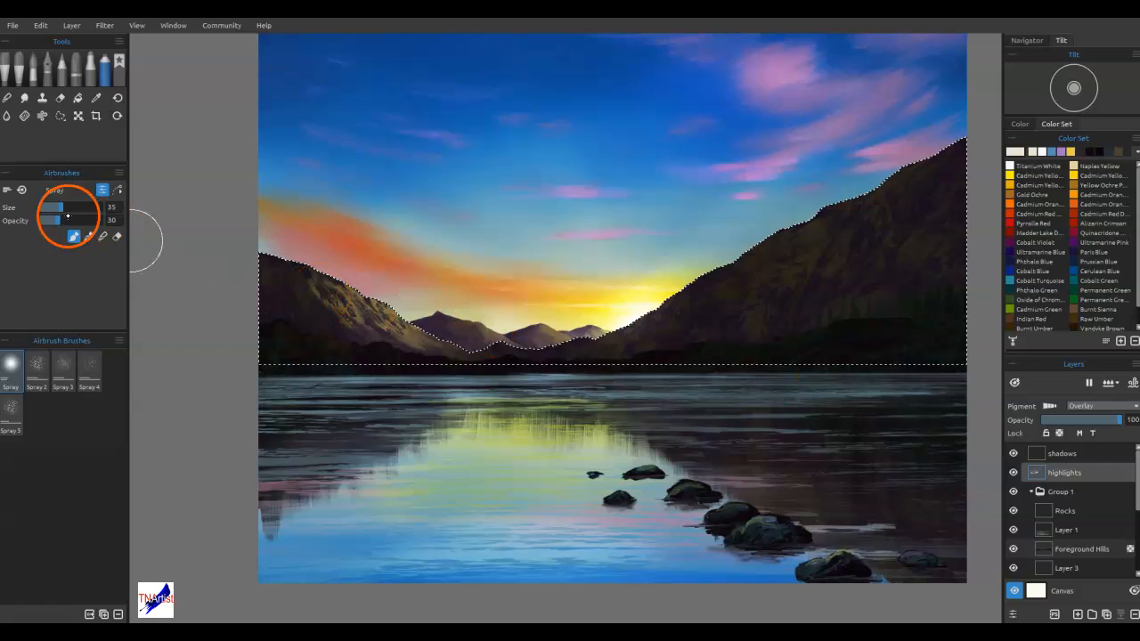
{"action": "left_click", "coordinate": [75, 221]}
{"action": "left_click_drag", "start_coordinate": [361, 303], "coordinate": [412, 321]}
{"action": "left_click_drag", "start_coordinate": [366, 285], "coordinate": [418, 333]}
{"action": "left_click_drag", "start_coordinate": [328, 274], "coordinate": [423, 339]}
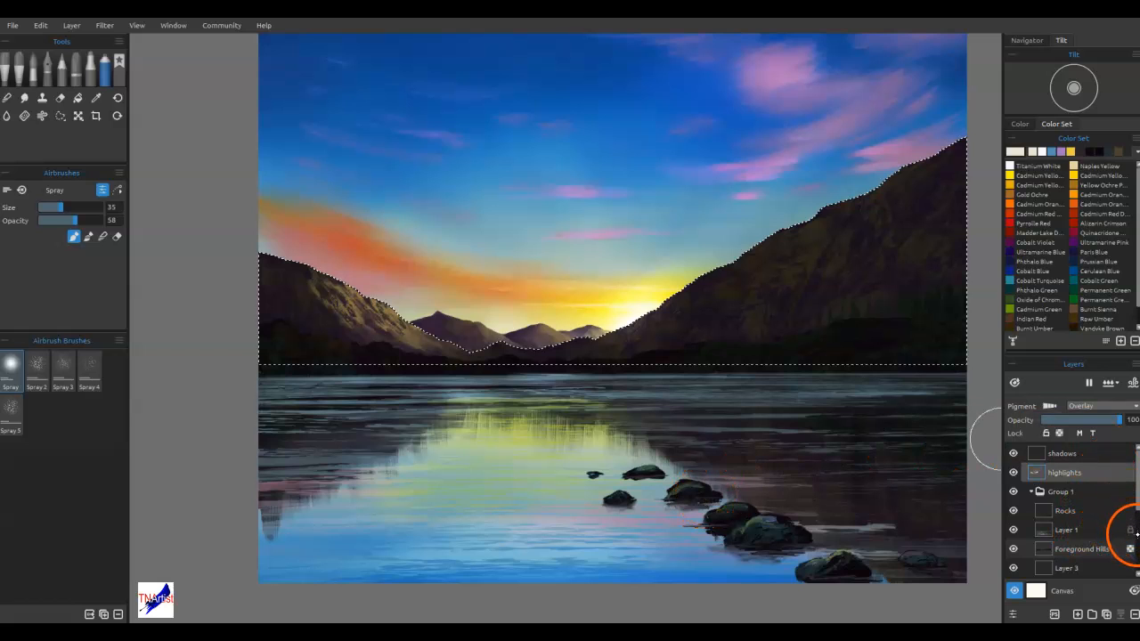
Clear the mountain selection and spray soft highlights over the water at the left edge of the sun's reflection
{"action": "key", "text": "ctrl+d"}
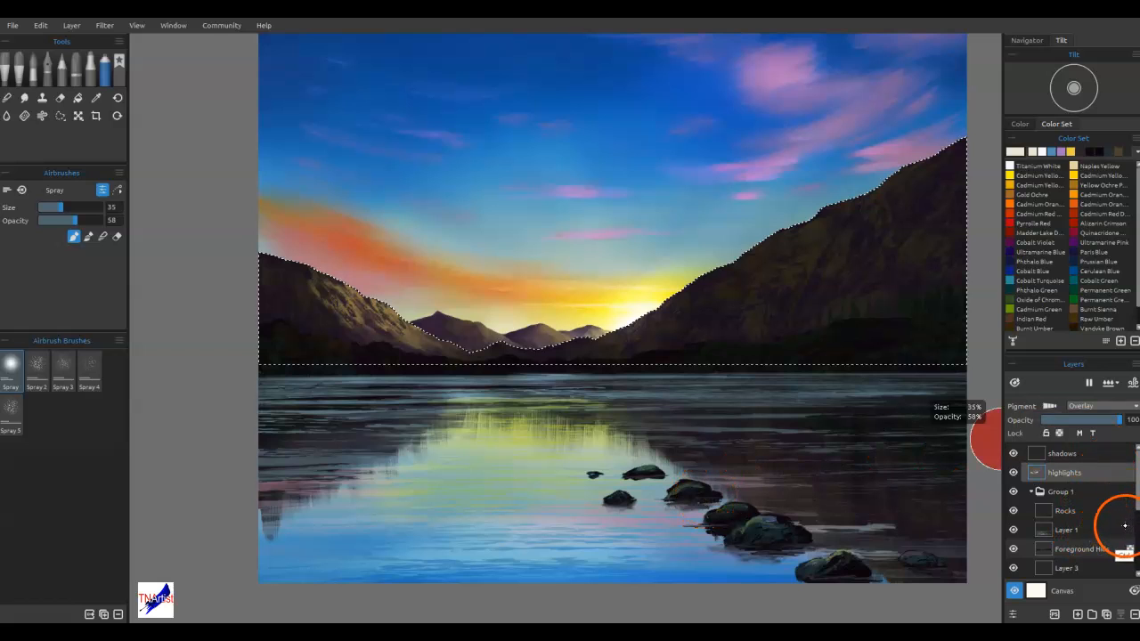
{"action": "key", "text": "ctrl+d"}
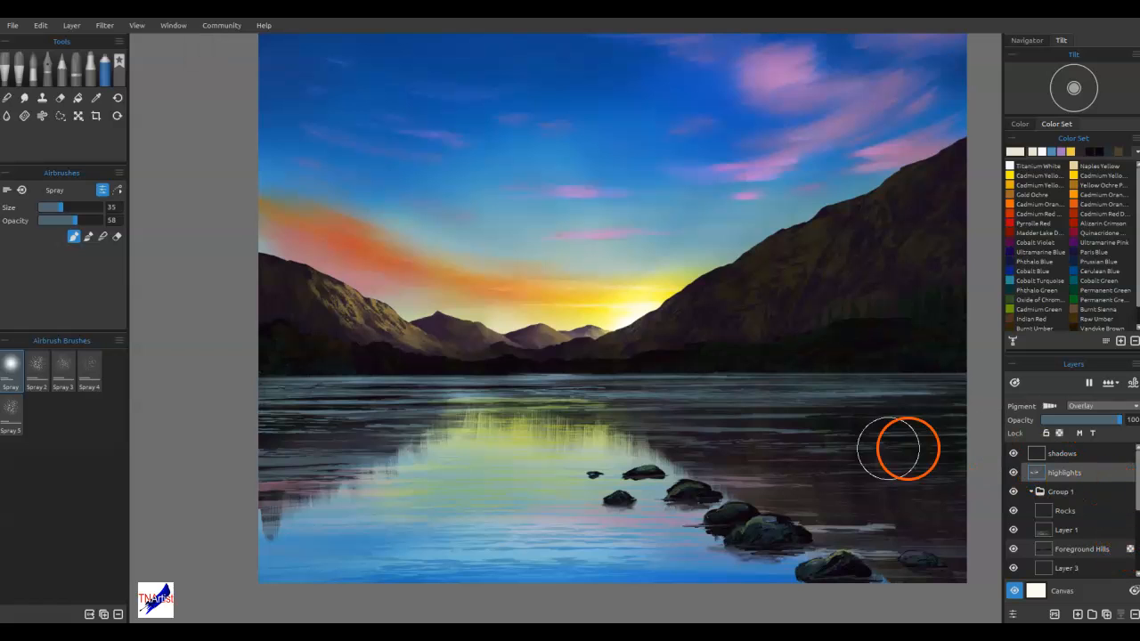
{"action": "left_click_drag", "start_coordinate": [311, 460], "coordinate": [363, 458]}
{"action": "mouse_move", "coordinate": [336, 461]}
{"action": "left_mouse_down"}
{"action": "mouse_move", "coordinate": [408, 451]}
{"action": "mouse_move", "coordinate": [318, 485]}
{"action": "mouse_move", "coordinate": [375, 490]}
{"action": "mouse_move", "coordinate": [389, 472]}
{"action": "mouse_move", "coordinate": [370, 459]}
{"action": "mouse_move", "coordinate": [316, 459]}
{"action": "mouse_move", "coordinate": [413, 471]}
{"action": "left_mouse_up"}
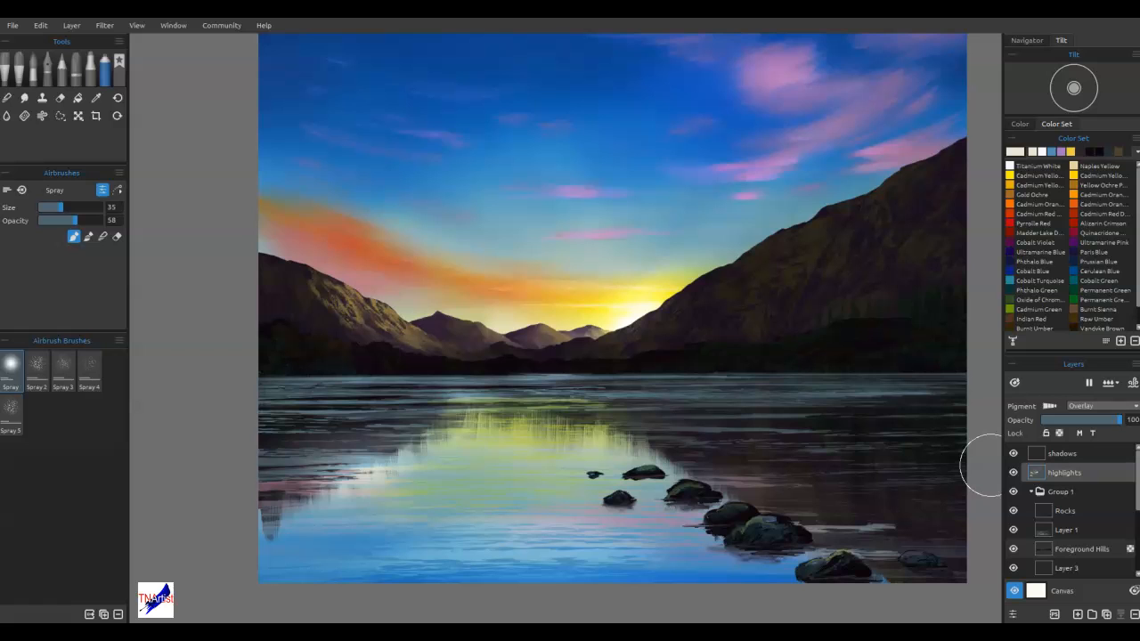
Show the water-streak stencil, stretched wide and flat over the left part of the lake, and spray highlight streaks through it
{"action": "key", "text": "ctrl+t"}
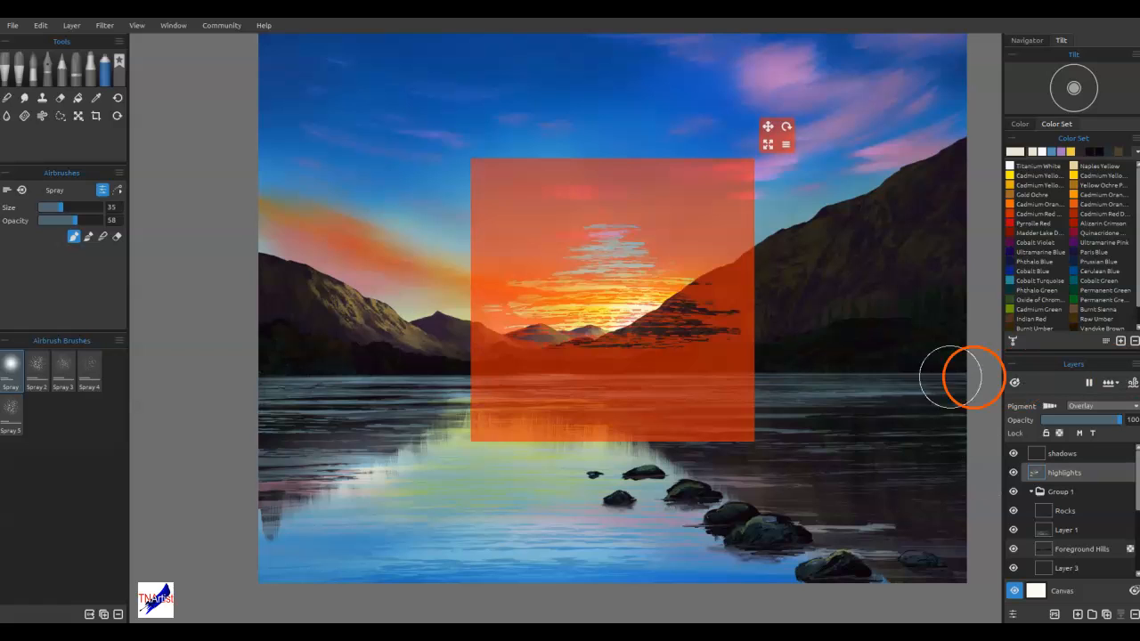
{"action": "left_click", "coordinate": [789, 145]}
{"action": "left_click", "coordinate": [805, 238]}
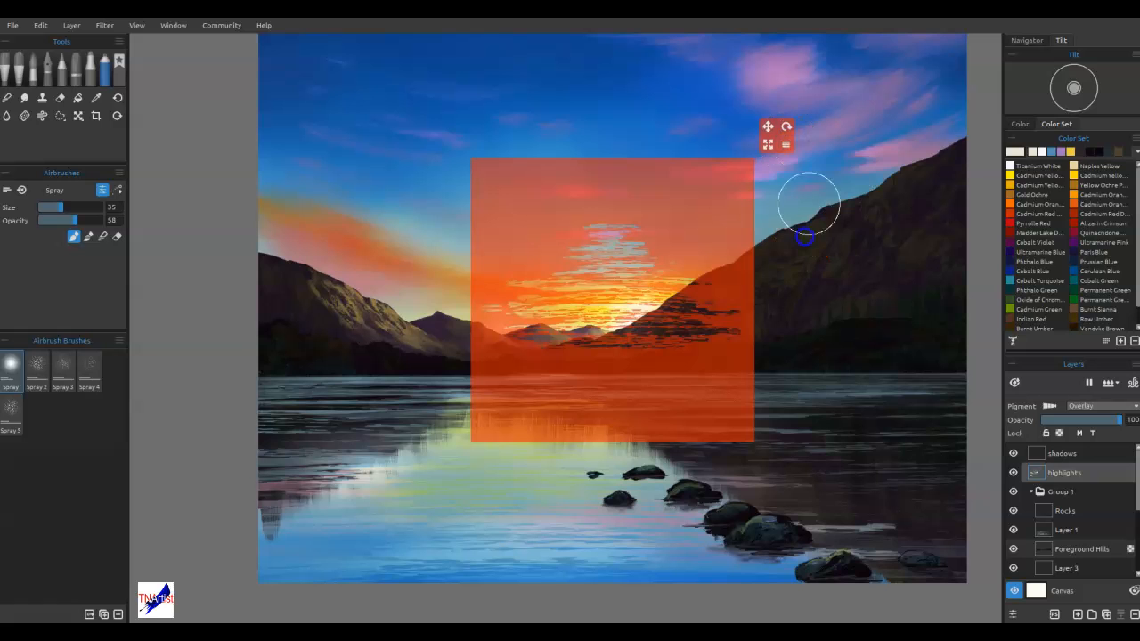
{"action": "left_click_drag", "start_coordinate": [769, 143], "coordinate": [1079, 186]}
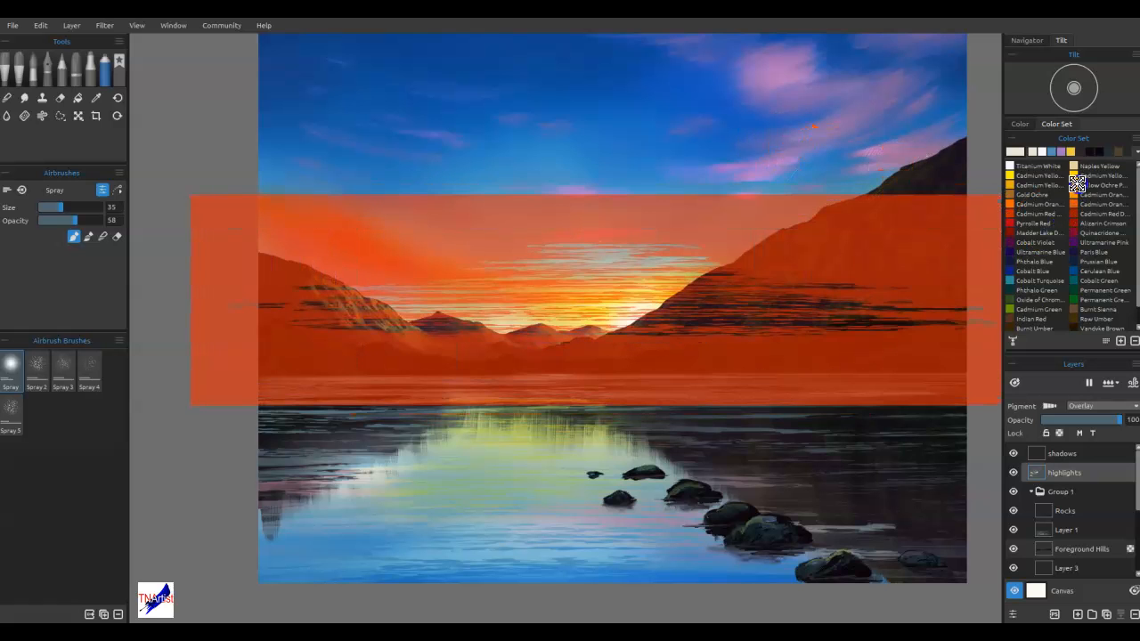
{"action": "left_click_drag", "start_coordinate": [851, 248], "coordinate": [677, 384]}
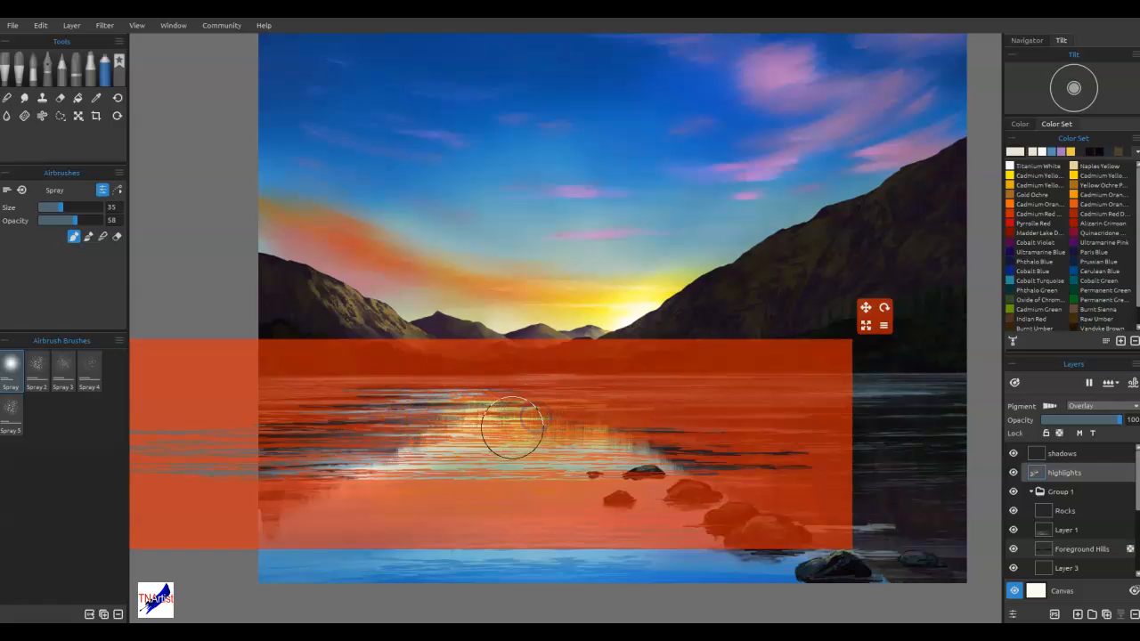
{"action": "mouse_move", "coordinate": [470, 409]}
{"action": "left_mouse_down"}
{"action": "mouse_move", "coordinate": [550, 438]}
{"action": "mouse_move", "coordinate": [554, 411]}
{"action": "mouse_move", "coordinate": [553, 421]}
{"action": "mouse_move", "coordinate": [453, 430]}
{"action": "mouse_move", "coordinate": [419, 473]}
{"action": "left_mouse_up"}
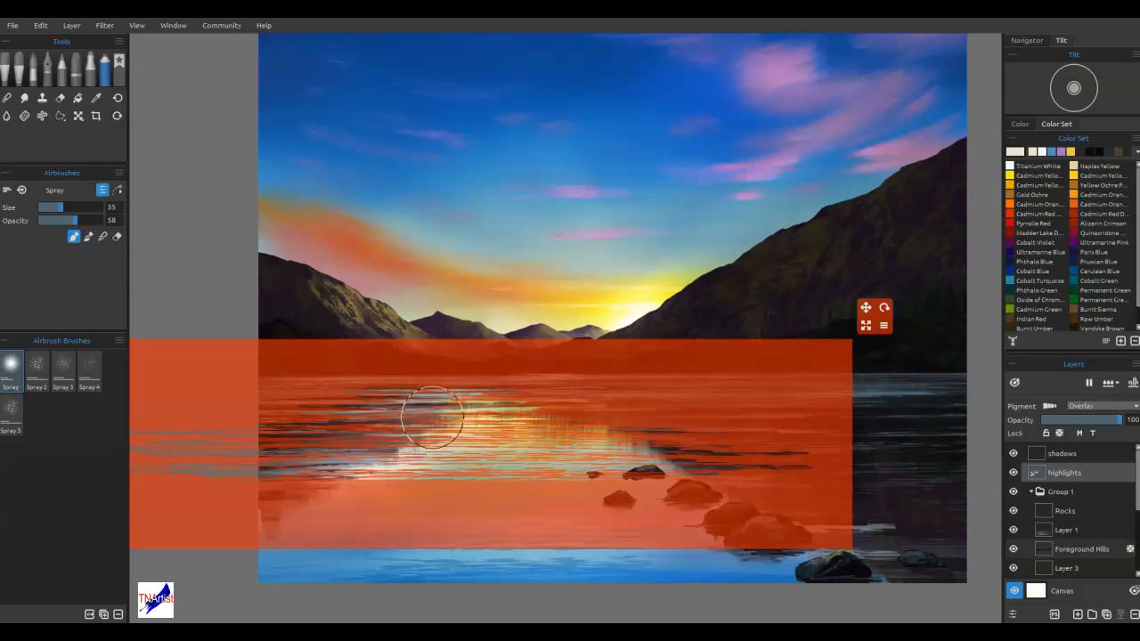
Activate the shadows layer and set the paint colour to dark blue #1e394a
{"action": "left_click", "coordinate": [1064, 453]}
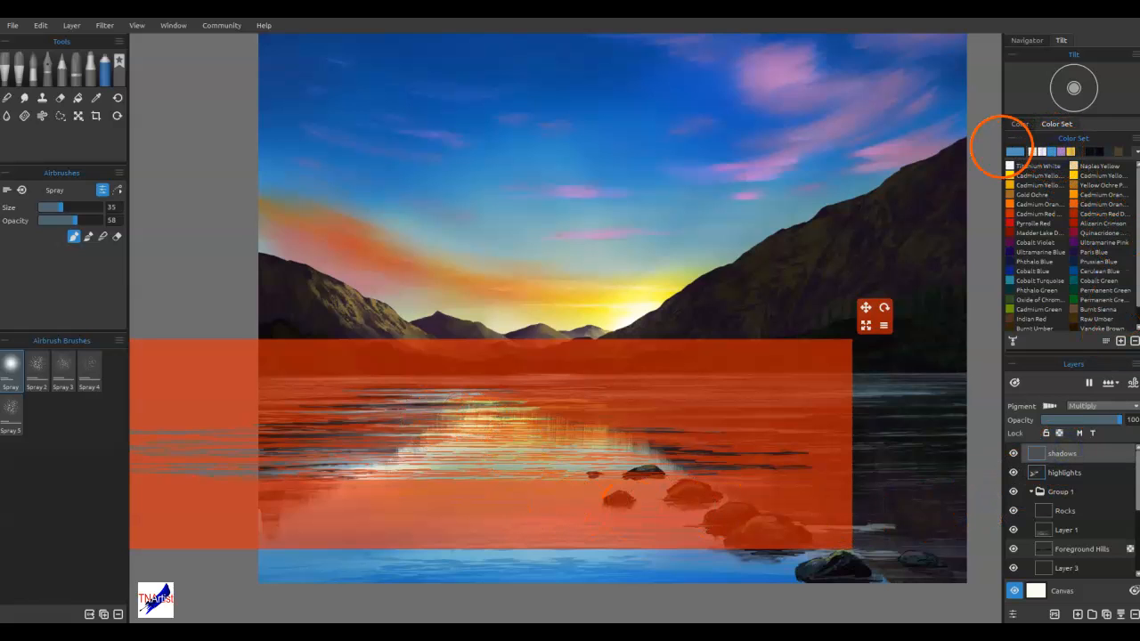
{"action": "left_click", "coordinate": [1014, 153]}
{"action": "left_click", "coordinate": [710, 290]}
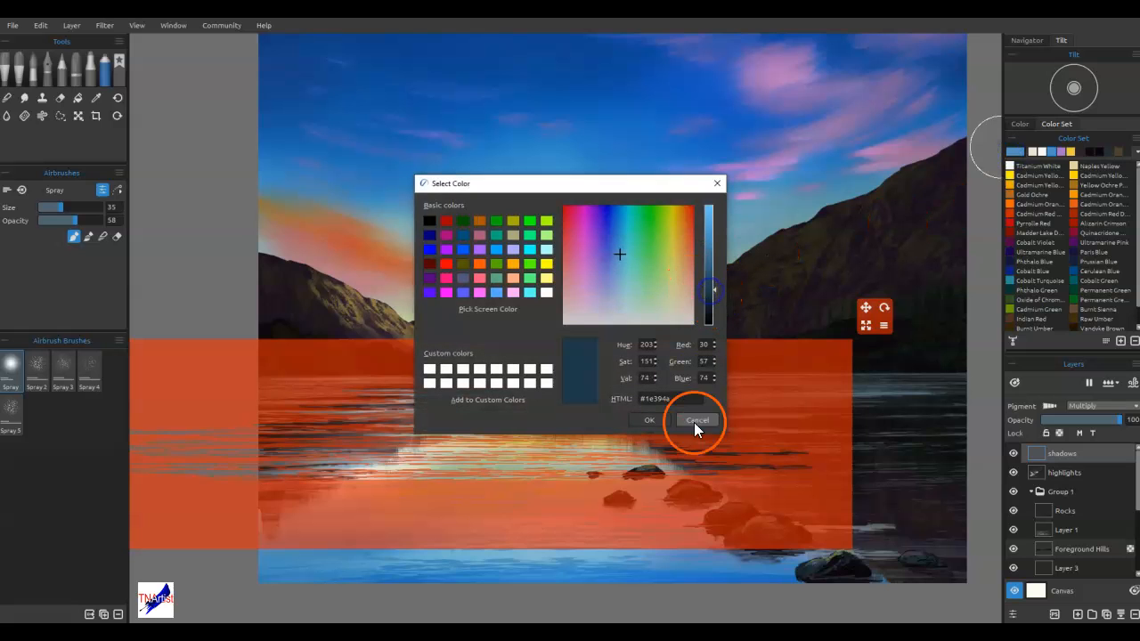
{"action": "left_click", "coordinate": [640, 424]}
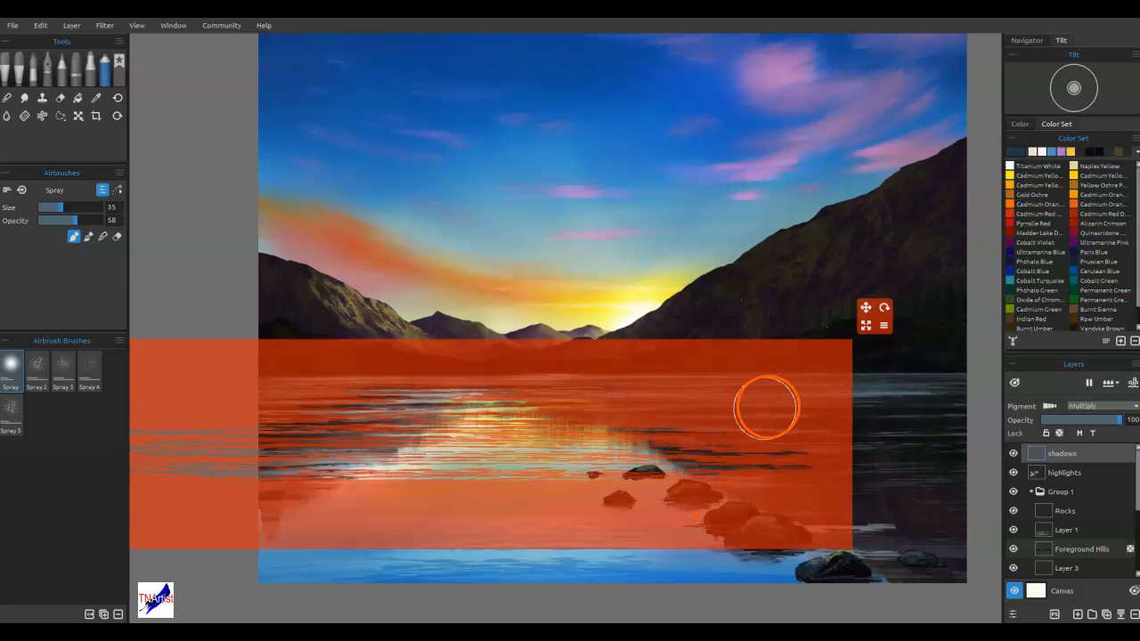
Shift the streak stencil over the right side of the lake and spray dark ripples through it at several heights
{"action": "left_click_drag", "start_coordinate": [761, 407], "coordinate": [1137, 410]}
{"action": "left_click_drag", "start_coordinate": [873, 519], "coordinate": [939, 532]}
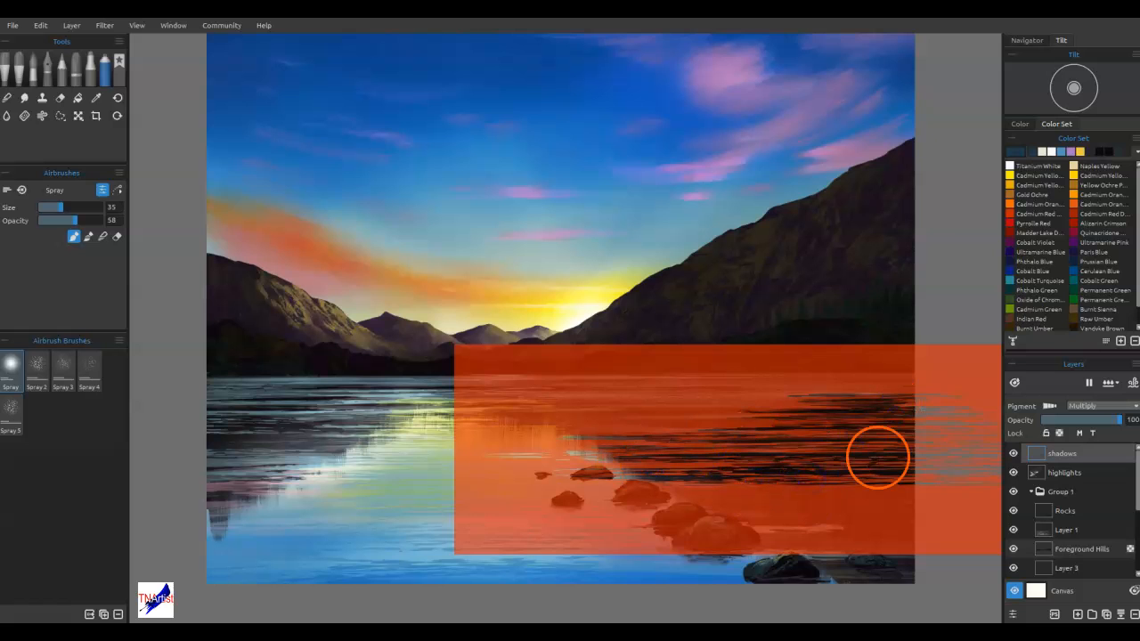
{"action": "left_click_drag", "start_coordinate": [769, 389], "coordinate": [722, 359]}
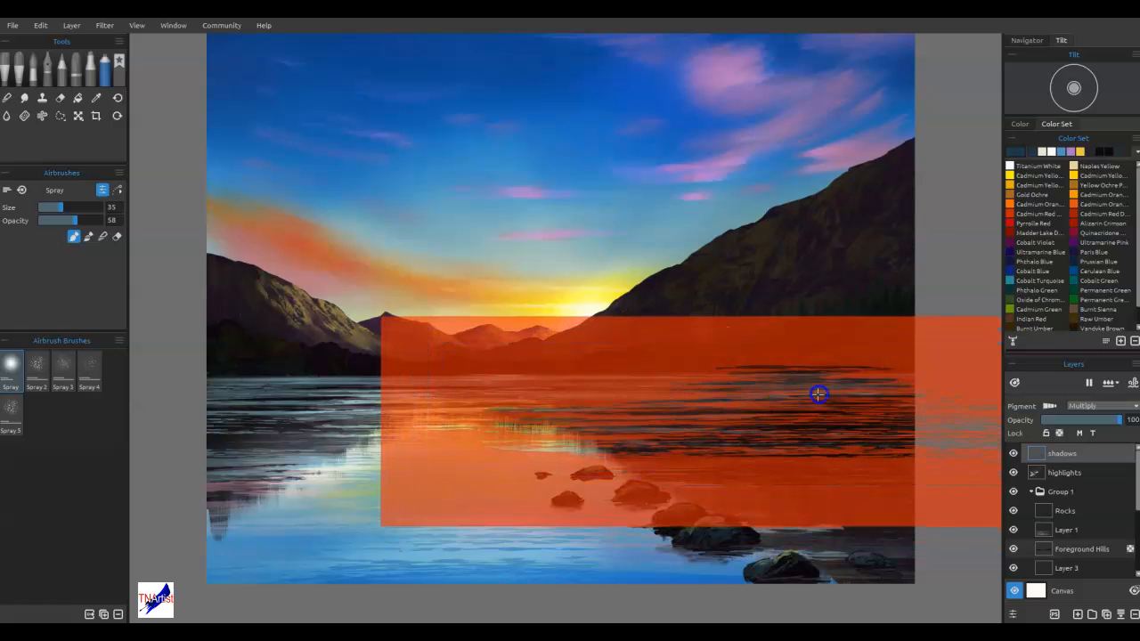
{"action": "mouse_move", "coordinate": [822, 476]}
{"action": "left_mouse_down"}
{"action": "mouse_move", "coordinate": [772, 419]}
{"action": "mouse_move", "coordinate": [802, 425]}
{"action": "left_mouse_up"}
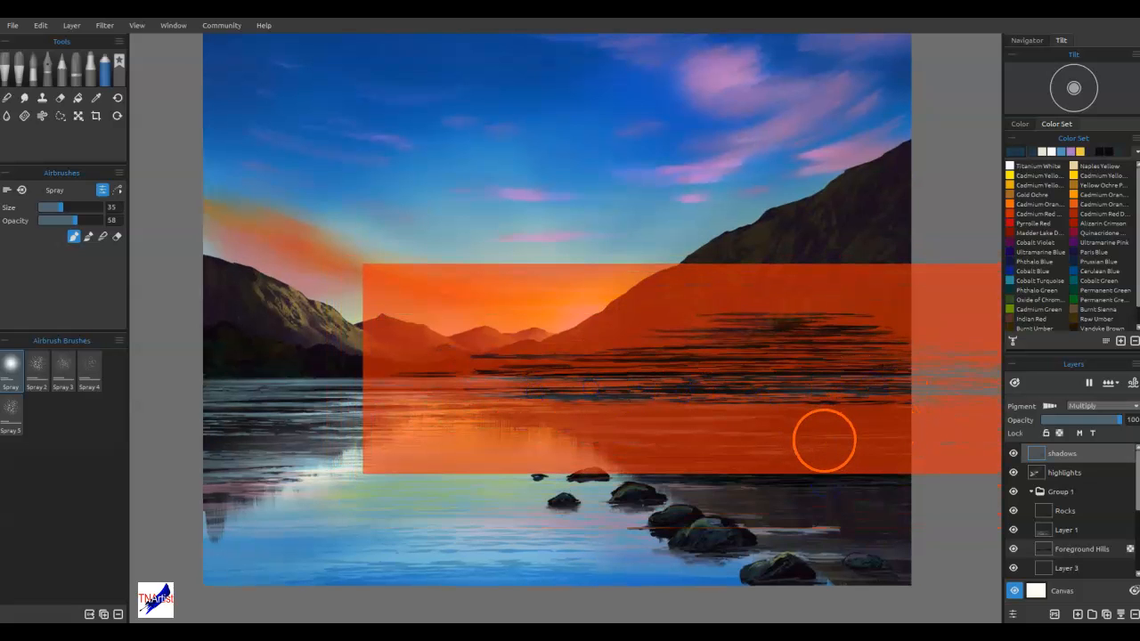
Move the streak stencil to the lake's left side and spray dark ripples below the left mountain
{"action": "mouse_move", "coordinate": [820, 448]}
{"action": "left_mouse_down"}
{"action": "mouse_move", "coordinate": [275, 464]}
{"action": "mouse_move", "coordinate": [297, 505]}
{"action": "mouse_move", "coordinate": [318, 489]}
{"action": "left_mouse_up"}
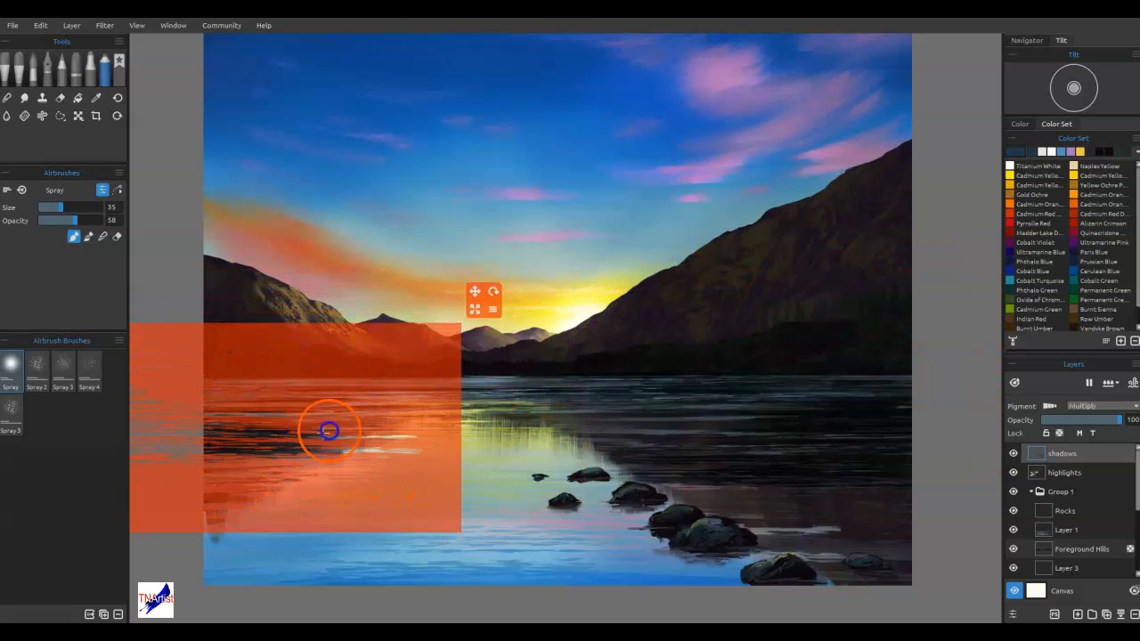
{"action": "mouse_move", "coordinate": [251, 450]}
{"action": "left_mouse_down"}
{"action": "mouse_move", "coordinate": [352, 442]}
{"action": "mouse_move", "coordinate": [380, 458]}
{"action": "mouse_move", "coordinate": [271, 459]}
{"action": "mouse_move", "coordinate": [351, 437]}
{"action": "mouse_move", "coordinate": [342, 403]}
{"action": "left_mouse_up"}
{"action": "mouse_move", "coordinate": [397, 451]}
{"action": "left_mouse_down"}
{"action": "mouse_move", "coordinate": [326, 446]}
{"action": "mouse_move", "coordinate": [486, 491]}
{"action": "mouse_move", "coordinate": [449, 476]}
{"action": "left_mouse_up"}
Reposition the streak stencil over the foreground rocks and spray dark ripples around them and across the nearby water
{"action": "mouse_move", "coordinate": [432, 465]}
{"action": "left_mouse_down"}
{"action": "mouse_move", "coordinate": [527, 491]}
{"action": "mouse_move", "coordinate": [896, 540]}
{"action": "mouse_move", "coordinate": [960, 575]}
{"action": "mouse_move", "coordinate": [856, 580]}
{"action": "mouse_move", "coordinate": [910, 558]}
{"action": "mouse_move", "coordinate": [896, 523]}
{"action": "left_mouse_up"}
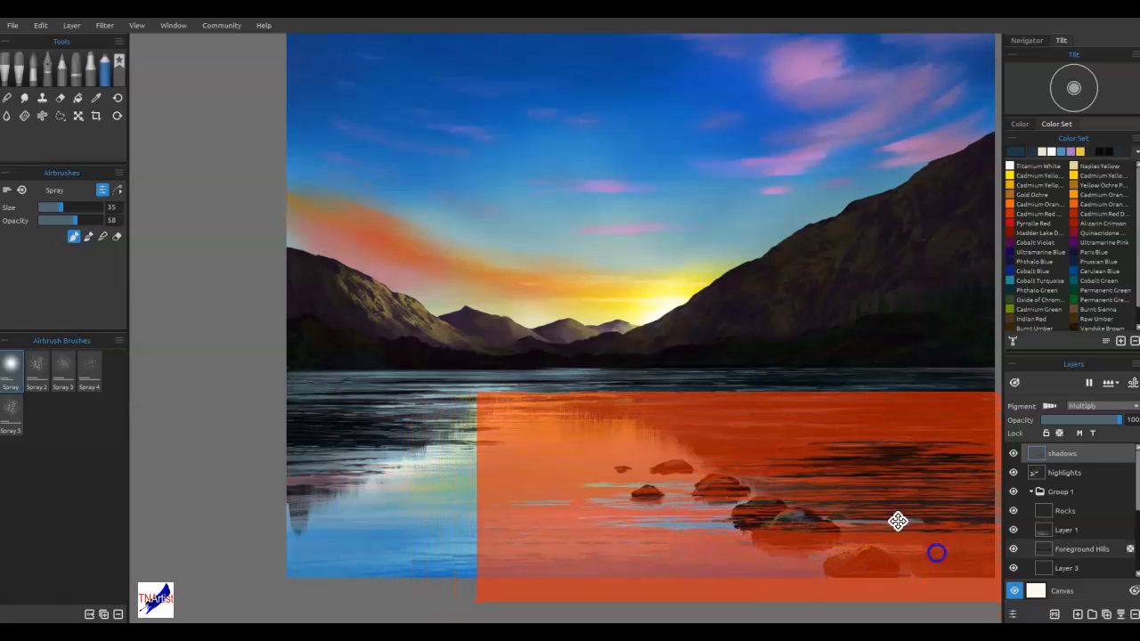
{"action": "left_click_drag", "start_coordinate": [710, 552], "coordinate": [762, 541]}
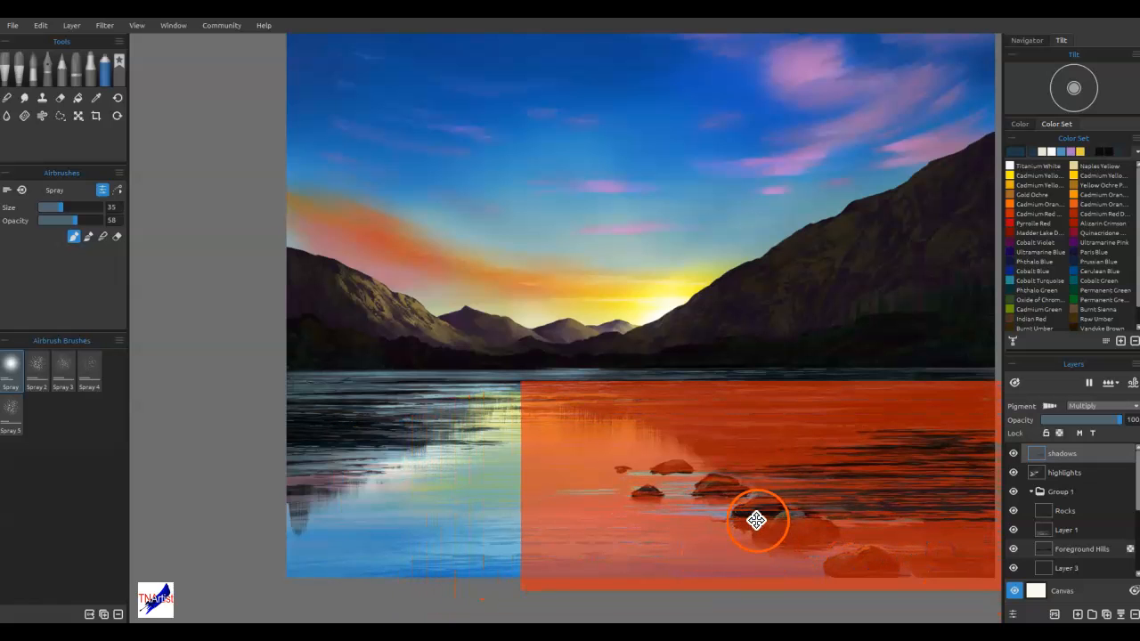
{"action": "mouse_move", "coordinate": [719, 497]}
{"action": "left_mouse_down"}
{"action": "mouse_move", "coordinate": [710, 499]}
{"action": "mouse_move", "coordinate": [774, 513]}
{"action": "left_mouse_up"}
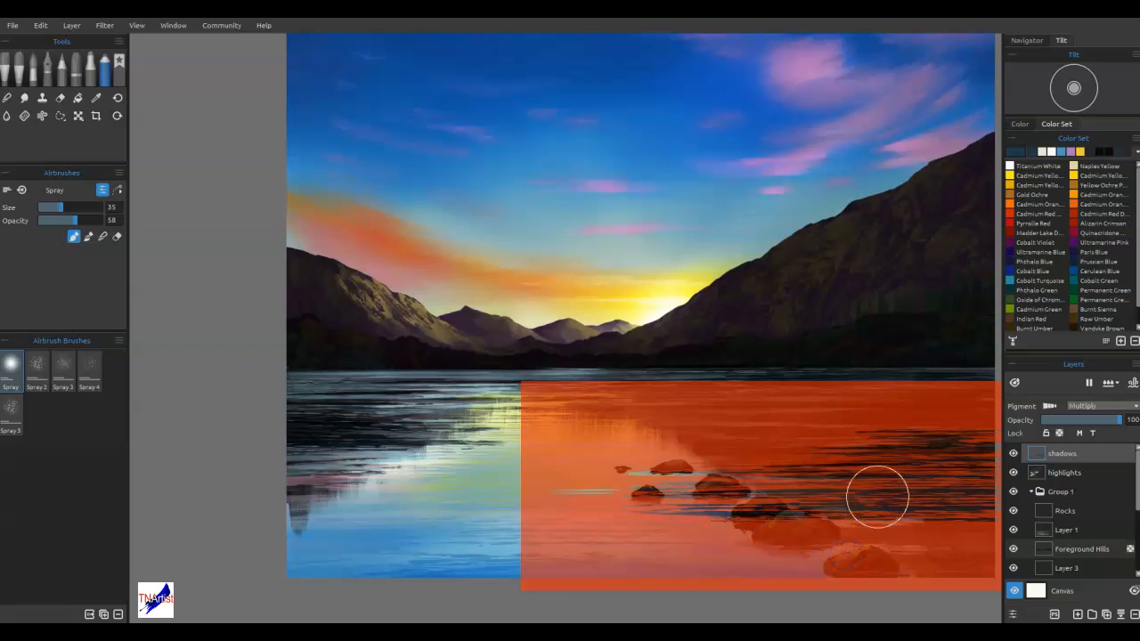
{"action": "left_click_drag", "start_coordinate": [674, 484], "coordinate": [655, 484]}
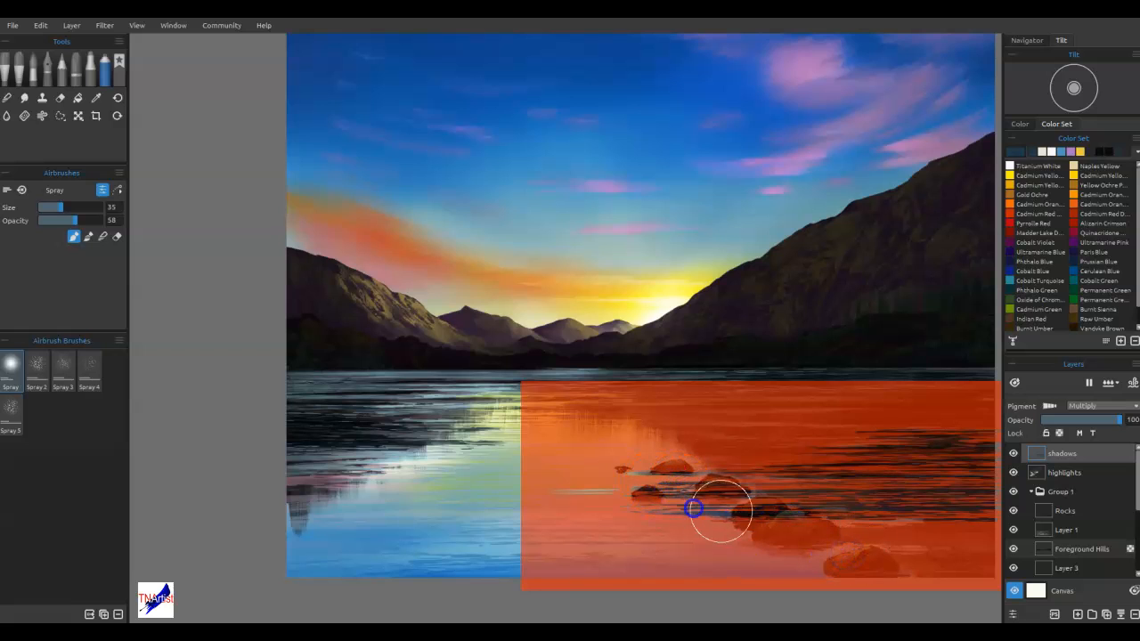
{"action": "mouse_move", "coordinate": [840, 541]}
{"action": "left_mouse_down"}
{"action": "mouse_move", "coordinate": [845, 585]}
{"action": "mouse_move", "coordinate": [885, 575]}
{"action": "mouse_move", "coordinate": [832, 540]}
{"action": "mouse_move", "coordinate": [872, 529]}
{"action": "left_mouse_up"}
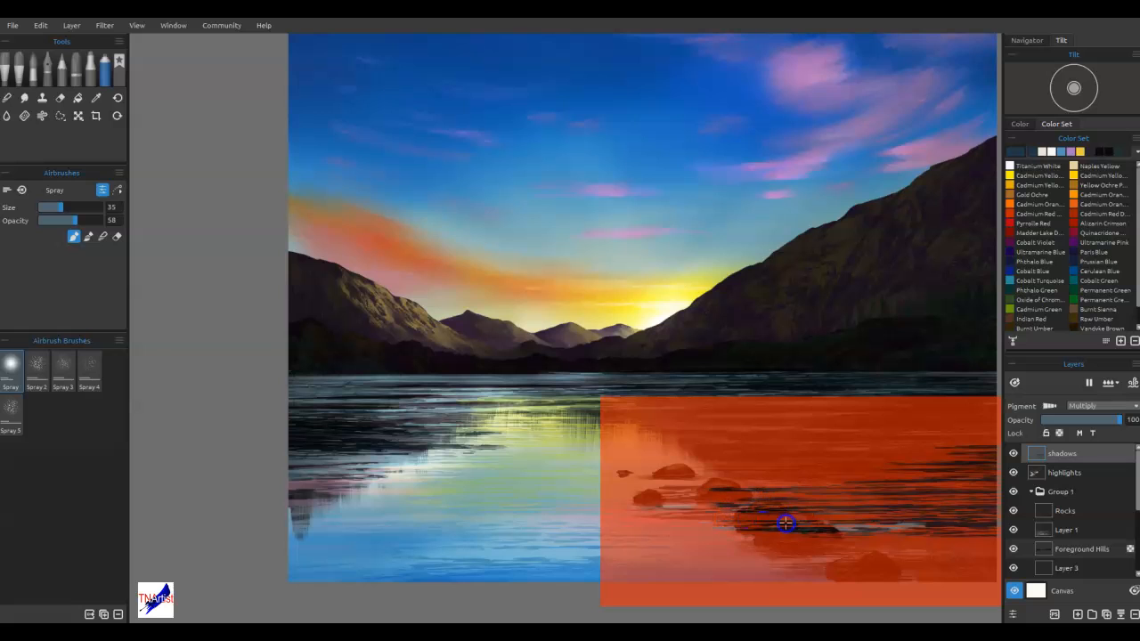
{"action": "mouse_move", "coordinate": [755, 504]}
{"action": "left_mouse_down"}
{"action": "mouse_move", "coordinate": [796, 478]}
{"action": "mouse_move", "coordinate": [767, 507]}
{"action": "mouse_move", "coordinate": [775, 521]}
{"action": "mouse_move", "coordinate": [751, 491]}
{"action": "mouse_move", "coordinate": [849, 473]}
{"action": "left_mouse_up"}
Move the shadows layer into Group 1 directly below Rocks, and activate the mountain reflection layer
{"action": "left_click_drag", "start_coordinate": [1069, 510], "coordinate": [1076, 521]}
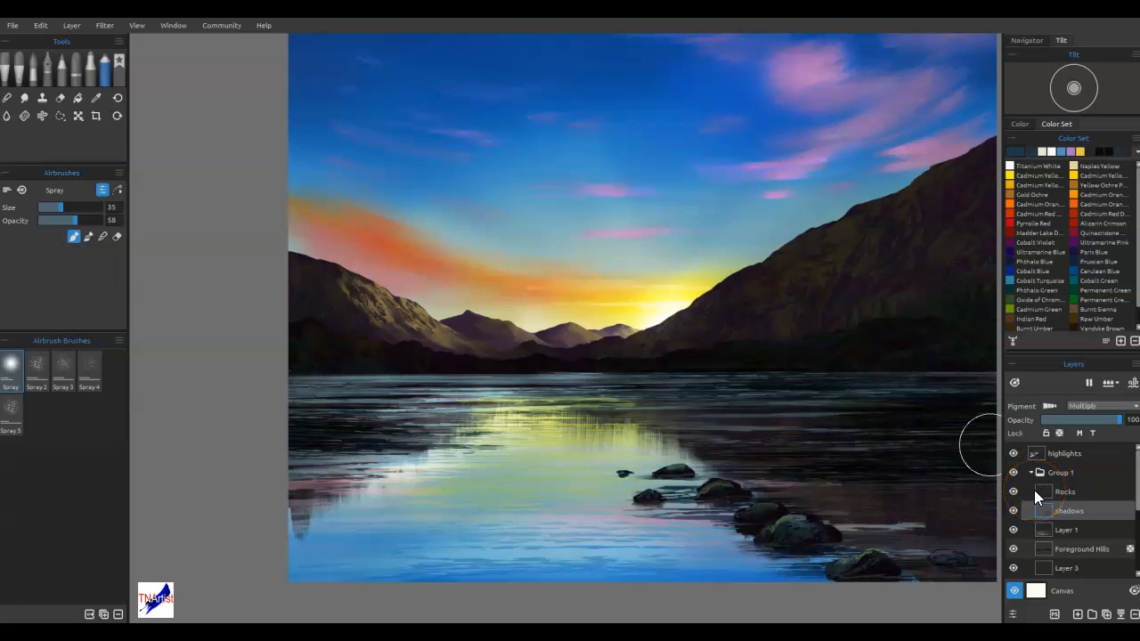
{"action": "scroll", "coordinate": [1076, 532], "scroll_direction": "down", "scroll_amount": 5}
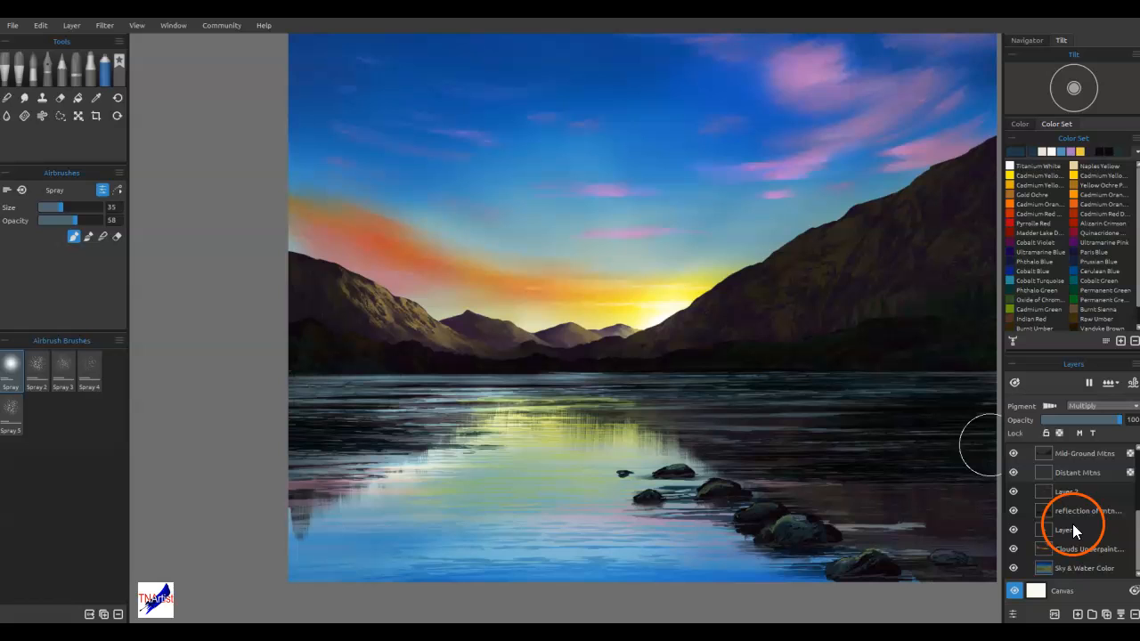
{"action": "left_click", "coordinate": [1072, 513]}
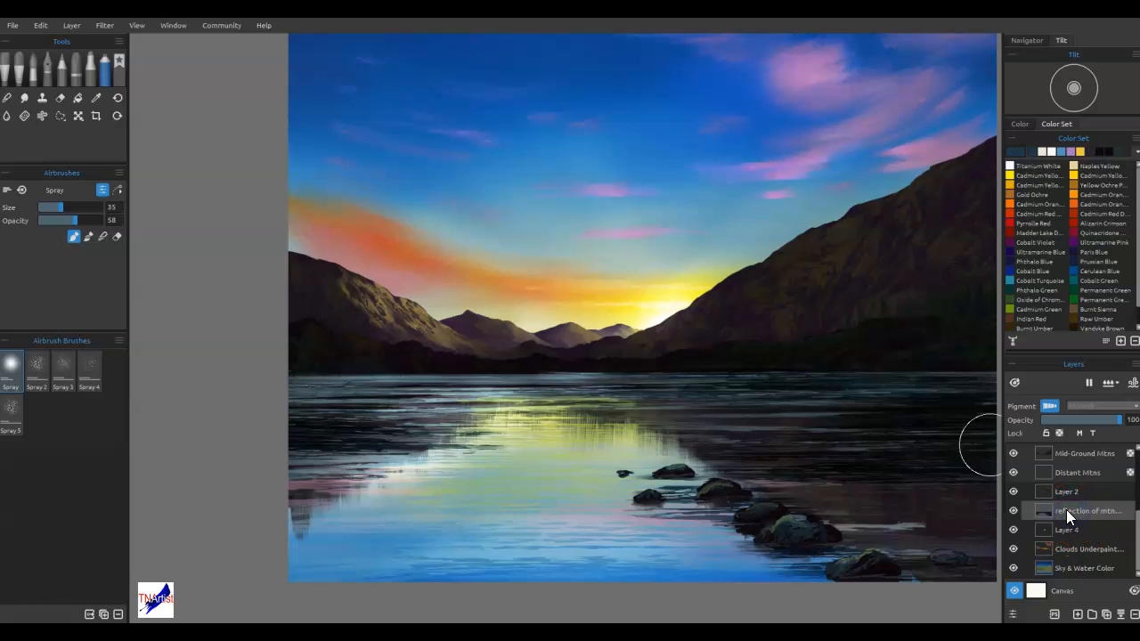
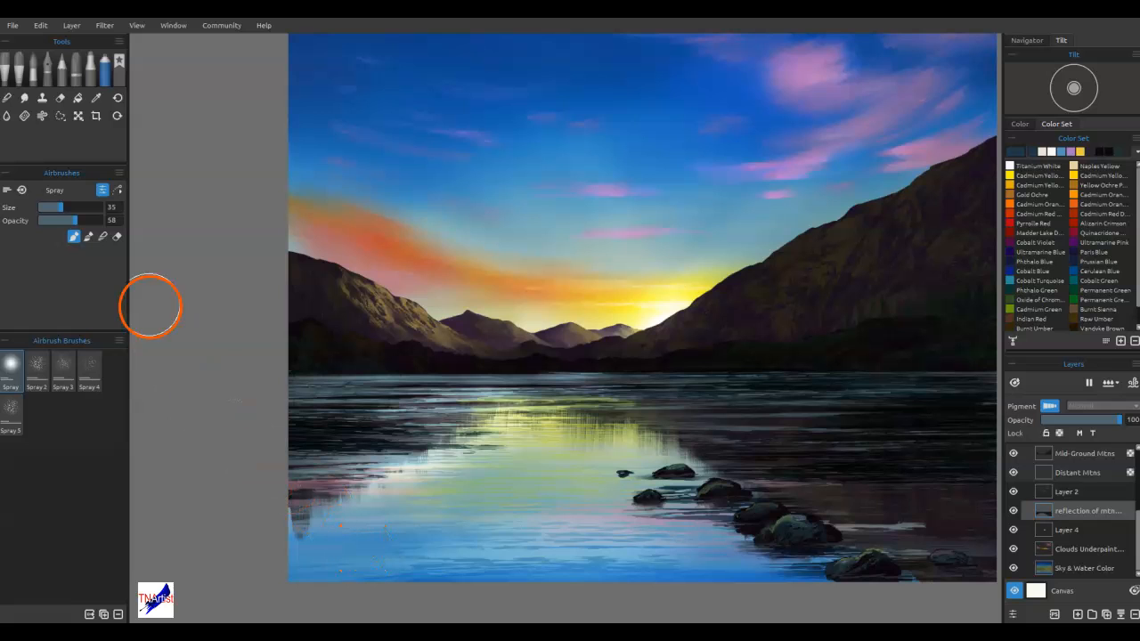
Soften the hard edge of the mountain reflection along the lake's lower-left shore with the Soft blend brush
{"action": "left_click", "coordinate": [8, 97]}
{"action": "mouse_move", "coordinate": [324, 547]}
{"action": "left_mouse_down"}
{"action": "mouse_move", "coordinate": [282, 526]}
{"action": "mouse_move", "coordinate": [335, 518]}
{"action": "mouse_move", "coordinate": [253, 517]}
{"action": "left_mouse_up"}
{"action": "mouse_move", "coordinate": [258, 520]}
{"action": "left_mouse_down"}
{"action": "mouse_move", "coordinate": [332, 508]}
{"action": "mouse_move", "coordinate": [320, 521]}
{"action": "left_mouse_up"}
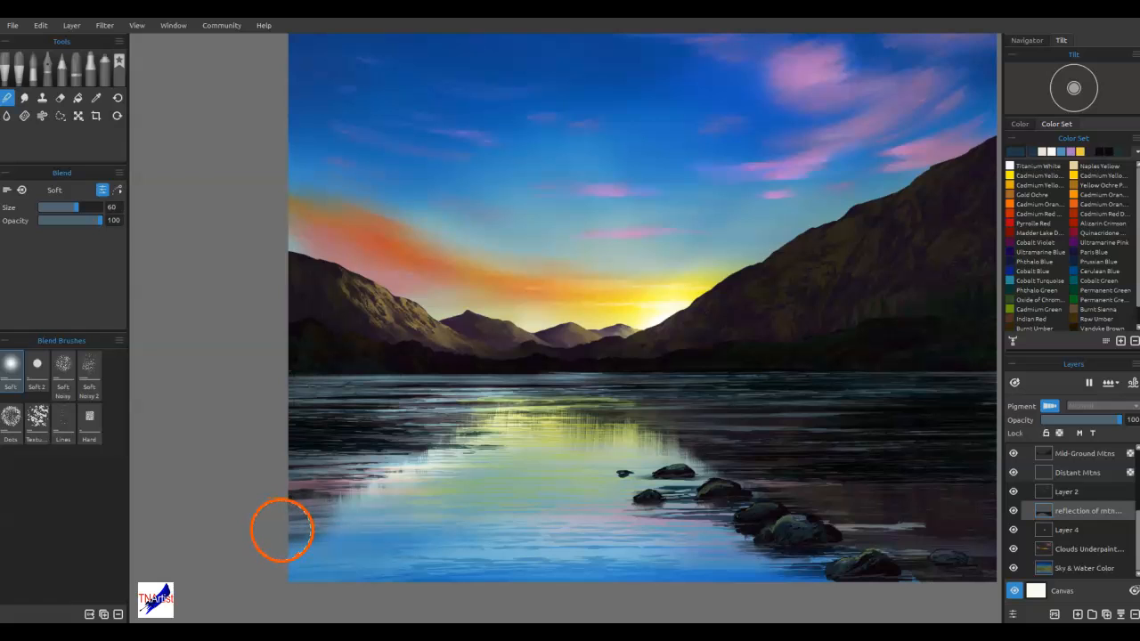
{"action": "left_click_drag", "start_coordinate": [211, 537], "coordinate": [308, 519]}
{"action": "mouse_move", "coordinate": [226, 519]}
{"action": "left_mouse_down"}
{"action": "mouse_move", "coordinate": [348, 494]}
{"action": "mouse_move", "coordinate": [366, 476]}
{"action": "mouse_move", "coordinate": [267, 482]}
{"action": "mouse_move", "coordinate": [426, 487]}
{"action": "mouse_move", "coordinate": [390, 542]}
{"action": "left_mouse_up"}
{"action": "left_click", "coordinate": [60, 98]}
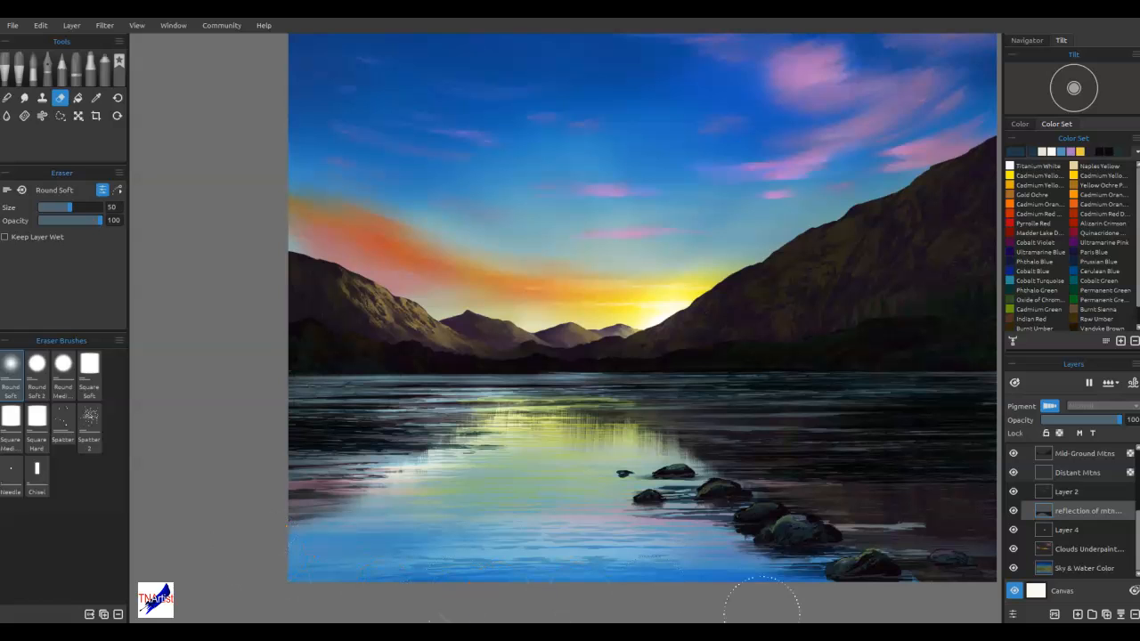
Set the canvas texture to CA01 Canvas
{"action": "left_click", "coordinate": [1042, 591]}
{"action": "left_click", "coordinate": [321, 337]}
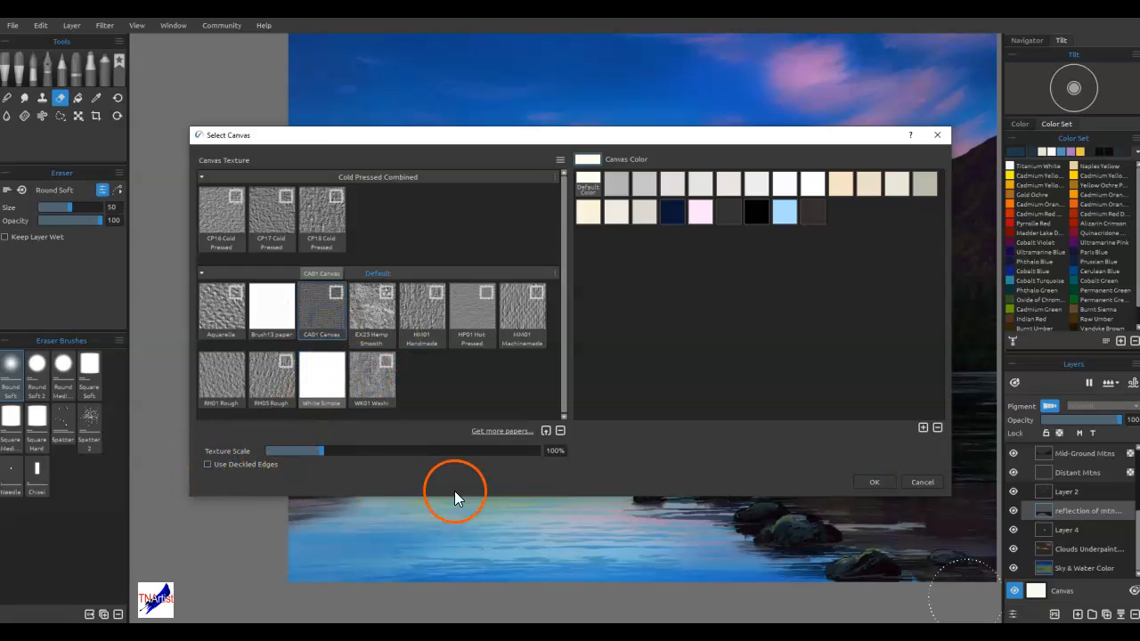
{"action": "left_click", "coordinate": [867, 481]}
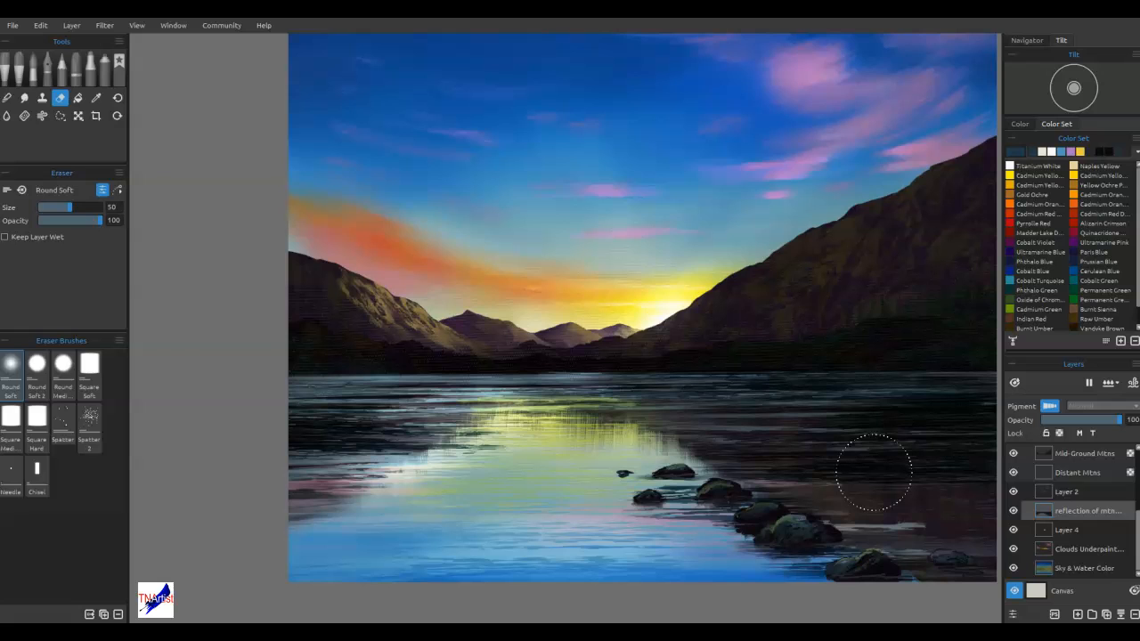
Smooth the whole sky on the Sky & Water Color layer with the Soft blend brush at size 60
{"action": "left_click", "coordinate": [1066, 568]}
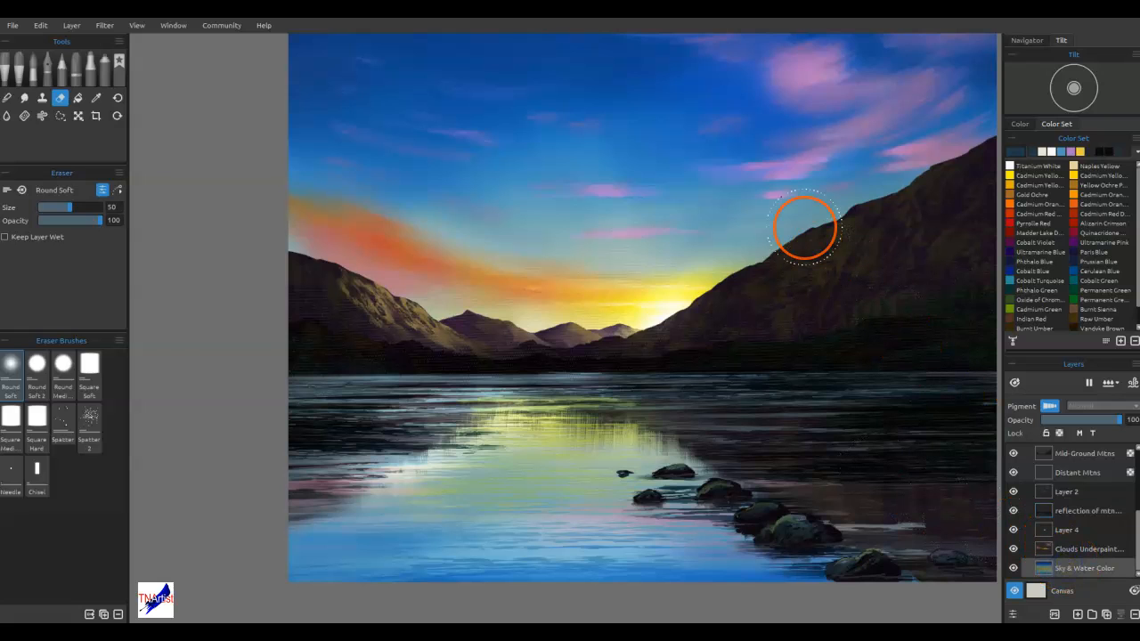
{"action": "left_click", "coordinate": [7, 97]}
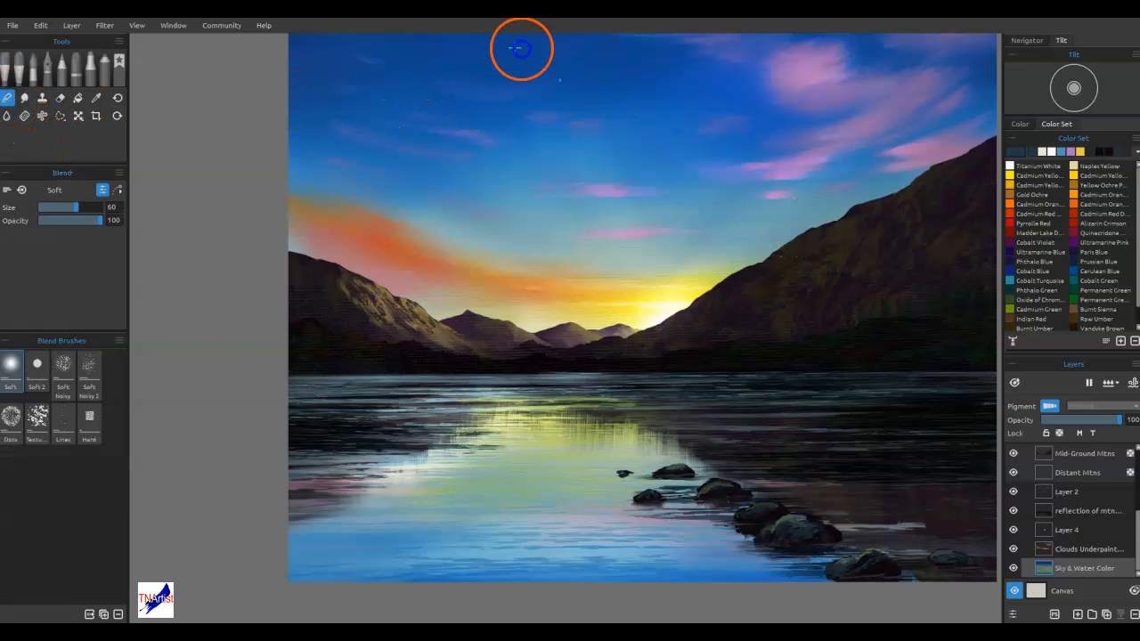
{"action": "left_click_drag", "start_coordinate": [485, 77], "coordinate": [323, 127]}
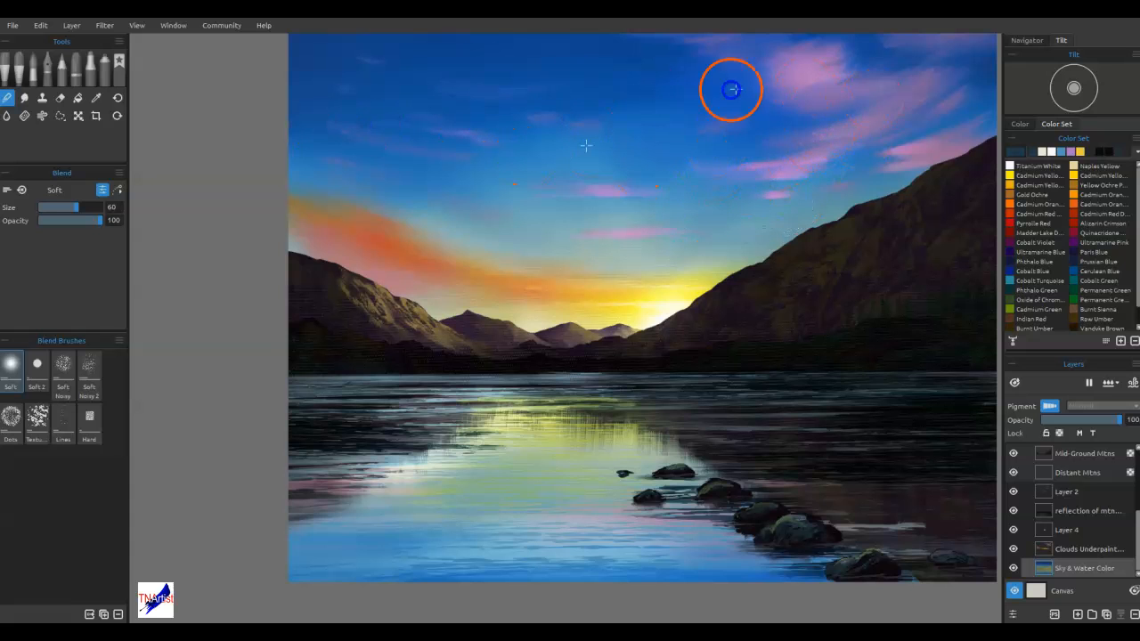
{"action": "left_click_drag", "start_coordinate": [926, 33], "coordinate": [811, 192]}
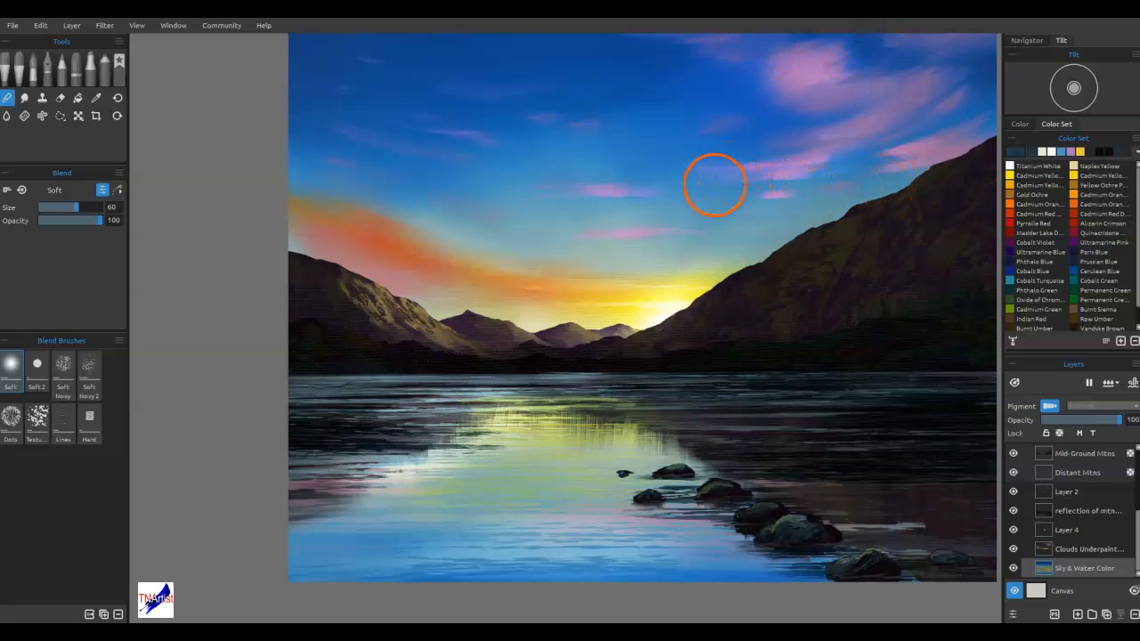
{"action": "left_click_drag", "start_coordinate": [734, 185], "coordinate": [677, 212]}
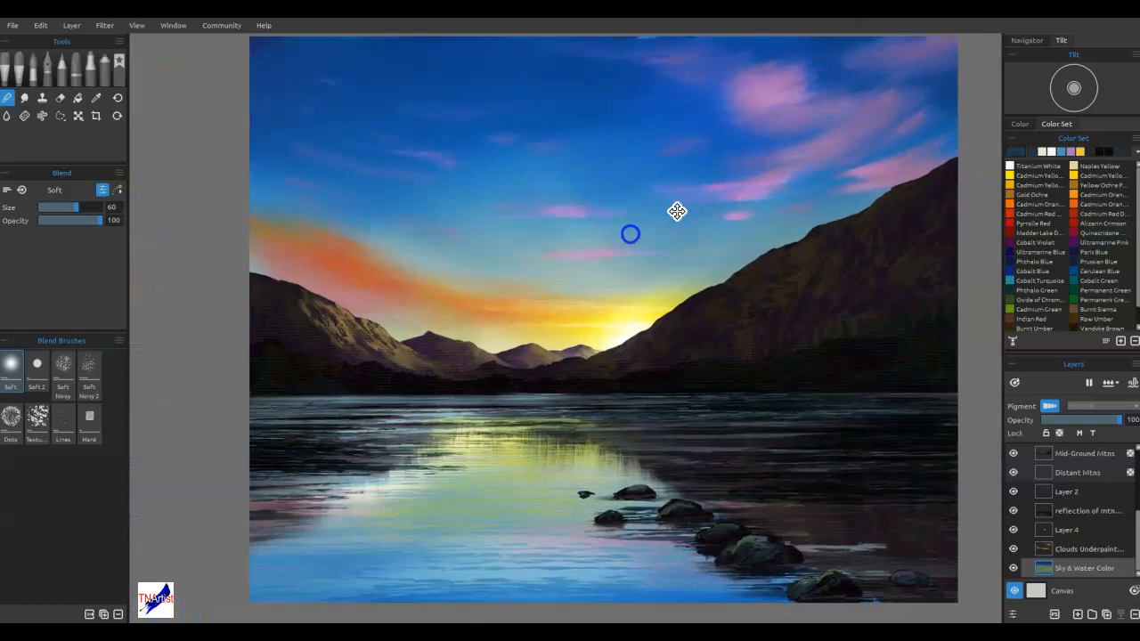
{"action": "left_click_drag", "start_coordinate": [861, 160], "coordinate": [775, 173]}
{"action": "mouse_move", "coordinate": [896, 100]}
{"action": "left_mouse_down"}
{"action": "mouse_move", "coordinate": [757, 75]}
{"action": "mouse_move", "coordinate": [743, 58]}
{"action": "mouse_move", "coordinate": [574, 55]}
{"action": "left_mouse_up"}
{"action": "left_click", "coordinate": [686, 182]}
{"action": "left_click_drag", "start_coordinate": [747, 180], "coordinate": [469, 116]}
{"action": "left_click", "coordinate": [530, 76]}
{"action": "mouse_move", "coordinate": [408, 87]}
{"action": "left_mouse_down"}
{"action": "mouse_move", "coordinate": [575, 171]}
{"action": "mouse_move", "coordinate": [588, 153]}
{"action": "left_mouse_up"}
{"action": "left_click", "coordinate": [272, 70]}
{"action": "mouse_move", "coordinate": [243, 57]}
{"action": "left_mouse_down"}
{"action": "mouse_move", "coordinate": [425, 191]}
{"action": "mouse_move", "coordinate": [617, 218]}
{"action": "left_mouse_up"}
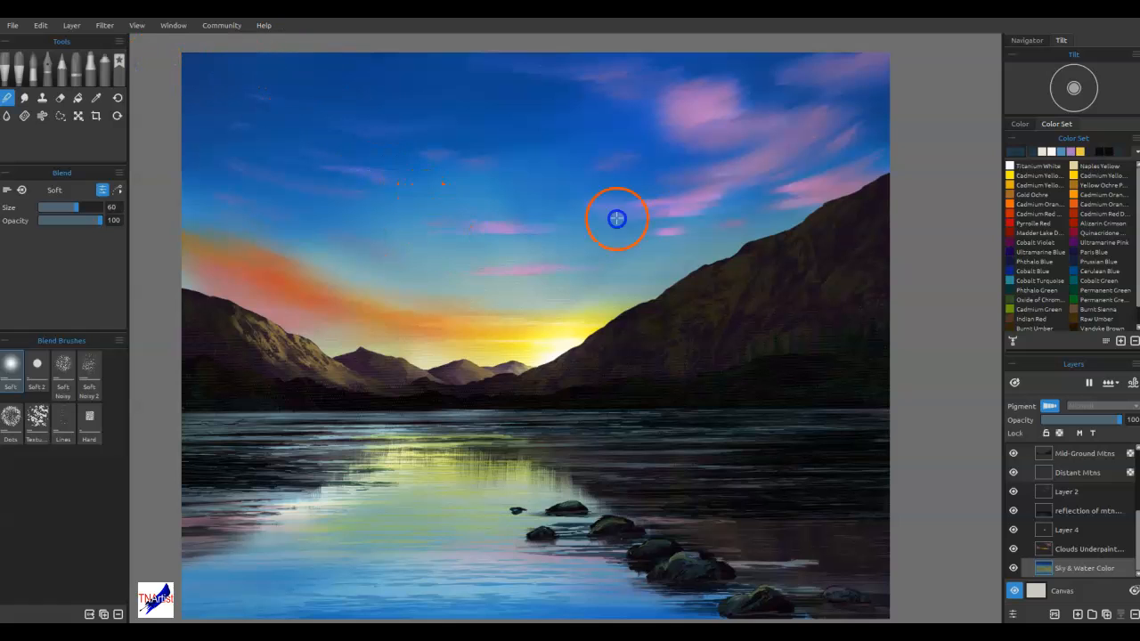
{"action": "mouse_move", "coordinate": [494, 188]}
{"action": "left_mouse_down"}
{"action": "mouse_move", "coordinate": [703, 129]}
{"action": "mouse_move", "coordinate": [337, 139]}
{"action": "left_mouse_up"}
{"action": "left_click_drag", "start_coordinate": [214, 125], "coordinate": [473, 232]}
{"action": "mouse_move", "coordinate": [882, 170]}
{"action": "left_mouse_down"}
{"action": "mouse_move", "coordinate": [864, 140]}
{"action": "mouse_move", "coordinate": [683, 228]}
{"action": "mouse_move", "coordinate": [544, 244]}
{"action": "left_mouse_up"}
{"action": "mouse_move", "coordinate": [620, 277]}
{"action": "left_mouse_down"}
{"action": "mouse_move", "coordinate": [588, 305]}
{"action": "mouse_move", "coordinate": [596, 297]}
{"action": "left_mouse_up"}
{"action": "left_click_drag", "start_coordinate": [595, 240], "coordinate": [454, 232]}
{"action": "left_click_drag", "start_coordinate": [407, 174], "coordinate": [242, 192]}
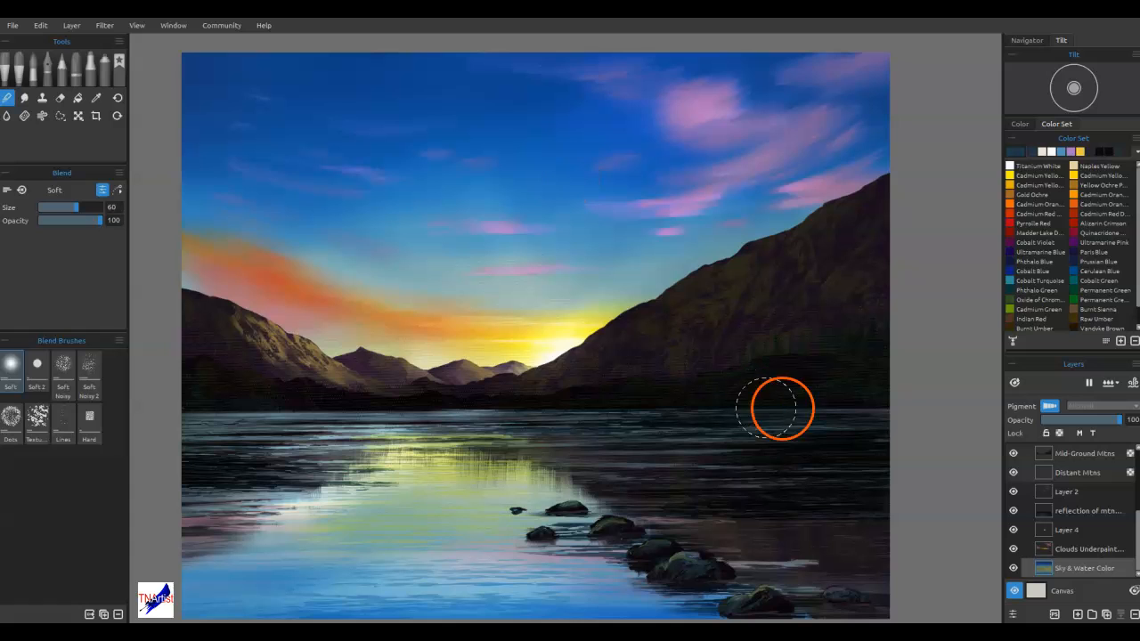
Blend the pink clouds above the right mountain and the lower sky on the clouds underpainting layer
{"action": "left_click", "coordinate": [1080, 552]}
{"action": "left_click_drag", "start_coordinate": [808, 124], "coordinate": [712, 144]}
{"action": "left_click_drag", "start_coordinate": [759, 84], "coordinate": [646, 137]}
{"action": "left_click_drag", "start_coordinate": [582, 89], "coordinate": [833, 115]}
{"action": "mouse_move", "coordinate": [852, 259]}
{"action": "left_mouse_down"}
{"action": "mouse_move", "coordinate": [841, 317]}
{"action": "mouse_move", "coordinate": [435, 342]}
{"action": "left_mouse_up"}
Set the canvas texture to White Simple
{"action": "double_click", "coordinate": [1036, 588]}
{"action": "left_click", "coordinate": [322, 378]}
{"action": "left_click", "coordinate": [876, 483]}
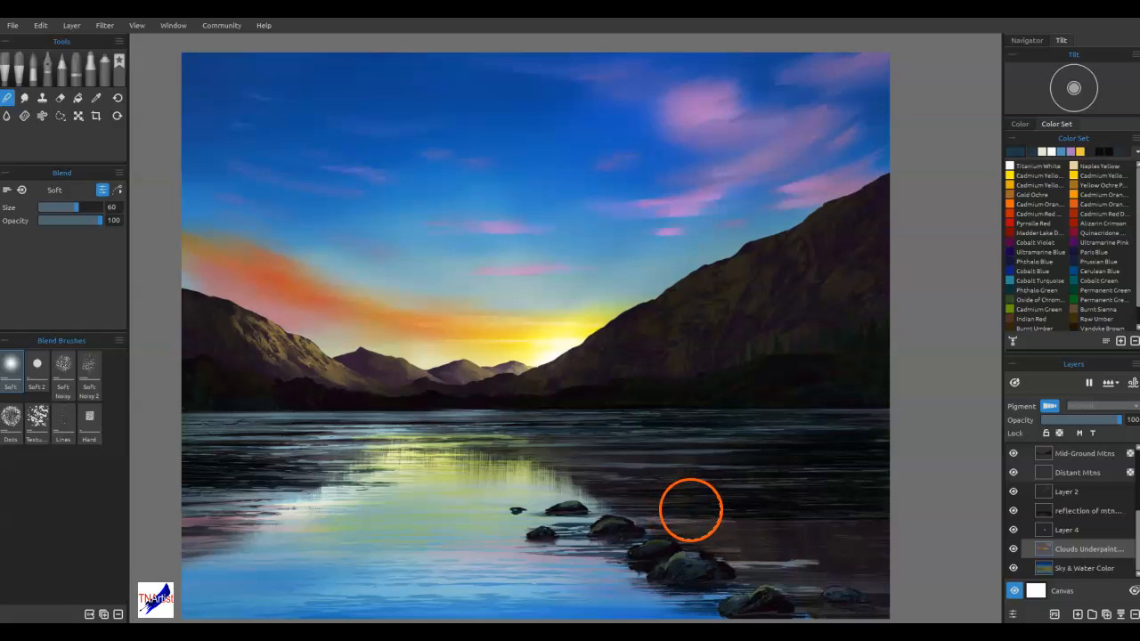
Soften the remaining cloud wisps across the upper sky with the Soft blend brush
{"action": "mouse_move", "coordinate": [691, 510]}
{"action": "left_mouse_down"}
{"action": "mouse_move", "coordinate": [573, 293]}
{"action": "mouse_move", "coordinate": [603, 287]}
{"action": "left_mouse_up"}
{"action": "mouse_move", "coordinate": [628, 201]}
{"action": "left_mouse_down"}
{"action": "mouse_move", "coordinate": [677, 184]}
{"action": "mouse_move", "coordinate": [333, 74]}
{"action": "left_mouse_up"}
{"action": "left_click_drag", "start_coordinate": [551, 46], "coordinate": [317, 57]}
{"action": "mouse_move", "coordinate": [411, 69]}
{"action": "left_mouse_down"}
{"action": "mouse_move", "coordinate": [305, 77]}
{"action": "mouse_move", "coordinate": [208, 64]}
{"action": "left_mouse_up"}
{"action": "left_click_drag", "start_coordinate": [442, 112], "coordinate": [889, 62]}
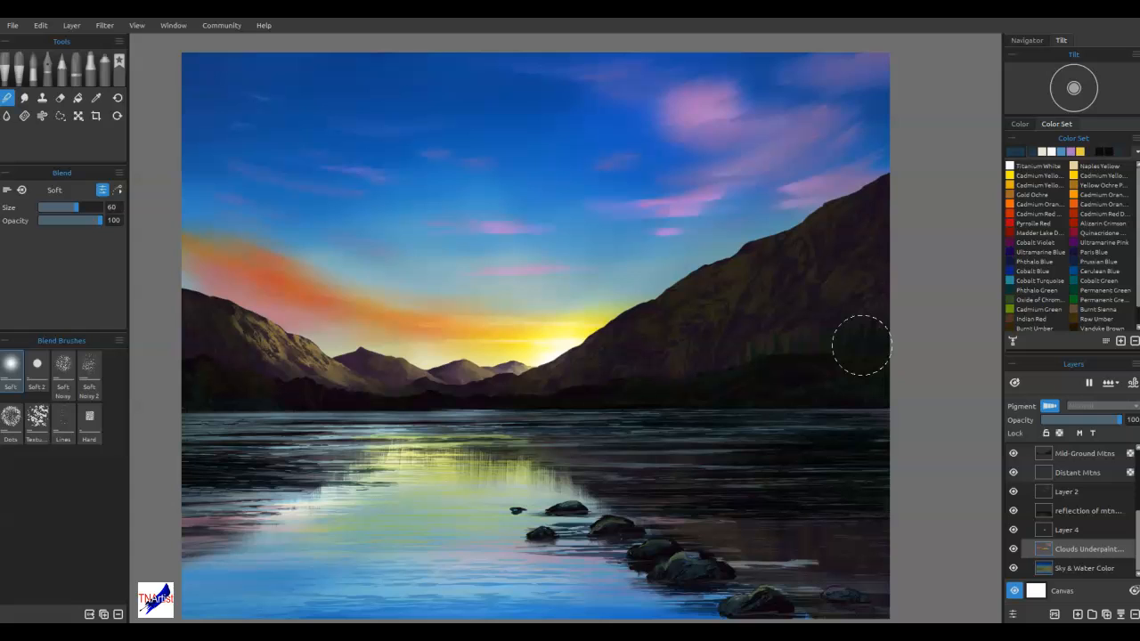
{"action": "mouse_move", "coordinate": [526, 407]}
{"action": "left_mouse_down"}
{"action": "mouse_move", "coordinate": [437, 417]}
{"action": "mouse_move", "coordinate": [524, 458]}
{"action": "left_mouse_up"}
On the highlights layer, airbrush an off-white glow onto the bright sun reflection beside the small rocks
{"action": "scroll", "coordinate": [1078, 481], "scroll_direction": "up", "scroll_amount": 4}
{"action": "left_click", "coordinate": [1051, 454]}
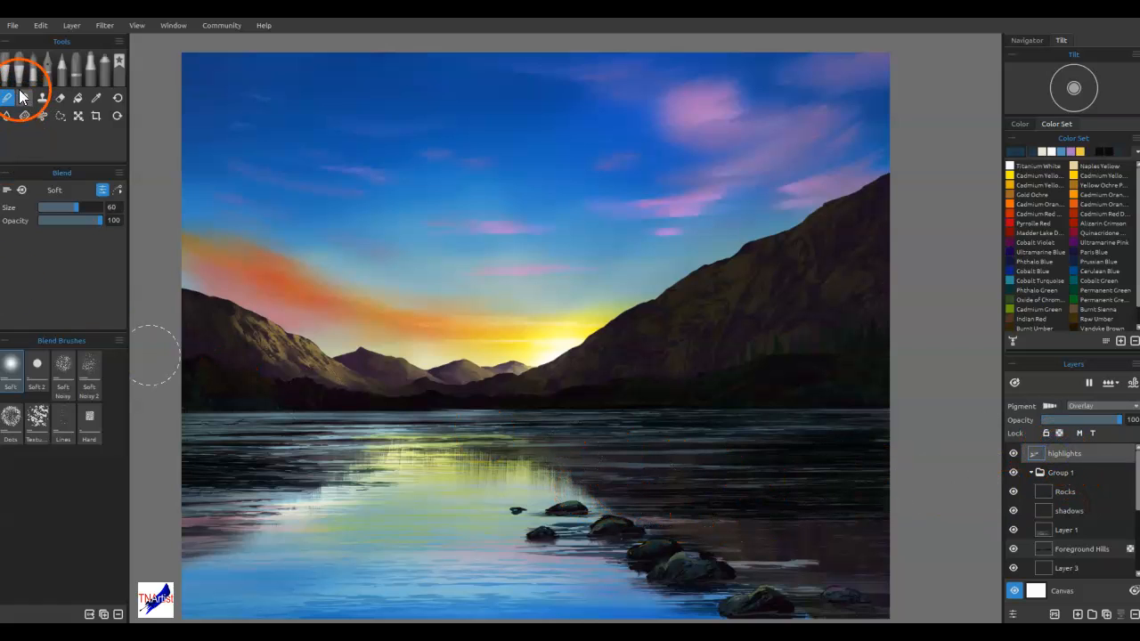
{"action": "left_click", "coordinate": [101, 71]}
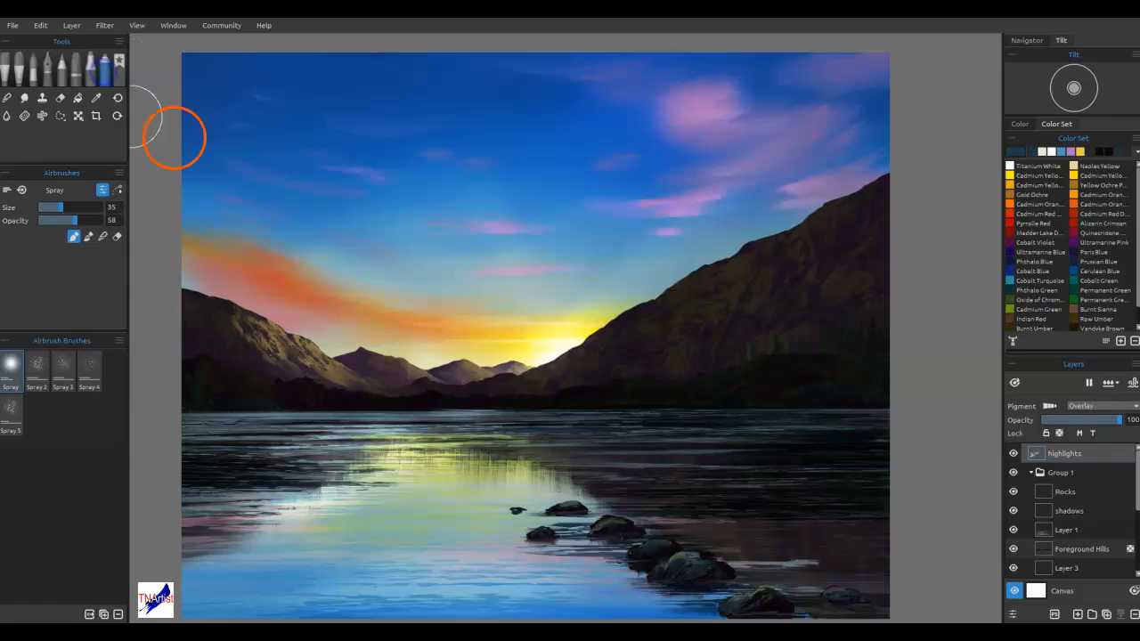
{"action": "left_click", "coordinate": [1045, 151]}
{"action": "left_click_drag", "start_coordinate": [525, 462], "coordinate": [561, 485]}
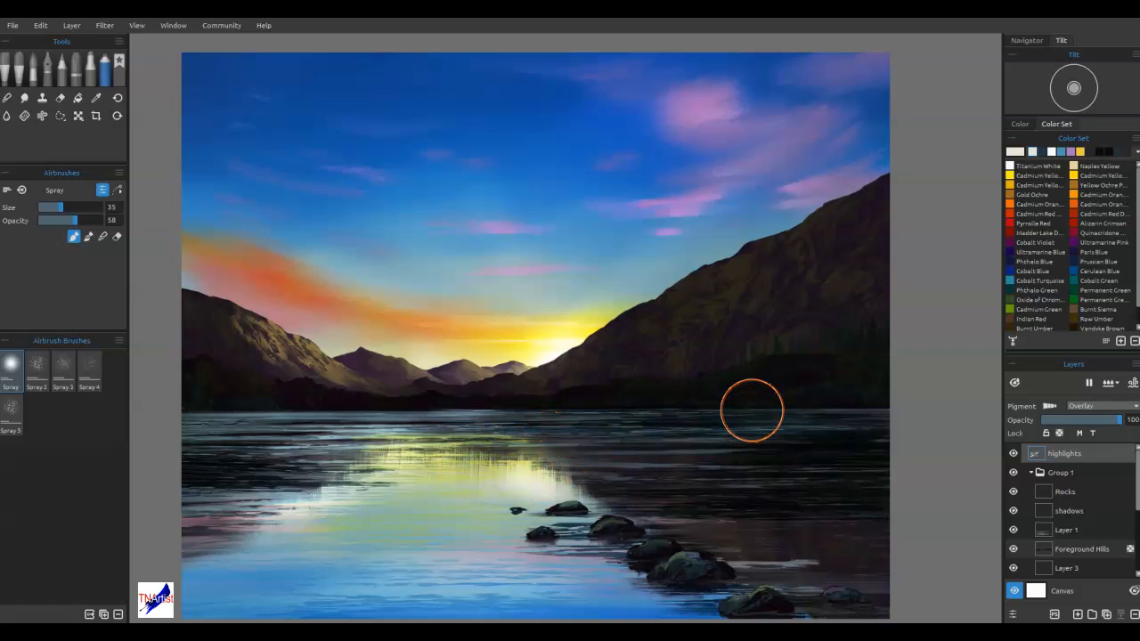
{"action": "left_click_drag", "start_coordinate": [752, 410], "coordinate": [737, 407]}
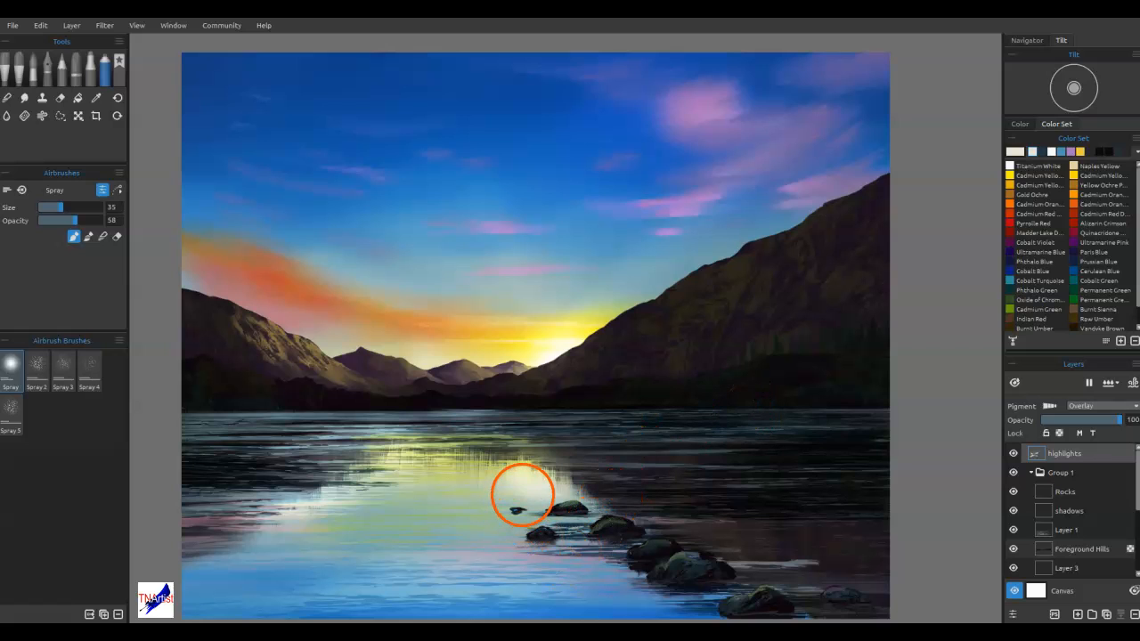
{"action": "left_click_drag", "start_coordinate": [503, 496], "coordinate": [488, 497]}
{"action": "mouse_move", "coordinate": [567, 498]}
{"action": "left_mouse_down"}
{"action": "mouse_move", "coordinate": [499, 517]}
{"action": "mouse_move", "coordinate": [490, 486]}
{"action": "left_mouse_up"}
{"action": "left_click_drag", "start_coordinate": [552, 484], "coordinate": [498, 482]}
{"action": "left_click_drag", "start_coordinate": [540, 472], "coordinate": [481, 474]}
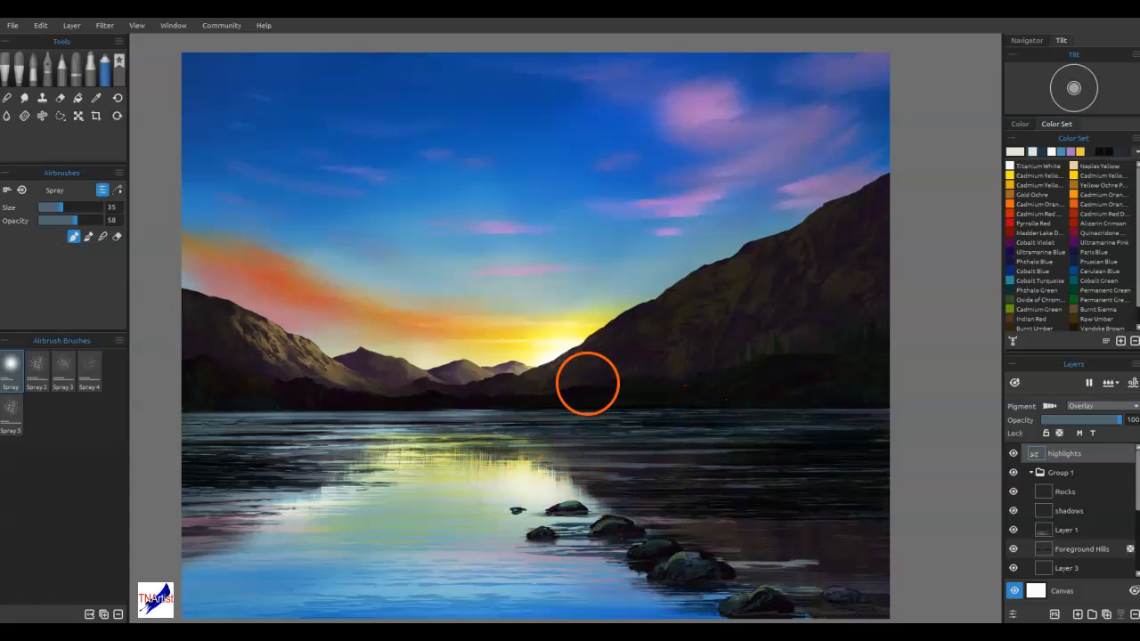
Sample pale yellow and amber from the sunset glow and spray them across the lake's sun reflection
{"action": "left_click", "coordinate": [524, 353], "text": "alt"}
{"action": "mouse_move", "coordinate": [496, 479]}
{"action": "left_mouse_down"}
{"action": "mouse_move", "coordinate": [429, 474]}
{"action": "mouse_move", "coordinate": [397, 506]}
{"action": "left_mouse_up"}
{"action": "left_click", "coordinate": [491, 336], "text": "alt"}
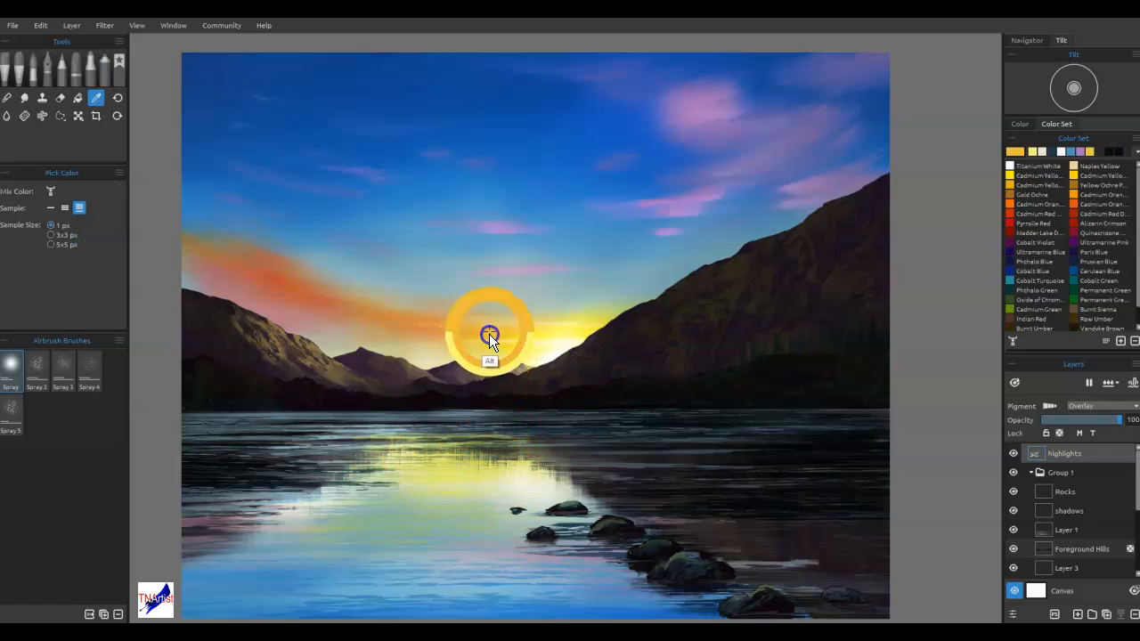
{"action": "mouse_move", "coordinate": [305, 499]}
{"action": "left_mouse_down"}
{"action": "mouse_move", "coordinate": [428, 499]}
{"action": "mouse_move", "coordinate": [270, 536]}
{"action": "mouse_move", "coordinate": [514, 524]}
{"action": "mouse_move", "coordinate": [440, 500]}
{"action": "mouse_move", "coordinate": [317, 493]}
{"action": "mouse_move", "coordinate": [270, 527]}
{"action": "mouse_move", "coordinate": [332, 517]}
{"action": "mouse_move", "coordinate": [332, 501]}
{"action": "mouse_move", "coordinate": [266, 503]}
{"action": "mouse_move", "coordinate": [452, 479]}
{"action": "mouse_move", "coordinate": [492, 462]}
{"action": "mouse_move", "coordinate": [377, 445]}
{"action": "mouse_move", "coordinate": [497, 441]}
{"action": "mouse_move", "coordinate": [378, 435]}
{"action": "mouse_move", "coordinate": [531, 426]}
{"action": "mouse_move", "coordinate": [411, 425]}
{"action": "mouse_move", "coordinate": [529, 439]}
{"action": "left_mouse_up"}
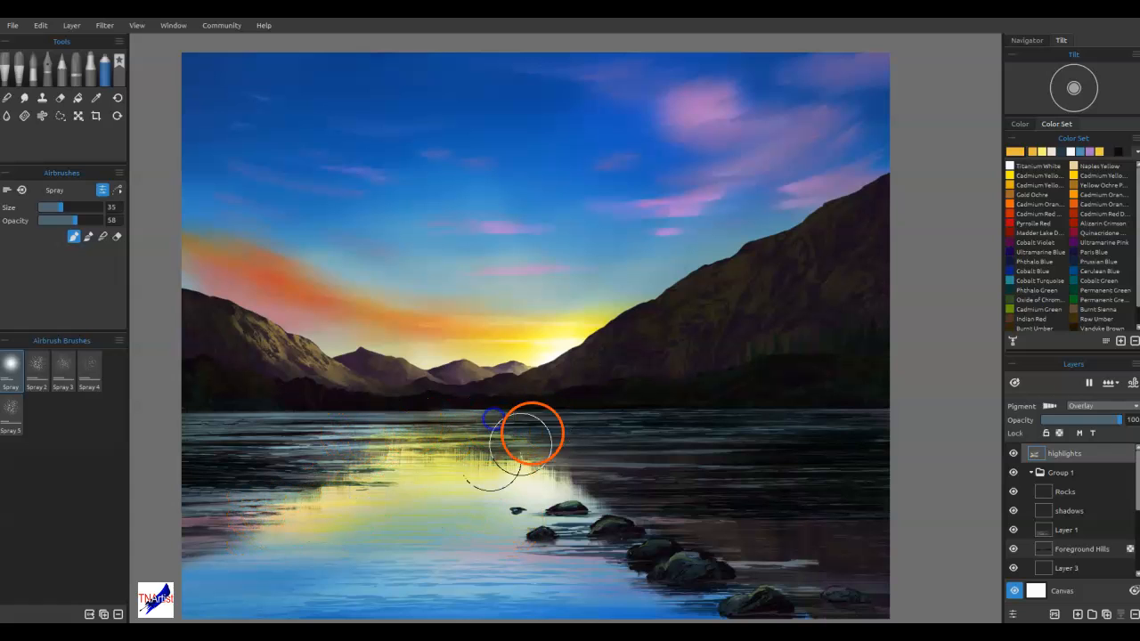
{"action": "left_click_drag", "start_coordinate": [592, 507], "coordinate": [572, 503]}
Sample orange-red and mauve from the clouds and spray them over the reflection's edges and the lake's right side
{"action": "left_click", "coordinate": [303, 302], "text": "alt"}
{"action": "mouse_move", "coordinate": [298, 540]}
{"action": "left_mouse_down"}
{"action": "mouse_move", "coordinate": [352, 523]}
{"action": "mouse_move", "coordinate": [293, 557]}
{"action": "mouse_move", "coordinate": [329, 571]}
{"action": "left_mouse_up"}
{"action": "mouse_move", "coordinate": [294, 519]}
{"action": "left_mouse_down"}
{"action": "mouse_move", "coordinate": [434, 500]}
{"action": "mouse_move", "coordinate": [205, 529]}
{"action": "mouse_move", "coordinate": [316, 502]}
{"action": "left_mouse_up"}
{"action": "left_click", "coordinate": [156, 504]}
{"action": "left_click_drag", "start_coordinate": [588, 484], "coordinate": [593, 479]}
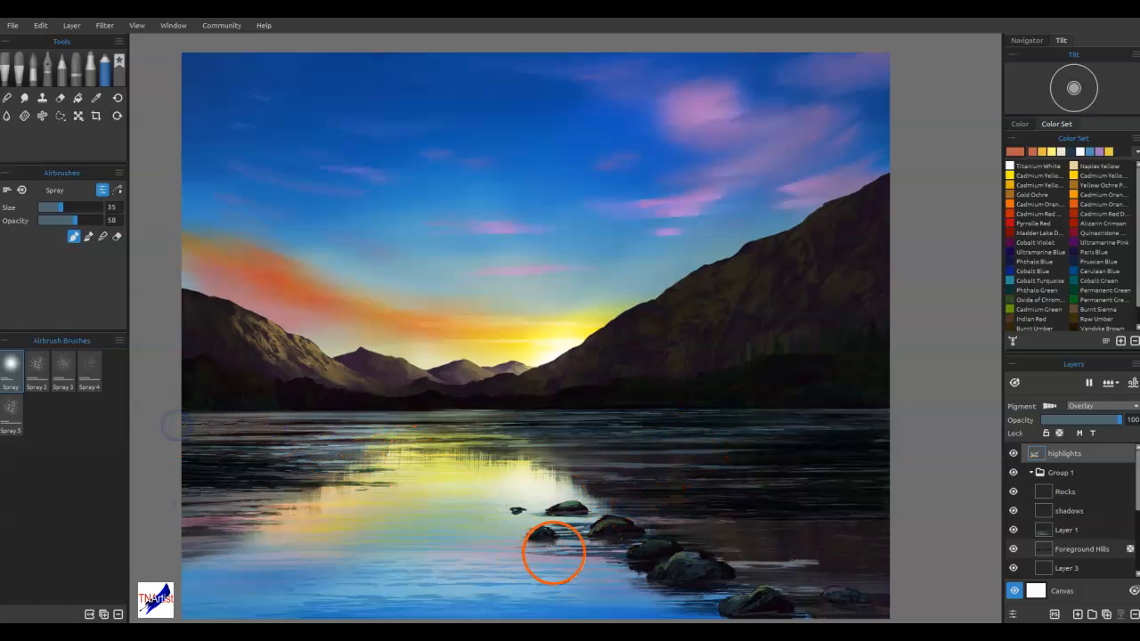
{"action": "left_click", "coordinate": [719, 120], "text": "alt"}
{"action": "mouse_move", "coordinate": [613, 435]}
{"action": "left_mouse_down"}
{"action": "mouse_move", "coordinate": [765, 426]}
{"action": "mouse_move", "coordinate": [850, 431]}
{"action": "left_mouse_up"}
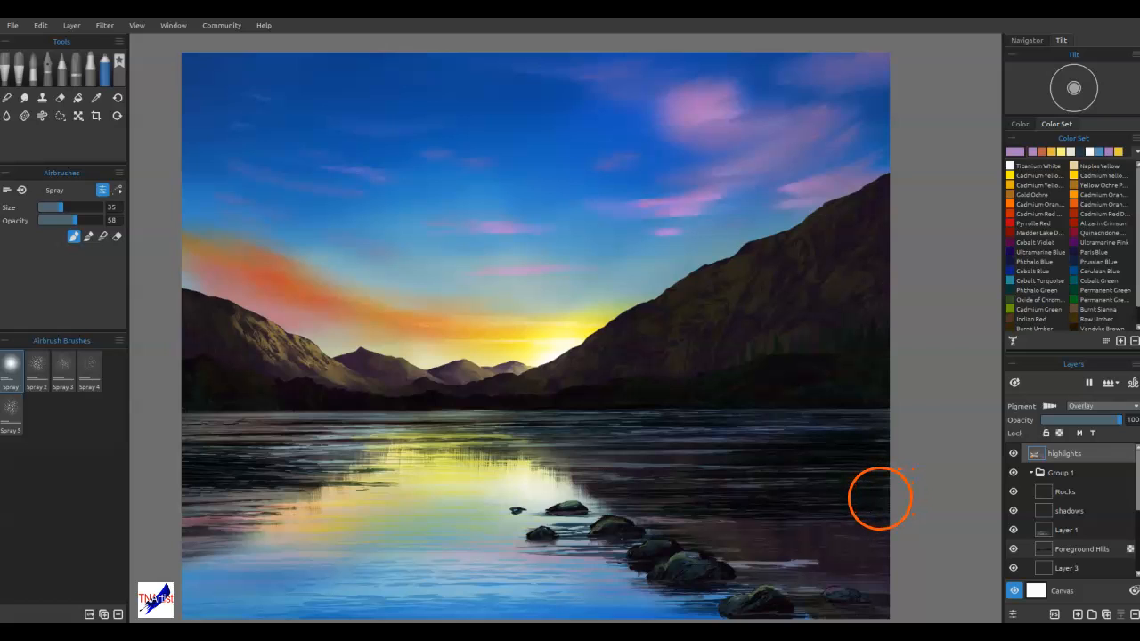
On the shadows layer, spray mauve over the right mountain, the left mountain and the water along the left edge
{"action": "left_click", "coordinate": [1076, 505]}
{"action": "left_click_drag", "start_coordinate": [764, 323], "coordinate": [777, 294]}
{"action": "left_click_drag", "start_coordinate": [856, 340], "coordinate": [853, 398]}
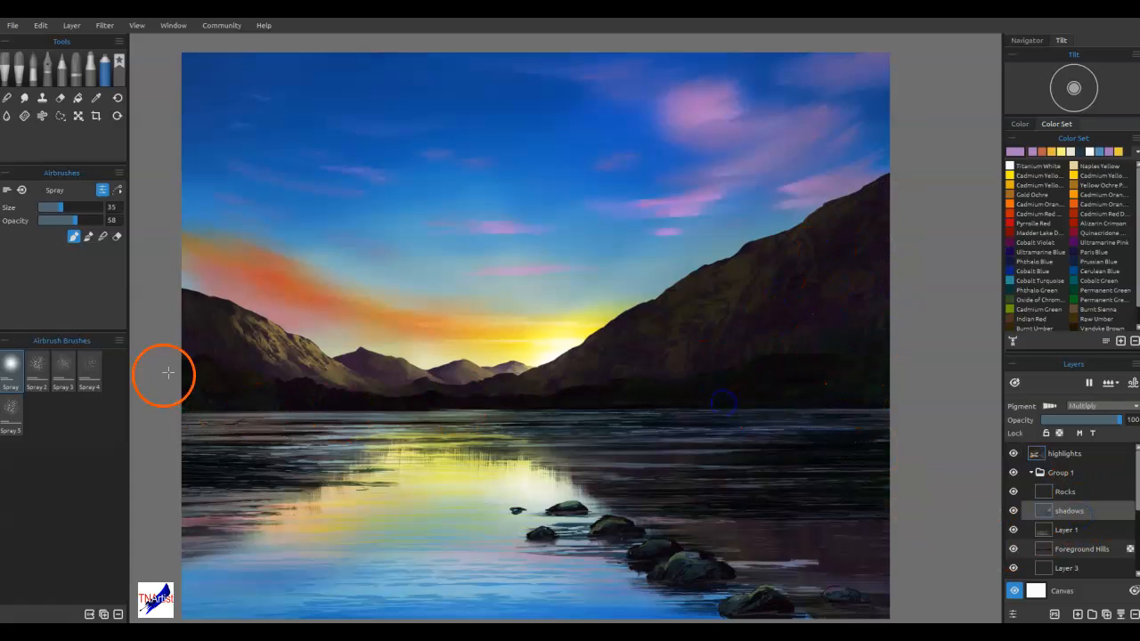
{"action": "left_click_drag", "start_coordinate": [185, 322], "coordinate": [229, 369]}
{"action": "mouse_move", "coordinate": [166, 476]}
{"action": "left_mouse_down"}
{"action": "mouse_move", "coordinate": [193, 455]}
{"action": "mouse_move", "coordinate": [306, 469]}
{"action": "mouse_move", "coordinate": [252, 504]}
{"action": "left_mouse_up"}
{"action": "left_click_drag", "start_coordinate": [168, 529], "coordinate": [146, 544]}
{"action": "left_click_drag", "start_coordinate": [159, 581], "coordinate": [163, 583]}
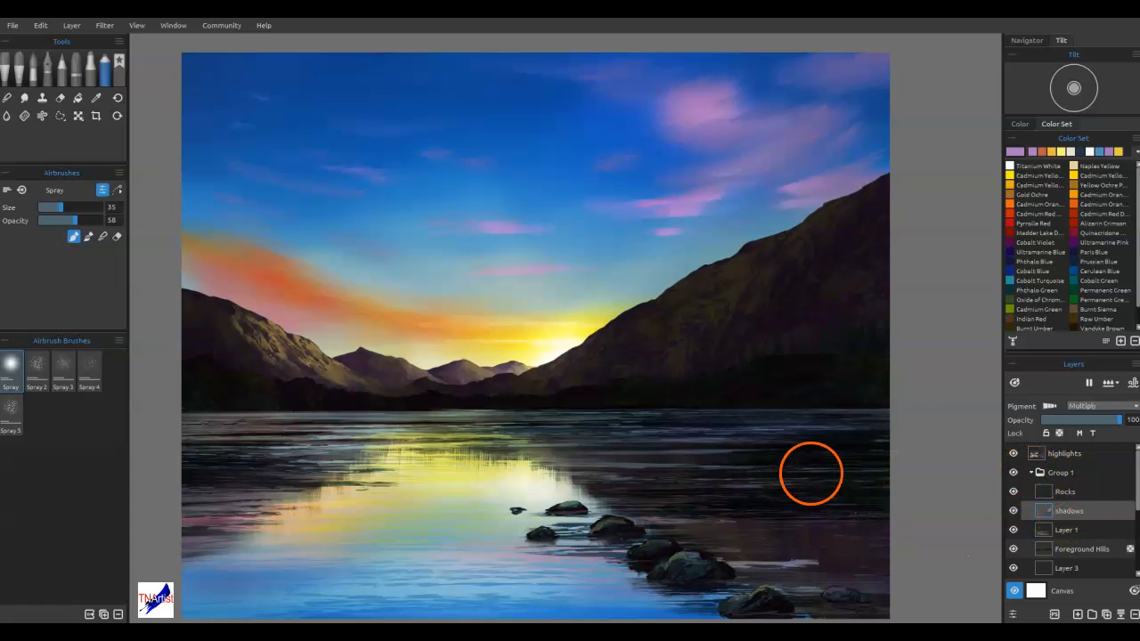
Activate the Rocks layer and place the ripple stencil over the lower lake and foreground rocks
{"action": "left_click", "coordinate": [1067, 495]}
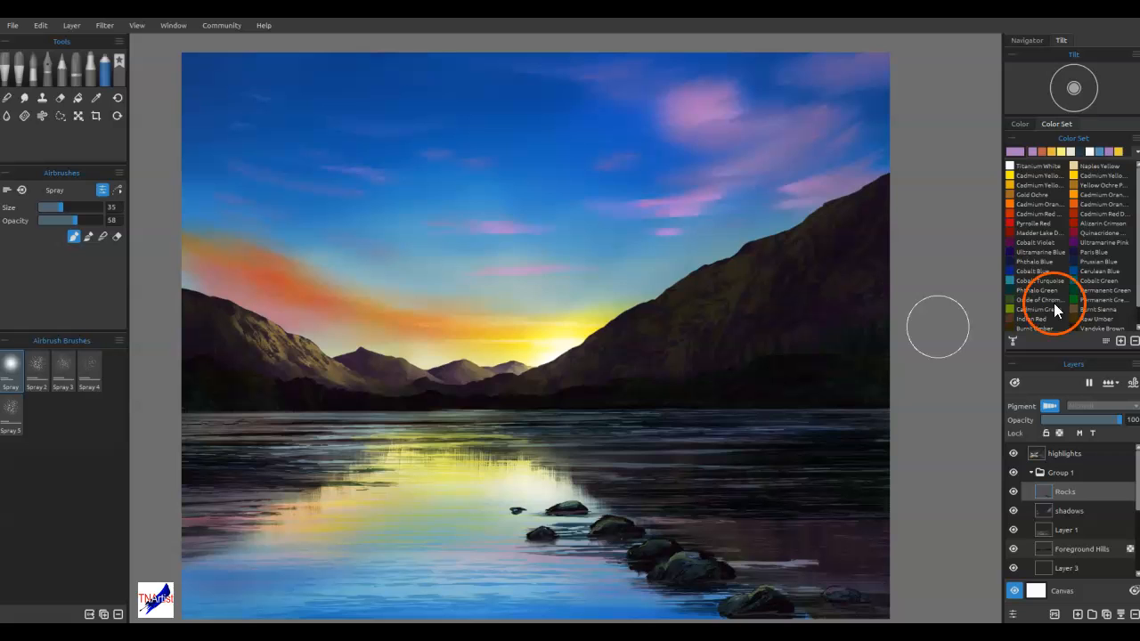
{"action": "key", "text": "ctrl+t"}
{"action": "left_click", "coordinate": [709, 181]}
{"action": "left_click", "coordinate": [722, 274]}
{"action": "left_click_drag", "start_coordinate": [691, 180], "coordinate": [988, 245]}
{"action": "left_click_drag", "start_coordinate": [880, 308], "coordinate": [911, 558]}
{"action": "left_click_drag", "start_coordinate": [805, 405], "coordinate": [787, 187]}
{"action": "mouse_move", "coordinate": [772, 327]}
{"action": "left_mouse_down"}
{"action": "mouse_move", "coordinate": [772, 377]}
{"action": "mouse_move", "coordinate": [763, 322]}
{"action": "left_mouse_up"}
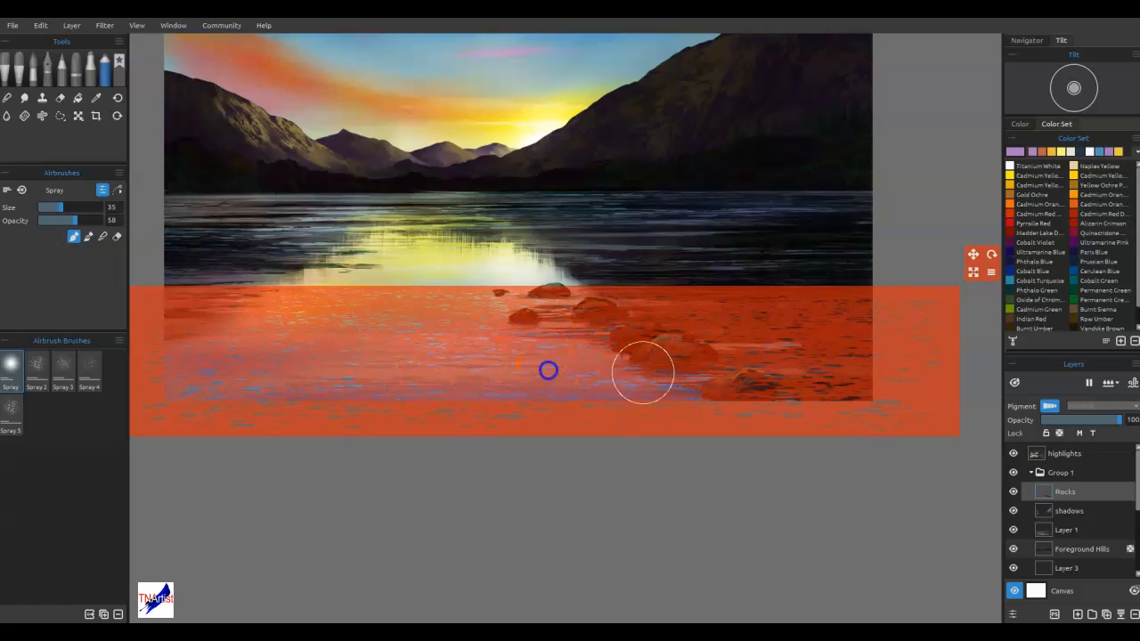
Try yellow ochre and raw umber ripples through the stencil on the lower lake, and undo them
{"action": "left_click", "coordinate": [1074, 188]}
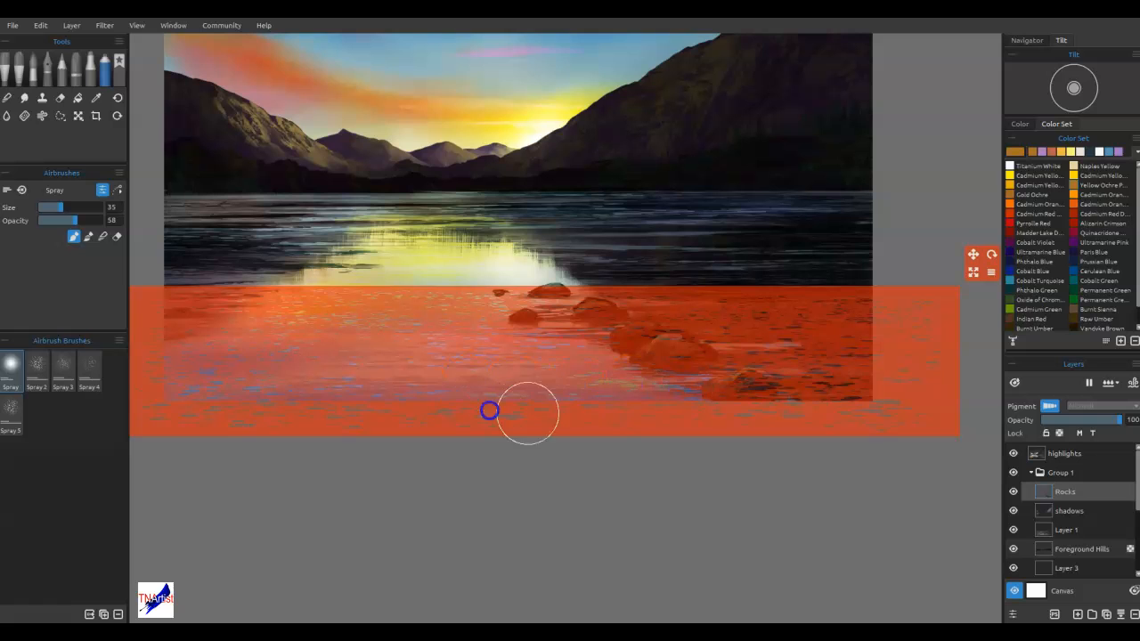
{"action": "left_click", "coordinate": [1076, 321]}
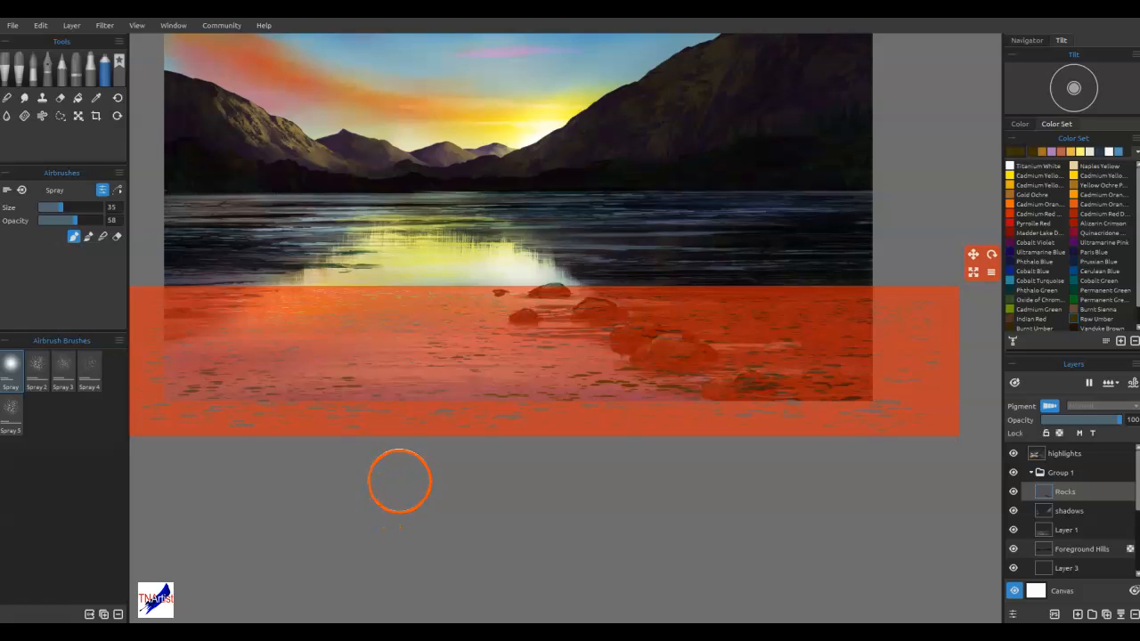
{"action": "key", "text": "ctrl+alt"}
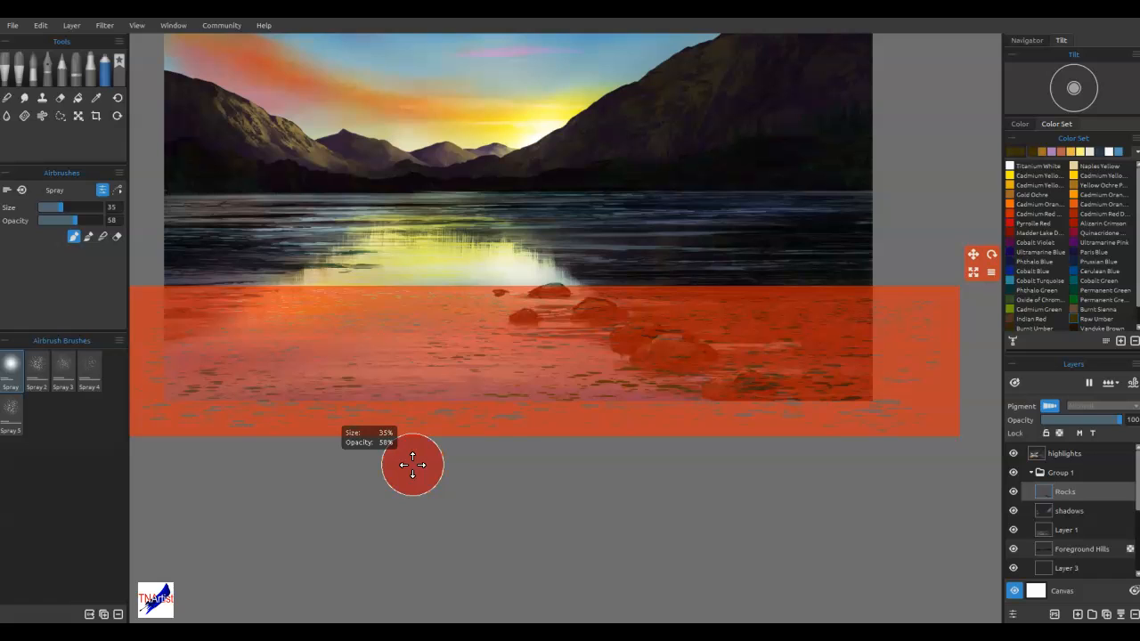
{"action": "key", "text": "ctrl+z"}
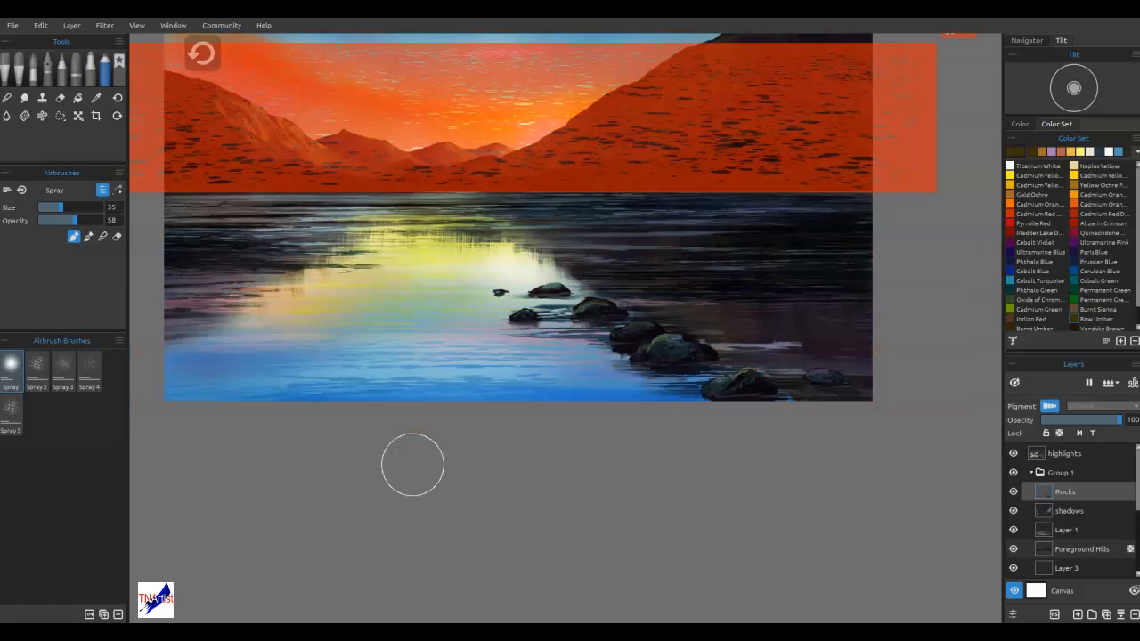
On the shadows layer, move the ripple stencil over the lower lake and spray Indian Red ripples across the foreground water
{"action": "left_click", "coordinate": [1066, 514]}
{"action": "left_click_drag", "start_coordinate": [807, 155], "coordinate": [842, 511]}
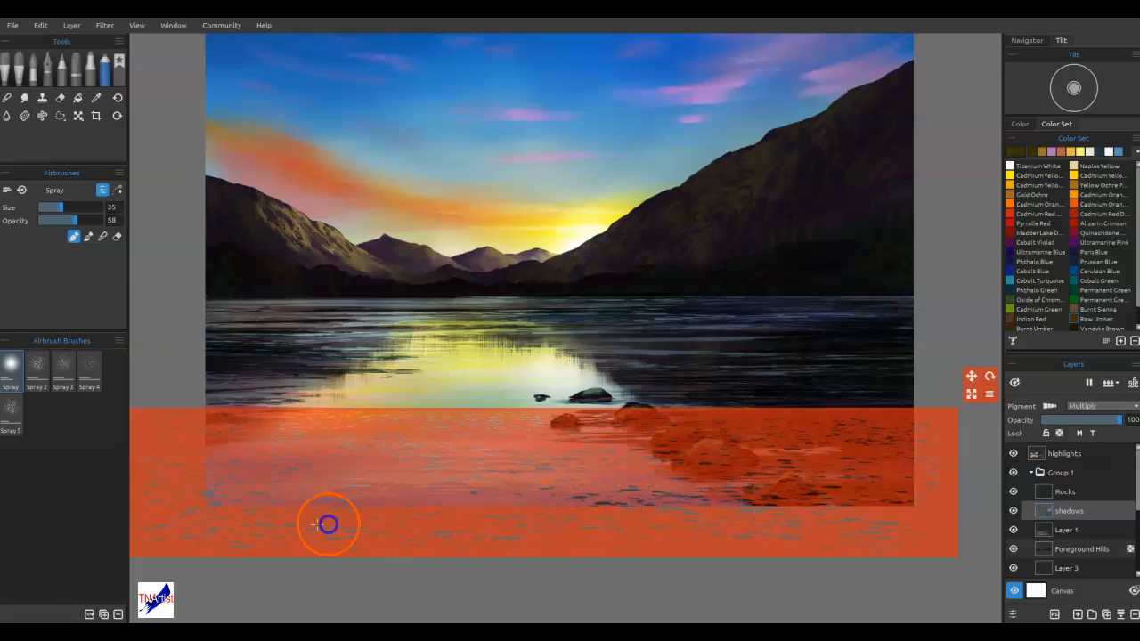
{"action": "left_click", "coordinate": [1015, 319]}
{"action": "left_click_drag", "start_coordinate": [643, 491], "coordinate": [603, 480]}
{"action": "mouse_move", "coordinate": [490, 490]}
{"action": "left_mouse_down"}
{"action": "mouse_move", "coordinate": [260, 507]}
{"action": "mouse_move", "coordinate": [590, 476]}
{"action": "left_mouse_up"}
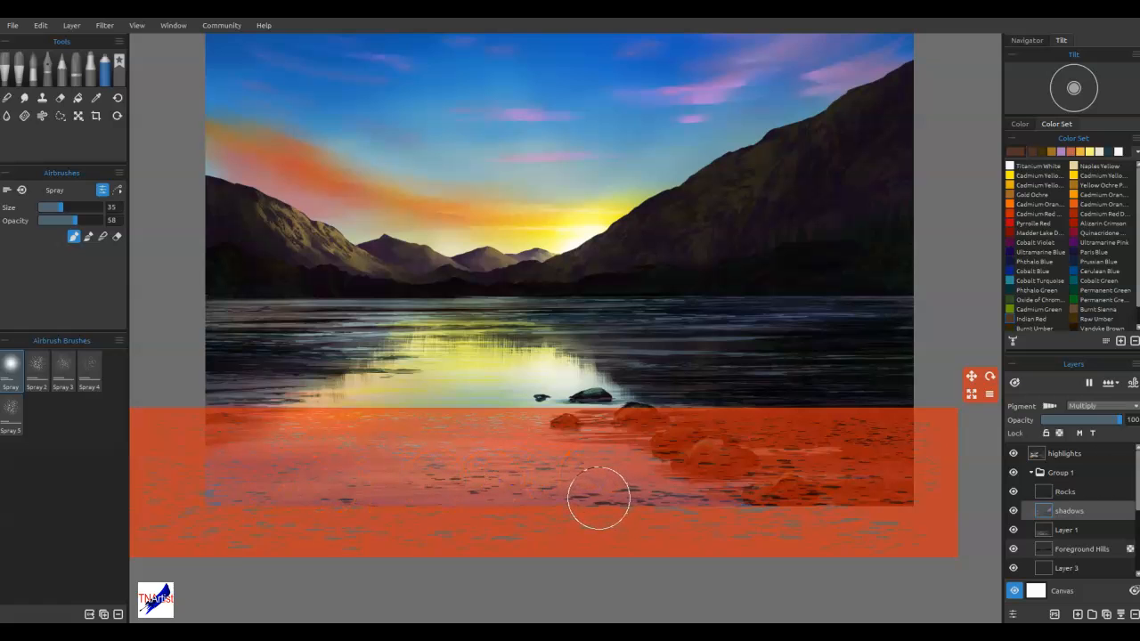
{"action": "mouse_move", "coordinate": [597, 533]}
{"action": "left_mouse_down"}
{"action": "mouse_move", "coordinate": [600, 565]}
{"action": "mouse_move", "coordinate": [592, 515]}
{"action": "mouse_move", "coordinate": [560, 494]}
{"action": "mouse_move", "coordinate": [632, 505]}
{"action": "mouse_move", "coordinate": [472, 509]}
{"action": "left_mouse_up"}
{"action": "left_click_drag", "start_coordinate": [765, 502], "coordinate": [854, 548]}
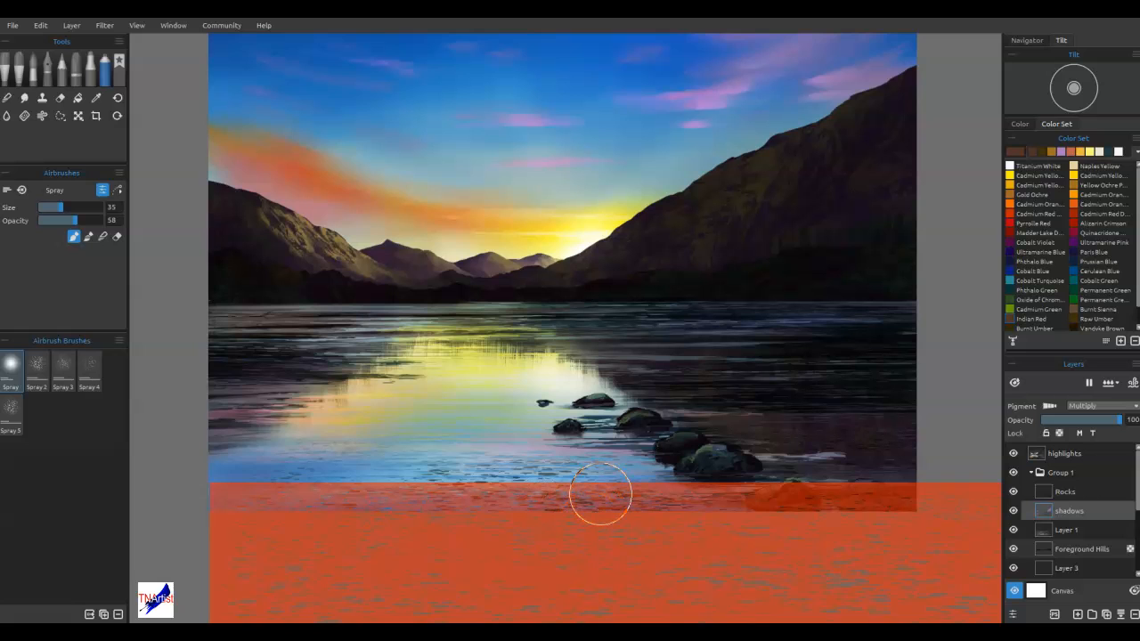
Activate the highlights layer and hide the ripple stencil
{"action": "left_click", "coordinate": [1056, 456]}
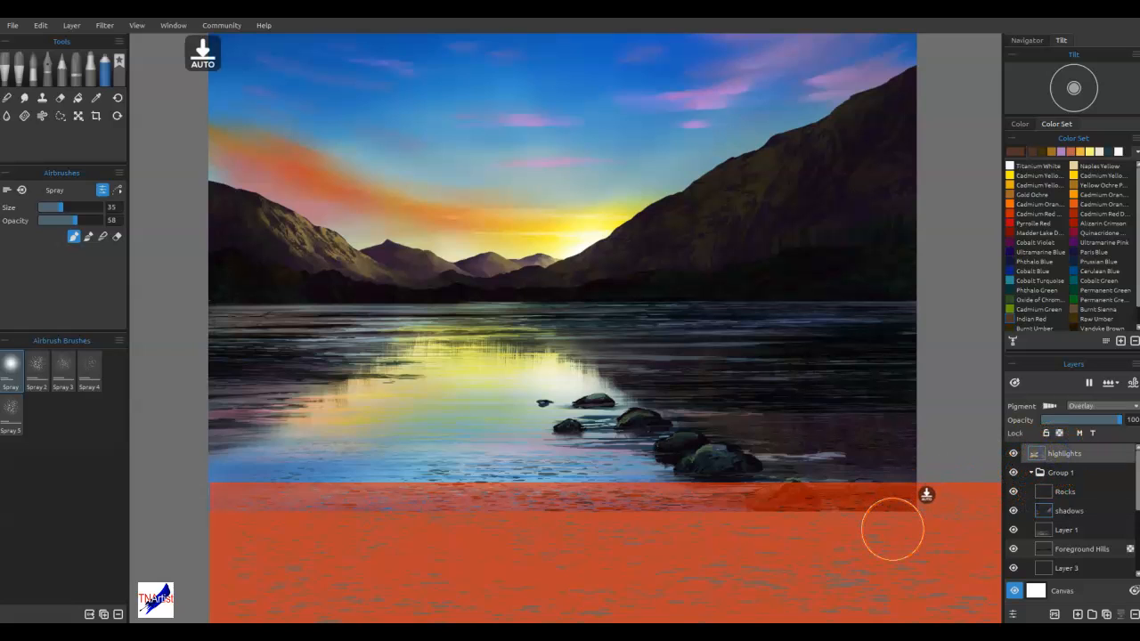
{"action": "left_click_drag", "start_coordinate": [892, 529], "coordinate": [914, 524]}
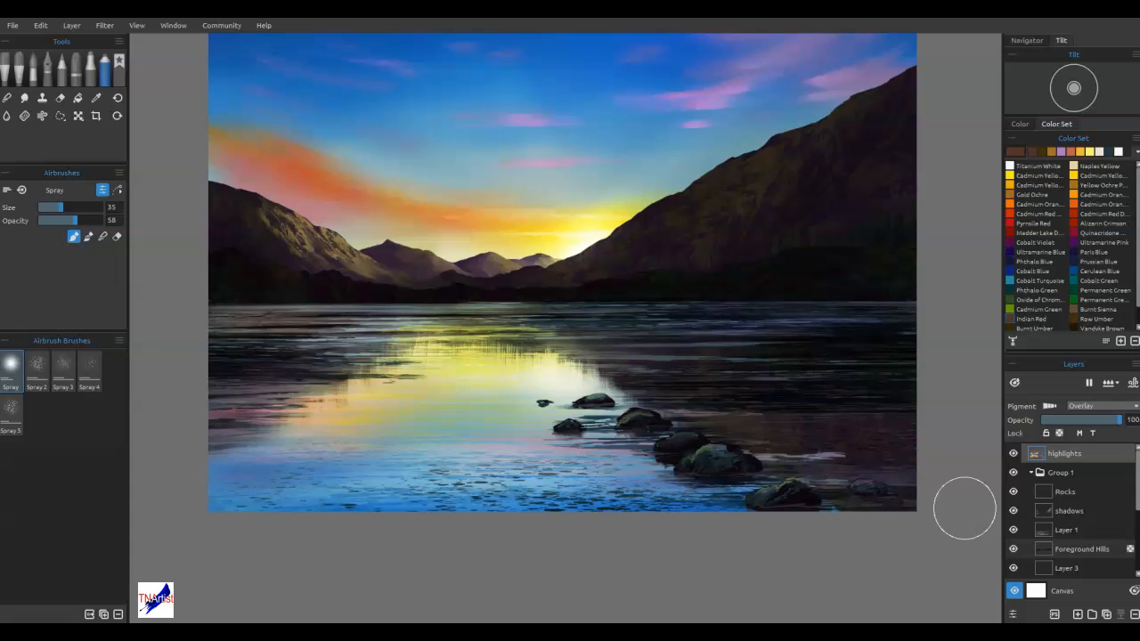
Bring back the ripple stencil, move it across the lower lake and foreground rocks, and turn on its border
{"action": "left_click", "coordinate": [737, 75]}
{"action": "left_click", "coordinate": [759, 167]}
{"action": "left_click_drag", "start_coordinate": [718, 73], "coordinate": [1017, 177]}
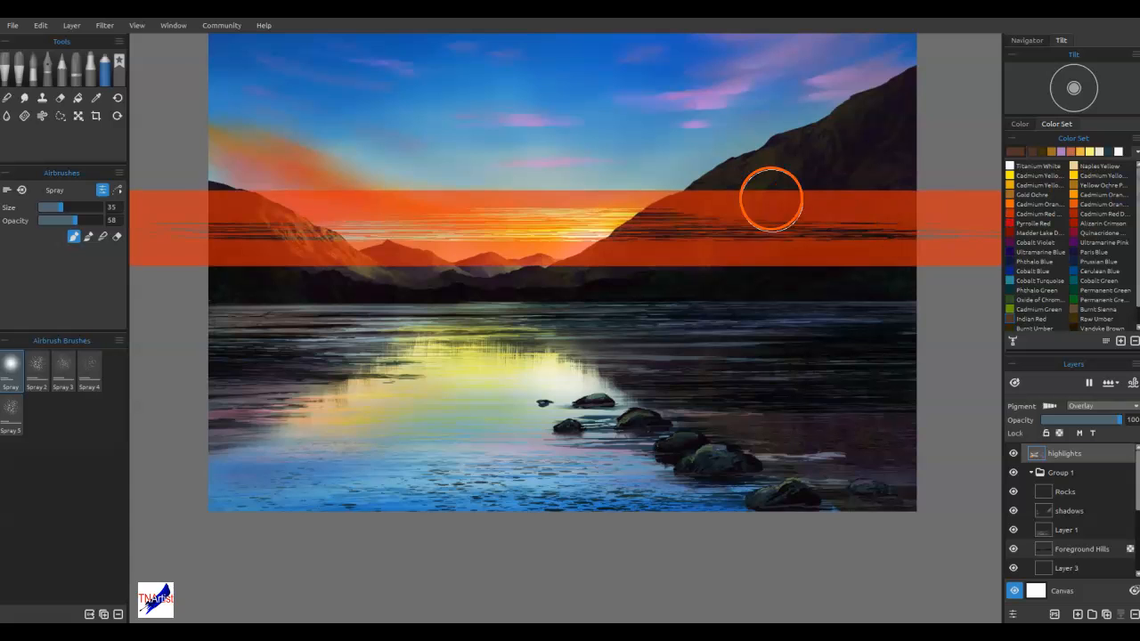
{"action": "mouse_move", "coordinate": [757, 204]}
{"action": "left_mouse_down"}
{"action": "mouse_move", "coordinate": [741, 453]}
{"action": "mouse_move", "coordinate": [832, 462]}
{"action": "left_mouse_up"}
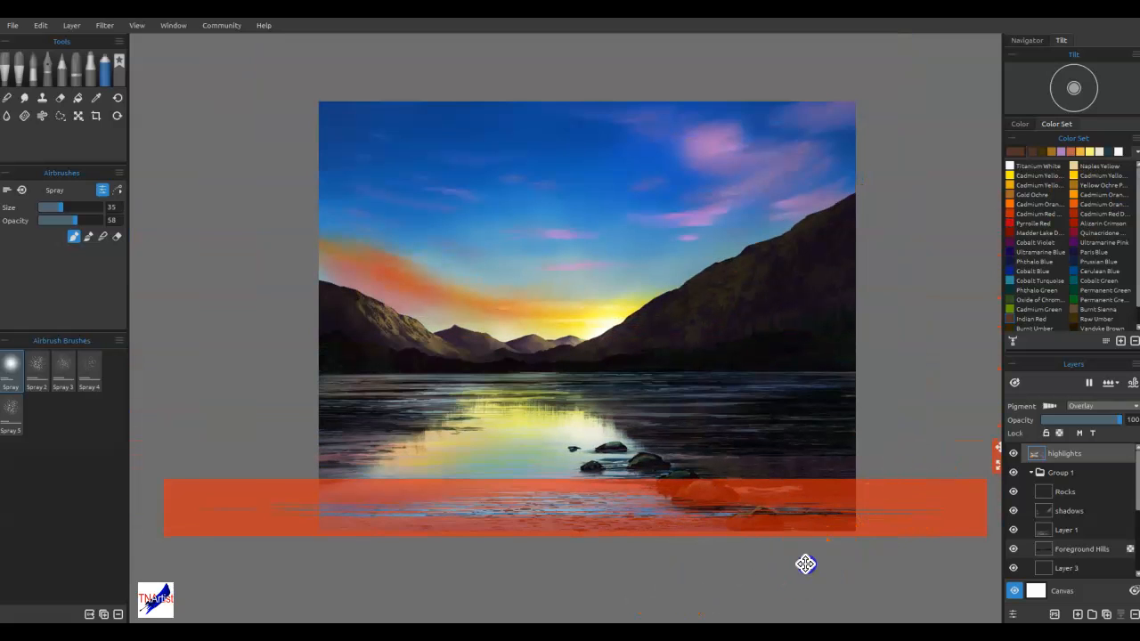
{"action": "left_click_drag", "start_coordinate": [805, 564], "coordinate": [727, 556]}
{"action": "left_click", "coordinate": [941, 460]}
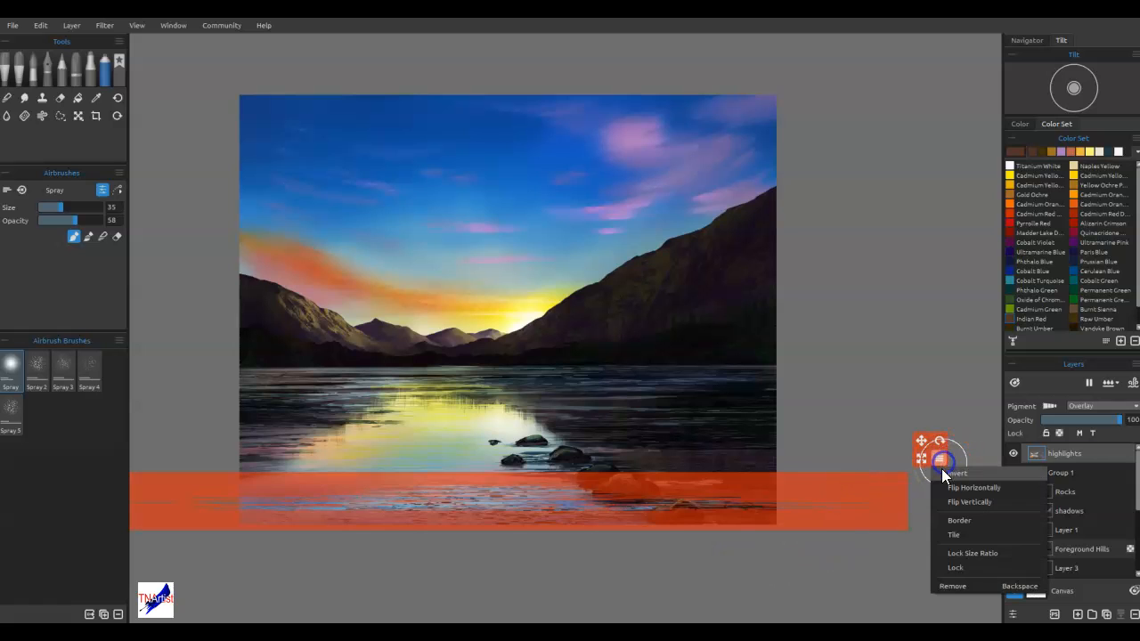
{"action": "left_click", "coordinate": [953, 526]}
Try Cadmium Yellow ripples through the stencil on the lower lake, and undo them
{"action": "left_click", "coordinate": [1010, 176]}
{"action": "left_click_drag", "start_coordinate": [339, 499], "coordinate": [694, 501]}
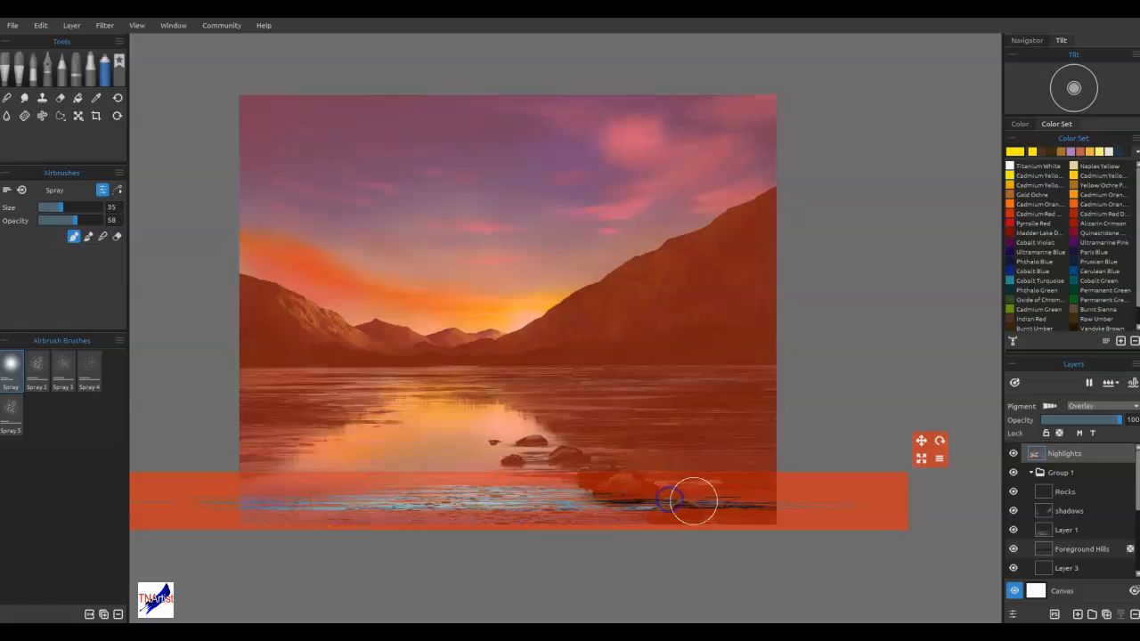
{"action": "left_click_drag", "start_coordinate": [494, 511], "coordinate": [810, 512]}
{"action": "left_click_drag", "start_coordinate": [389, 528], "coordinate": [592, 531]}
{"action": "left_click_drag", "start_coordinate": [467, 515], "coordinate": [566, 501]}
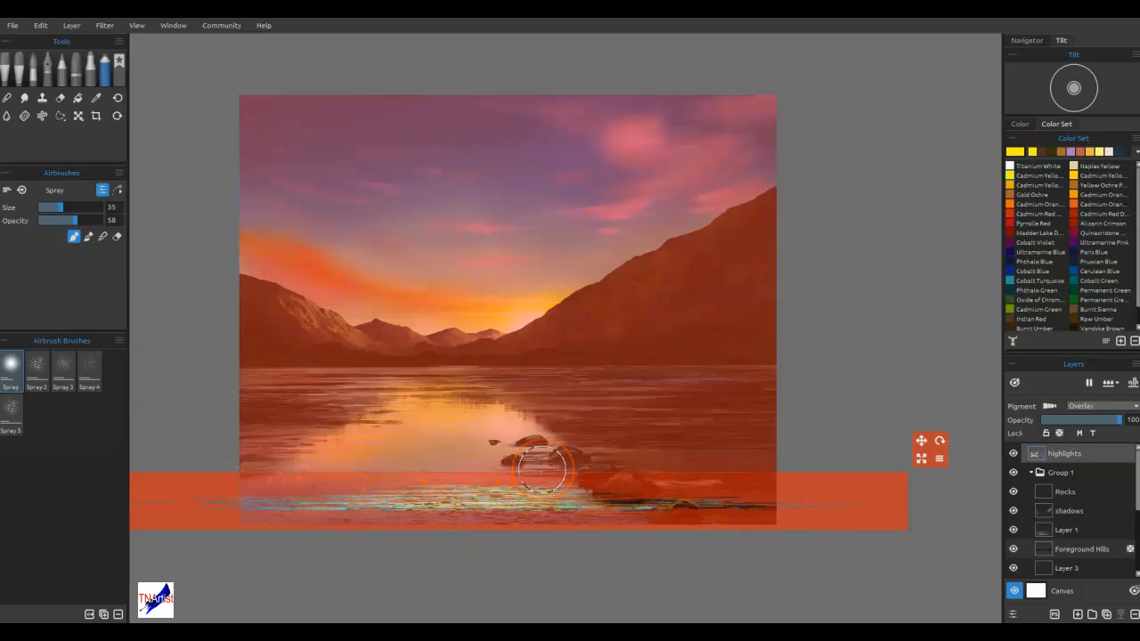
{"action": "key", "text": "ctrl+z"}
{"action": "key", "text": "ctrl+z"}
{"action": "key", "text": "ctrl+z"}
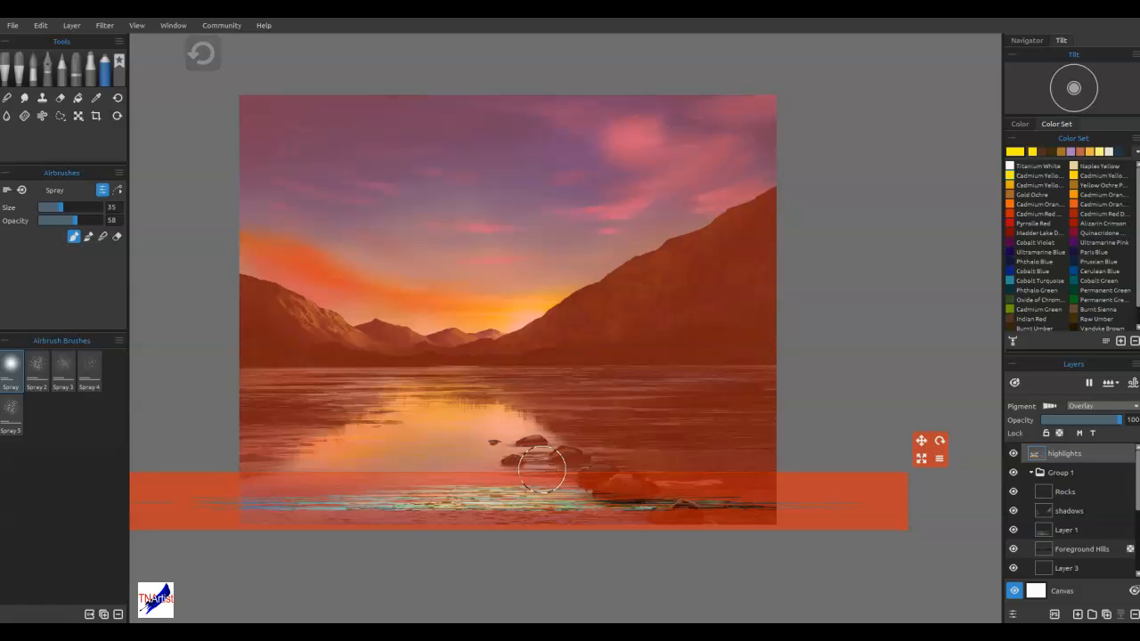
{"action": "key", "text": "ctrl+z"}
{"action": "key", "text": "ctrl+z"}
{"action": "key", "text": "ctrl+z"}
{"action": "key", "text": "ctrl+z"}
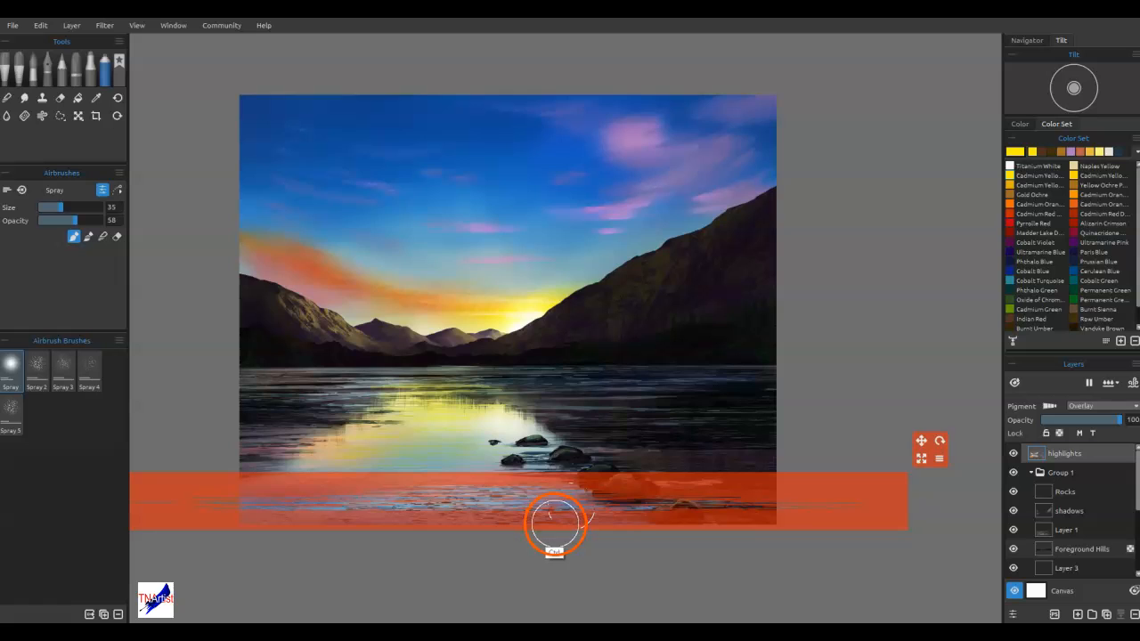
Spray Titanium White ripple highlights through the stencil across the foreground water
{"action": "key", "text": "ctrl+y"}
{"action": "left_click", "coordinate": [1011, 166]}
{"action": "mouse_move", "coordinate": [472, 513]}
{"action": "left_mouse_down"}
{"action": "mouse_move", "coordinate": [384, 504]}
{"action": "mouse_move", "coordinate": [649, 496]}
{"action": "mouse_move", "coordinate": [392, 507]}
{"action": "mouse_move", "coordinate": [366, 523]}
{"action": "mouse_move", "coordinate": [603, 517]}
{"action": "mouse_move", "coordinate": [514, 526]}
{"action": "left_mouse_up"}
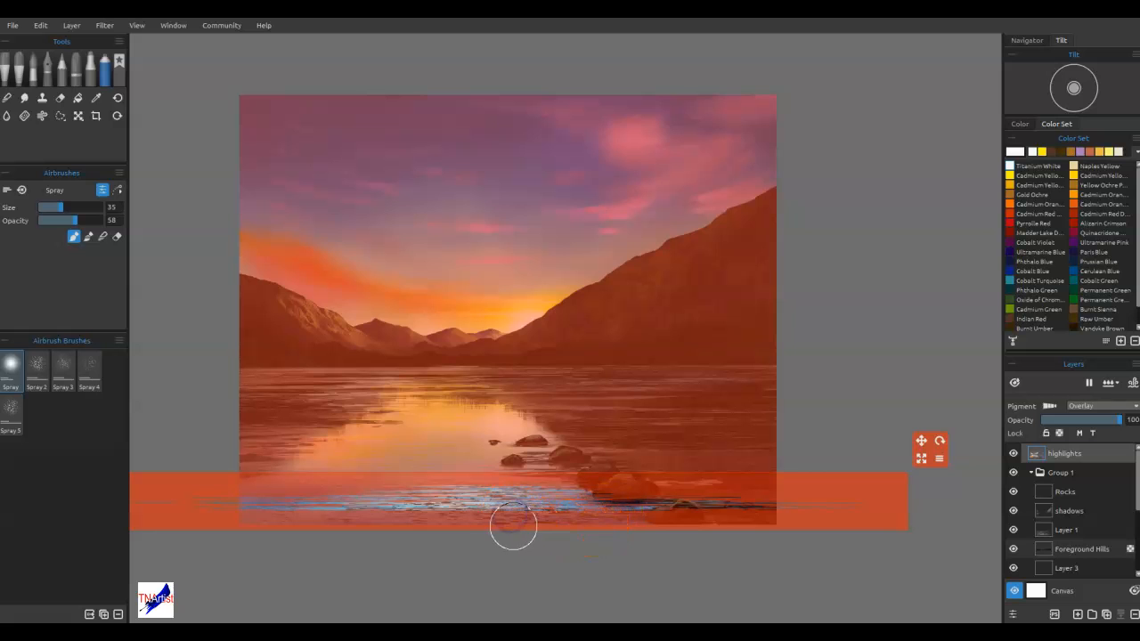
{"action": "left_click_drag", "start_coordinate": [422, 504], "coordinate": [488, 504]}
{"action": "left_click_drag", "start_coordinate": [606, 491], "coordinate": [611, 488]}
Reposition the ripple stencil across the middle and lower lake, spray more white ripples at each placement, and hide the stencil
{"action": "mouse_move", "coordinate": [655, 481]}
{"action": "left_mouse_down"}
{"action": "mouse_move", "coordinate": [629, 467]}
{"action": "mouse_move", "coordinate": [570, 454]}
{"action": "left_mouse_up"}
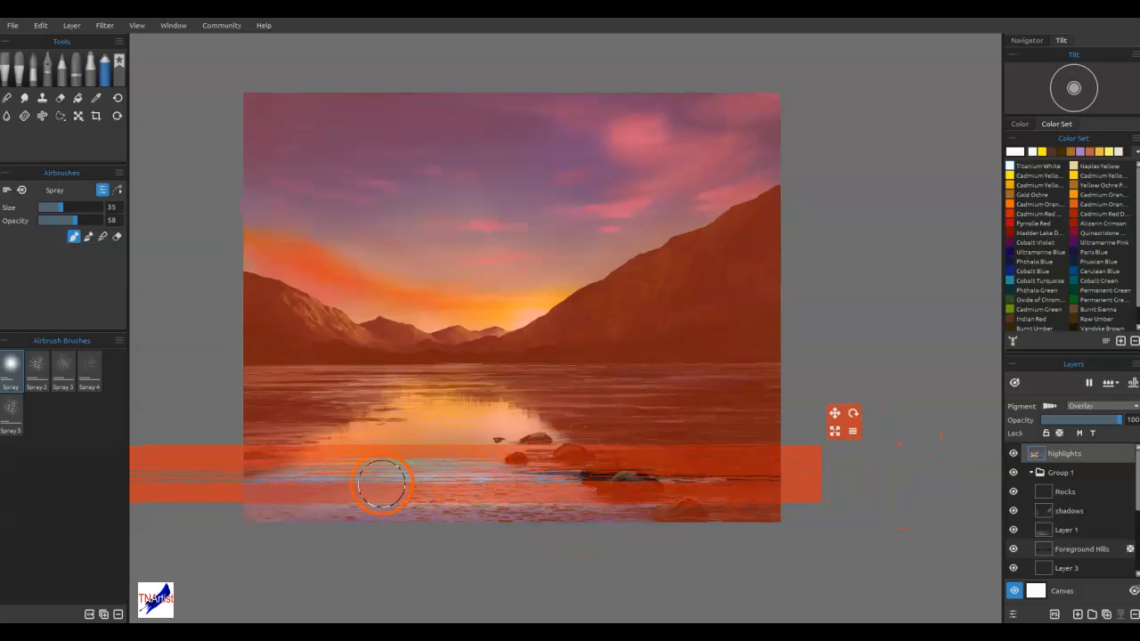
{"action": "left_click_drag", "start_coordinate": [382, 484], "coordinate": [505, 467]}
{"action": "left_click_drag", "start_coordinate": [505, 467], "coordinate": [337, 472]}
{"action": "left_click_drag", "start_coordinate": [647, 470], "coordinate": [509, 485]}
{"action": "mouse_move", "coordinate": [456, 486]}
{"action": "left_mouse_down"}
{"action": "mouse_move", "coordinate": [260, 499]}
{"action": "mouse_move", "coordinate": [359, 479]}
{"action": "mouse_move", "coordinate": [341, 487]}
{"action": "left_mouse_up"}
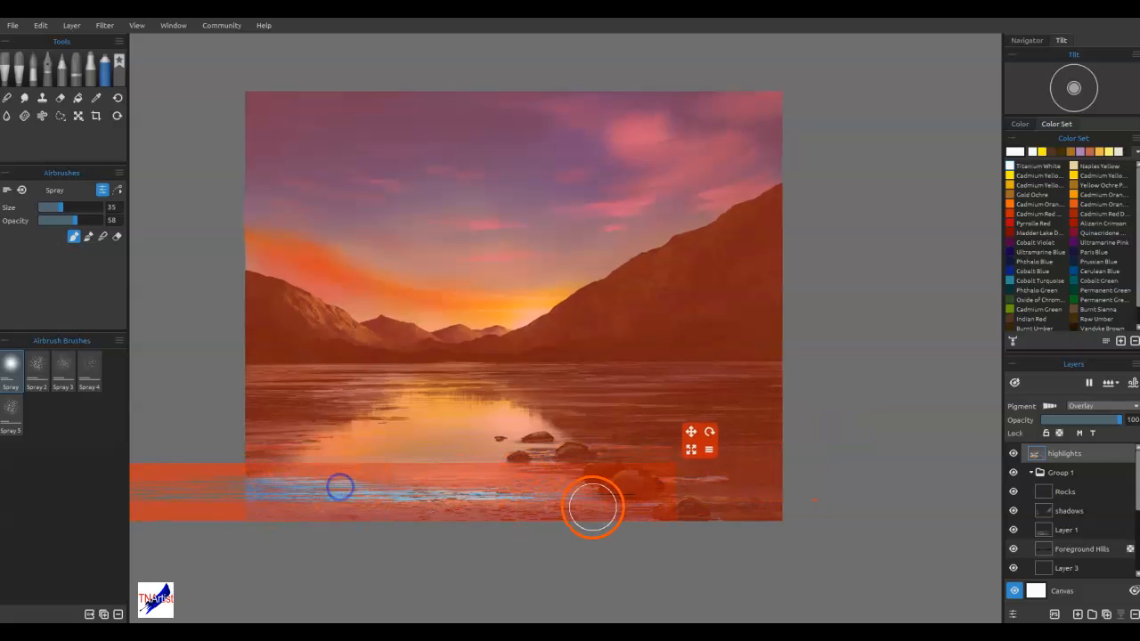
{"action": "left_click_drag", "start_coordinate": [594, 508], "coordinate": [692, 403]}
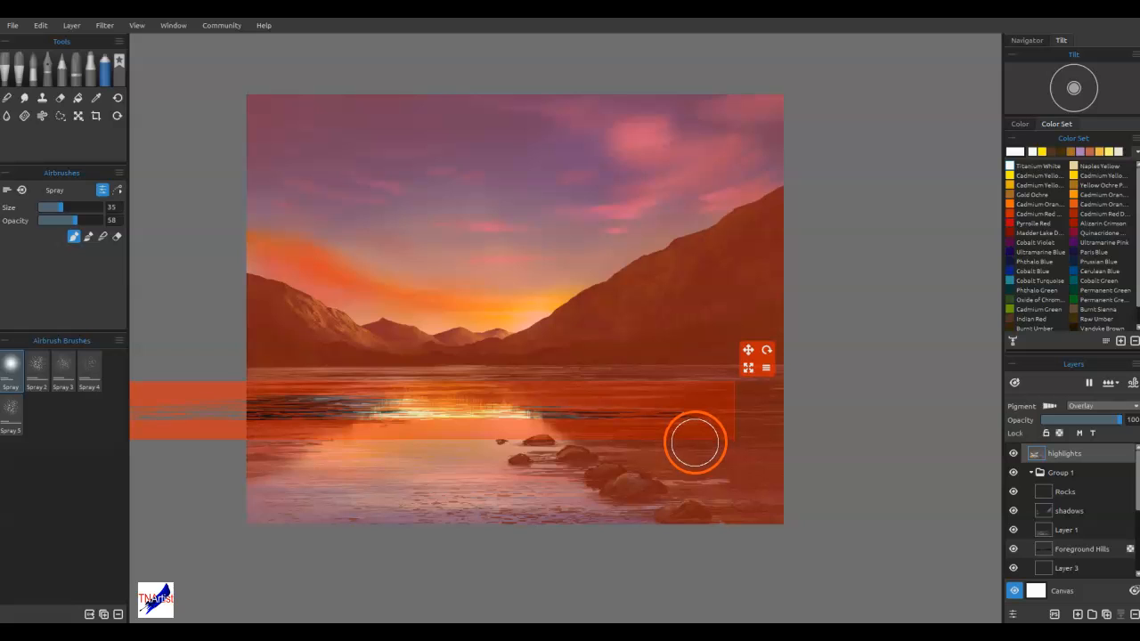
{"action": "key", "text": "ctrl+h"}
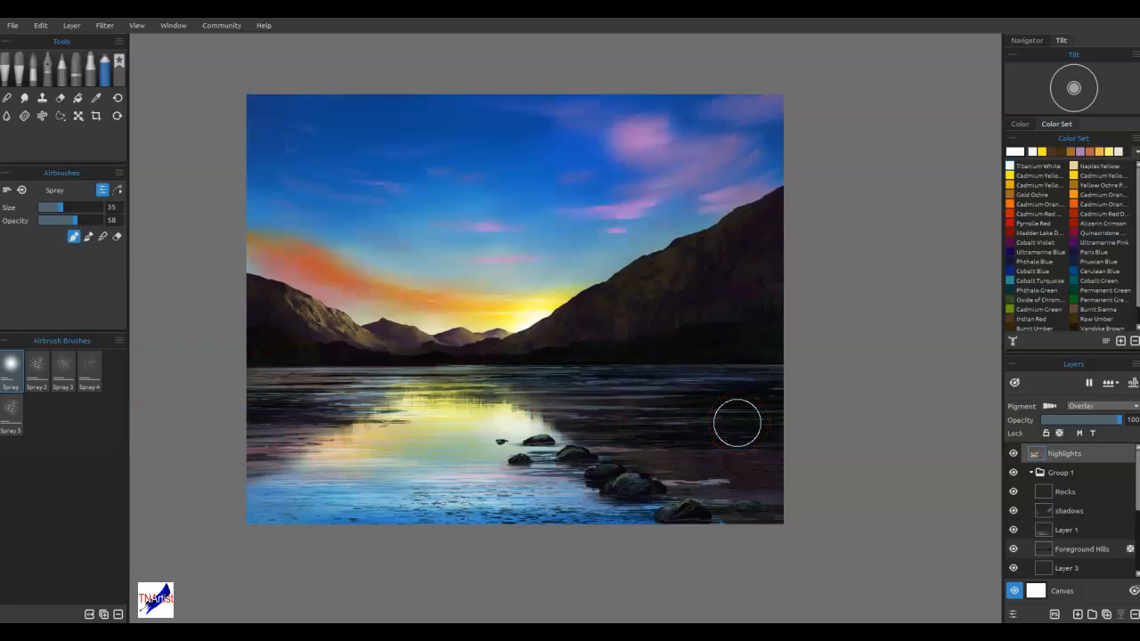
Switch to the Pencil tool and add a new layer above the highlights layer for the rock waterlines
{"action": "left_click", "coordinate": [61, 62]}
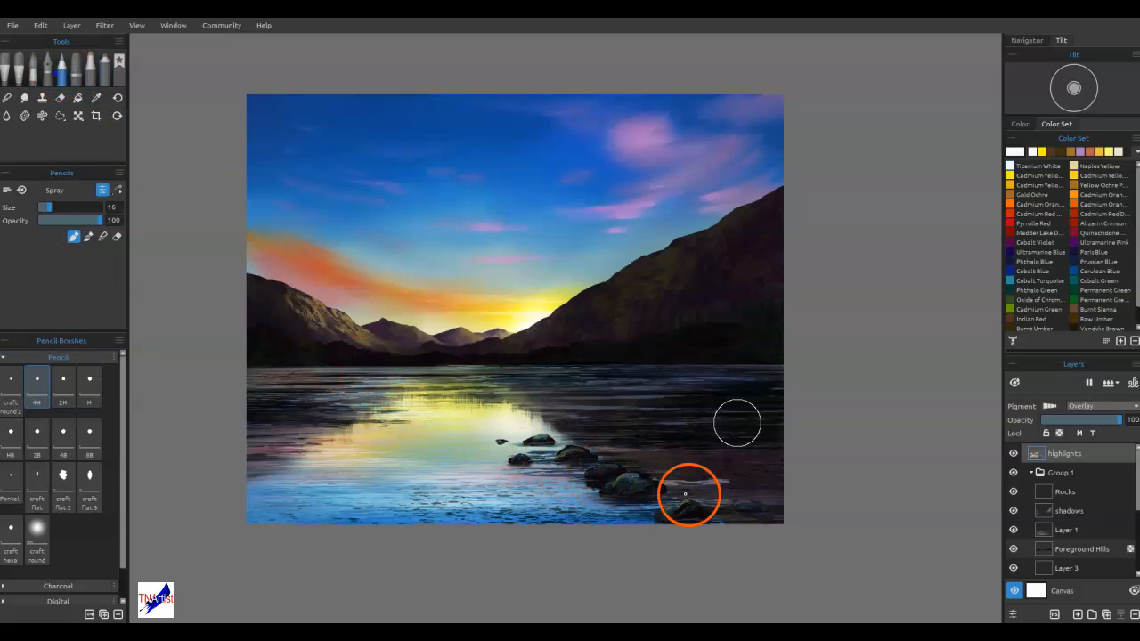
{"action": "scroll", "coordinate": [731, 489], "scroll_direction": "up", "scroll_amount": 5}
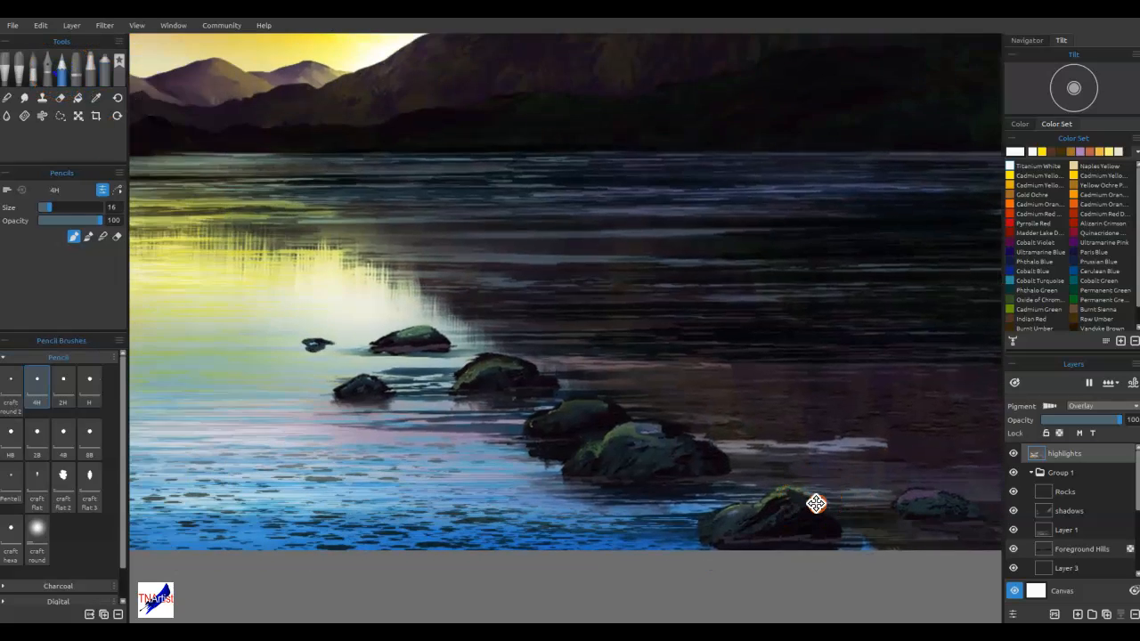
{"action": "left_click_drag", "start_coordinate": [816, 504], "coordinate": [859, 496]}
{"action": "left_click", "coordinate": [1045, 478]}
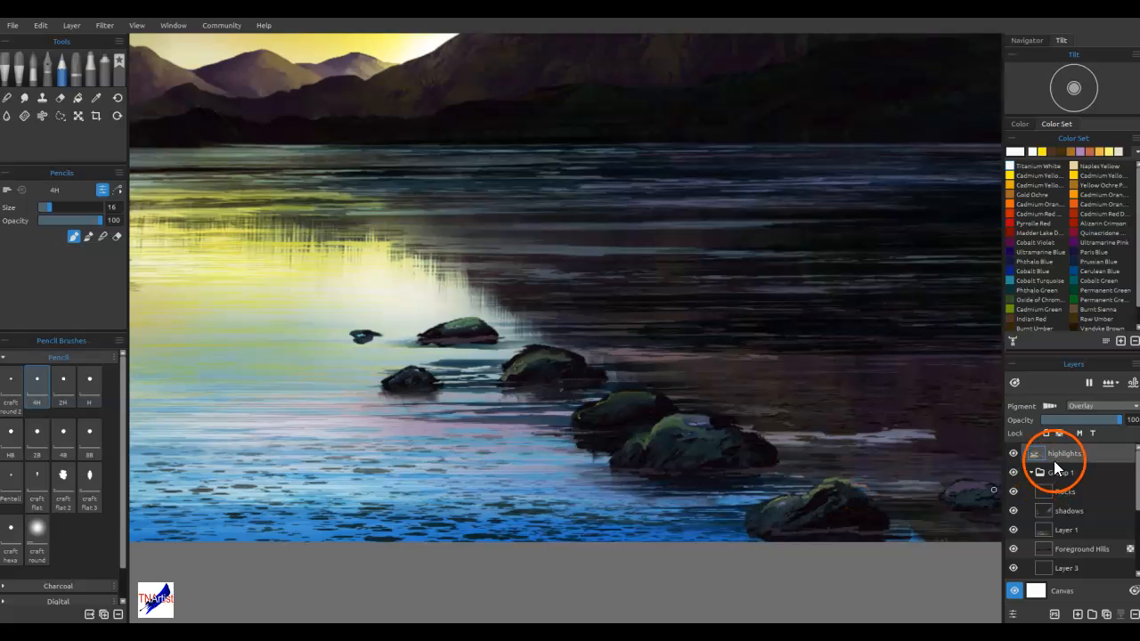
{"action": "left_click", "coordinate": [1077, 614]}
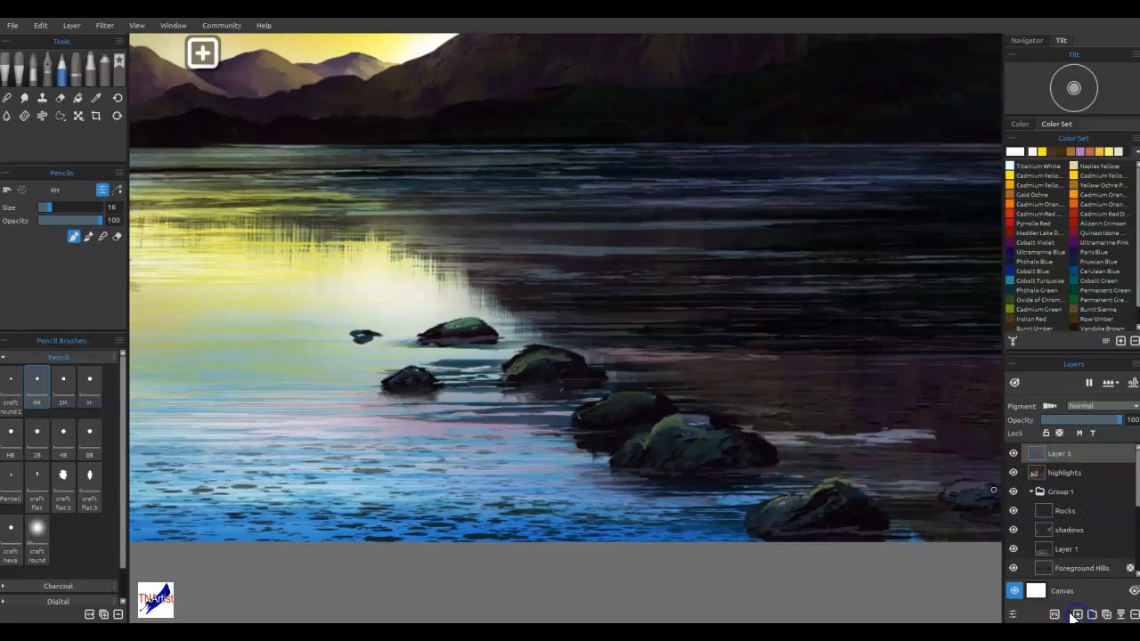
Try a white waterline at the base of the large foreground rock with the 4B pencil, and undo it
{"action": "mouse_move", "coordinate": [644, 440]}
{"action": "left_mouse_down"}
{"action": "mouse_move", "coordinate": [591, 467]}
{"action": "mouse_move", "coordinate": [648, 467]}
{"action": "left_mouse_up"}
{"action": "left_click", "coordinate": [63, 438]}
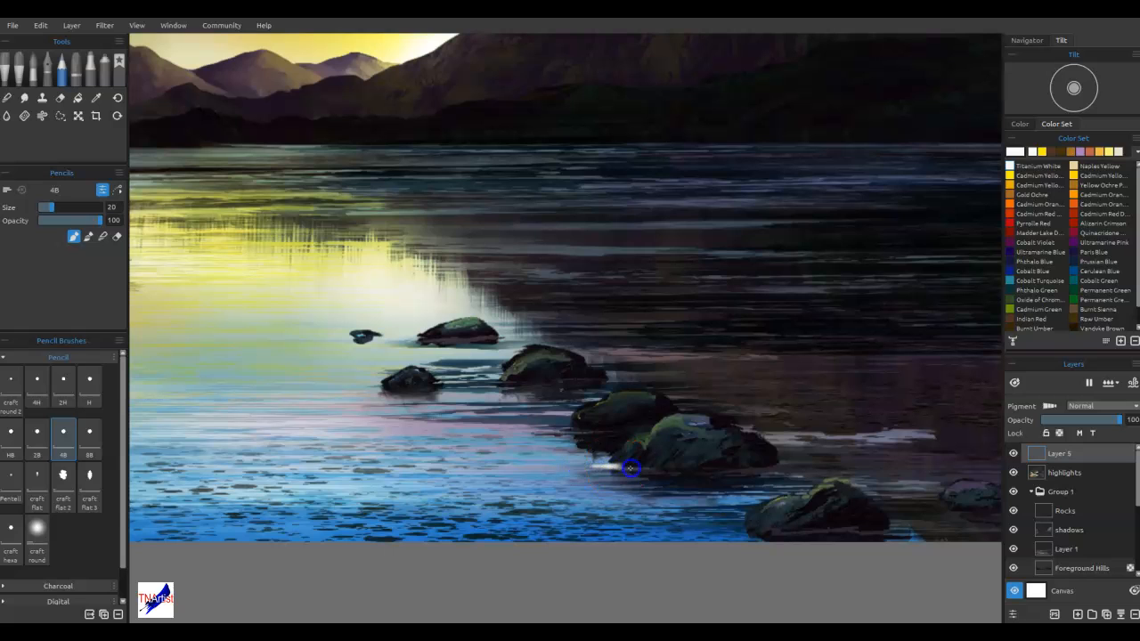
{"action": "key", "text": "ctrl+z"}
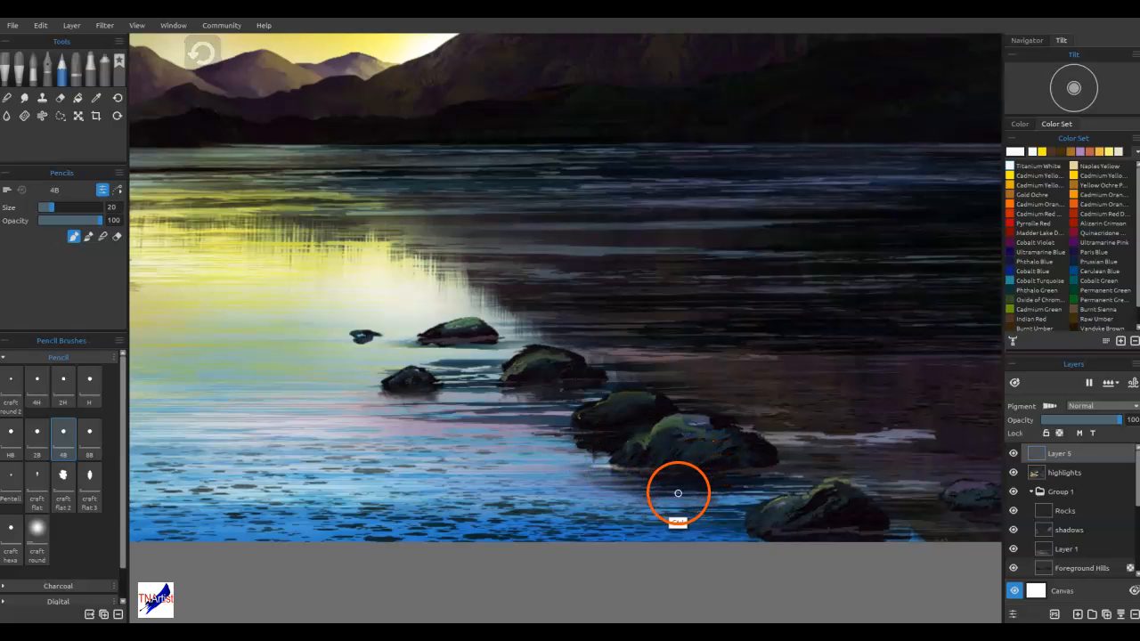
Sample a muted blue from the distant ripples and set up the Tilted Hard digital pencil at size 1
{"action": "left_click", "coordinate": [837, 186], "text": "alt"}
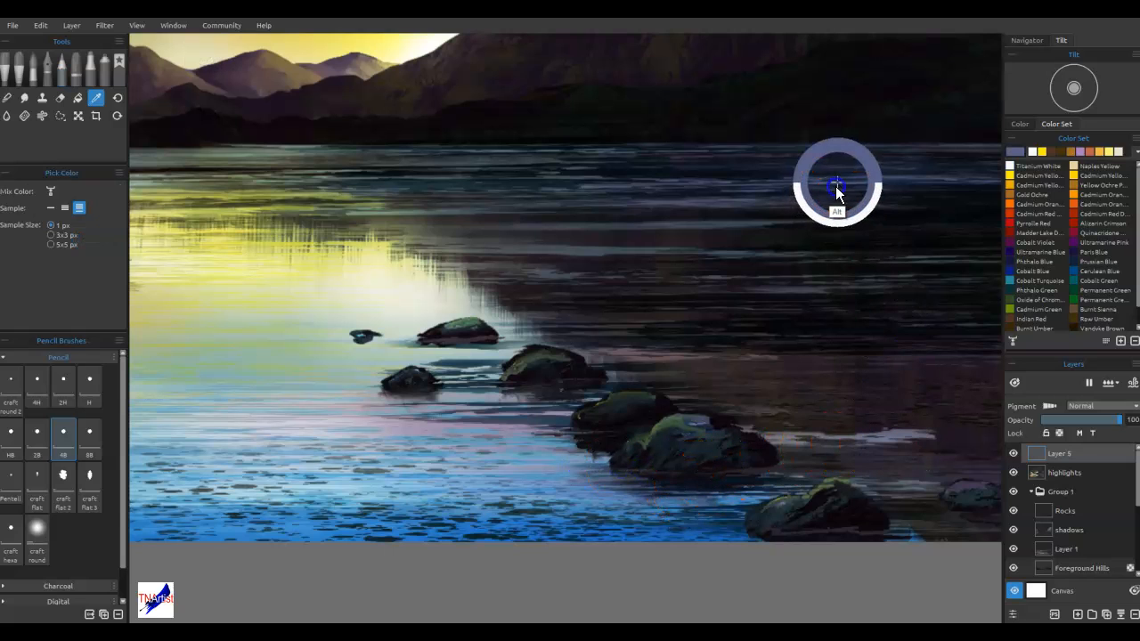
{"action": "key", "text": "ctrl+z"}
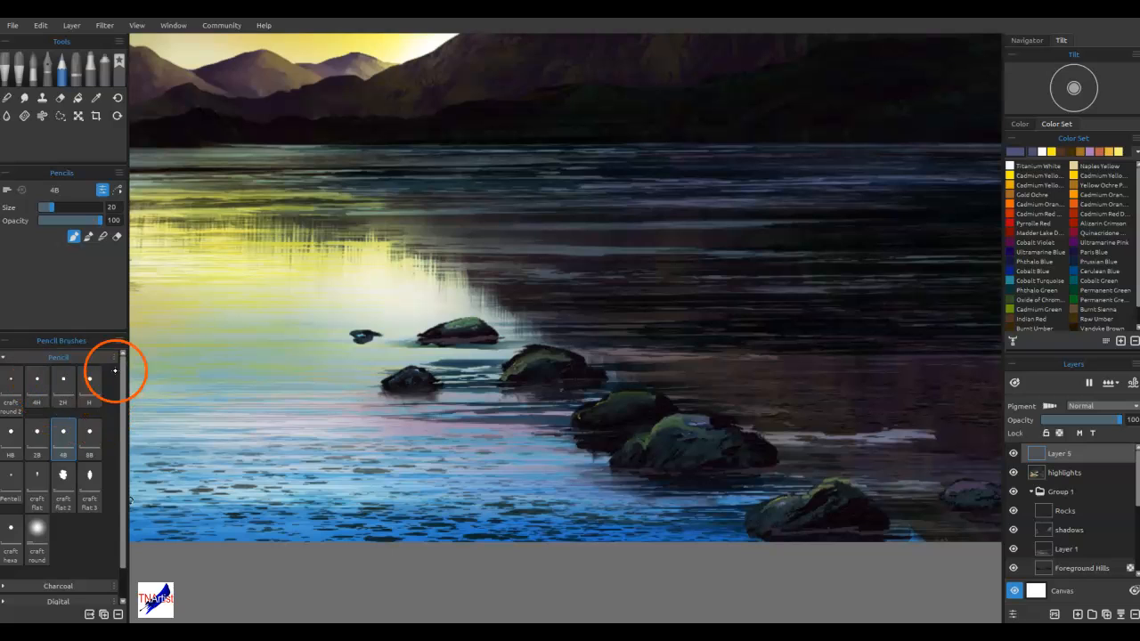
{"action": "left_click", "coordinate": [103, 600]}
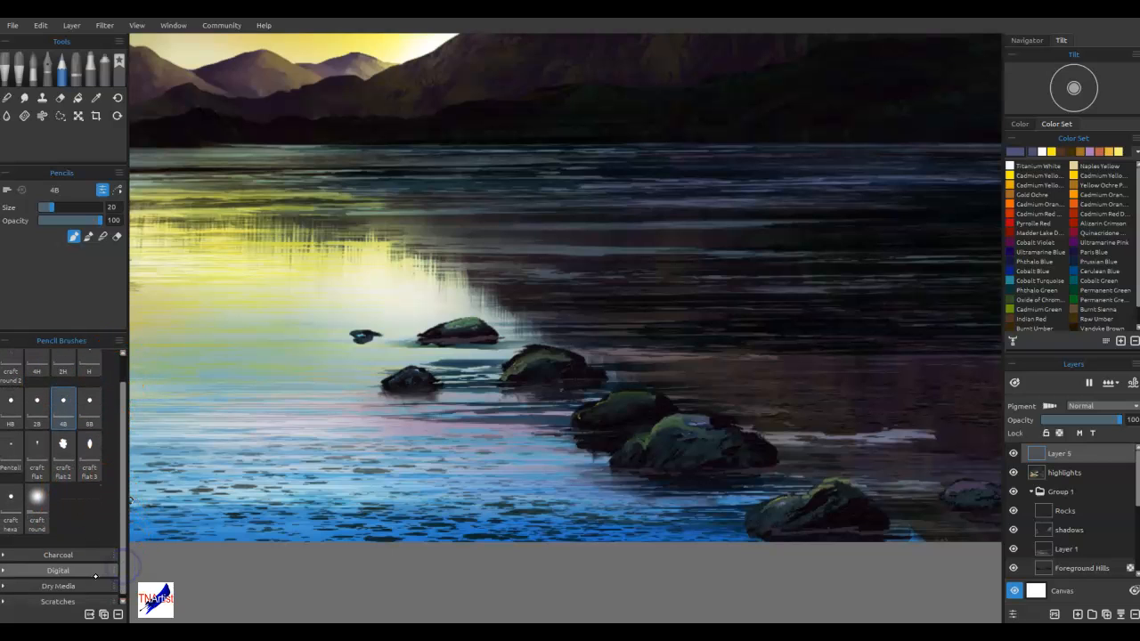
{"action": "left_click_drag", "start_coordinate": [123, 526], "coordinate": [125, 589]}
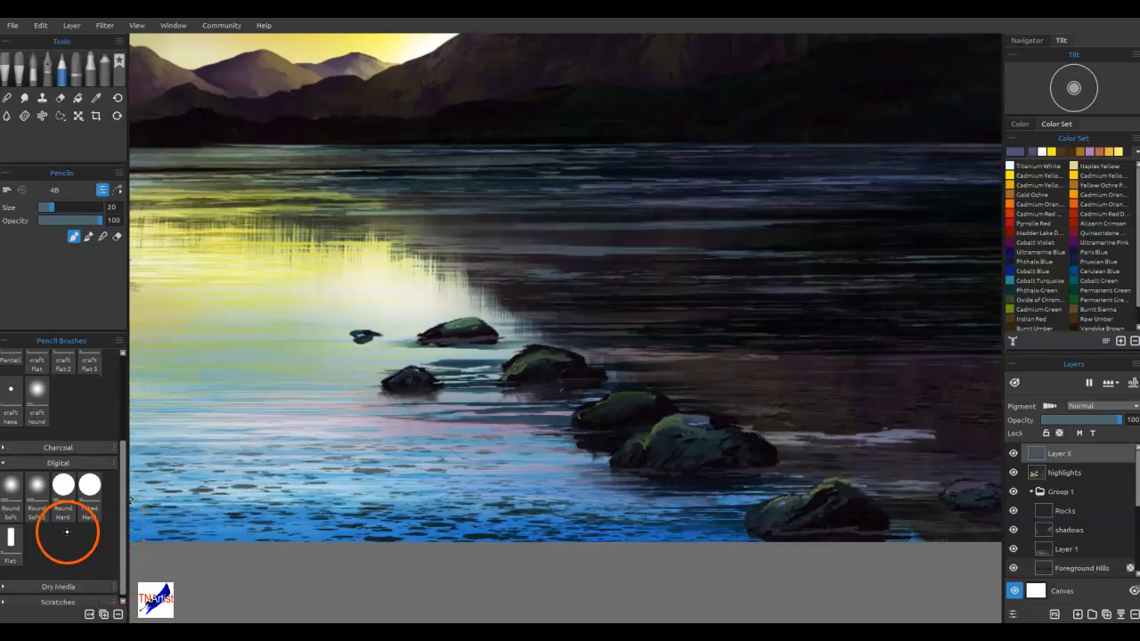
{"action": "left_click", "coordinate": [89, 488]}
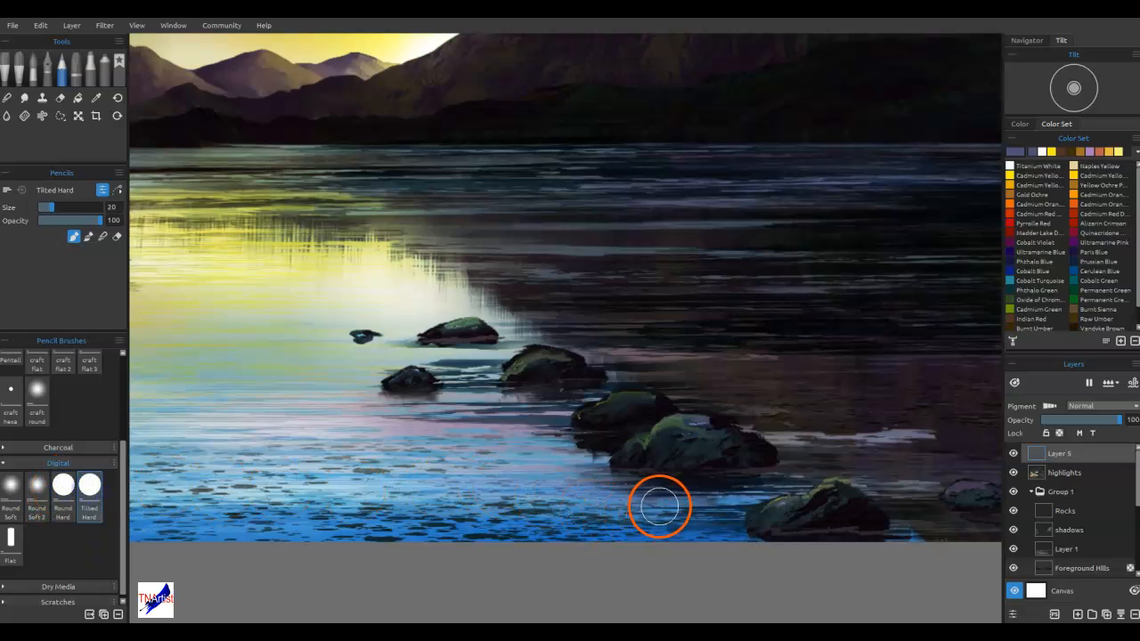
{"action": "key", "text": "bracketleft"}
{"action": "key", "text": "bracketleft"}
{"action": "key", "text": "bracketleft"}
{"action": "key", "text": "bracketleft"}
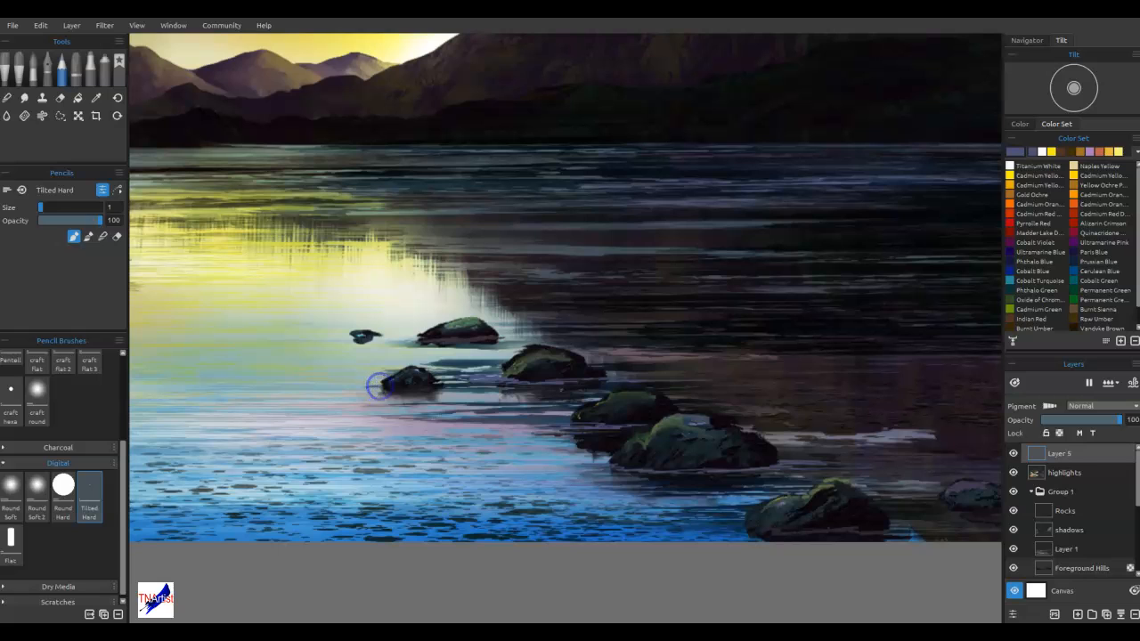
Draw thin pale blue-grey waterlines around the bases of the rocks, using a colour sampled from the bright water
{"action": "left_click", "coordinate": [352, 367], "text": "alt"}
{"action": "left_click_drag", "start_coordinate": [380, 387], "coordinate": [381, 390]}
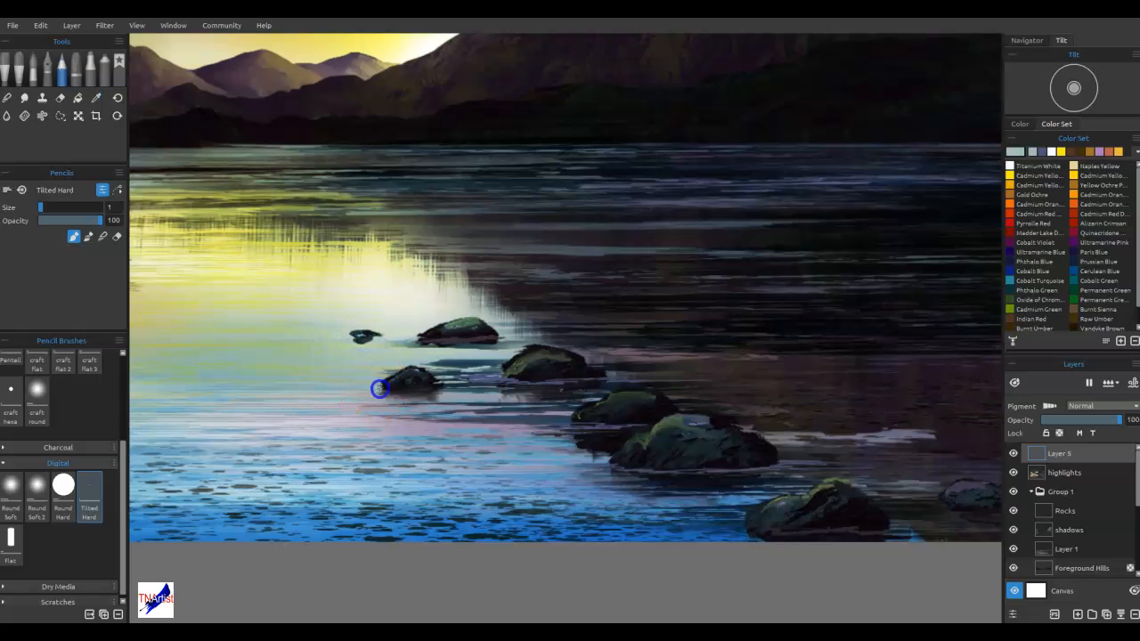
{"action": "left_click", "coordinate": [414, 341]}
{"action": "left_click_drag", "start_coordinate": [386, 345], "coordinate": [407, 341]}
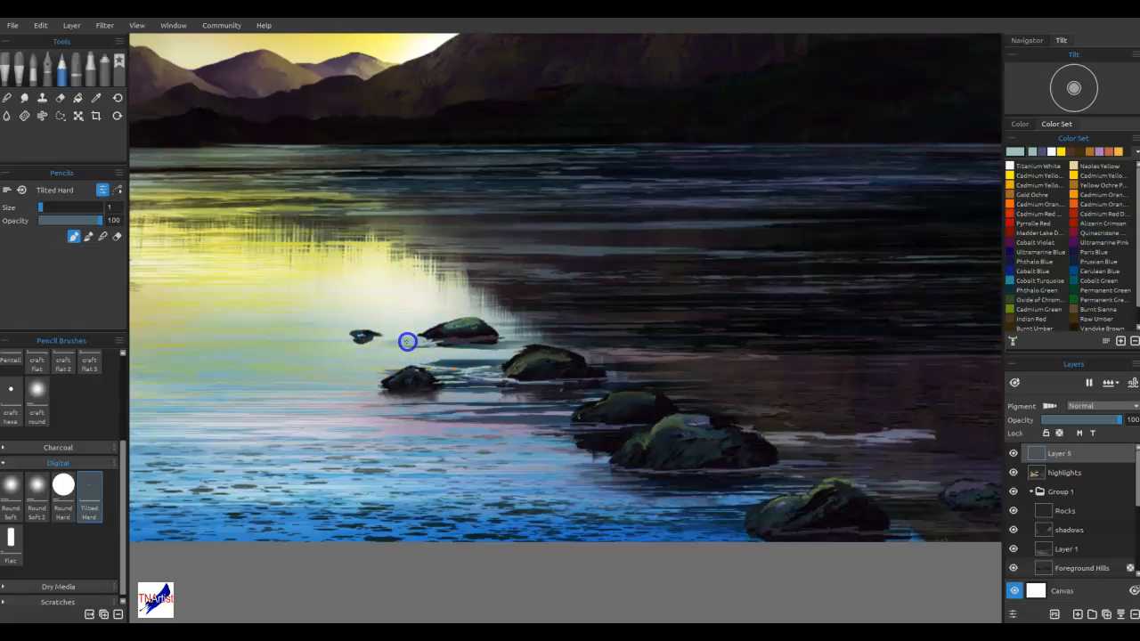
{"action": "left_click_drag", "start_coordinate": [377, 381], "coordinate": [406, 390]}
{"action": "mouse_move", "coordinate": [595, 457]}
{"action": "left_mouse_down"}
{"action": "mouse_move", "coordinate": [603, 460]}
{"action": "mouse_move", "coordinate": [589, 466]}
{"action": "left_mouse_up"}
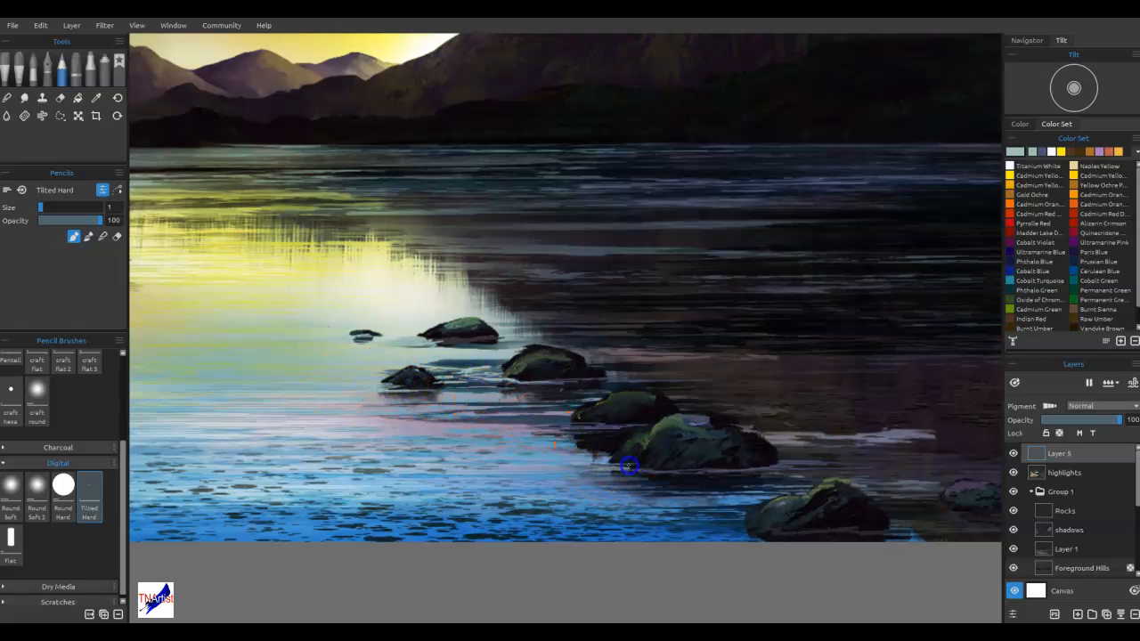
Add fine pale ripple strokes to the blue foreground water in front of the rocks
{"action": "left_click_drag", "start_coordinate": [695, 496], "coordinate": [689, 509]}
{"action": "left_click", "coordinate": [618, 492]}
{"action": "left_click", "coordinate": [376, 490]}
{"action": "left_click_drag", "start_coordinate": [499, 524], "coordinate": [324, 524]}
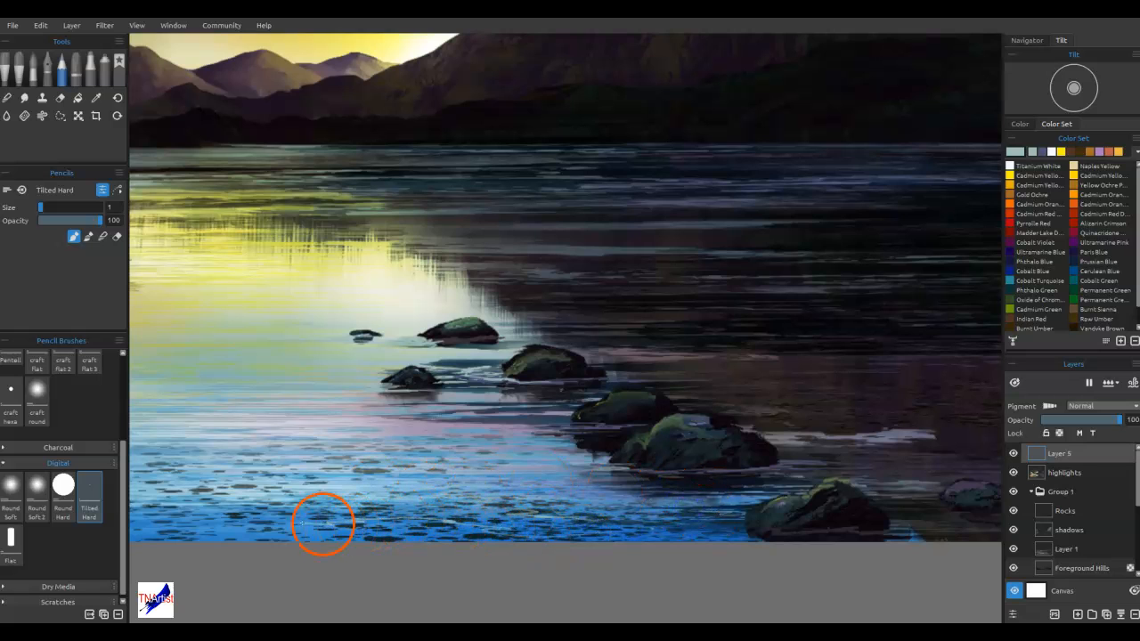
{"action": "left_click", "coordinate": [501, 491]}
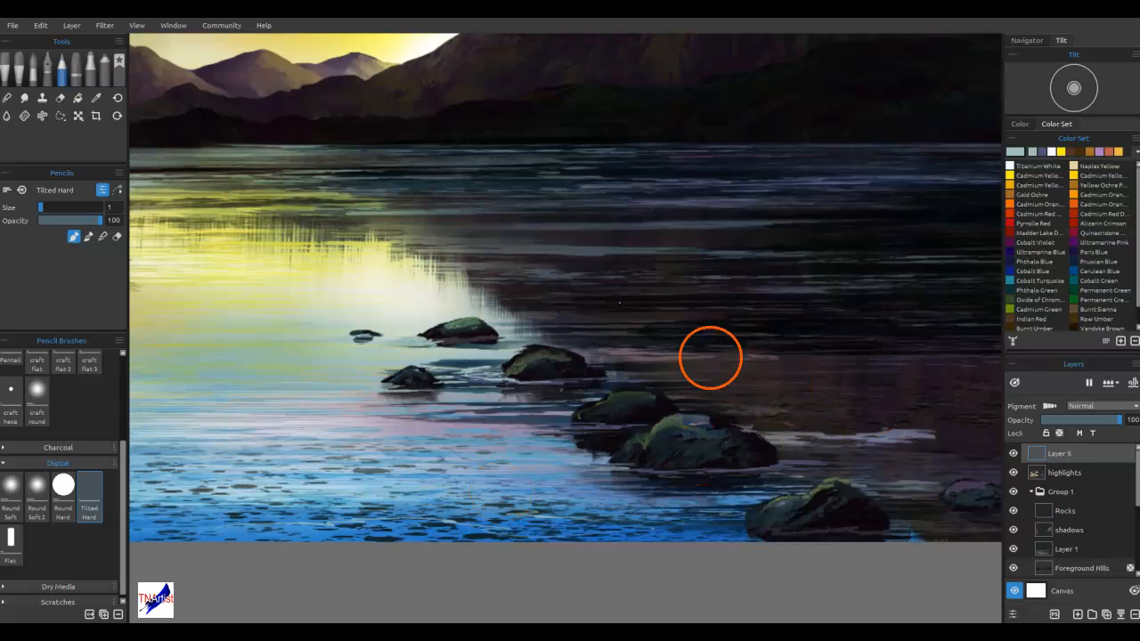
Refine the far shoreline with thin pale strokes and dark strokes sampled from the shaded water
{"action": "left_click_drag", "start_coordinate": [601, 138], "coordinate": [784, 140]}
{"action": "left_click_drag", "start_coordinate": [837, 141], "coordinate": [936, 141]}
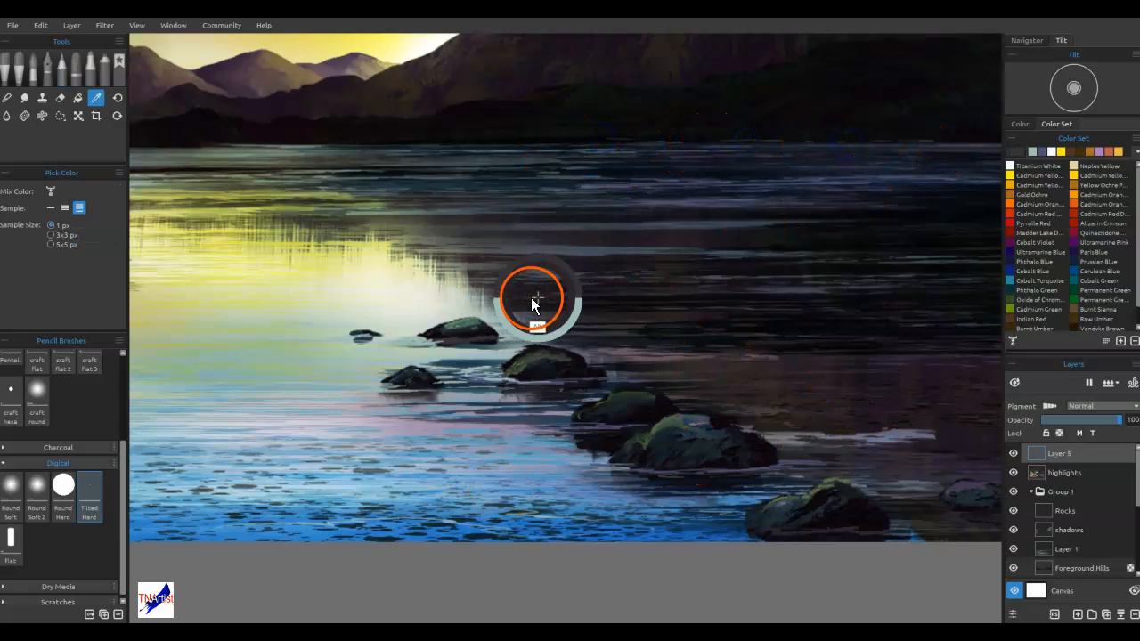
{"action": "left_click_drag", "start_coordinate": [545, 297], "coordinate": [980, 396]}
{"action": "left_click_drag", "start_coordinate": [713, 273], "coordinate": [643, 278]}
{"action": "left_click_drag", "start_coordinate": [532, 283], "coordinate": [514, 283]}
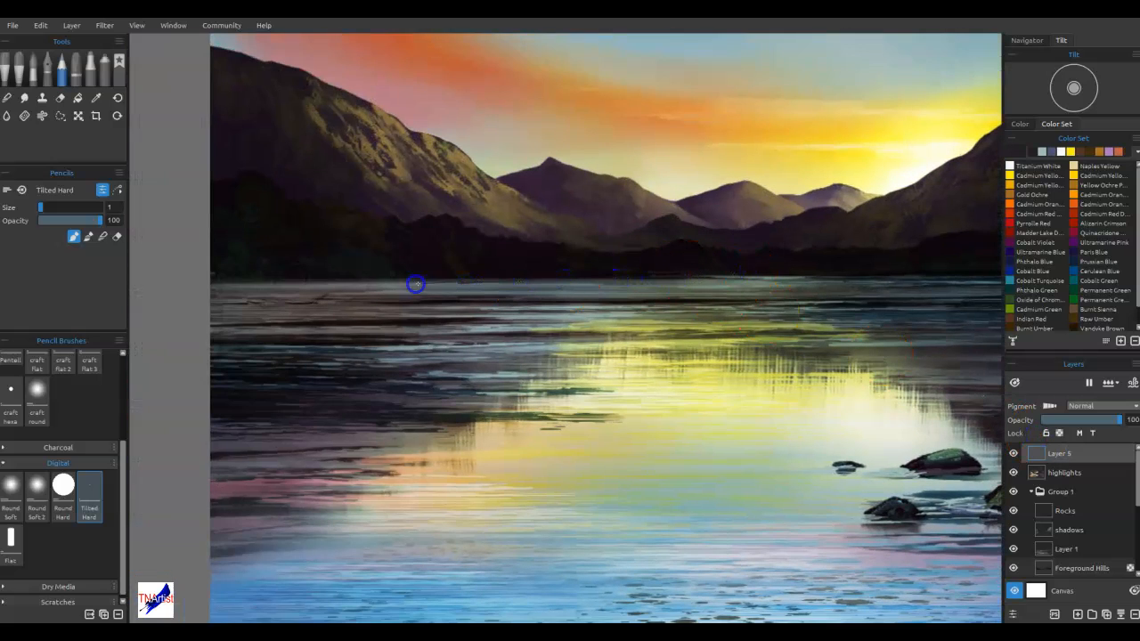
{"action": "mouse_move", "coordinate": [416, 281]}
{"action": "left_mouse_down"}
{"action": "mouse_move", "coordinate": [383, 284]}
{"action": "mouse_move", "coordinate": [360, 171]}
{"action": "mouse_move", "coordinate": [431, 291]}
{"action": "mouse_move", "coordinate": [441, 280]}
{"action": "mouse_move", "coordinate": [412, 284]}
{"action": "left_mouse_up"}
{"action": "key", "text": "ctrl+0"}
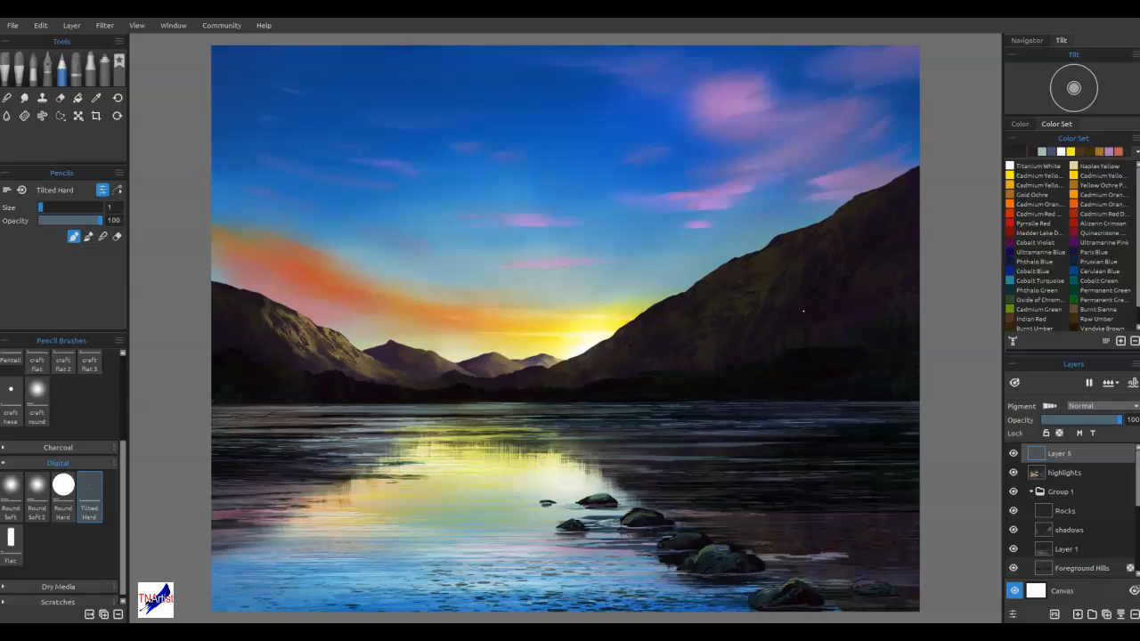
Place the flying-birds stencil enlarged over the sky beside the dark mountain, and choose Raw Umber with the Spray airbrush
{"action": "key", "text": "ctrl+v"}
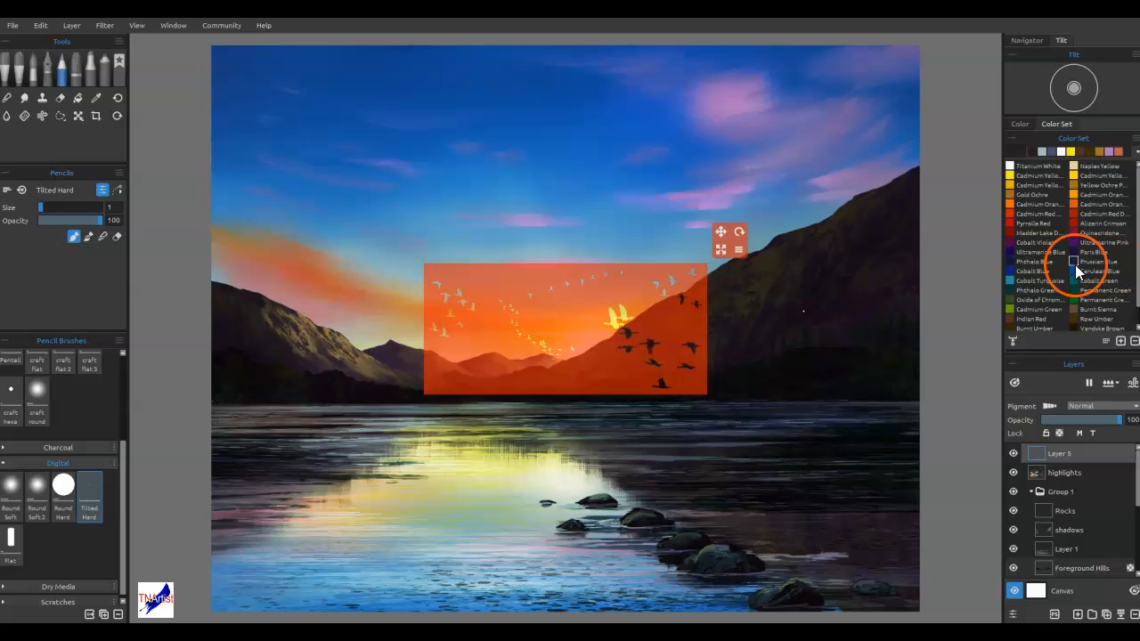
{"action": "left_click_drag", "start_coordinate": [720, 250], "coordinate": [759, 231]}
{"action": "left_click_drag", "start_coordinate": [607, 365], "coordinate": [715, 265]}
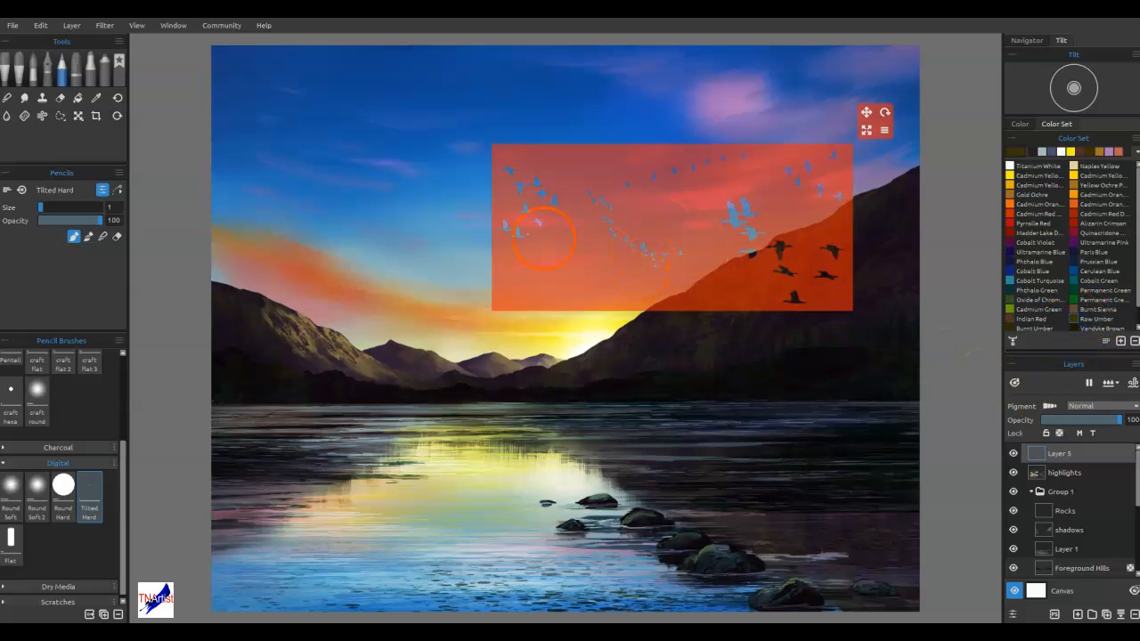
{"action": "left_click", "coordinate": [103, 64]}
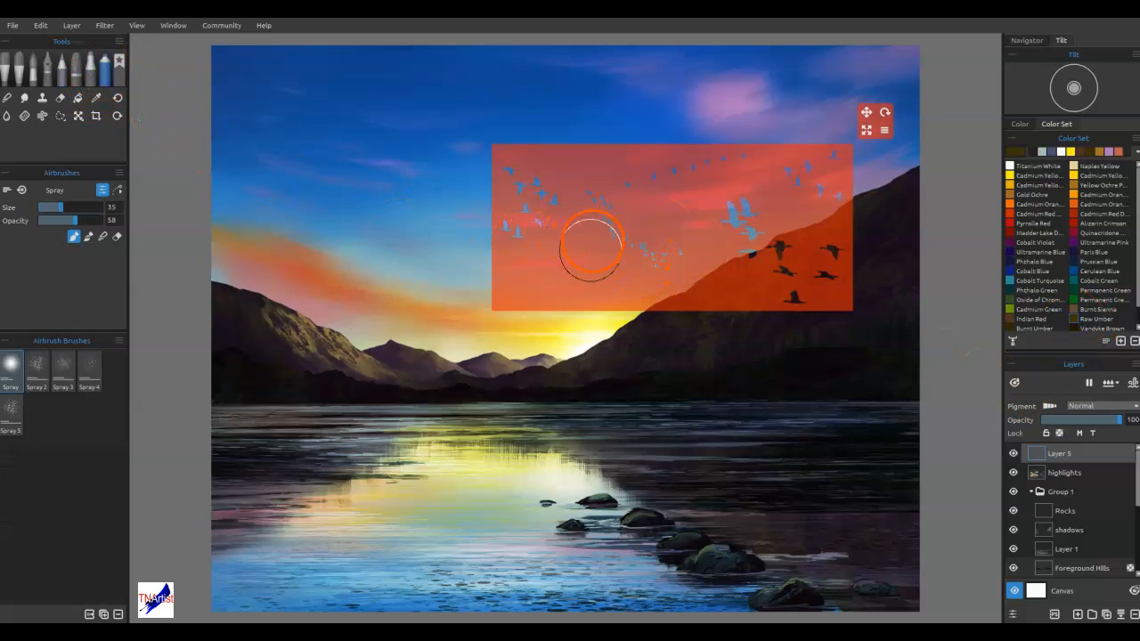
Spray the small V-shaped flock through the stencil's centre in Raw Umber with the brush size reduced to 14
{"action": "key", "text": "bracketleft"}
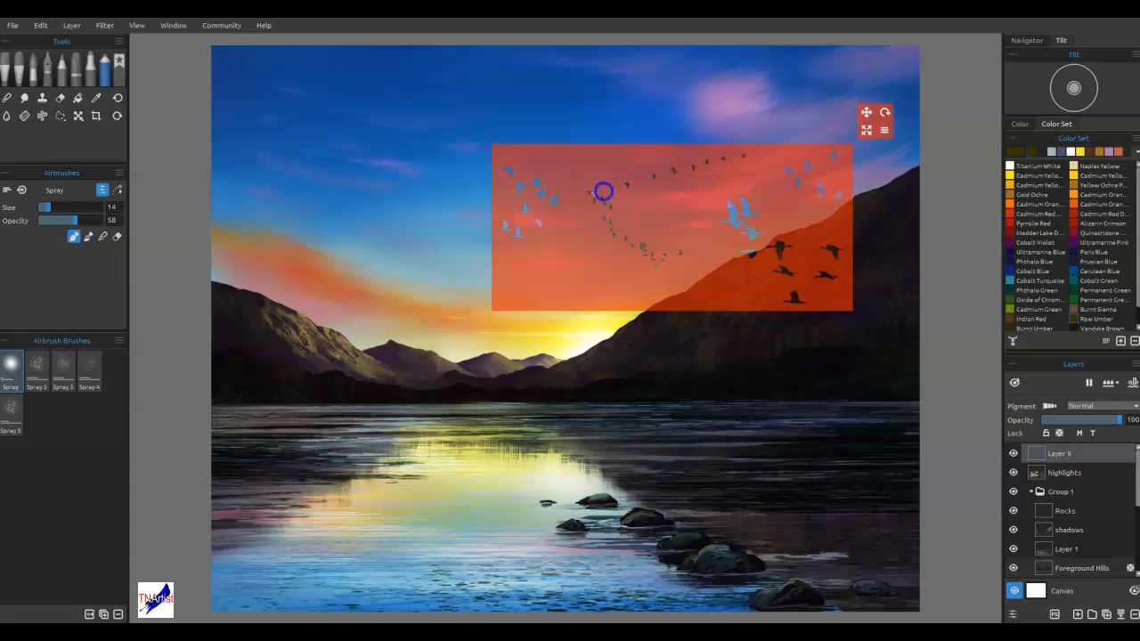
{"action": "mouse_move", "coordinate": [604, 229]}
{"action": "left_mouse_down"}
{"action": "mouse_move", "coordinate": [687, 256]}
{"action": "mouse_move", "coordinate": [680, 298]}
{"action": "left_mouse_up"}
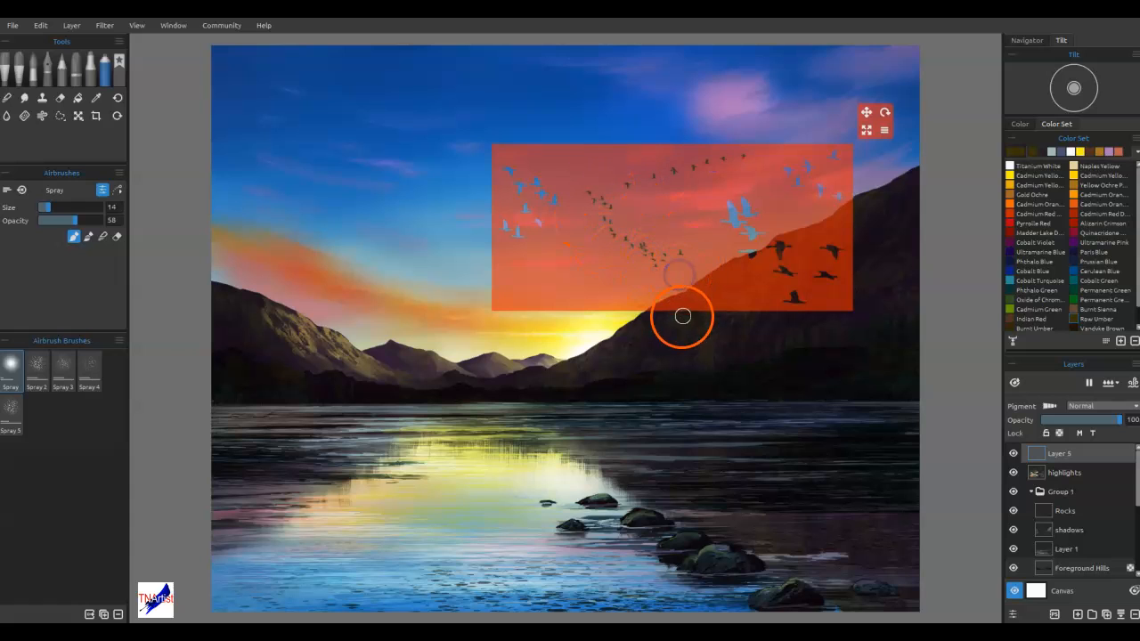
{"action": "left_click", "coordinate": [1077, 328]}
Vary the small flock's tint through the stencil with blue-grey, pale grey-green and dark navy from the recent colours
{"action": "left_click", "coordinate": [1063, 152]}
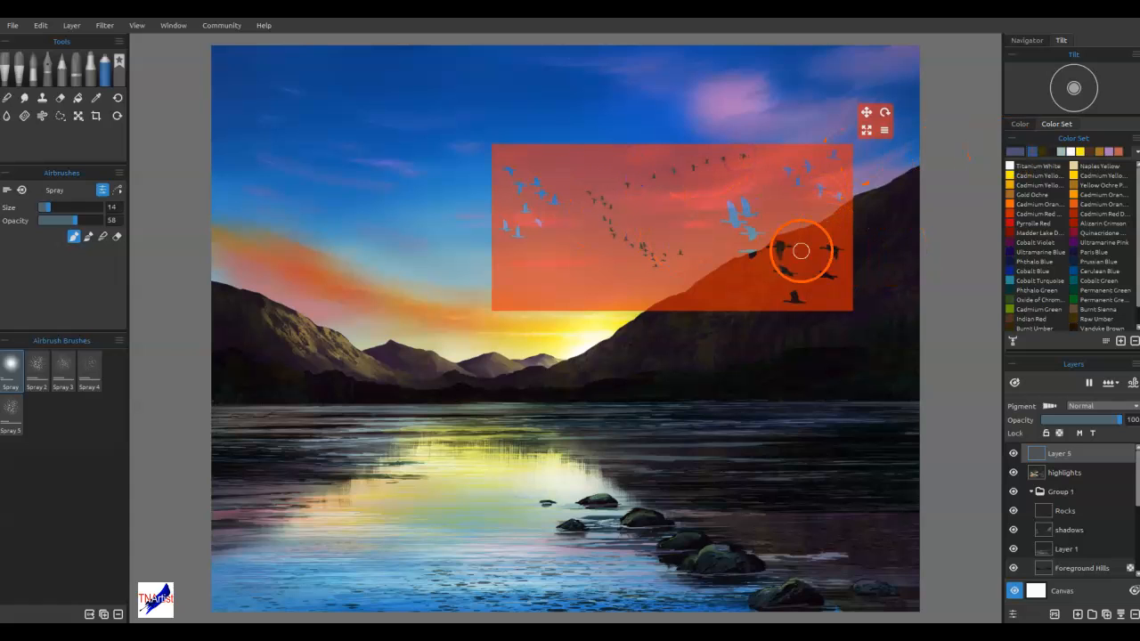
{"action": "left_click", "coordinate": [1071, 151]}
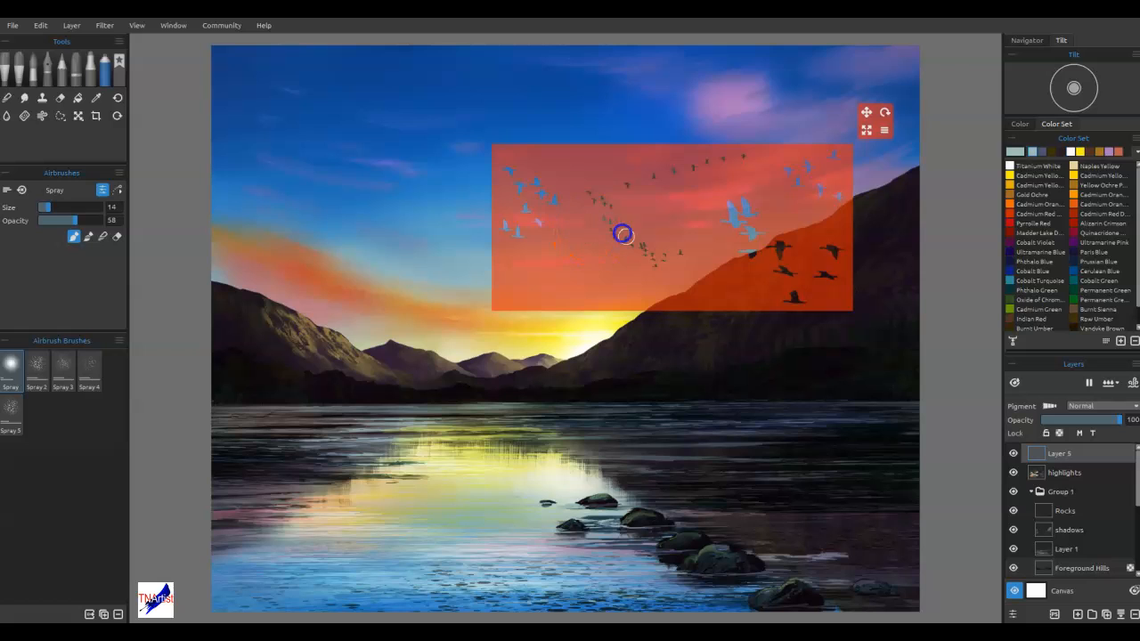
{"action": "left_click_drag", "start_coordinate": [626, 203], "coordinate": [680, 166]}
{"action": "mouse_move", "coordinate": [642, 249]}
{"action": "left_mouse_down"}
{"action": "mouse_move", "coordinate": [687, 226]}
{"action": "mouse_move", "coordinate": [658, 266]}
{"action": "left_mouse_up"}
{"action": "left_click", "coordinate": [1063, 152]}
{"action": "left_click_drag", "start_coordinate": [664, 166], "coordinate": [668, 165]}
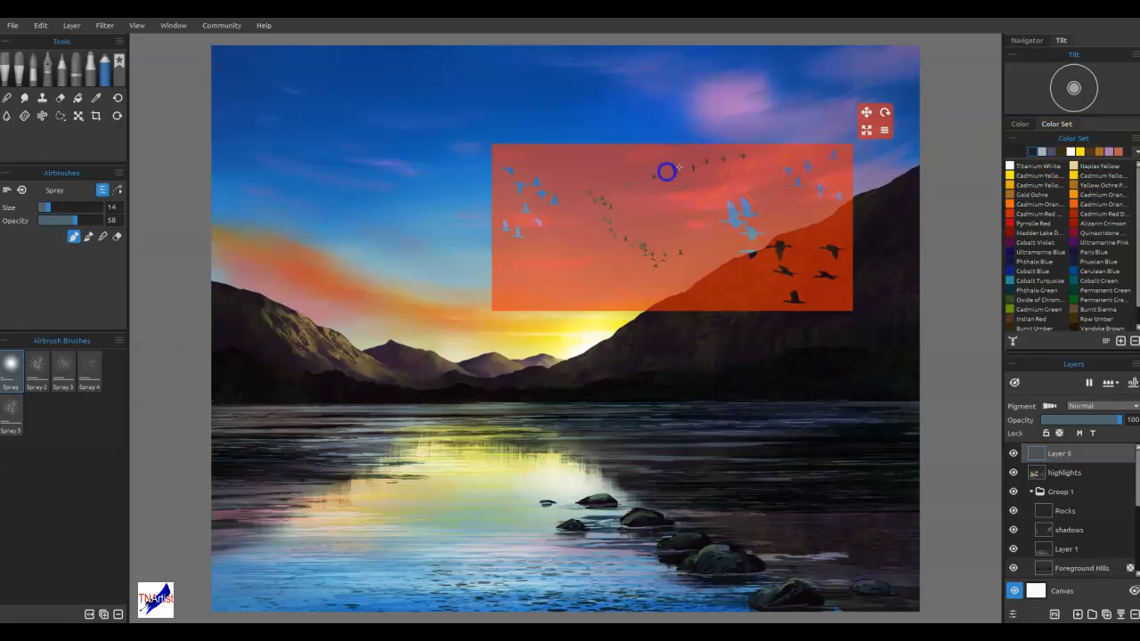
{"action": "left_click_drag", "start_coordinate": [661, 255], "coordinate": [619, 243]}
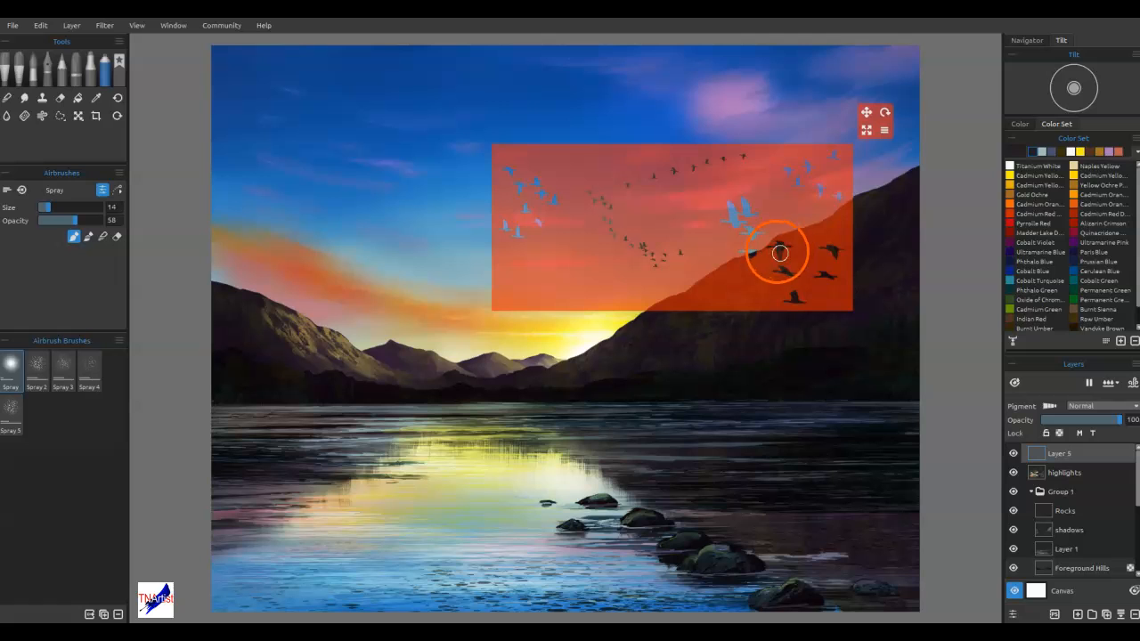
Move the stencil up over the pink clouds and spray the larger birds with pale grey-green and dark navy, reducing the brush size to 8
{"action": "left_click_drag", "start_coordinate": [815, 258], "coordinate": [875, 178]}
{"action": "mouse_move", "coordinate": [792, 124]}
{"action": "left_mouse_down"}
{"action": "mouse_move", "coordinate": [830, 127]}
{"action": "mouse_move", "coordinate": [824, 143]}
{"action": "mouse_move", "coordinate": [841, 147]}
{"action": "mouse_move", "coordinate": [812, 159]}
{"action": "mouse_move", "coordinate": [831, 169]}
{"action": "mouse_move", "coordinate": [813, 177]}
{"action": "mouse_move", "coordinate": [830, 141]}
{"action": "mouse_move", "coordinate": [810, 109]}
{"action": "left_mouse_up"}
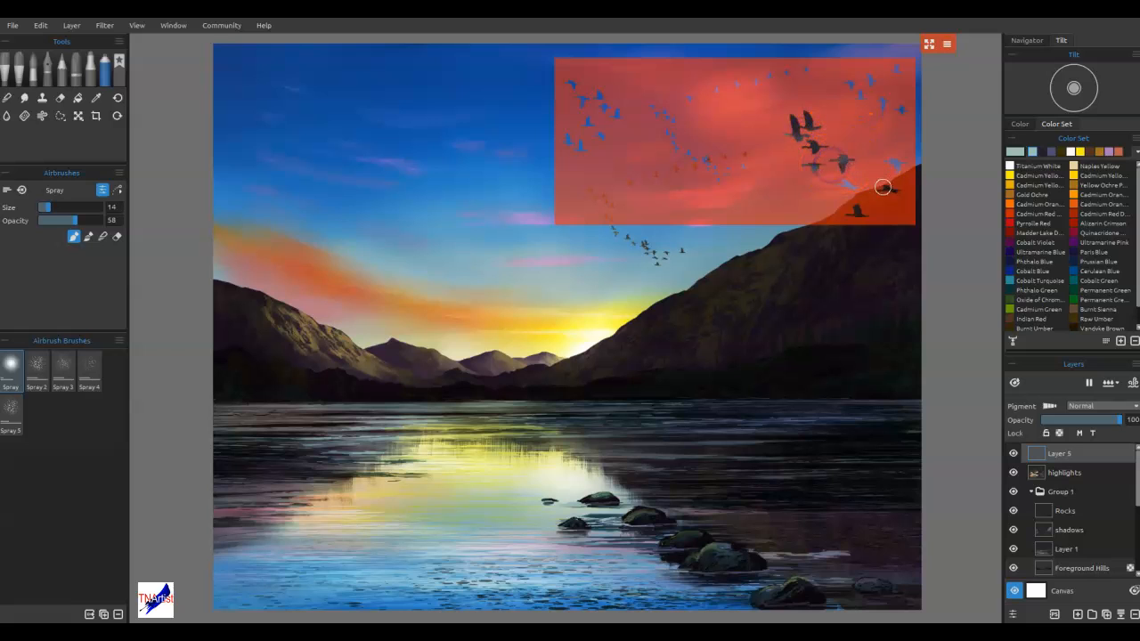
{"action": "left_click", "coordinate": [1043, 152]}
{"action": "mouse_move", "coordinate": [847, 148]}
{"action": "left_mouse_down"}
{"action": "mouse_move", "coordinate": [898, 158]}
{"action": "mouse_move", "coordinate": [846, 201]}
{"action": "mouse_move", "coordinate": [852, 161]}
{"action": "mouse_move", "coordinate": [814, 170]}
{"action": "left_mouse_up"}
{"action": "key", "text": "["}
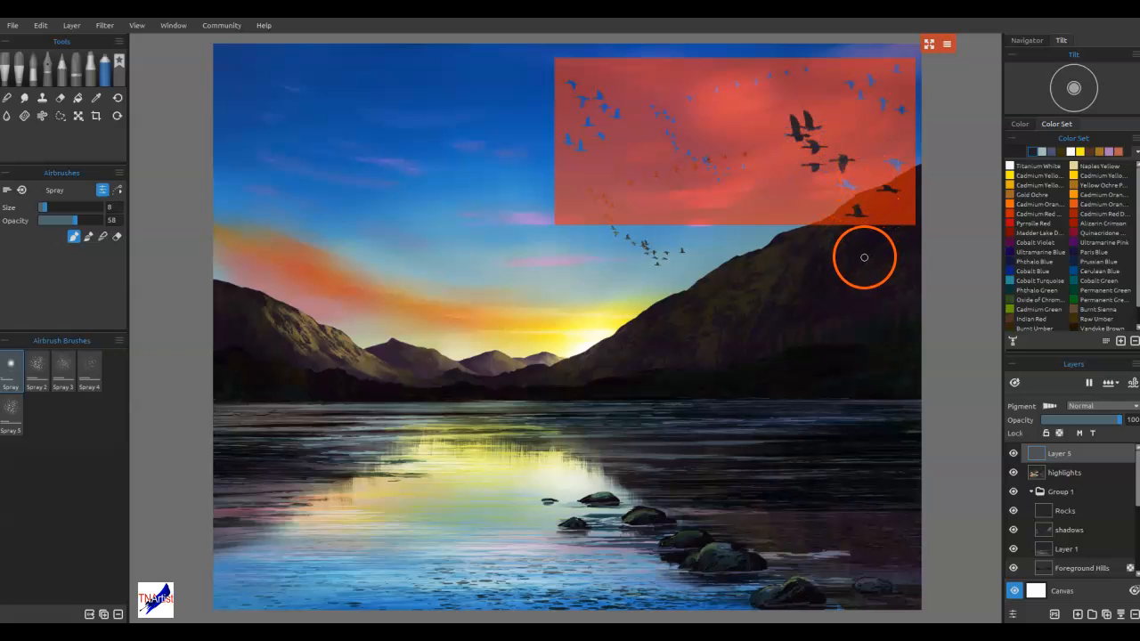
{"action": "left_click_drag", "start_coordinate": [792, 135], "coordinate": [770, 142]}
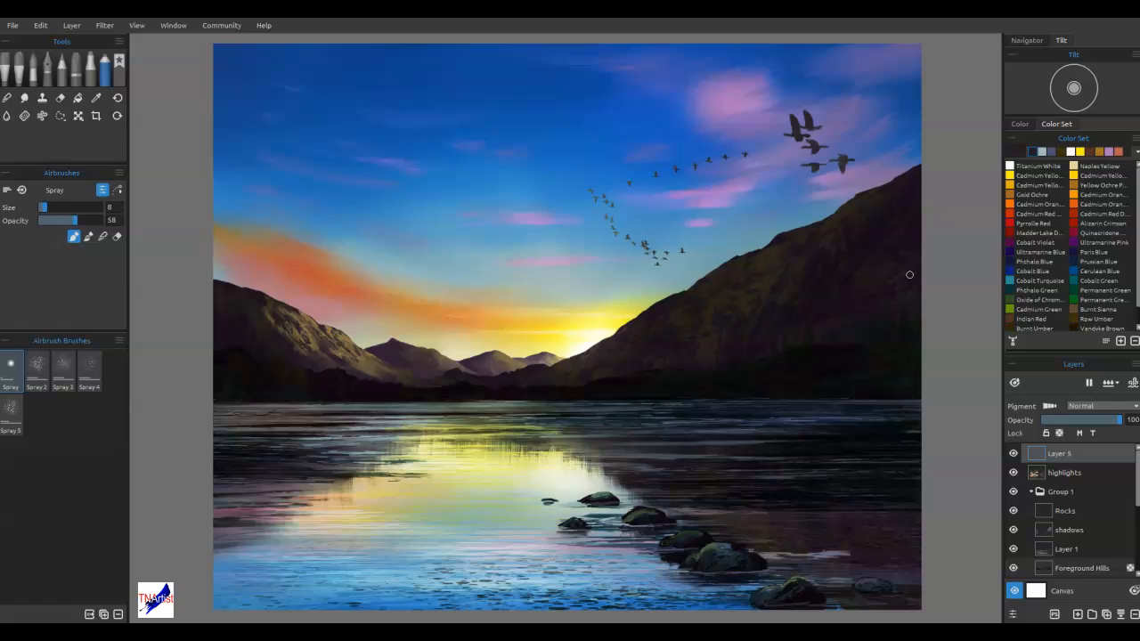
{"action": "mouse_move", "coordinate": [909, 274]}
{"action": "left_mouse_down"}
{"action": "mouse_move", "coordinate": [805, 289]}
{"action": "mouse_move", "coordinate": [836, 257]}
{"action": "mouse_move", "coordinate": [794, 307]}
{"action": "mouse_move", "coordinate": [835, 280]}
{"action": "mouse_move", "coordinate": [812, 274]}
{"action": "mouse_move", "coordinate": [794, 301]}
{"action": "mouse_move", "coordinate": [653, 347]}
{"action": "mouse_move", "coordinate": [569, 352]}
{"action": "mouse_move", "coordinate": [547, 369]}
{"action": "mouse_move", "coordinate": [345, 371]}
{"action": "mouse_move", "coordinate": [429, 391]}
{"action": "mouse_move", "coordinate": [668, 407]}
{"action": "mouse_move", "coordinate": [575, 407]}
{"action": "mouse_move", "coordinate": [590, 431]}
{"action": "mouse_move", "coordinate": [573, 477]}
{"action": "mouse_move", "coordinate": [860, 377]}
{"action": "mouse_move", "coordinate": [856, 306]}
{"action": "left_mouse_up"}
{"action": "left_click_drag", "start_coordinate": [315, 527], "coordinate": [315, 527]}
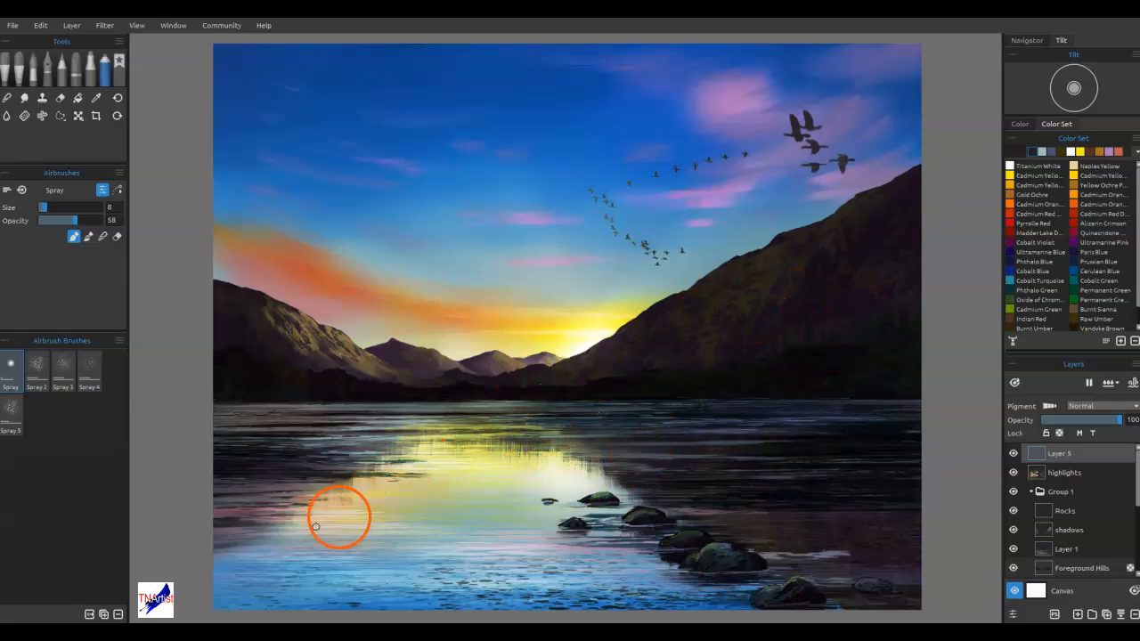